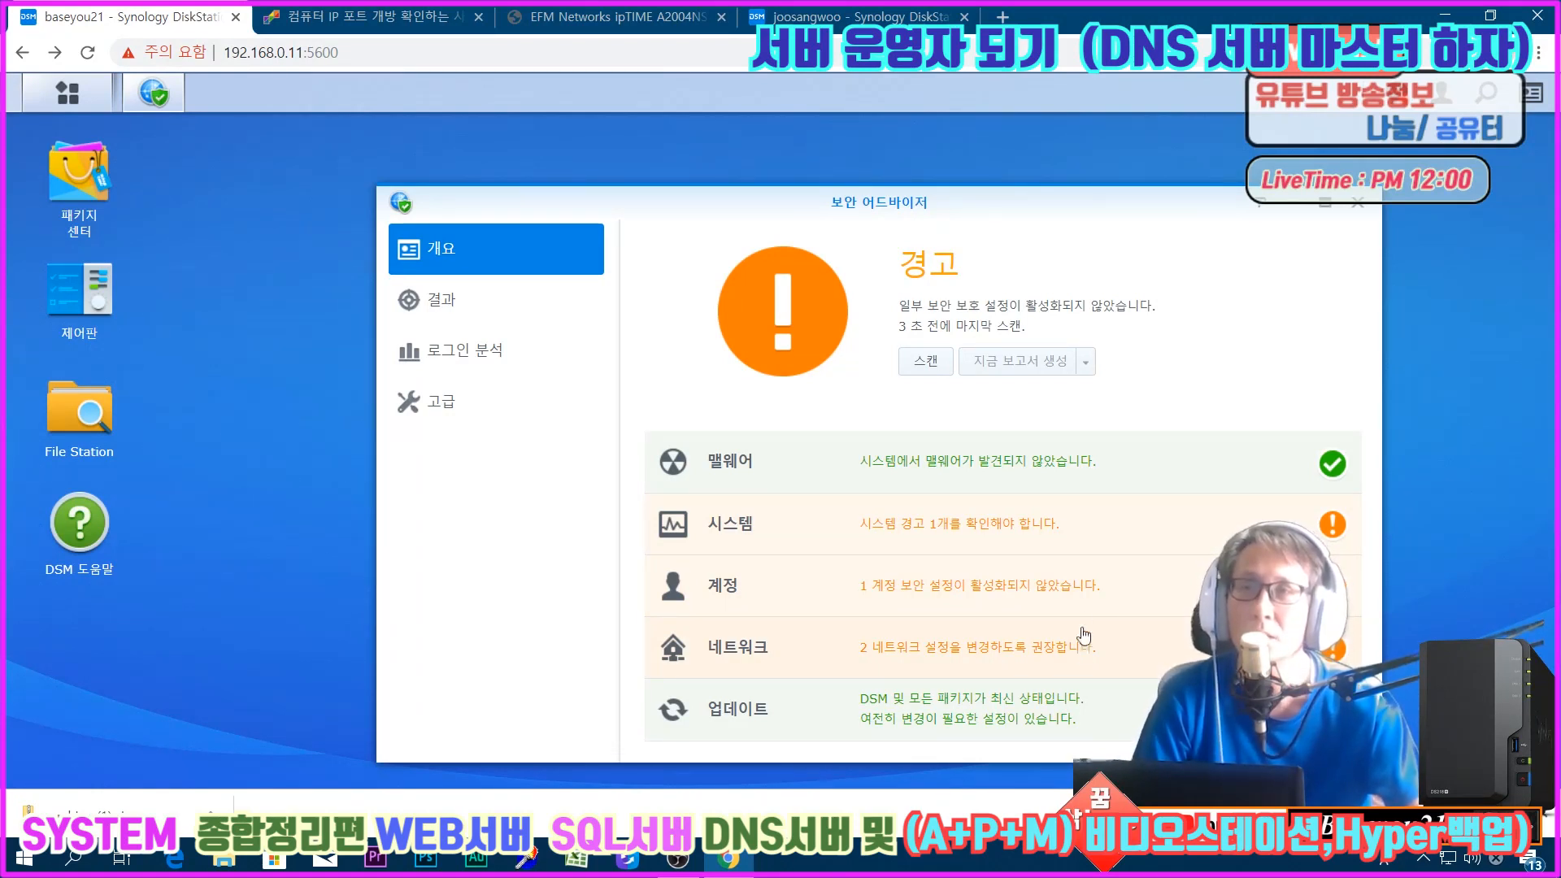
Step: Show Security Advisor's System check results, where the iFrame embedding warning is the only failure
{"action": "left_click", "coordinate": [1211, 534]}
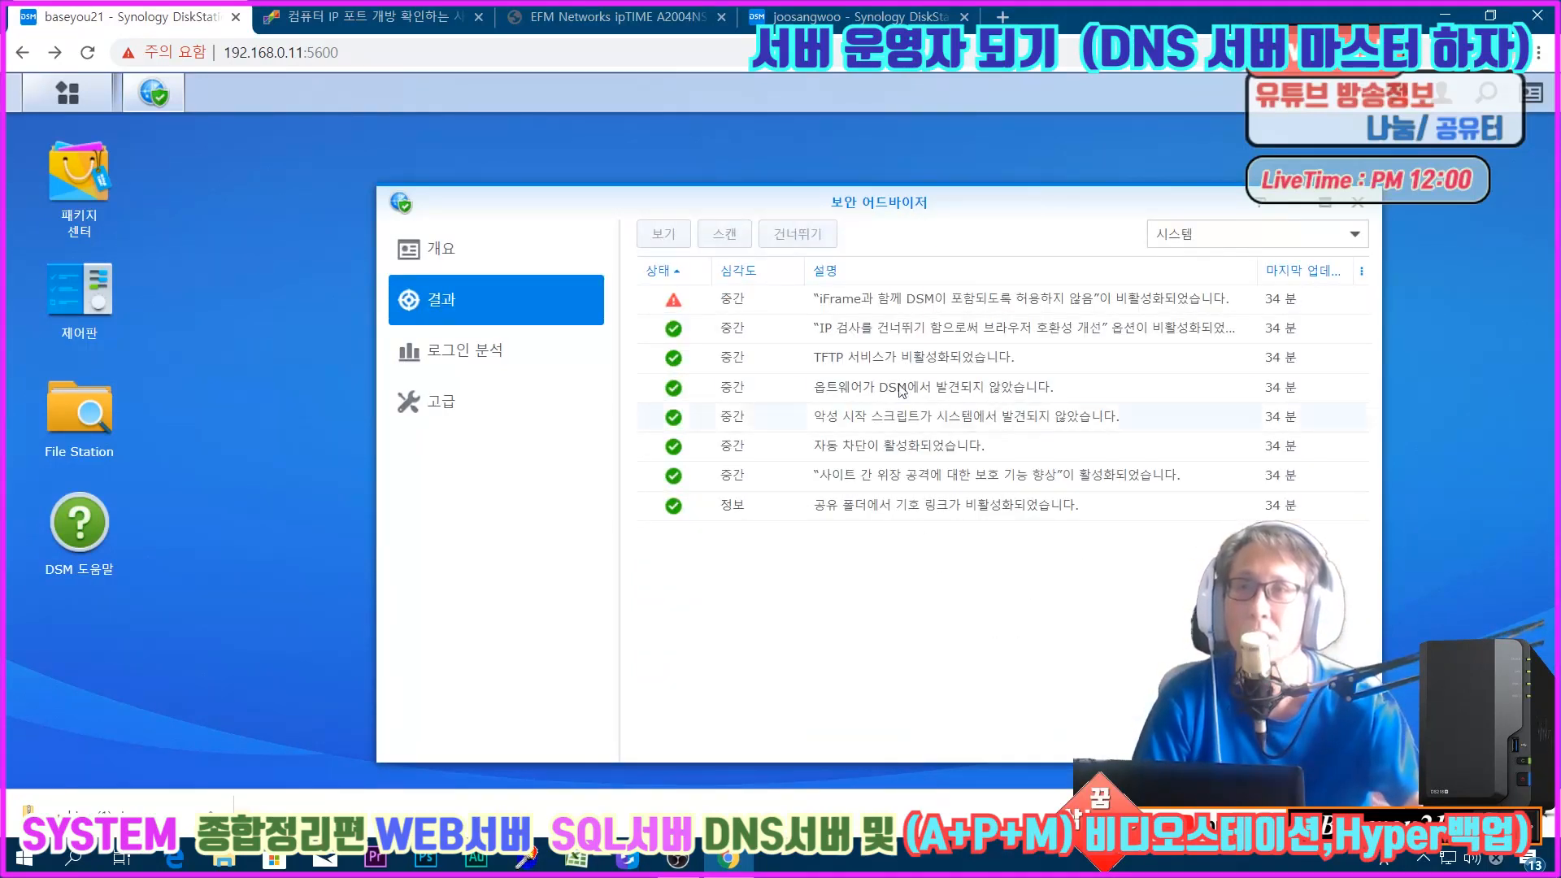
Step: Turn on 'do not allow DSM to be embedded with iFrame' in Control Panel security settings and apply
{"action": "double_click", "coordinate": [885, 304]}
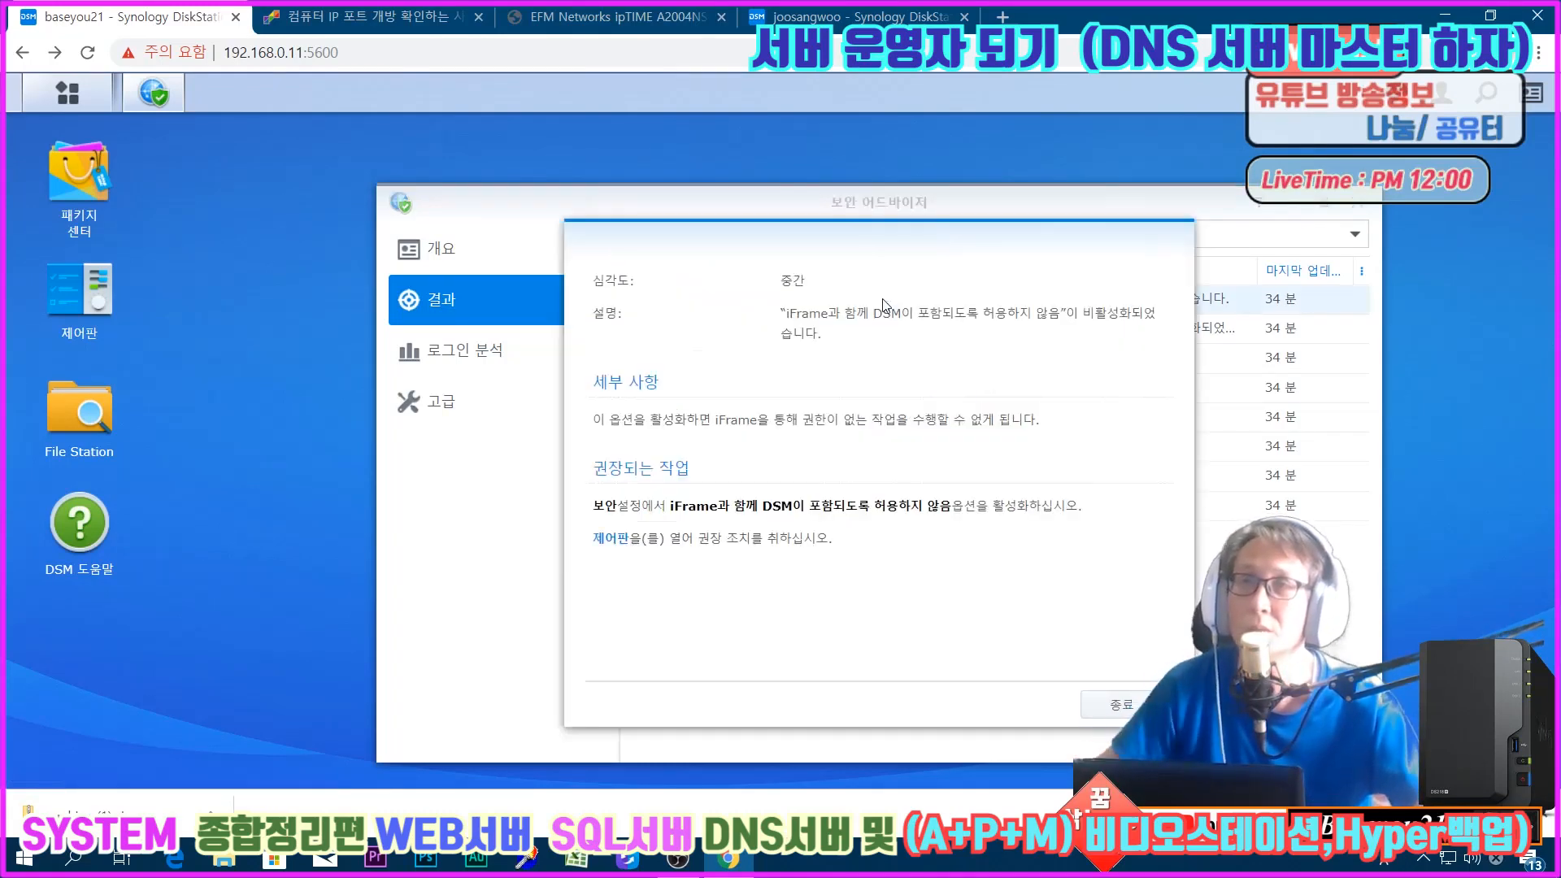
{"action": "left_click", "coordinate": [601, 538]}
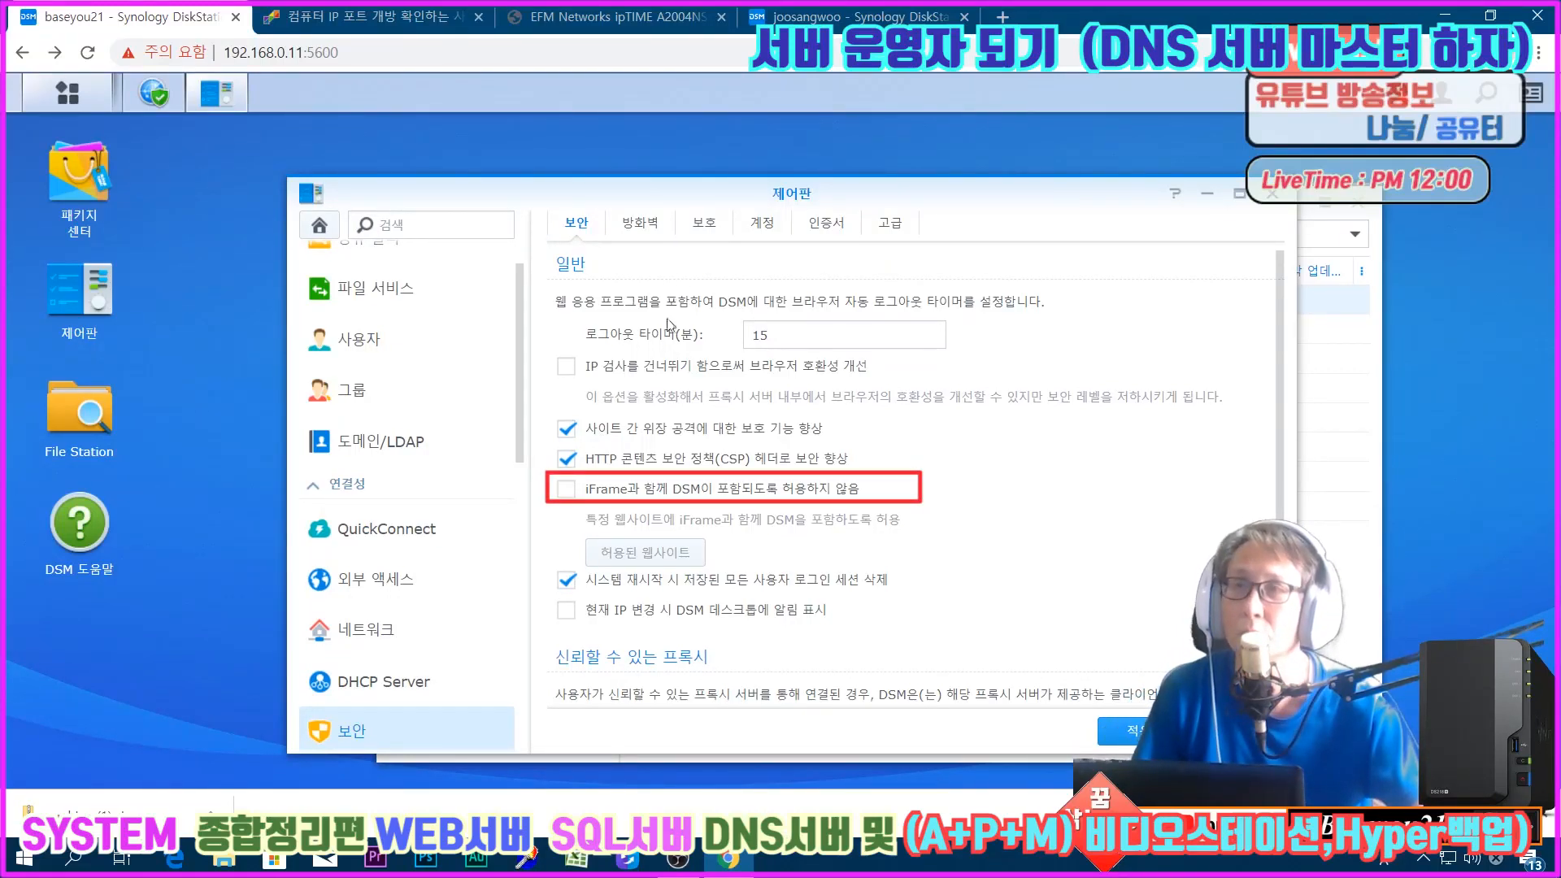
{"action": "left_click", "coordinate": [567, 489]}
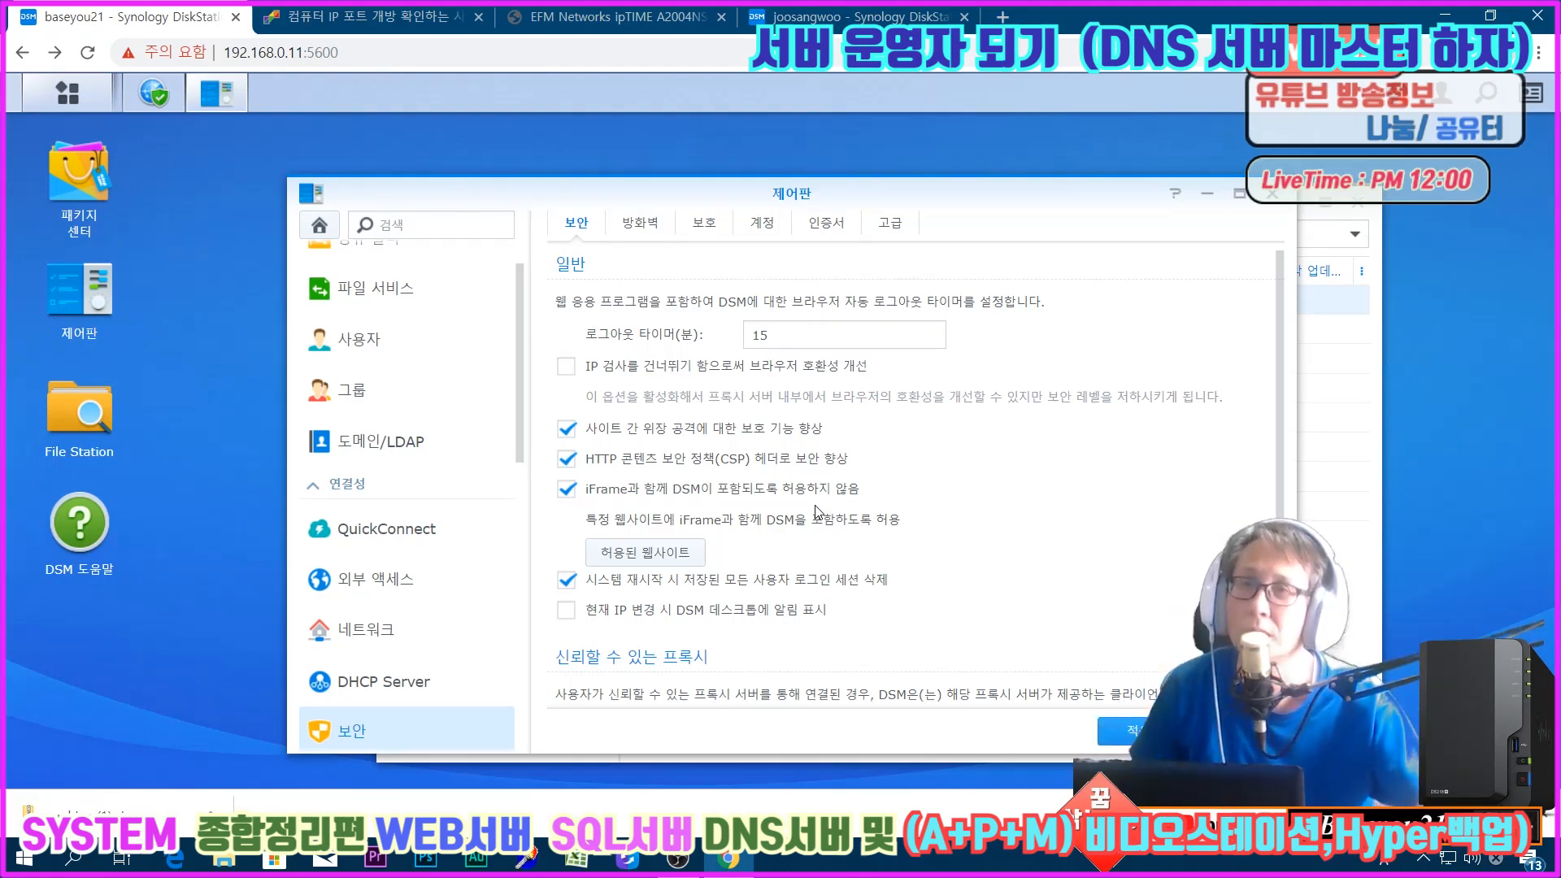
{"action": "left_click", "coordinate": [1125, 733]}
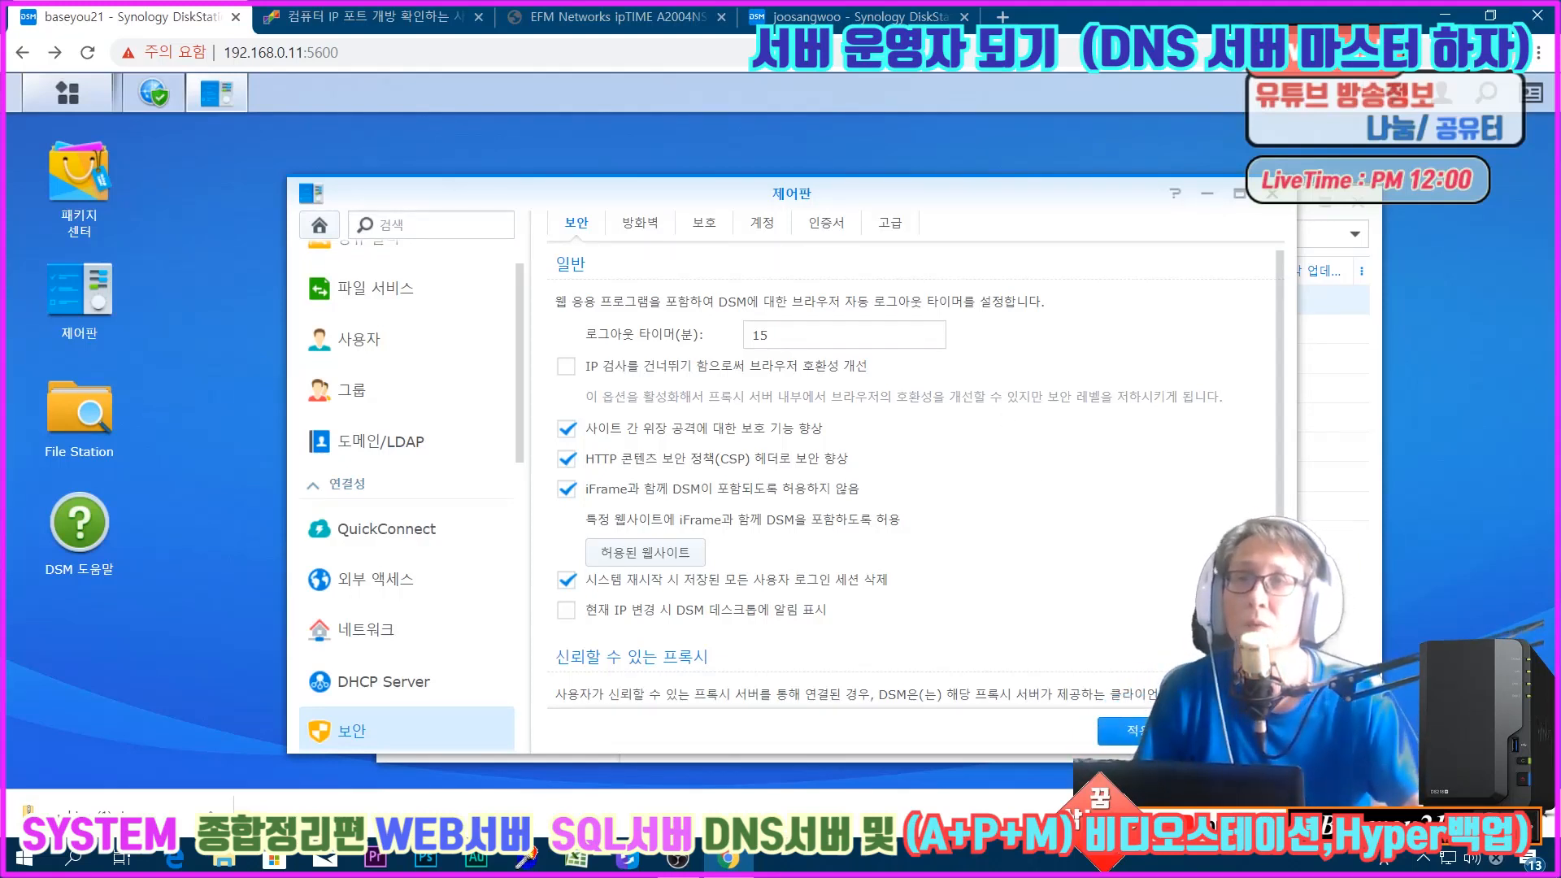
{"action": "left_click", "coordinate": [1134, 730]}
{"action": "left_click", "coordinate": [1273, 197]}
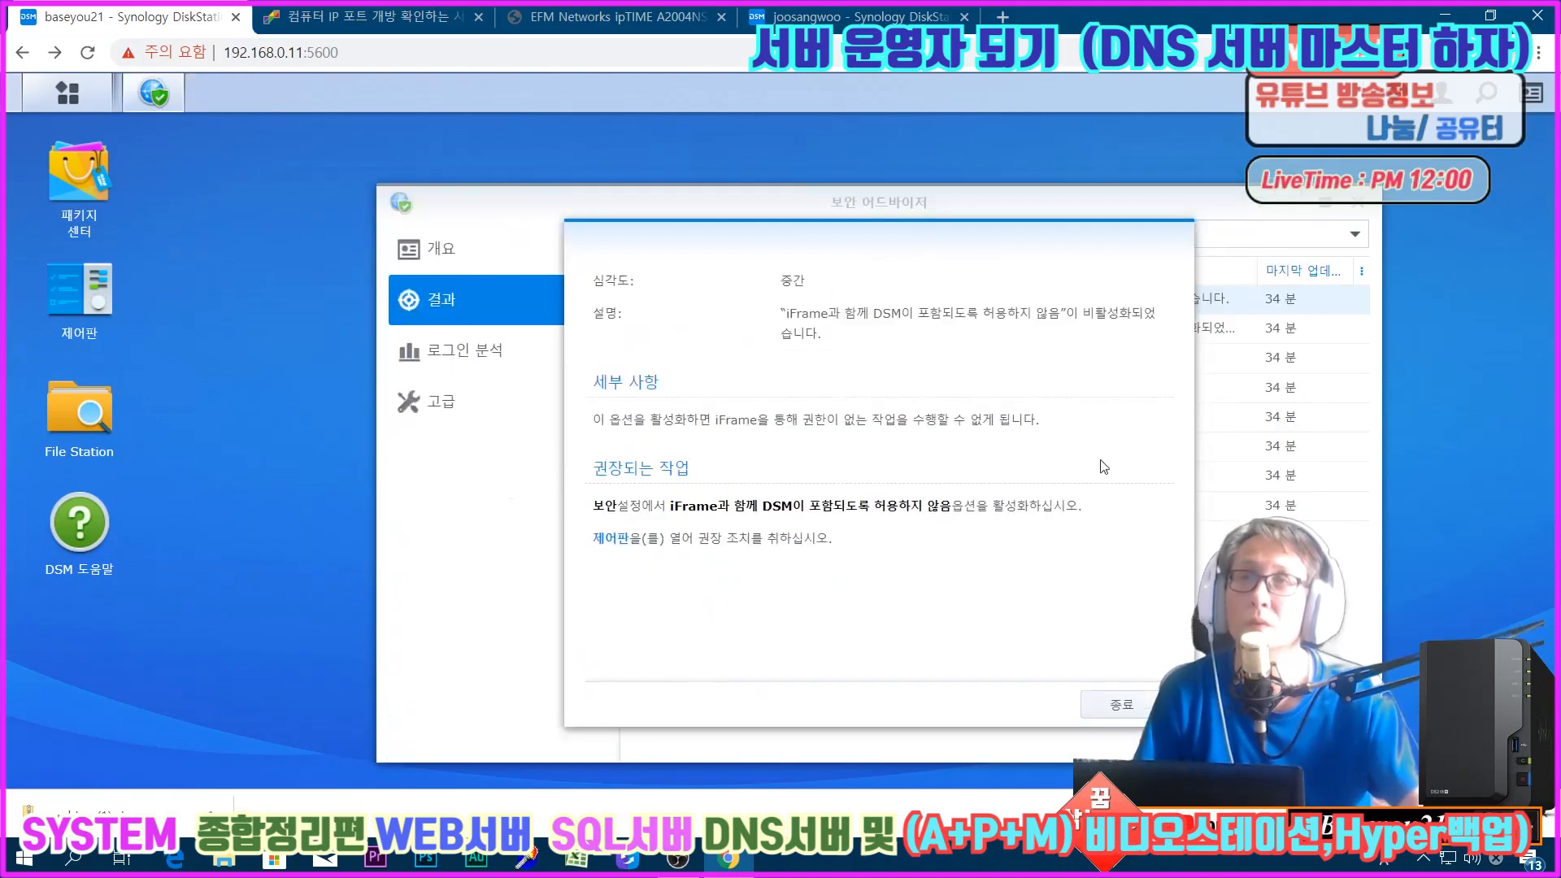
{"action": "left_click", "coordinate": [1125, 701]}
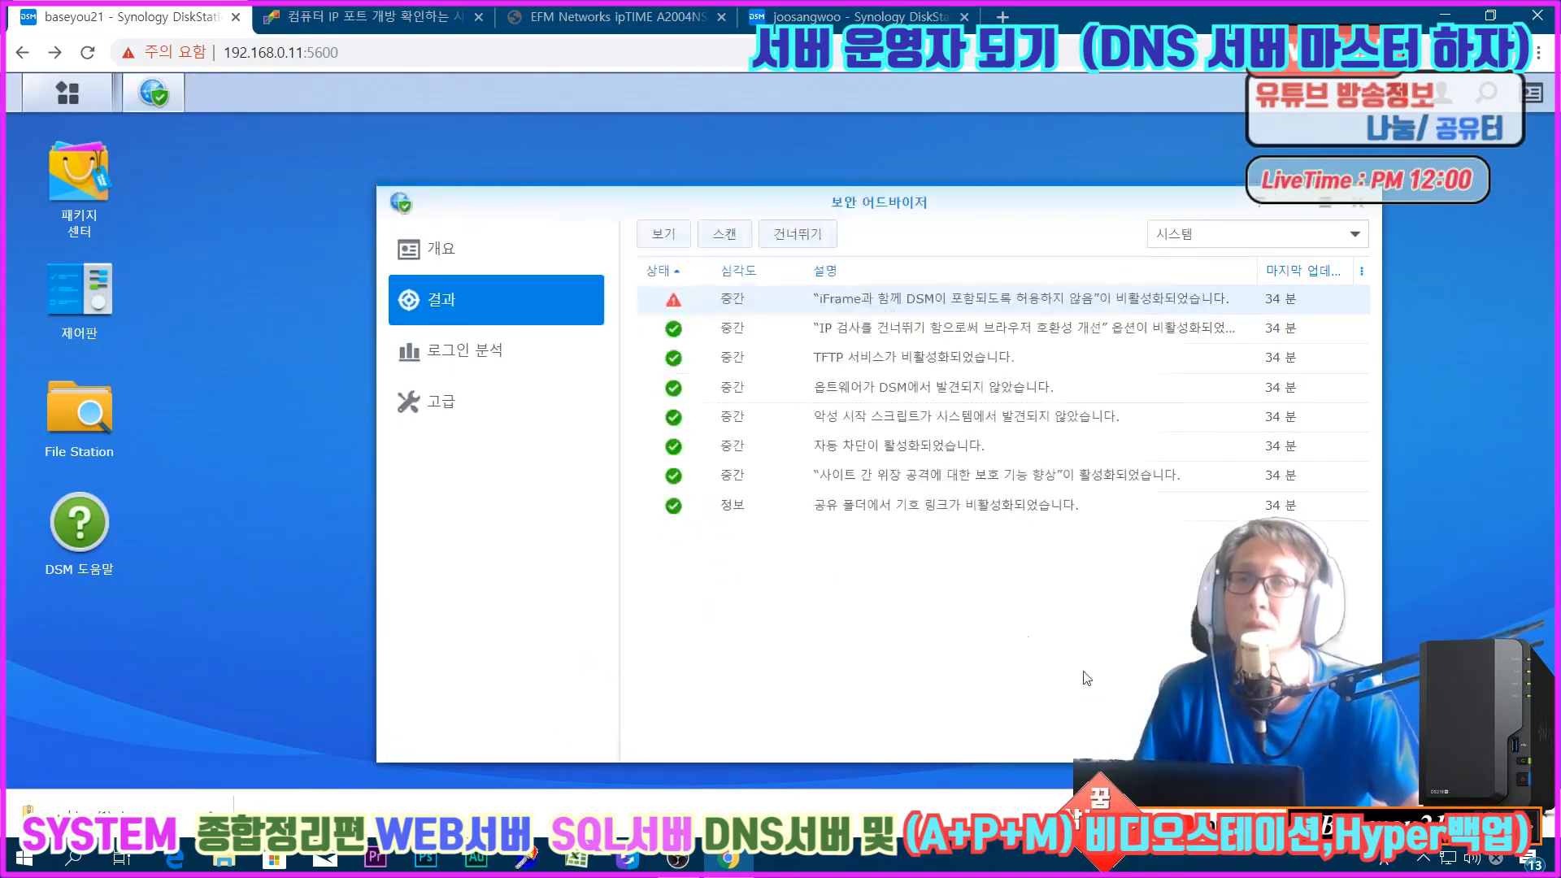
Step: Rescan the results, then run a full security scan from Overview and dismiss the scanning notice
{"action": "left_click", "coordinate": [718, 236]}
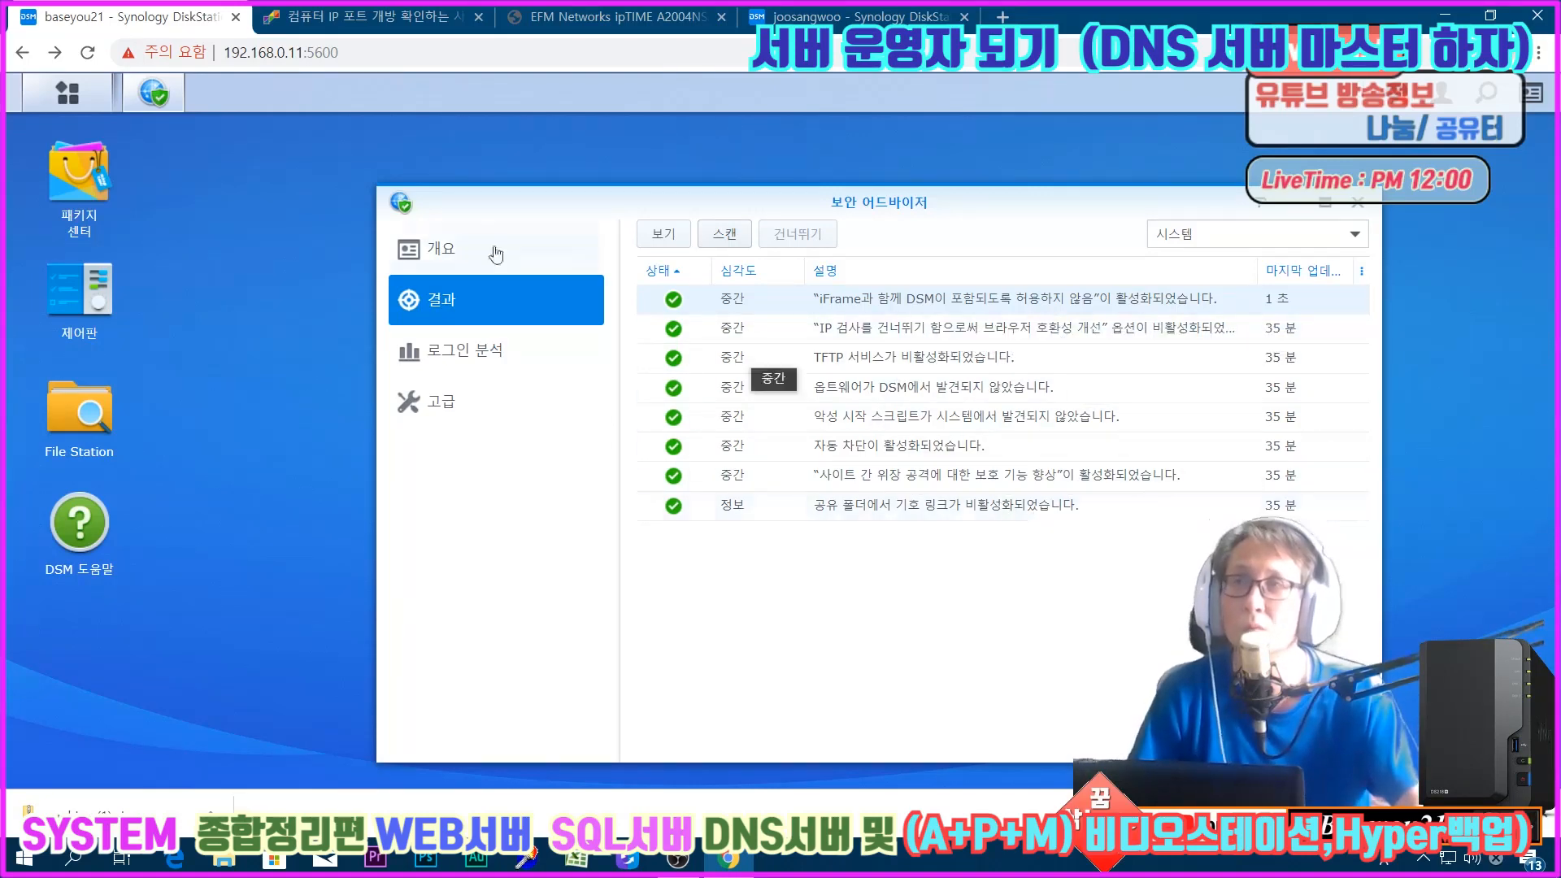
{"action": "left_click", "coordinate": [439, 252]}
{"action": "left_click", "coordinate": [913, 370]}
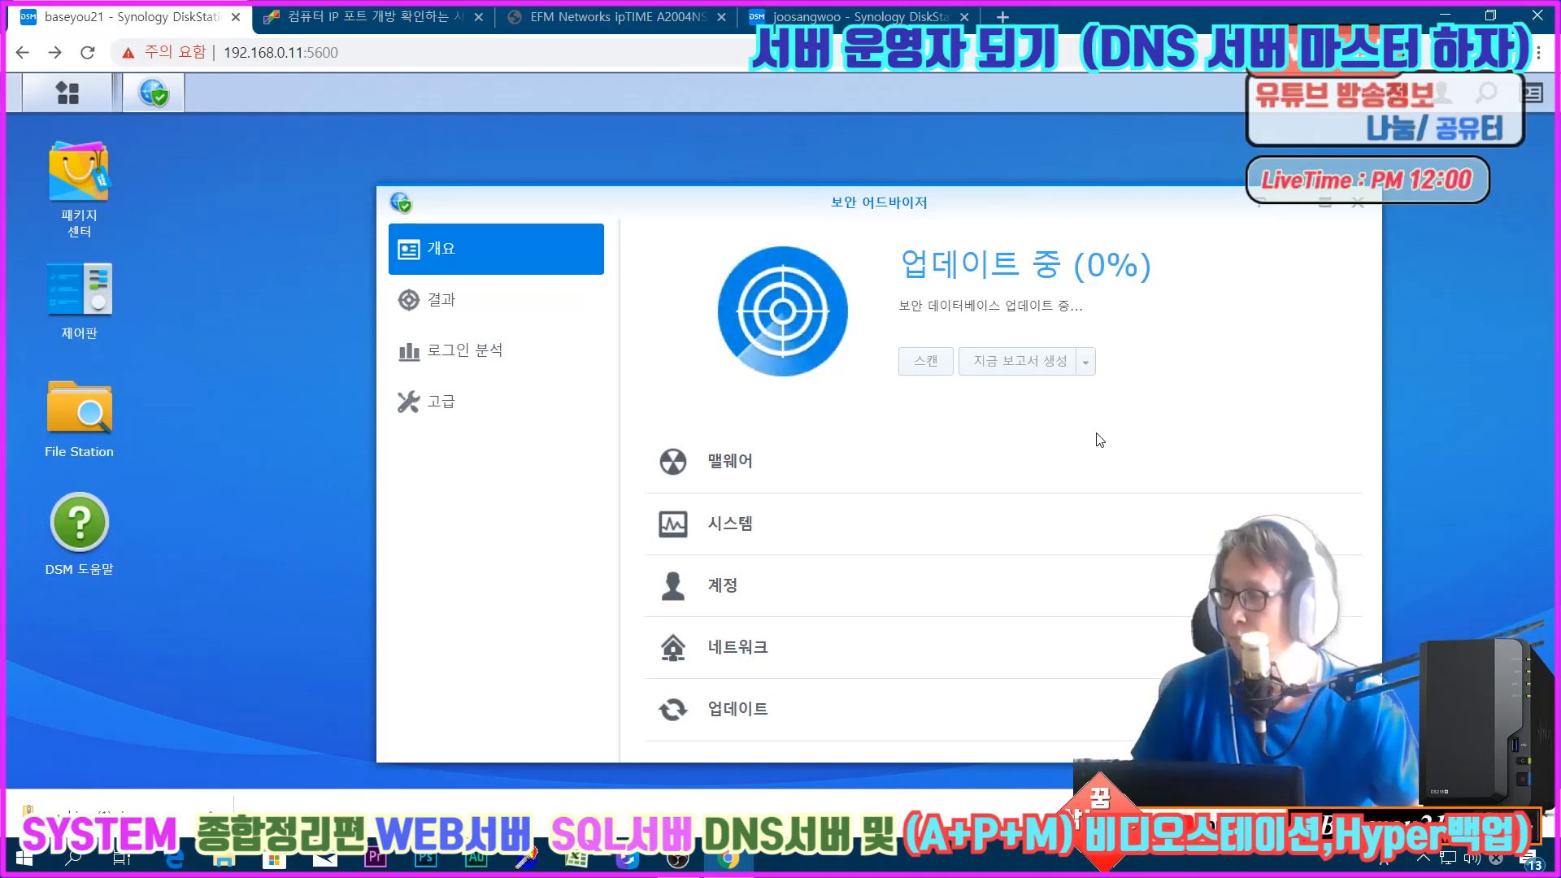
{"action": "left_click", "coordinate": [877, 496]}
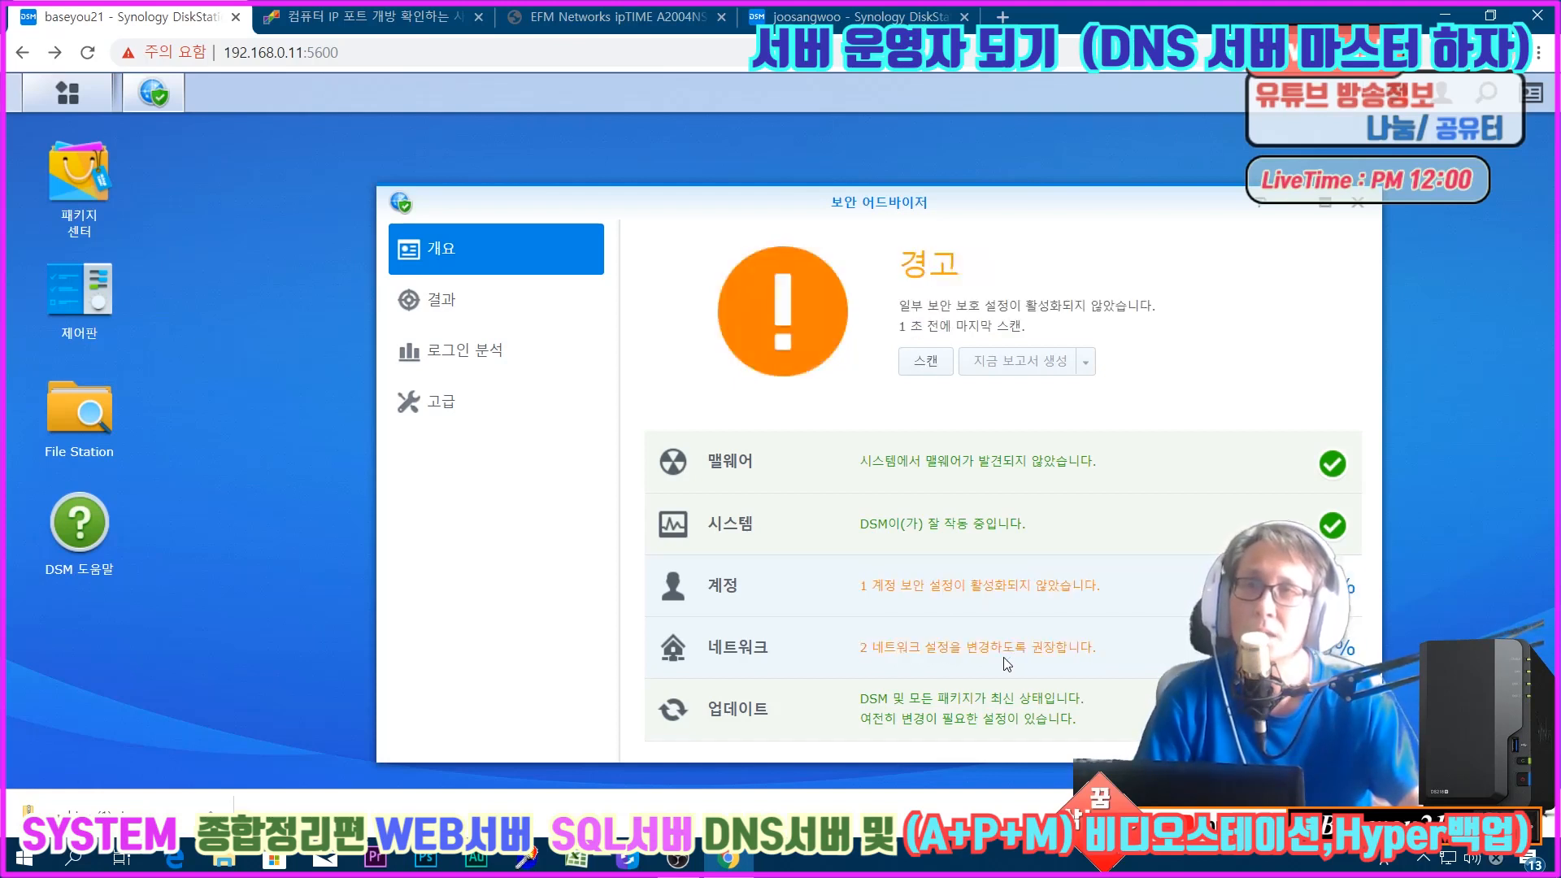
Step: From the account warning, require mixed case, digits and special characters and exclude weak passwords
{"action": "left_click", "coordinate": [1120, 588]}
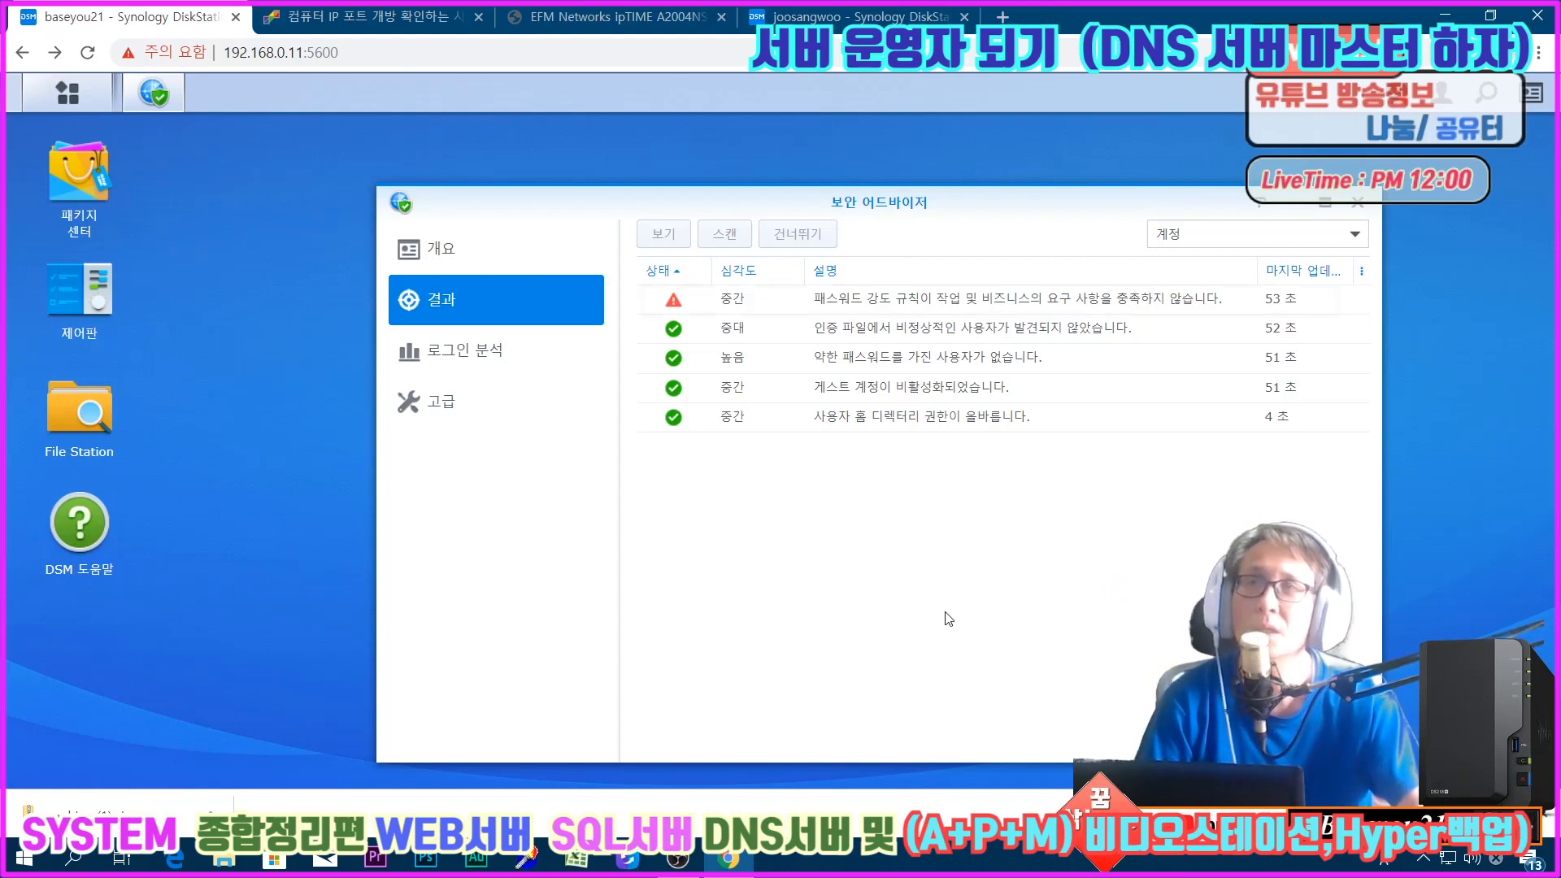
{"action": "double_click", "coordinate": [878, 299]}
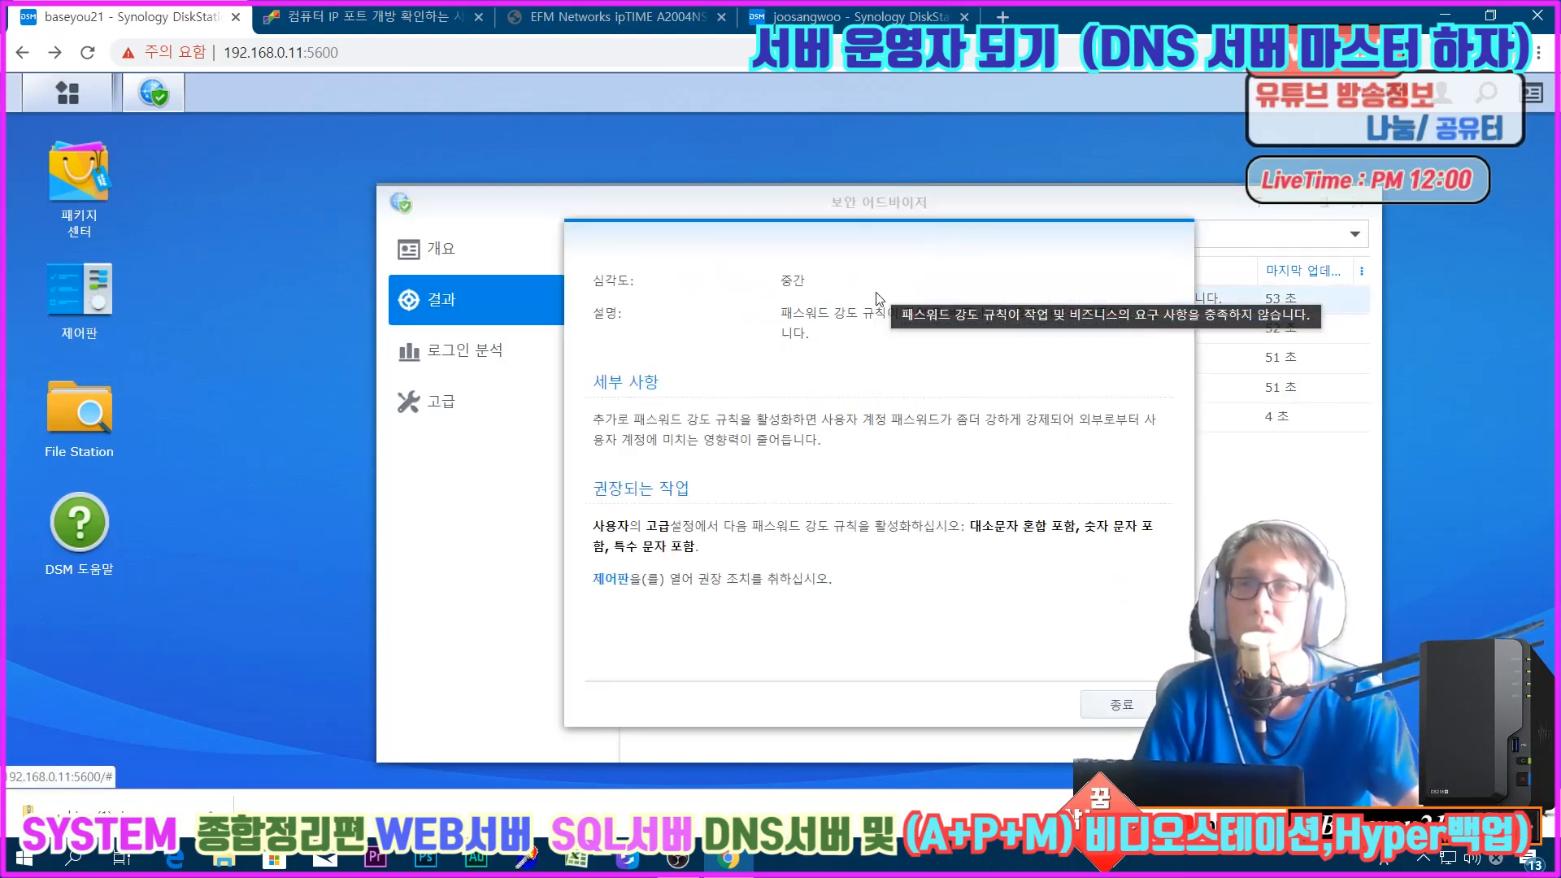
{"action": "left_click", "coordinate": [606, 580]}
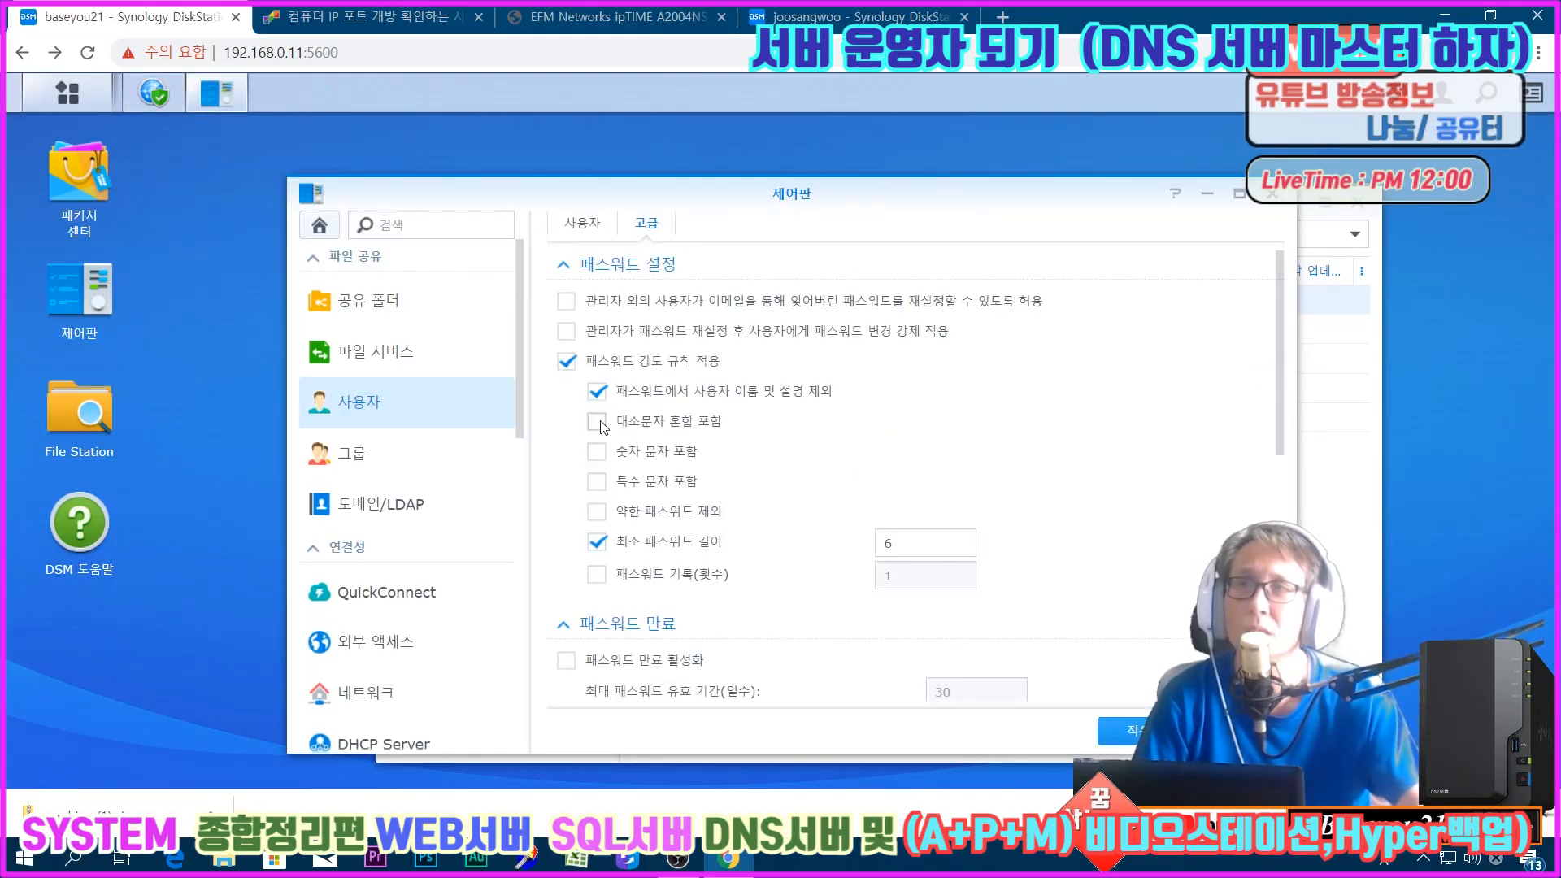
{"action": "left_click", "coordinate": [600, 422]}
{"action": "left_click", "coordinate": [596, 452]}
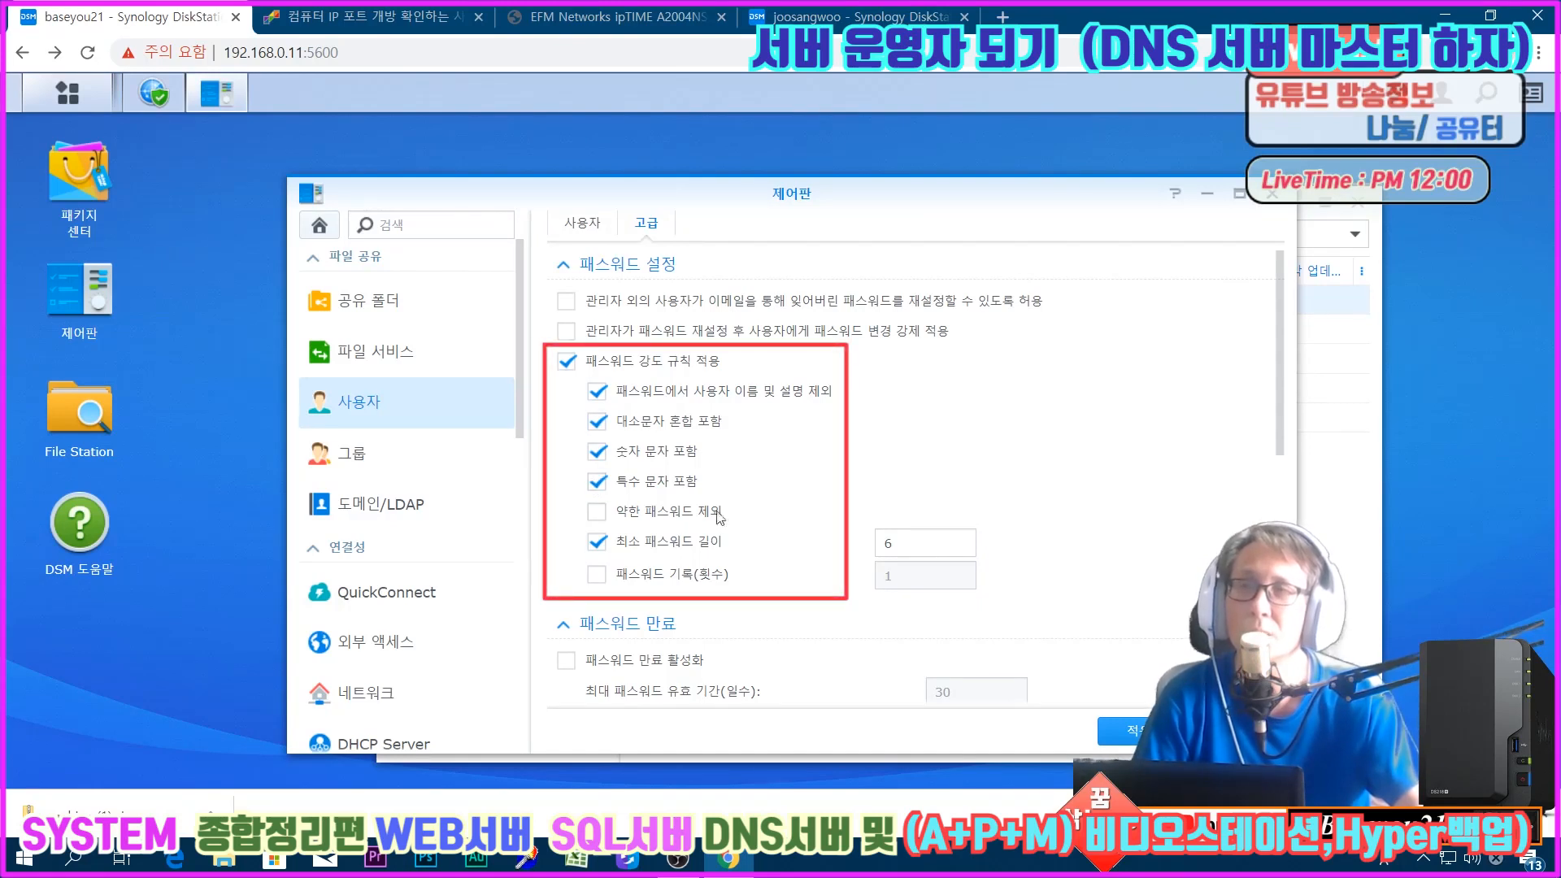
{"action": "left_click", "coordinate": [597, 519]}
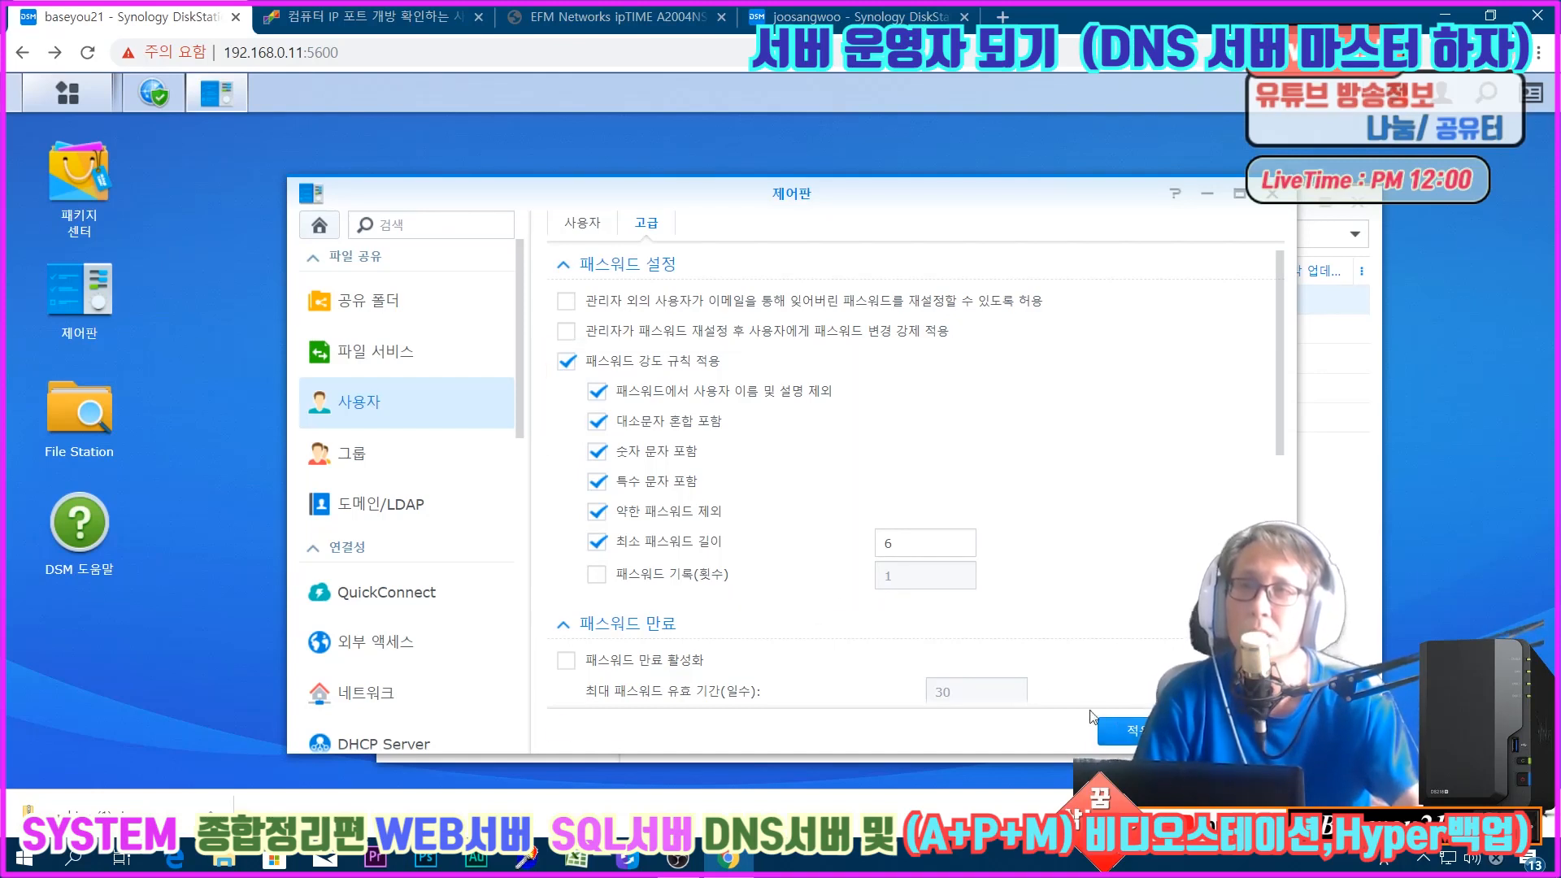
{"action": "left_click", "coordinate": [1120, 730]}
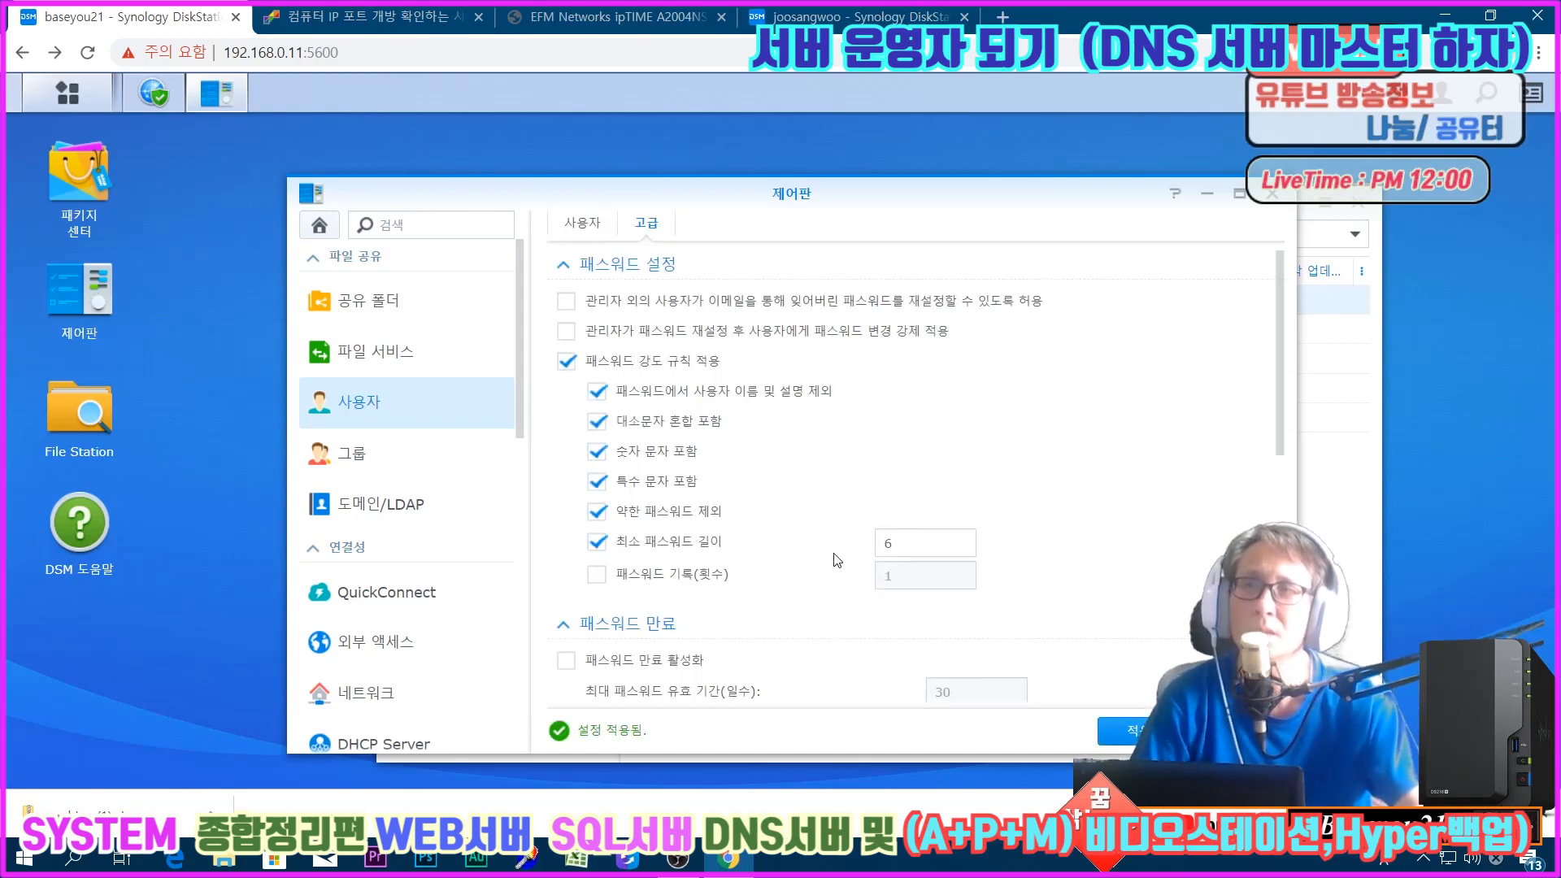
Step: Close Control Panel and the warning details, rescan the account checks, and return to Overview
{"action": "left_click", "coordinate": [1273, 195]}
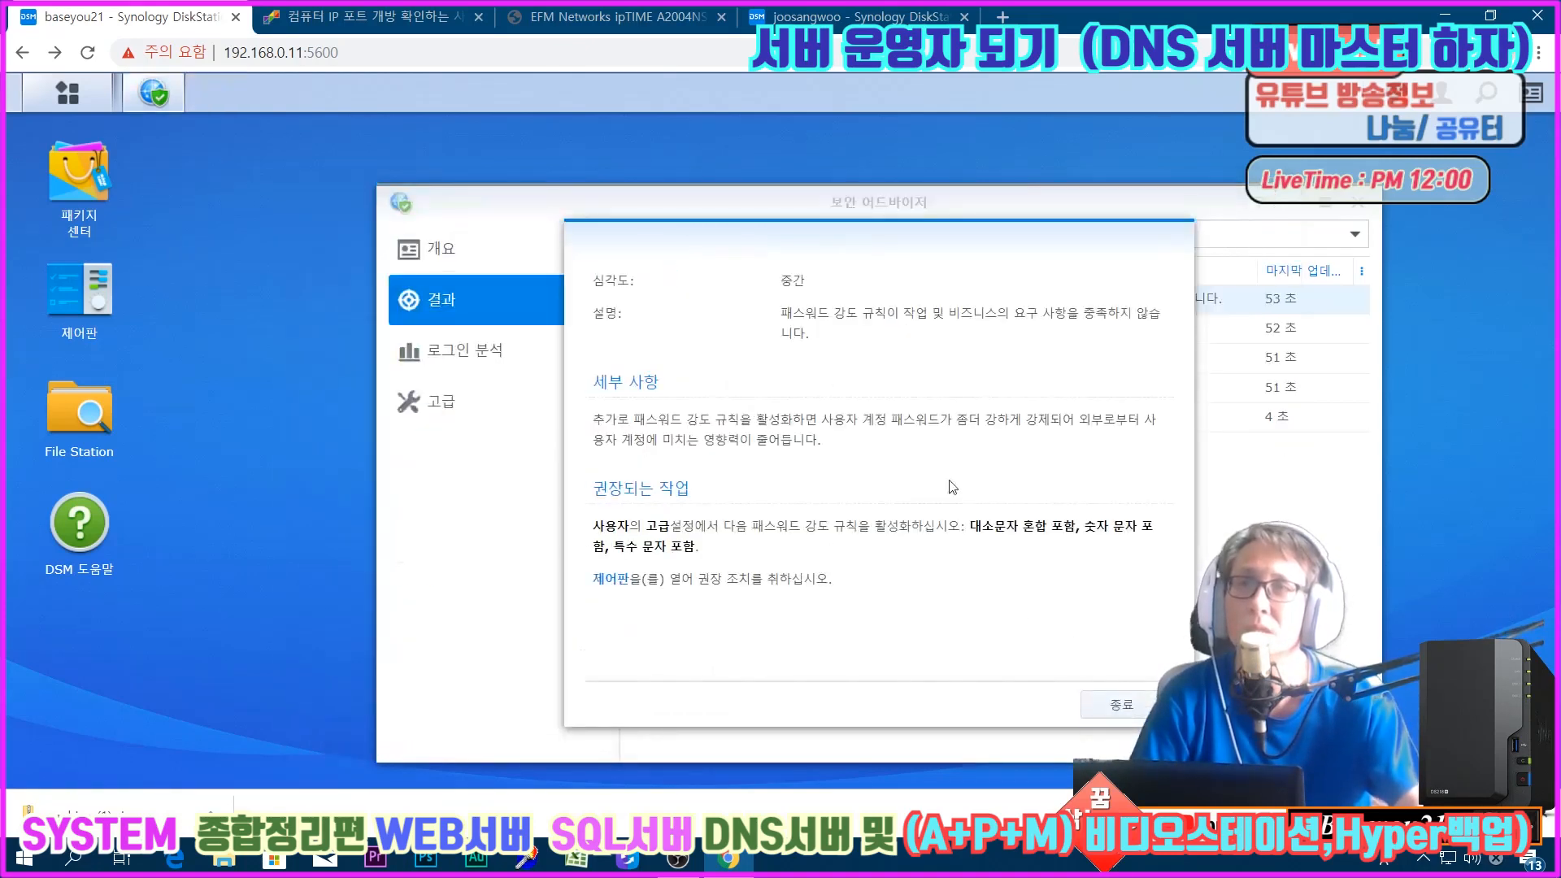
{"action": "left_click", "coordinate": [1121, 703]}
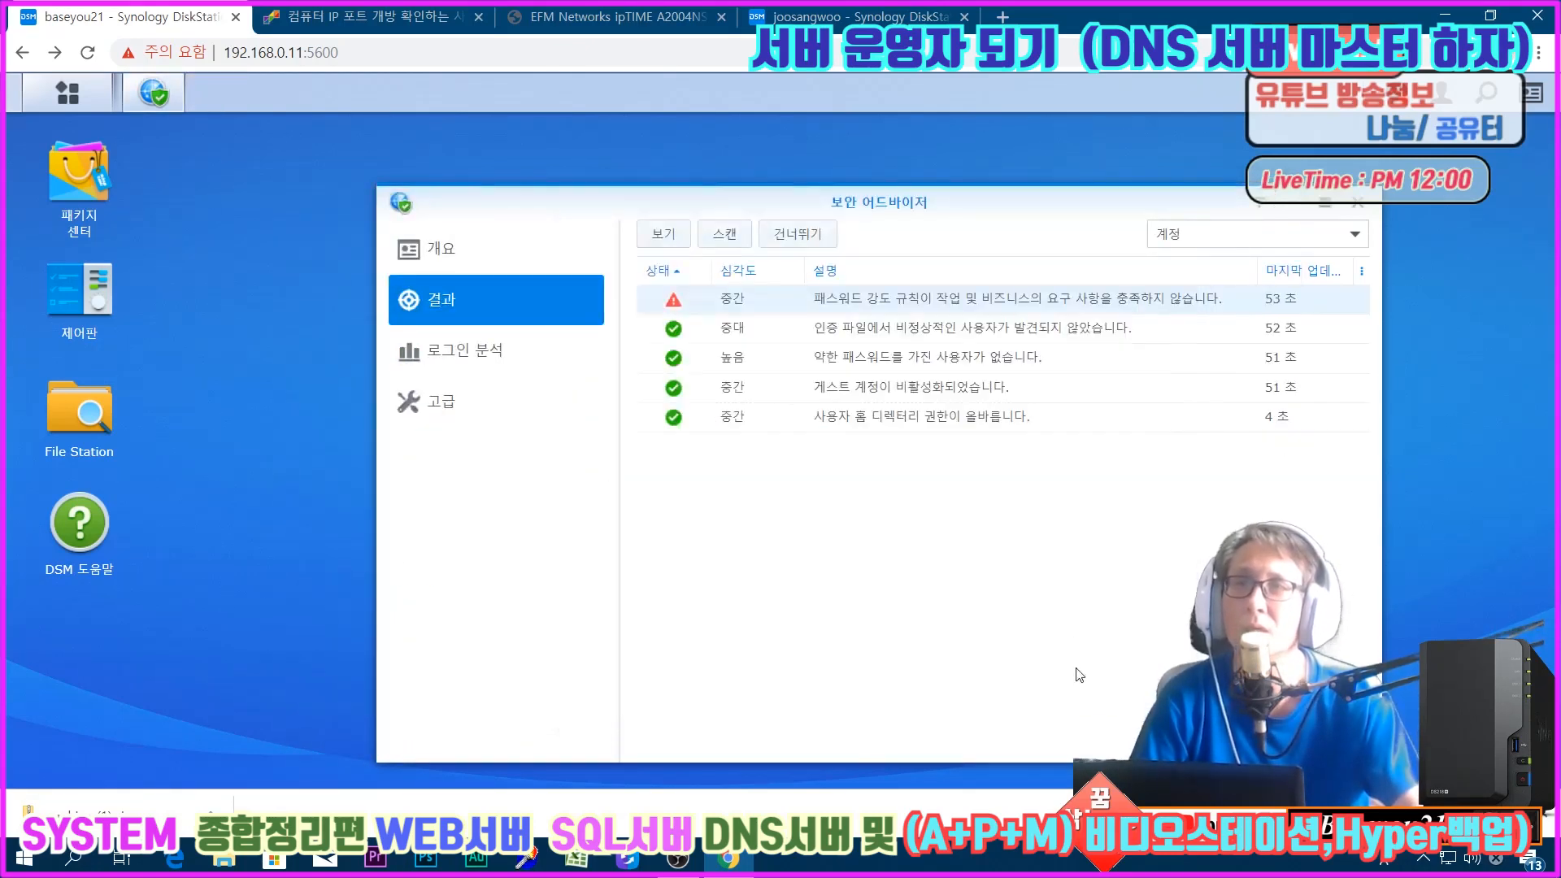
{"action": "left_click", "coordinate": [715, 236]}
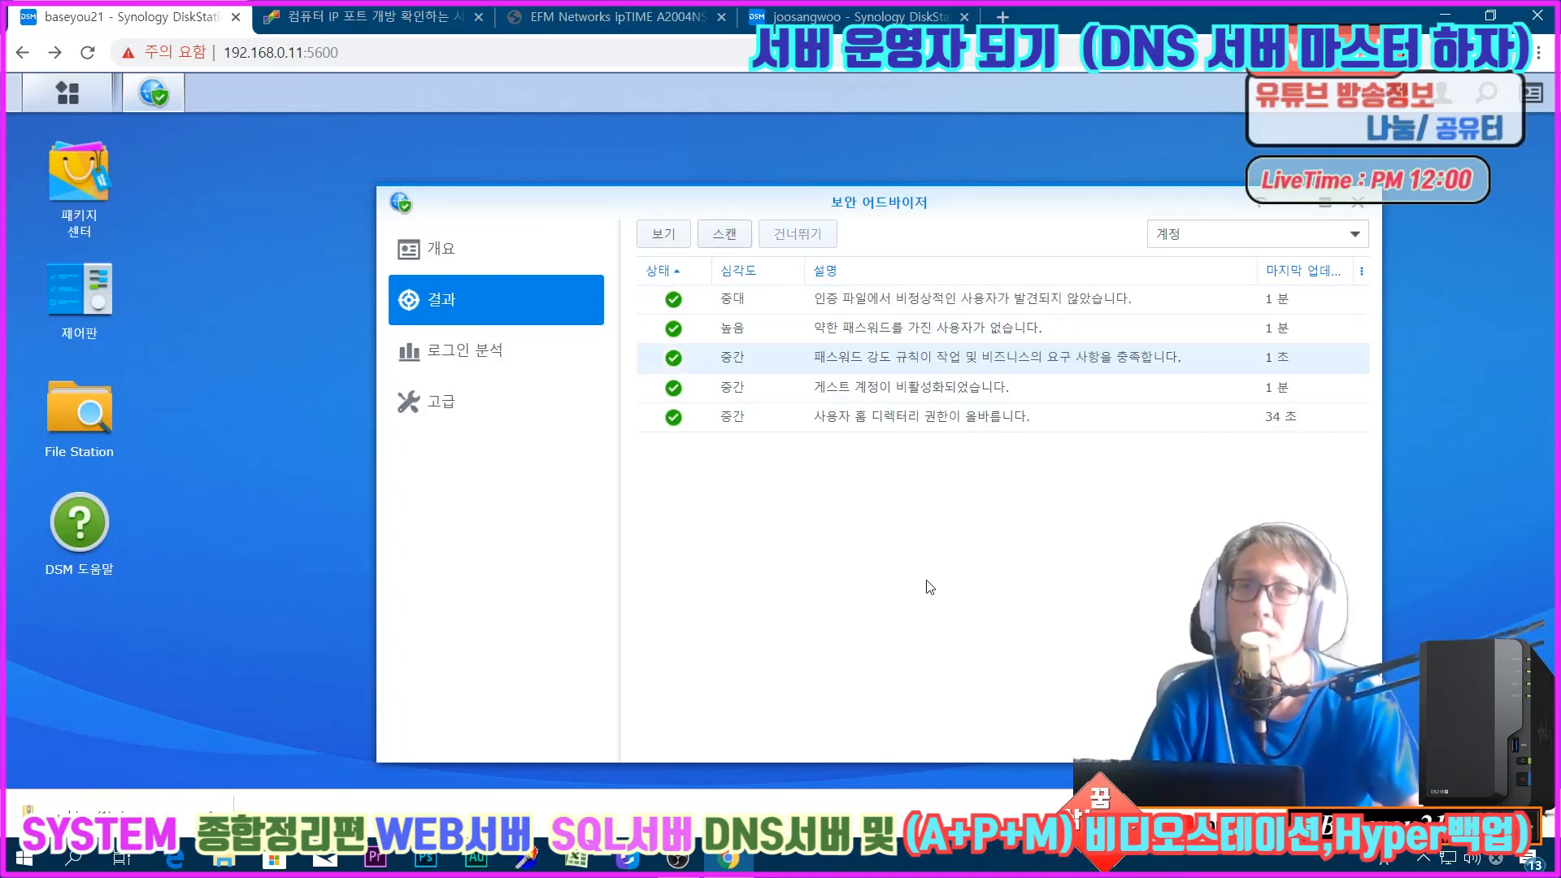
{"action": "left_click", "coordinate": [484, 266]}
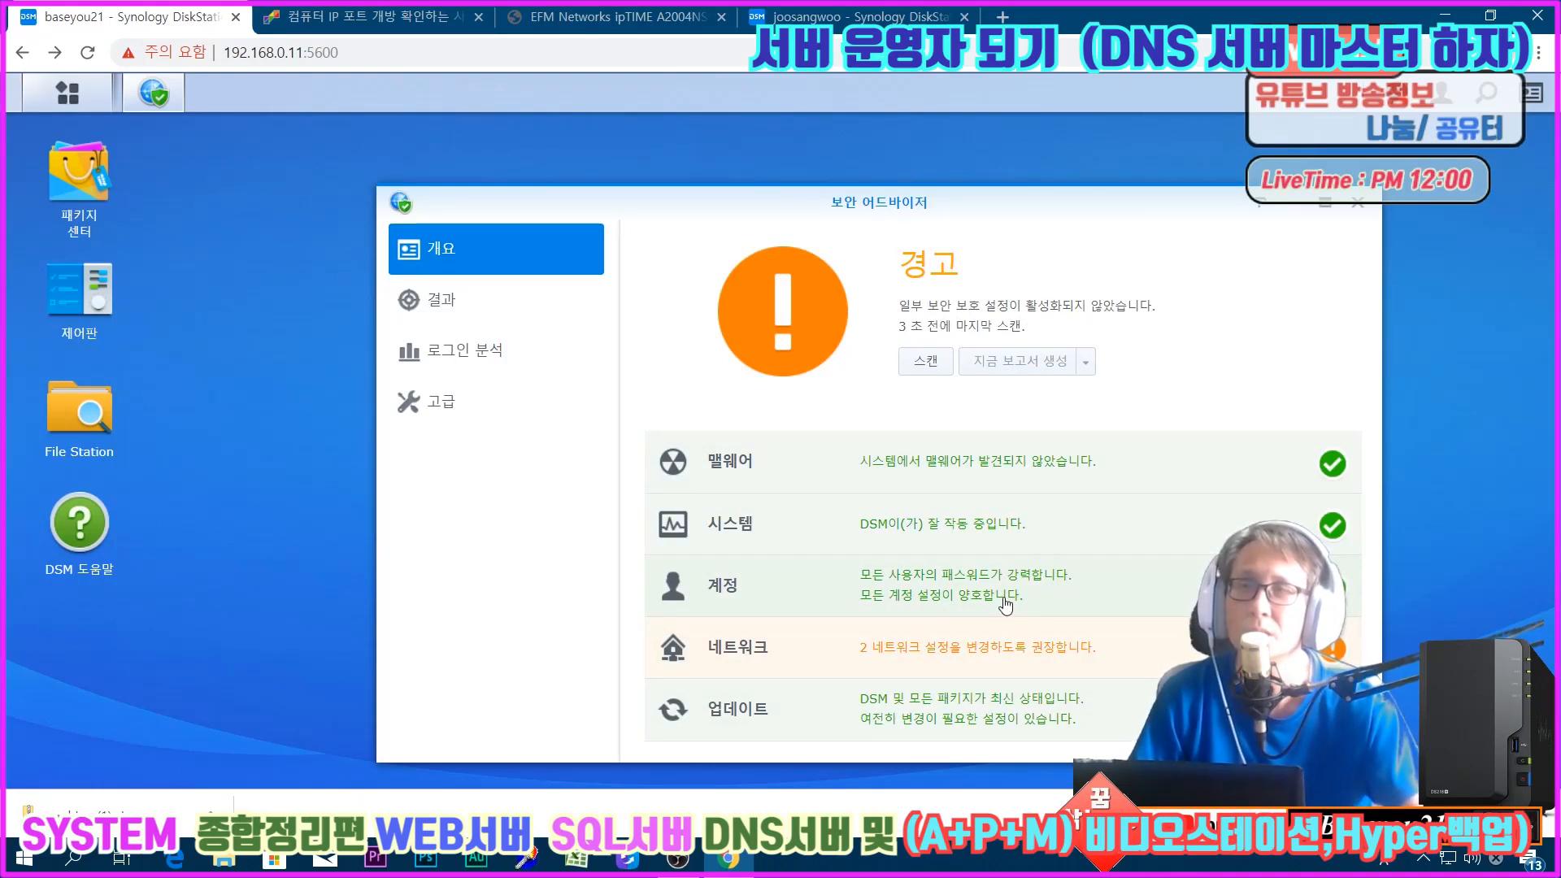
Step: From the LAN services network warning, turn off SMB and AFP in Control Panel's File Services
{"action": "left_click", "coordinate": [999, 661]}
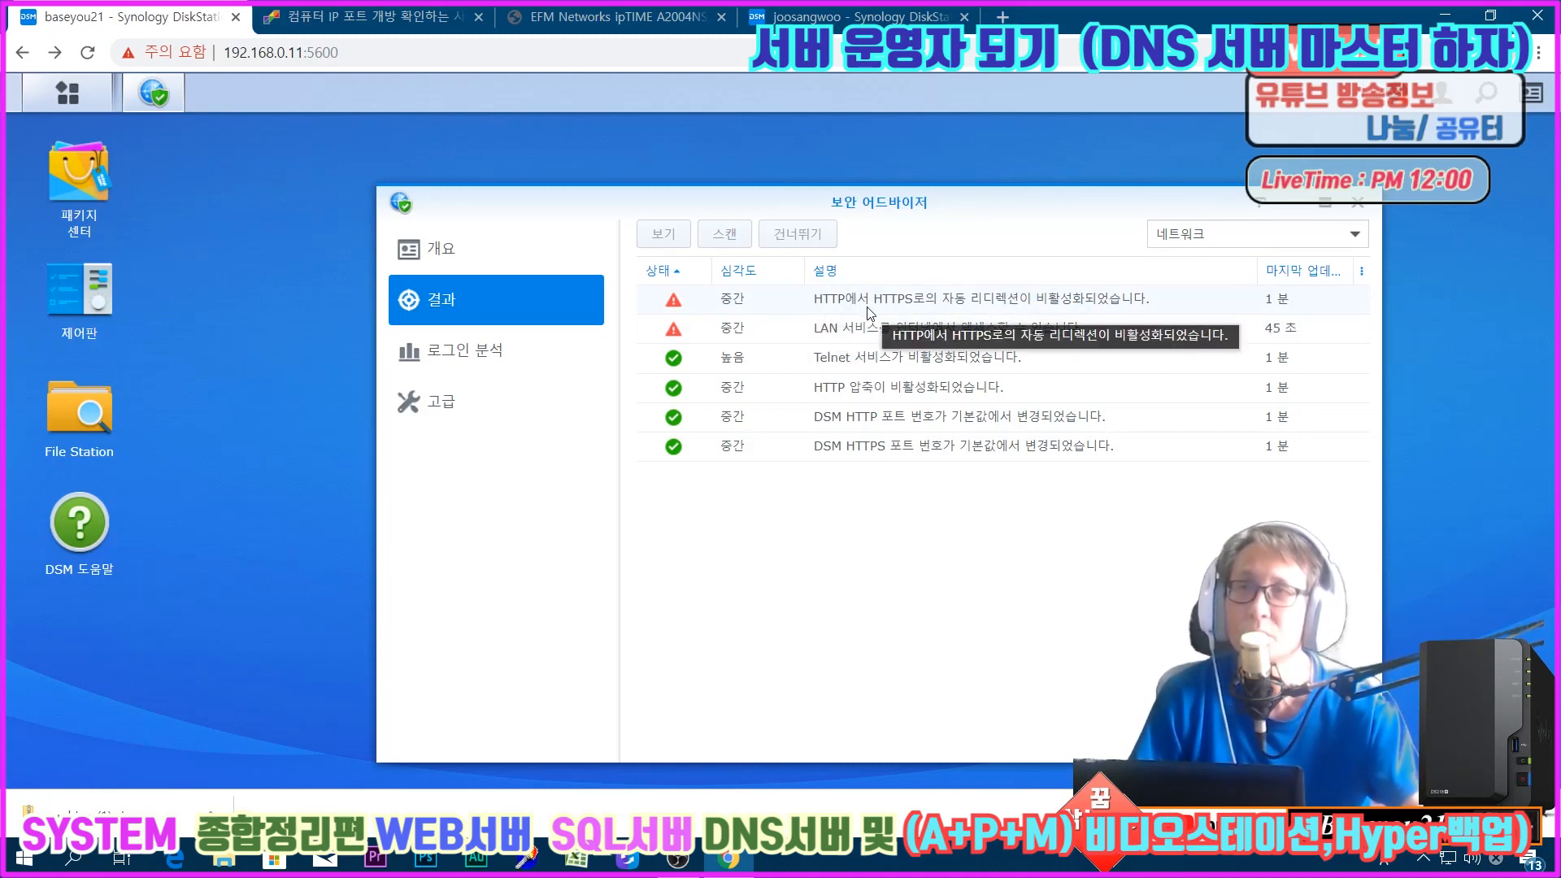
{"action": "left_click", "coordinate": [829, 334]}
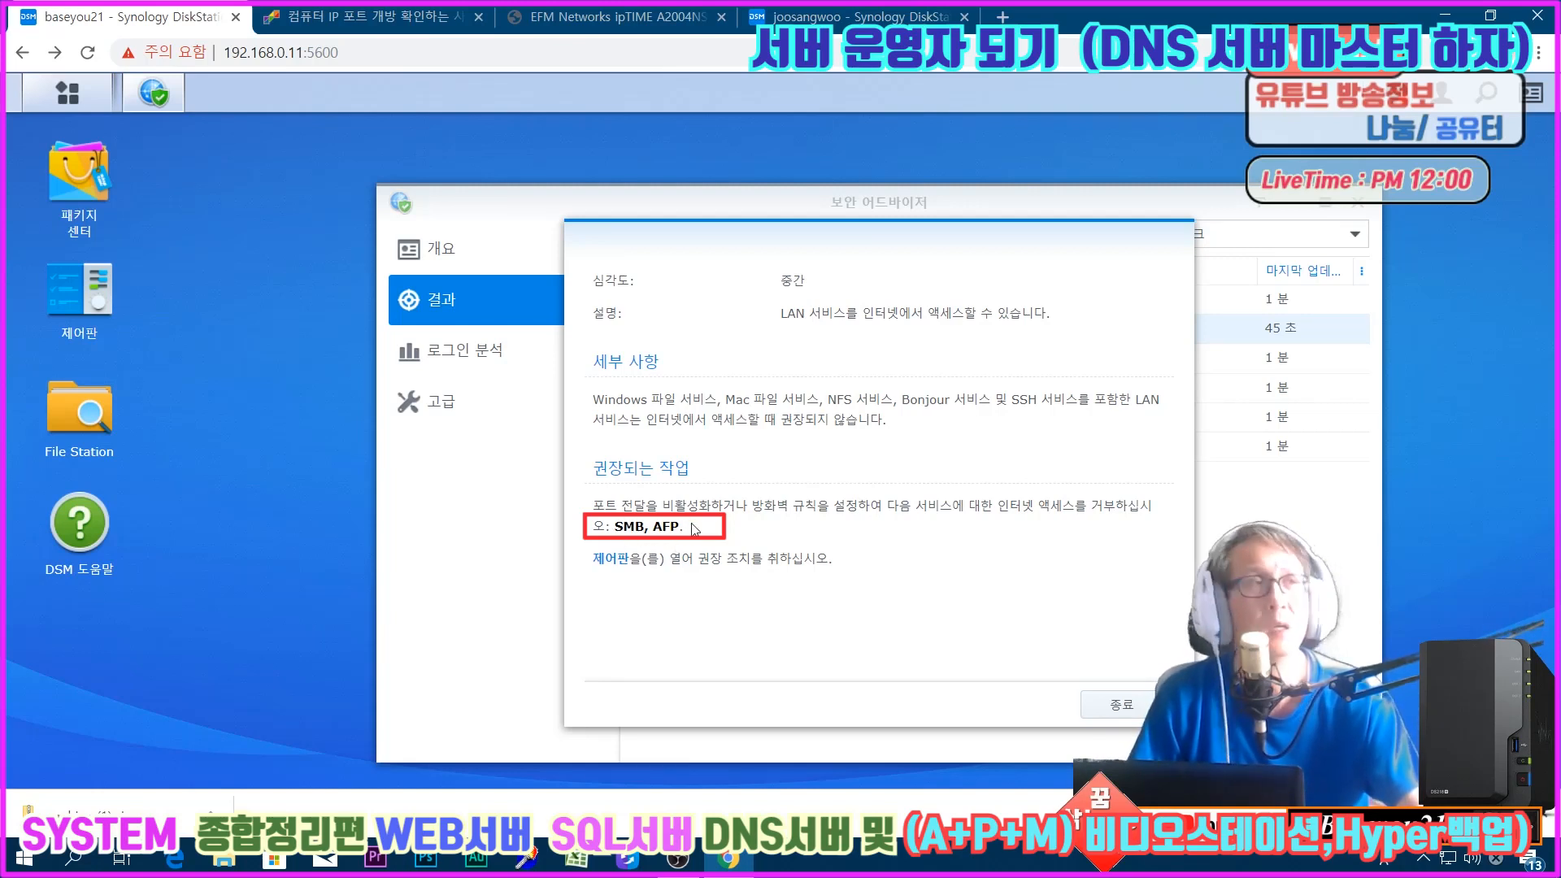
{"action": "left_click", "coordinate": [604, 567]}
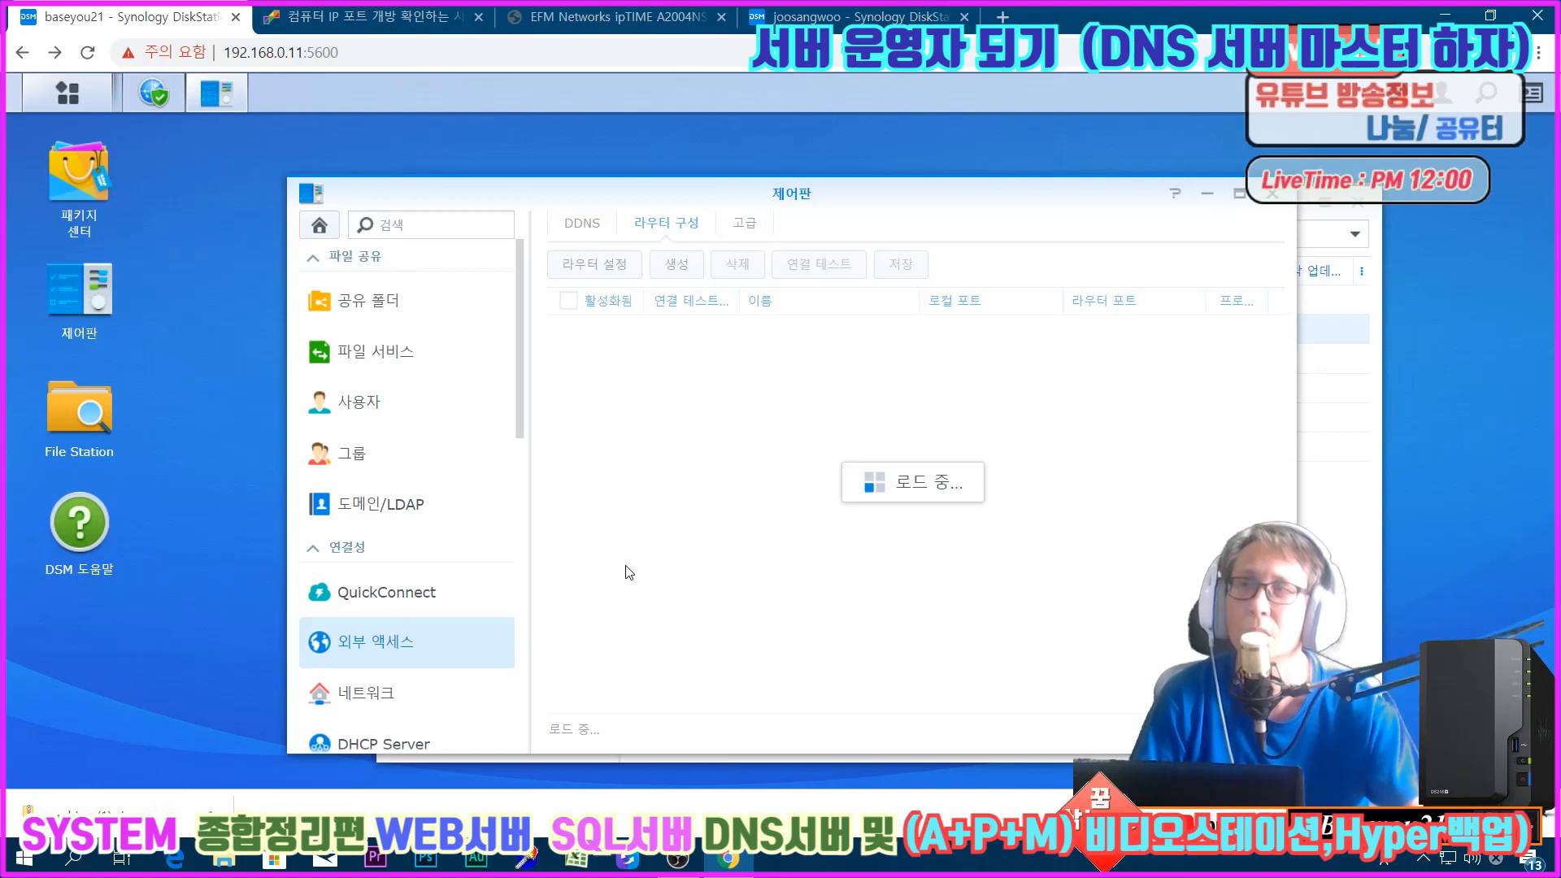
{"action": "left_click", "coordinate": [379, 349]}
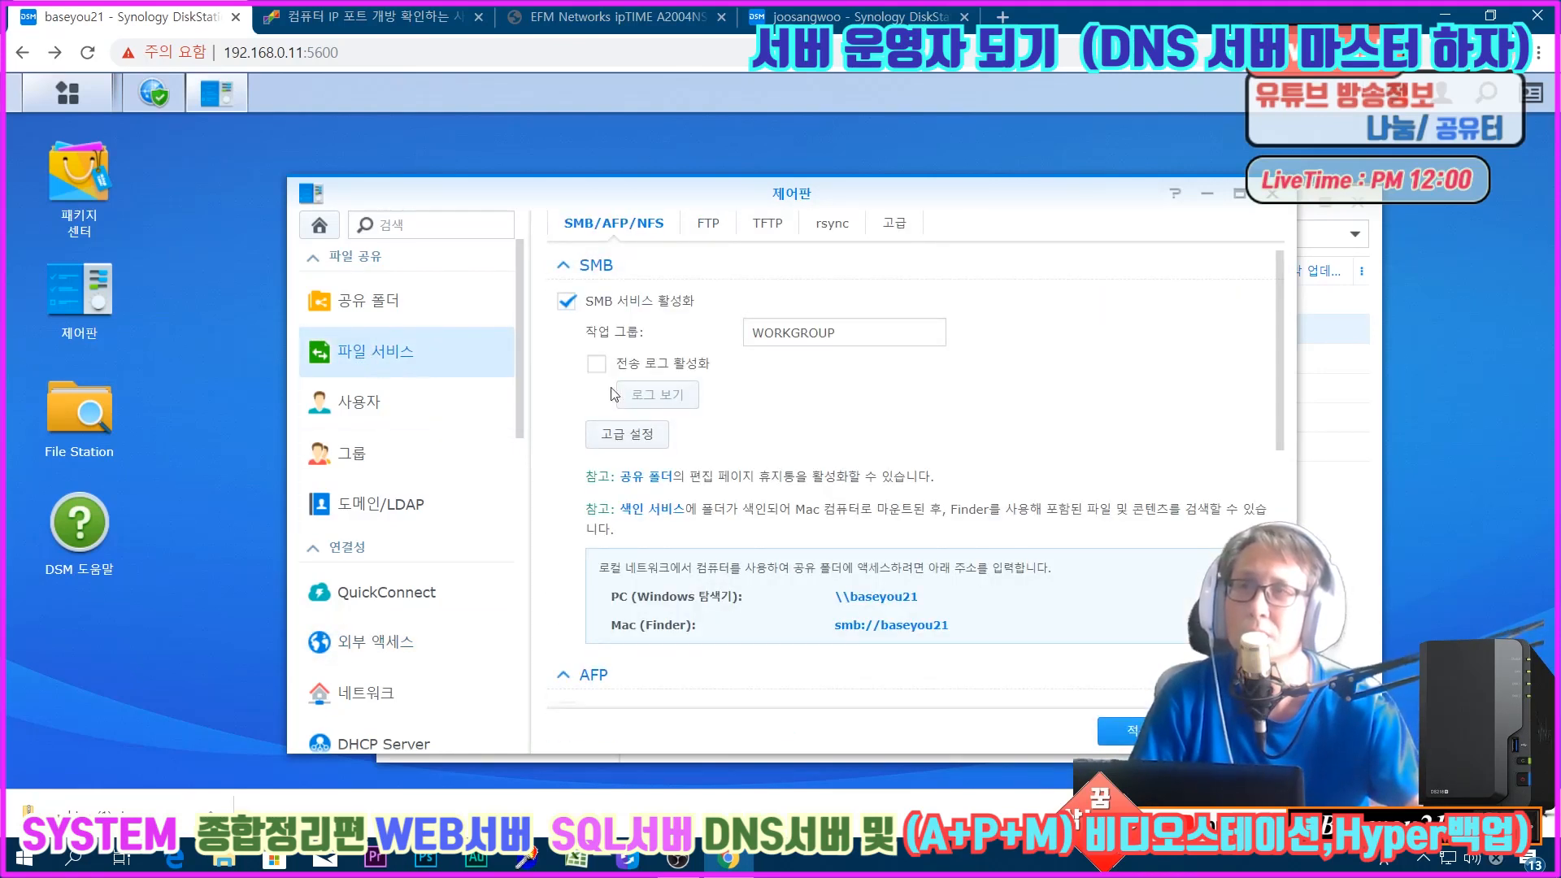
{"action": "left_click", "coordinate": [566, 302]}
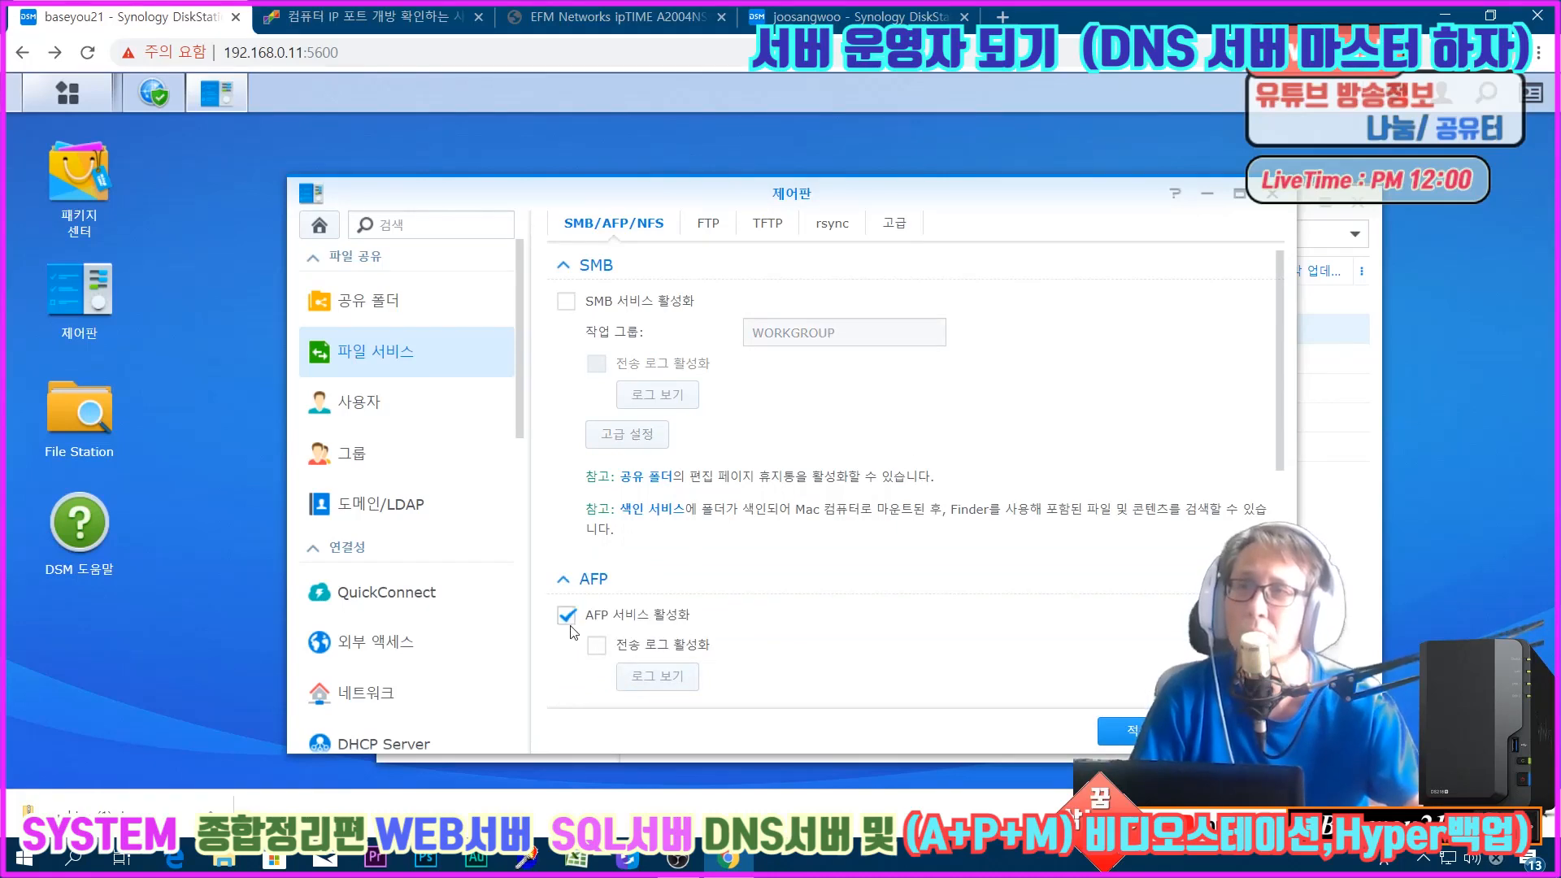
{"action": "left_click", "coordinate": [567, 616]}
{"action": "scroll", "coordinate": [969, 626], "scroll_direction": "down", "scroll_amount": 5}
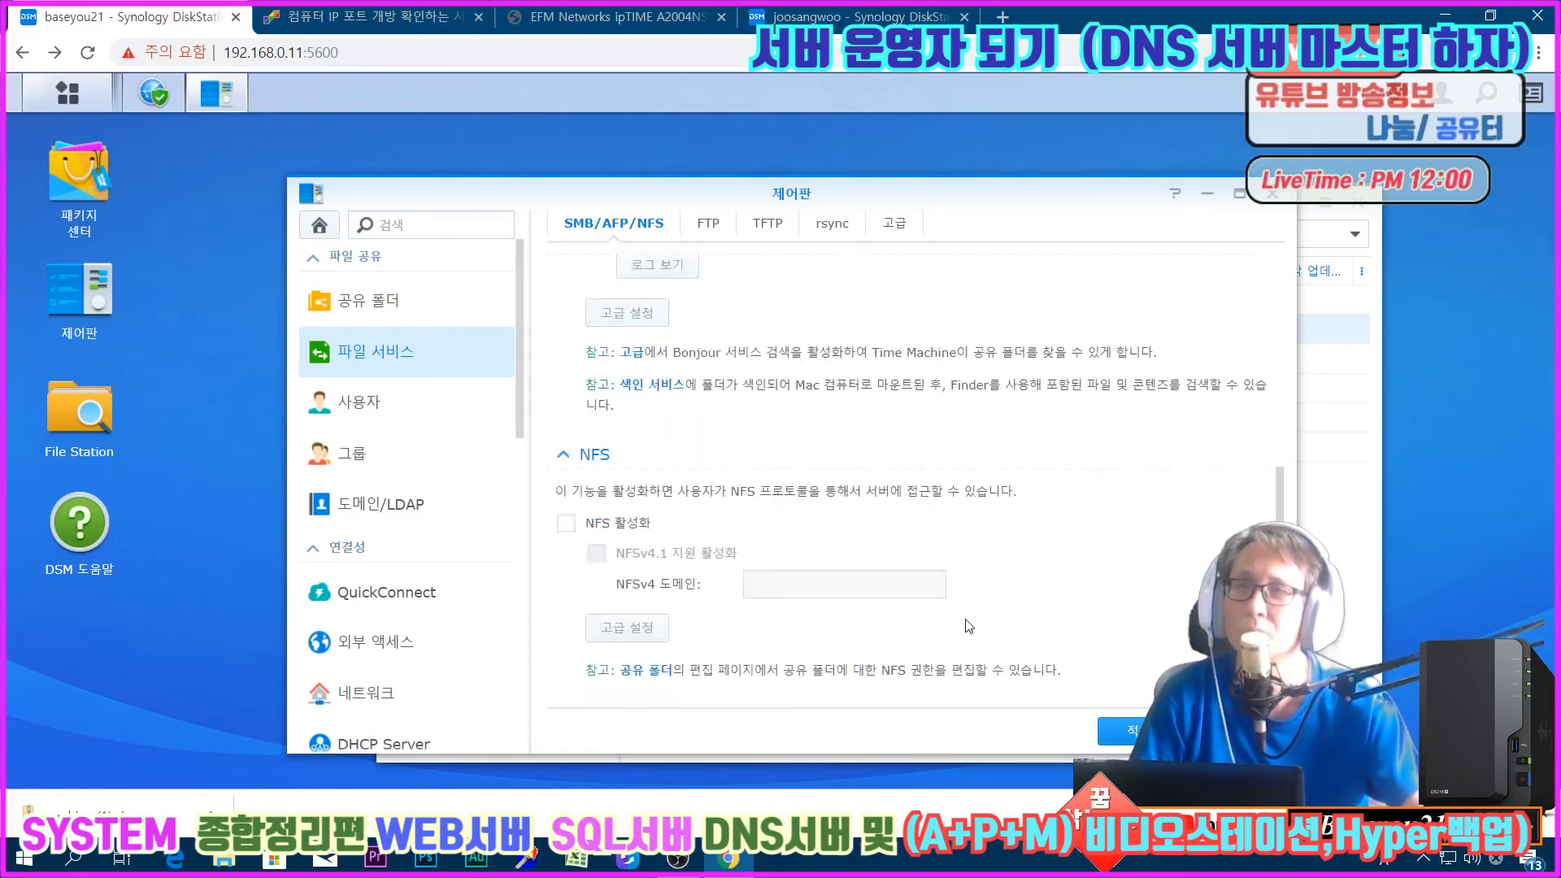
{"action": "scroll", "coordinate": [935, 569], "scroll_direction": "up", "scroll_amount": 5}
Step: Review the FTP, TFTP, rsync and Advanced tabs, apply the file service changes, and close Control Panel
{"action": "left_click", "coordinate": [701, 226]}
{"action": "scroll", "coordinate": [906, 479], "scroll_direction": "down", "scroll_amount": 5}
{"action": "scroll", "coordinate": [911, 487], "scroll_direction": "up", "scroll_amount": 2}
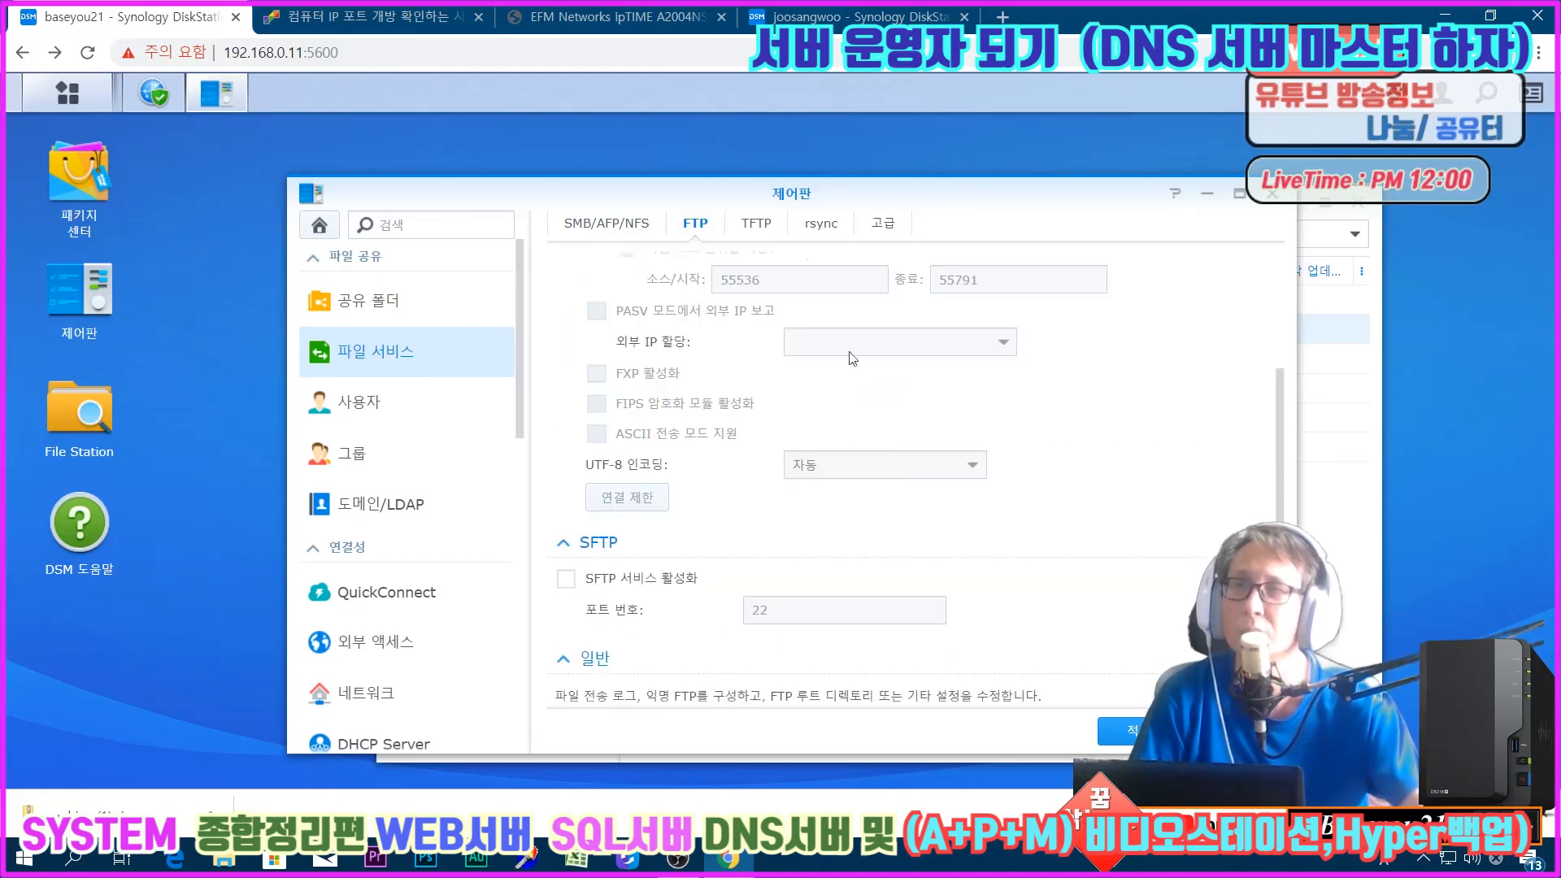
{"action": "left_click", "coordinate": [774, 232]}
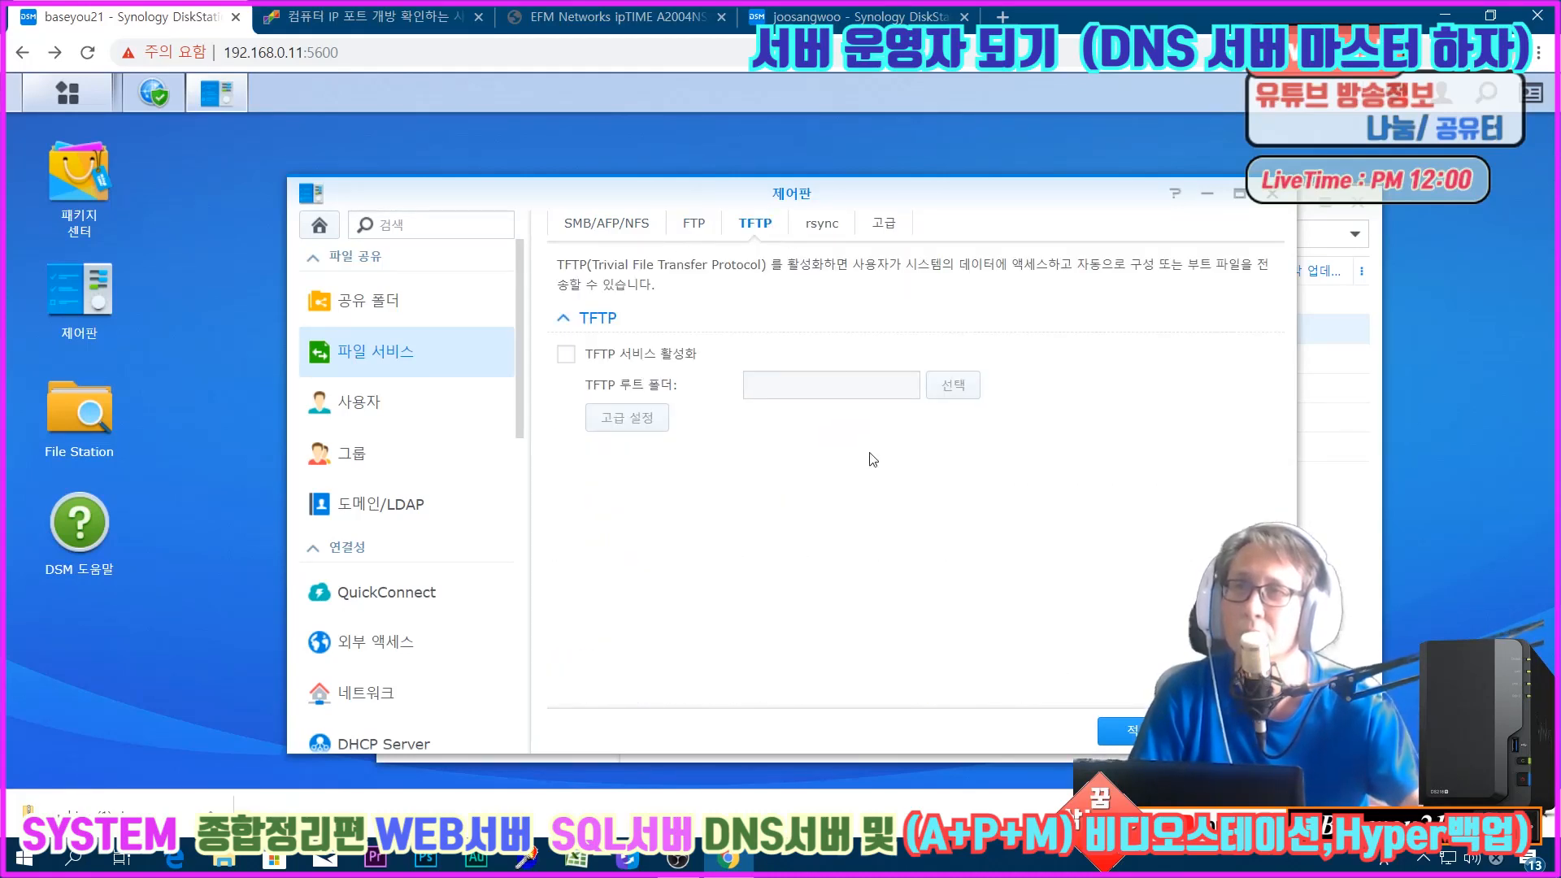
{"action": "left_click", "coordinate": [829, 232]}
{"action": "left_click", "coordinate": [863, 234]}
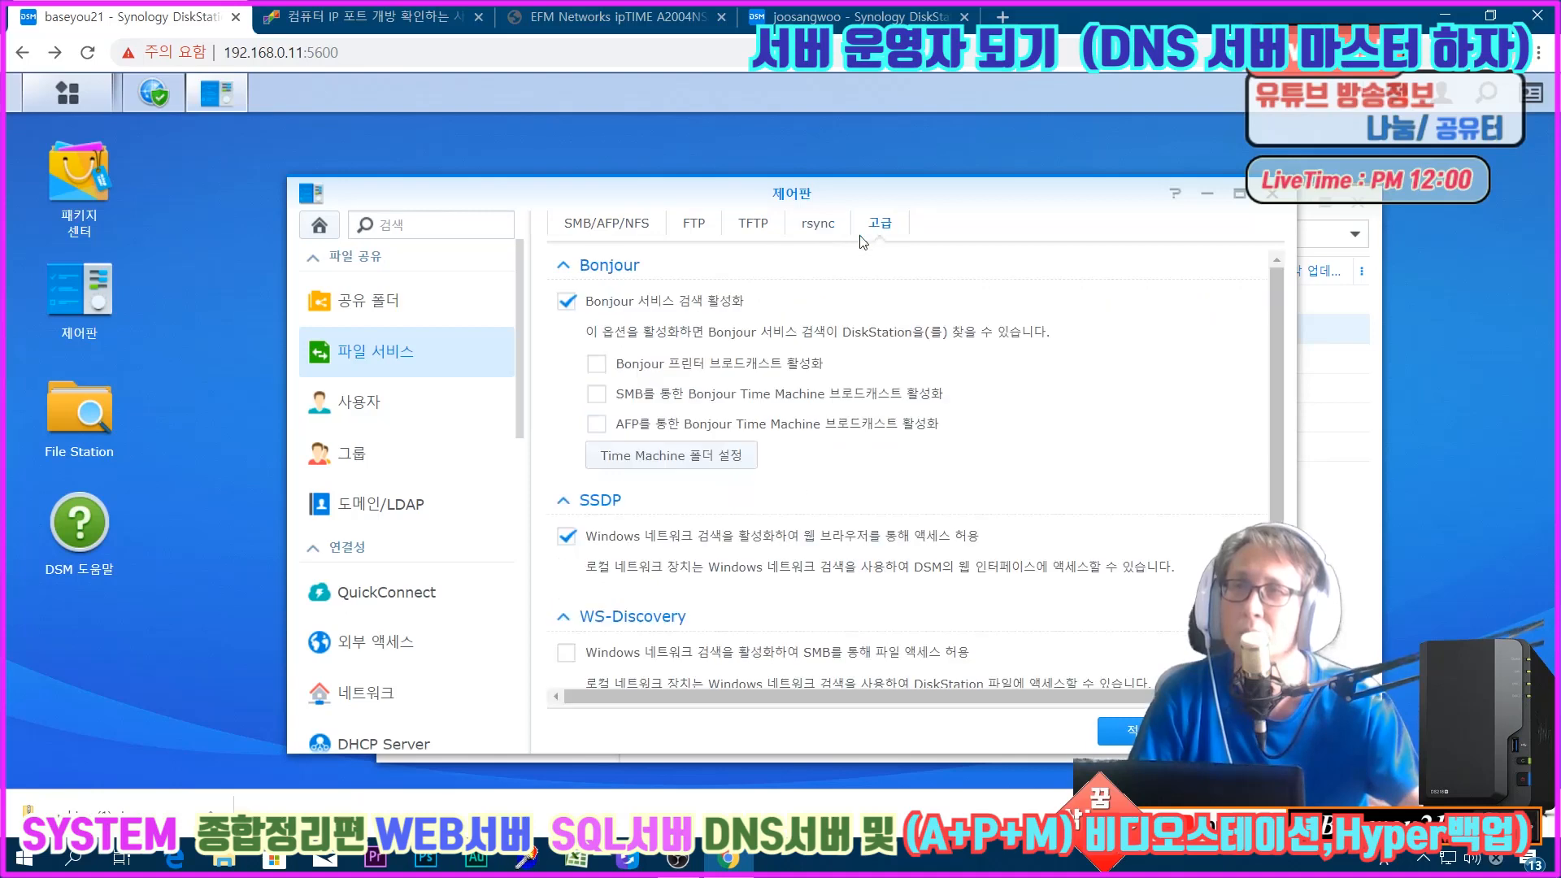
{"action": "scroll", "coordinate": [1114, 674], "scroll_direction": "down", "scroll_amount": 1}
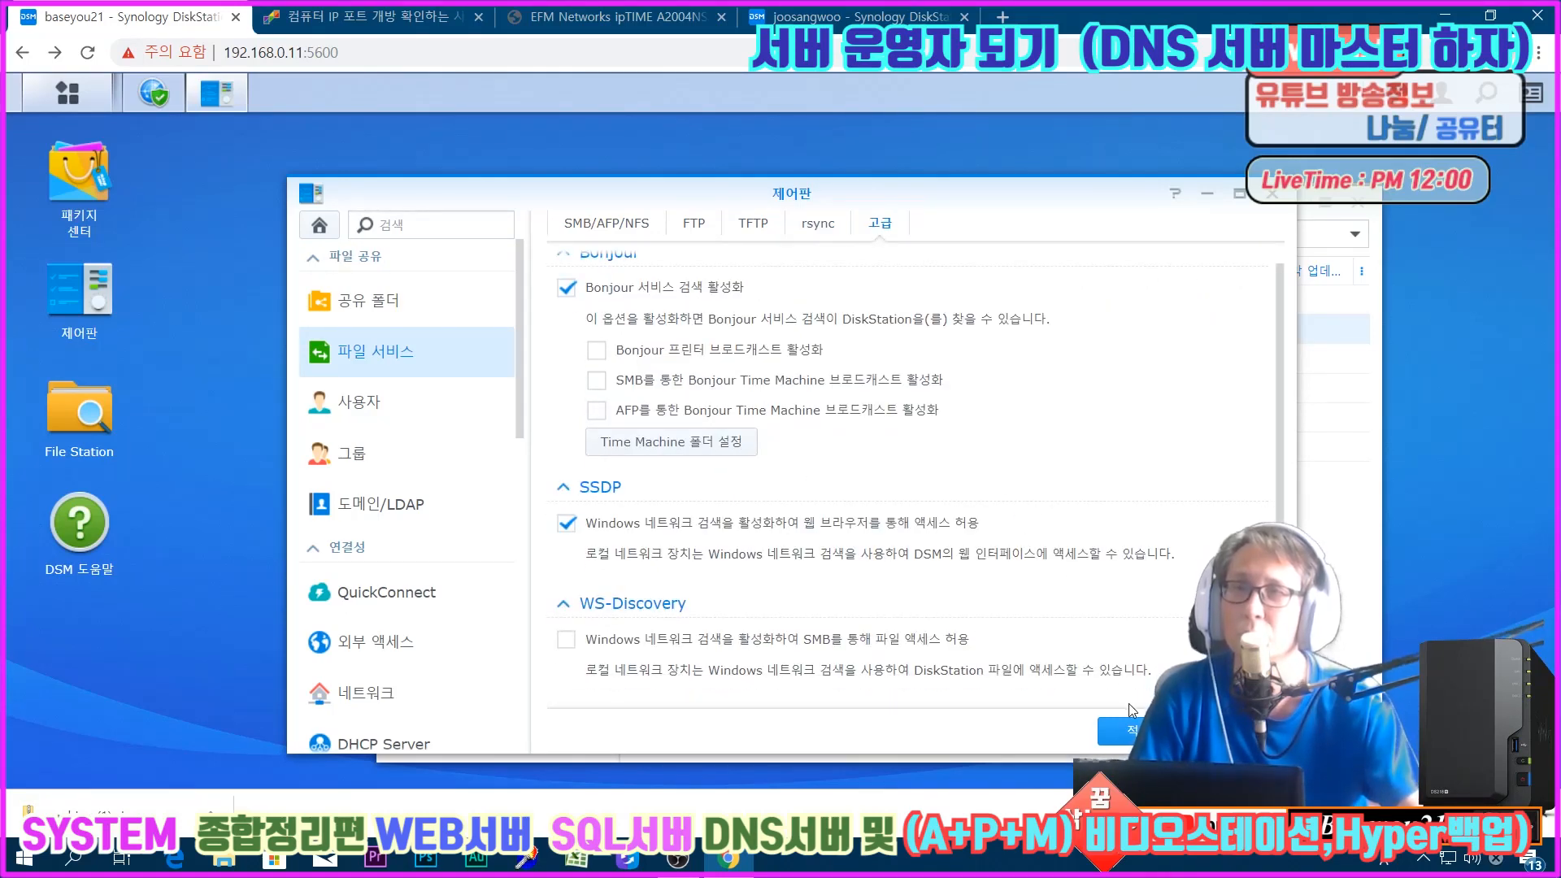
{"action": "left_click", "coordinate": [1130, 729]}
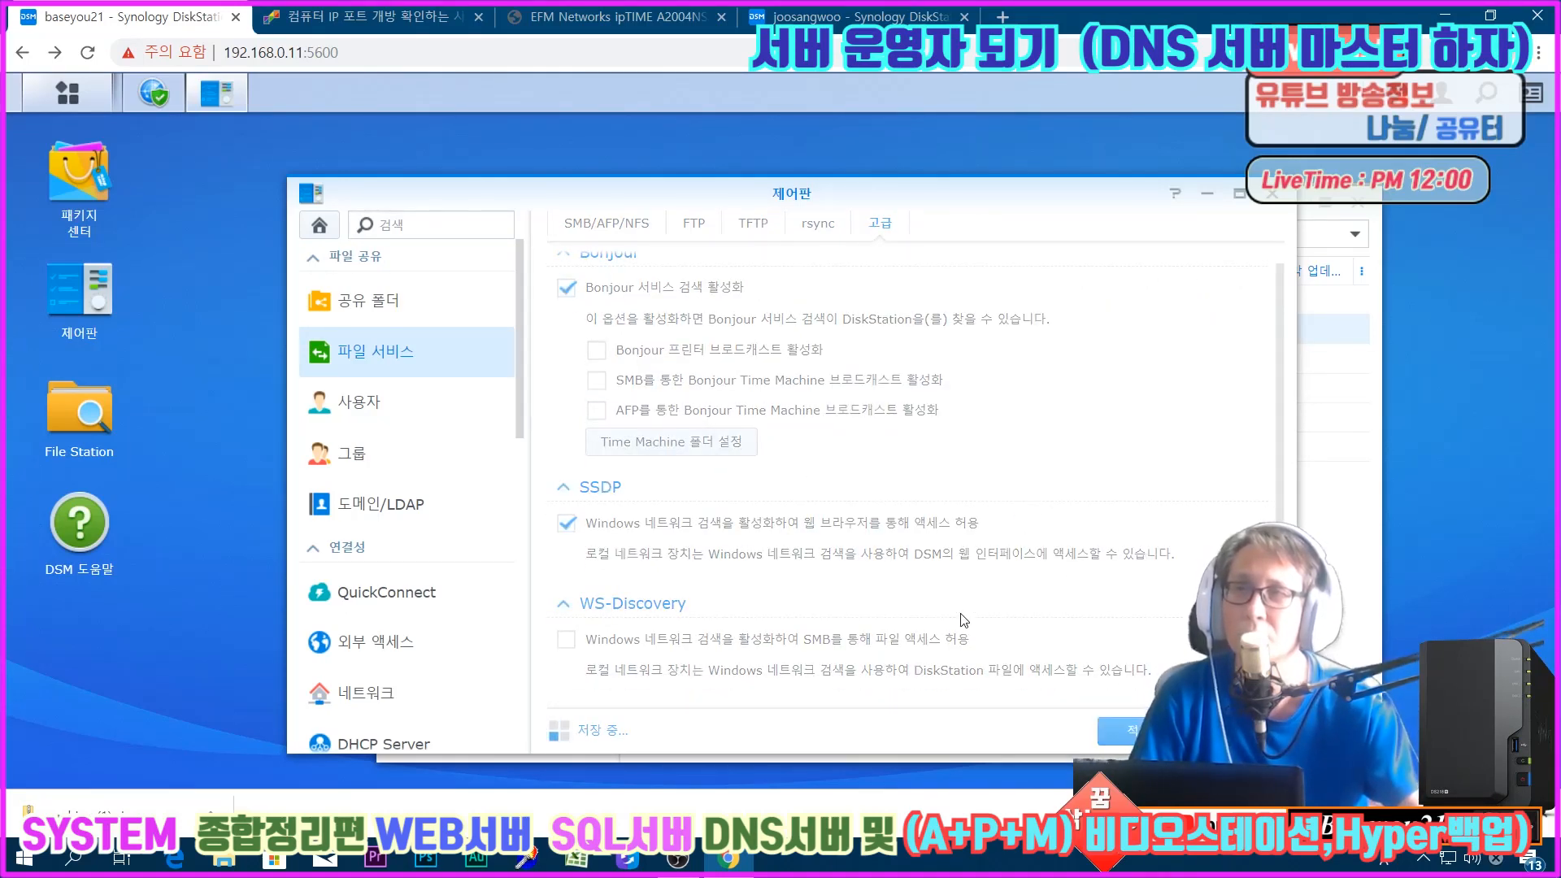
{"action": "left_click", "coordinate": [1271, 195]}
{"action": "left_click", "coordinate": [1119, 704]}
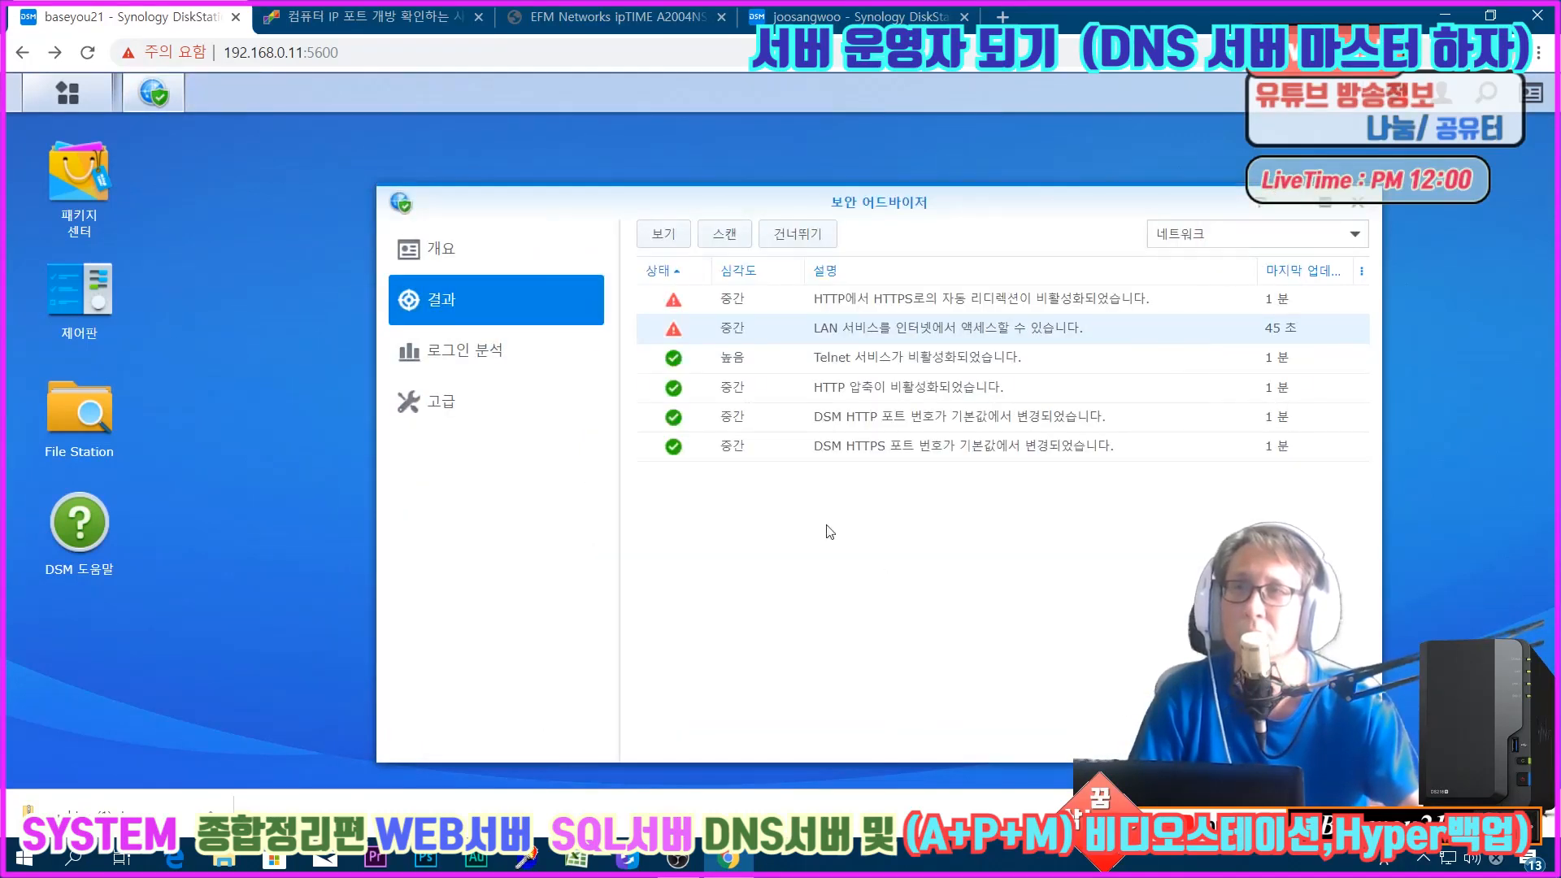
Step: Rescan to clear the LAN services warning, then close Security Advisor
{"action": "left_click", "coordinate": [719, 236]}
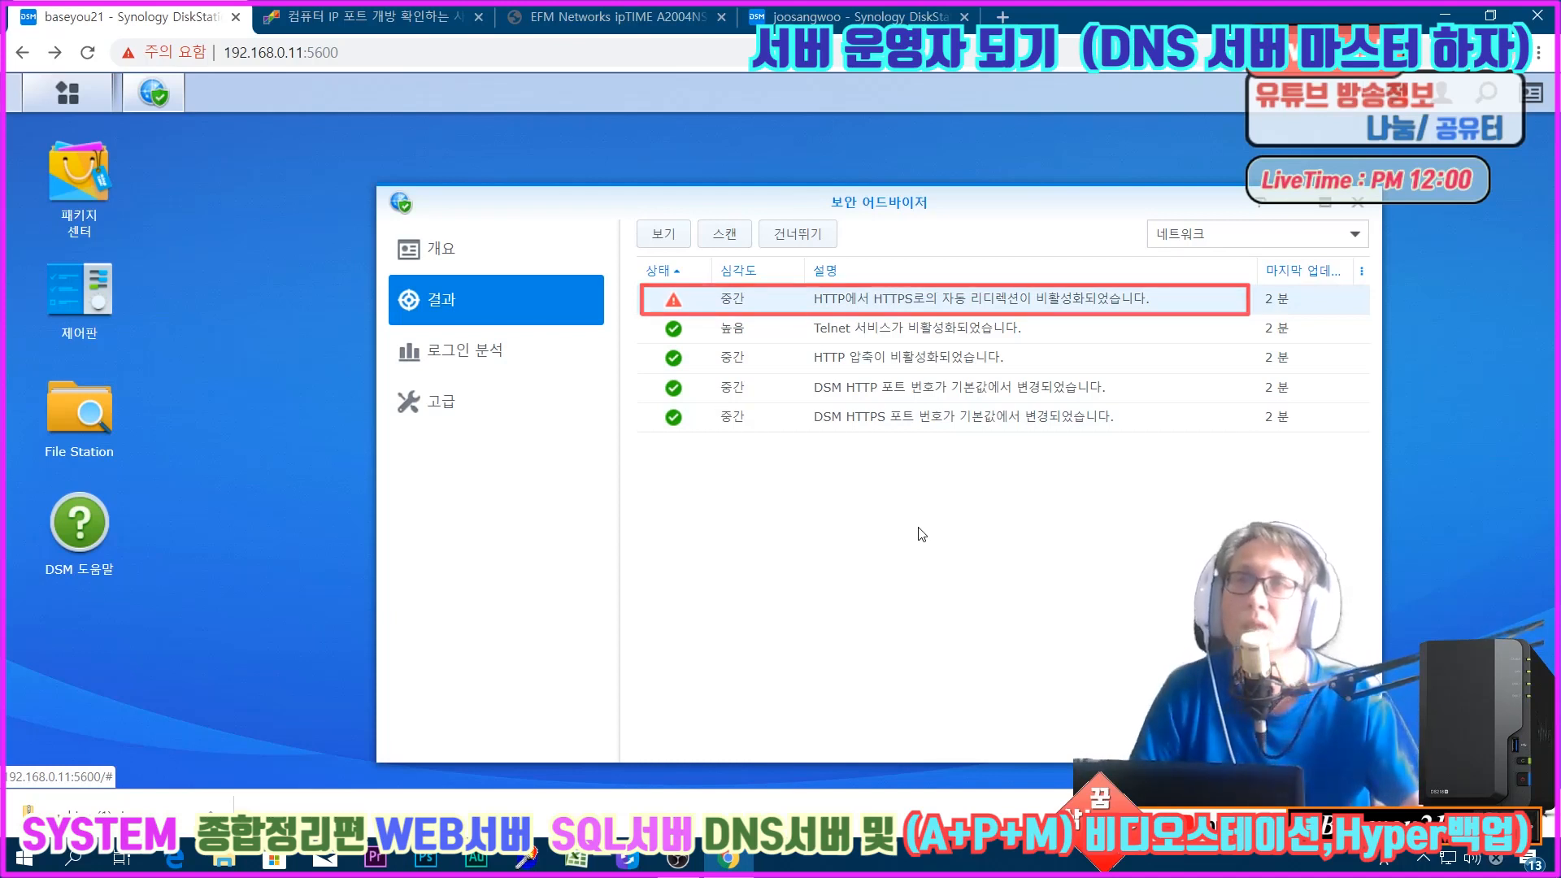
{"action": "left_click", "coordinate": [1356, 203]}
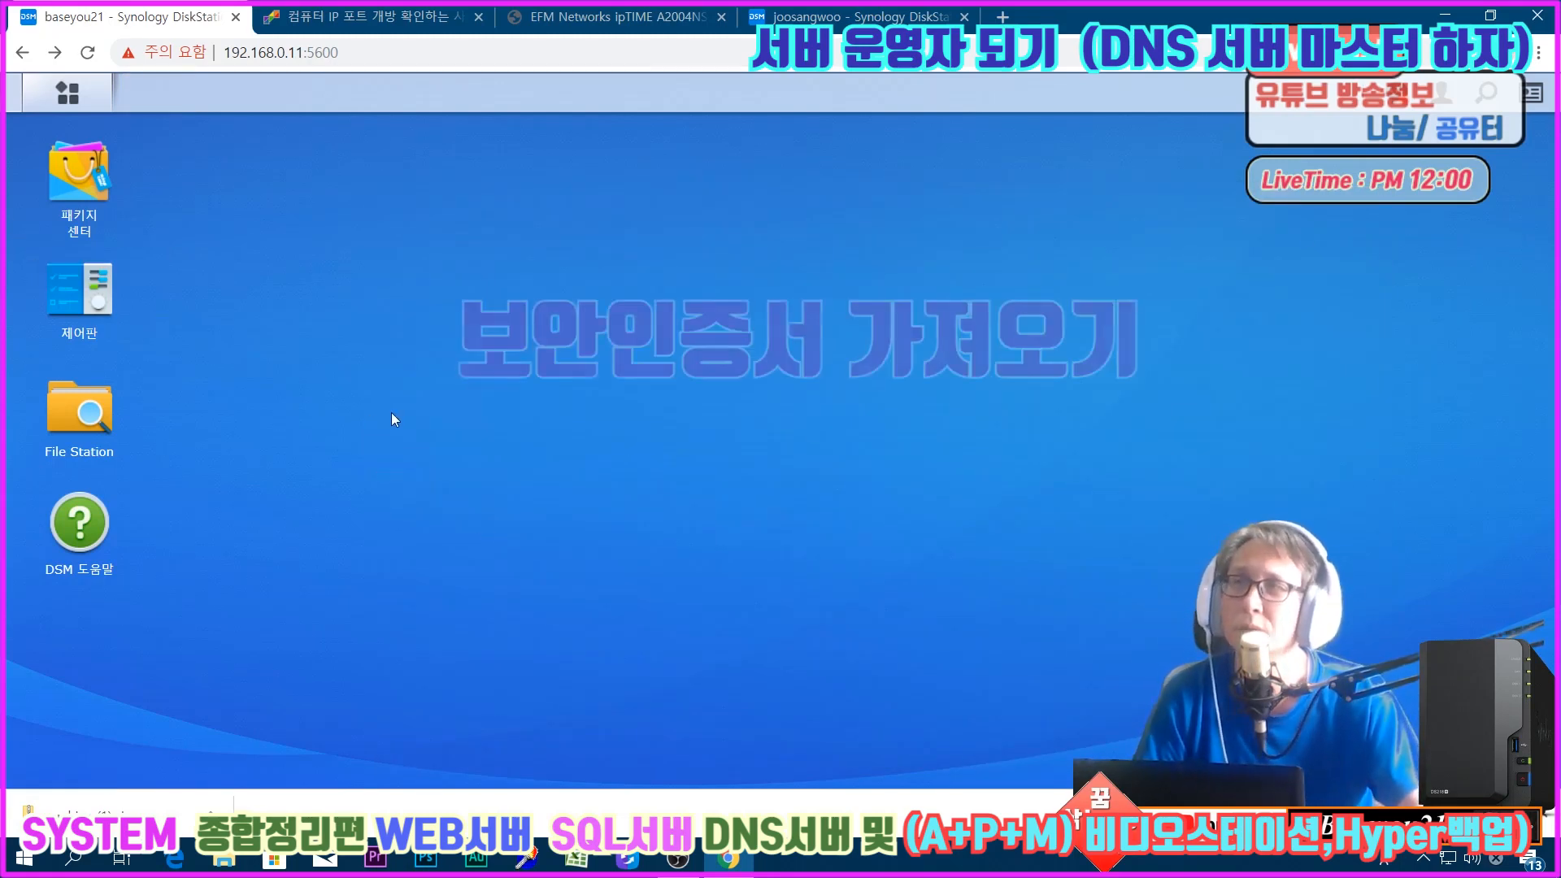
Step: Open Control Panel in Advanced Mode and view the Security > Certificate list
{"action": "left_click", "coordinate": [97, 312]}
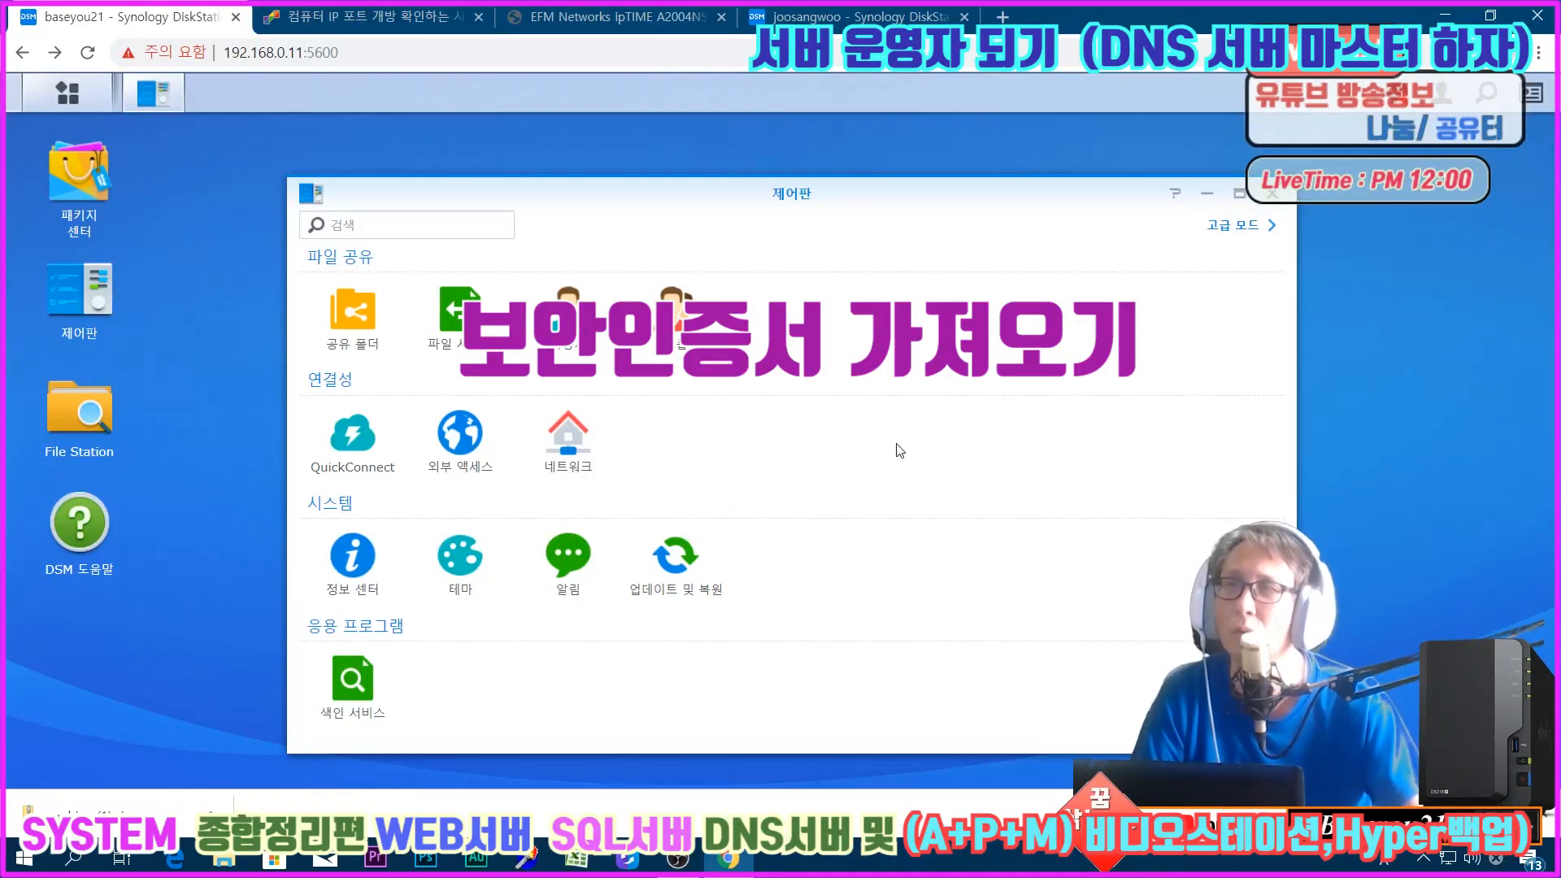
{"action": "left_click", "coordinate": [1249, 225]}
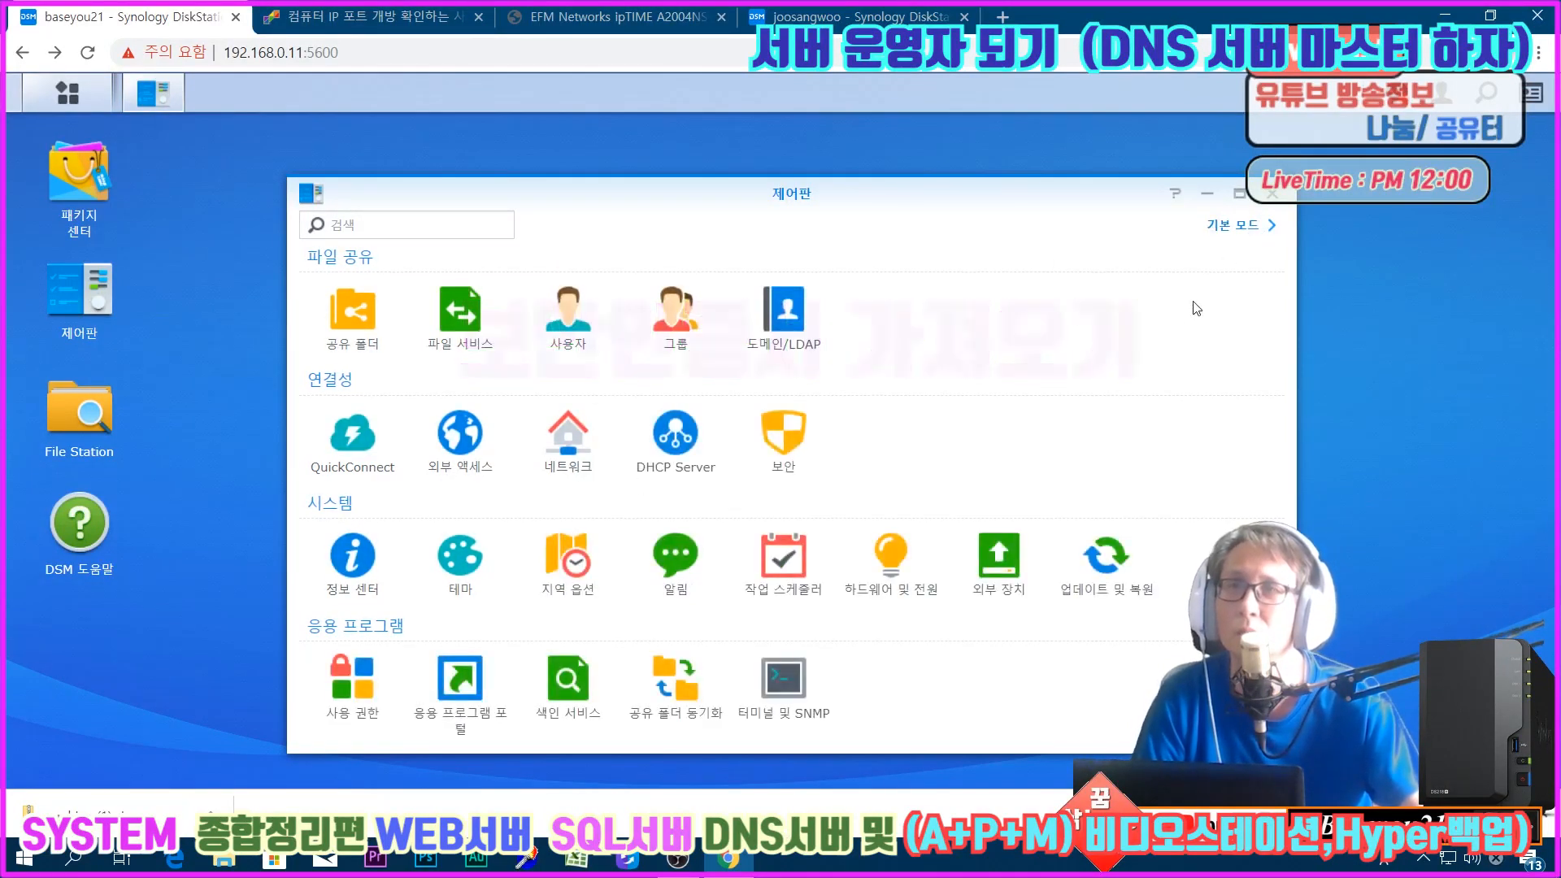
{"action": "left_click", "coordinate": [783, 437]}
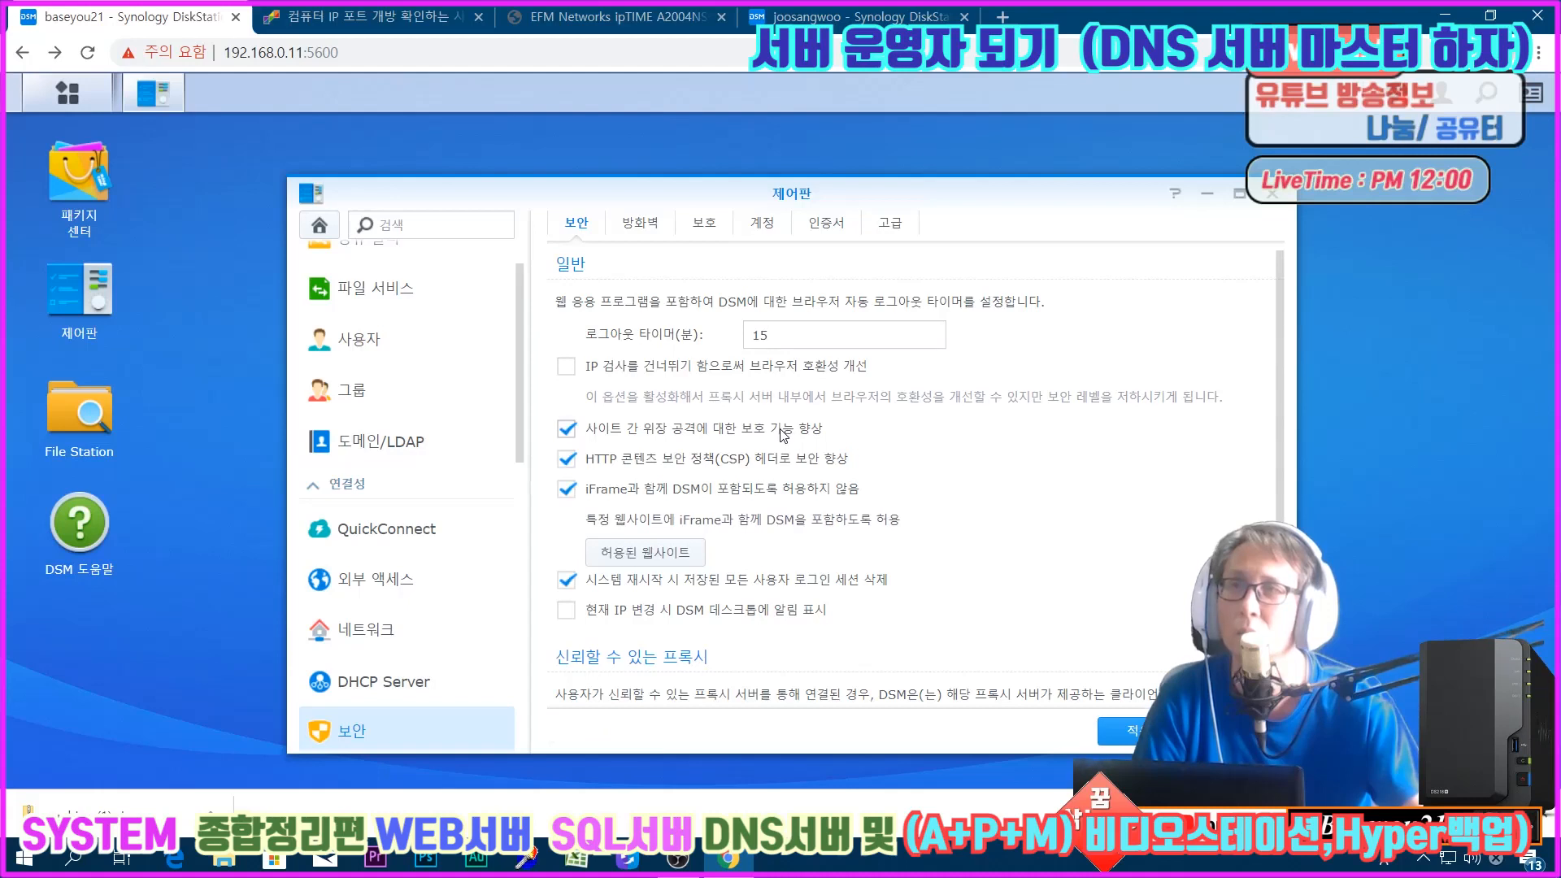
{"action": "left_click", "coordinate": [822, 224]}
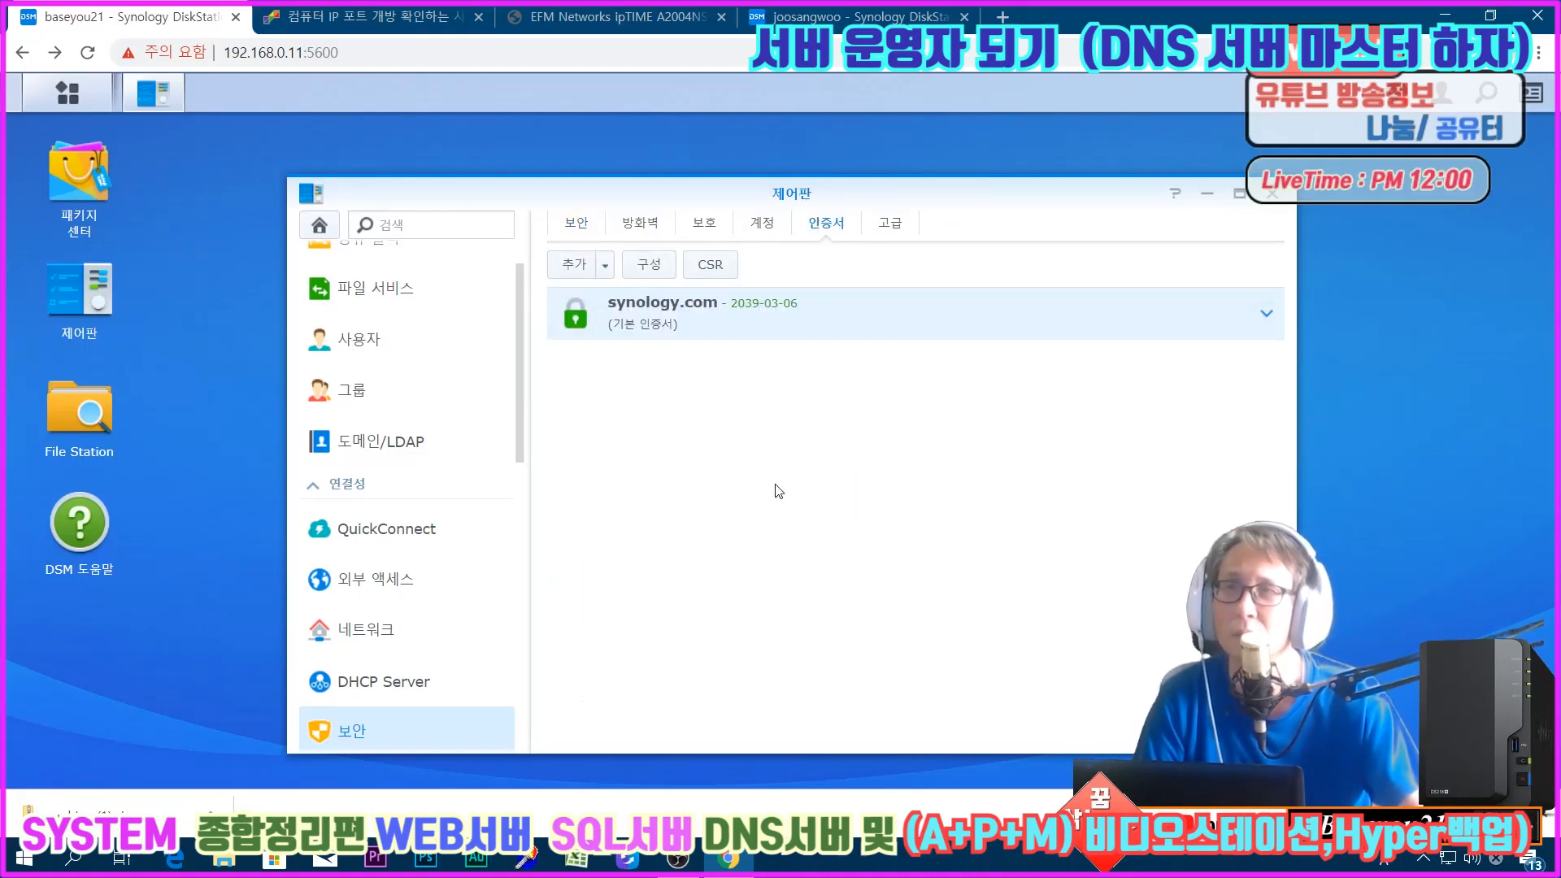
Step: Start the add-certificate wizard, try the Let's Encrypt option, then cancel it
{"action": "left_click", "coordinate": [573, 265]}
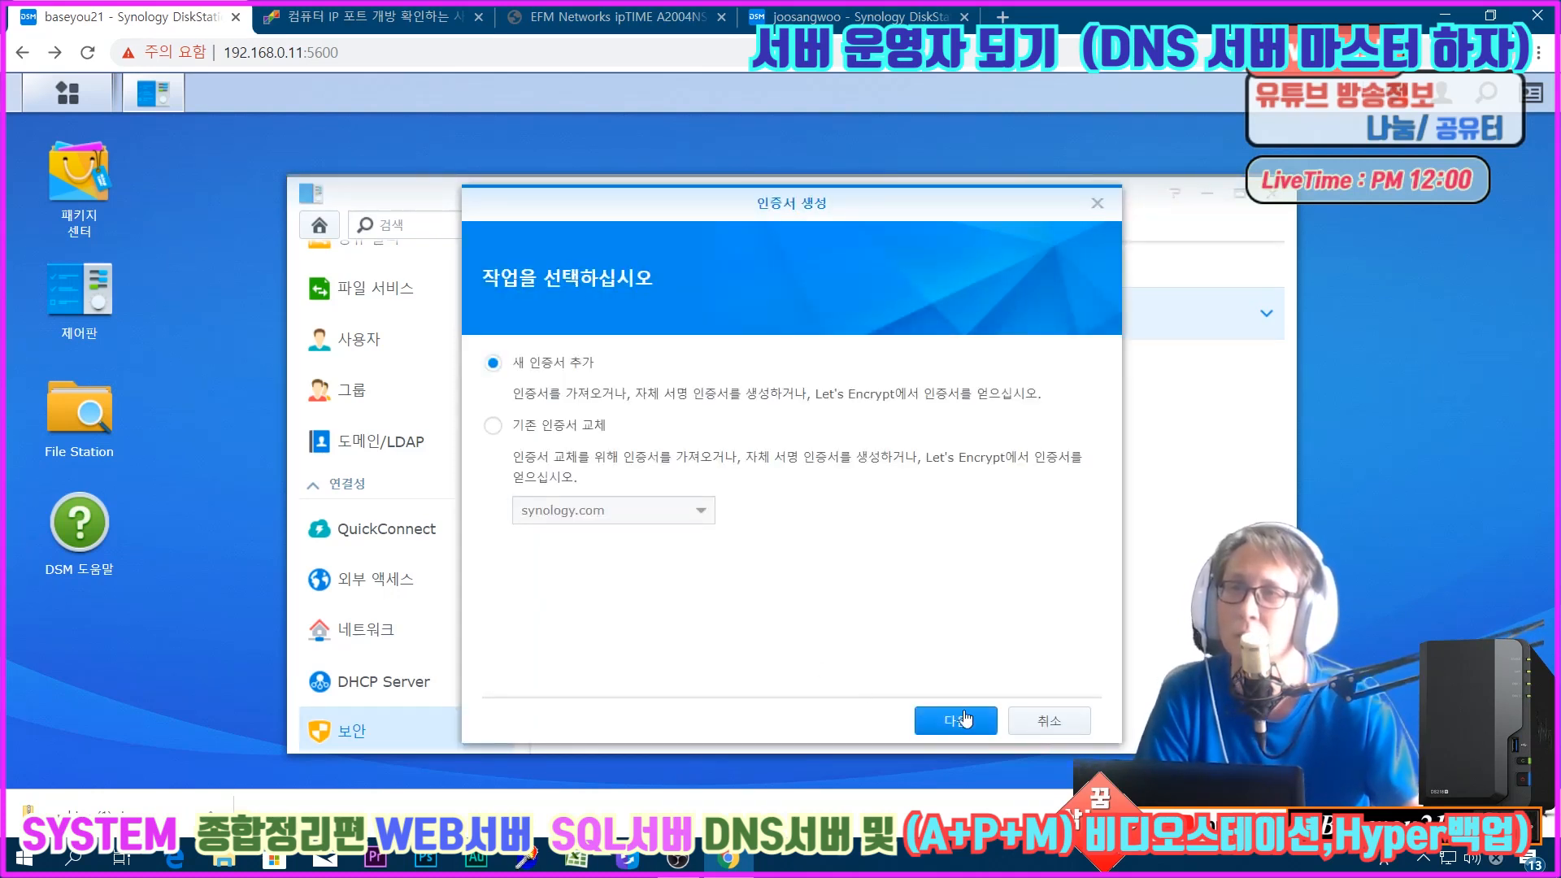
{"action": "left_click", "coordinate": [1049, 720]}
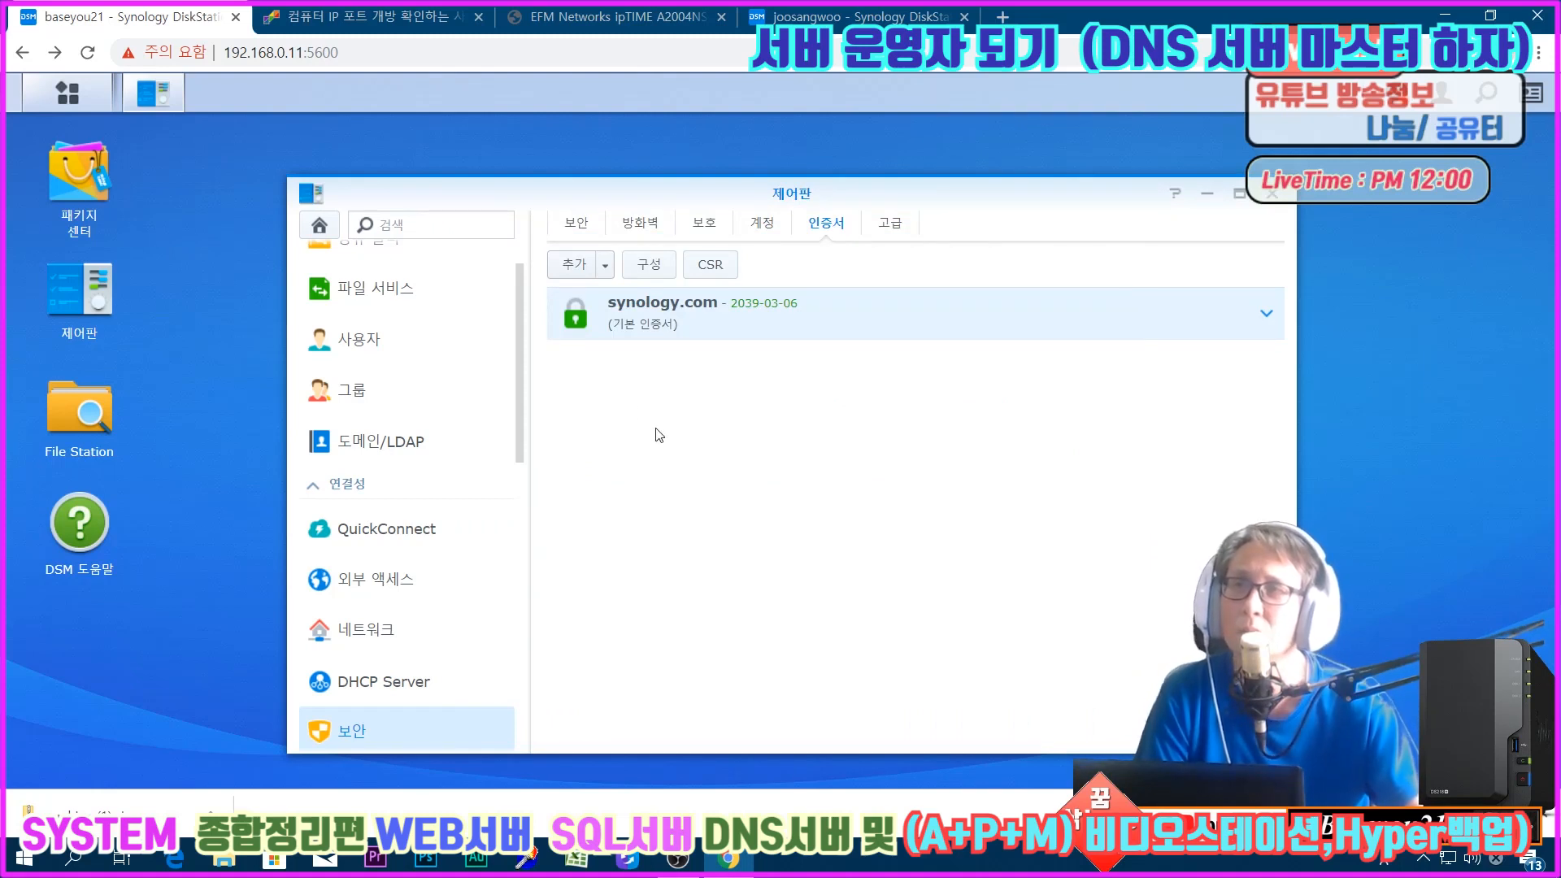
{"action": "left_click", "coordinate": [560, 266]}
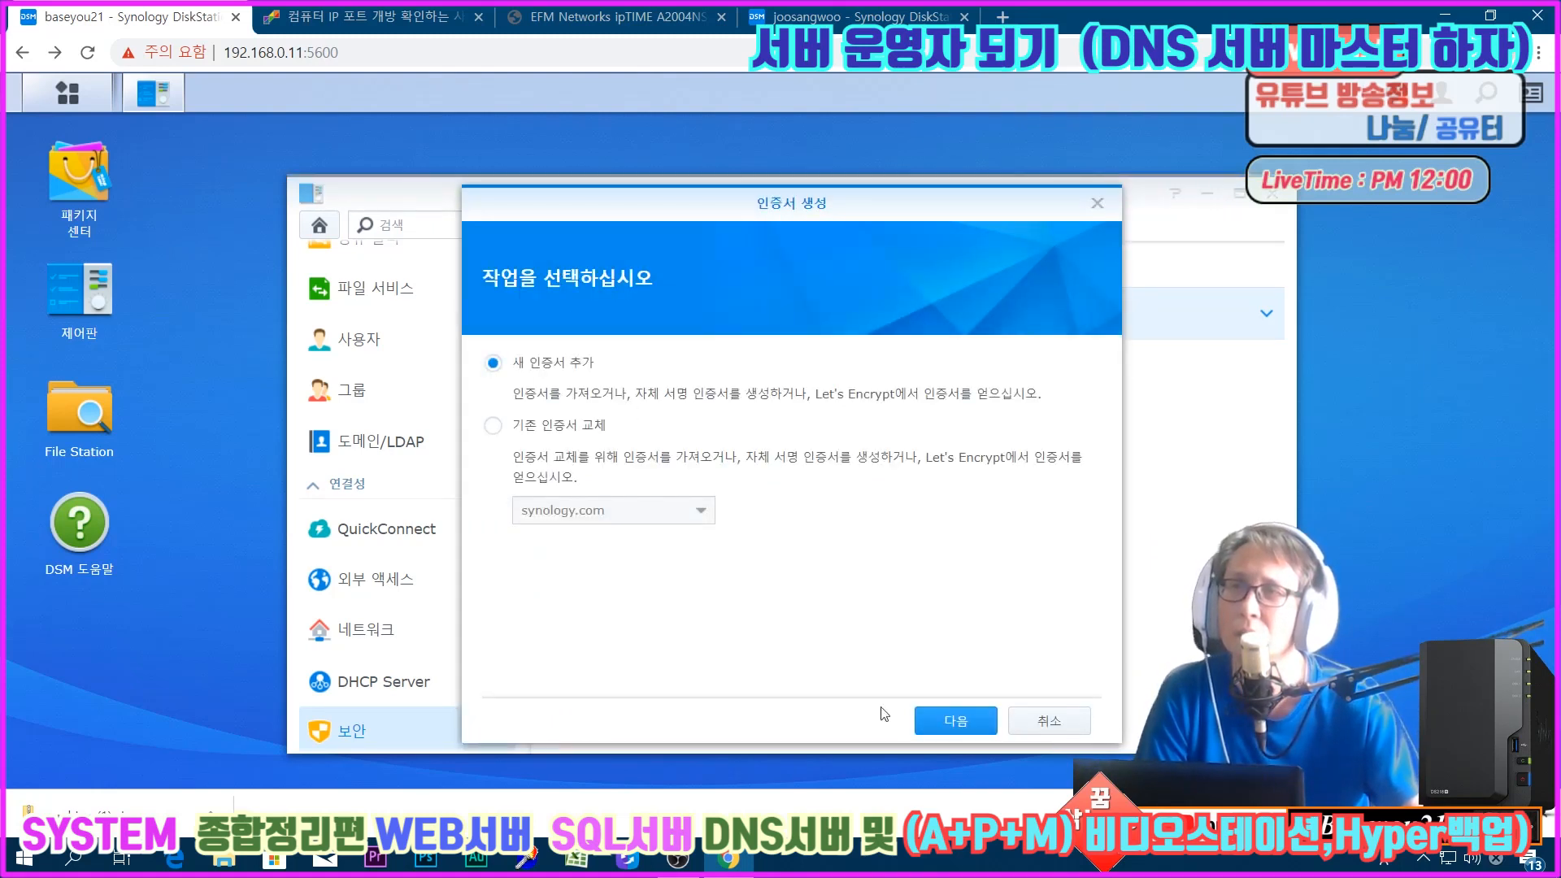
{"action": "left_click", "coordinate": [935, 720]}
{"action": "left_click", "coordinate": [618, 525]}
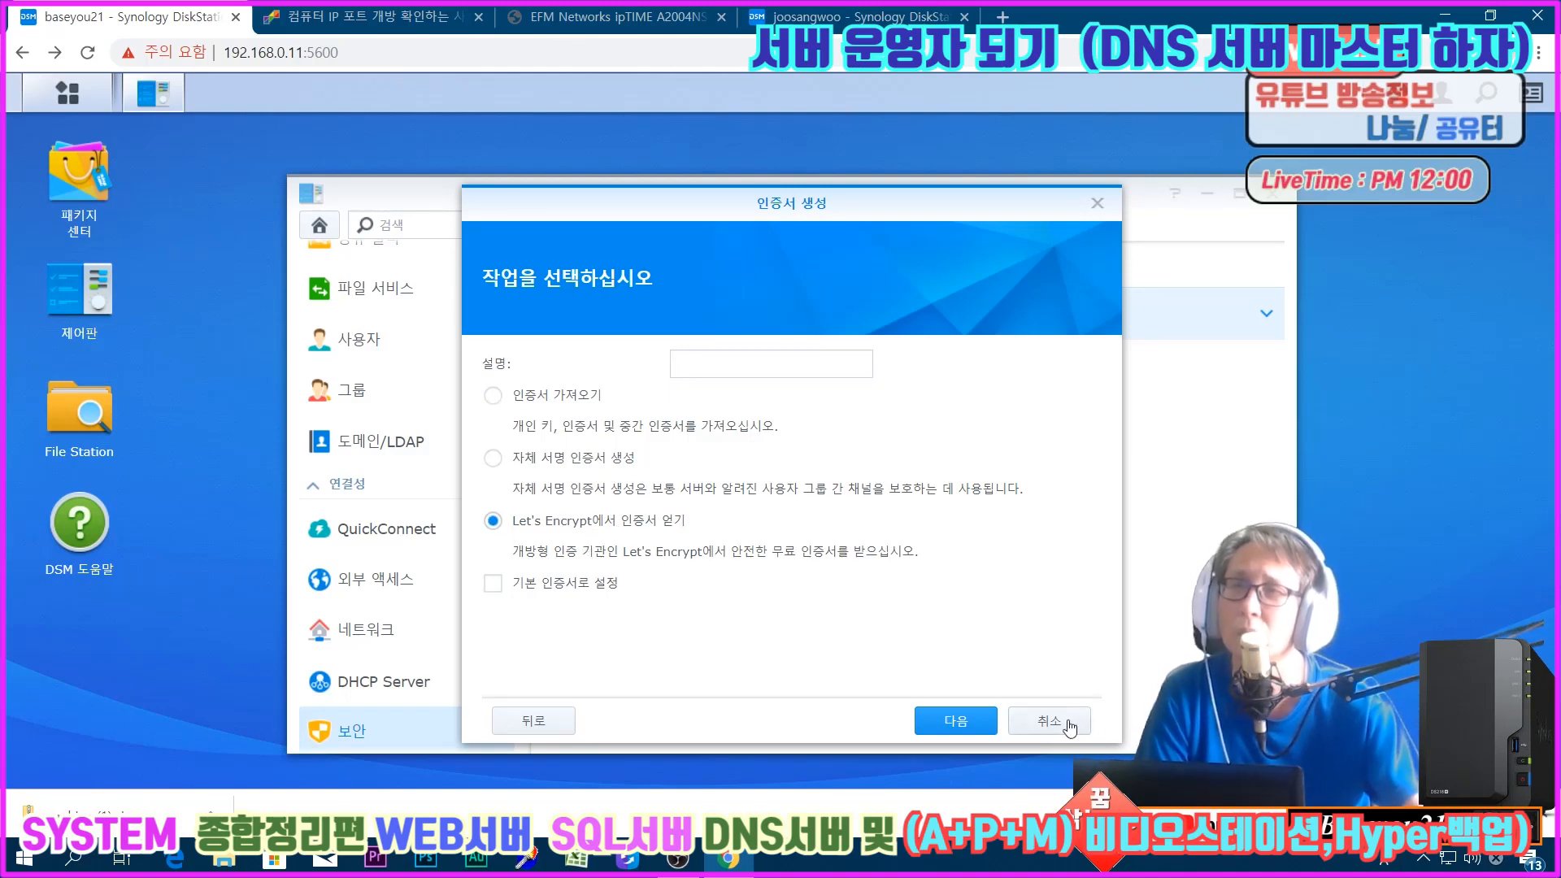
{"action": "left_click", "coordinate": [991, 728]}
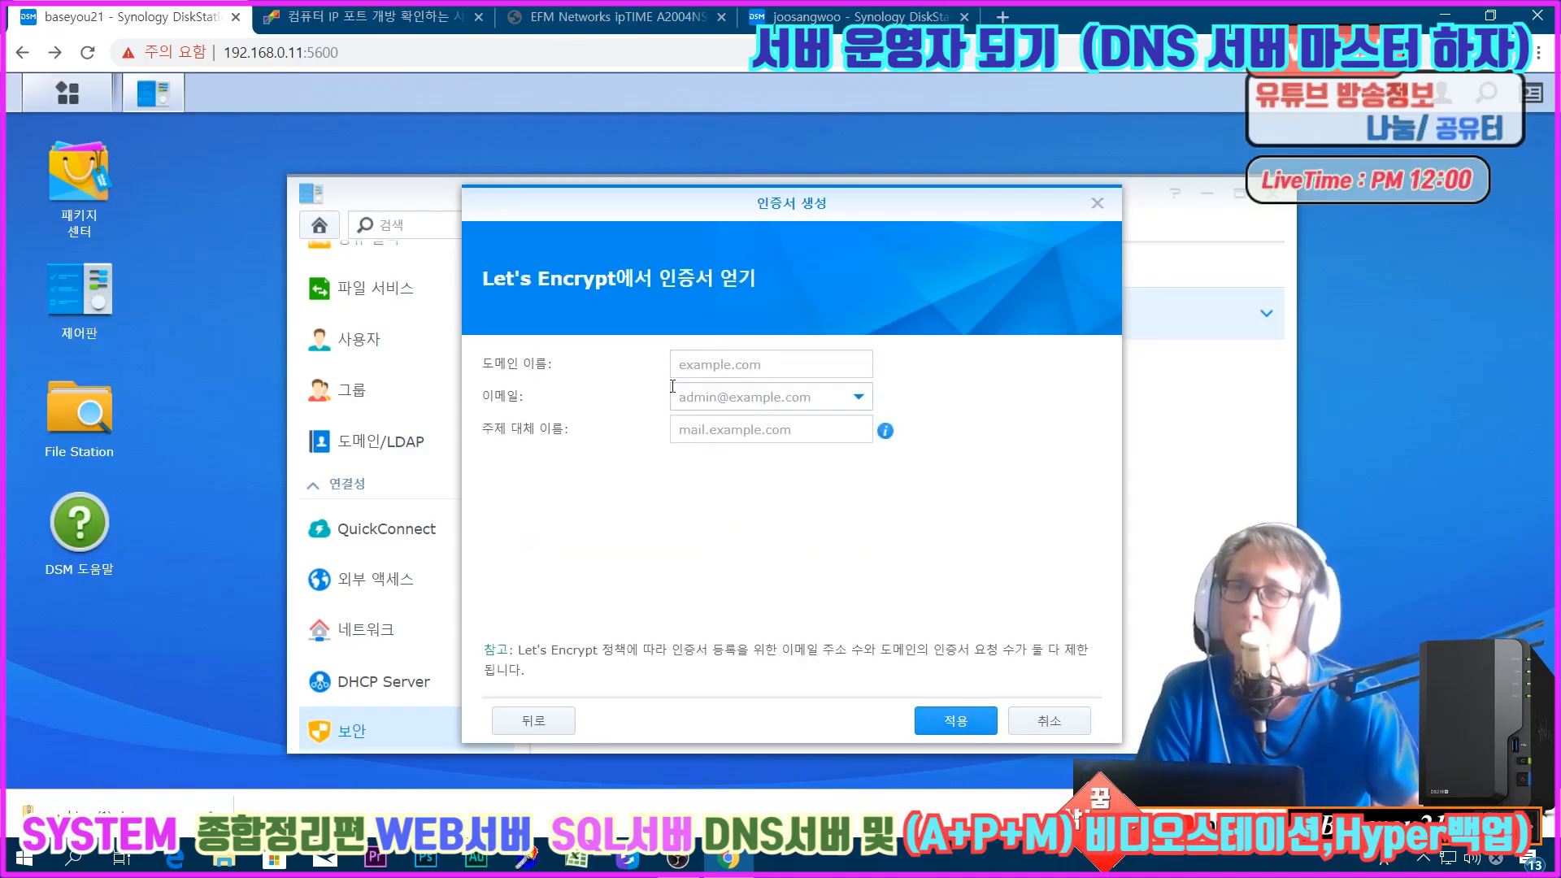
{"action": "left_click", "coordinate": [1063, 721]}
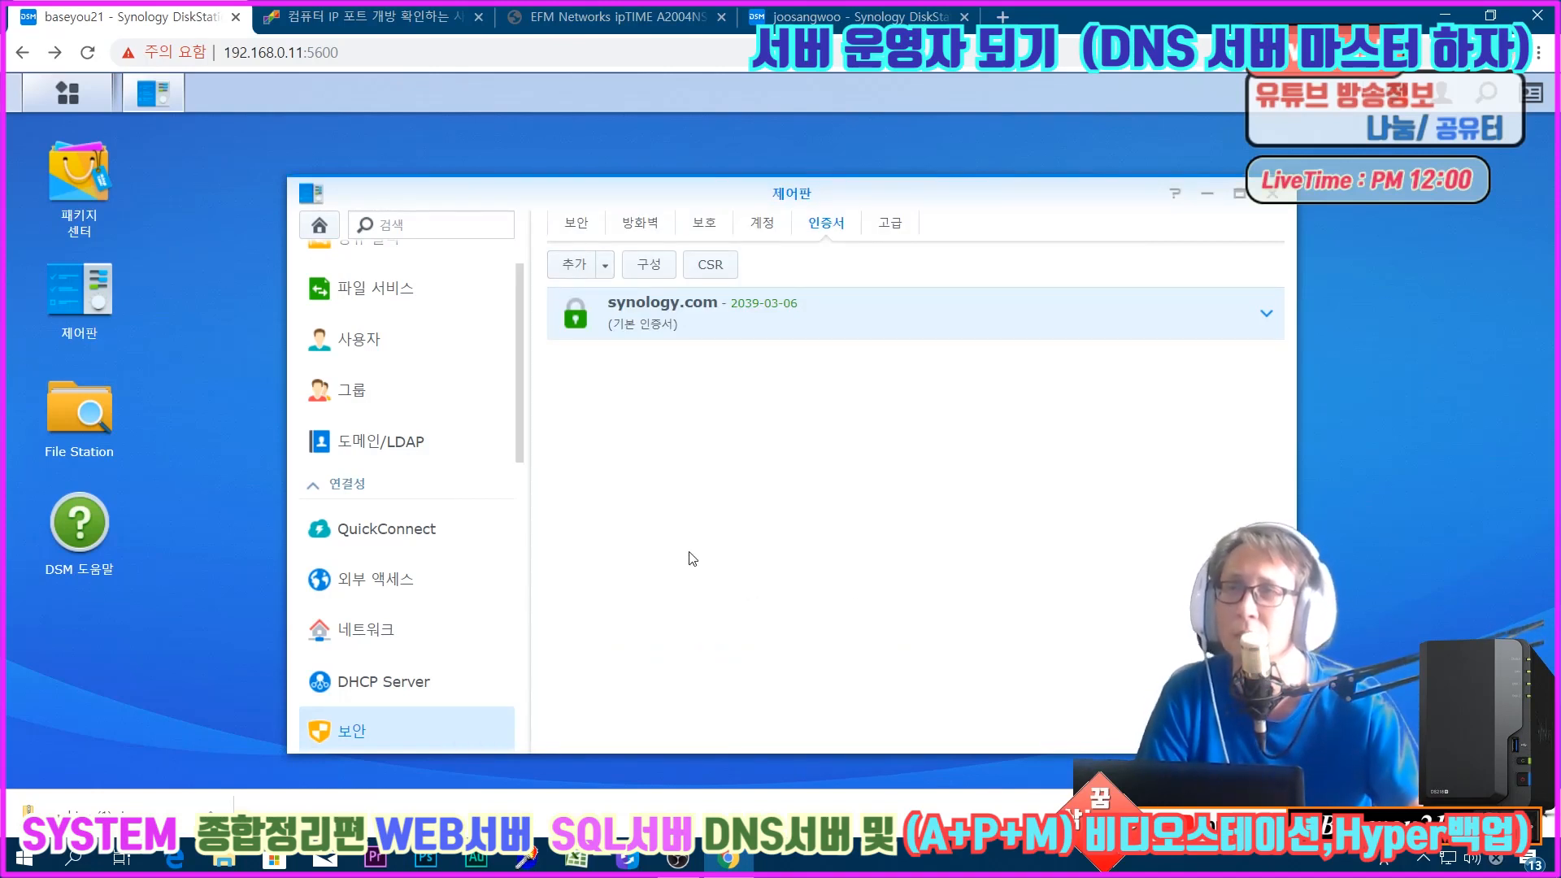
Step: Restart the wizard to import a certificate and browse the E: drive's nas백업\인증서 folder for the key
{"action": "left_click", "coordinate": [577, 265]}
{"action": "left_click", "coordinate": [955, 720]}
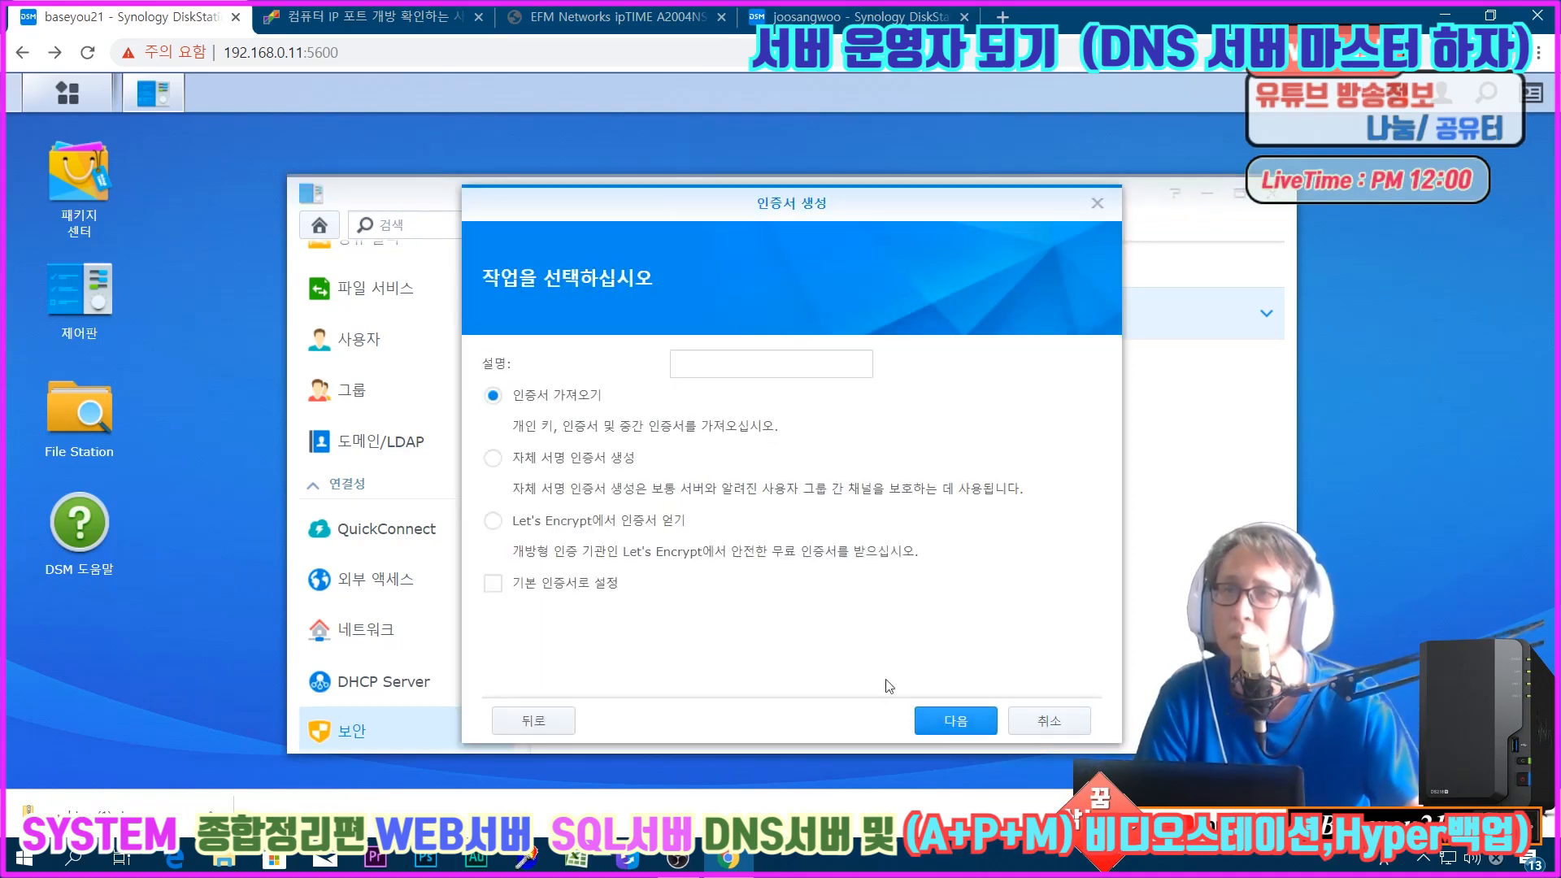
{"action": "left_click", "coordinate": [955, 720]}
{"action": "left_click", "coordinate": [919, 395]}
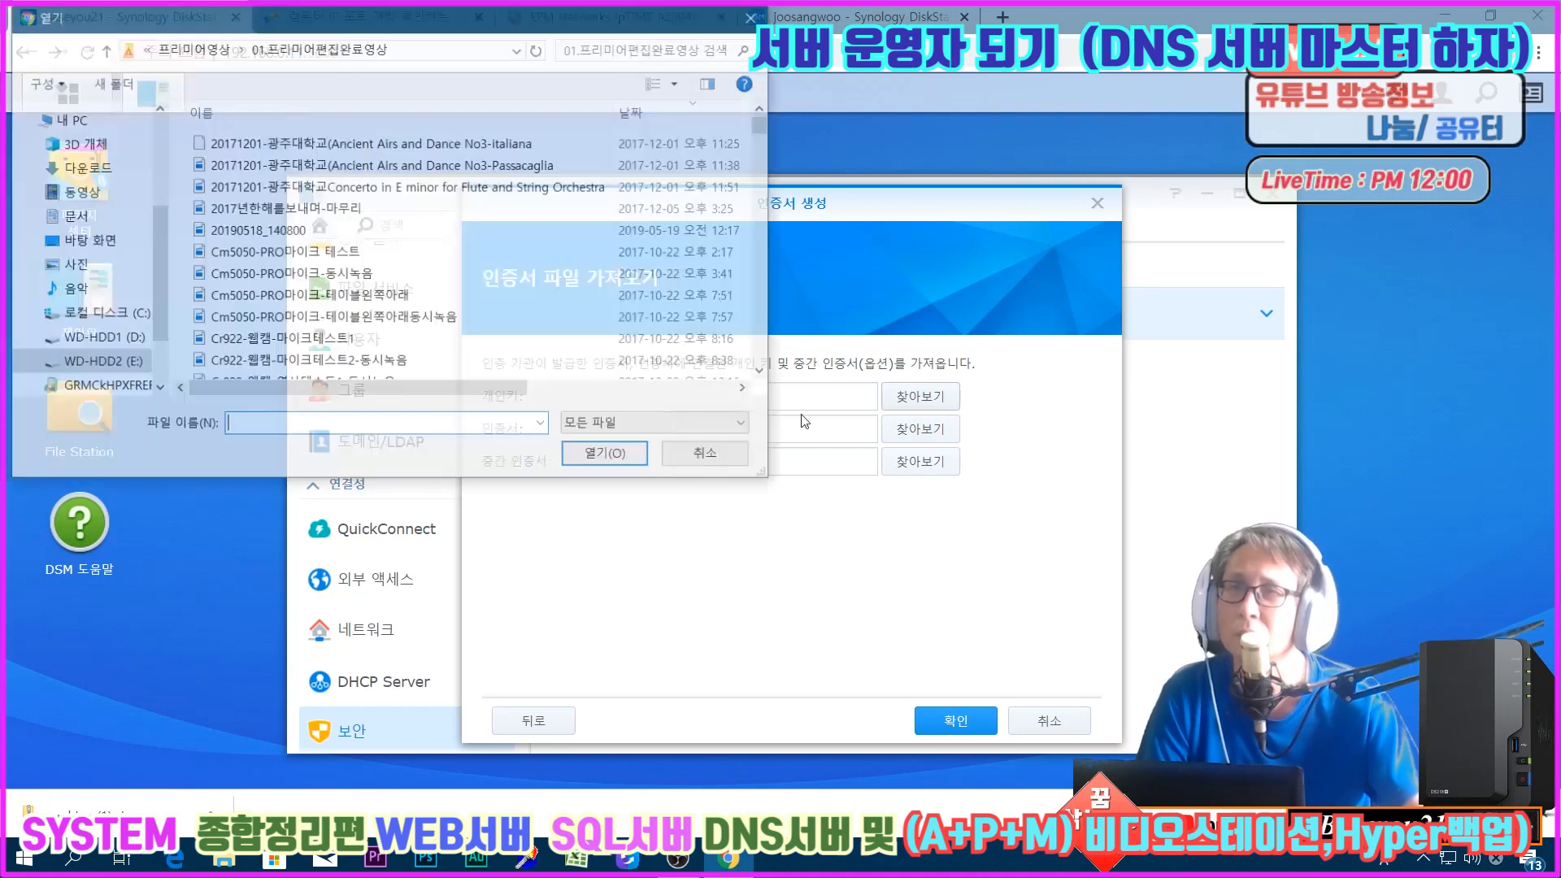
{"action": "left_click", "coordinate": [104, 363]}
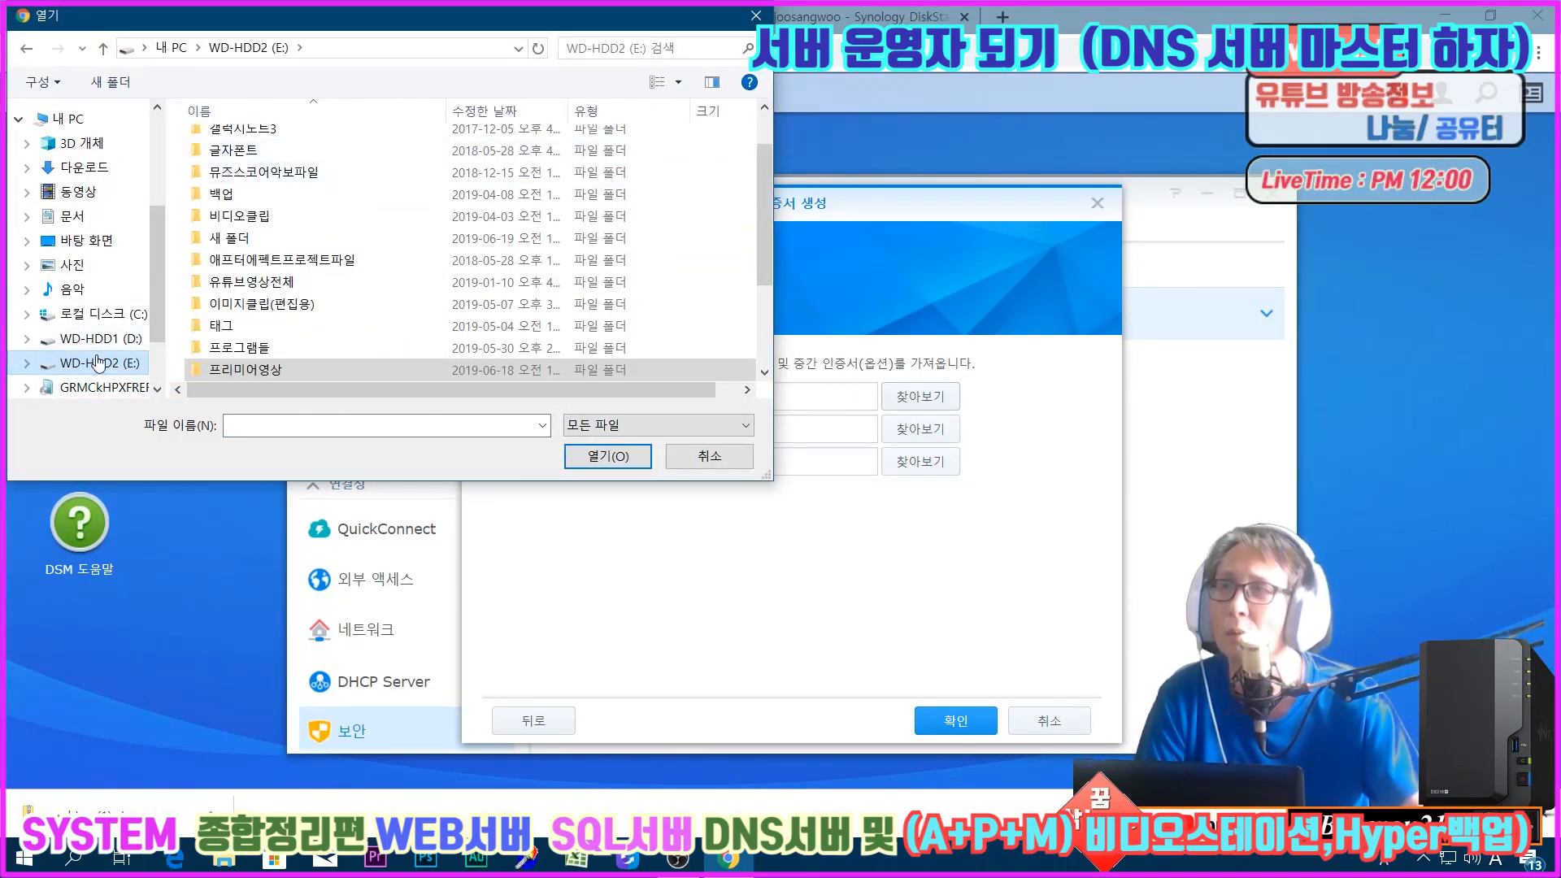
{"action": "scroll", "coordinate": [96, 342], "scroll_direction": "up", "scroll_amount": 2}
{"action": "scroll", "coordinate": [93, 302], "scroll_direction": "down", "scroll_amount": 4}
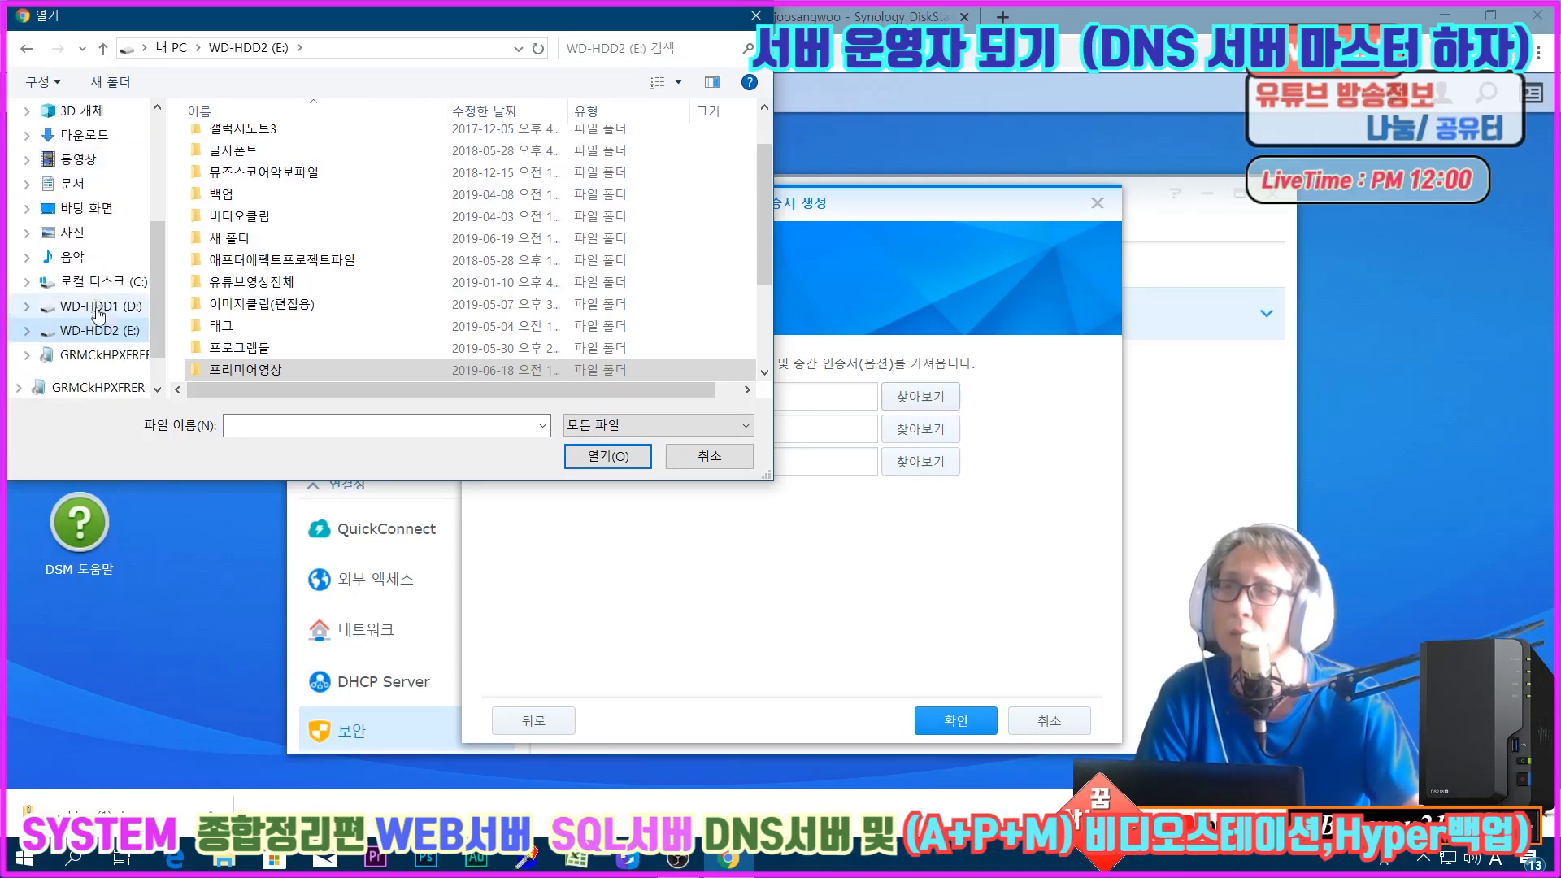
{"action": "scroll", "coordinate": [203, 299], "scroll_direction": "up", "scroll_amount": 3}
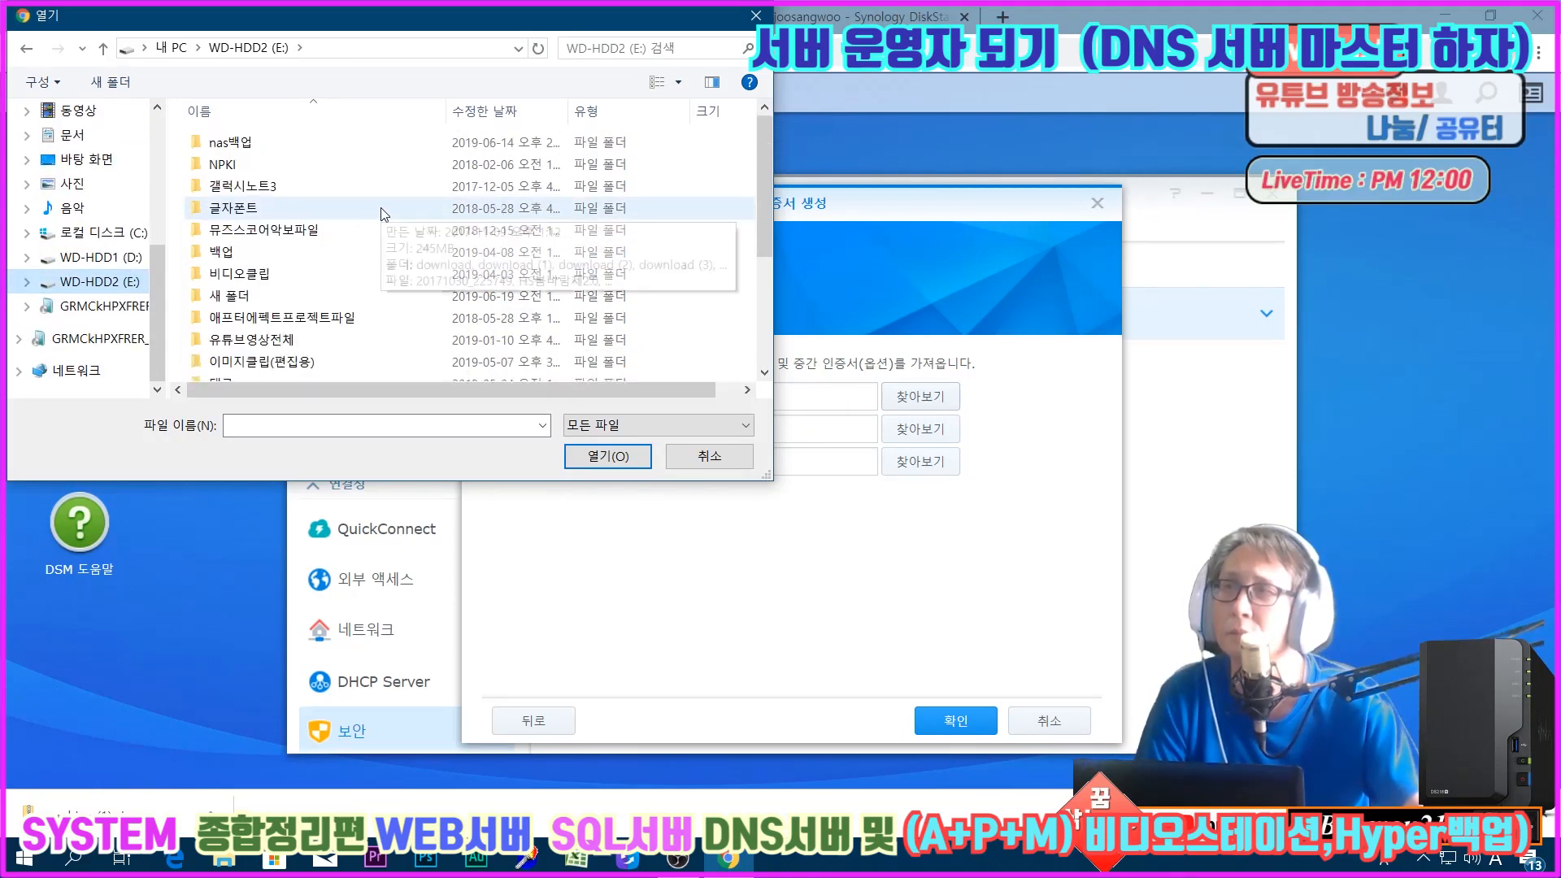
{"action": "double_click", "coordinate": [241, 132]}
{"action": "double_click", "coordinate": [236, 276]}
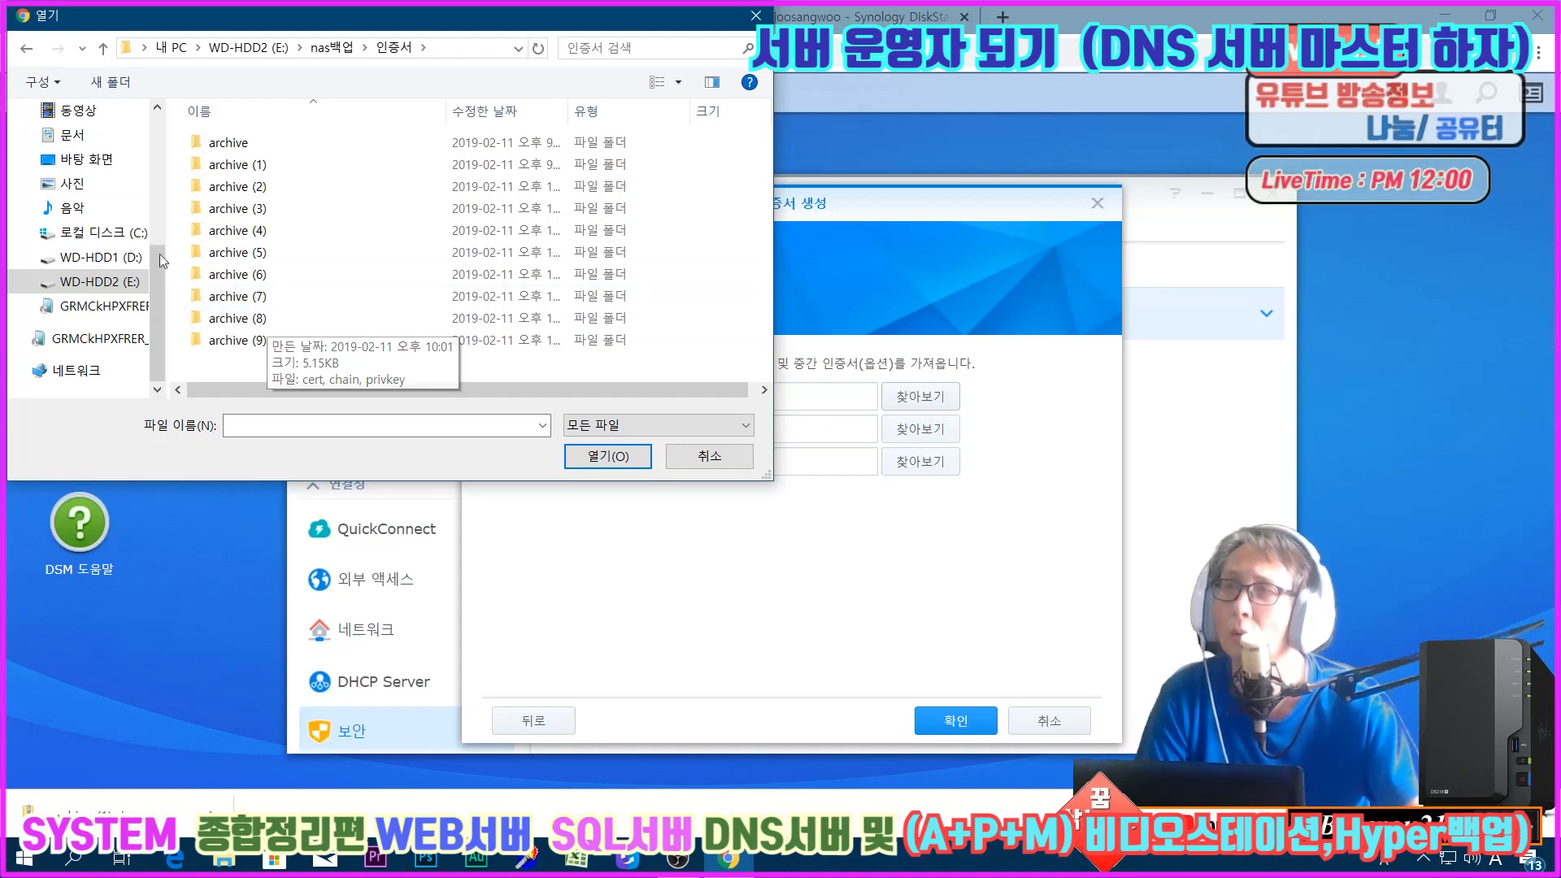
{"action": "scroll", "coordinate": [63, 178], "scroll_direction": "up", "scroll_amount": 4}
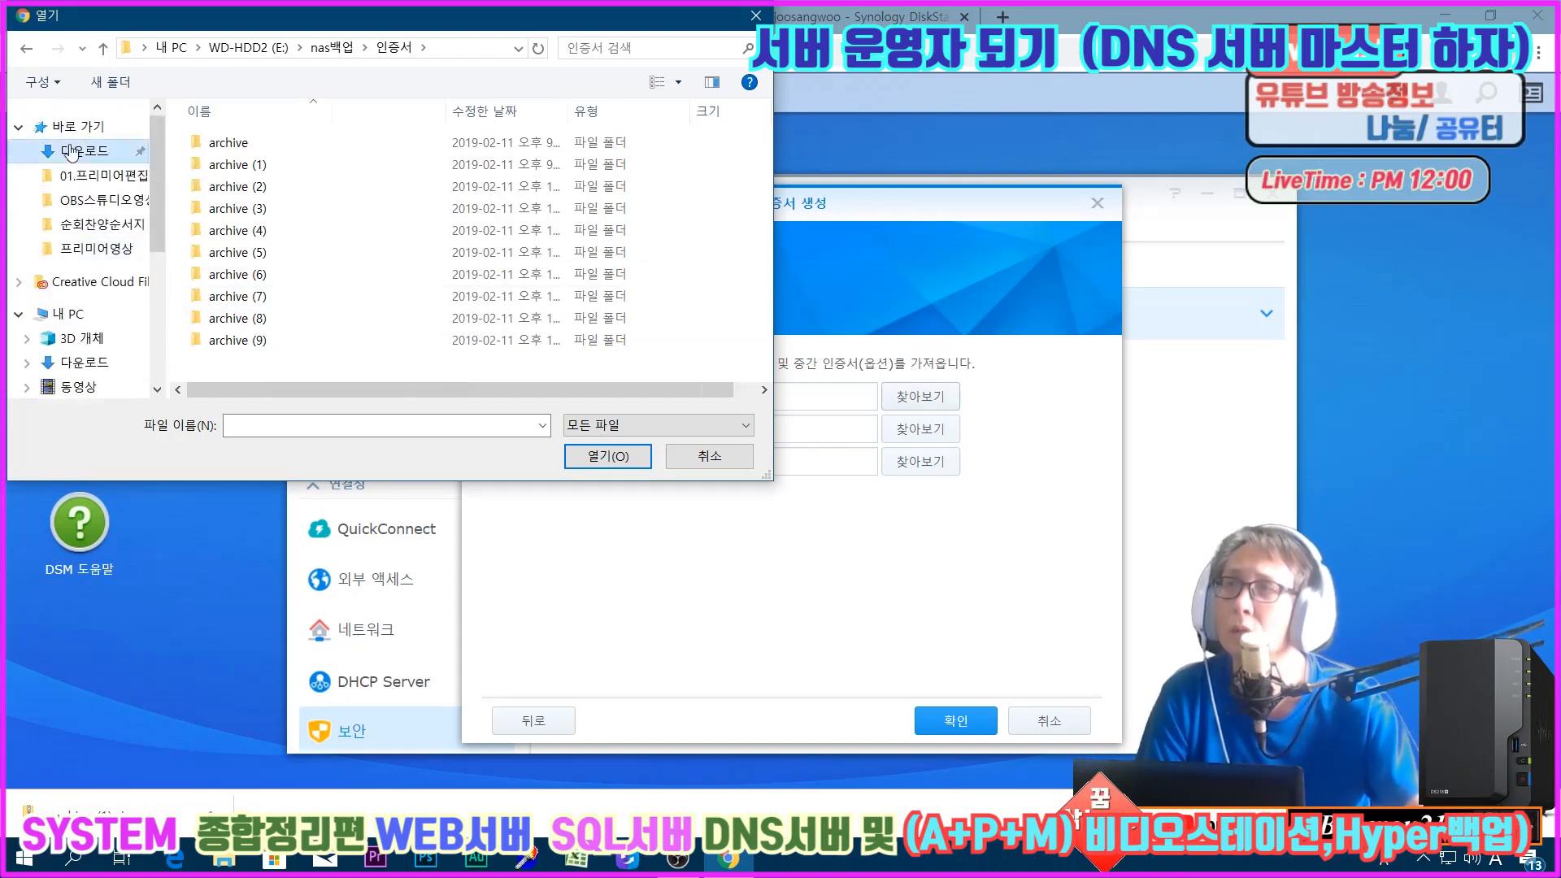
Step: Load privkey.pem, cert.pem and chain.pem from Downloads\인증서\baseyou21.kr and finish the import
{"action": "left_click", "coordinate": [84, 150]}
{"action": "double_click", "coordinate": [308, 259]}
{"action": "double_click", "coordinate": [254, 145]}
{"action": "left_click", "coordinate": [228, 186]}
{"action": "left_click", "coordinate": [584, 458]}
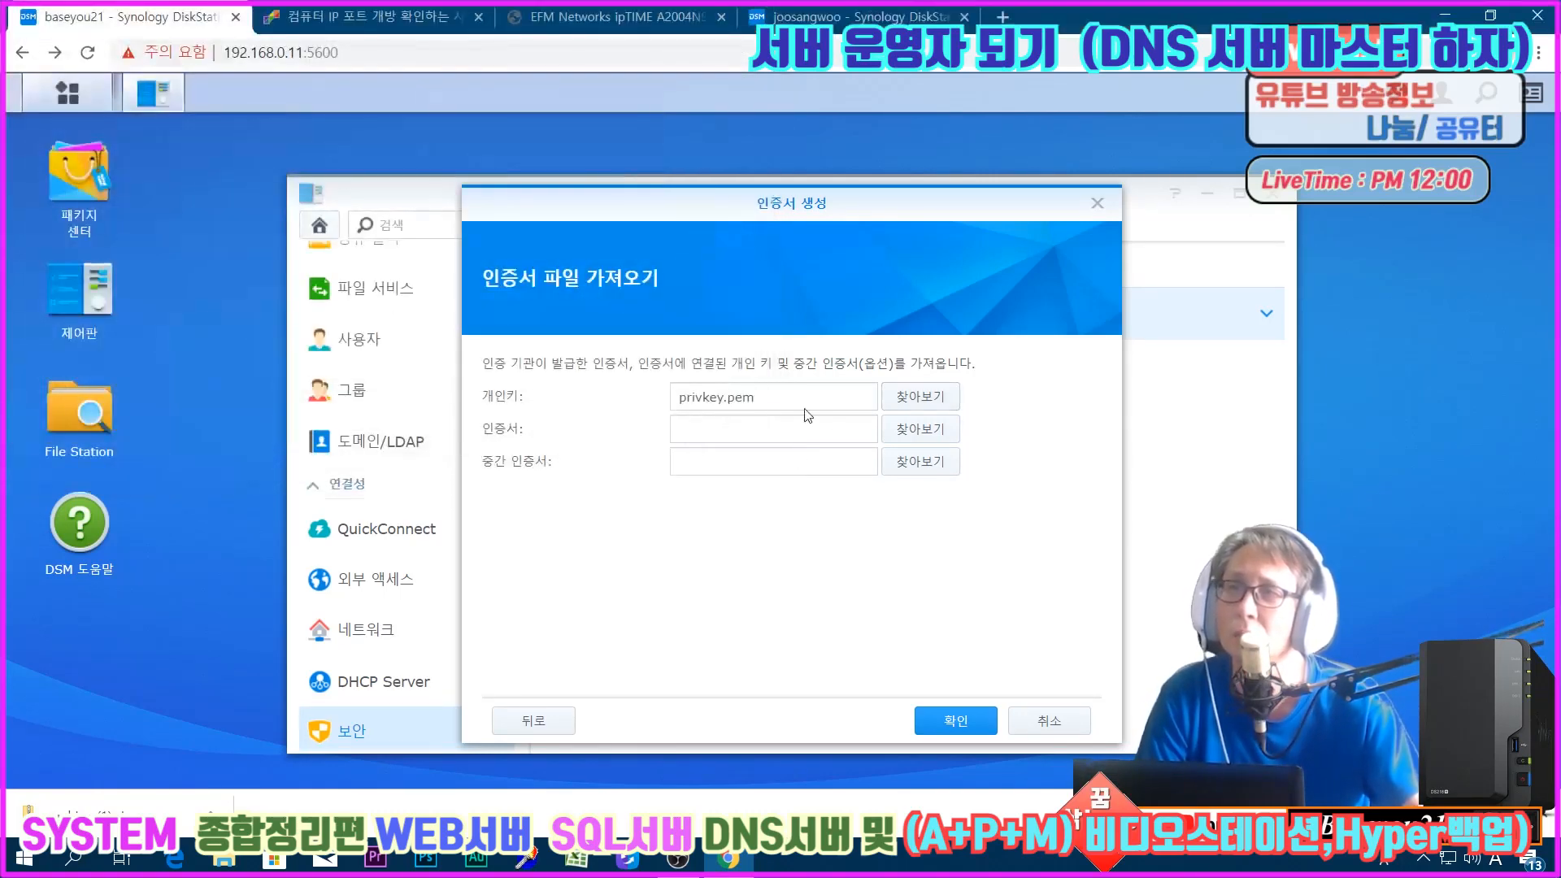
{"action": "left_click", "coordinate": [898, 429]}
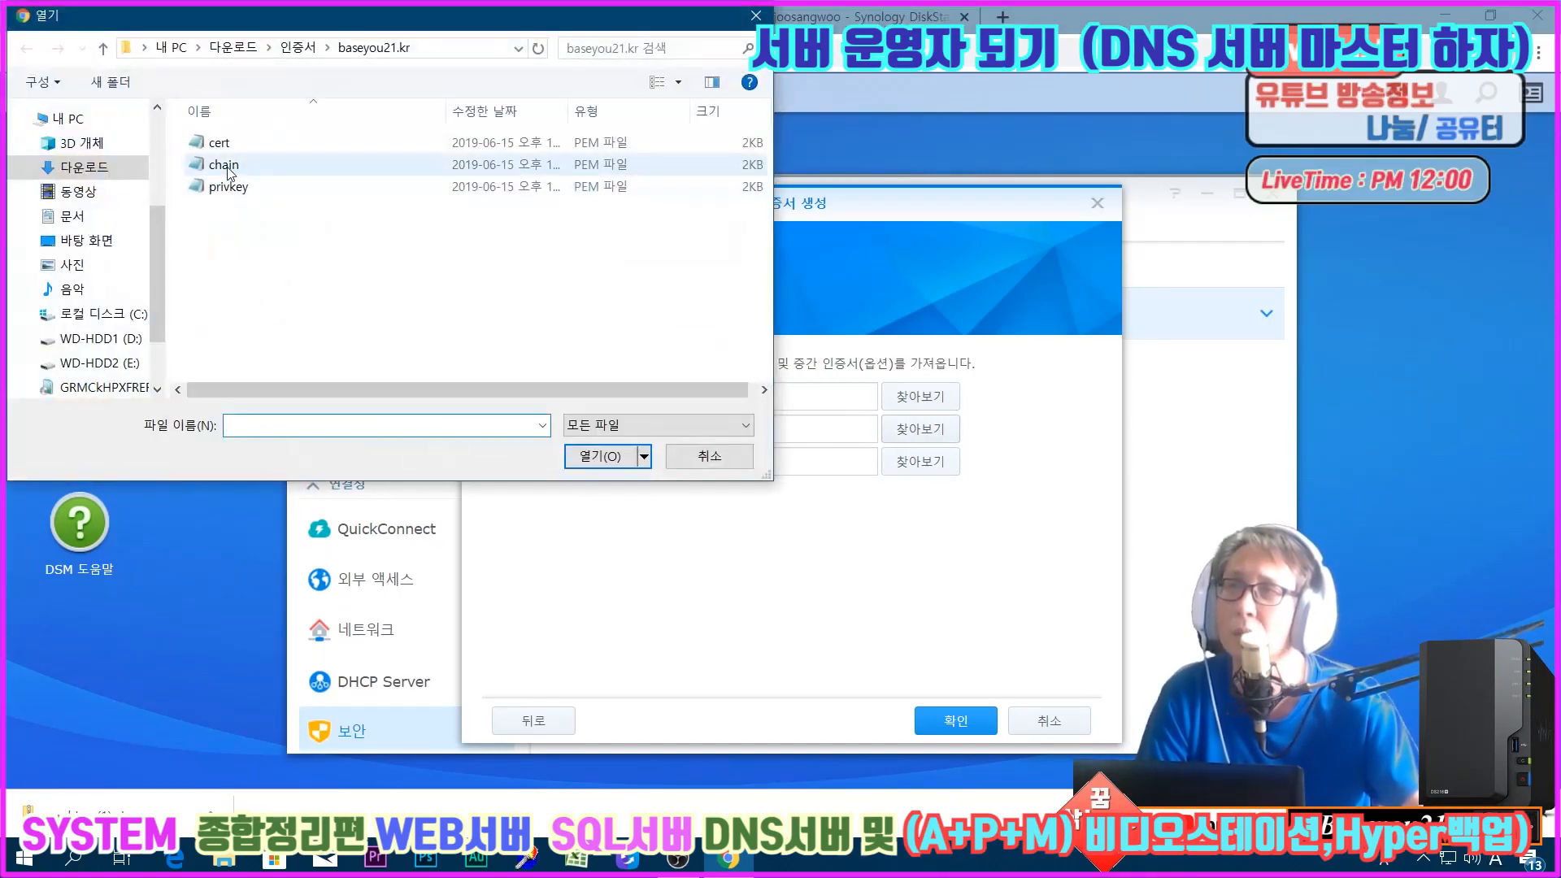
{"action": "double_click", "coordinate": [219, 143]}
{"action": "left_click", "coordinate": [920, 460]}
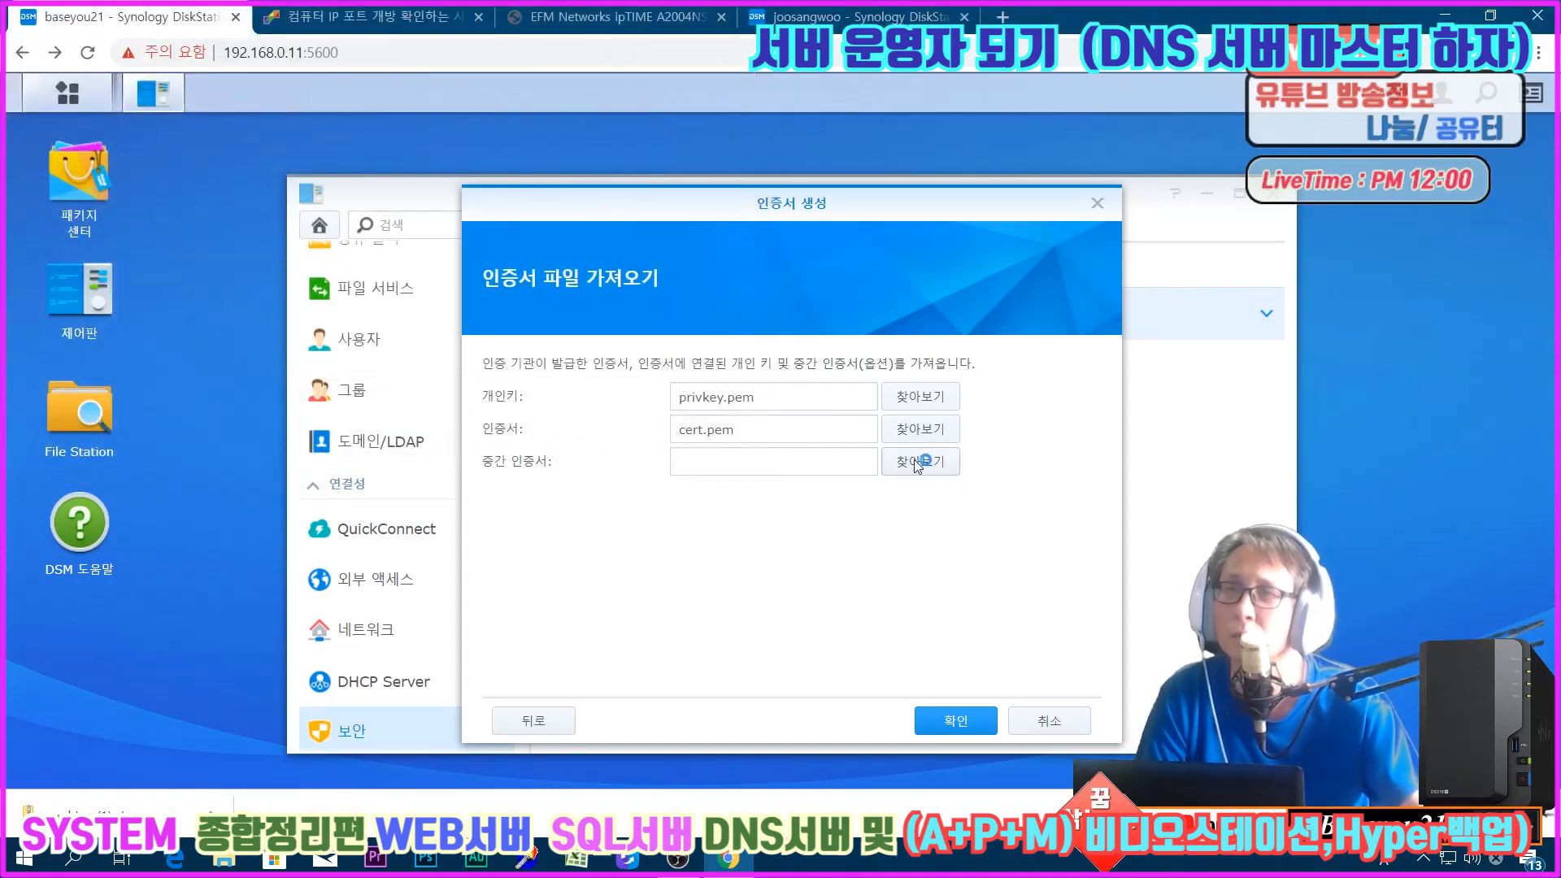
{"action": "double_click", "coordinate": [219, 163]}
{"action": "left_click", "coordinate": [943, 721]}
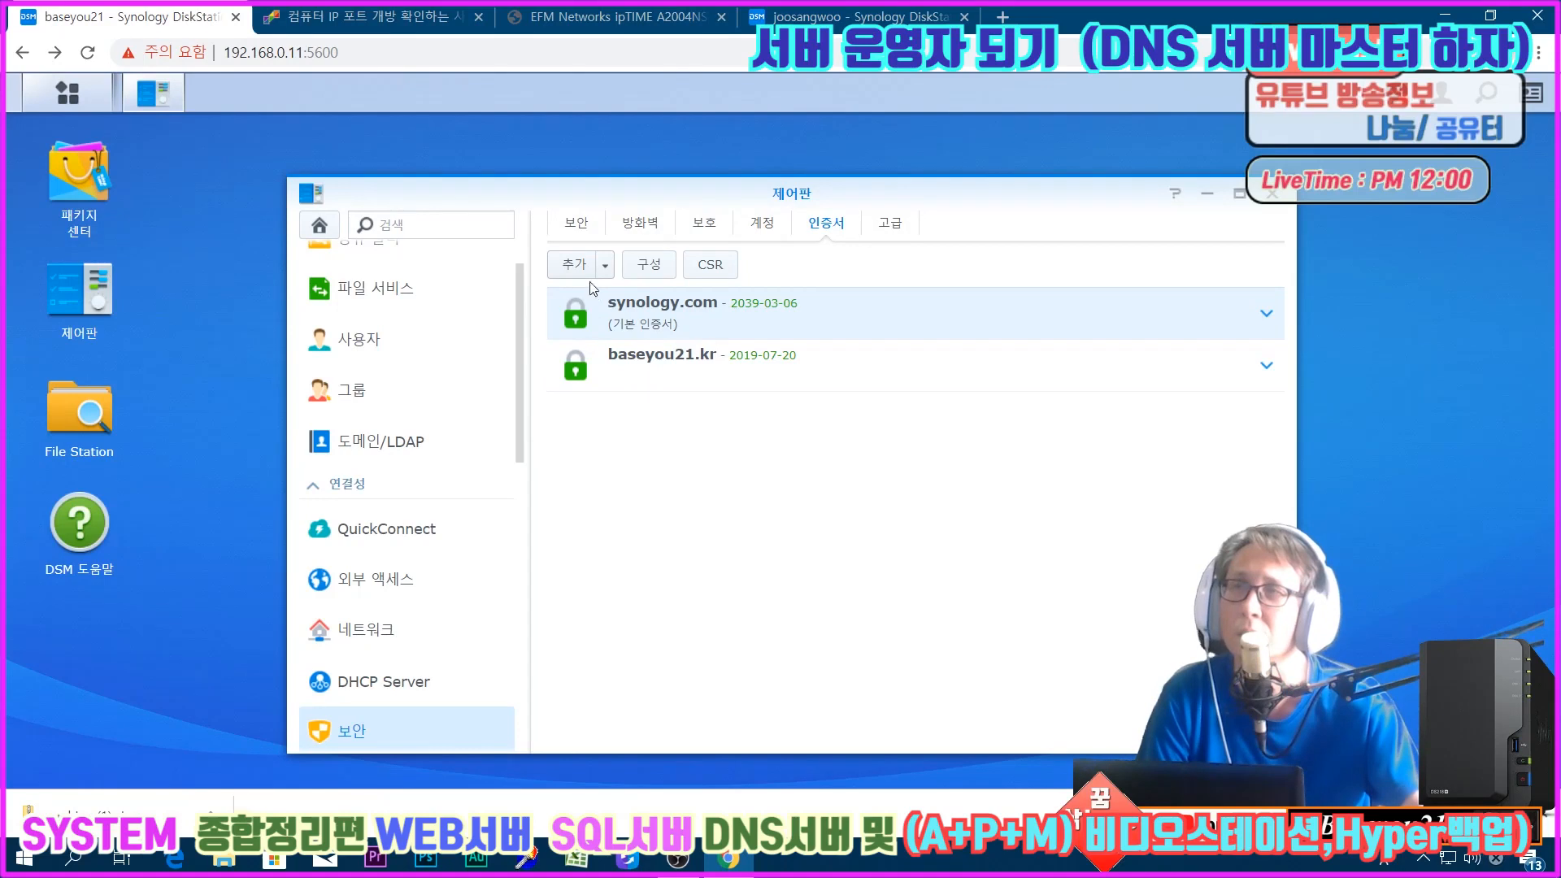
Step: Start importing another certificate and load privkey.pem from the lho.baseyou21.kr folder
{"action": "left_click", "coordinate": [573, 264]}
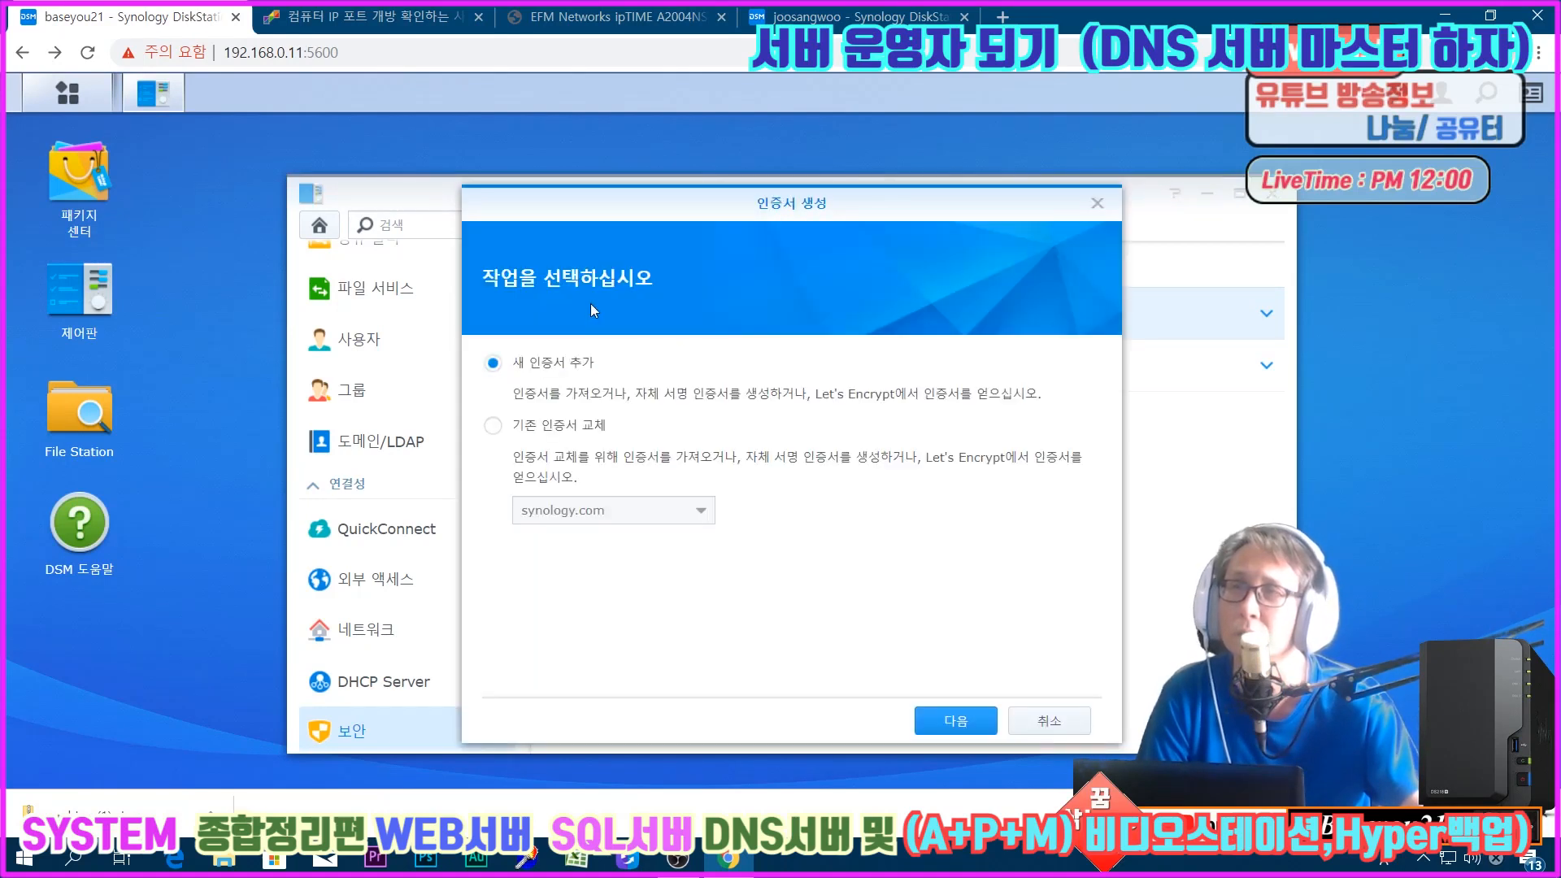
{"action": "left_click", "coordinate": [947, 727]}
{"action": "left_click", "coordinate": [943, 721]}
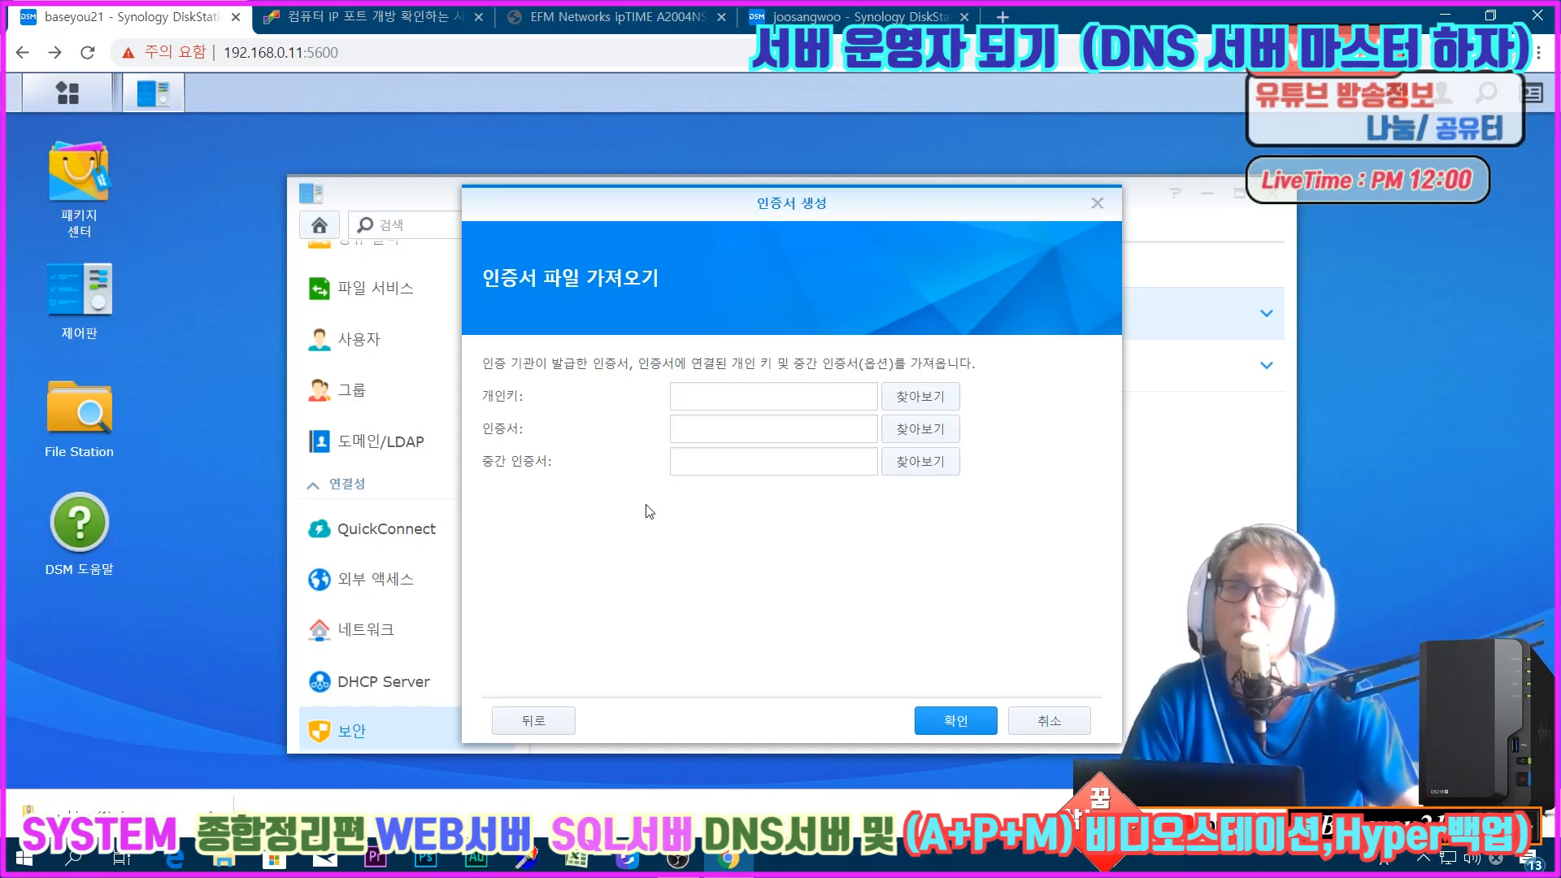
{"action": "left_click", "coordinate": [901, 398]}
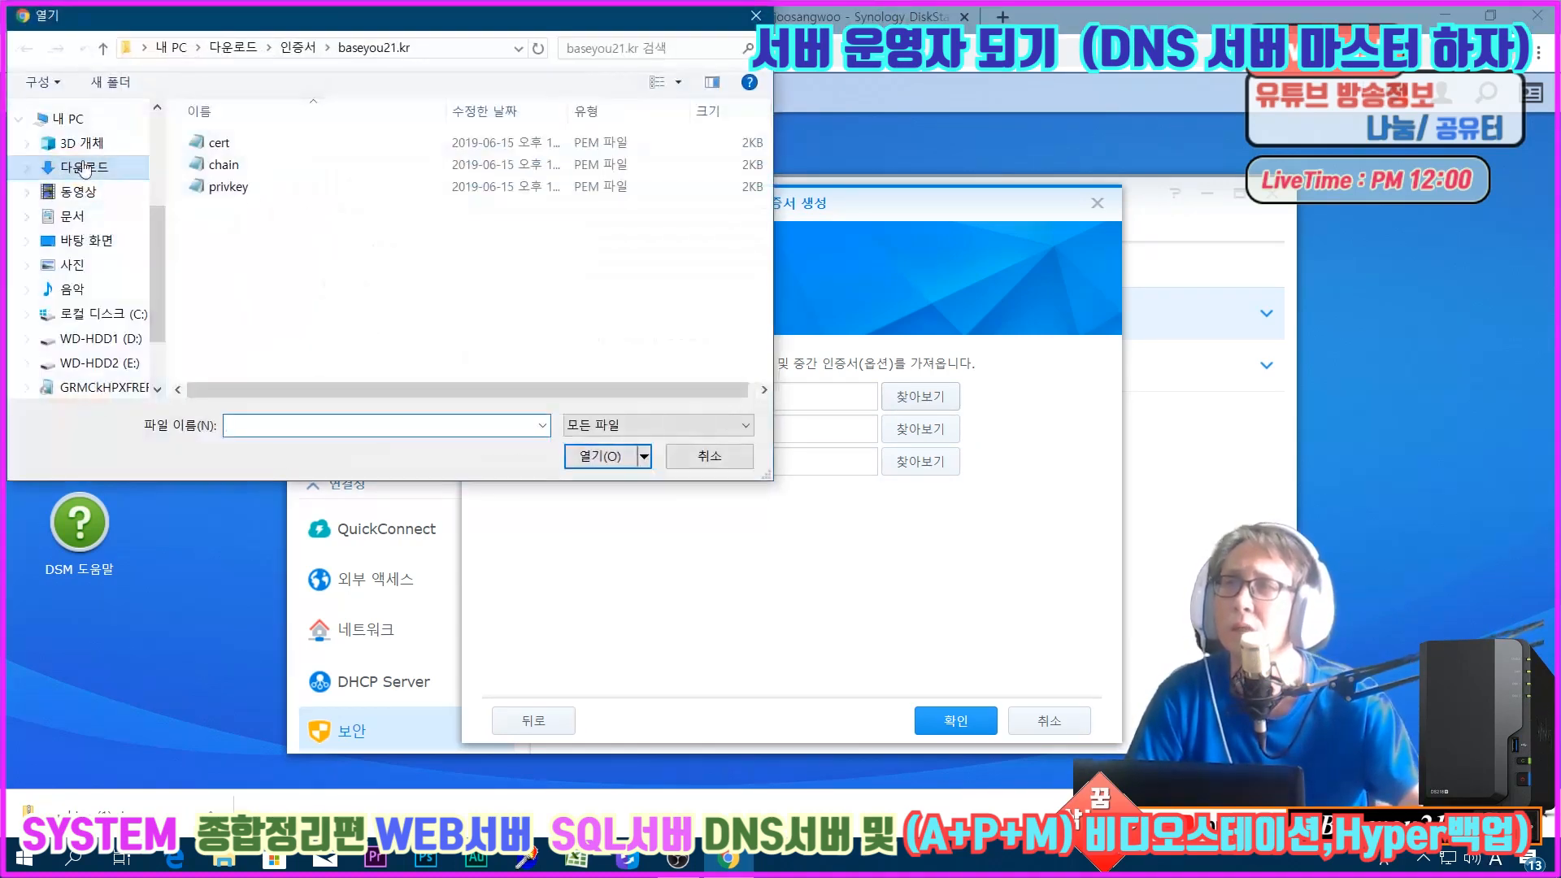
{"action": "left_click", "coordinate": [298, 47]}
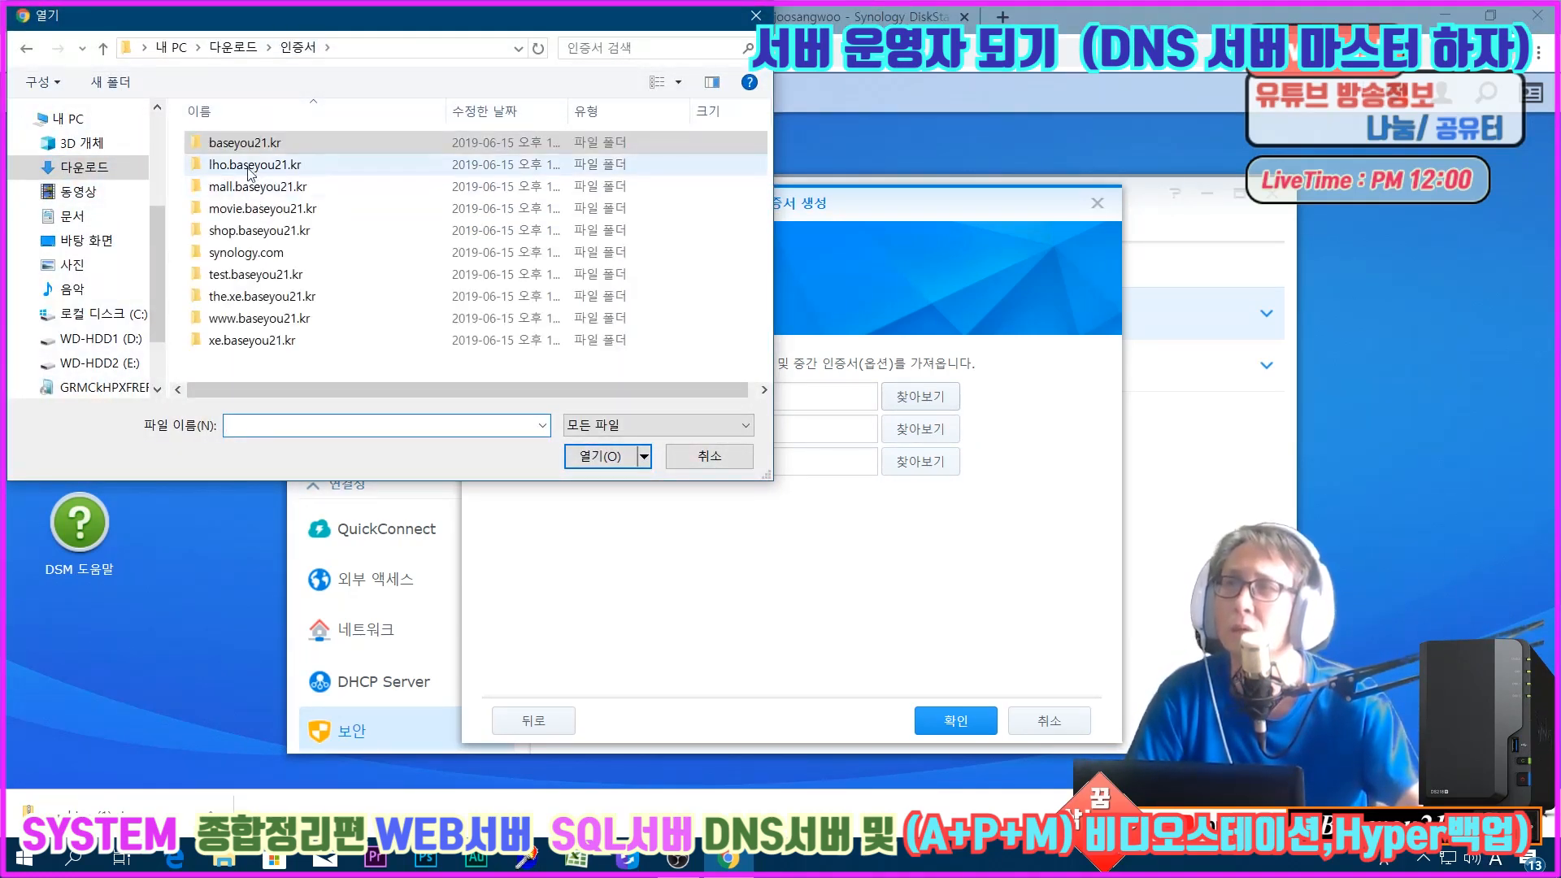
{"action": "double_click", "coordinate": [249, 166]}
{"action": "double_click", "coordinate": [228, 186]}
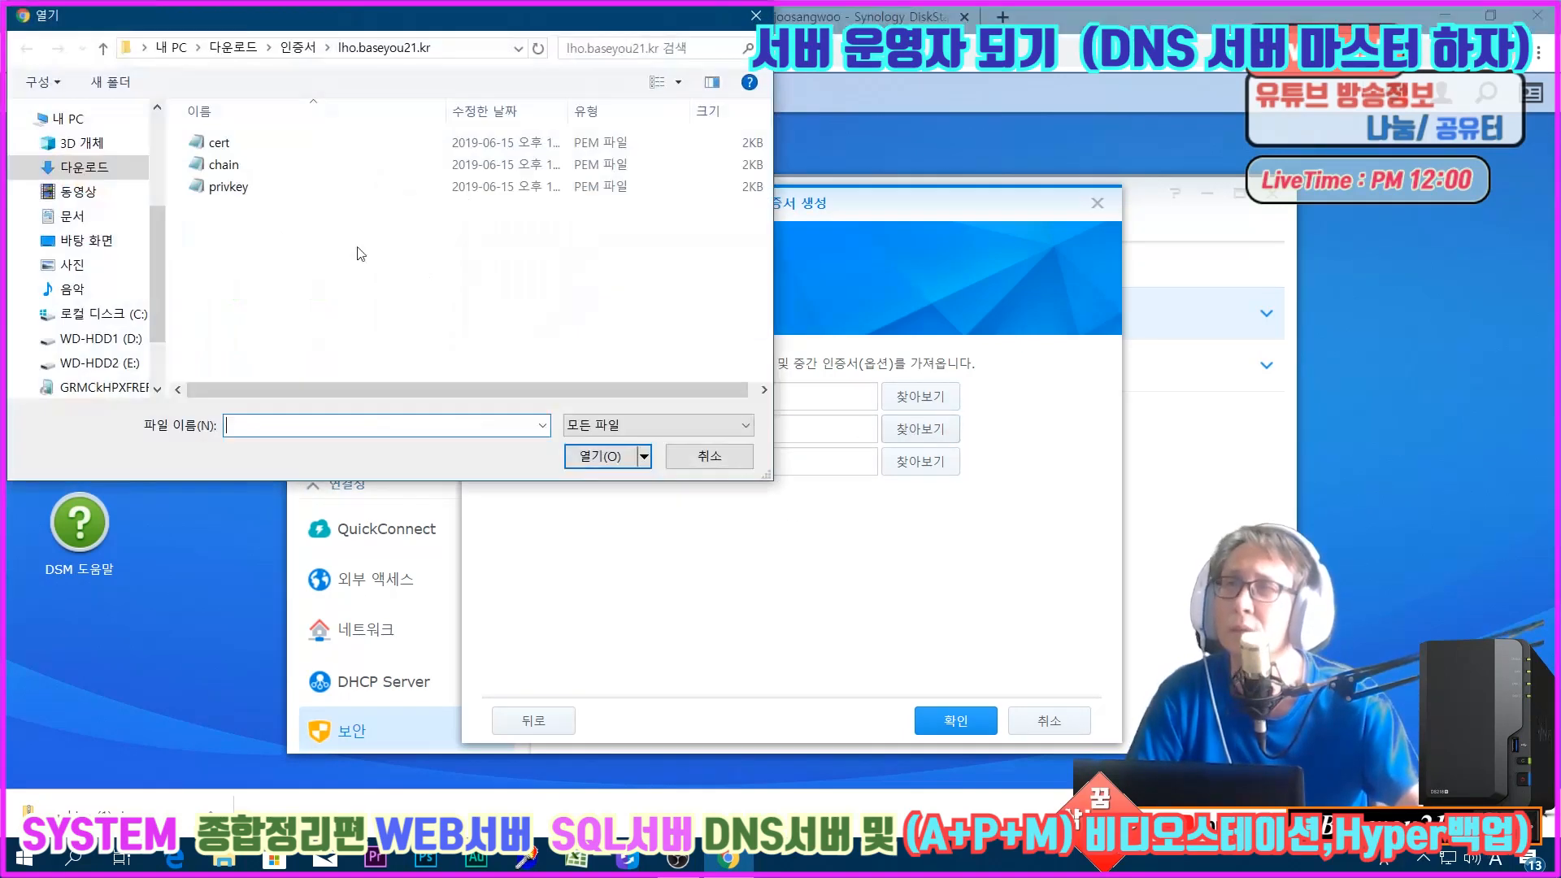
Step: Load cert.pem and chain.pem to finish the lho.baseyou21.kr import, then reopen the add-certificate wizard
{"action": "double_click", "coordinate": [244, 149]}
{"action": "left_click", "coordinate": [935, 470]}
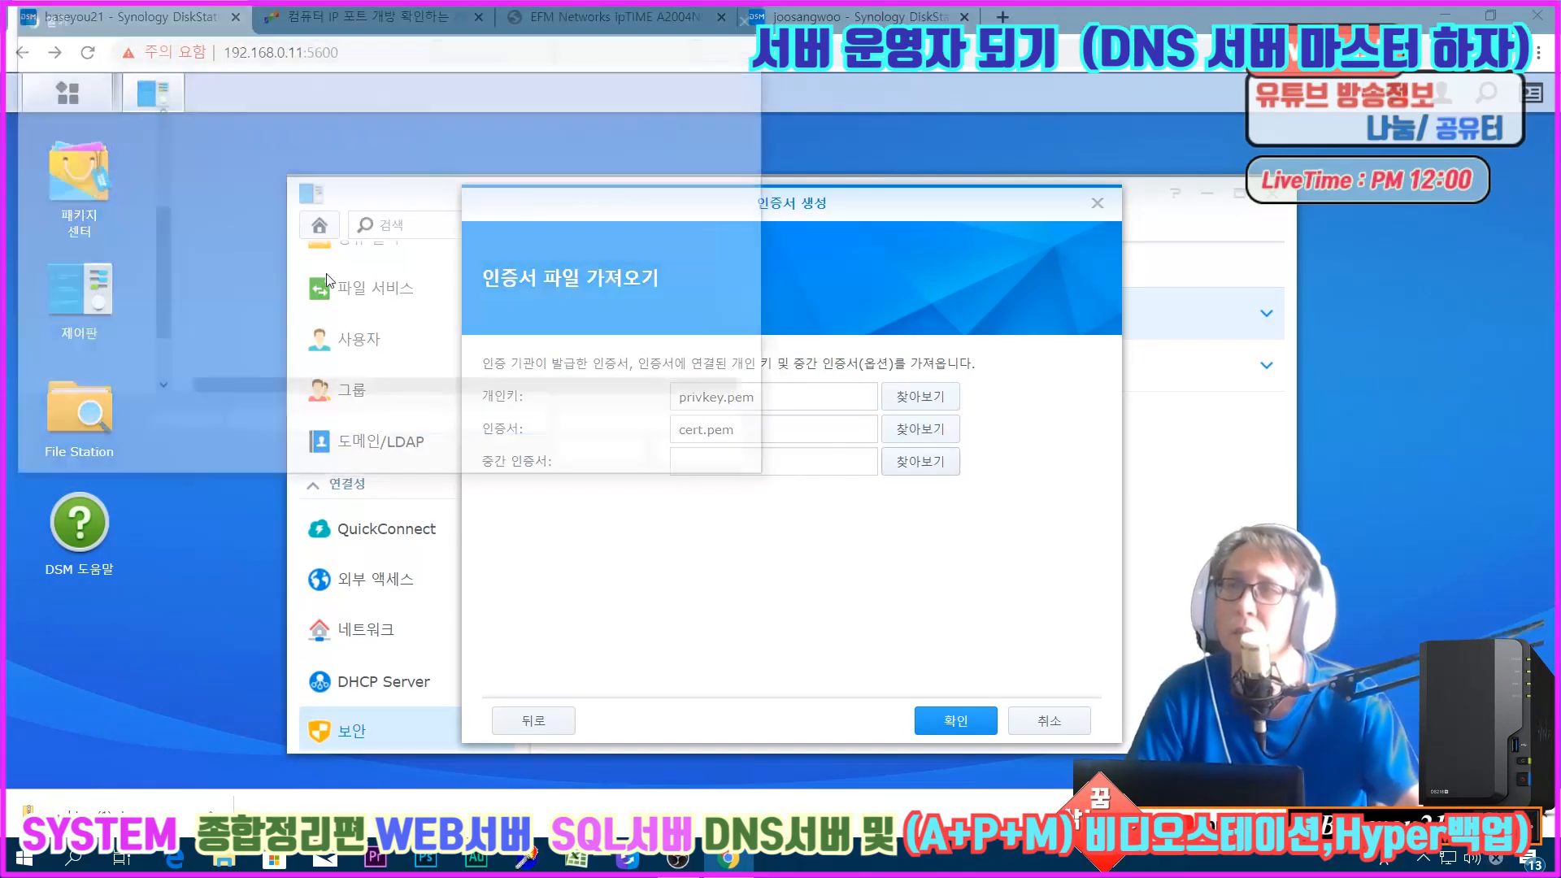
{"action": "left_click", "coordinate": [231, 167]}
{"action": "double_click", "coordinate": [231, 167]}
{"action": "left_click", "coordinate": [955, 720]}
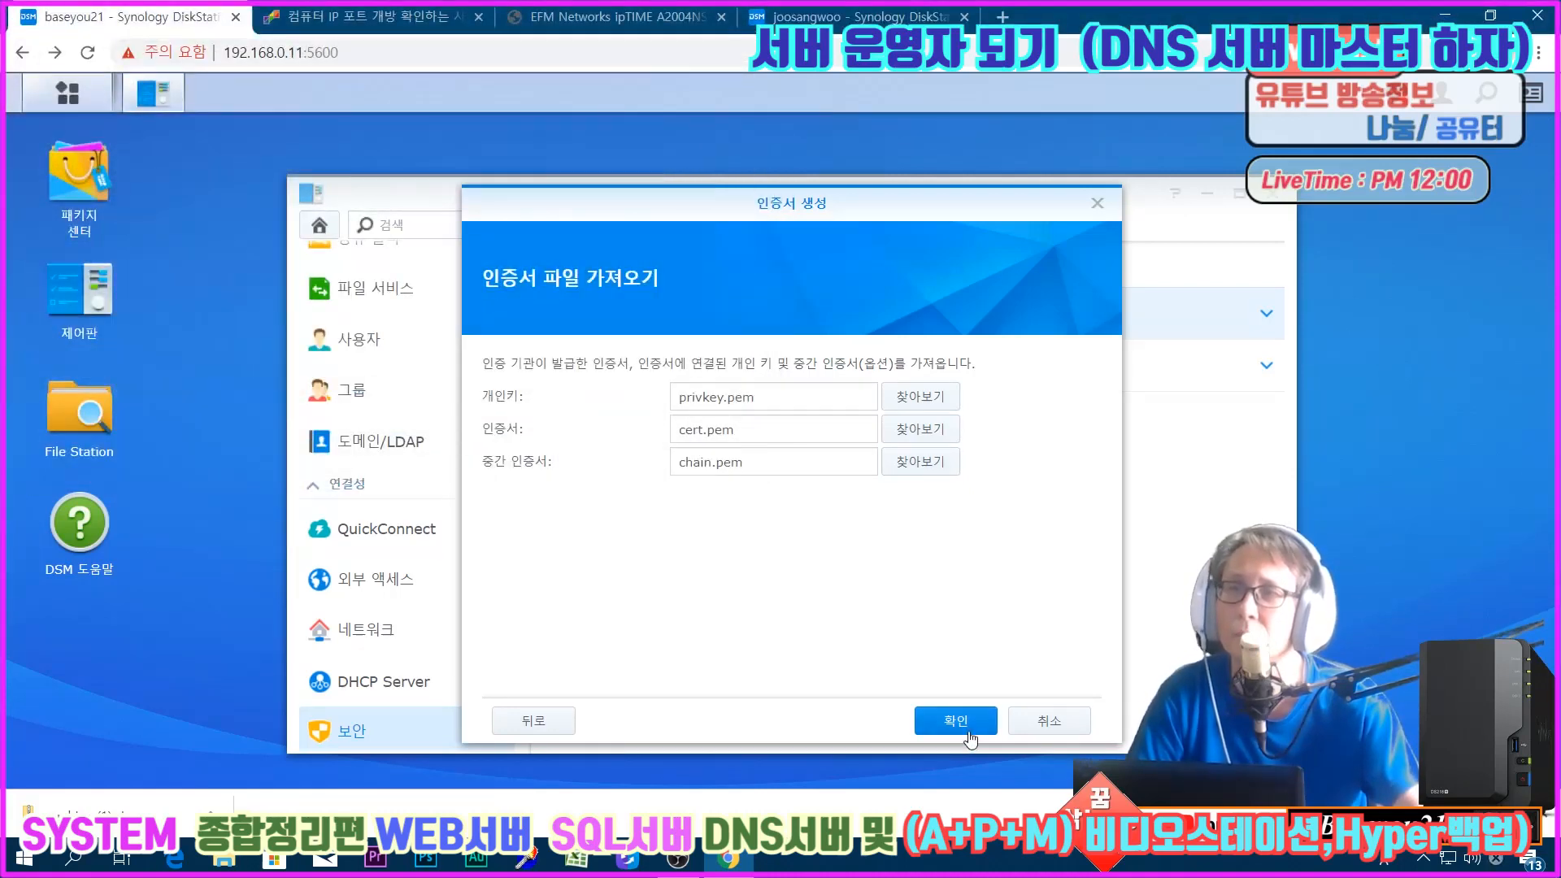
{"action": "left_click", "coordinate": [574, 265]}
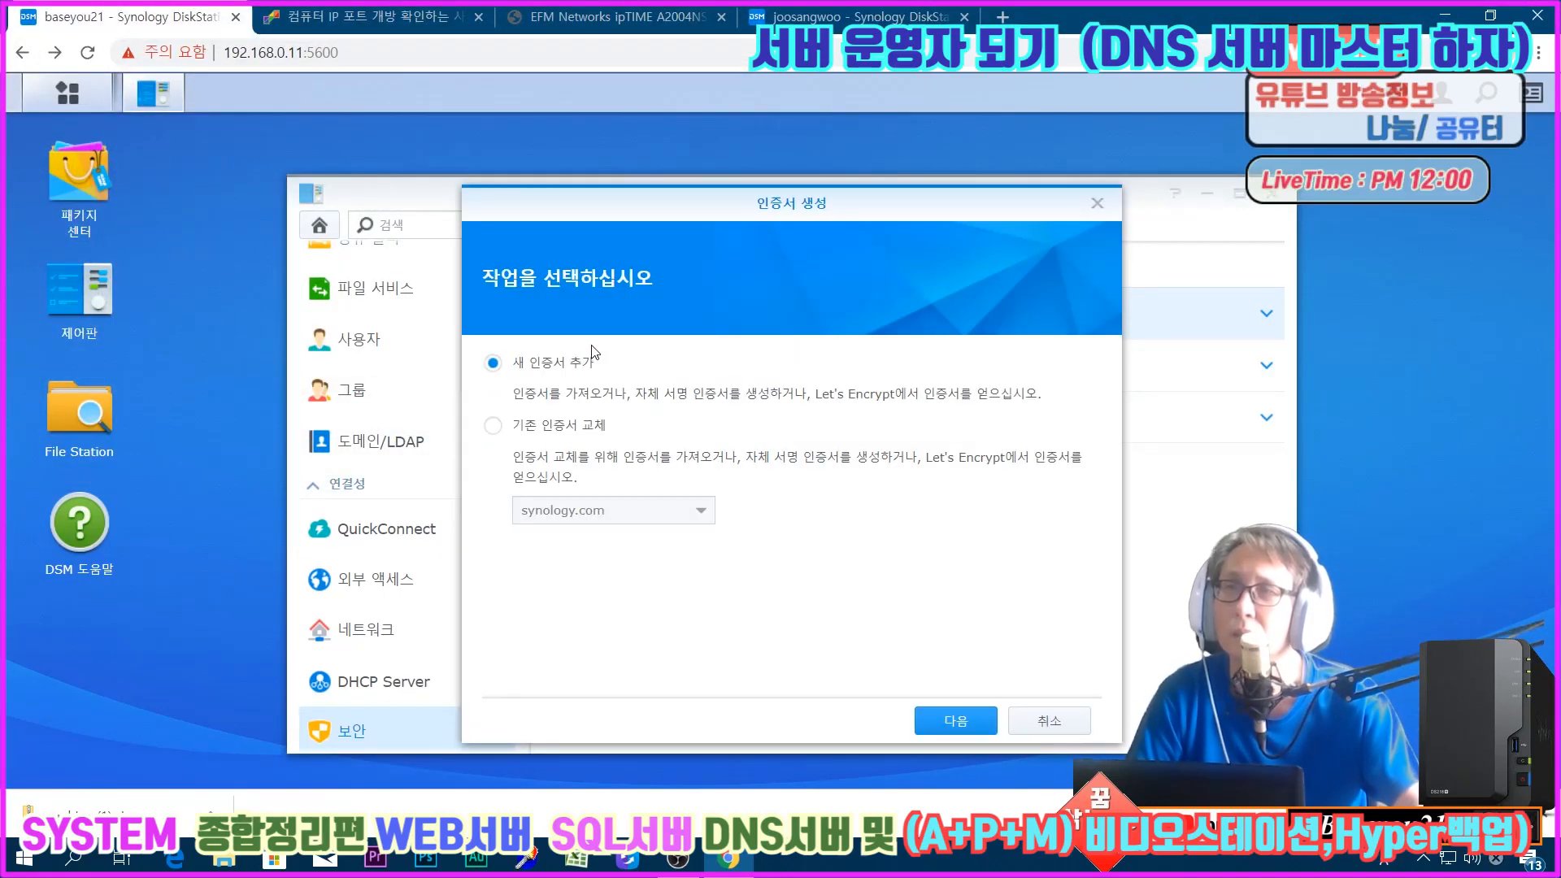
Step: Import the mall.baseyou21.kr certificate from its privkey, cert and chain files
{"action": "left_click", "coordinate": [917, 725]}
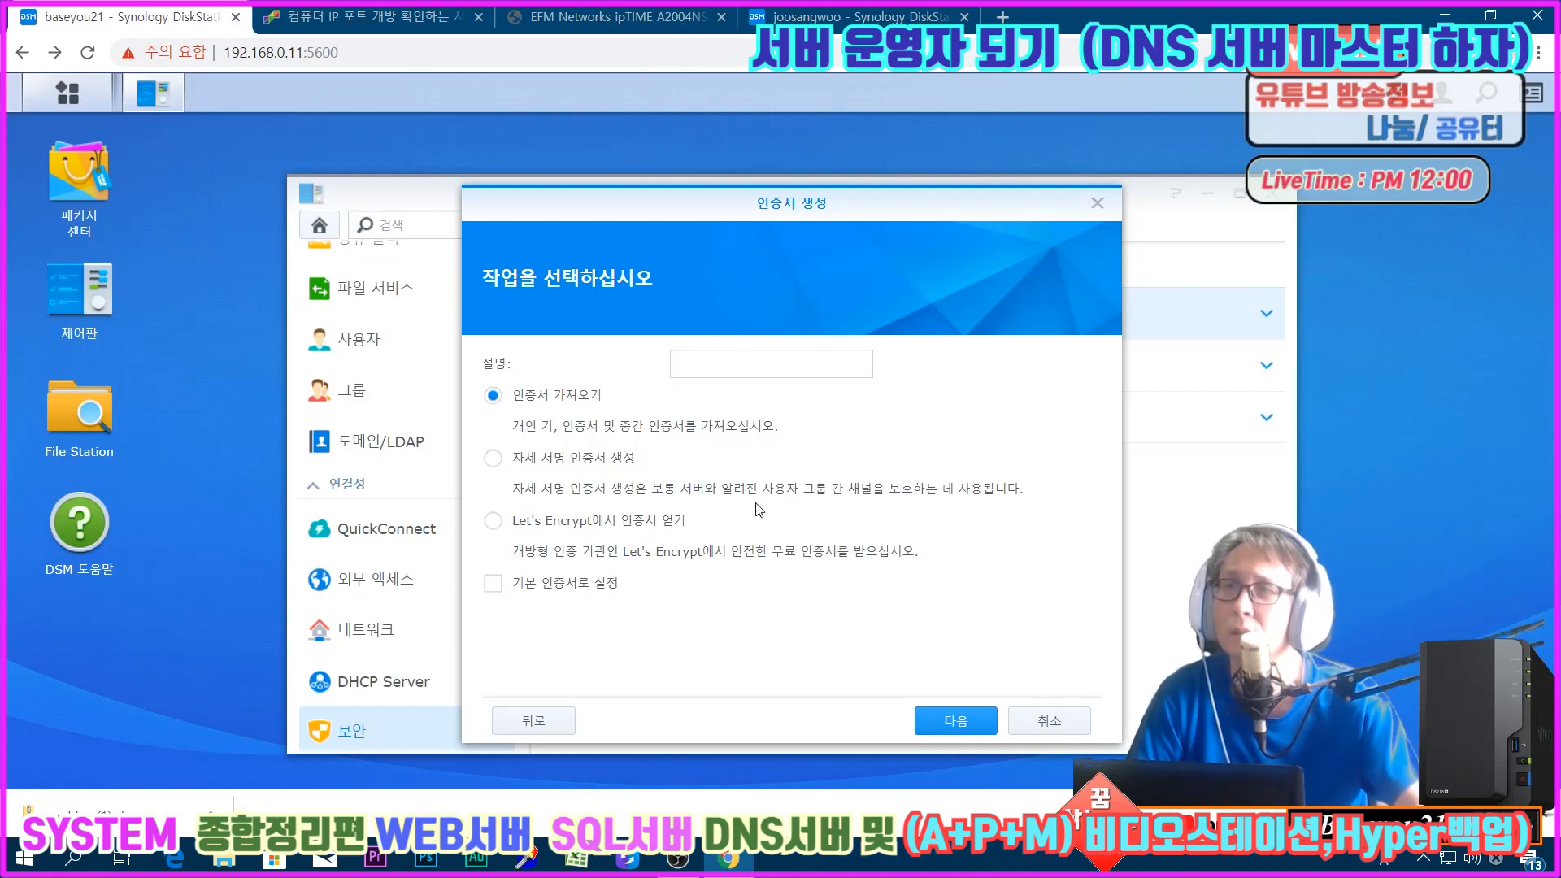
{"action": "left_click", "coordinate": [950, 730]}
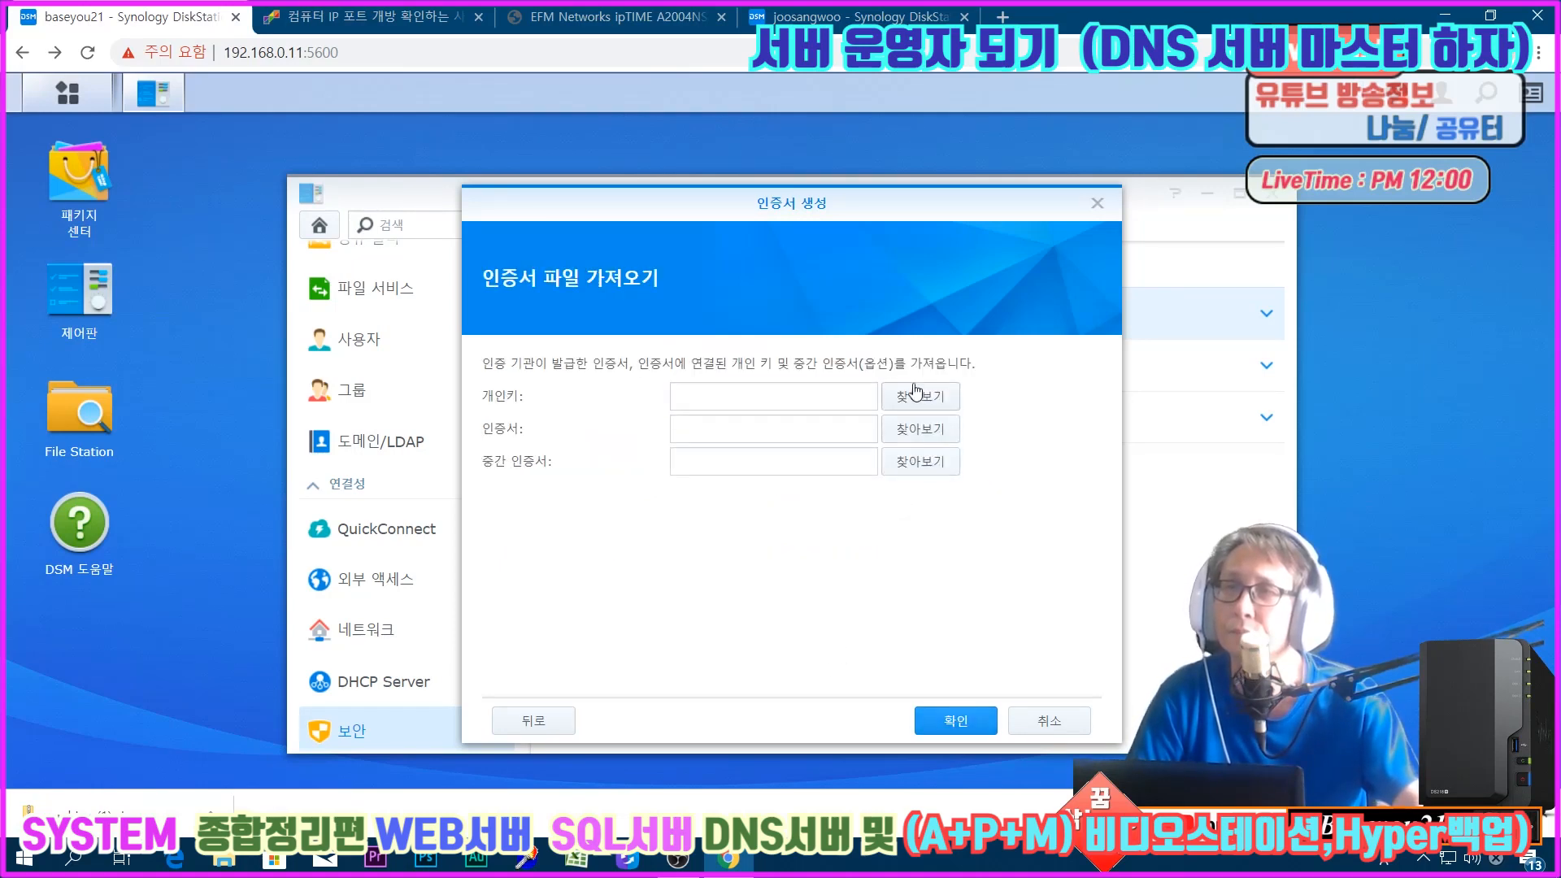
{"action": "left_click", "coordinate": [891, 406]}
{"action": "left_click", "coordinate": [297, 48]}
{"action": "double_click", "coordinate": [236, 187]}
{"action": "double_click", "coordinate": [235, 196]}
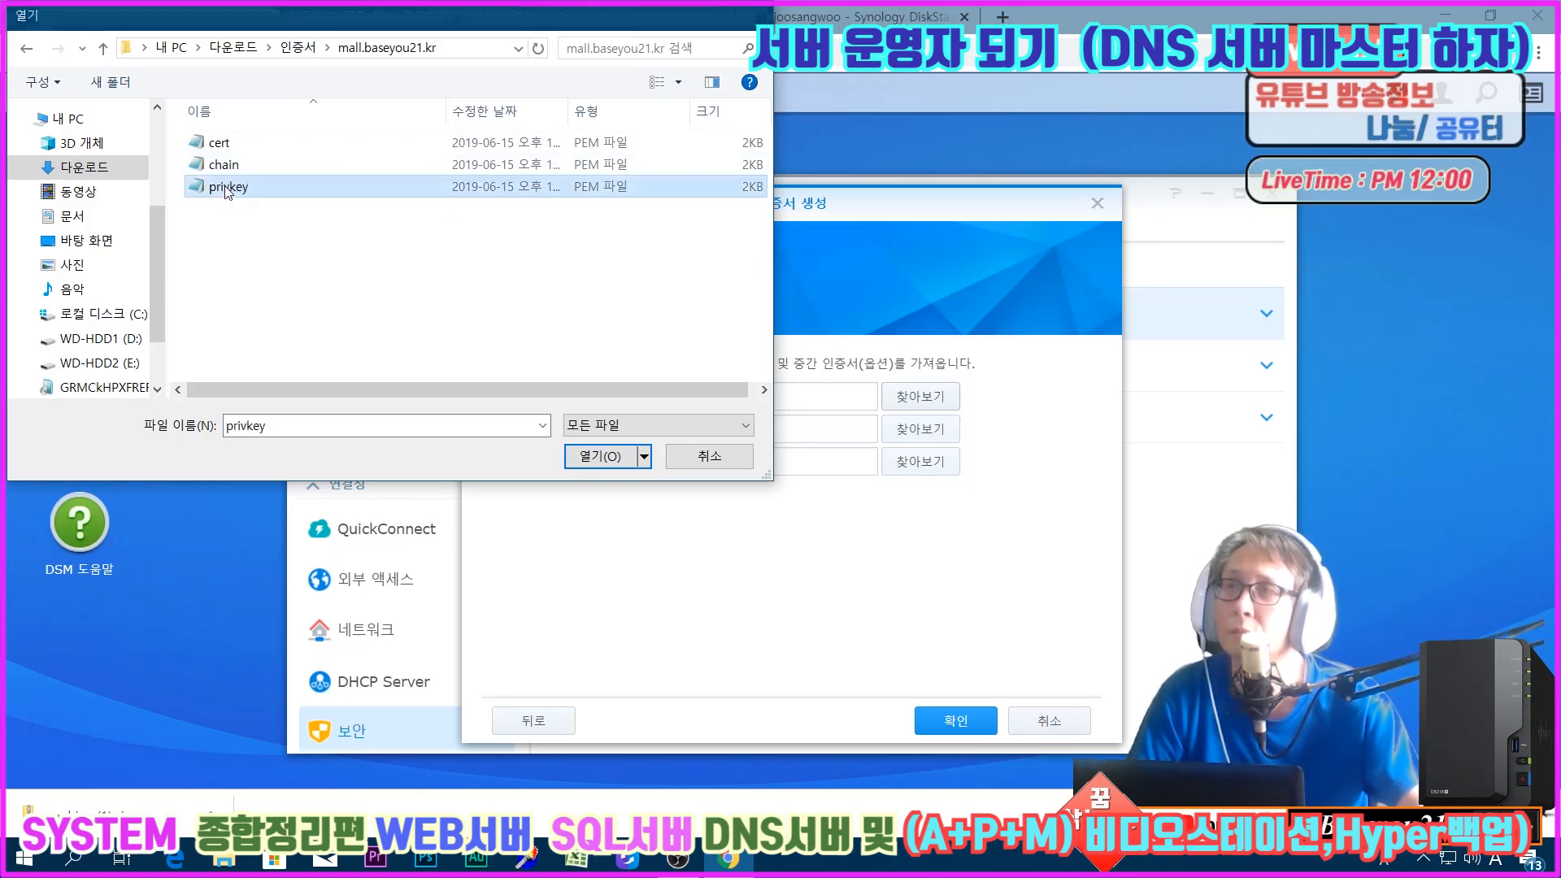
{"action": "left_click", "coordinate": [920, 428]}
{"action": "double_click", "coordinate": [268, 143]}
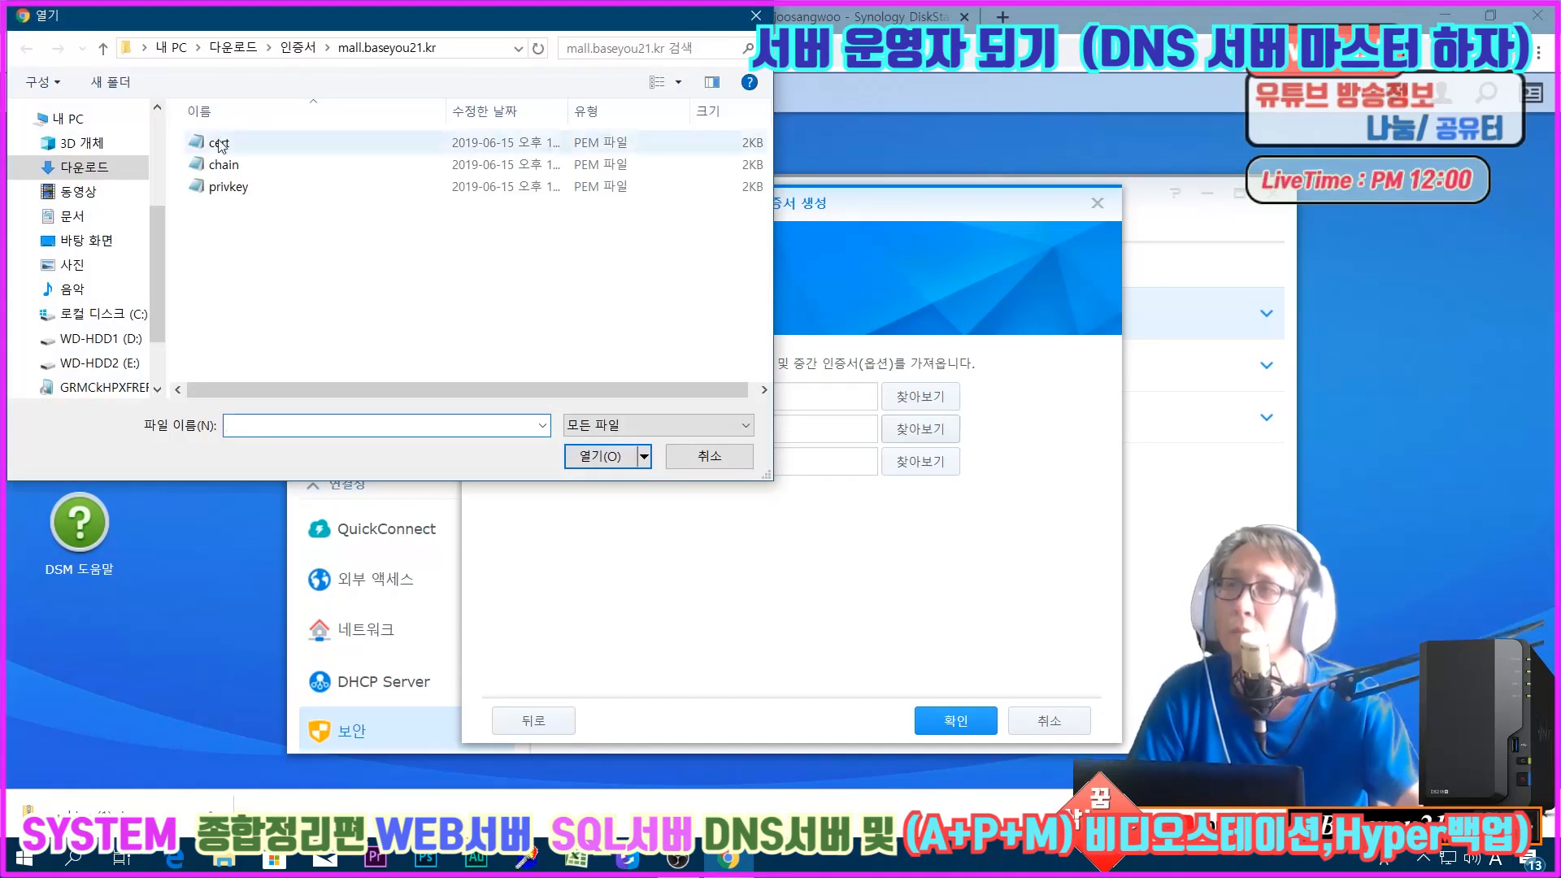
{"action": "left_click", "coordinate": [919, 461]}
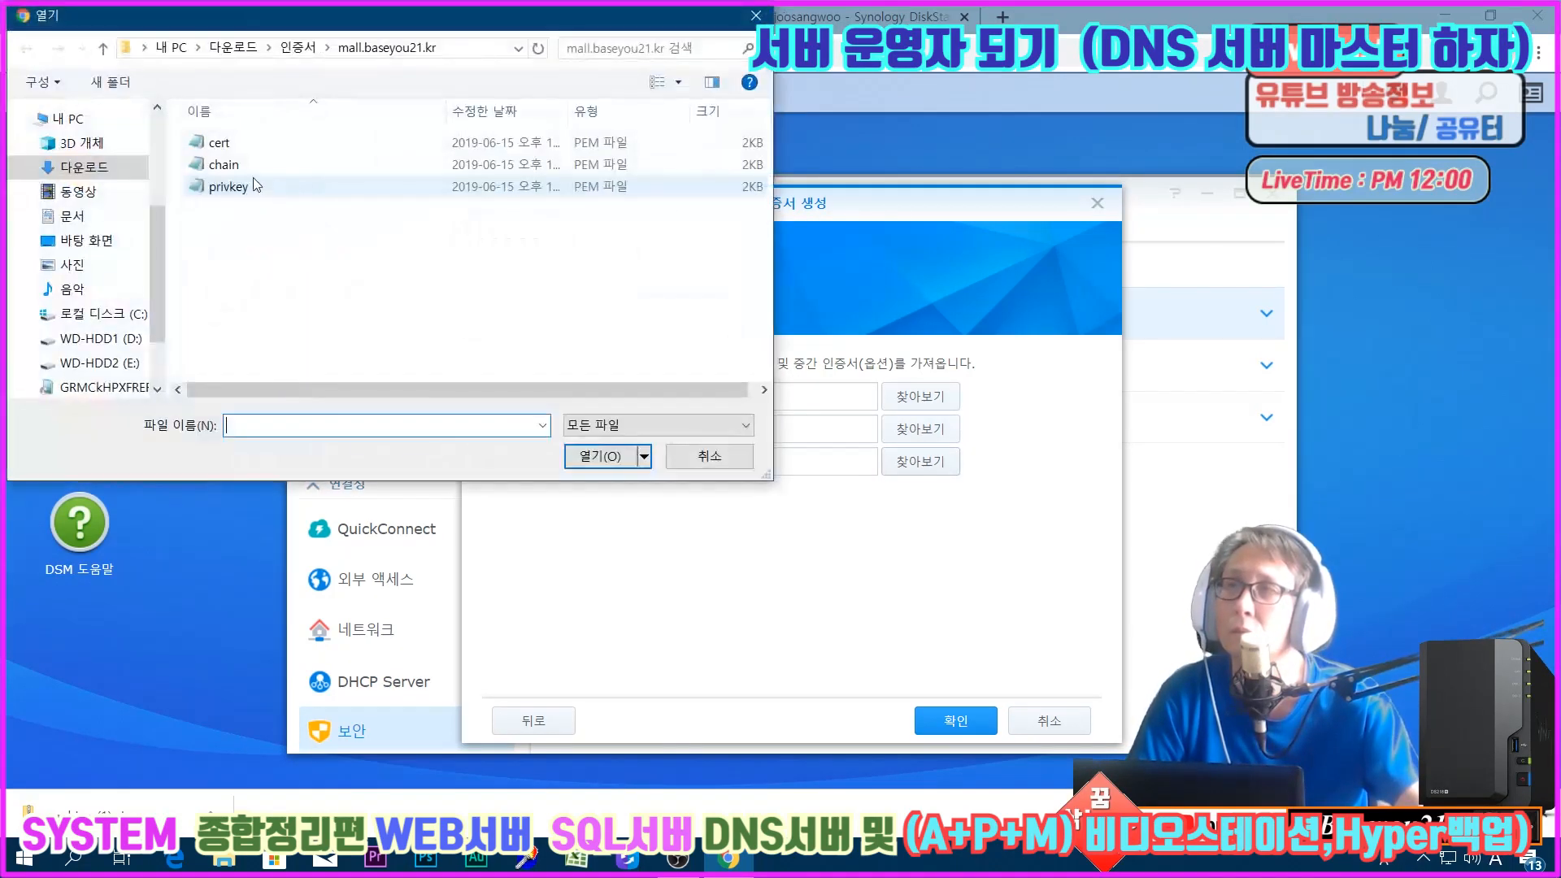
{"action": "double_click", "coordinate": [236, 165]}
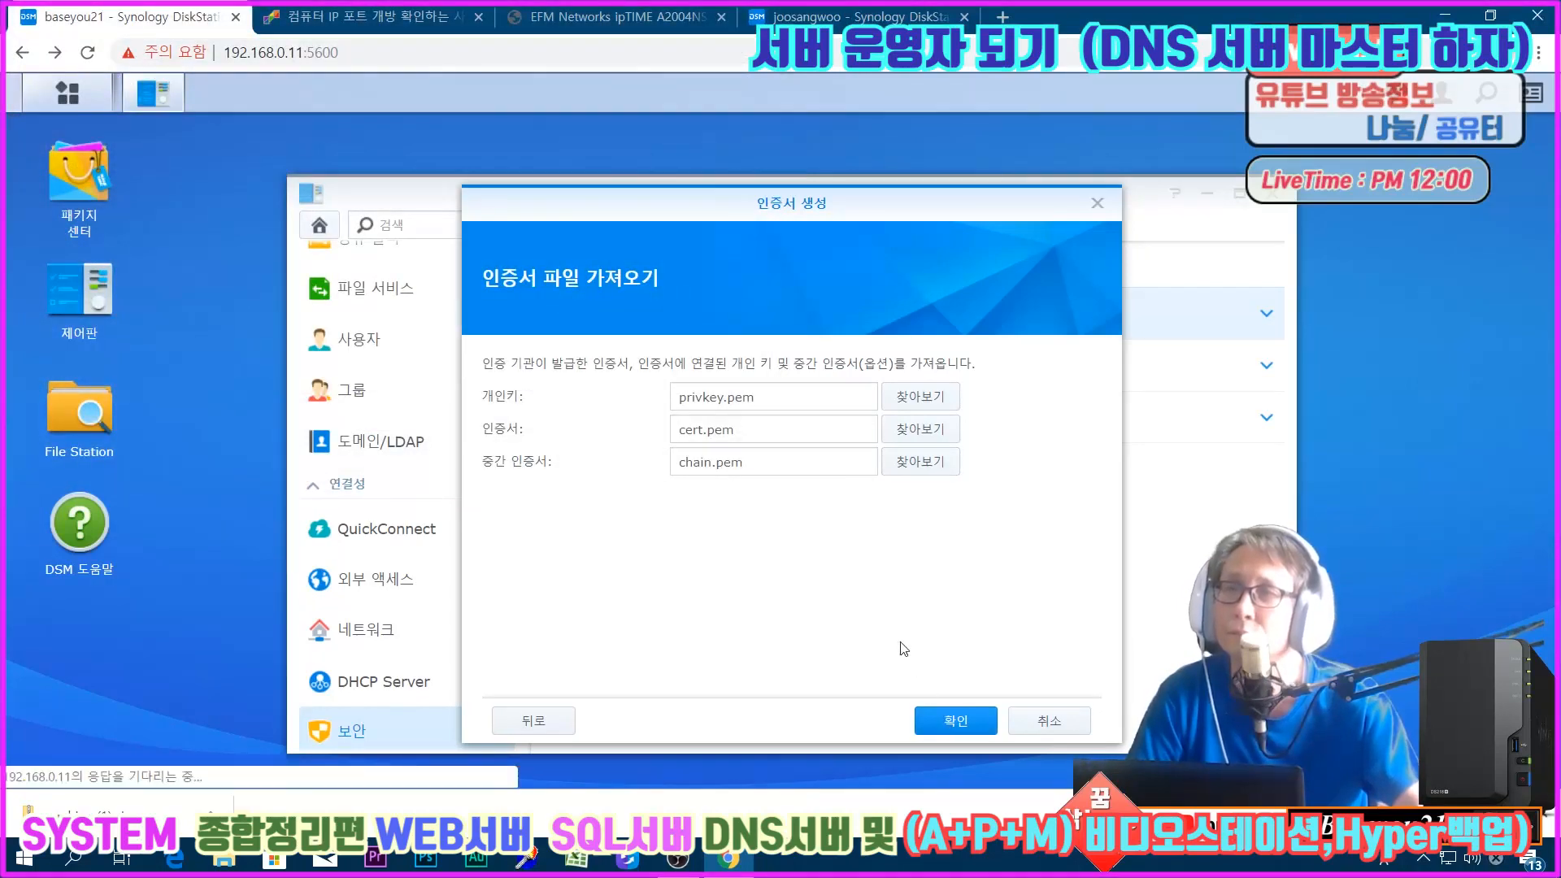
{"action": "left_click", "coordinate": [955, 720]}
Step: Import the movie.baseyou21.kr certificate from its privkey, cert and chain files
{"action": "left_click", "coordinate": [573, 265]}
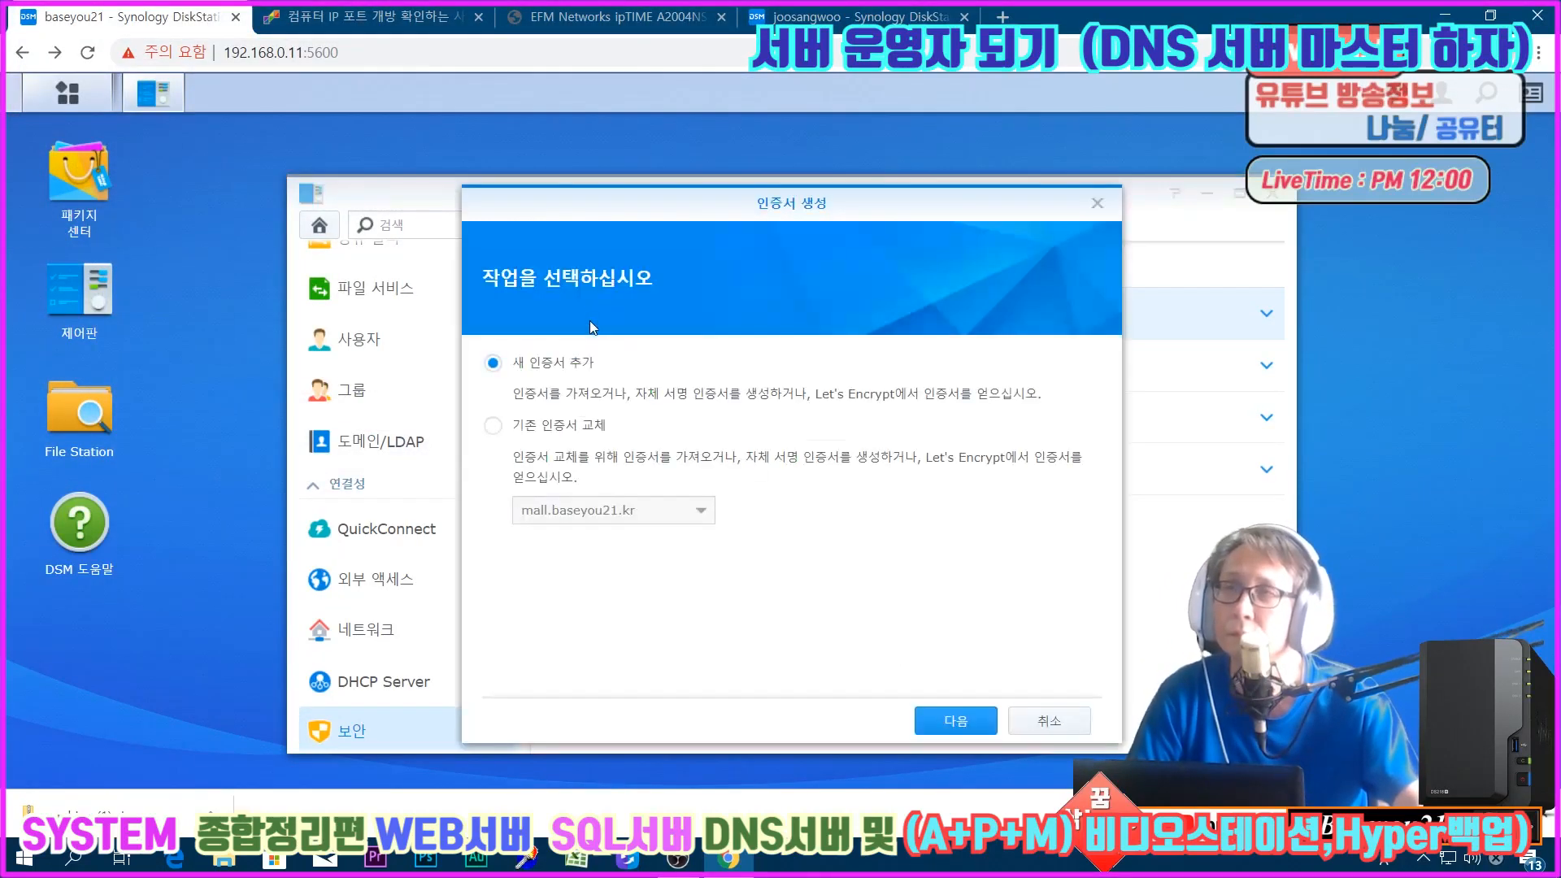
{"action": "left_click", "coordinate": [955, 720]}
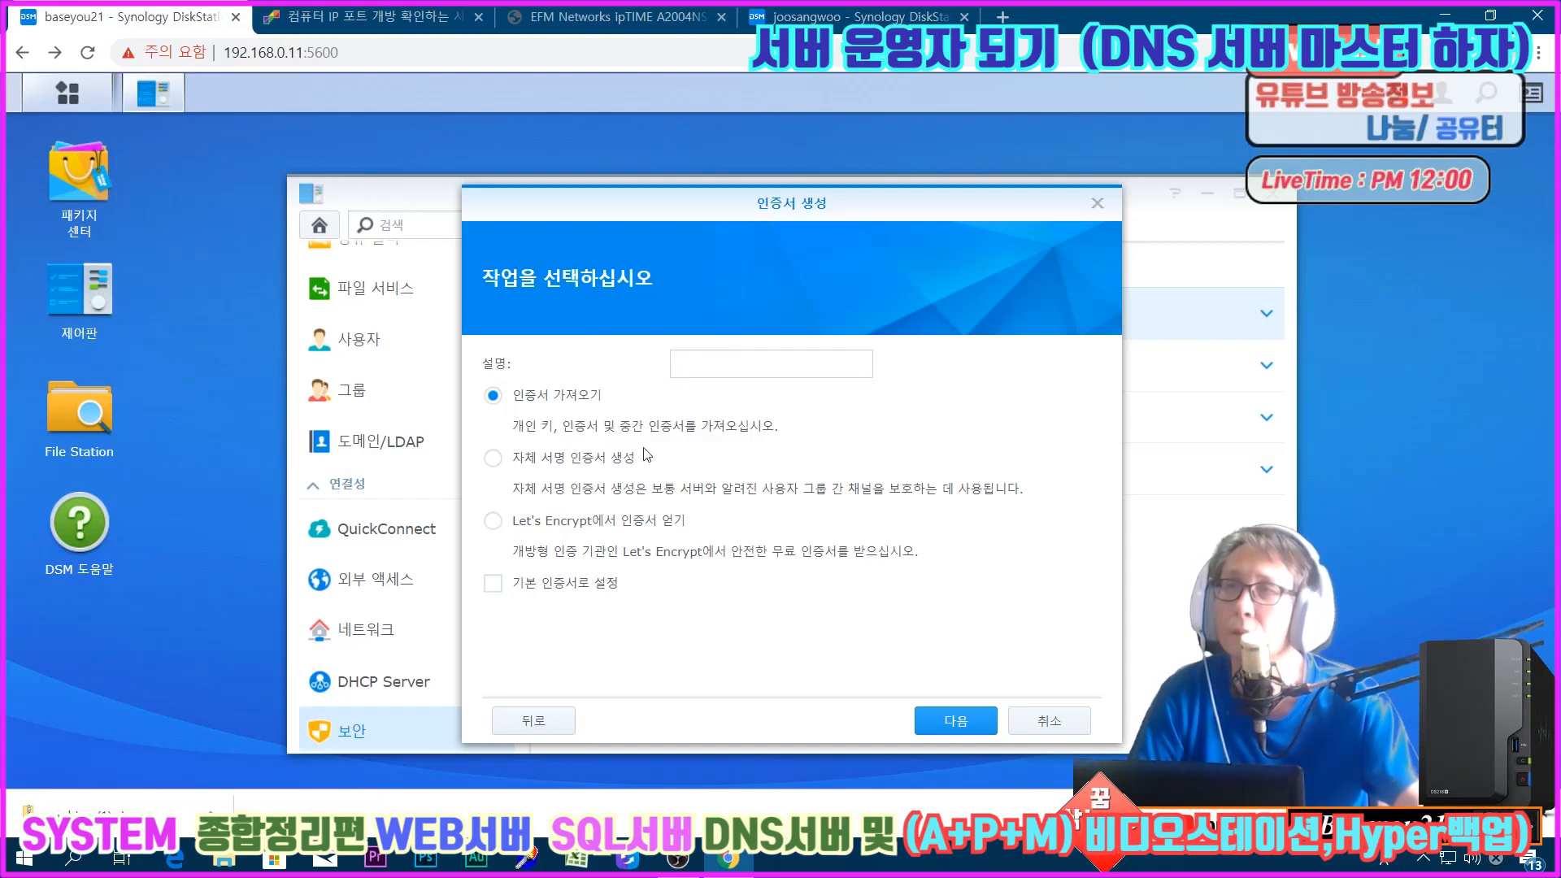
{"action": "left_click", "coordinate": [955, 720]}
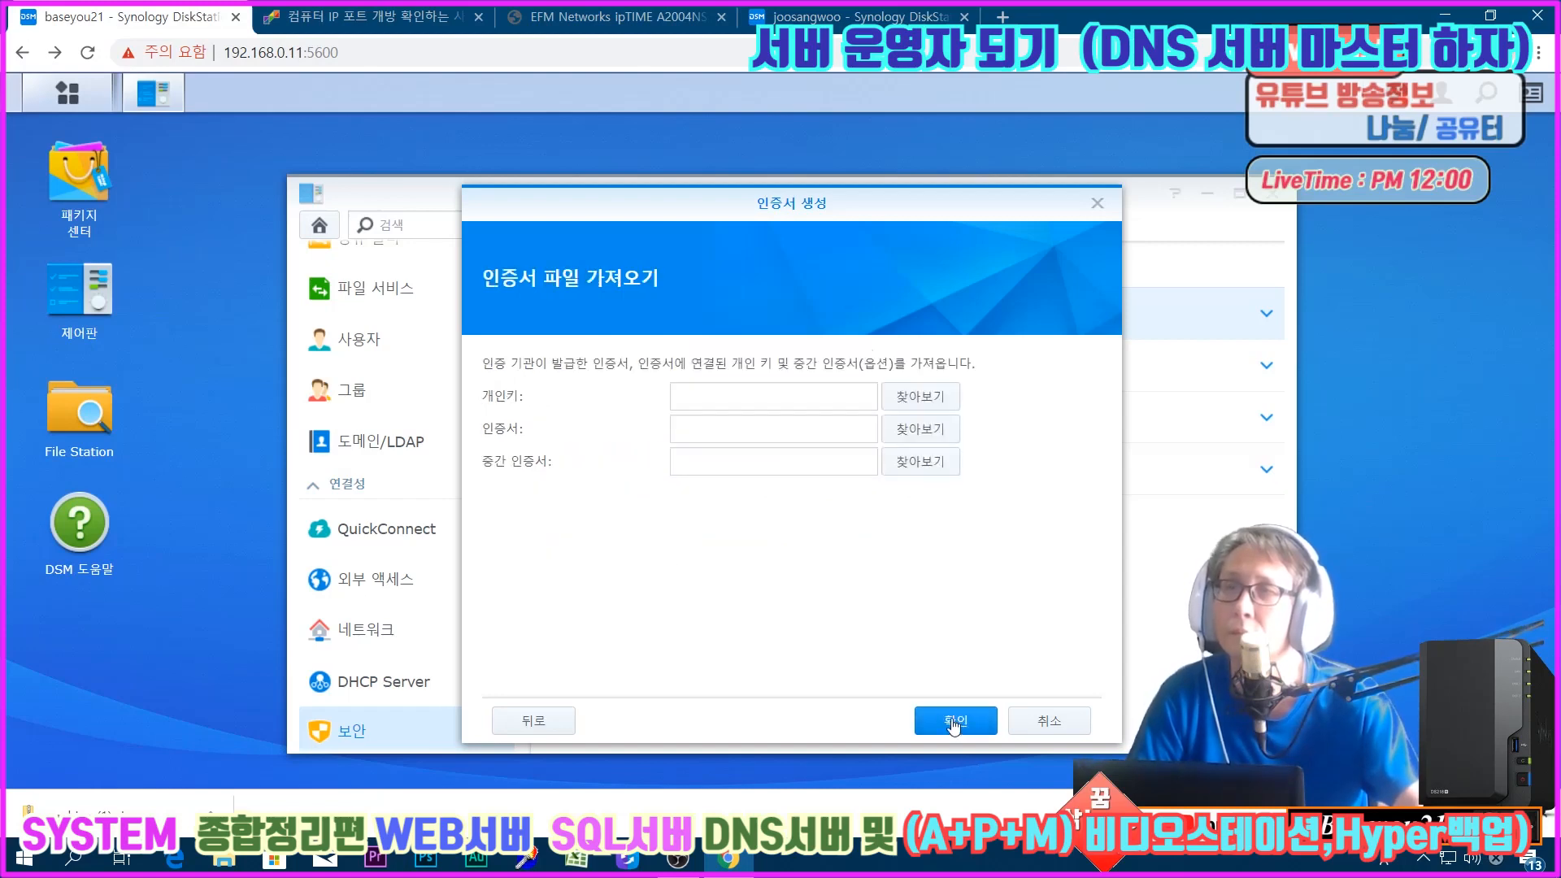
{"action": "left_click", "coordinate": [915, 400]}
{"action": "left_click", "coordinate": [328, 50]}
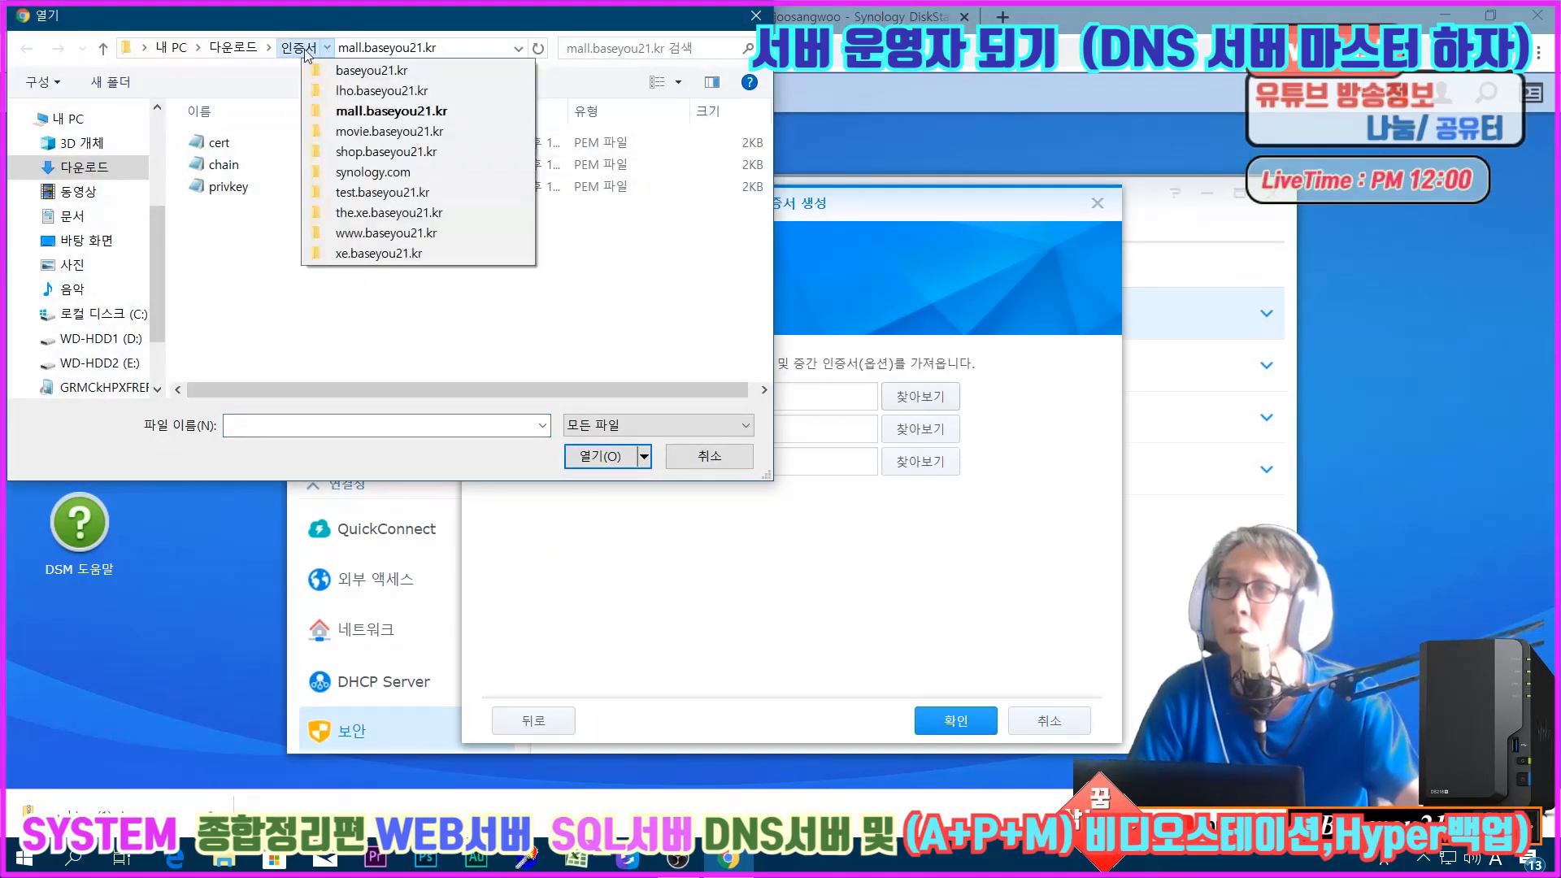
{"action": "left_click", "coordinate": [308, 50]}
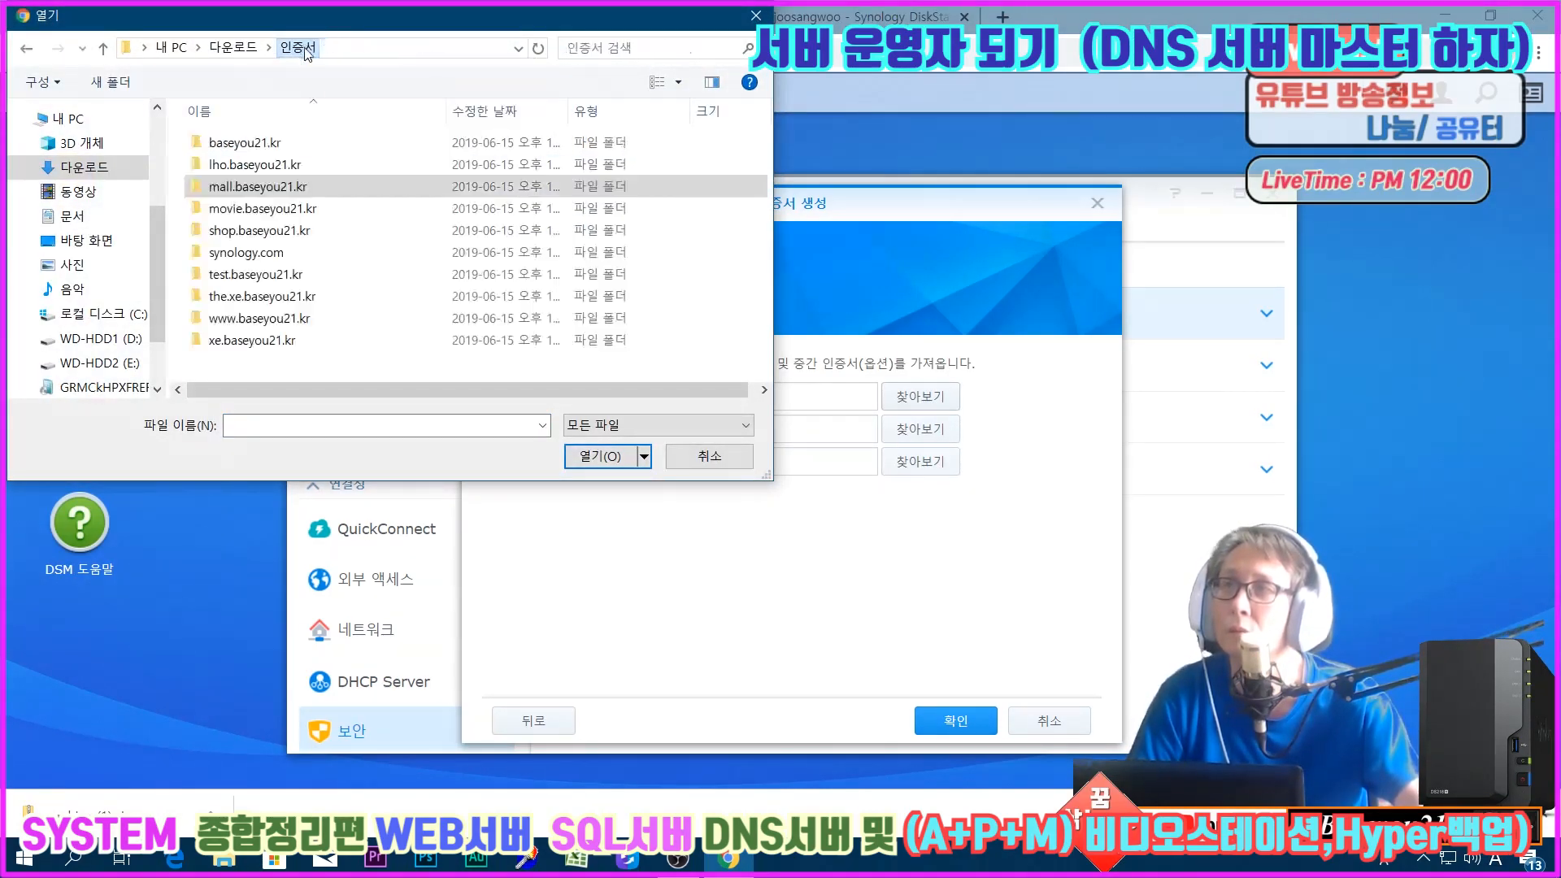
{"action": "double_click", "coordinate": [231, 215]}
{"action": "double_click", "coordinate": [231, 186]}
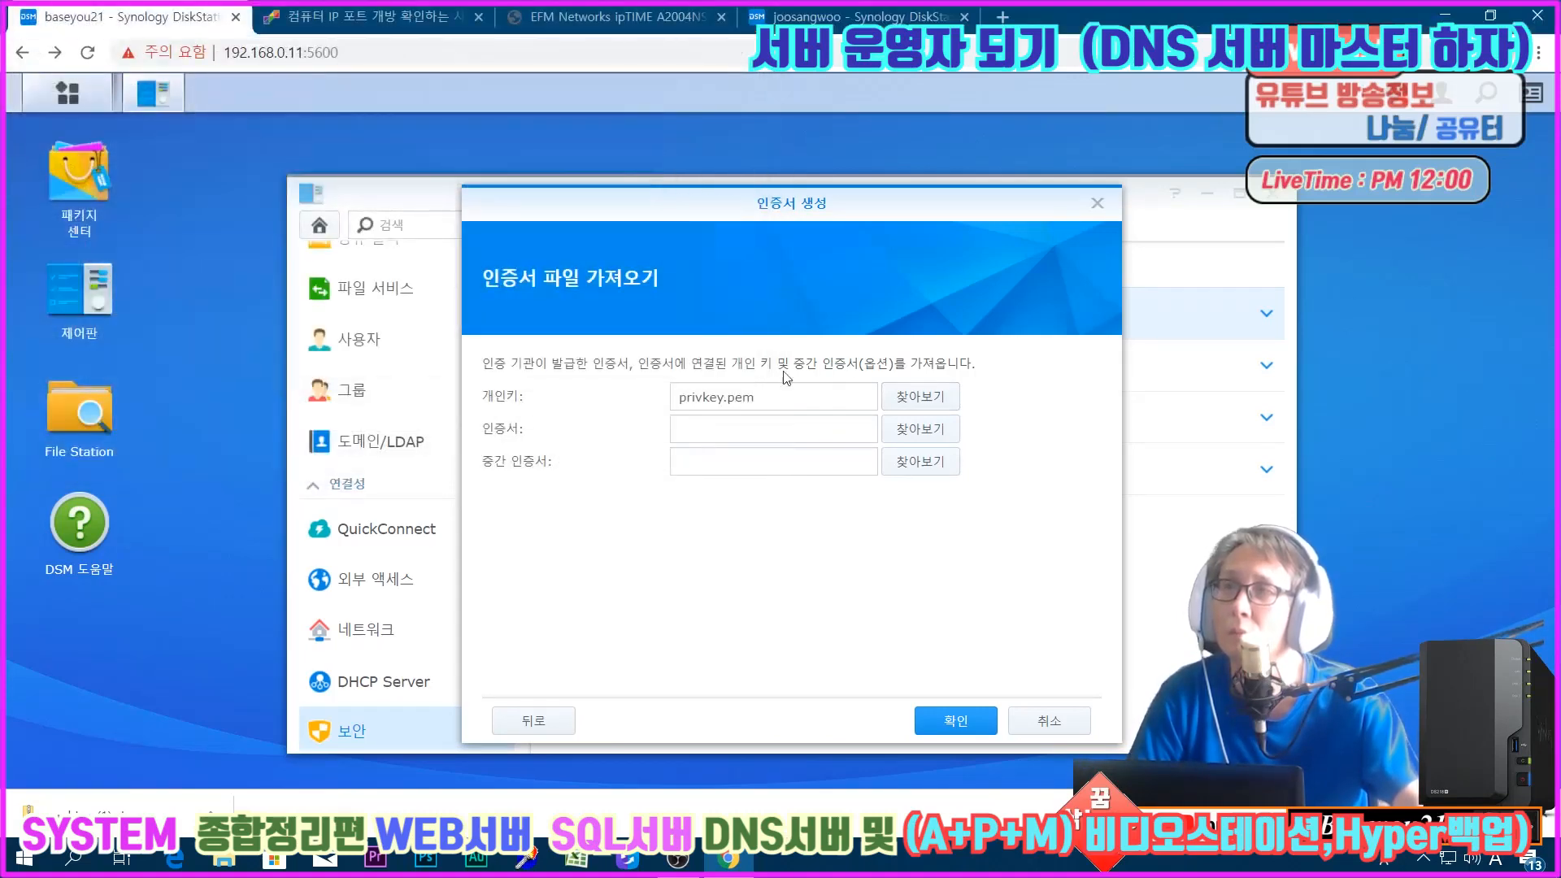
{"action": "left_click", "coordinate": [919, 429]}
{"action": "left_click", "coordinate": [243, 148]}
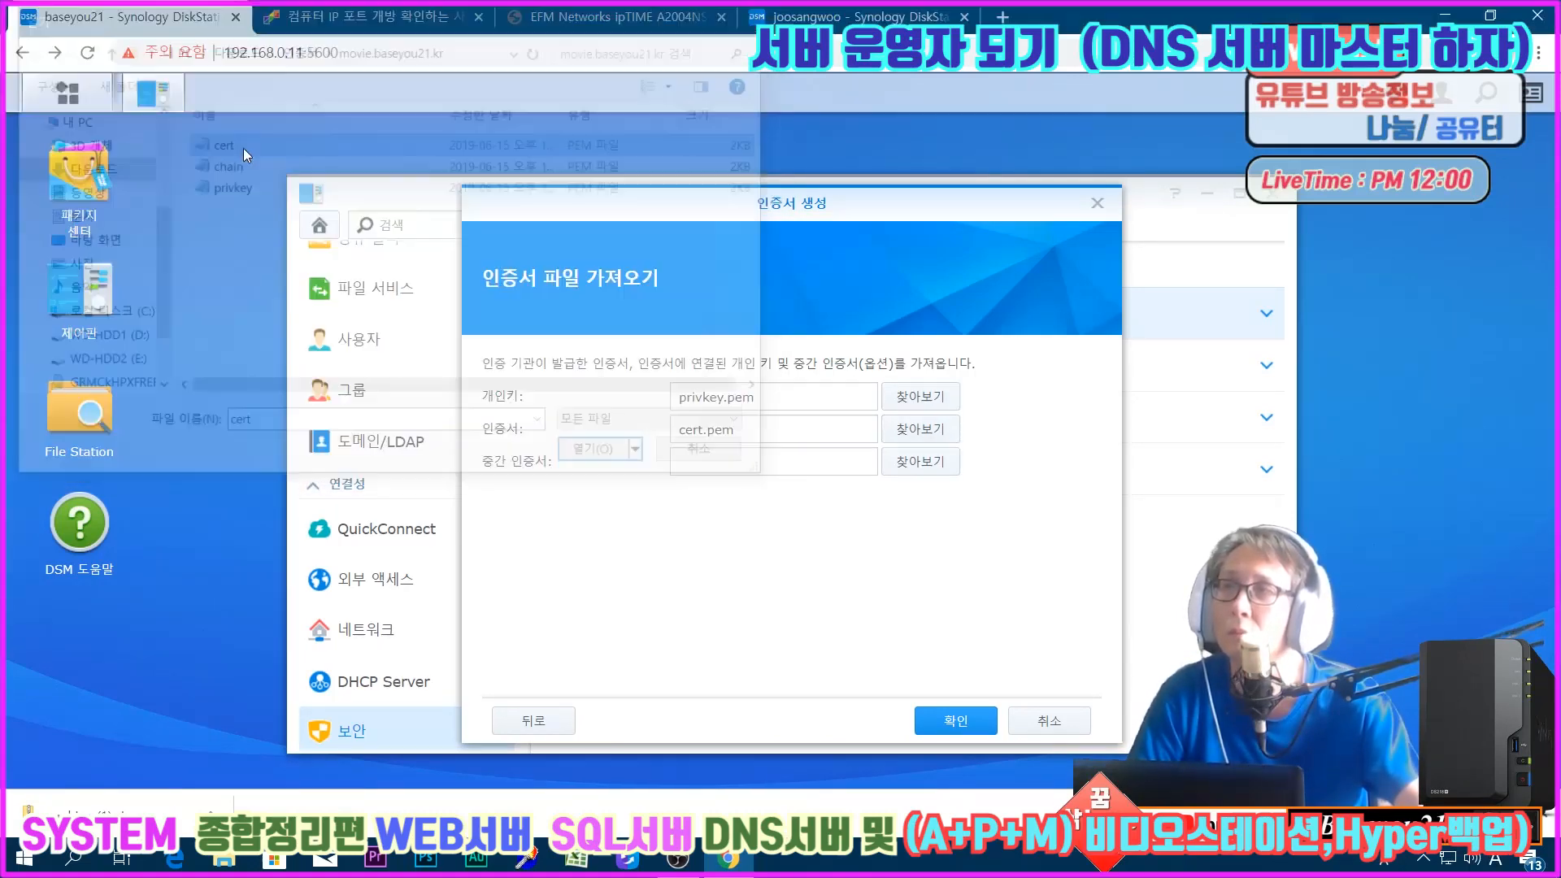
{"action": "left_click", "coordinate": [919, 460]}
{"action": "left_click", "coordinate": [237, 166]}
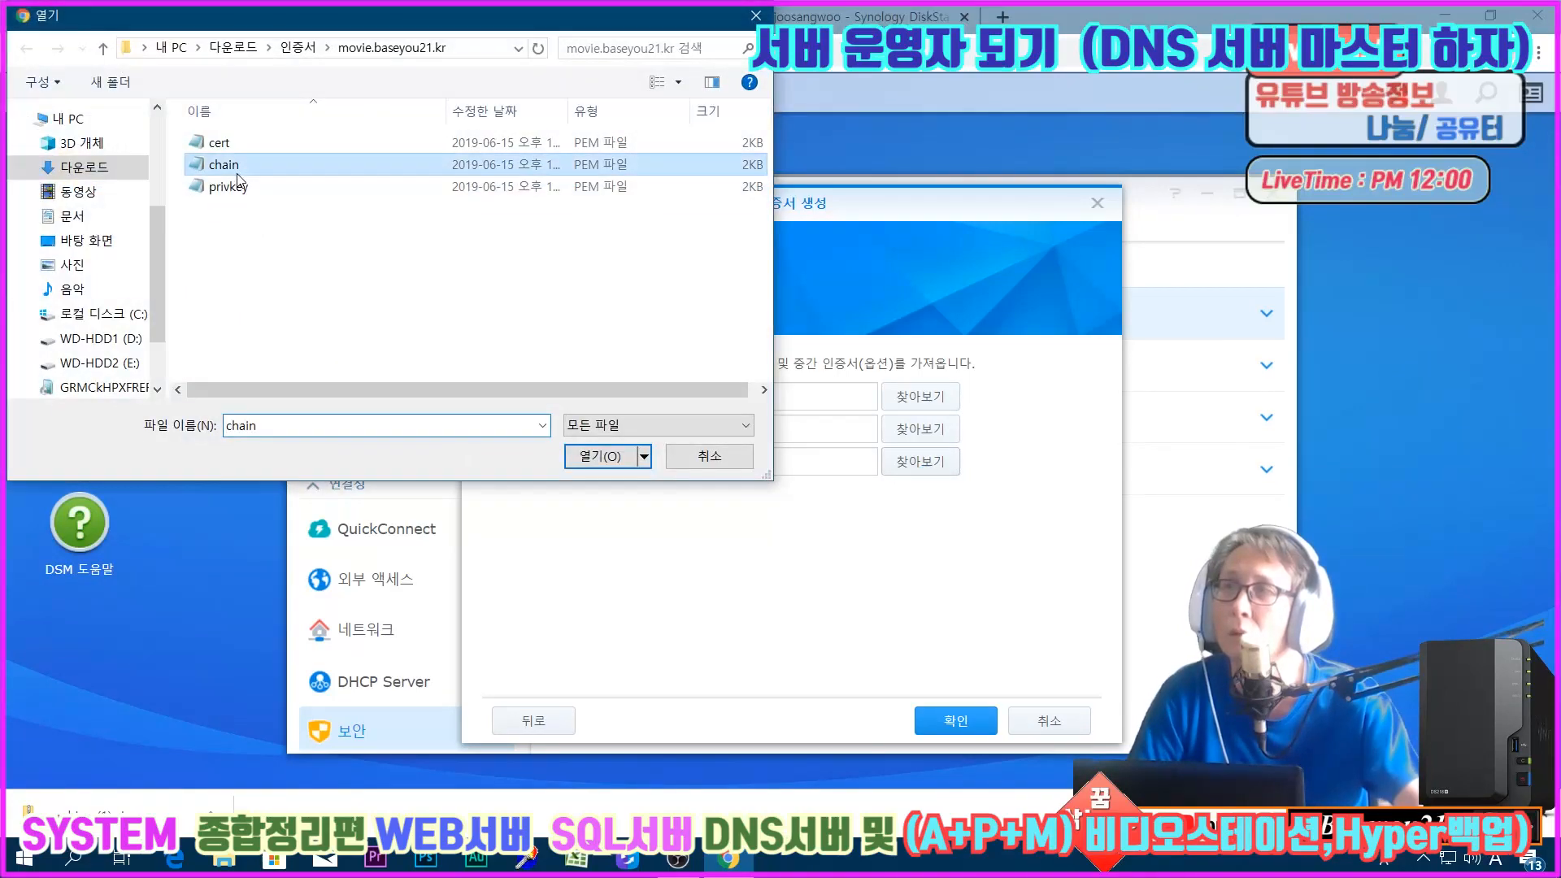
{"action": "double_click", "coordinate": [237, 172]}
{"action": "left_click", "coordinate": [965, 723]}
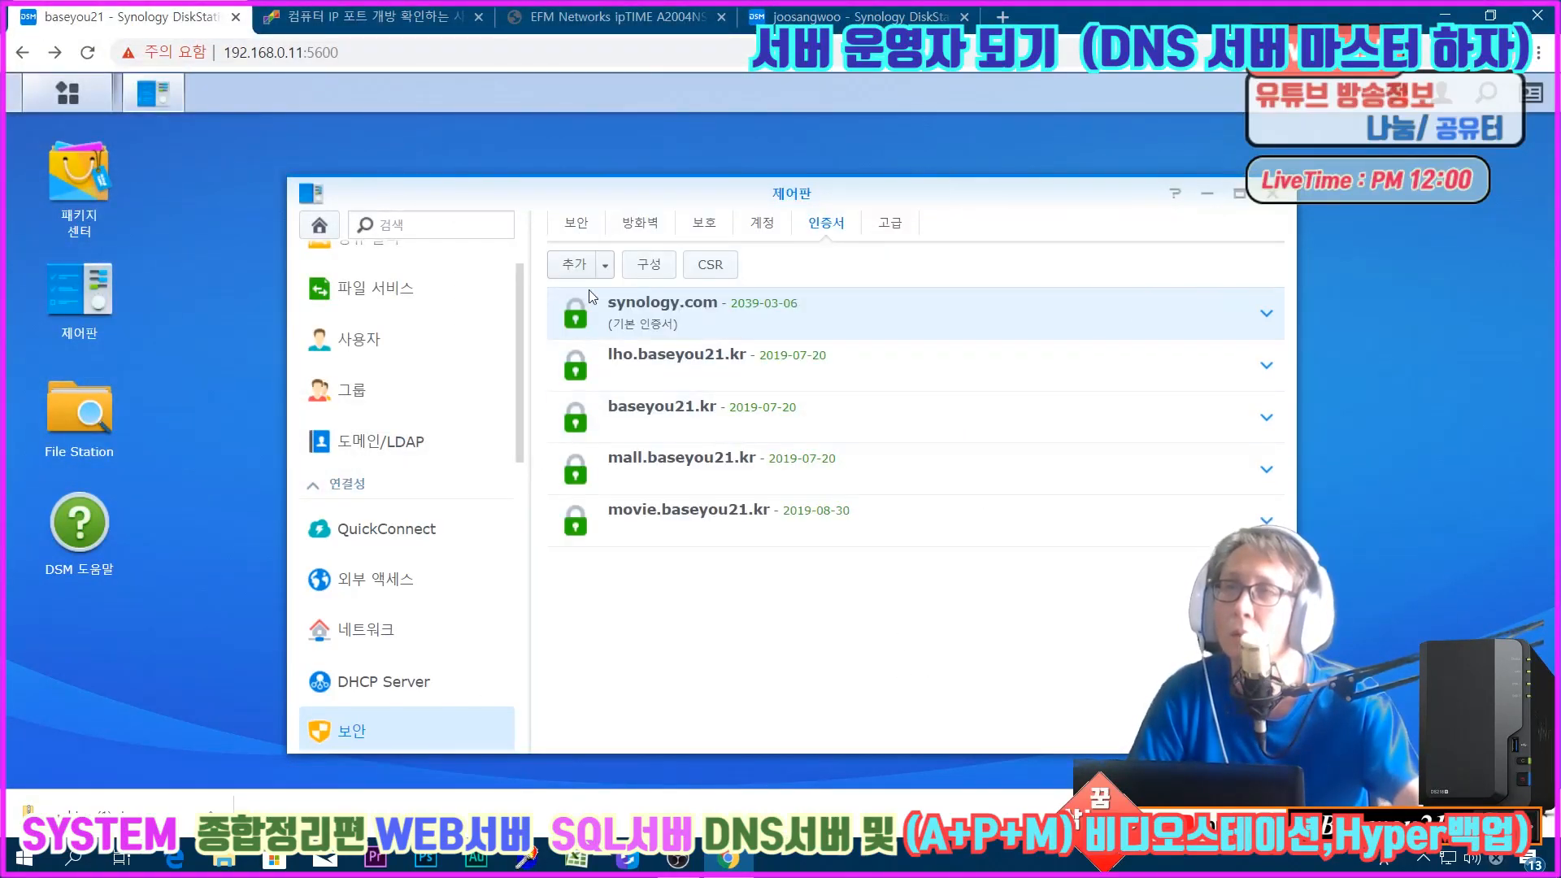
Step: Start a new certificate import and pick privkey.pem from the shop.baseyou21.kr folder
{"action": "left_click", "coordinate": [574, 265]}
{"action": "left_click", "coordinate": [918, 715]}
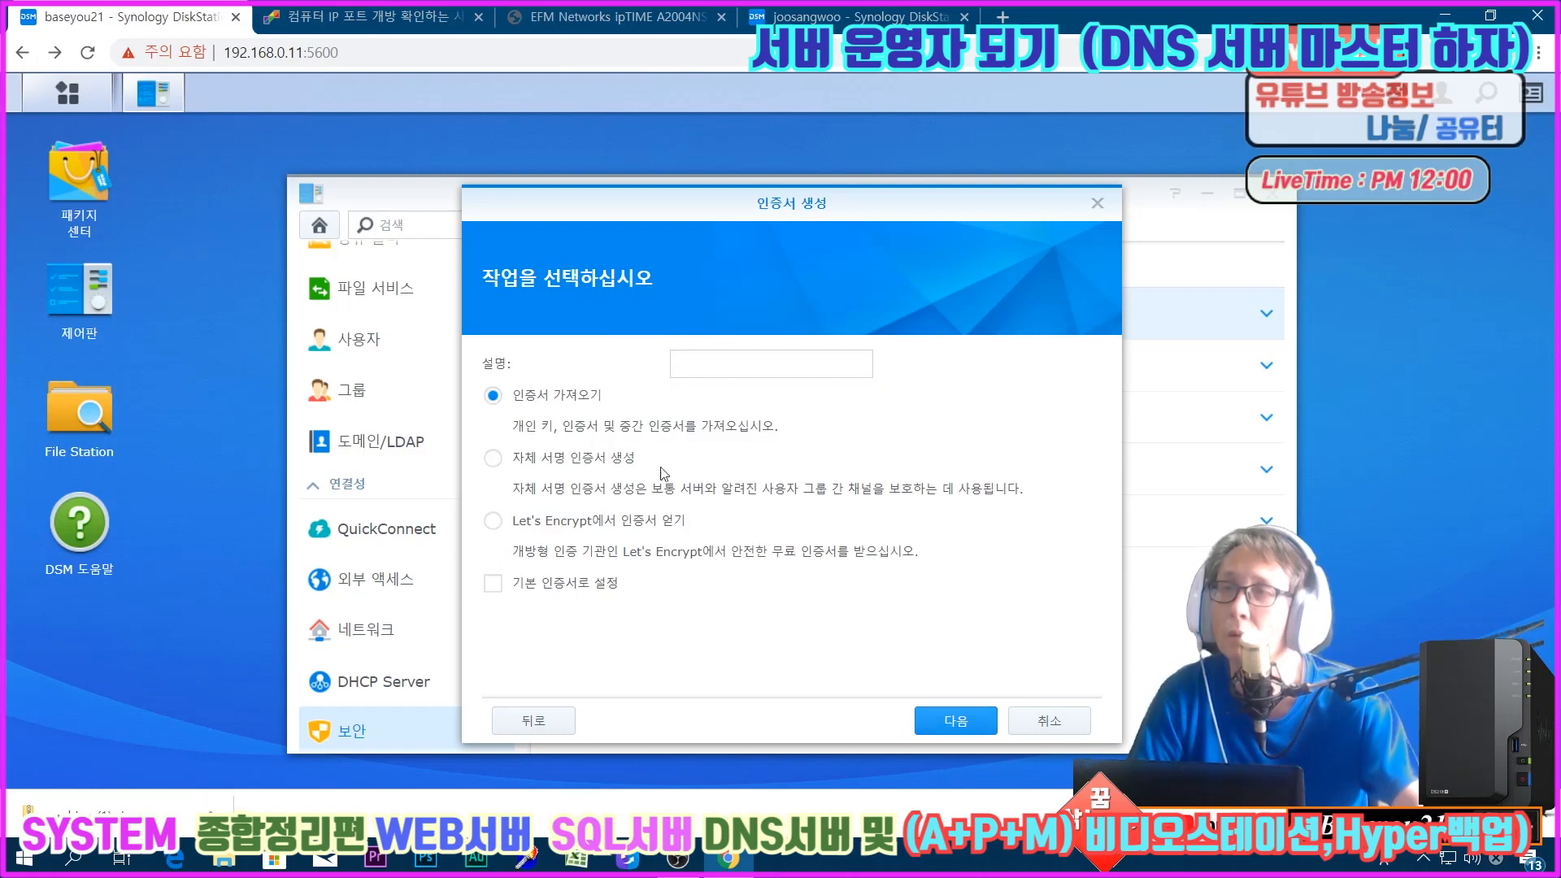
{"action": "left_click", "coordinate": [955, 717]}
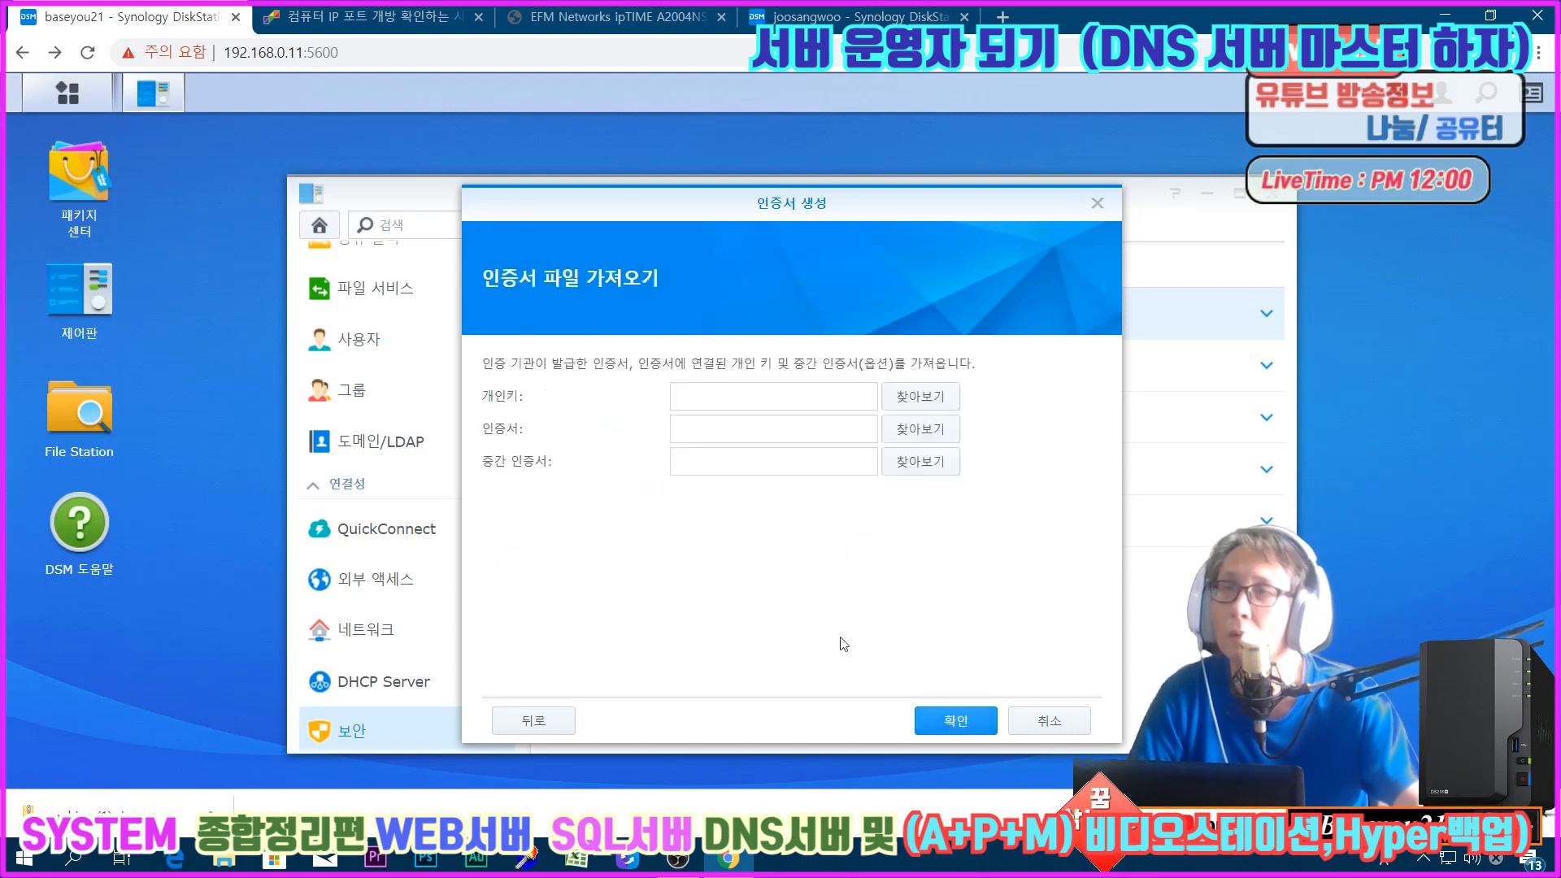
{"action": "left_click", "coordinate": [899, 406]}
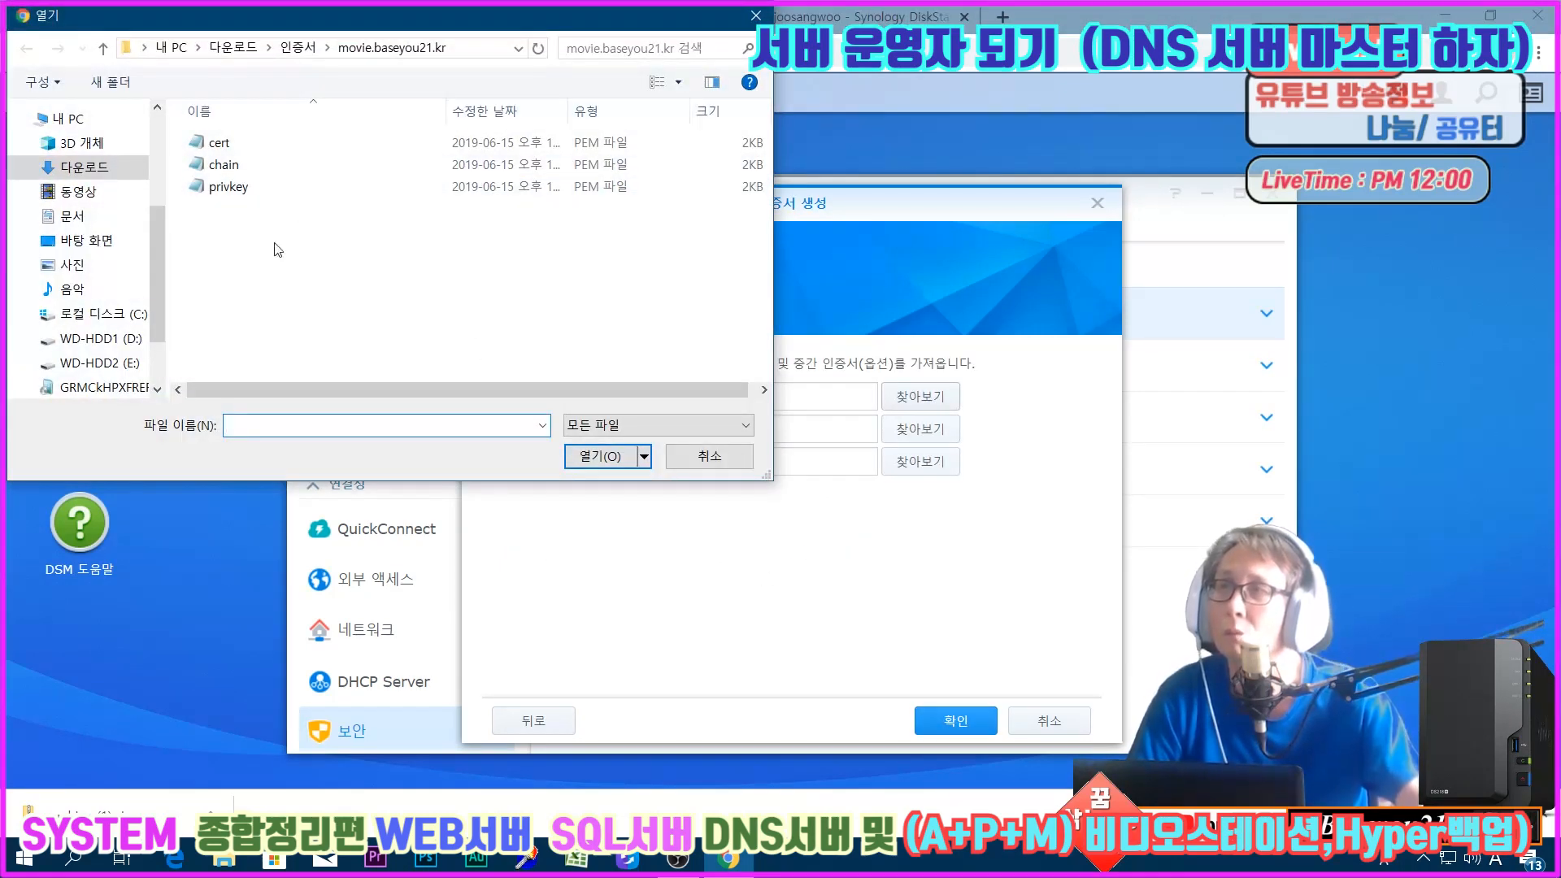
{"action": "left_click", "coordinate": [310, 53]}
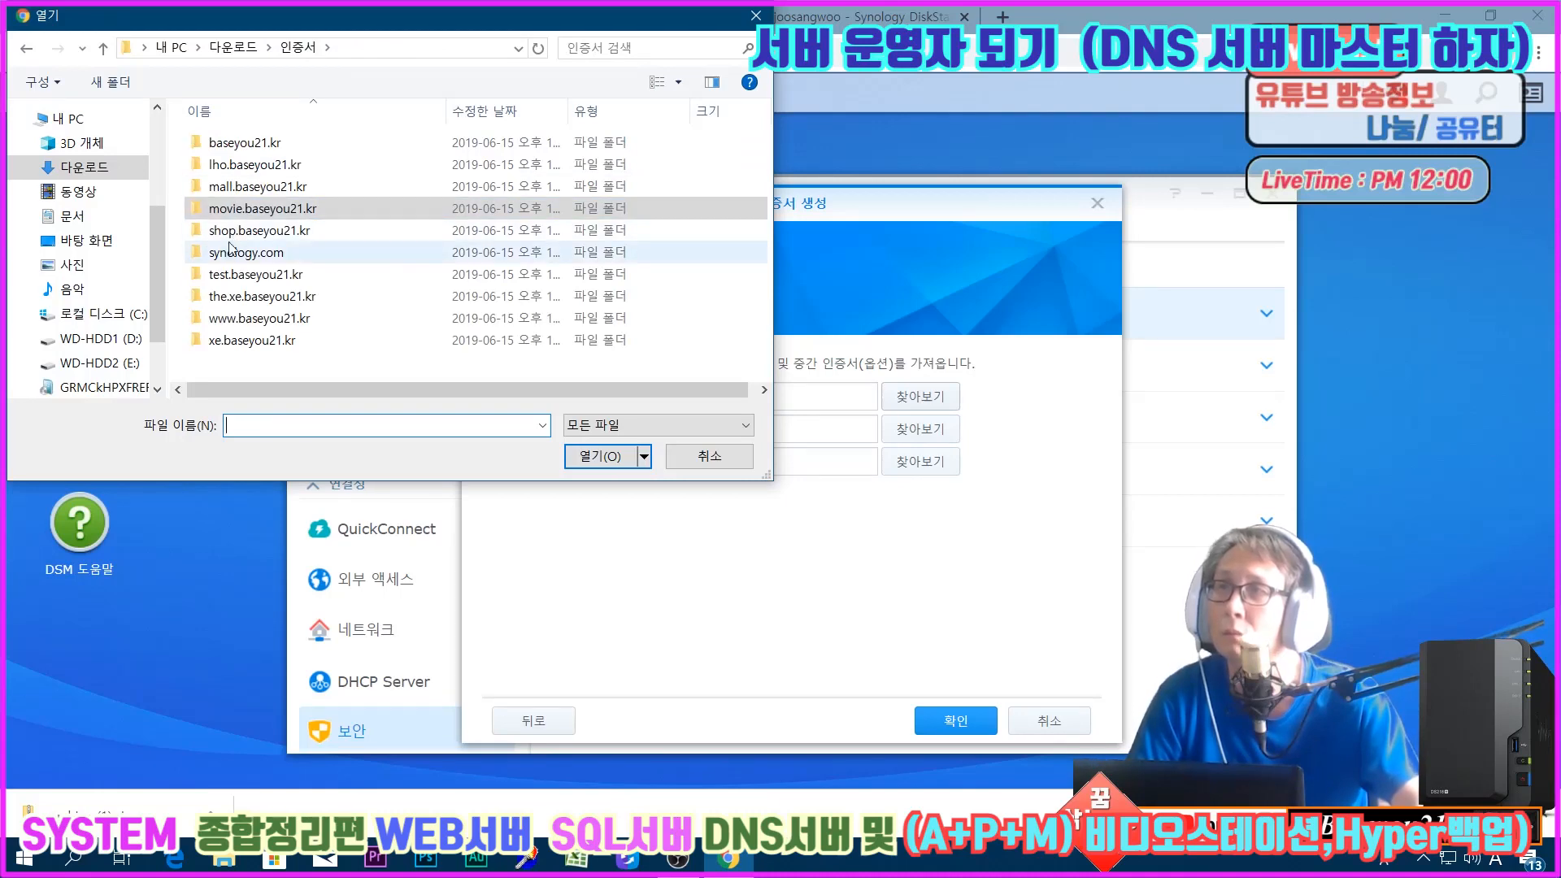
{"action": "double_click", "coordinate": [238, 237]}
{"action": "double_click", "coordinate": [229, 186]}
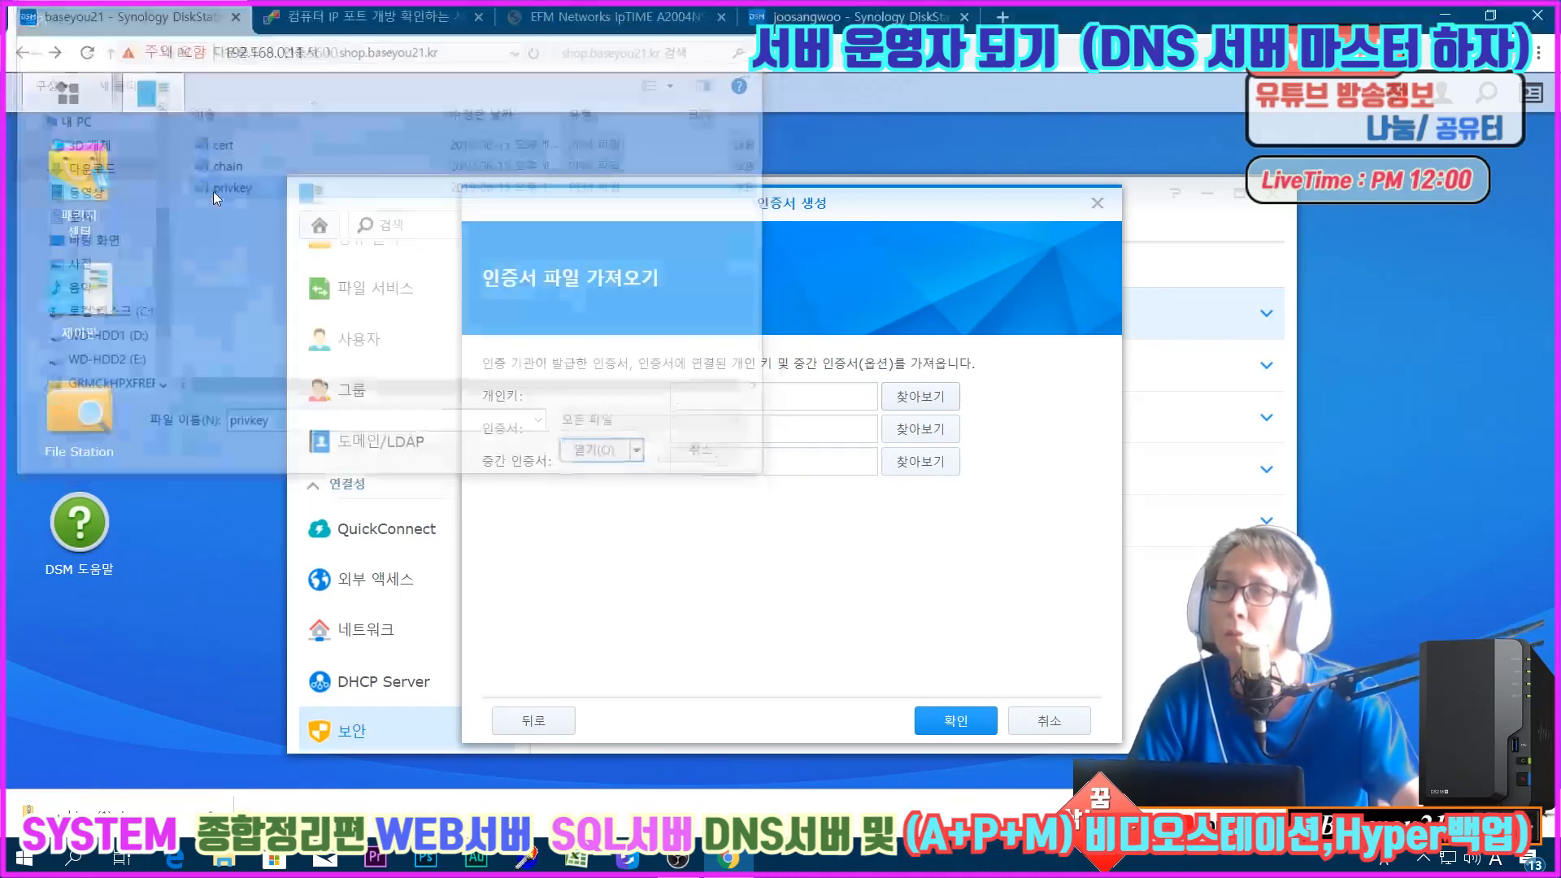
Step: Add cert.pem and chain.pem from the same folder and submit the shop.baseyou21.kr import
{"action": "left_click", "coordinate": [920, 428]}
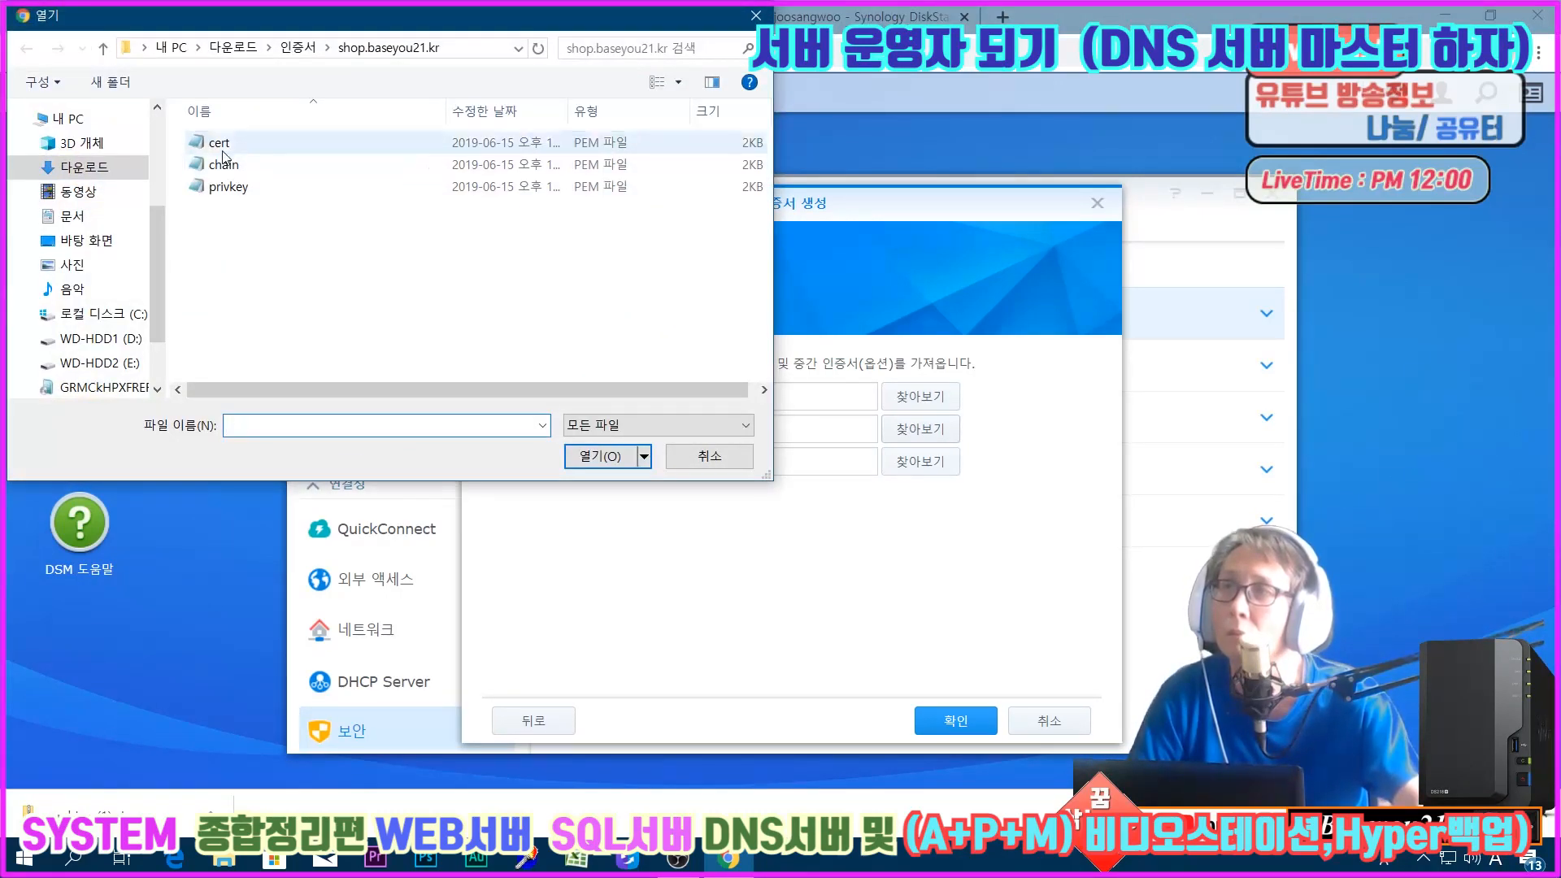
{"action": "double_click", "coordinate": [217, 139]}
{"action": "left_click", "coordinate": [922, 470]}
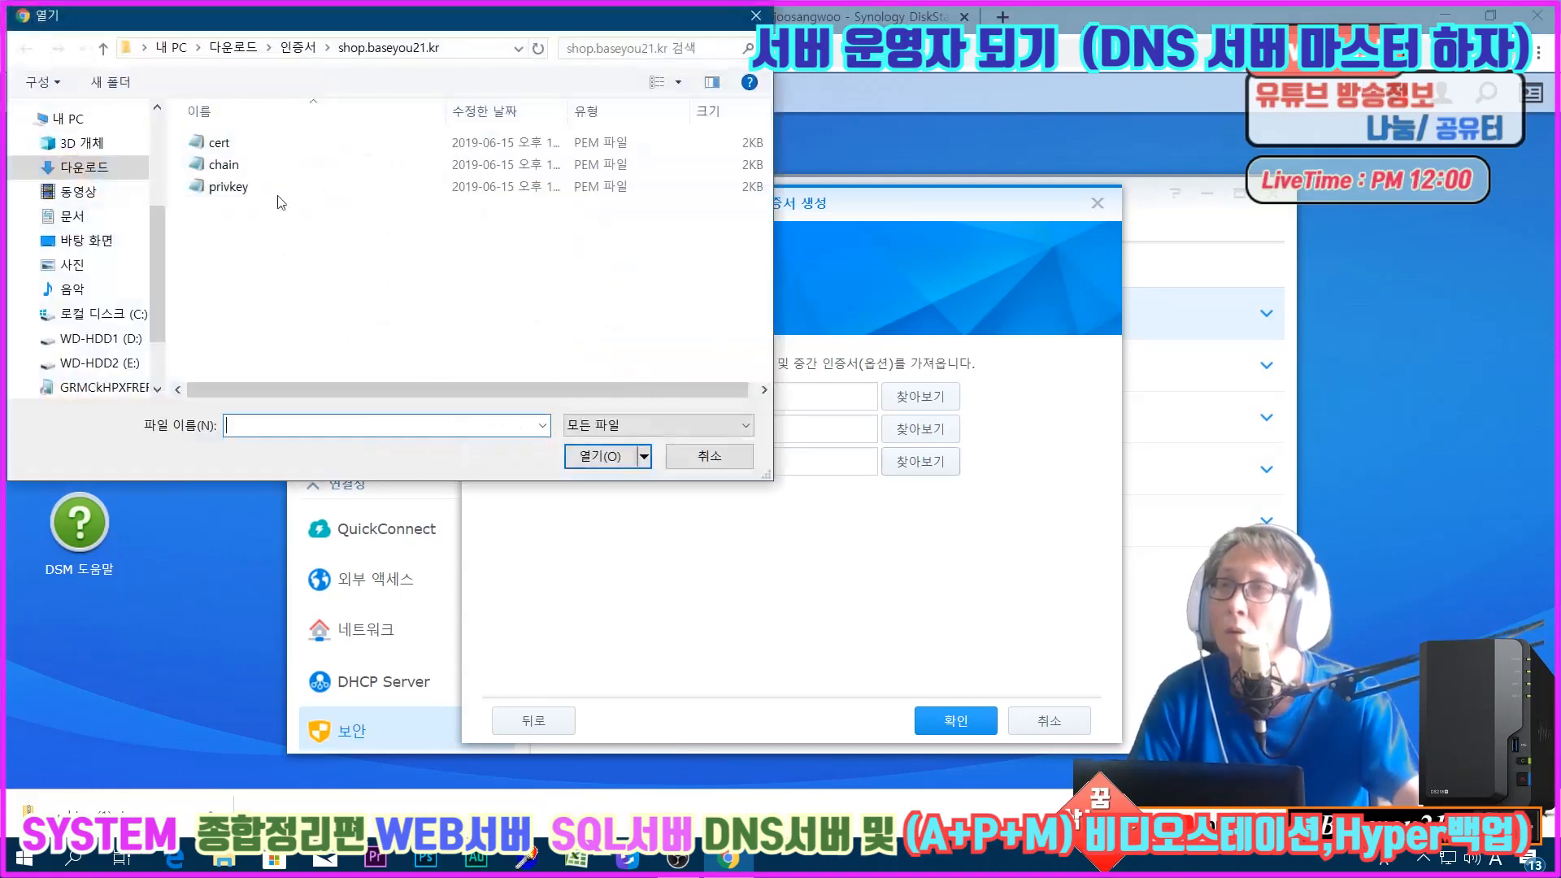
{"action": "double_click", "coordinate": [228, 186]}
{"action": "double_click", "coordinate": [212, 161]}
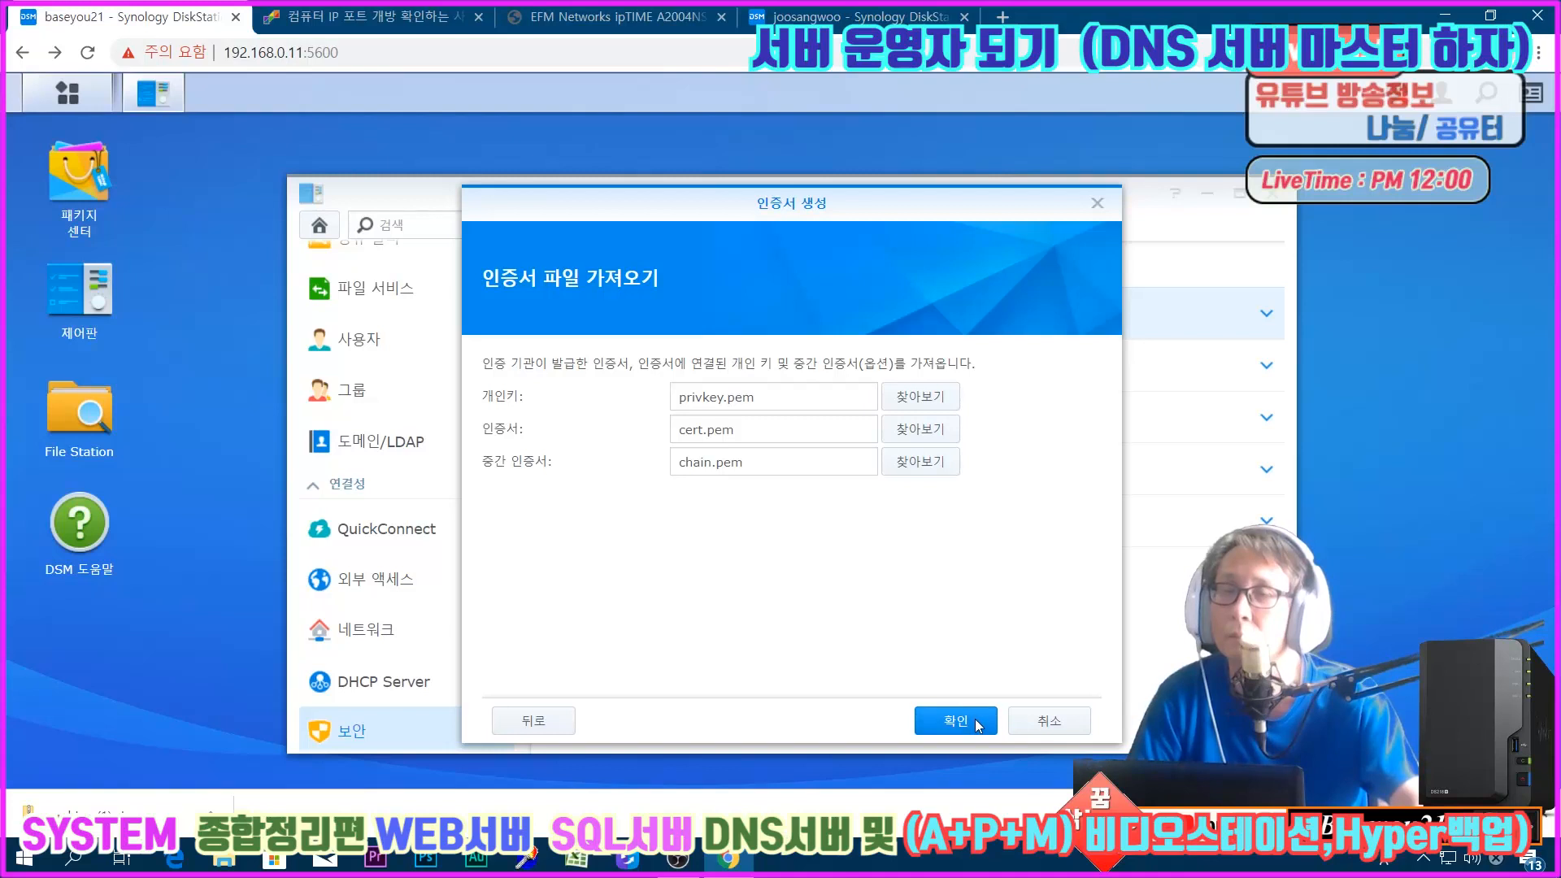
{"action": "left_click", "coordinate": [974, 719]}
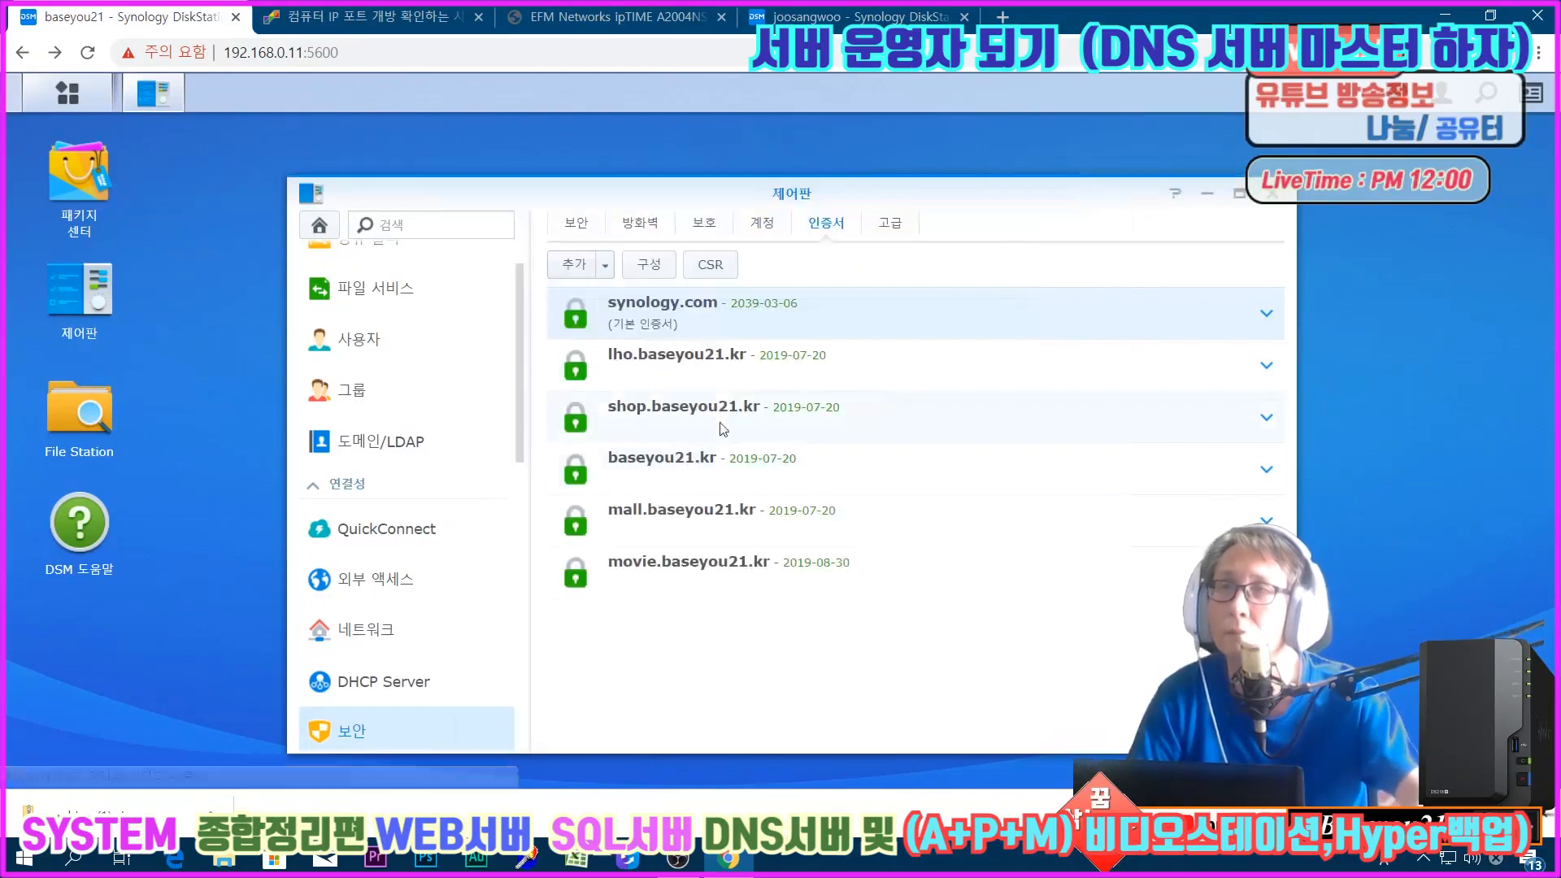
Step: Import the test.baseyou21.kr certificate from its privkey, cert and chain files
{"action": "left_click", "coordinate": [569, 267]}
{"action": "left_click", "coordinate": [963, 725]}
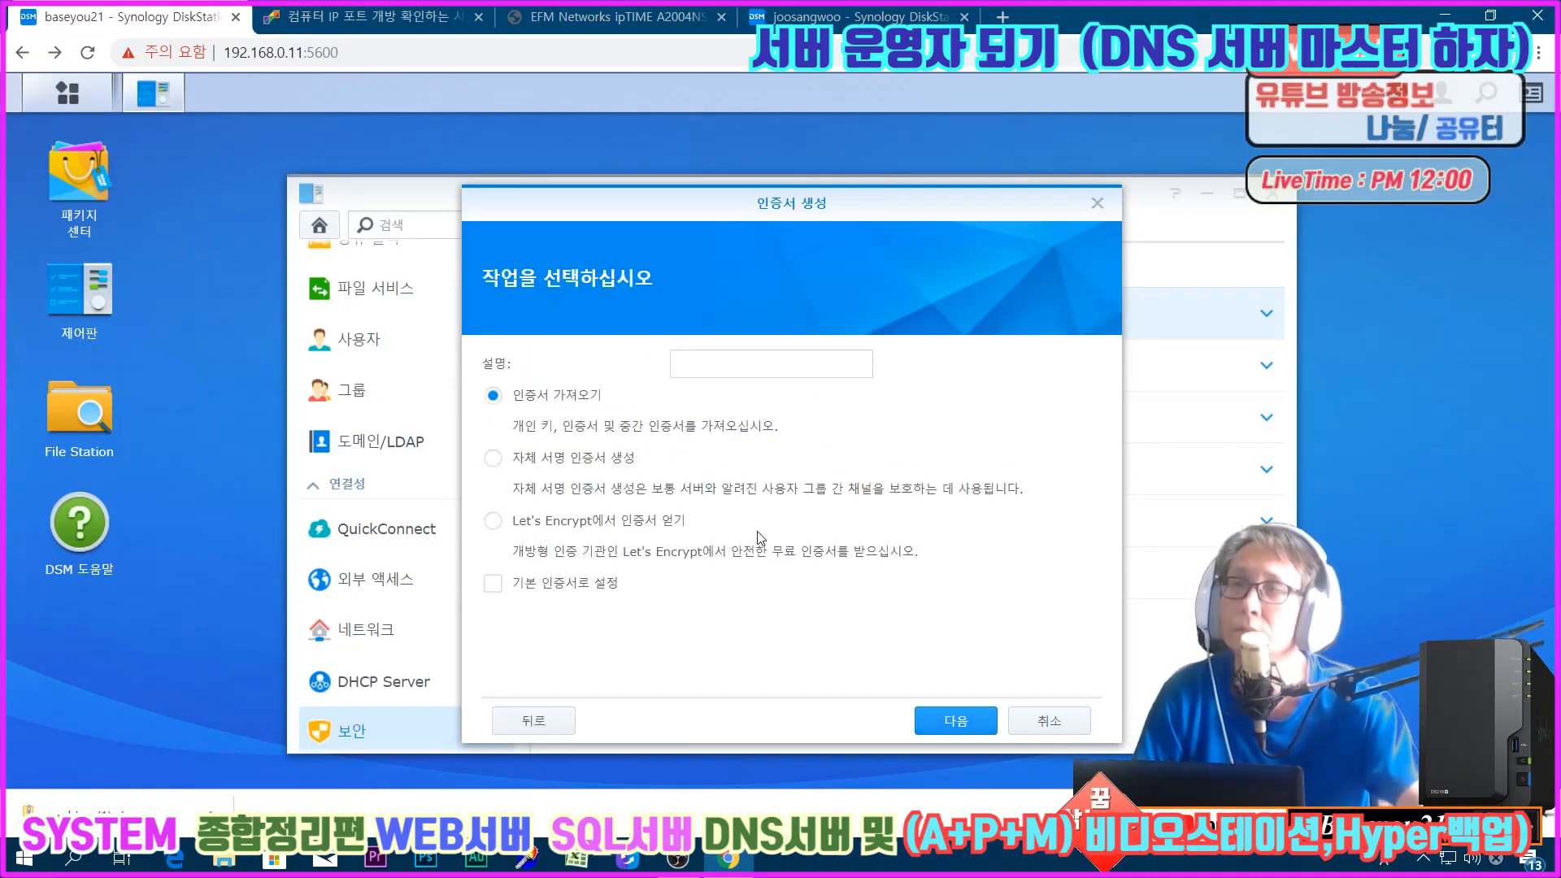
{"action": "left_click", "coordinate": [955, 720]}
{"action": "left_click", "coordinate": [901, 398]}
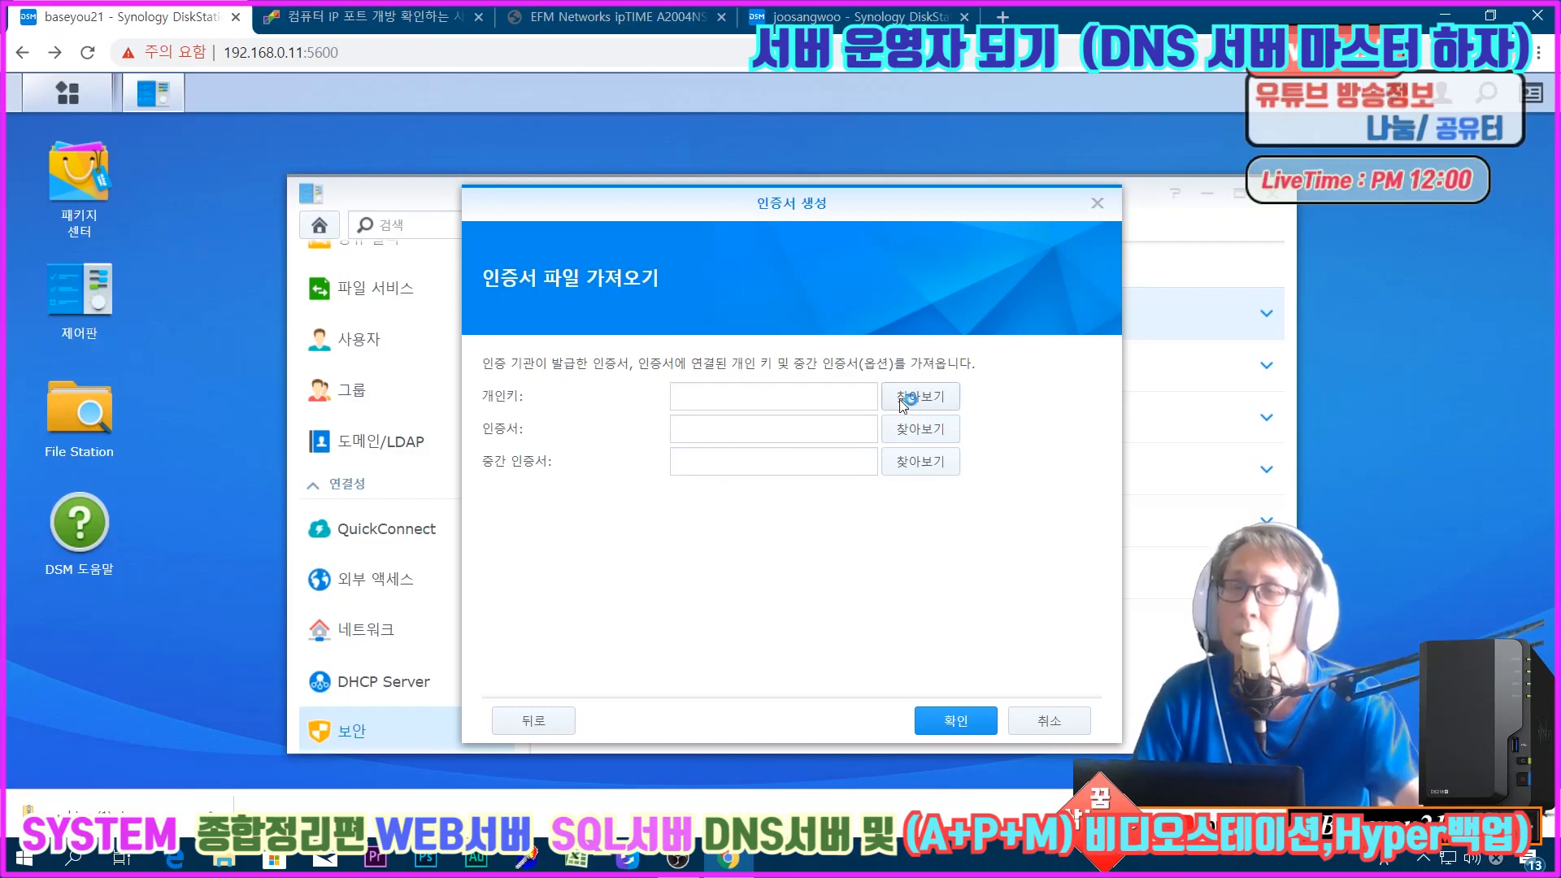
{"action": "left_click", "coordinate": [296, 49]}
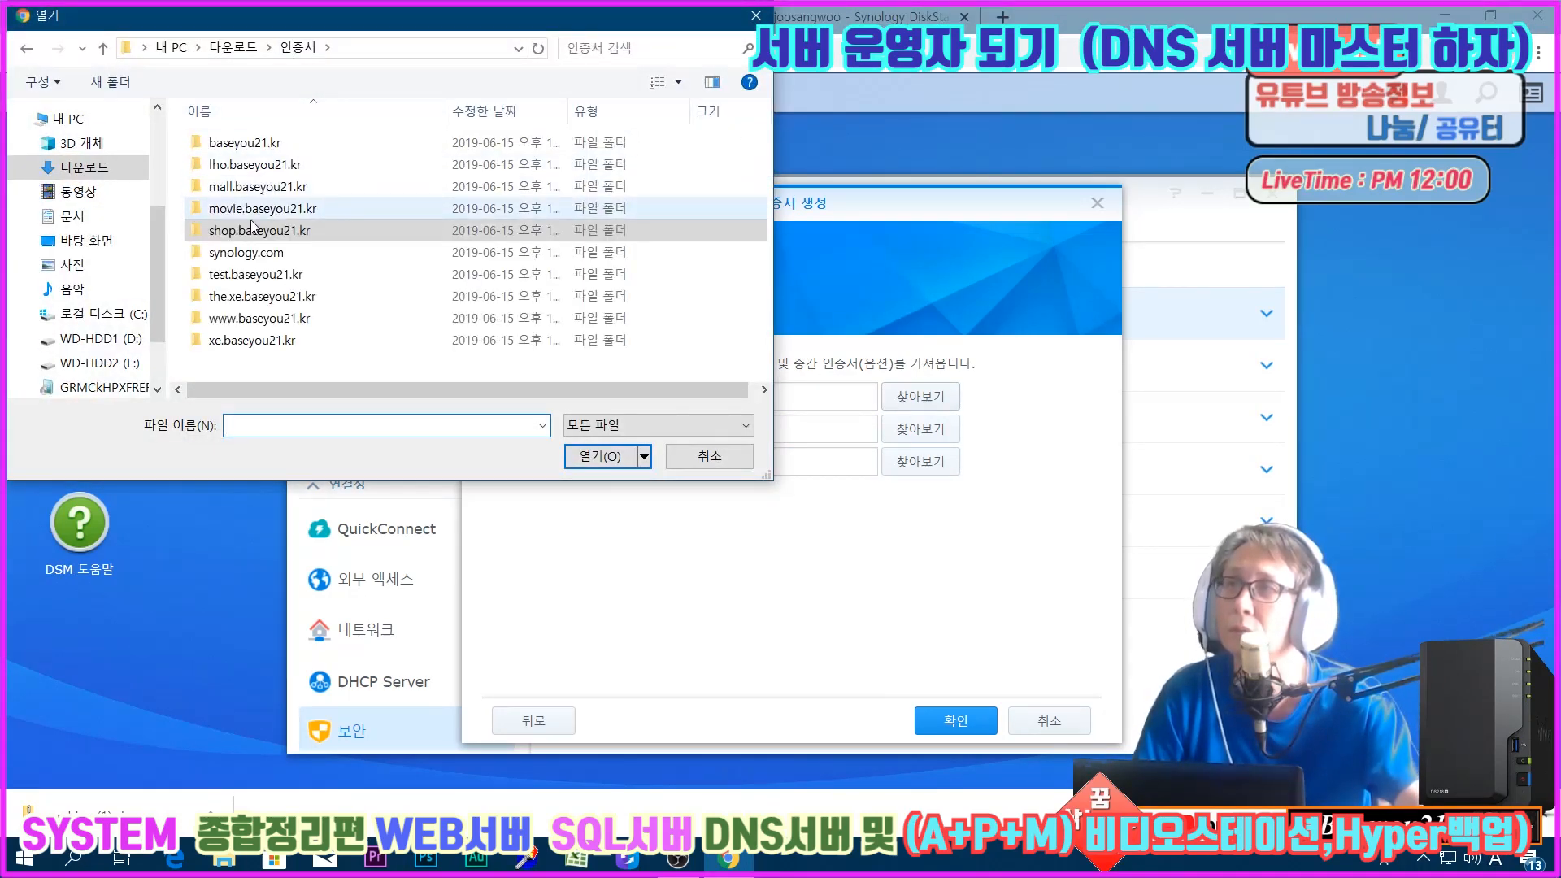
{"action": "double_click", "coordinate": [243, 276]}
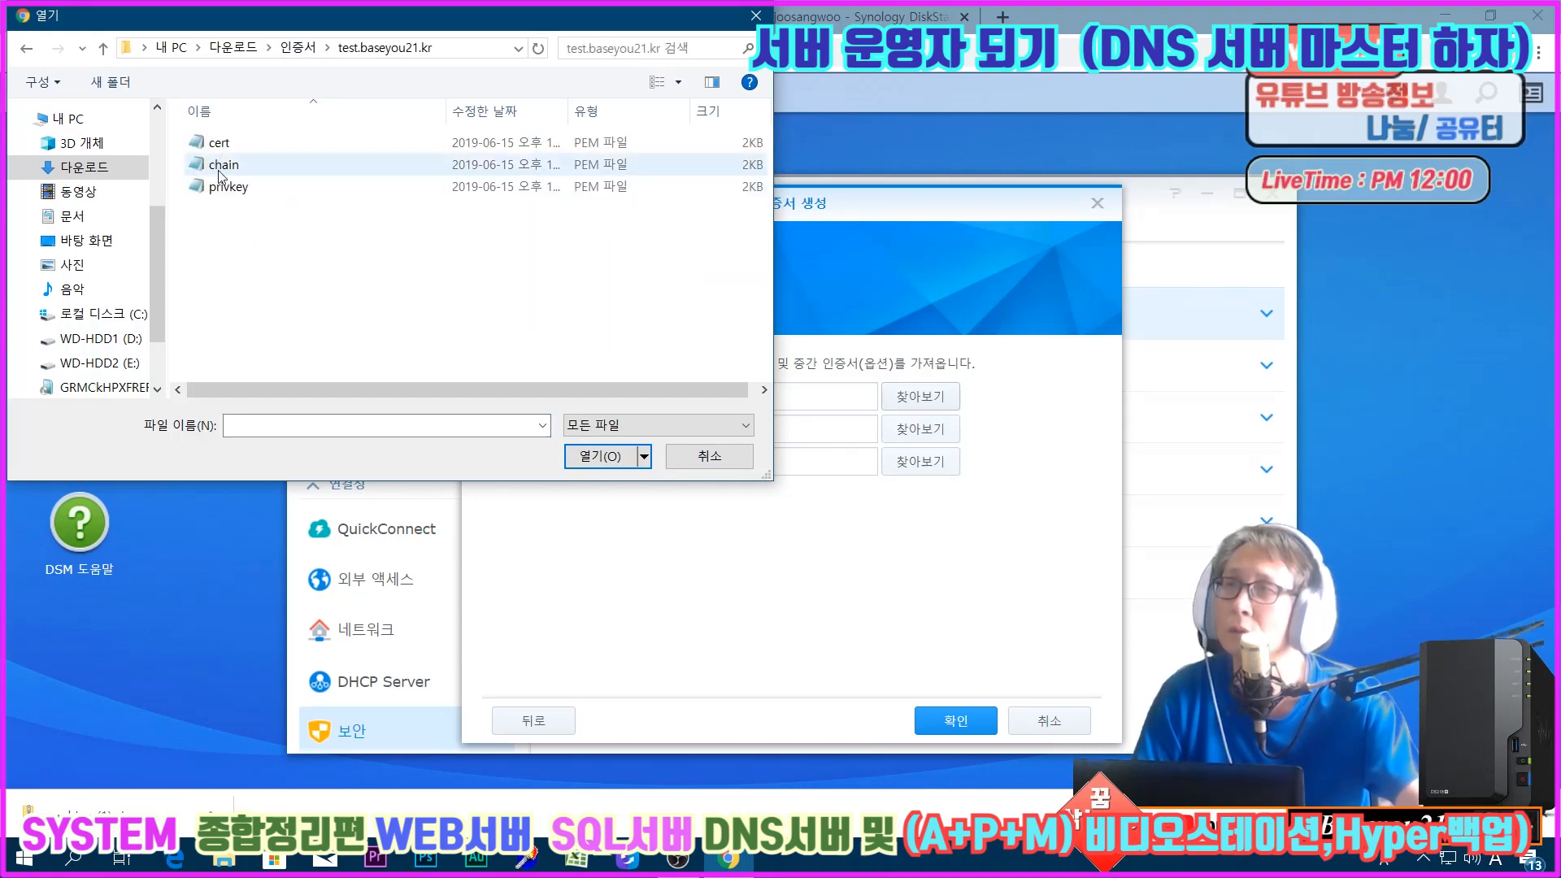
{"action": "double_click", "coordinate": [218, 189]}
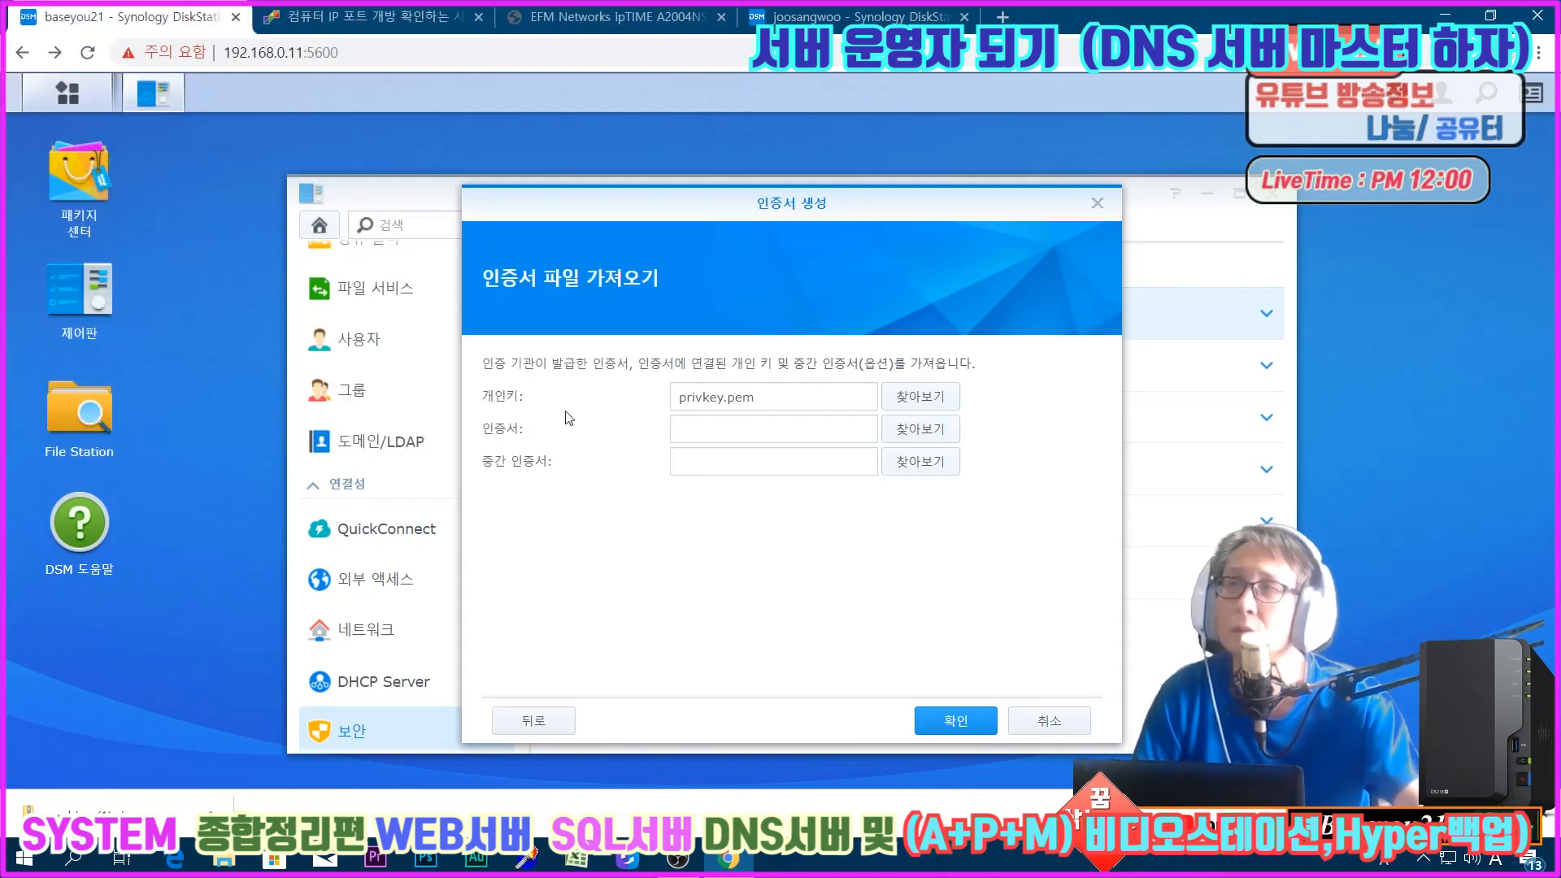
{"action": "left_click", "coordinate": [913, 443]}
{"action": "double_click", "coordinate": [219, 143]}
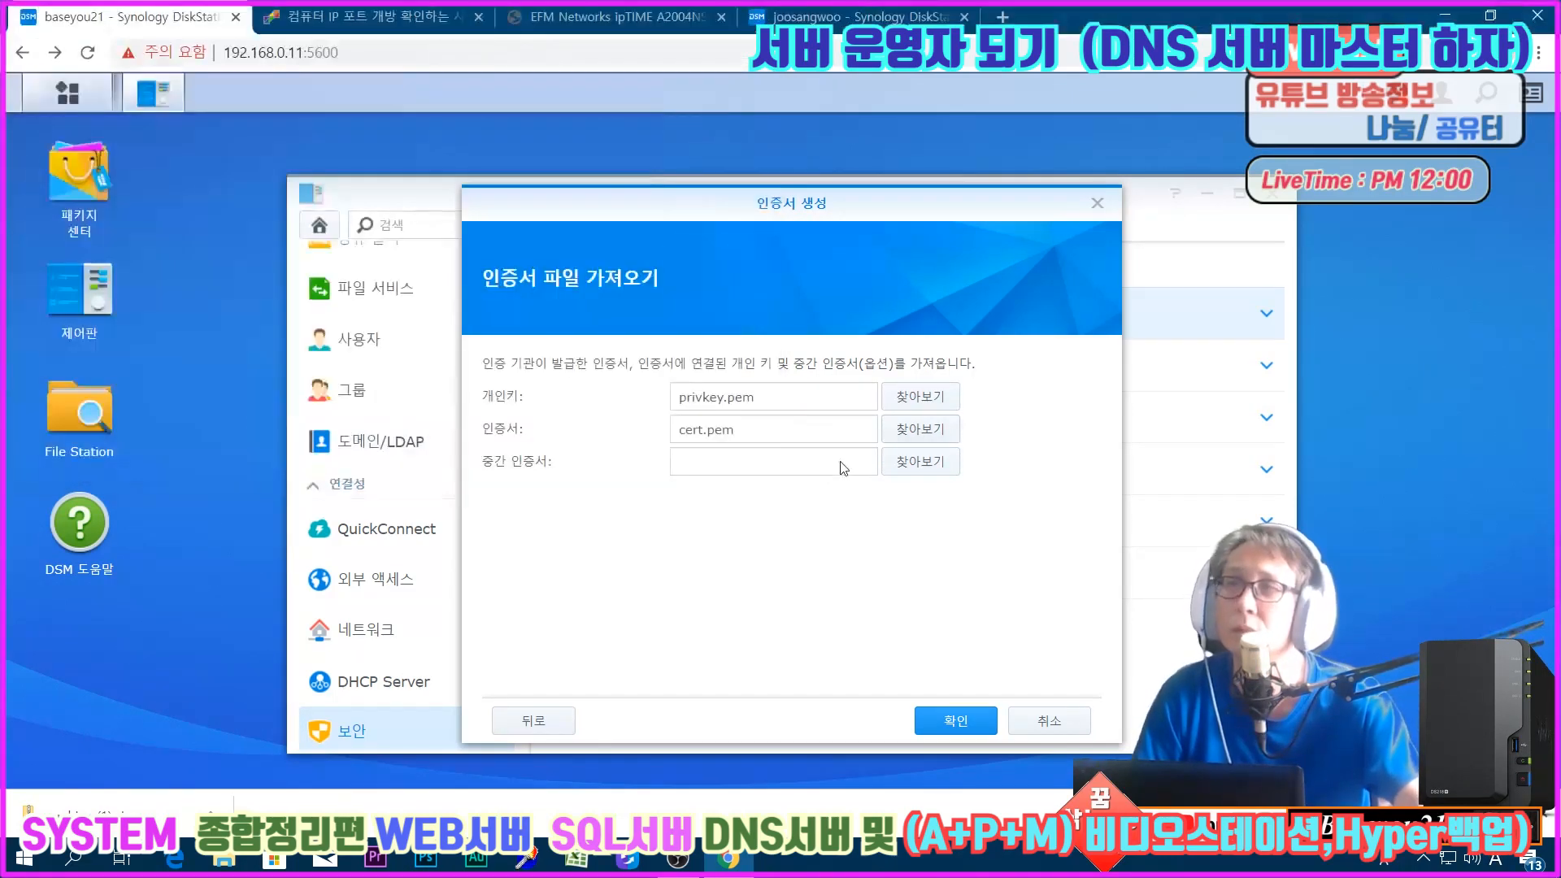
{"action": "left_click", "coordinate": [911, 463]}
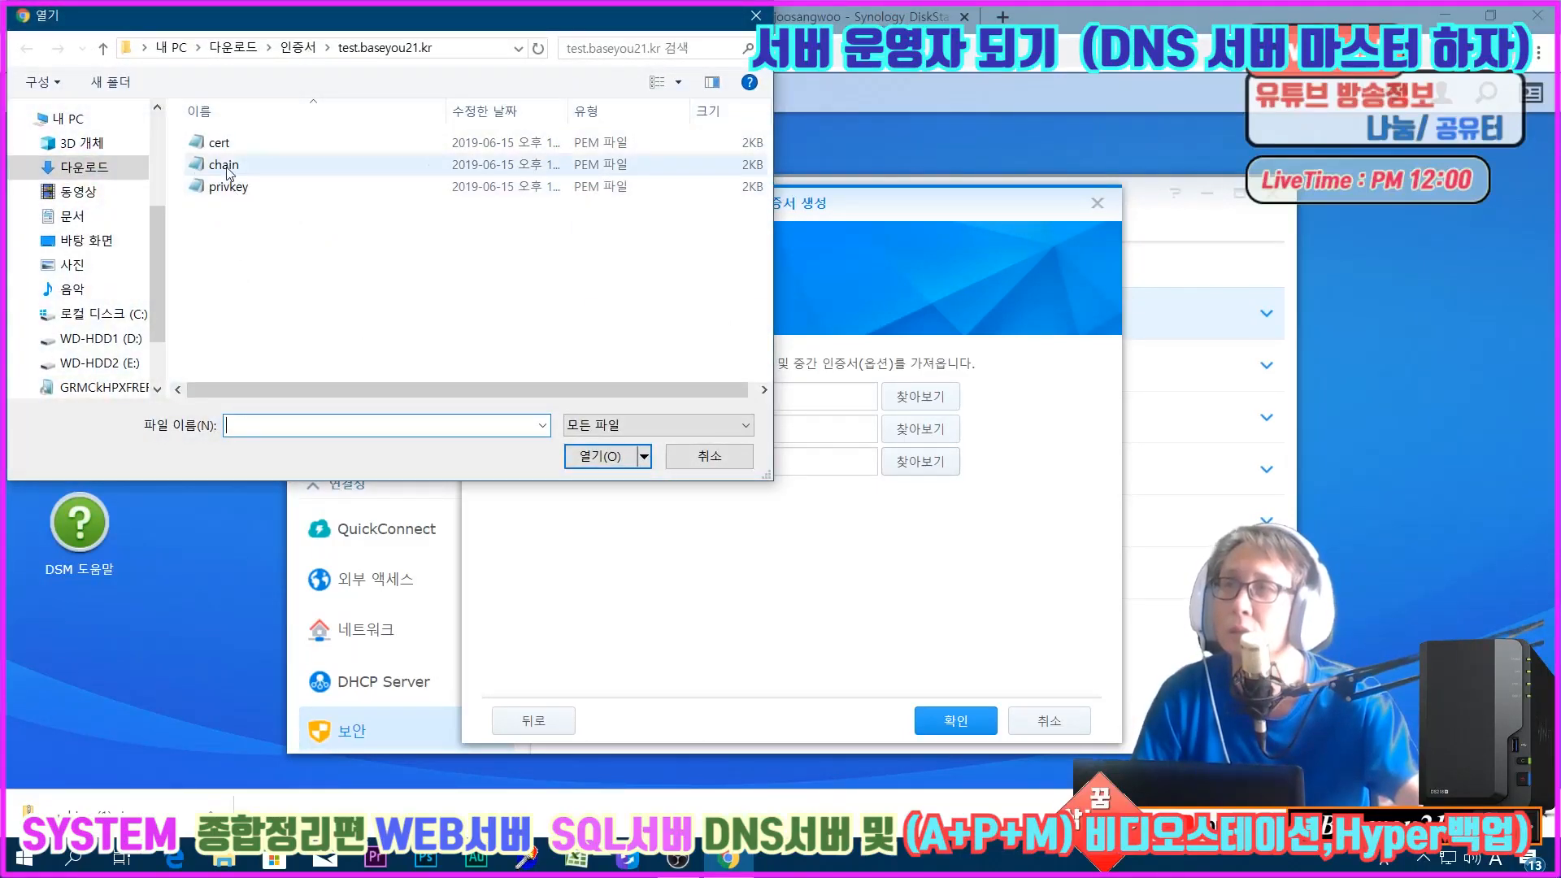
{"action": "double_click", "coordinate": [223, 165]}
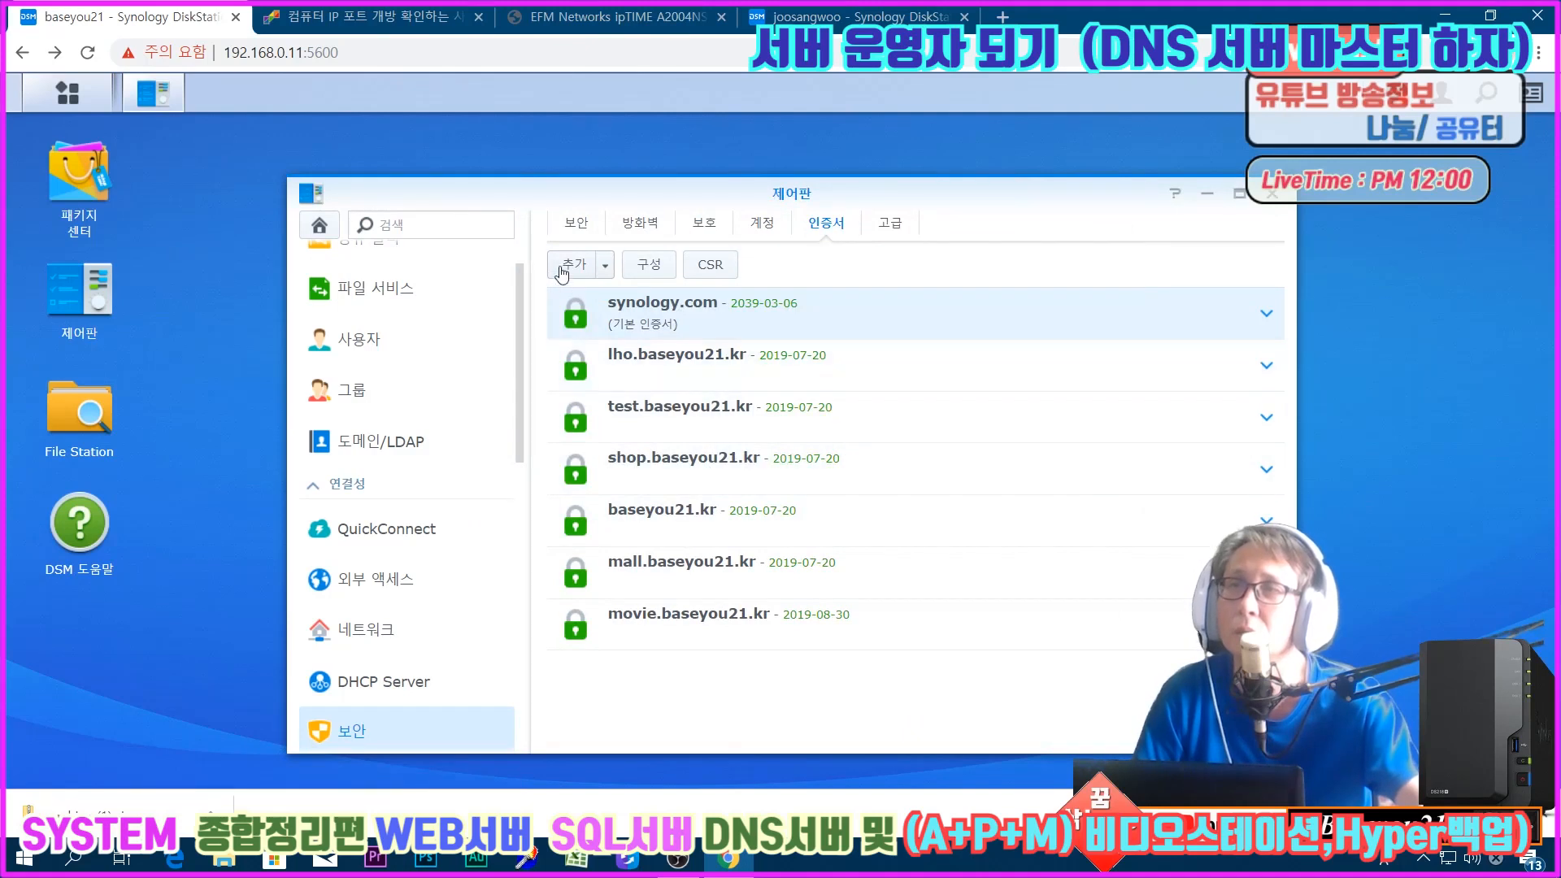
Step: Import the the.xe.baseyou21.kr certificate from its privkey, cert and chain files
{"action": "left_click", "coordinate": [560, 269]}
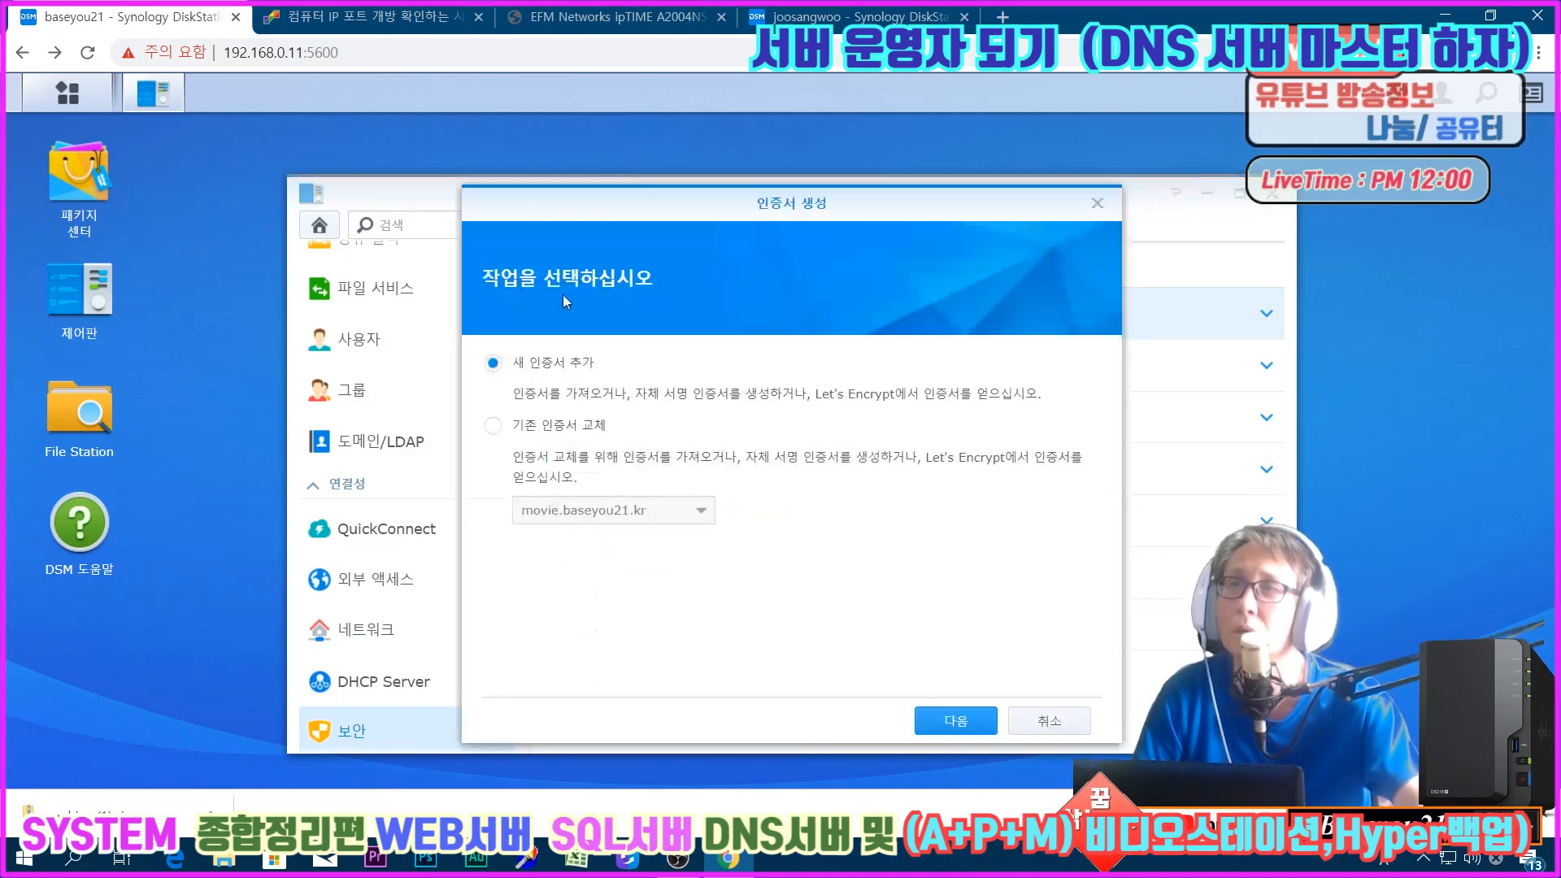
{"action": "left_click", "coordinate": [955, 720]}
{"action": "left_click", "coordinate": [955, 720]}
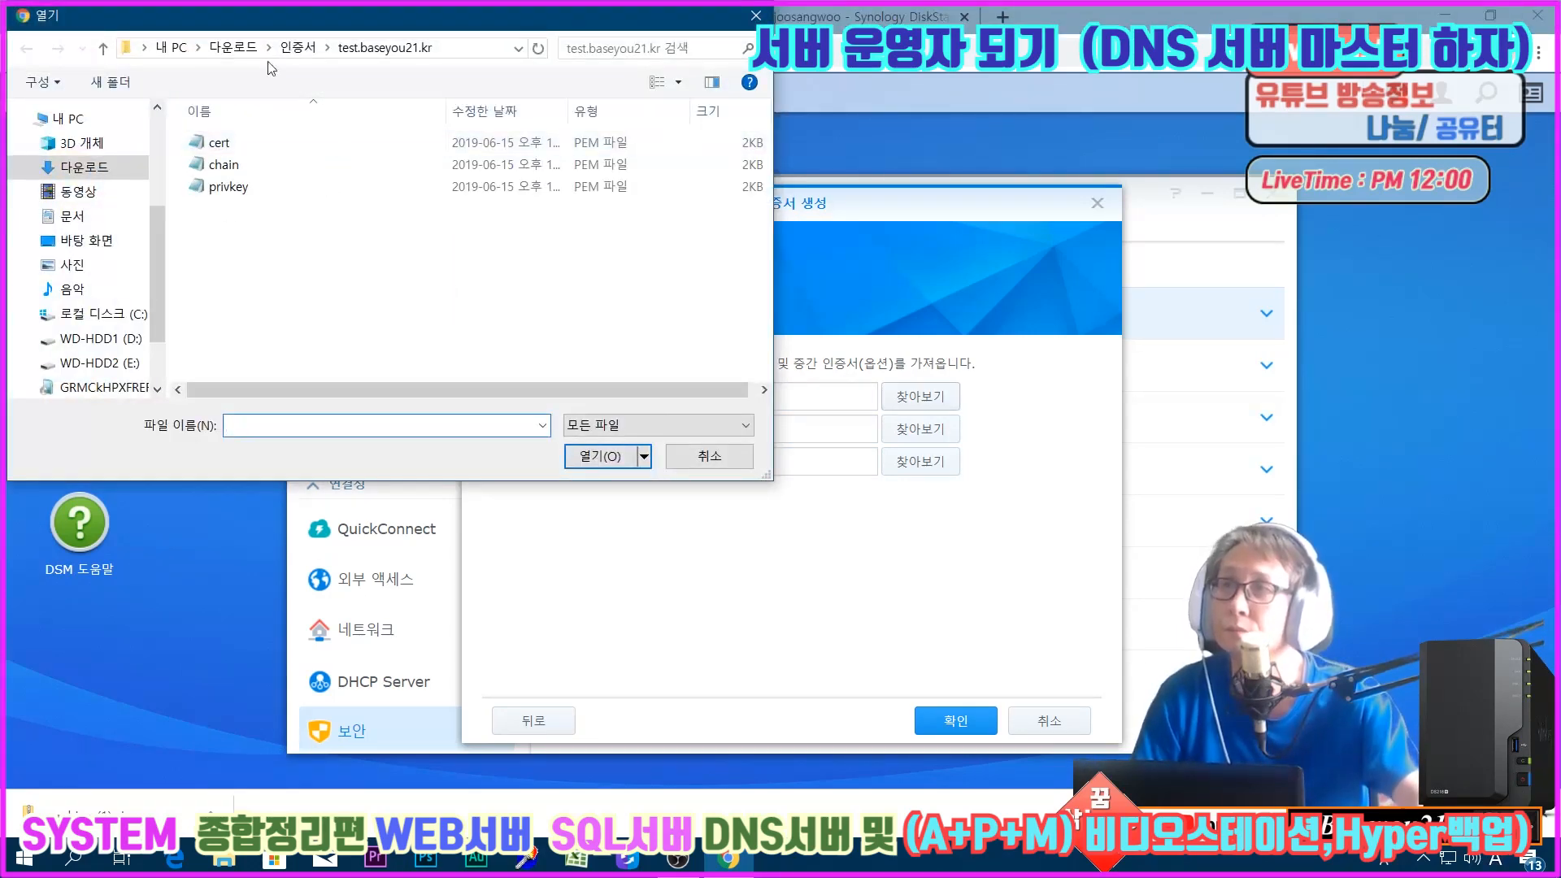
{"action": "left_click", "coordinate": [300, 50]}
{"action": "double_click", "coordinate": [229, 298]}
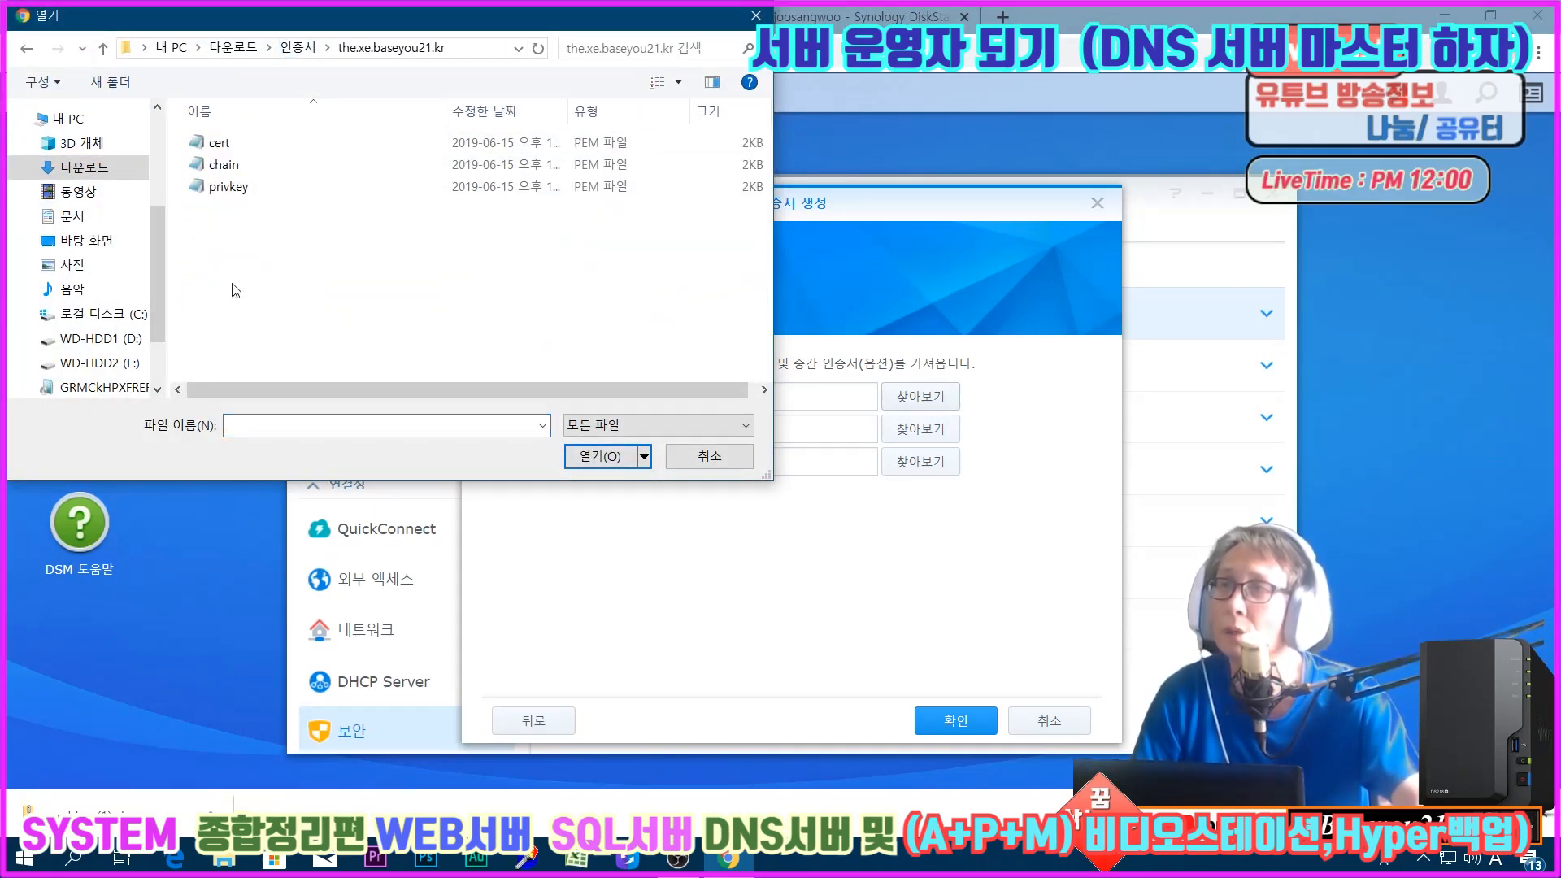
{"action": "double_click", "coordinate": [220, 187]}
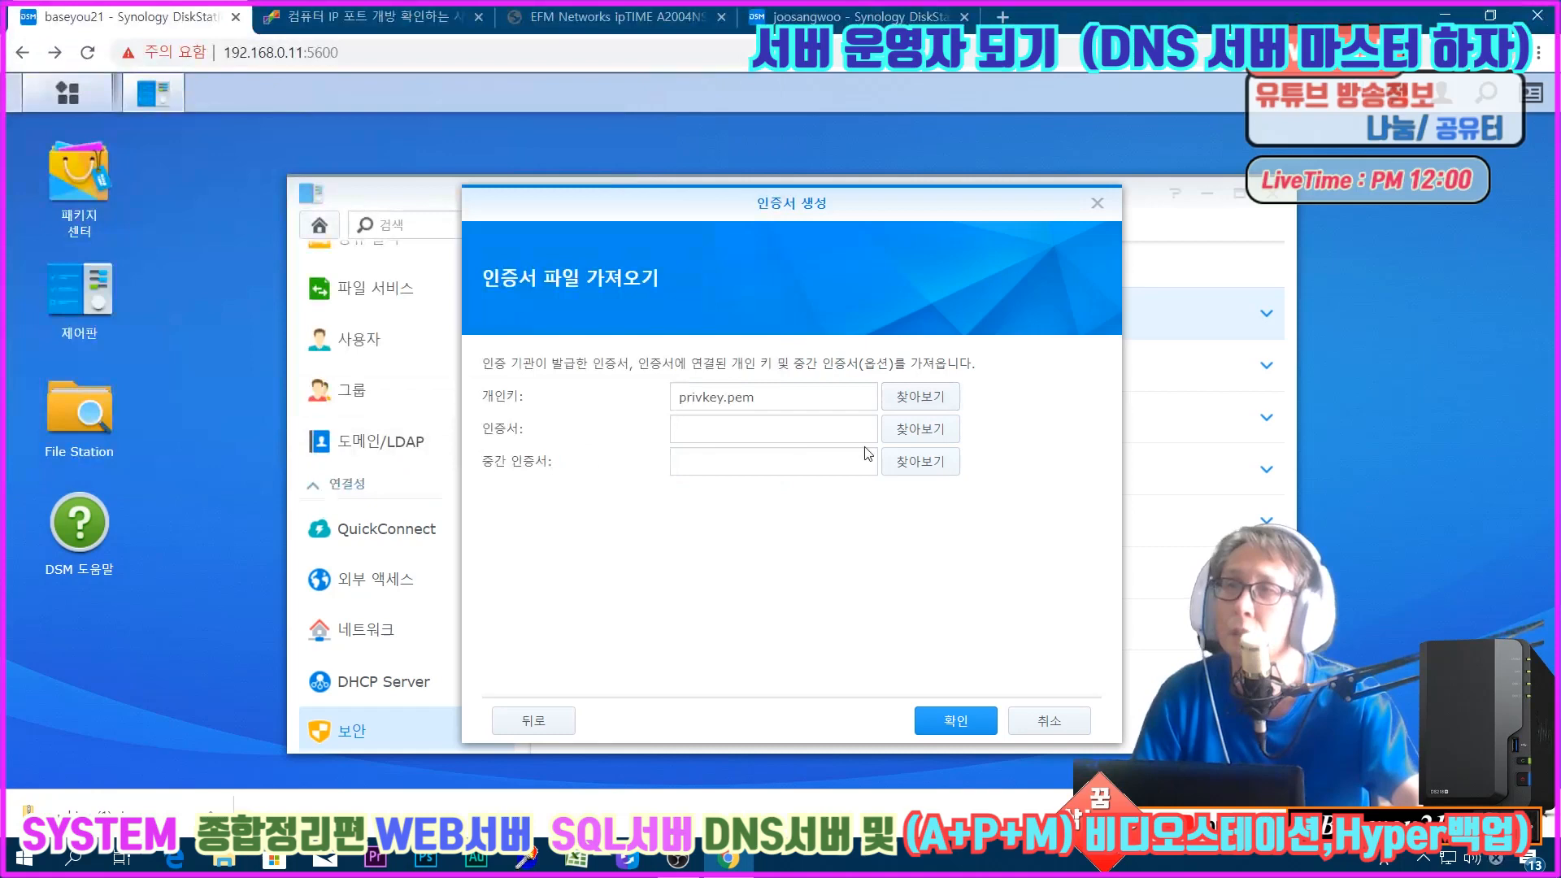
{"action": "left_click", "coordinate": [920, 428]}
{"action": "double_click", "coordinate": [231, 138]}
{"action": "left_click", "coordinate": [919, 461]}
{"action": "double_click", "coordinate": [224, 164]}
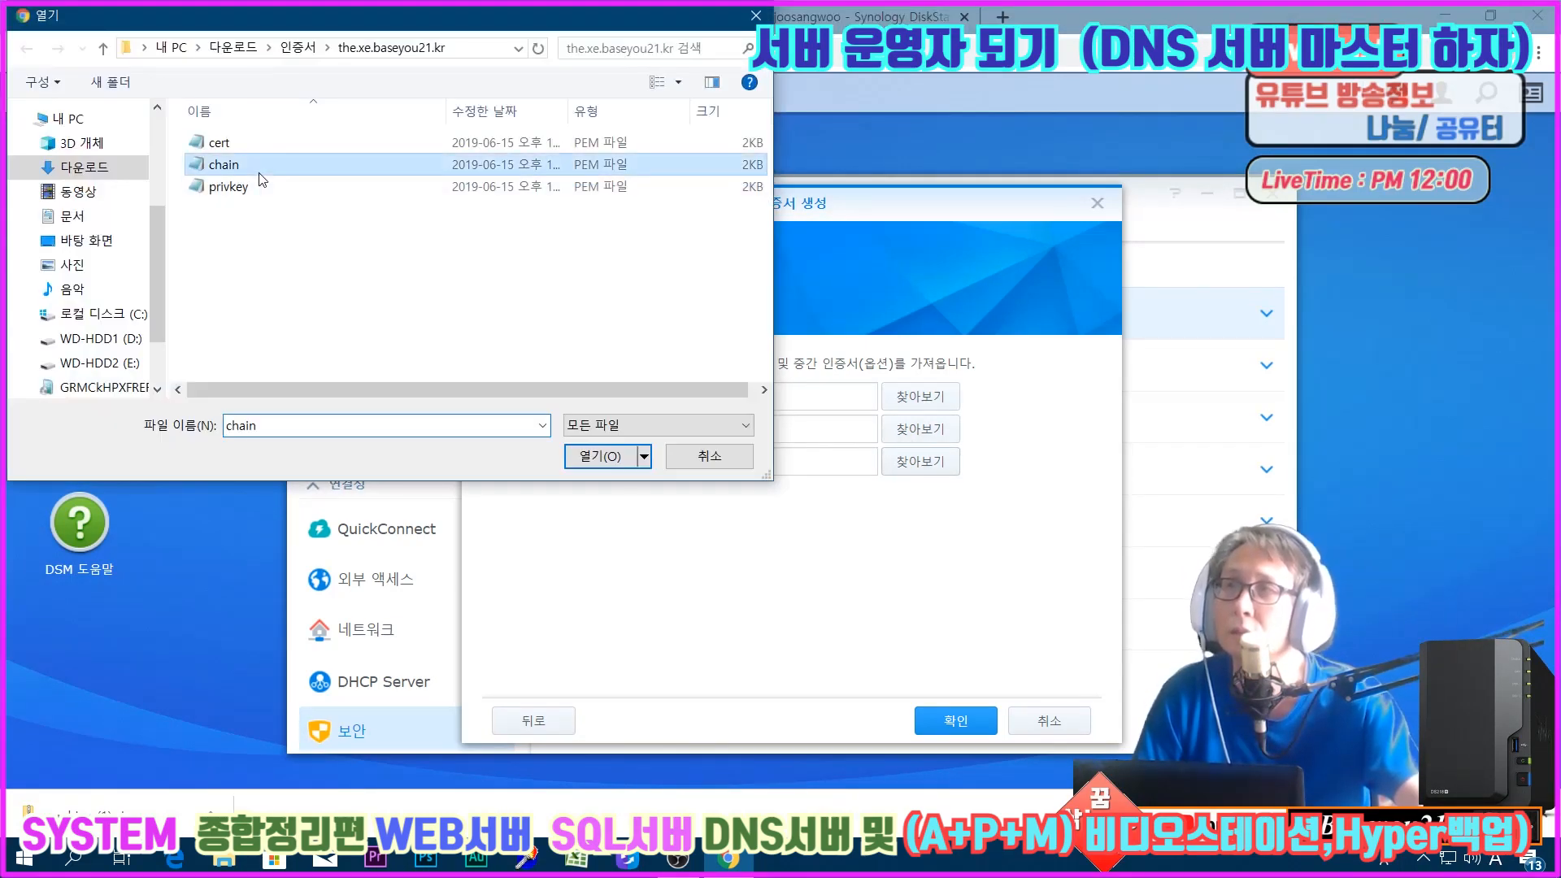
{"action": "left_click", "coordinate": [938, 711]}
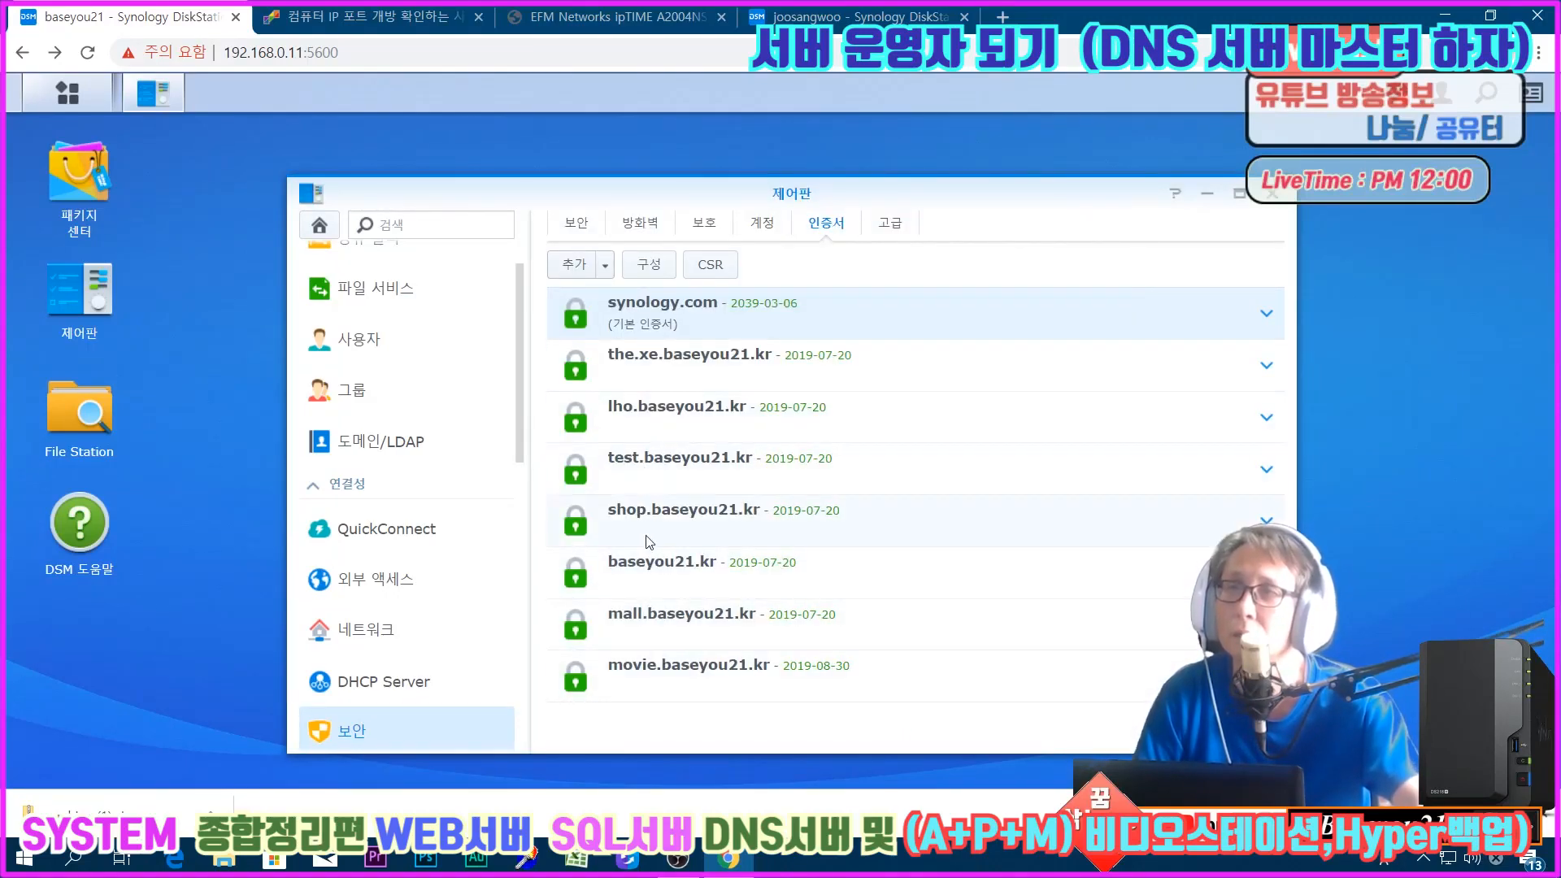
{"action": "left_click", "coordinate": [574, 271]}
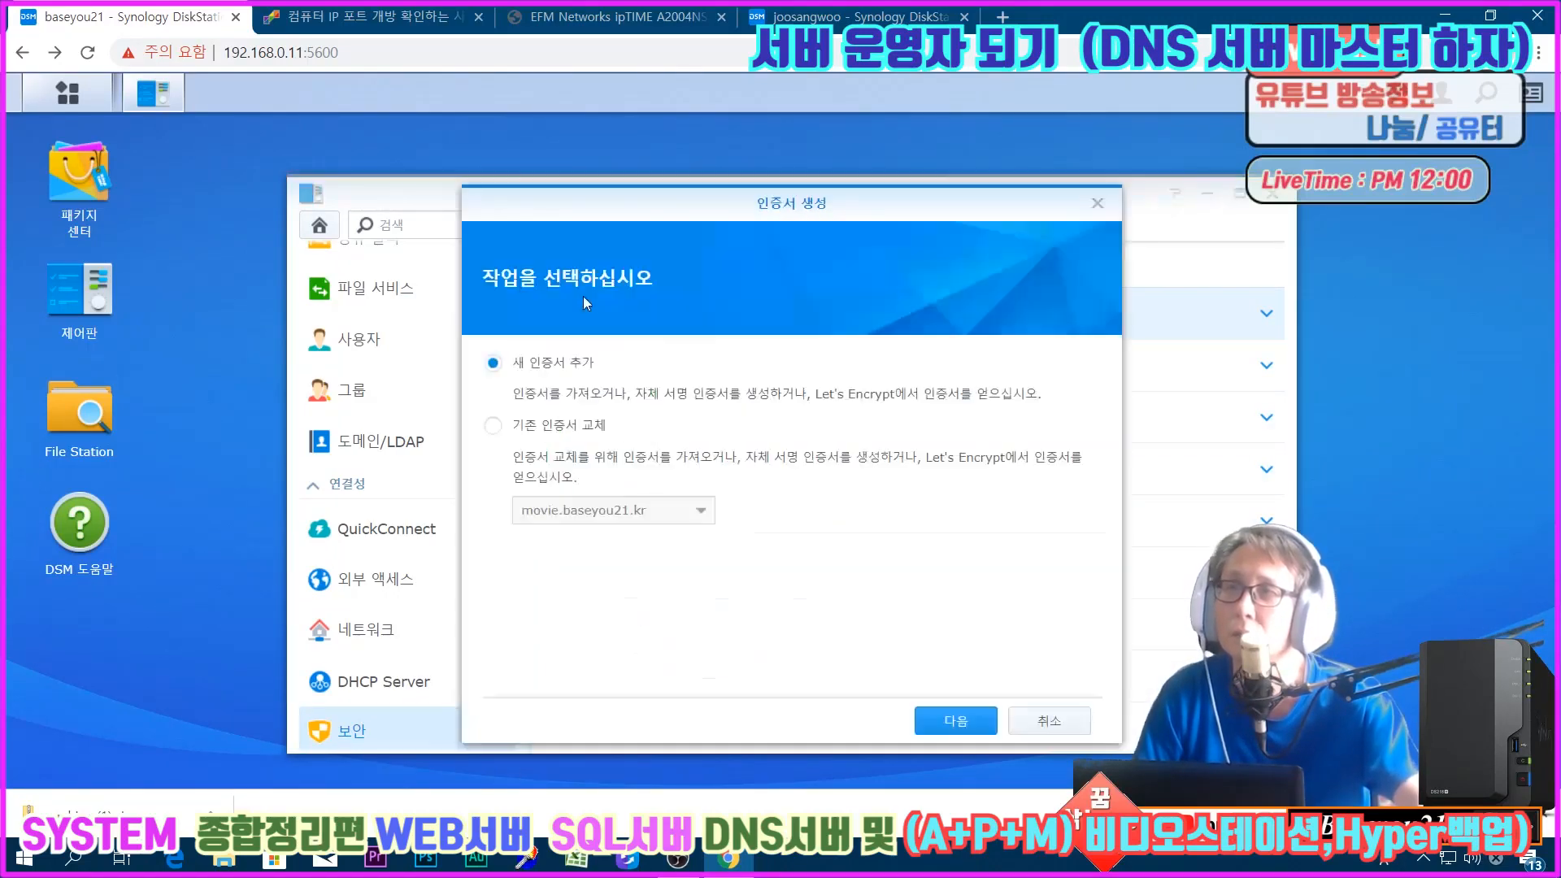
{"action": "left_click", "coordinate": [949, 727]}
{"action": "left_click", "coordinate": [949, 728]}
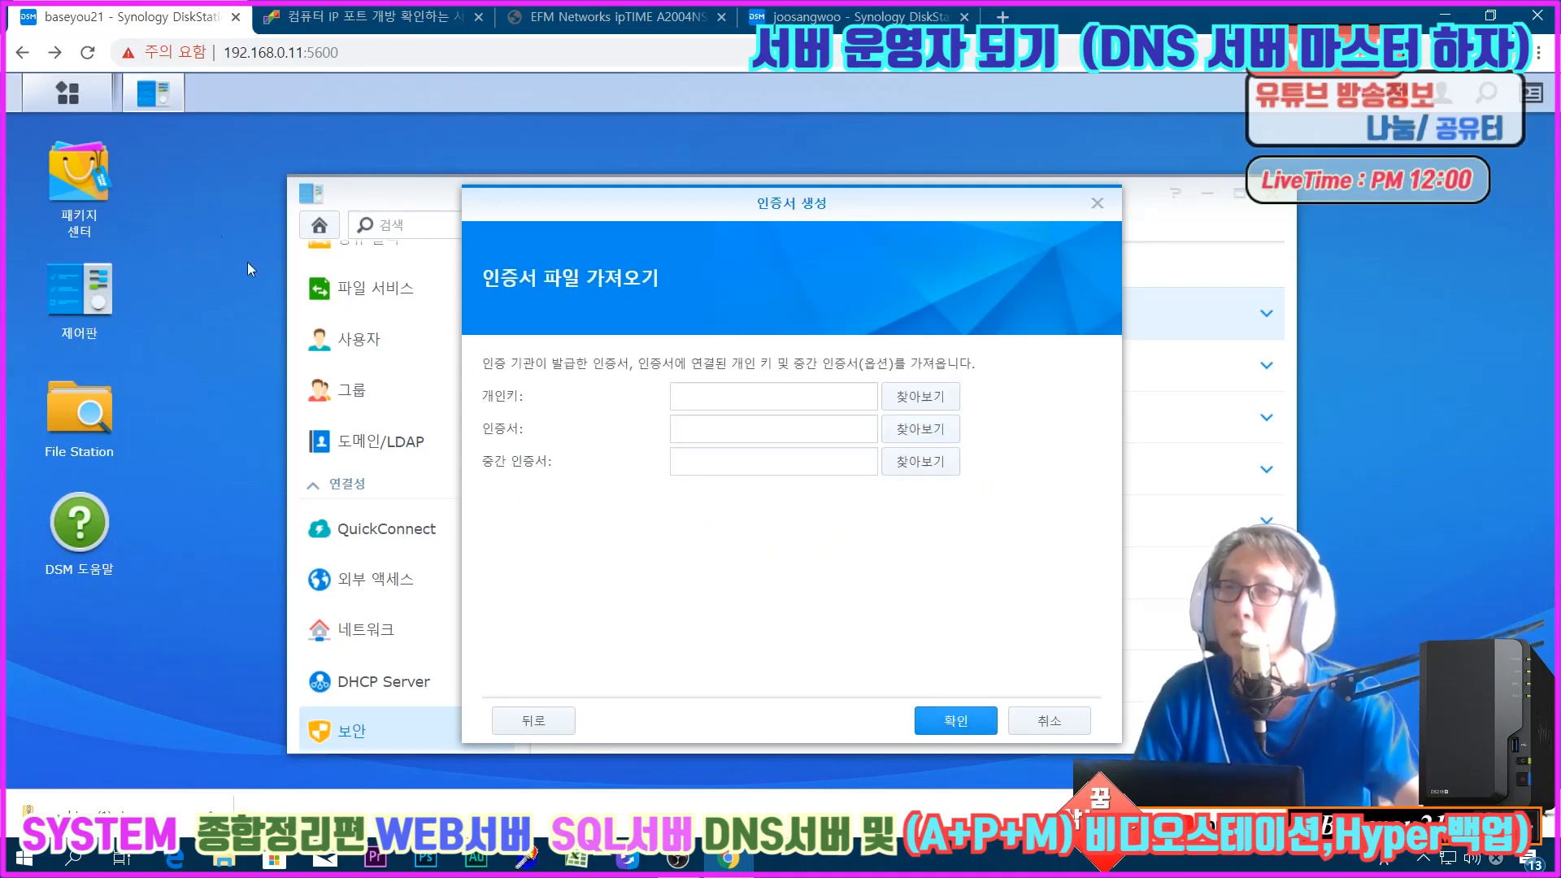
{"action": "left_click", "coordinate": [903, 398]}
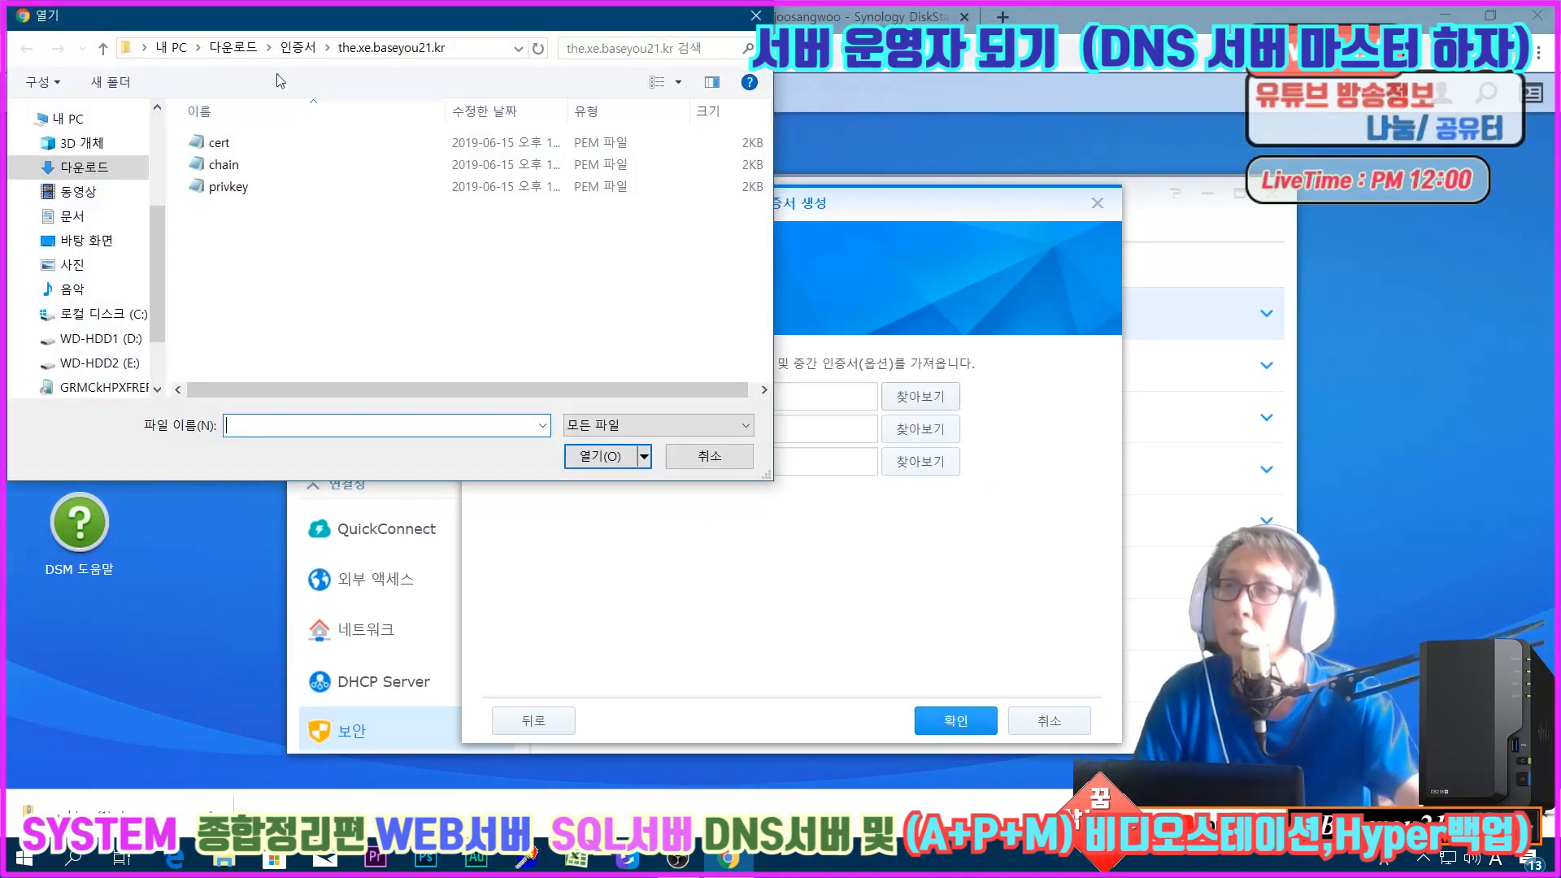
{"action": "left_click", "coordinate": [294, 51]}
{"action": "double_click", "coordinate": [218, 317]}
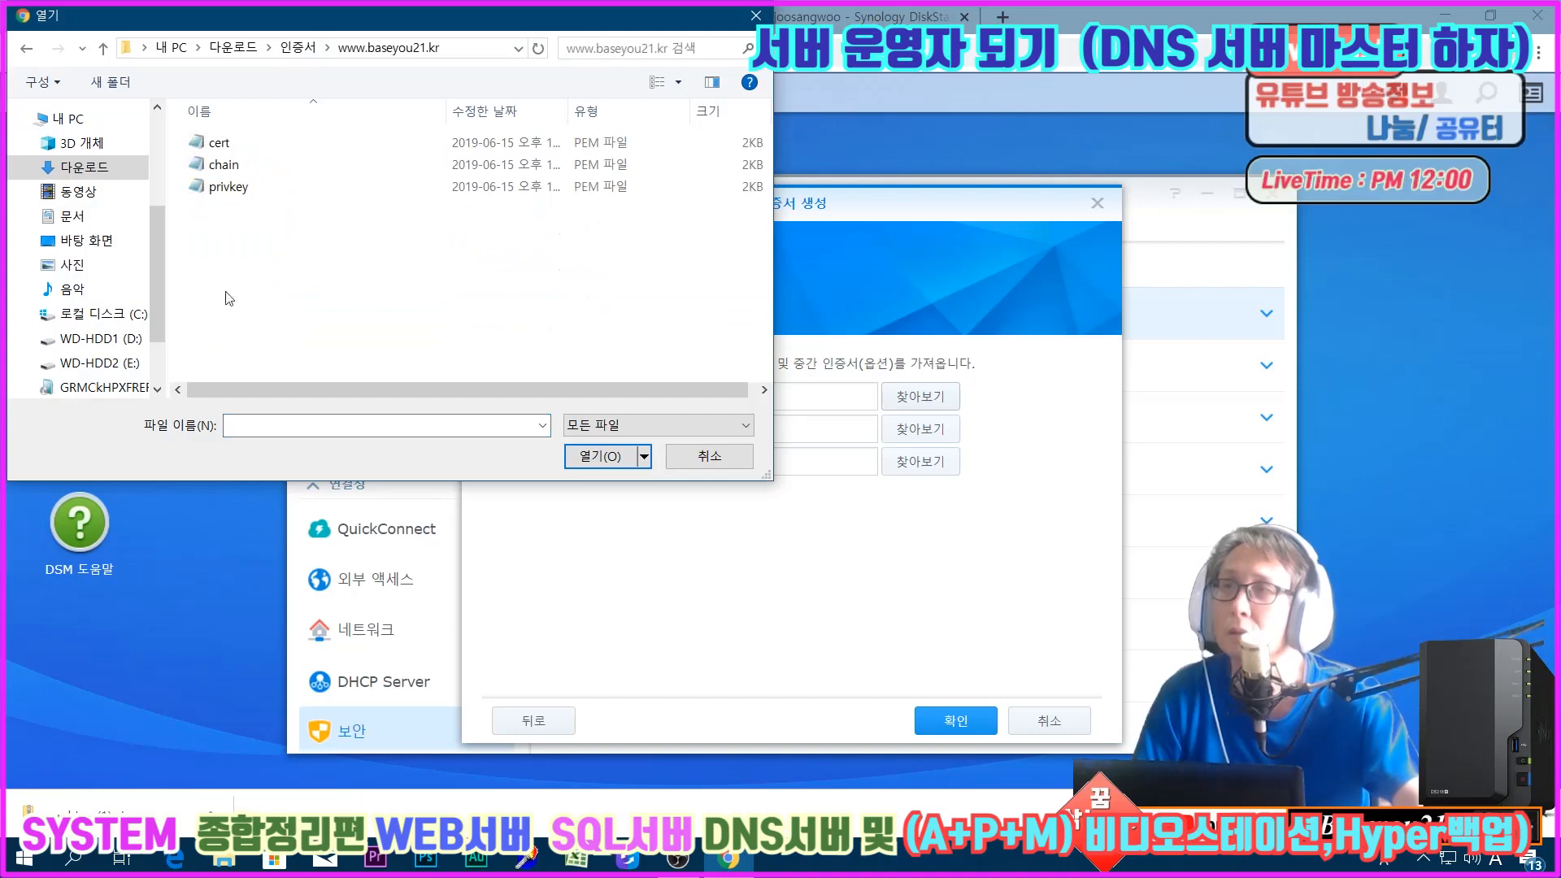
{"action": "left_click", "coordinate": [224, 188]}
{"action": "double_click", "coordinate": [223, 189]}
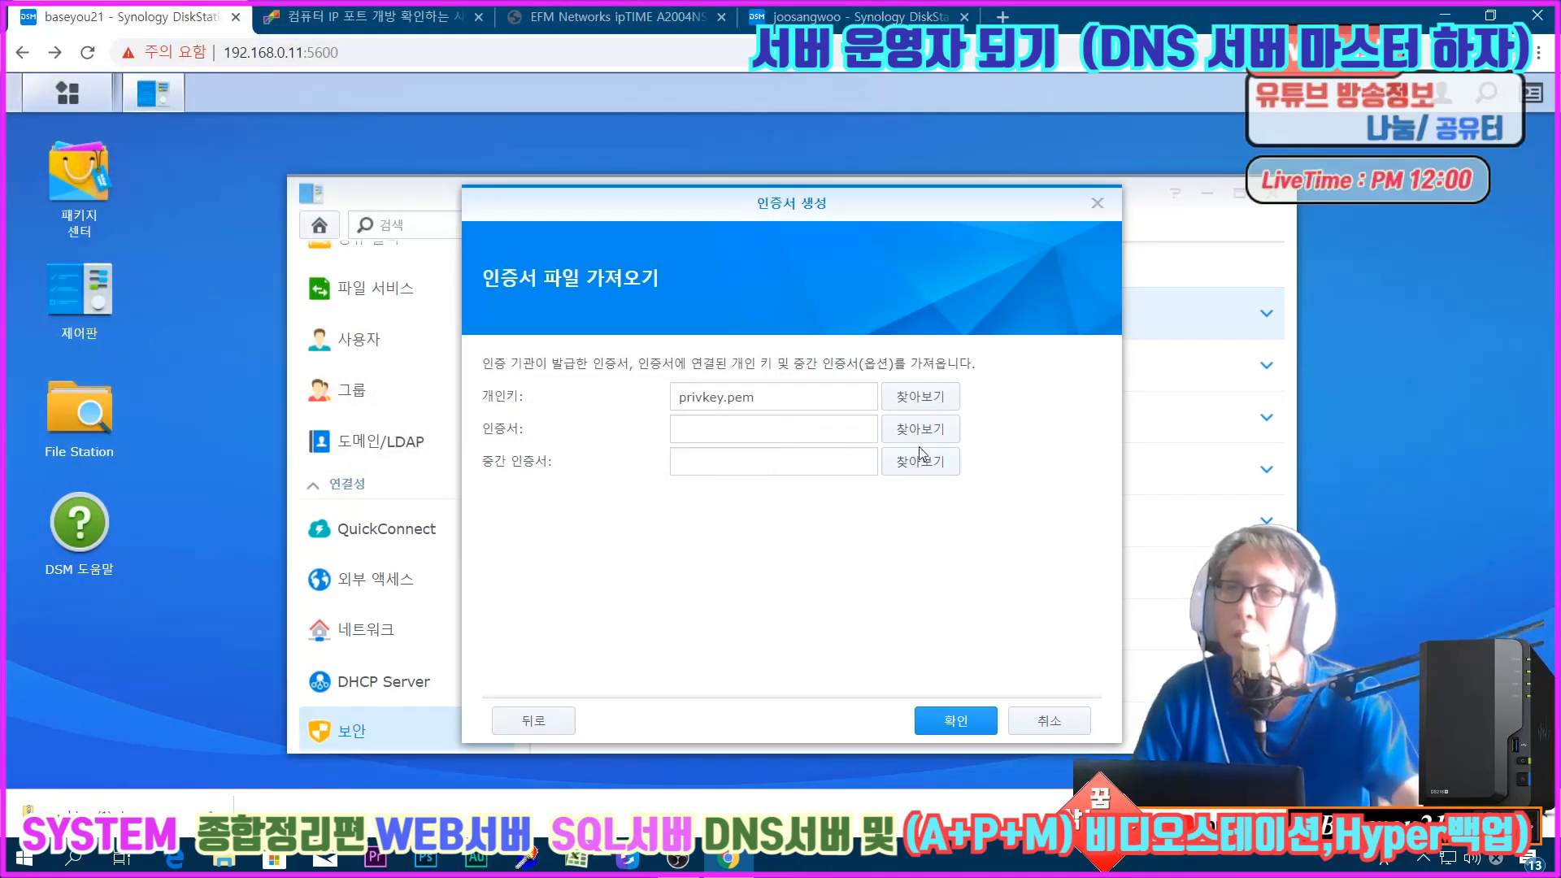
{"action": "left_click", "coordinate": [936, 427]}
{"action": "left_click", "coordinate": [216, 101]}
{"action": "double_click", "coordinate": [216, 100]}
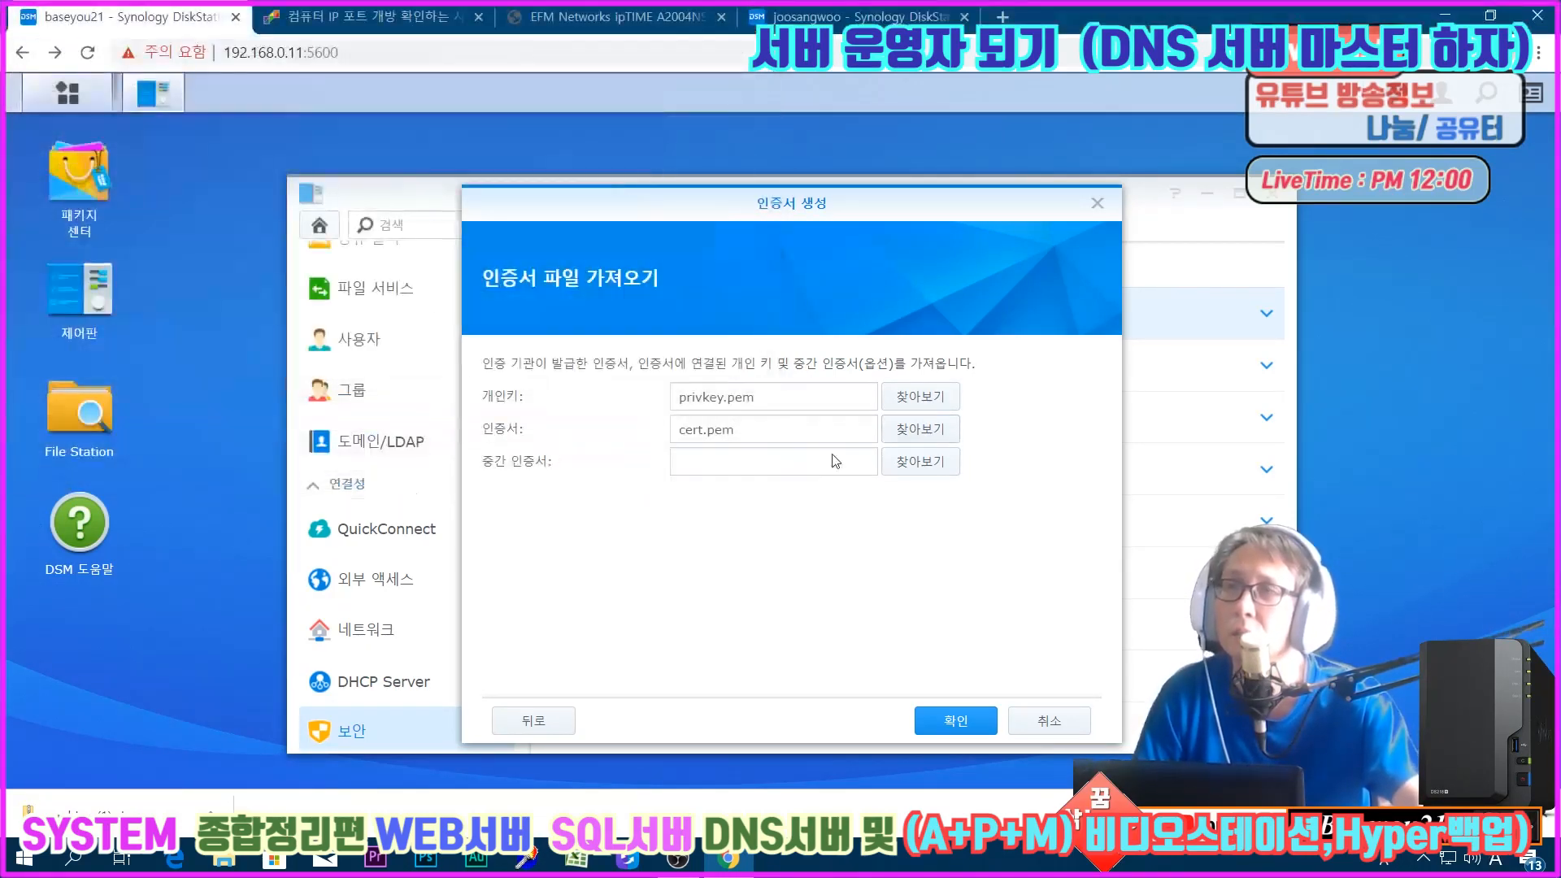
{"action": "left_click", "coordinate": [939, 470]}
{"action": "left_click", "coordinate": [217, 153]}
{"action": "double_click", "coordinate": [217, 154]}
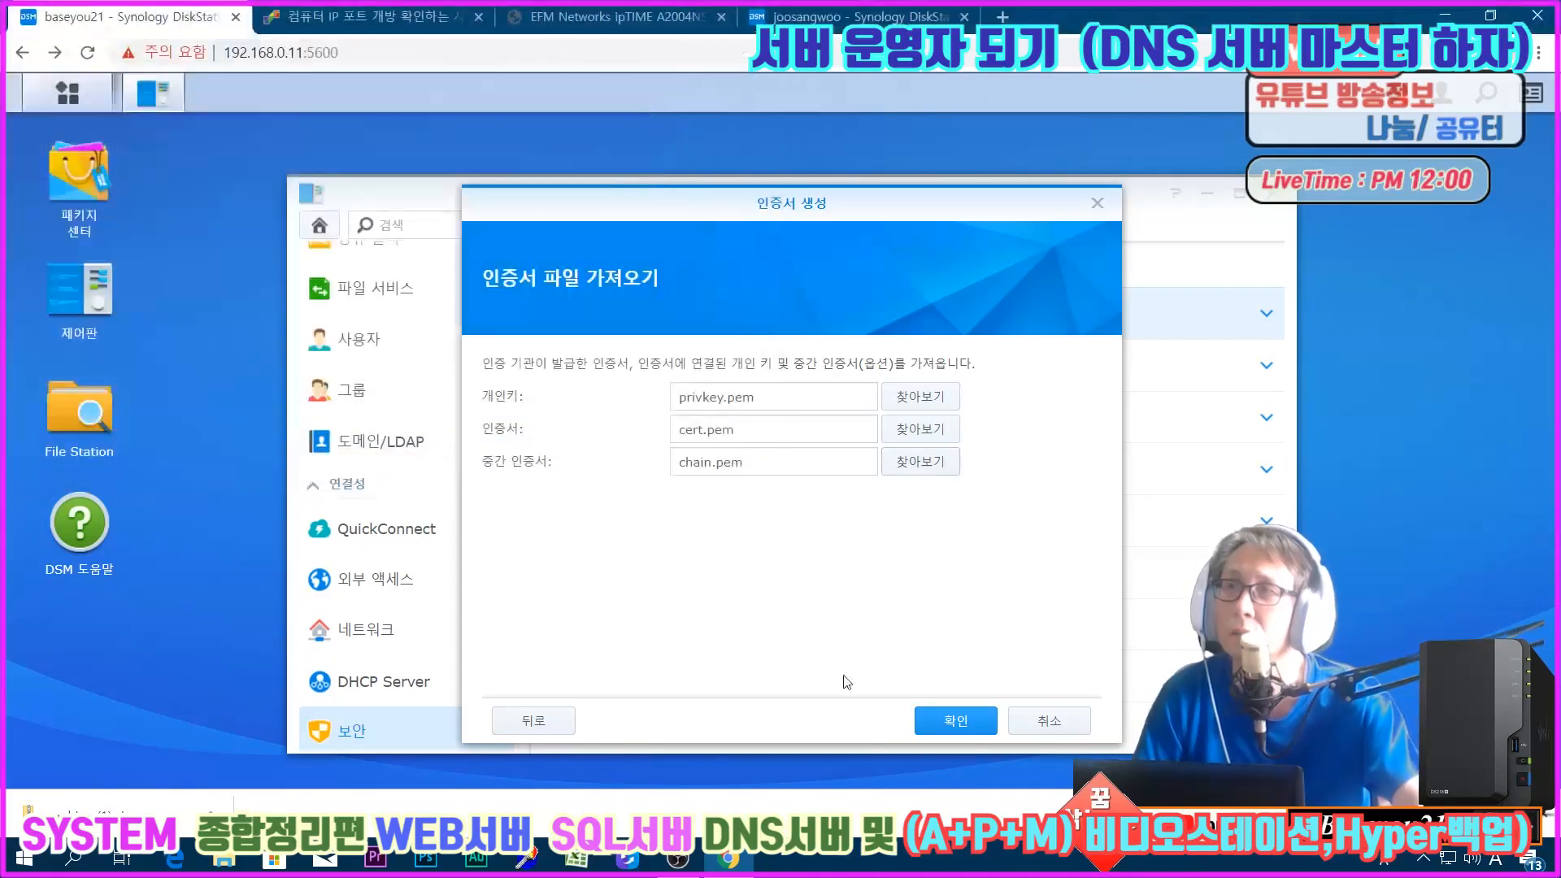
{"action": "left_click", "coordinate": [955, 720]}
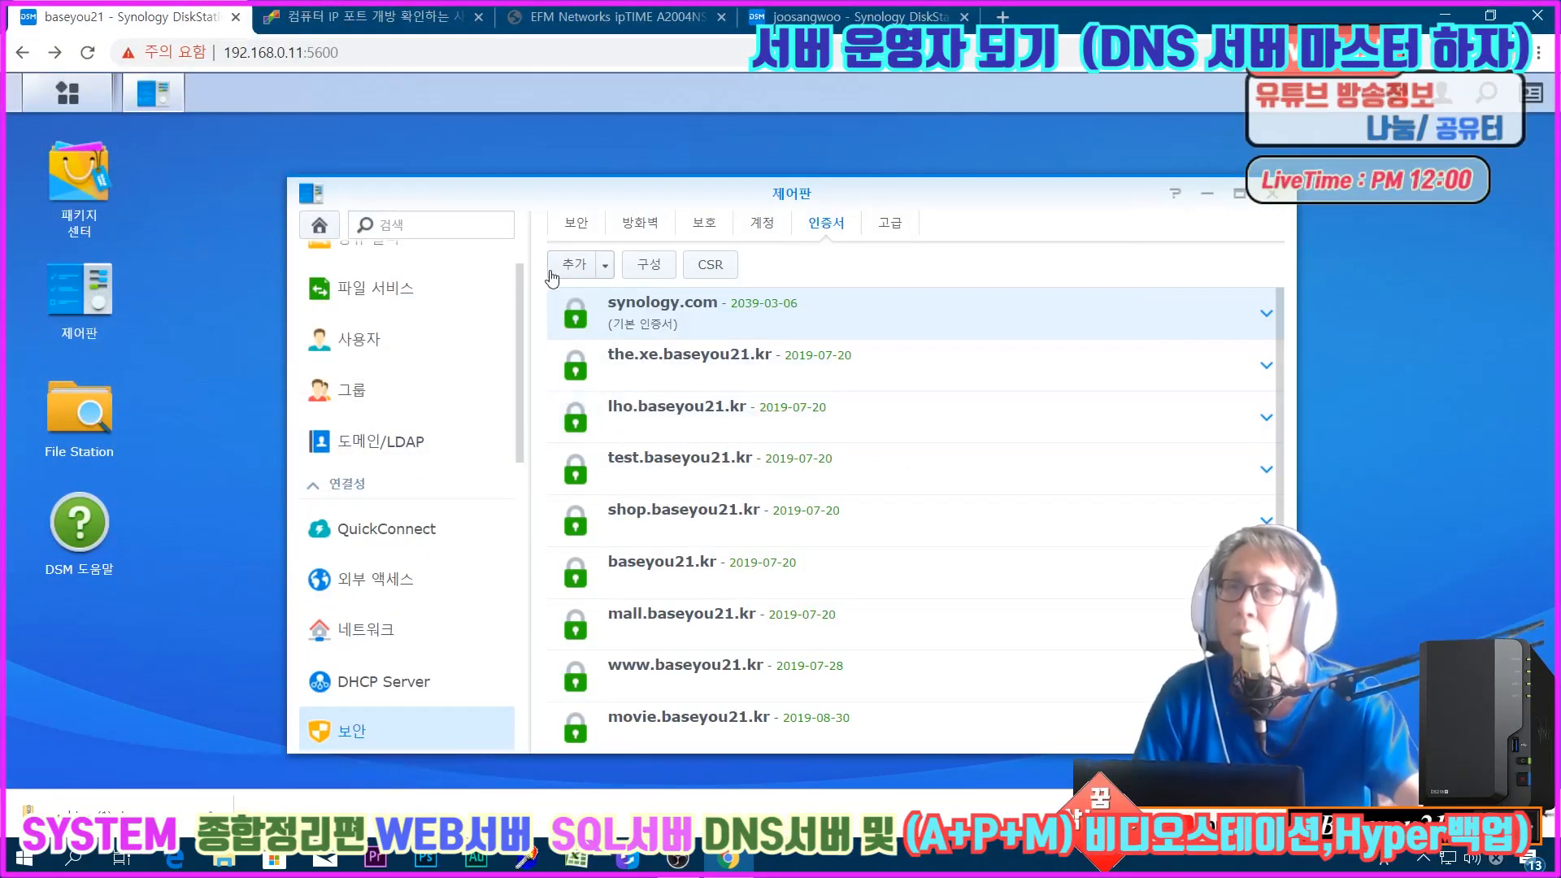
Step: Import privkey.pem, cert.pem and chain.pem from the xe.baseyou21.kr folder as a new certificate
{"action": "left_click", "coordinate": [568, 267]}
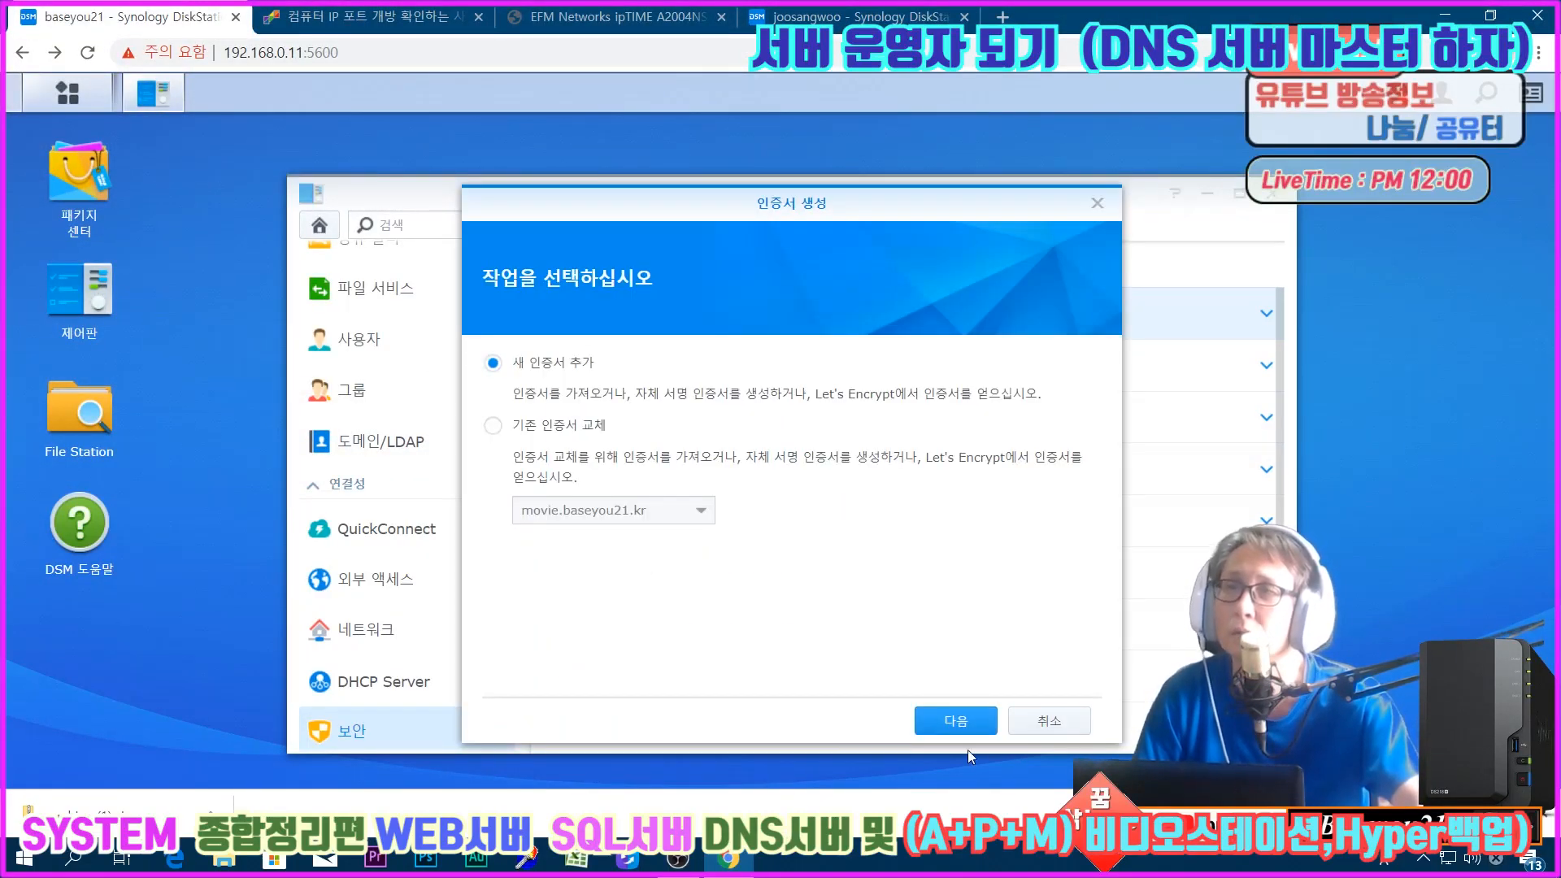
{"action": "left_click", "coordinate": [963, 725]}
{"action": "left_click", "coordinate": [956, 724]}
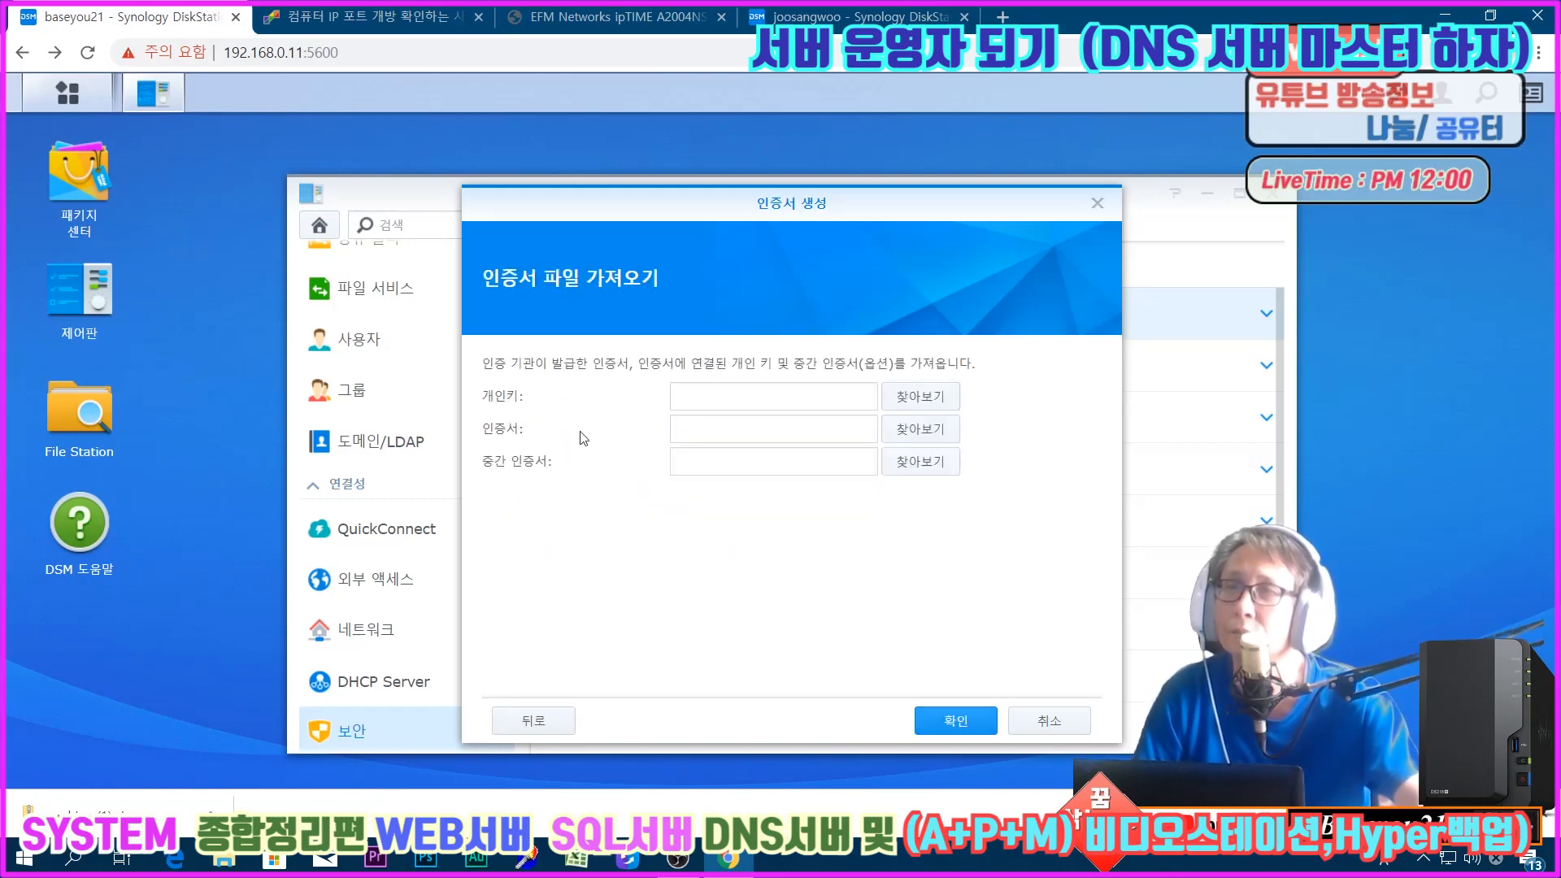
{"action": "left_click", "coordinate": [919, 398]}
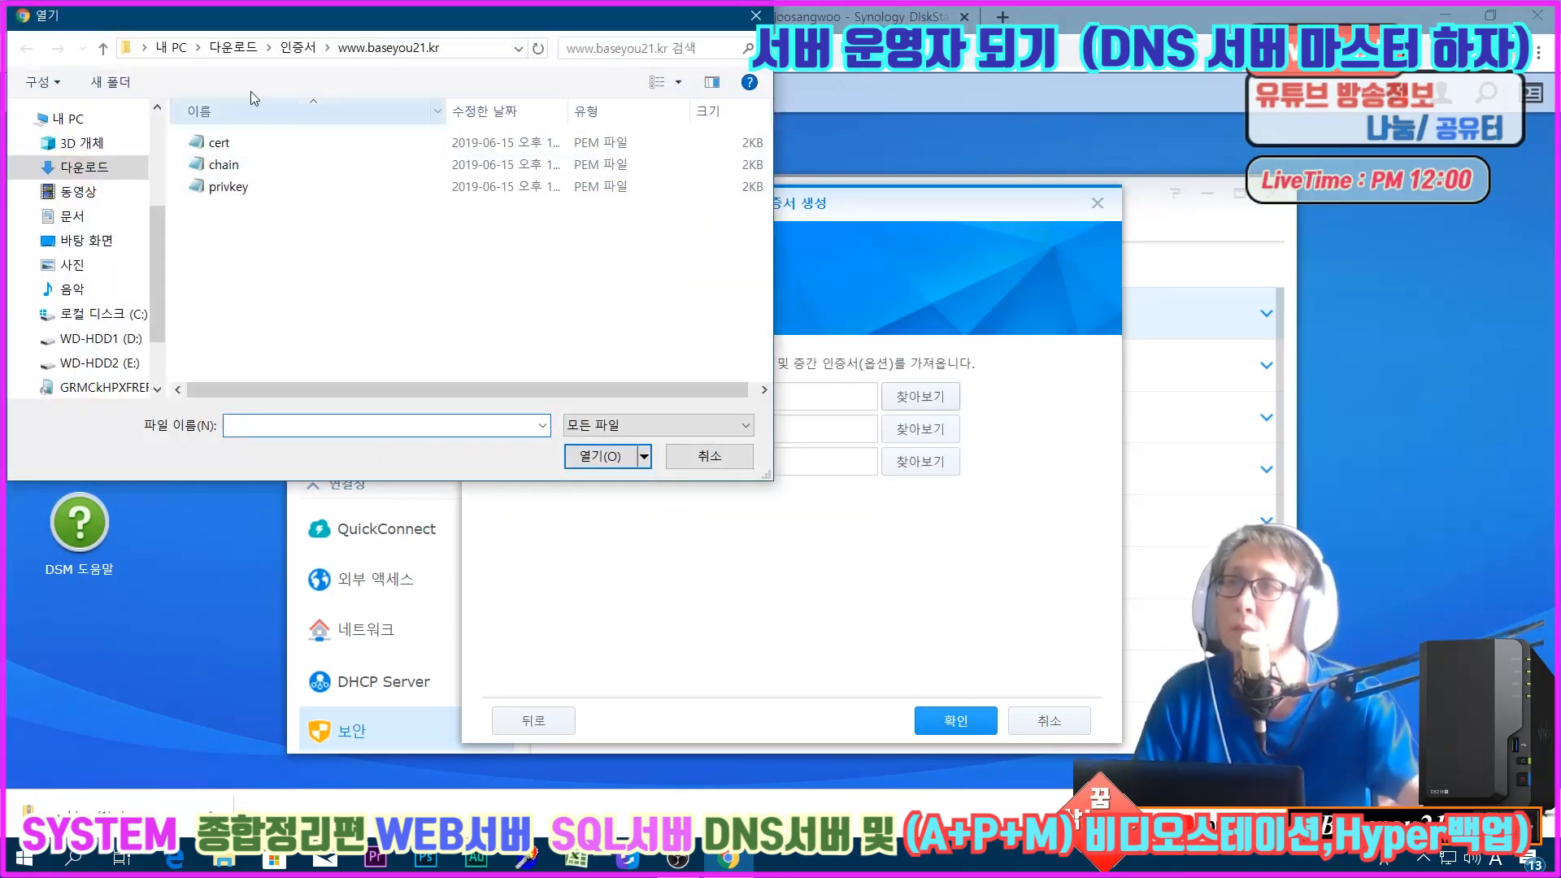
{"action": "left_click", "coordinate": [309, 52]}
{"action": "double_click", "coordinate": [247, 342]}
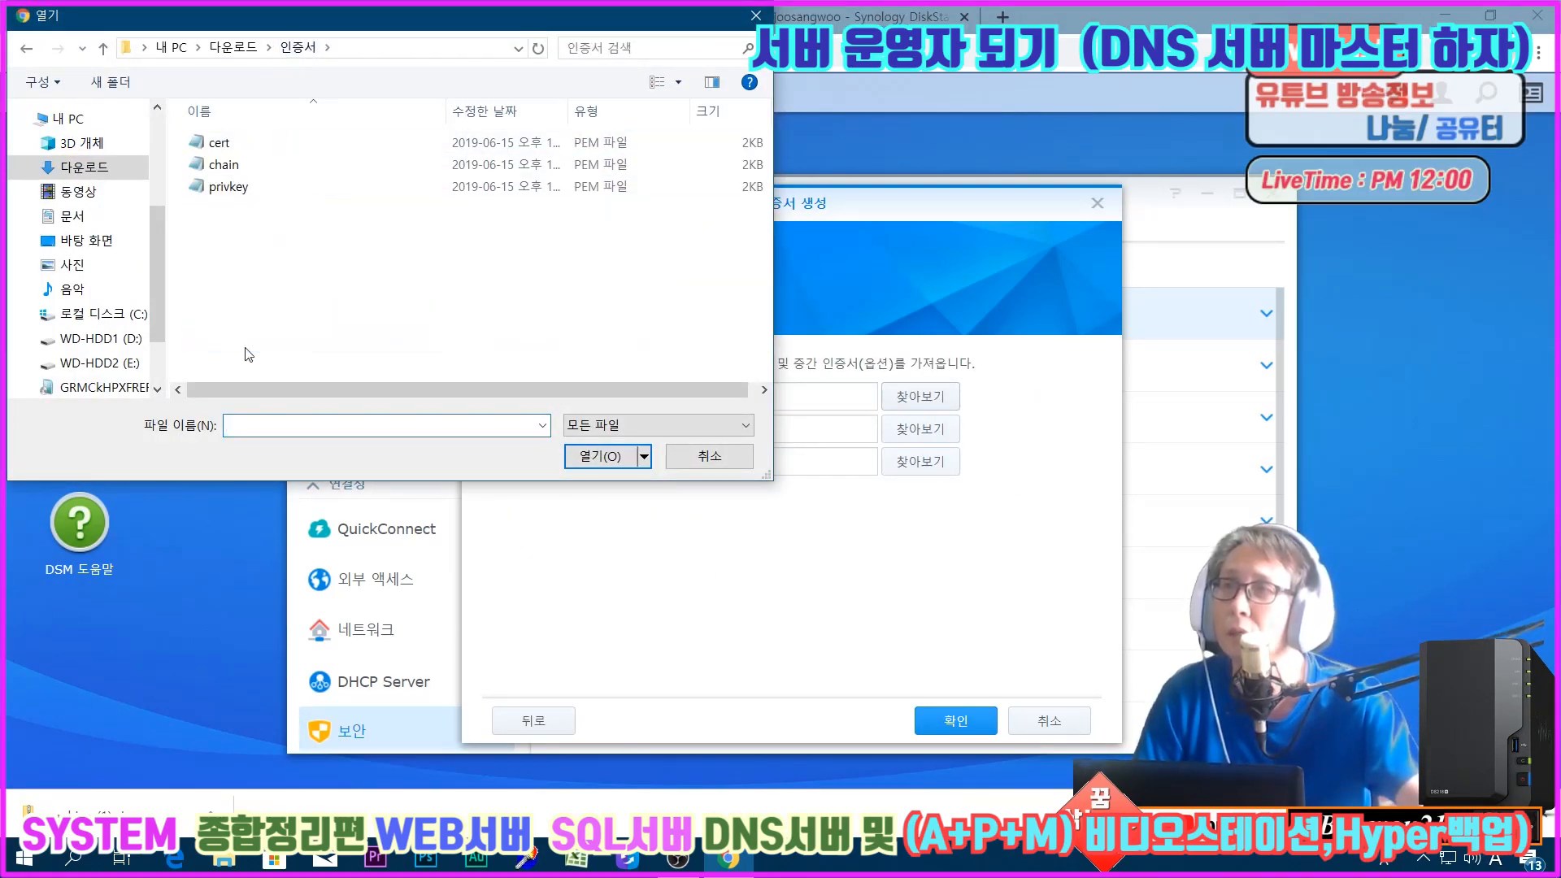
{"action": "double_click", "coordinate": [227, 187]}
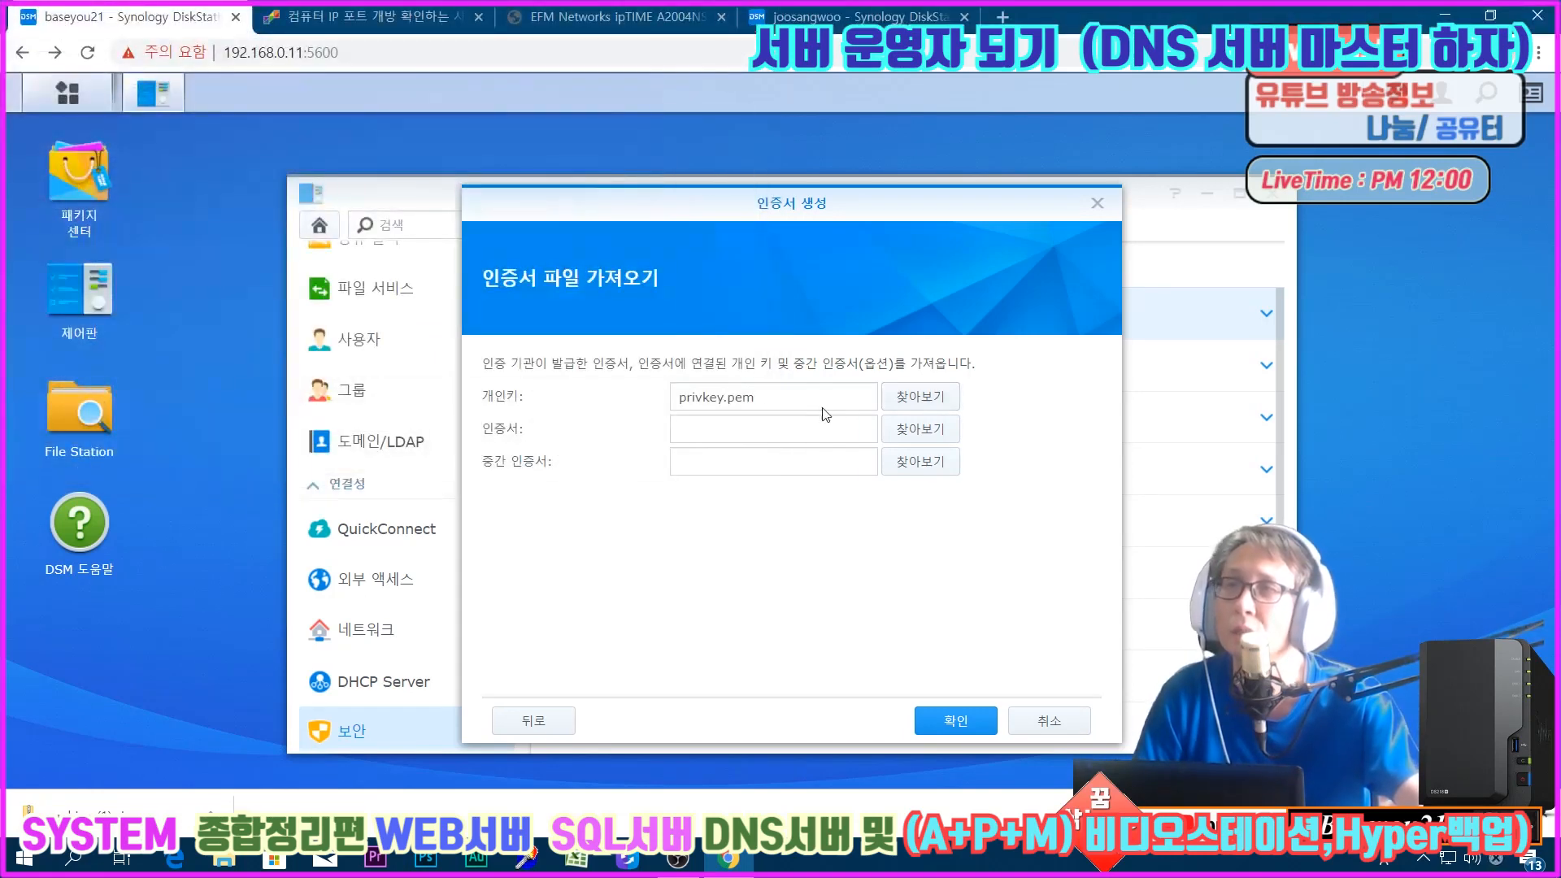
{"action": "left_click", "coordinate": [864, 419]}
{"action": "double_click", "coordinate": [220, 139]}
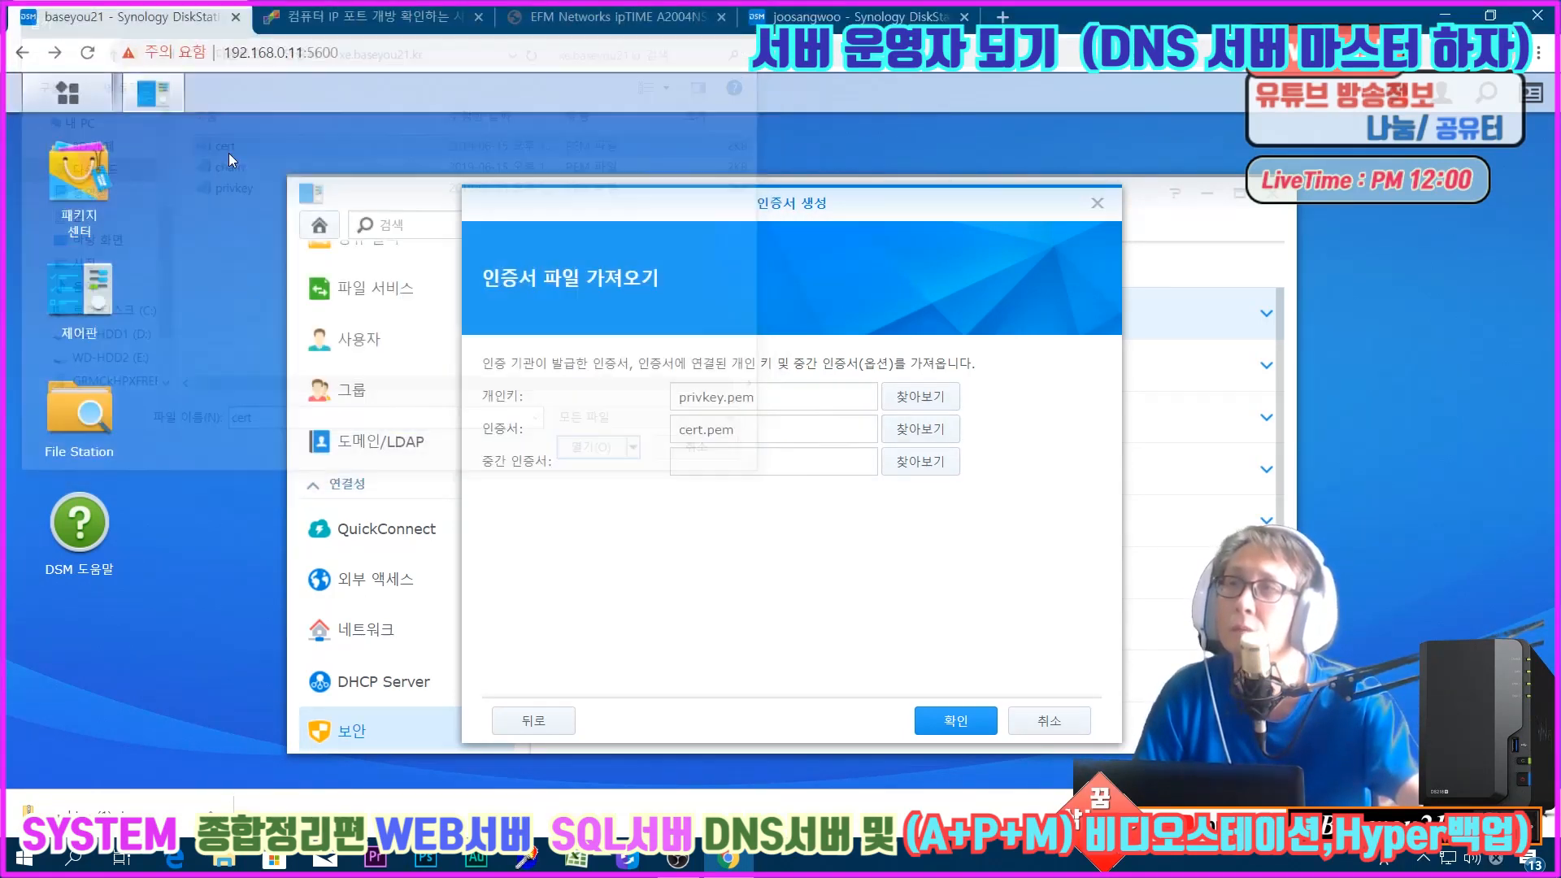
{"action": "left_click", "coordinate": [887, 463]}
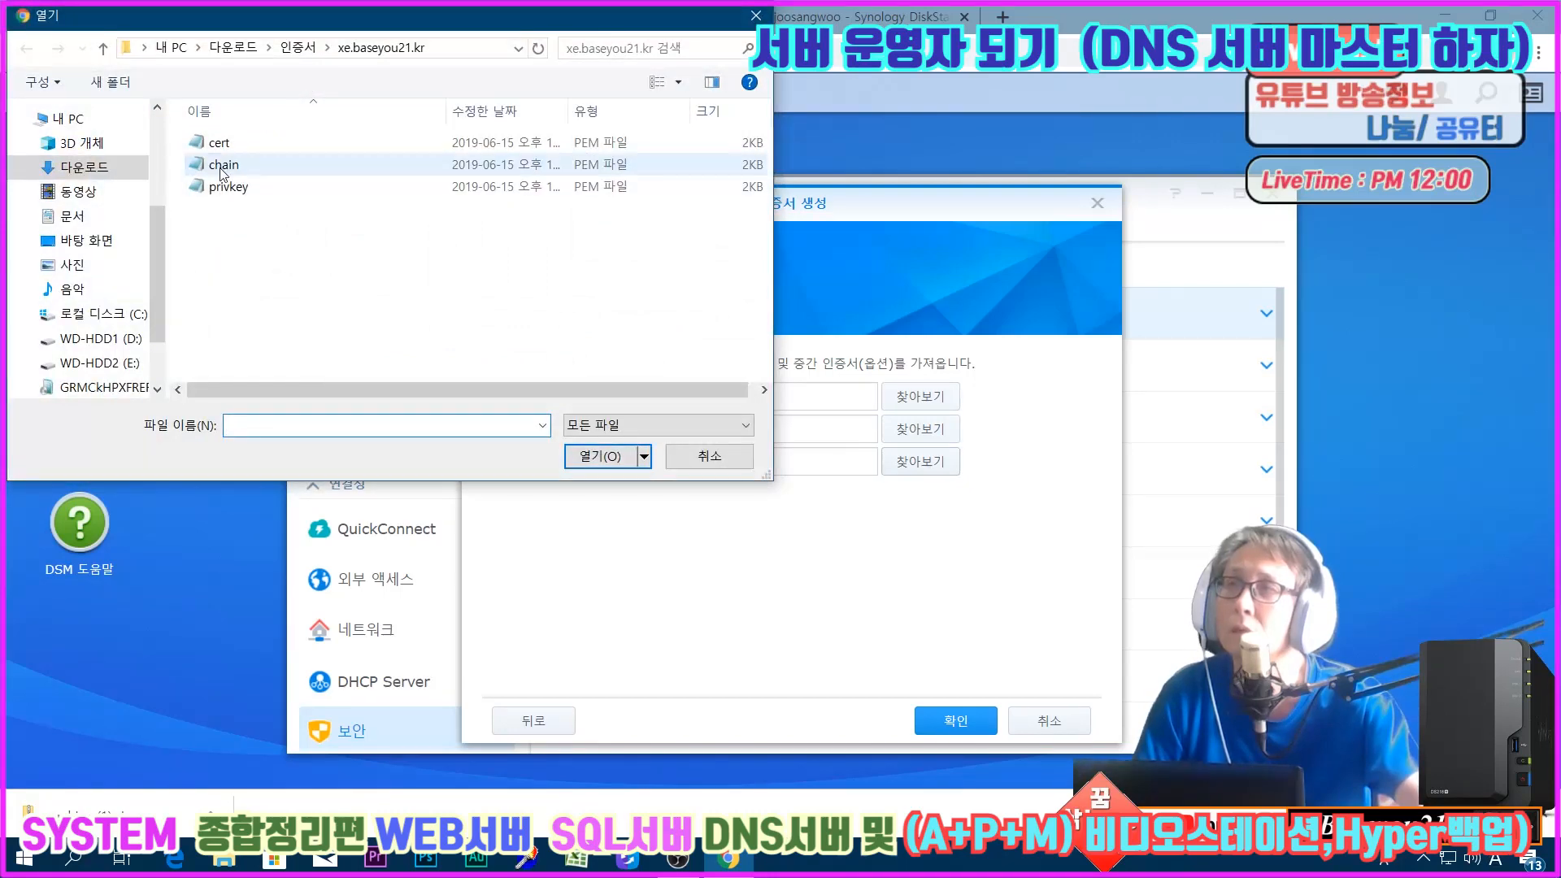
{"action": "double_click", "coordinate": [223, 163]}
{"action": "left_click", "coordinate": [956, 719]}
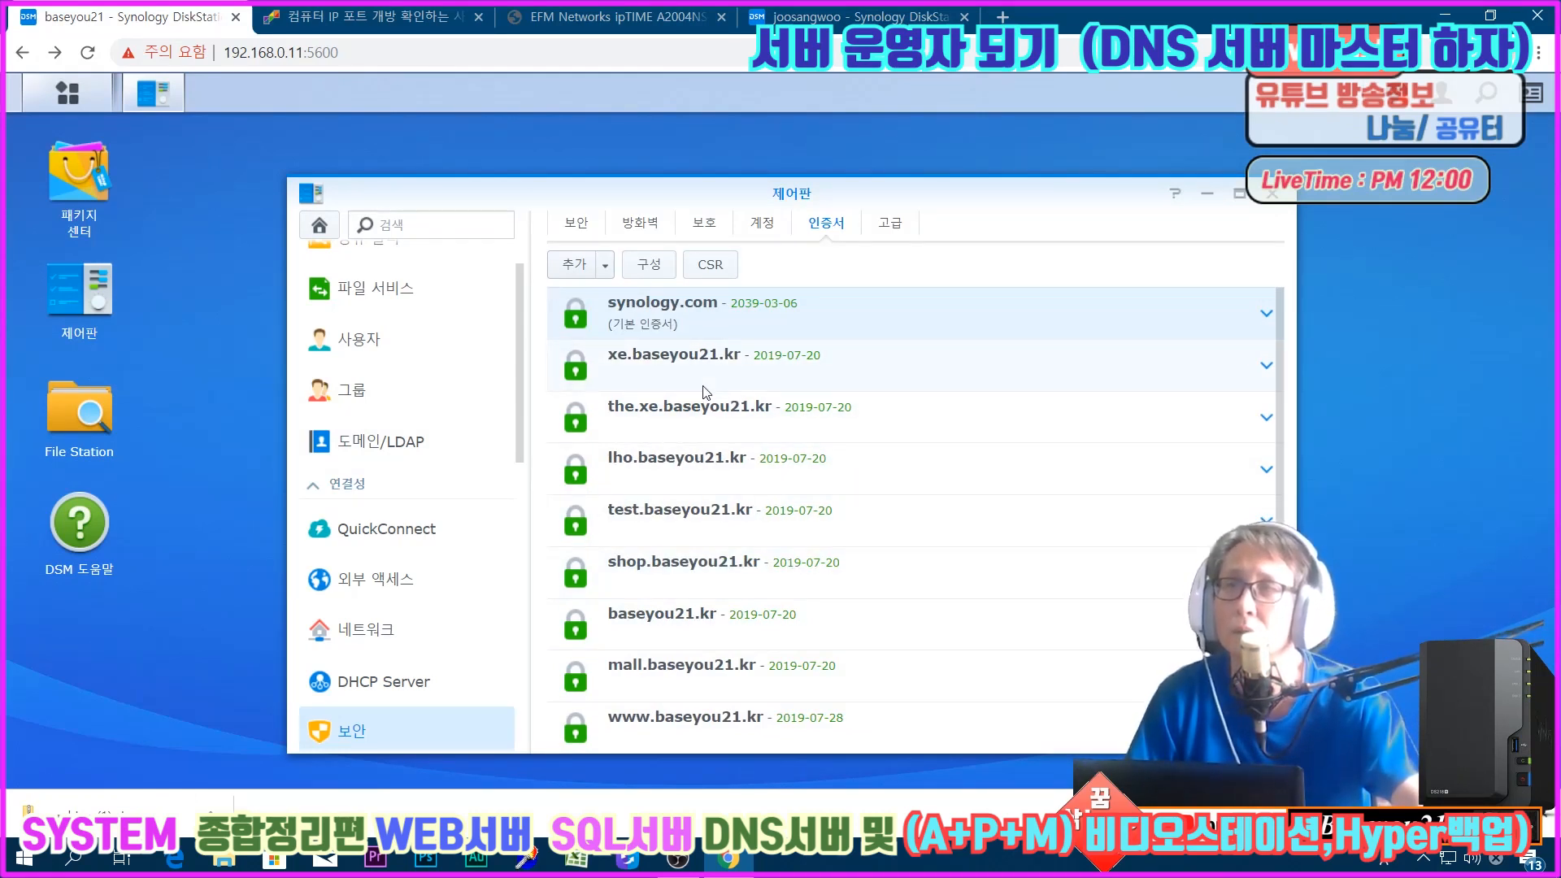
Step: Make baseyou21.kr the default certificate and view the per-service certificate assignments
{"action": "left_click", "coordinate": [754, 375]}
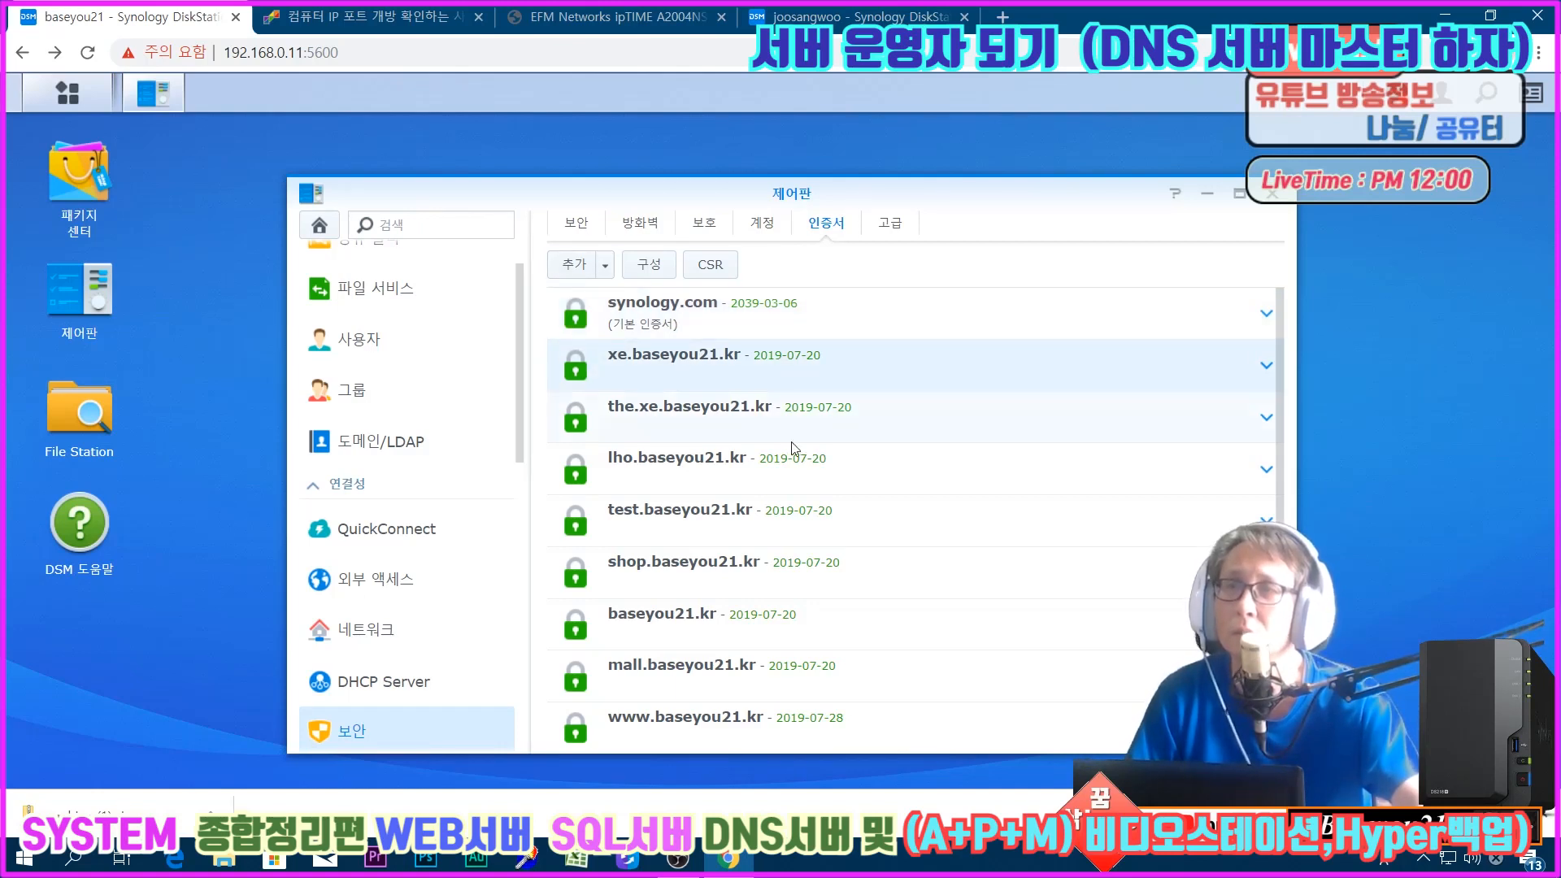
{"action": "left_click", "coordinate": [700, 611]}
{"action": "right_click", "coordinate": [700, 611]}
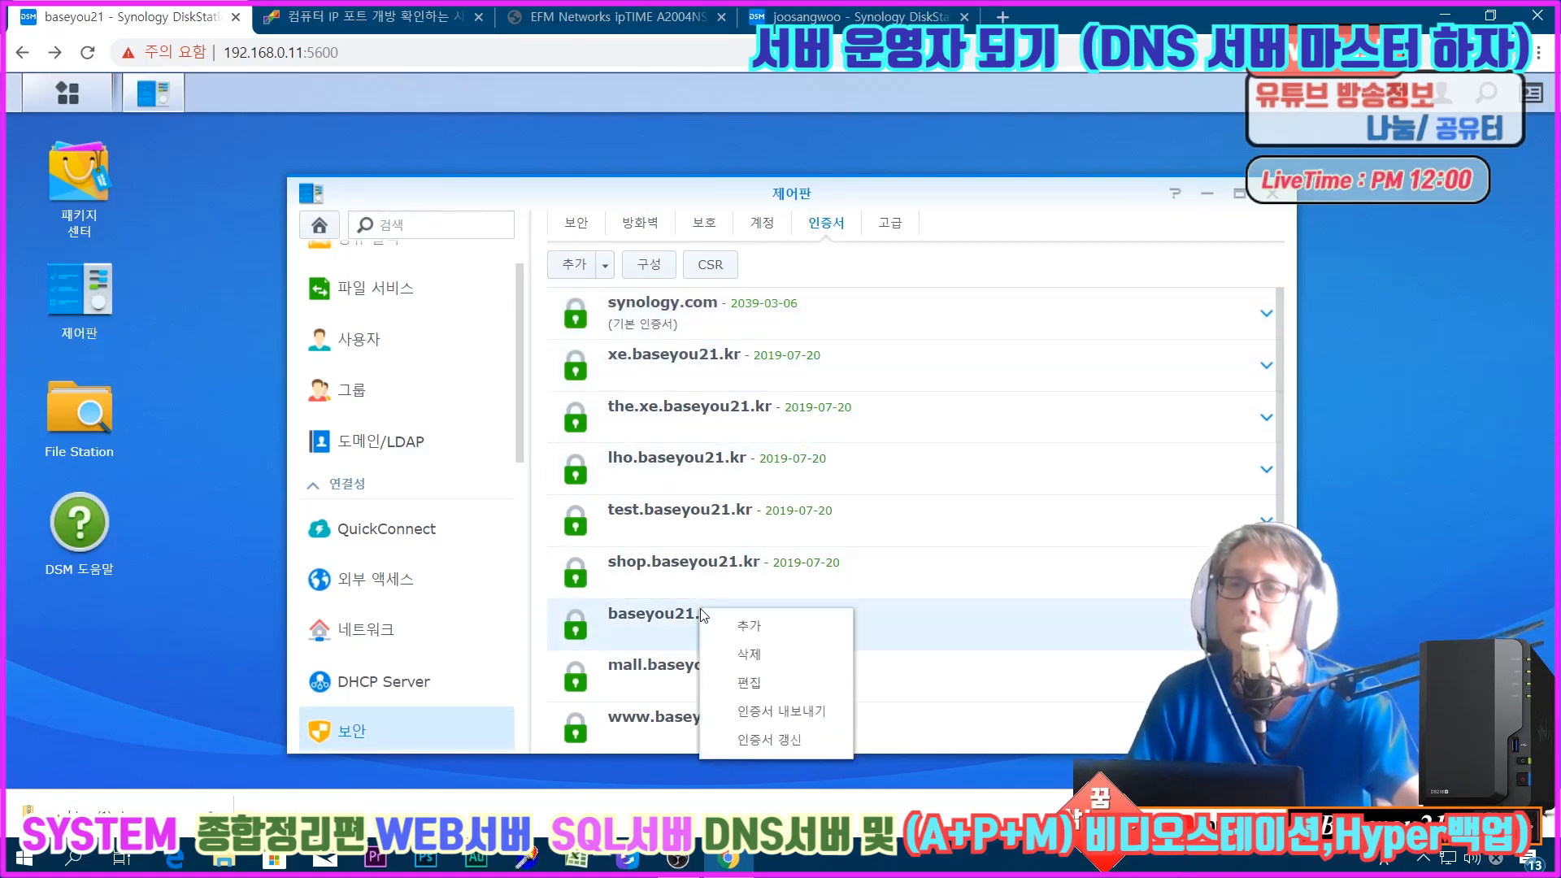
{"action": "left_click", "coordinate": [734, 685]}
{"action": "left_click", "coordinate": [865, 615]}
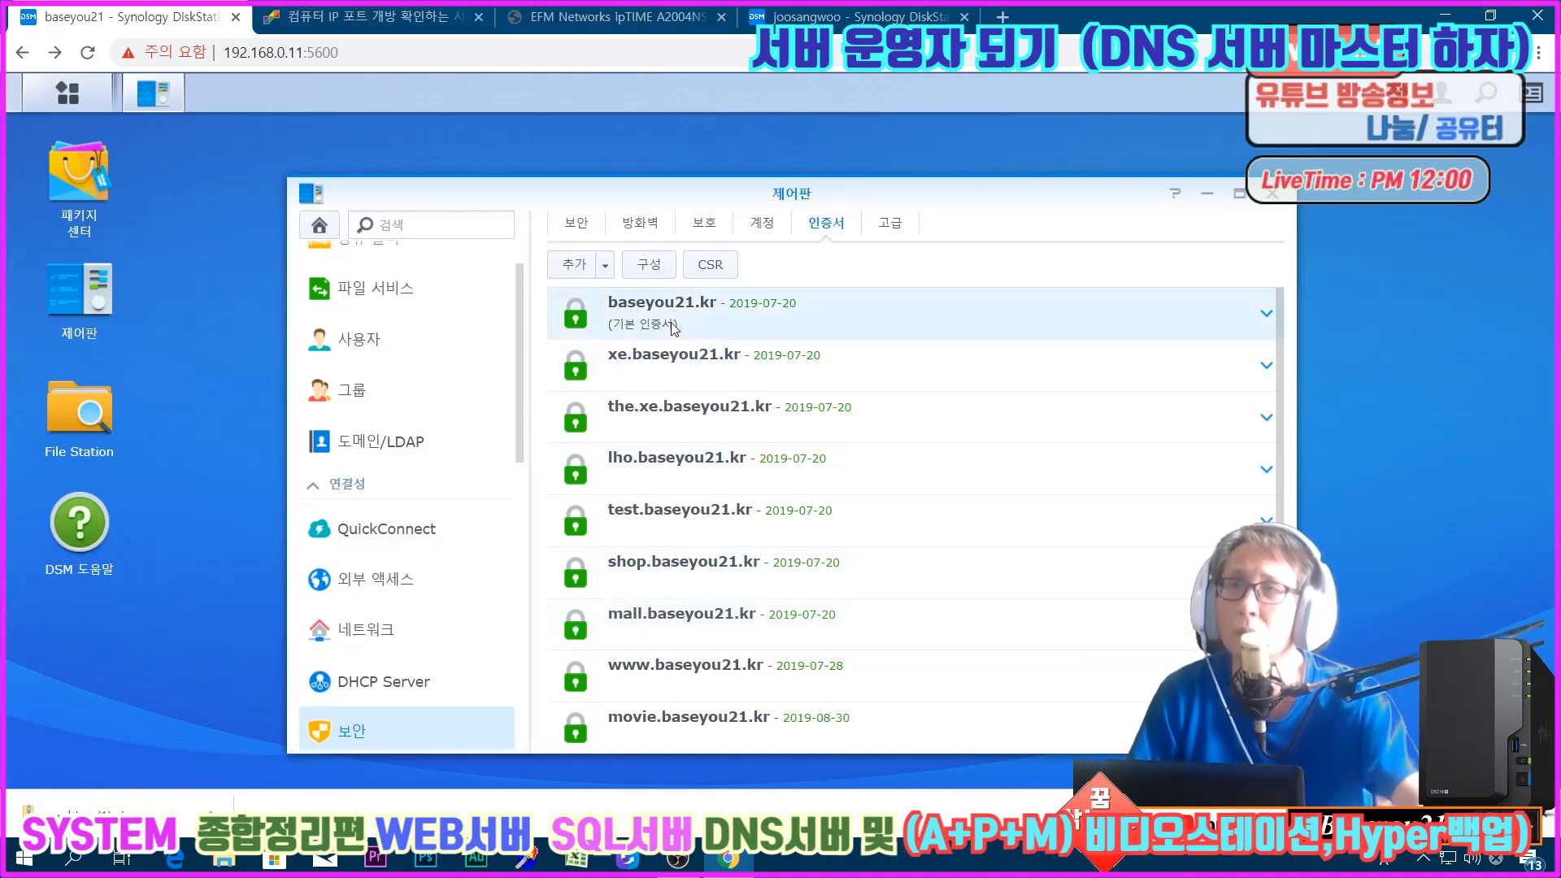
{"action": "left_click", "coordinate": [651, 263]}
Step: Assign baseyou21.kr to FTPS and the system default, then apply to restart the web server
{"action": "left_click", "coordinate": [891, 354]}
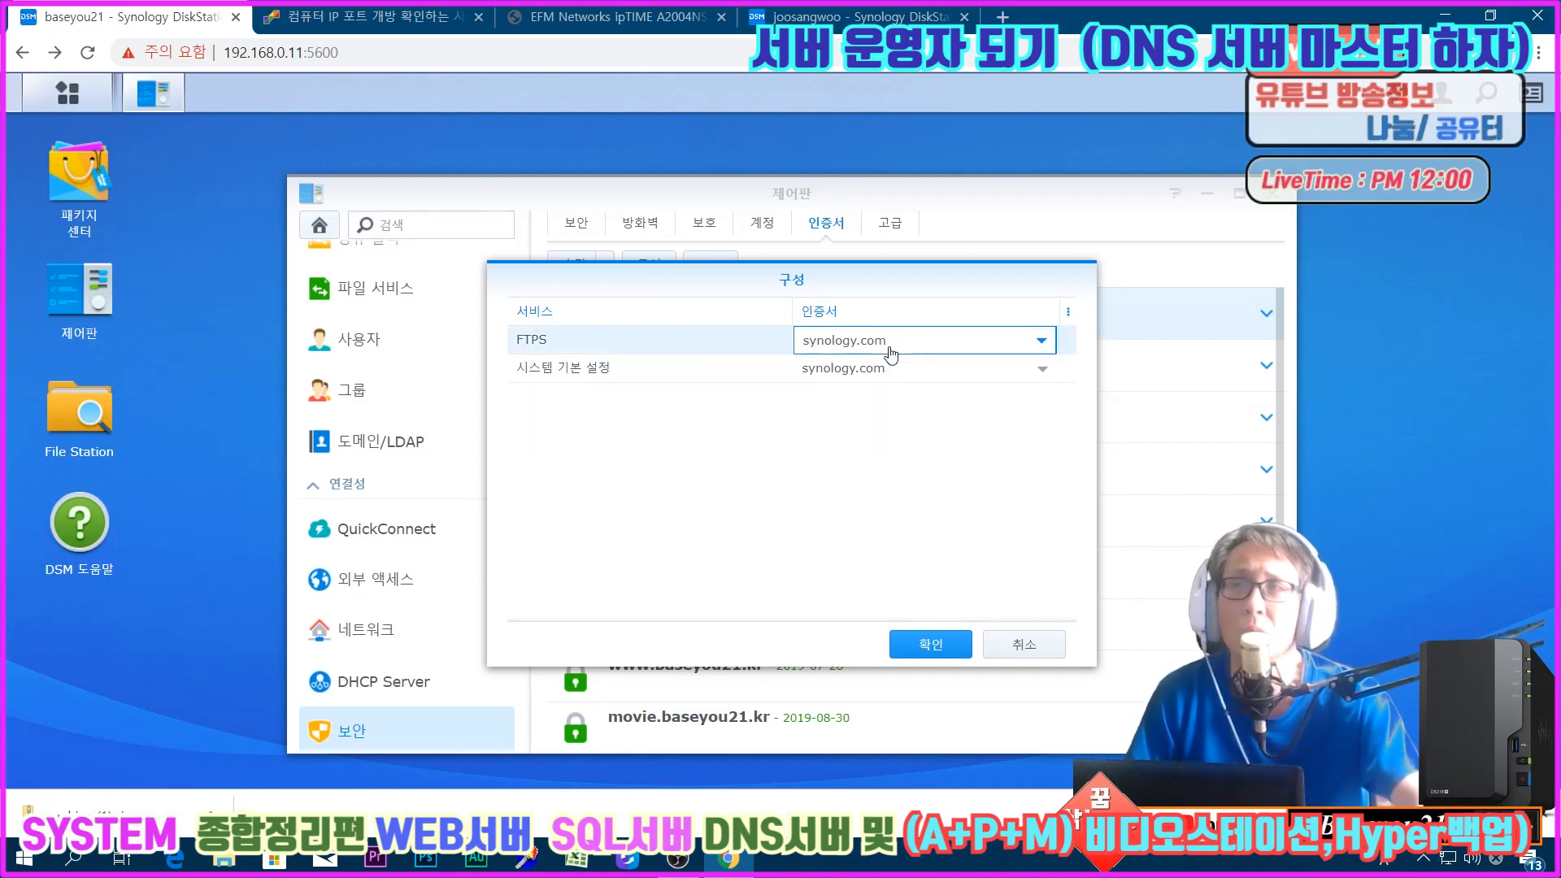
{"action": "left_click", "coordinate": [892, 354]}
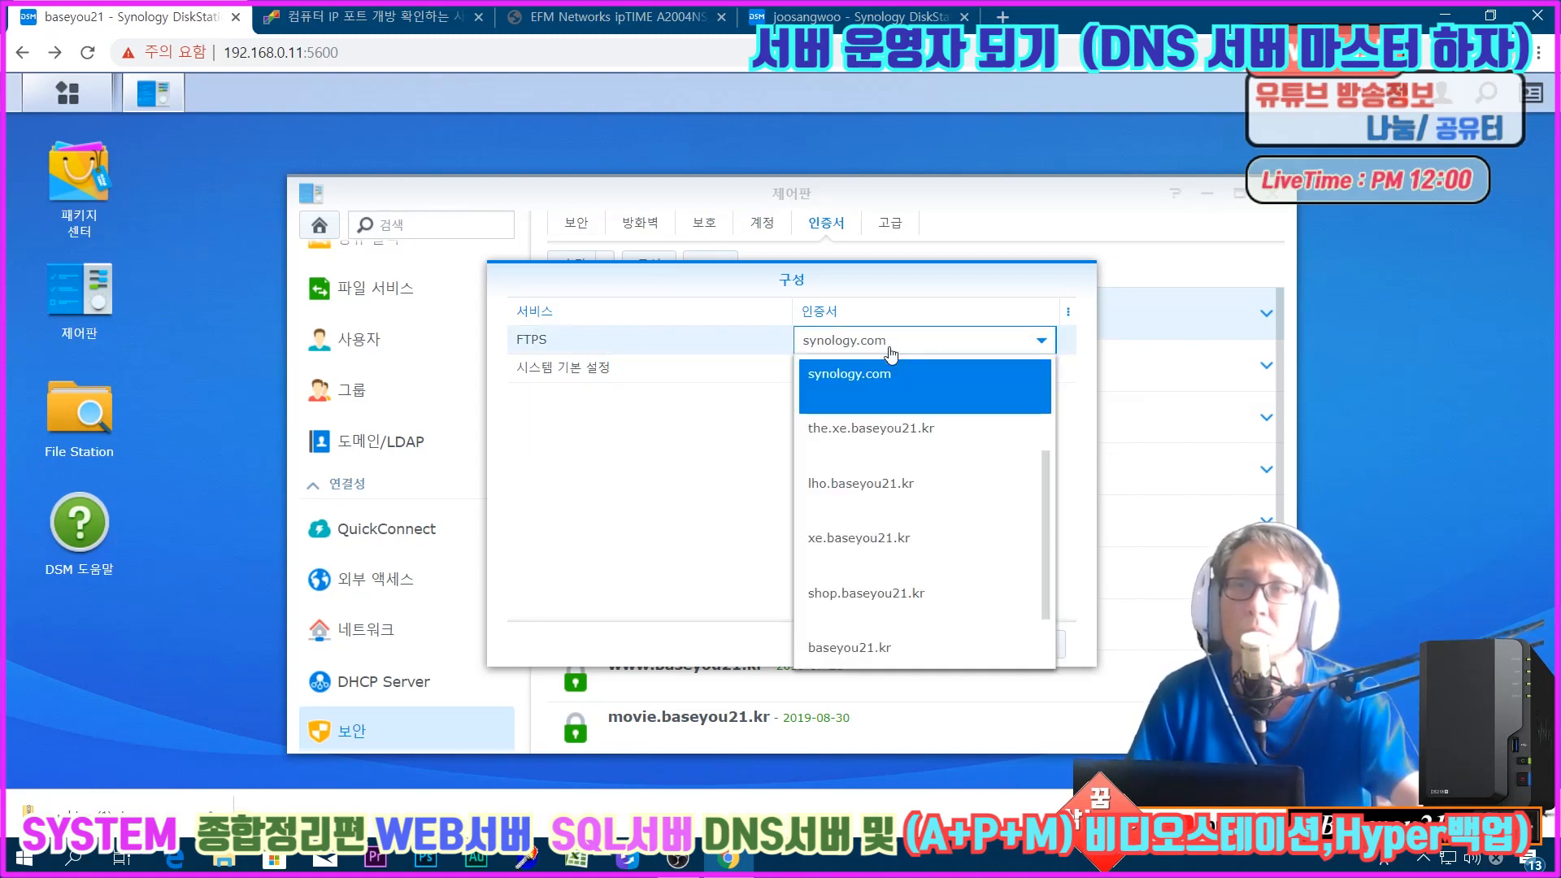
{"action": "left_click", "coordinate": [870, 648]}
{"action": "left_click", "coordinate": [927, 376]}
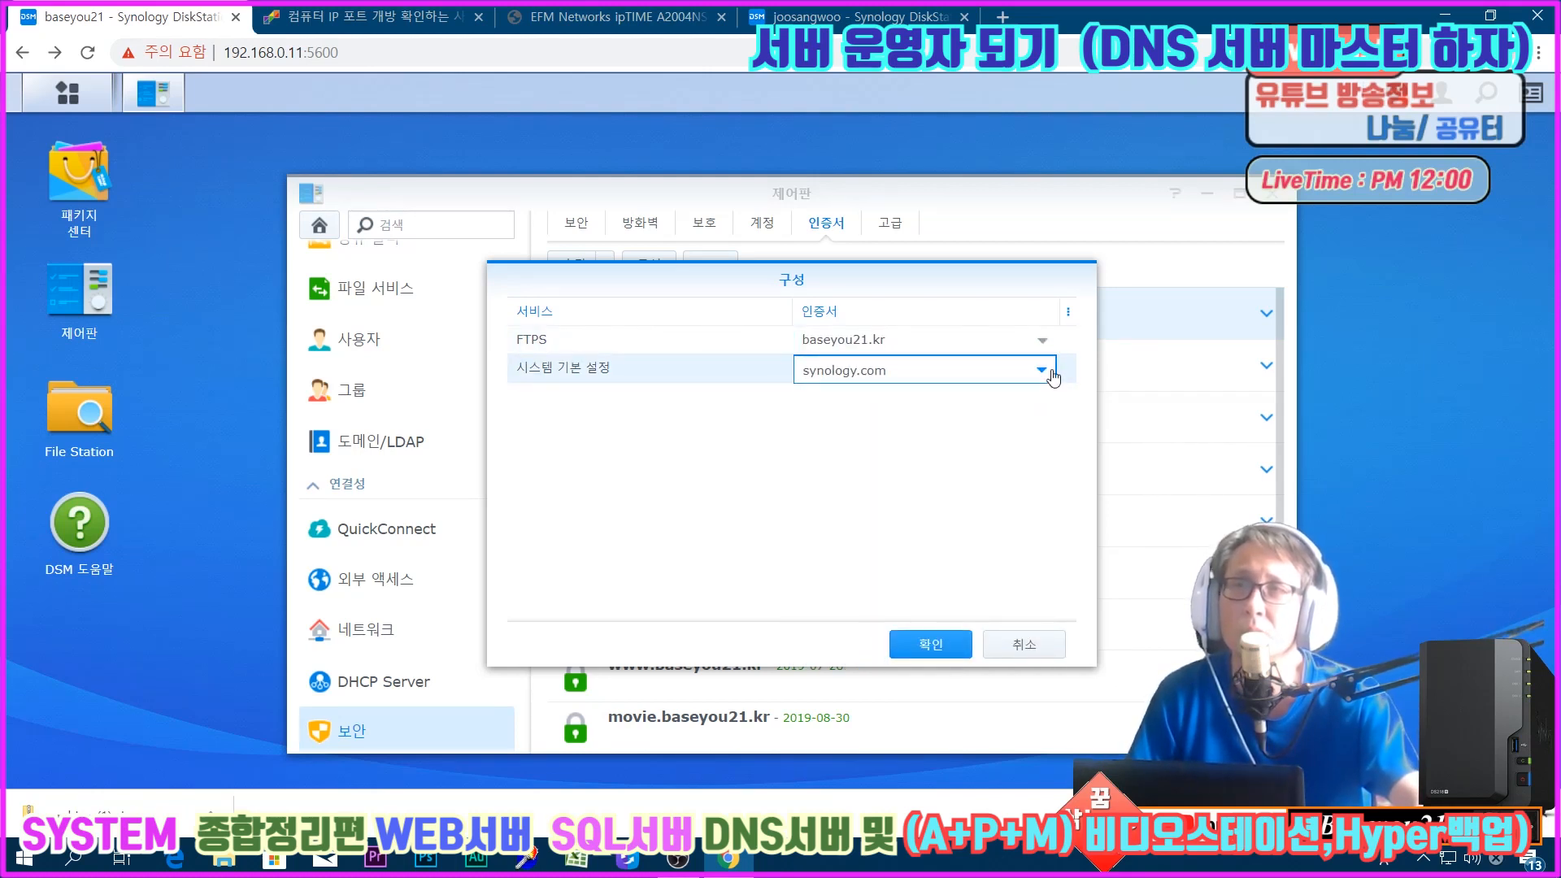
{"action": "left_click", "coordinate": [1045, 373]}
{"action": "left_click", "coordinate": [862, 674]}
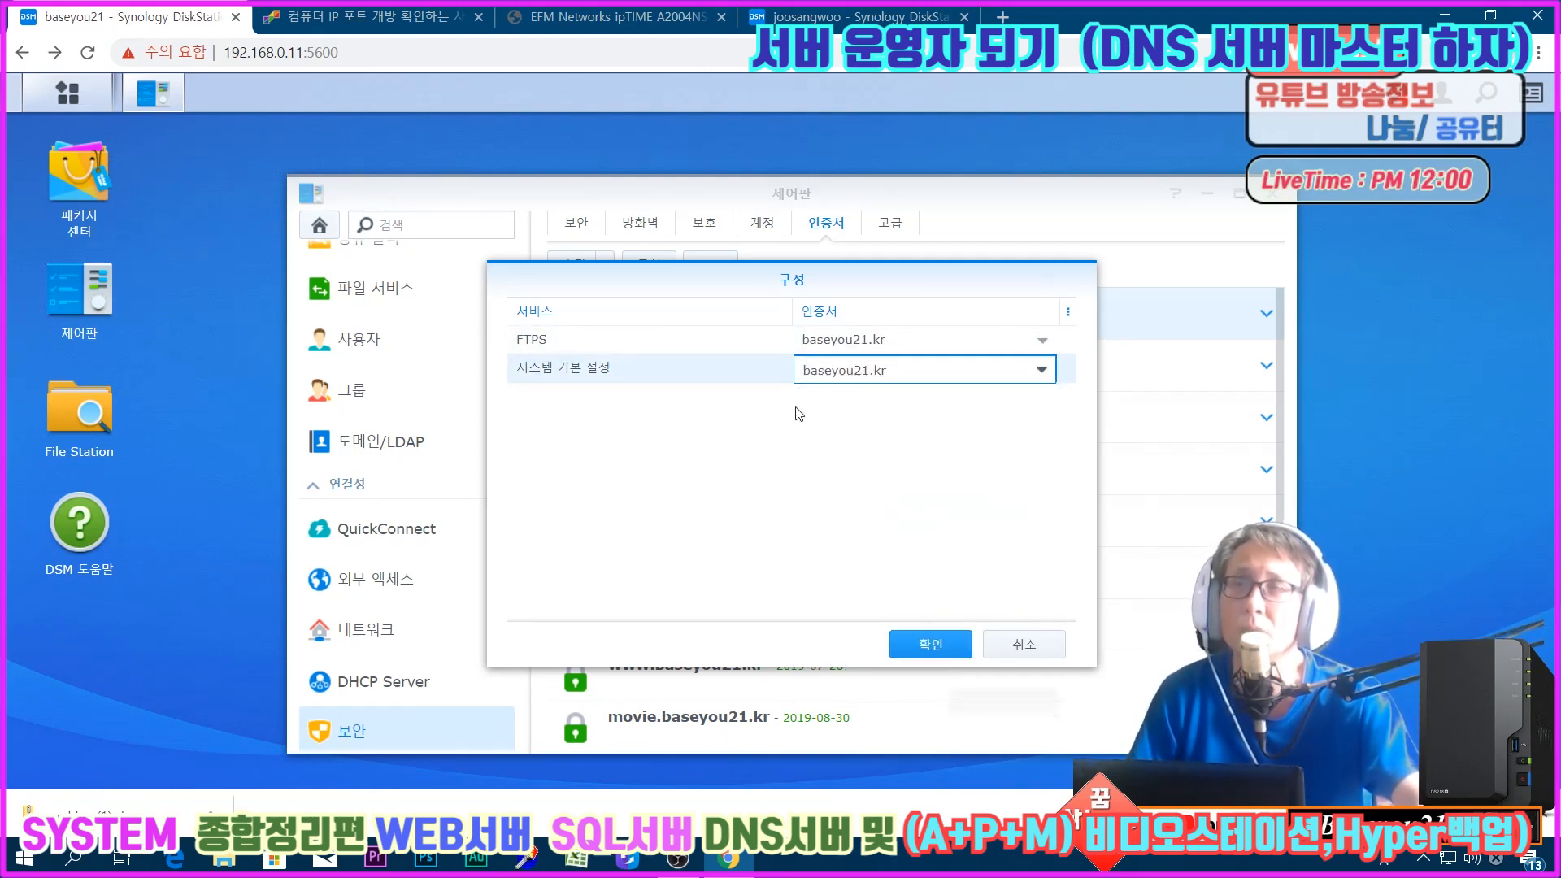
{"action": "left_click", "coordinate": [907, 642]}
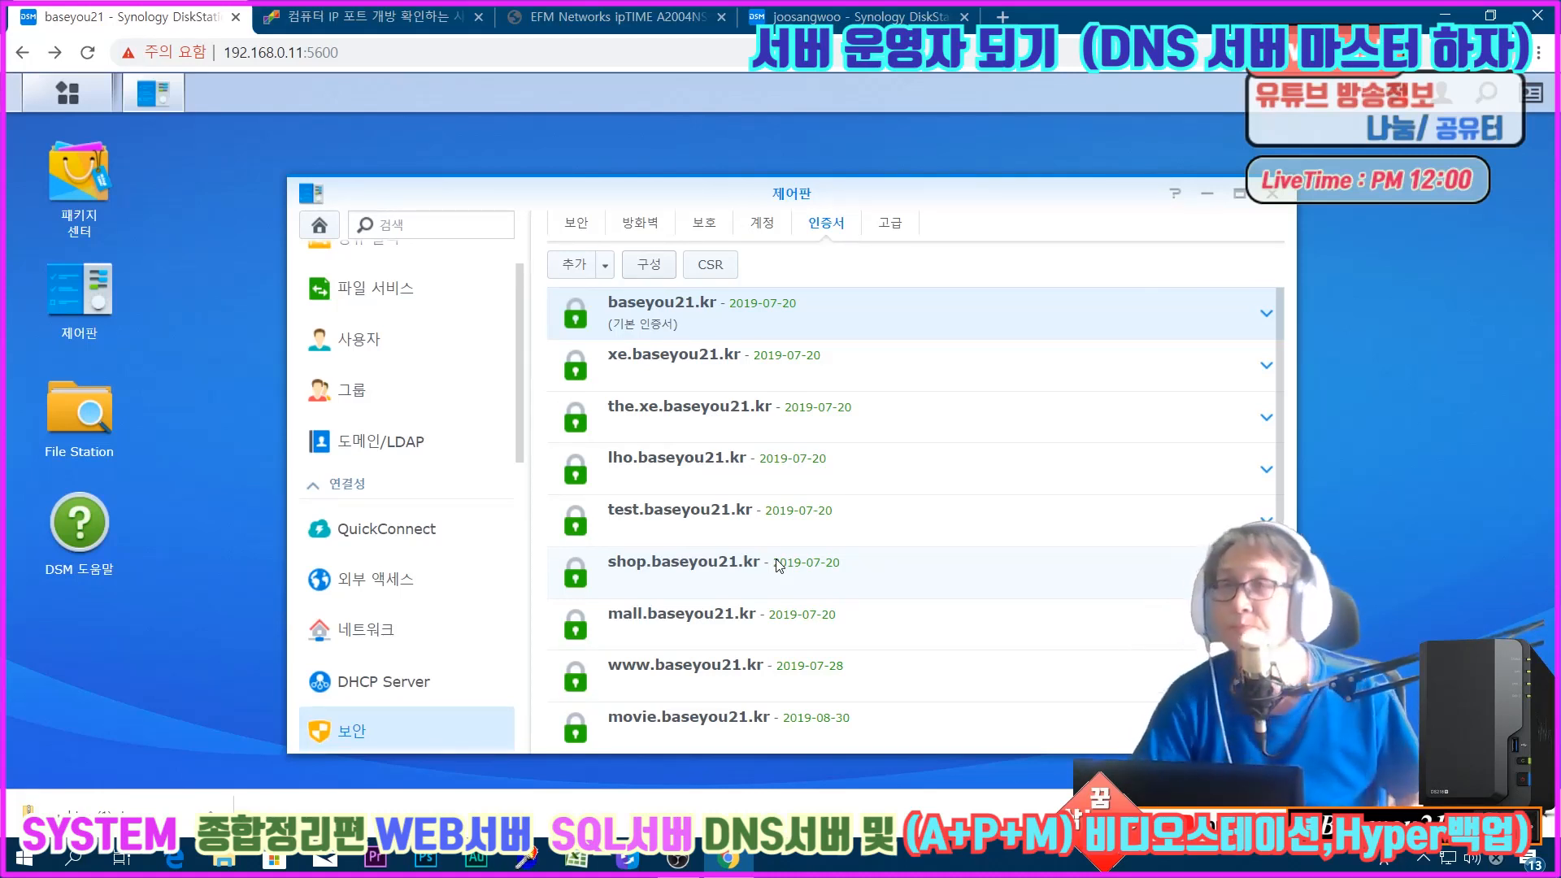
Step: Reopen the service certificate assignments and review the FTPS options without changing anything
{"action": "left_click", "coordinate": [671, 369]}
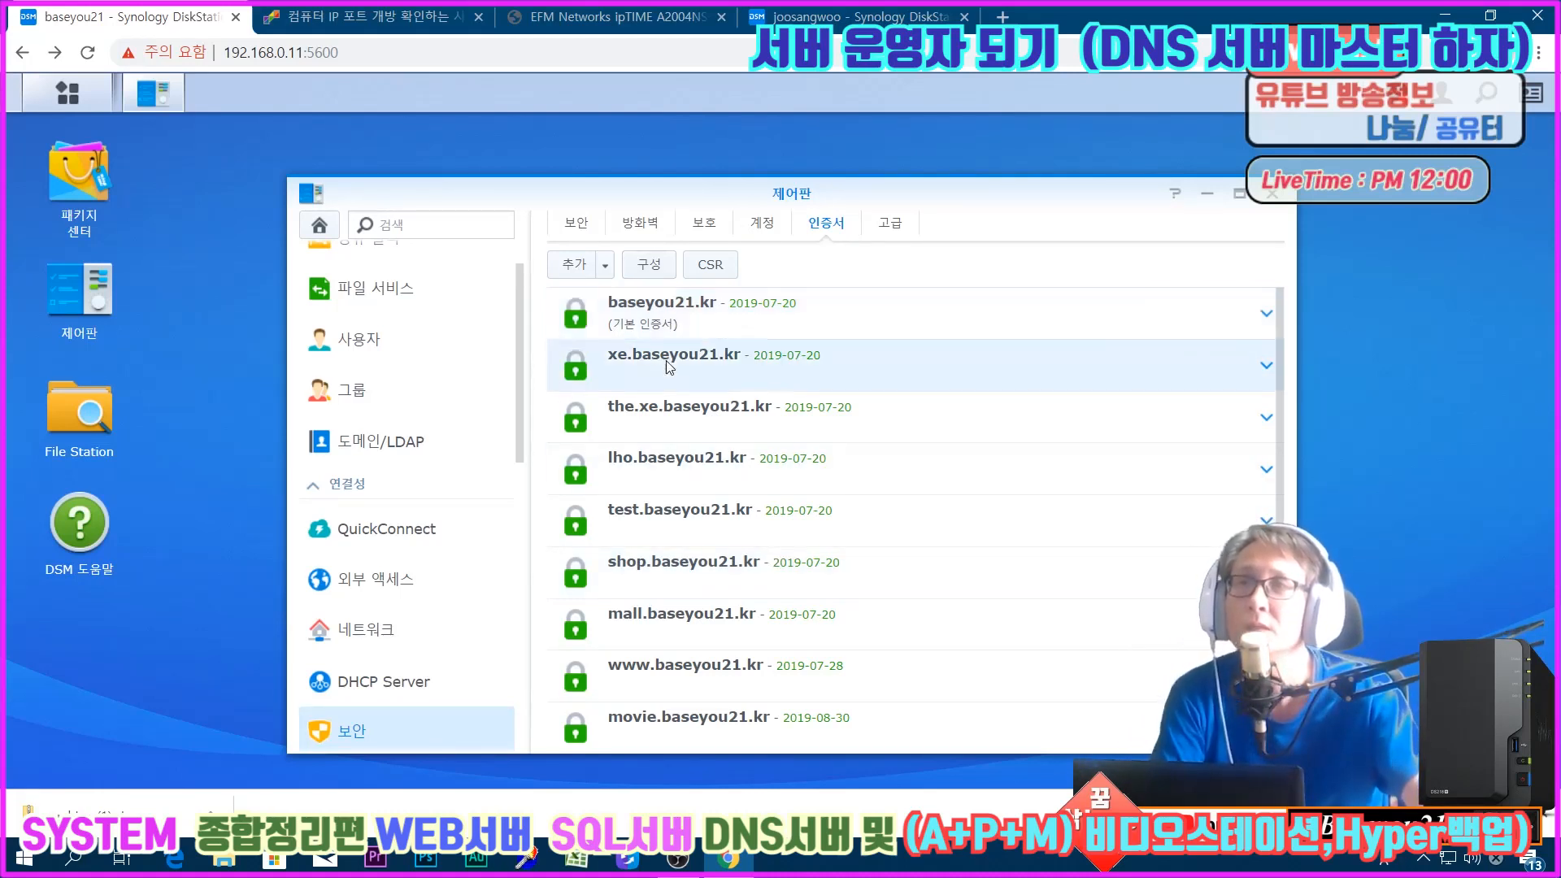
{"action": "left_click", "coordinate": [650, 265]}
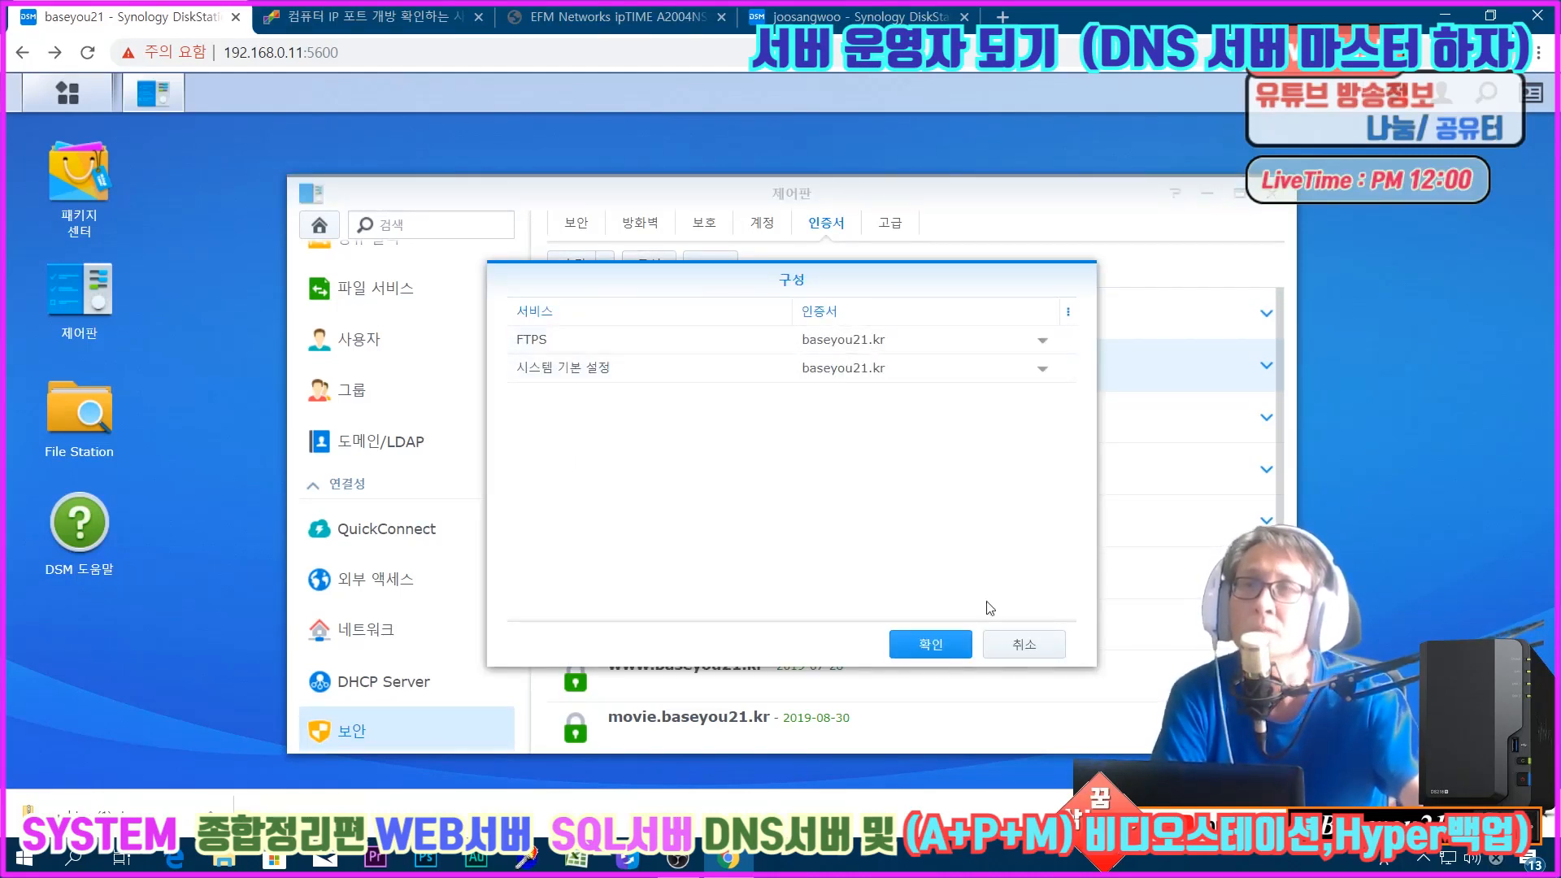
{"action": "left_click", "coordinate": [1007, 646]}
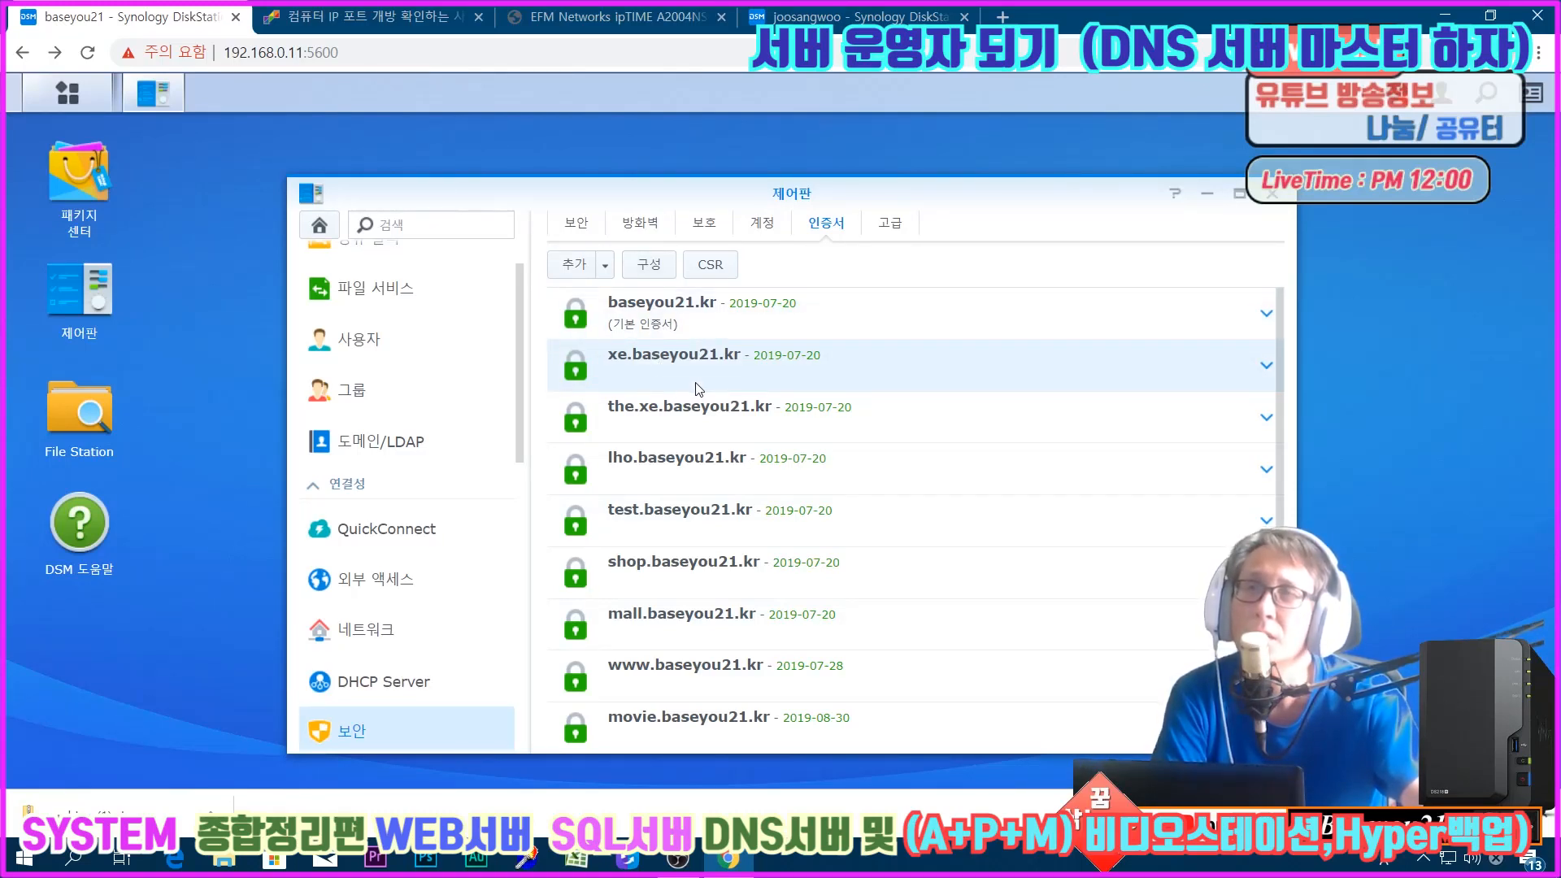
{"action": "left_click", "coordinate": [651, 265]}
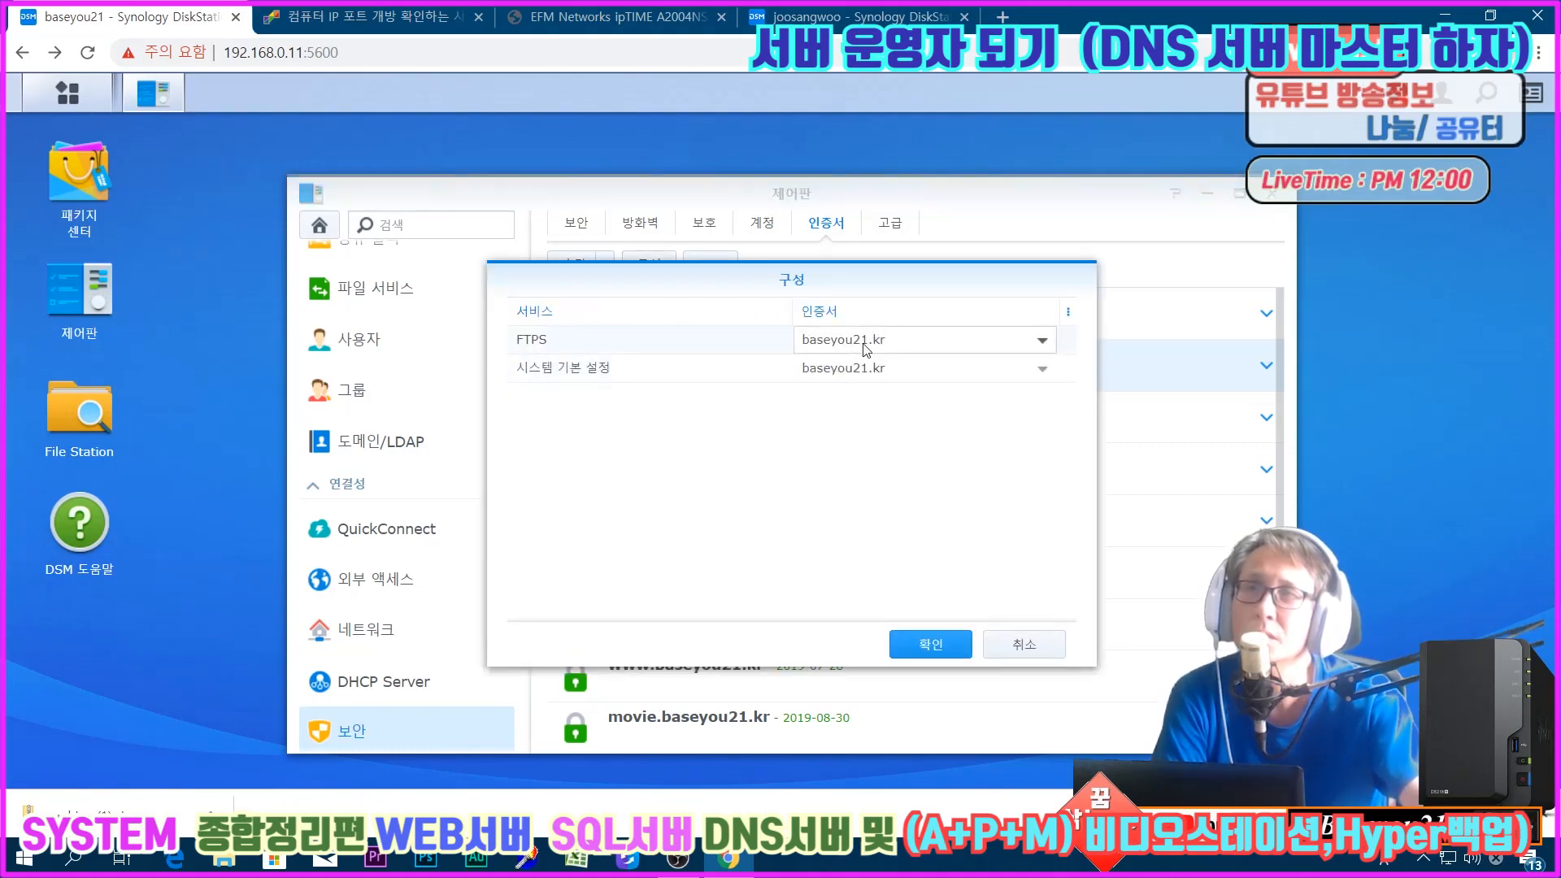
{"action": "left_click", "coordinate": [1020, 646]}
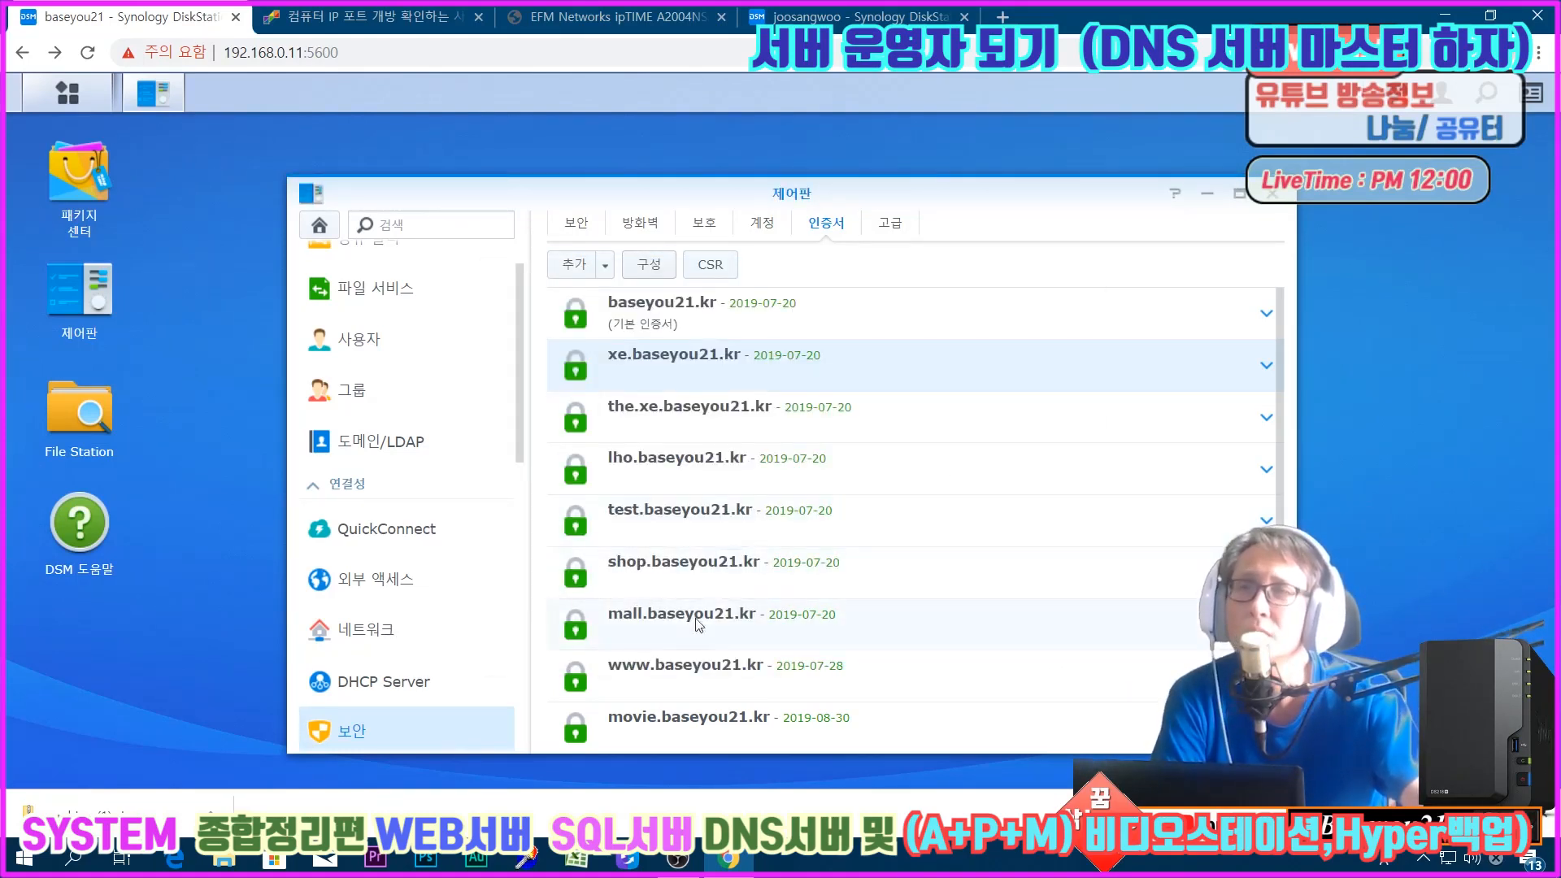
{"action": "scroll", "coordinate": [701, 644], "scroll_direction": "down", "scroll_amount": 1}
{"action": "scroll", "coordinate": [701, 645], "scroll_direction": "up", "scroll_amount": 1}
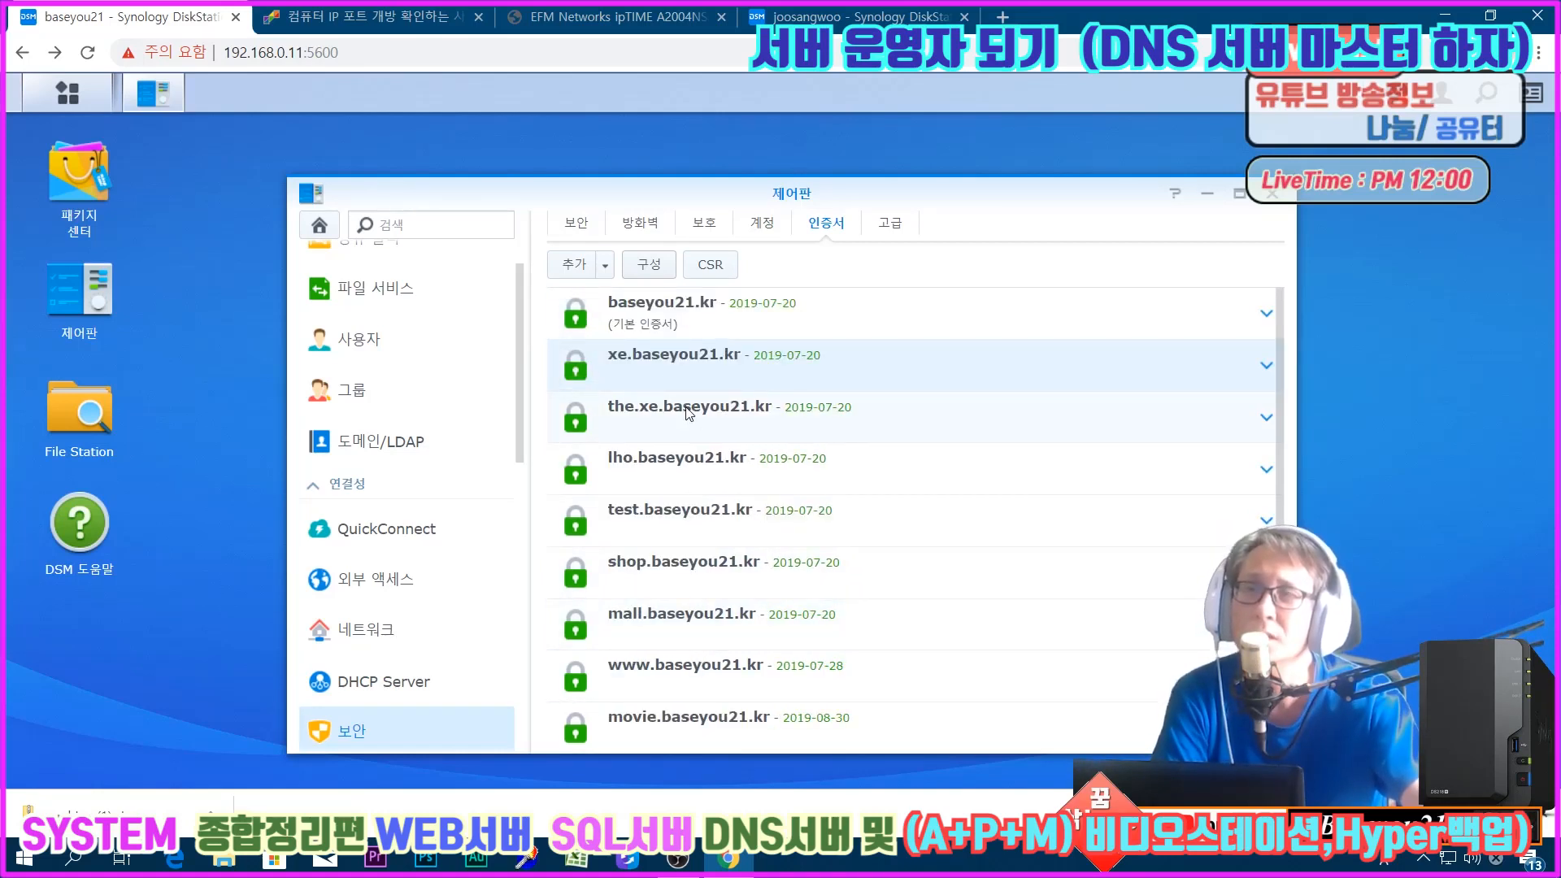
{"action": "left_click", "coordinate": [645, 279]}
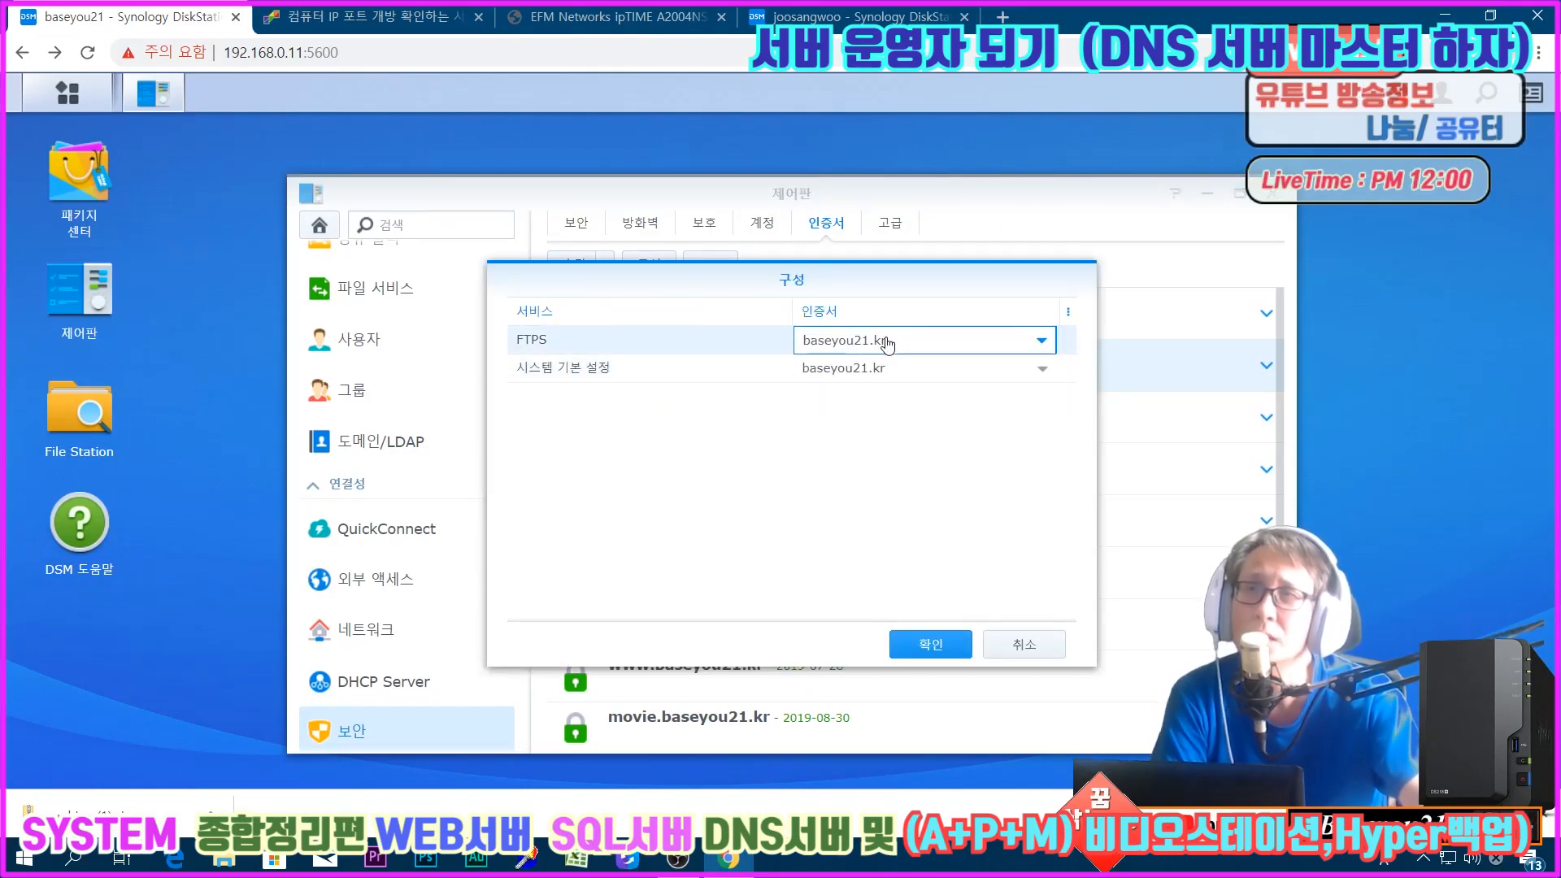
{"action": "left_click", "coordinate": [1048, 341]}
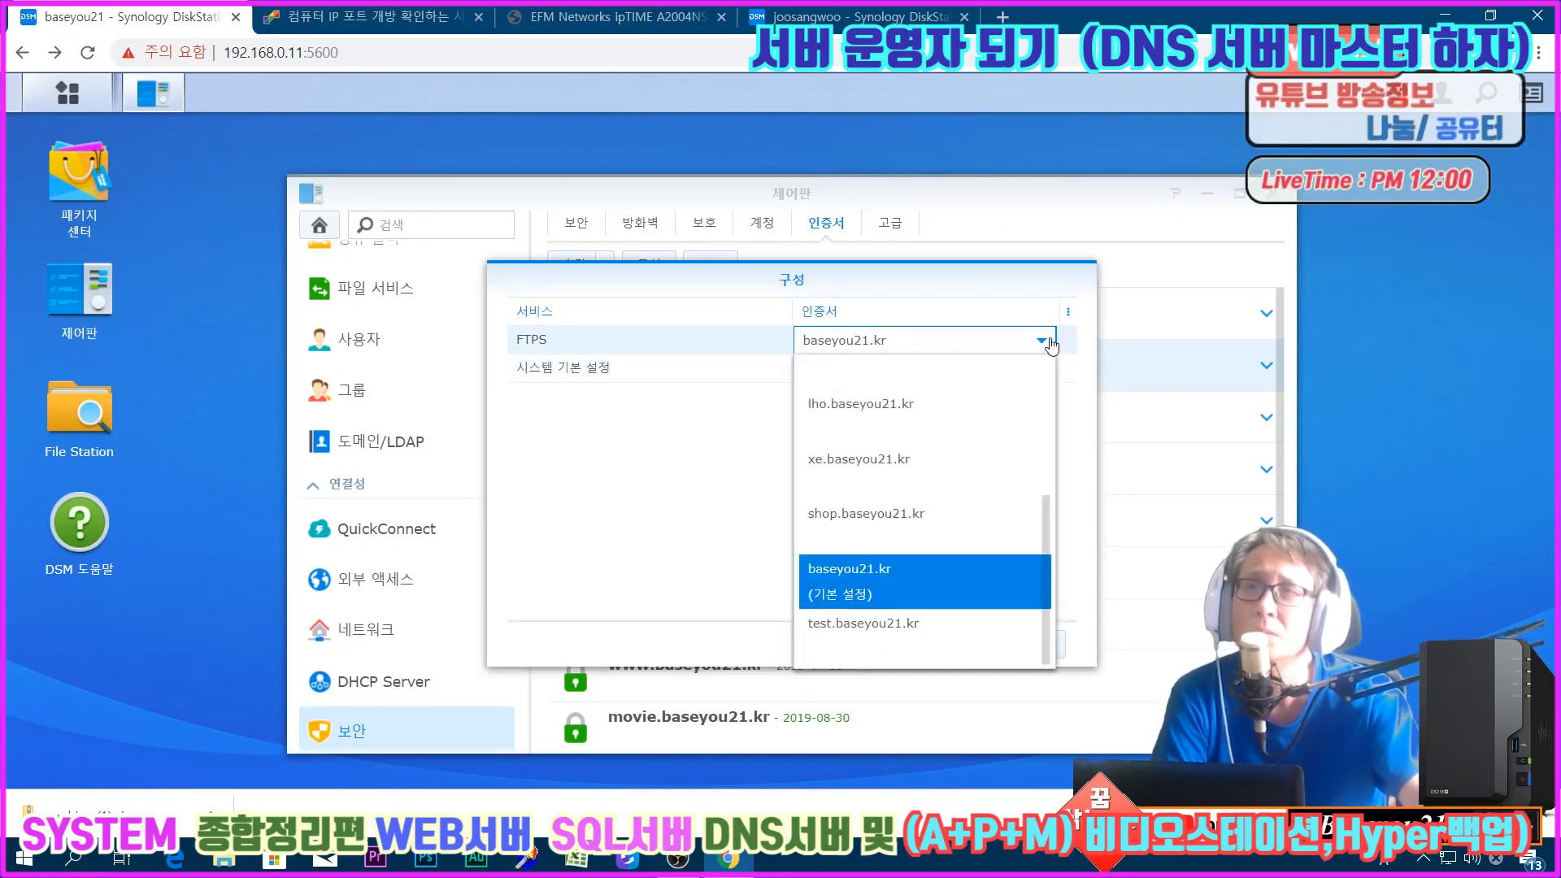
{"action": "left_click", "coordinate": [662, 531]}
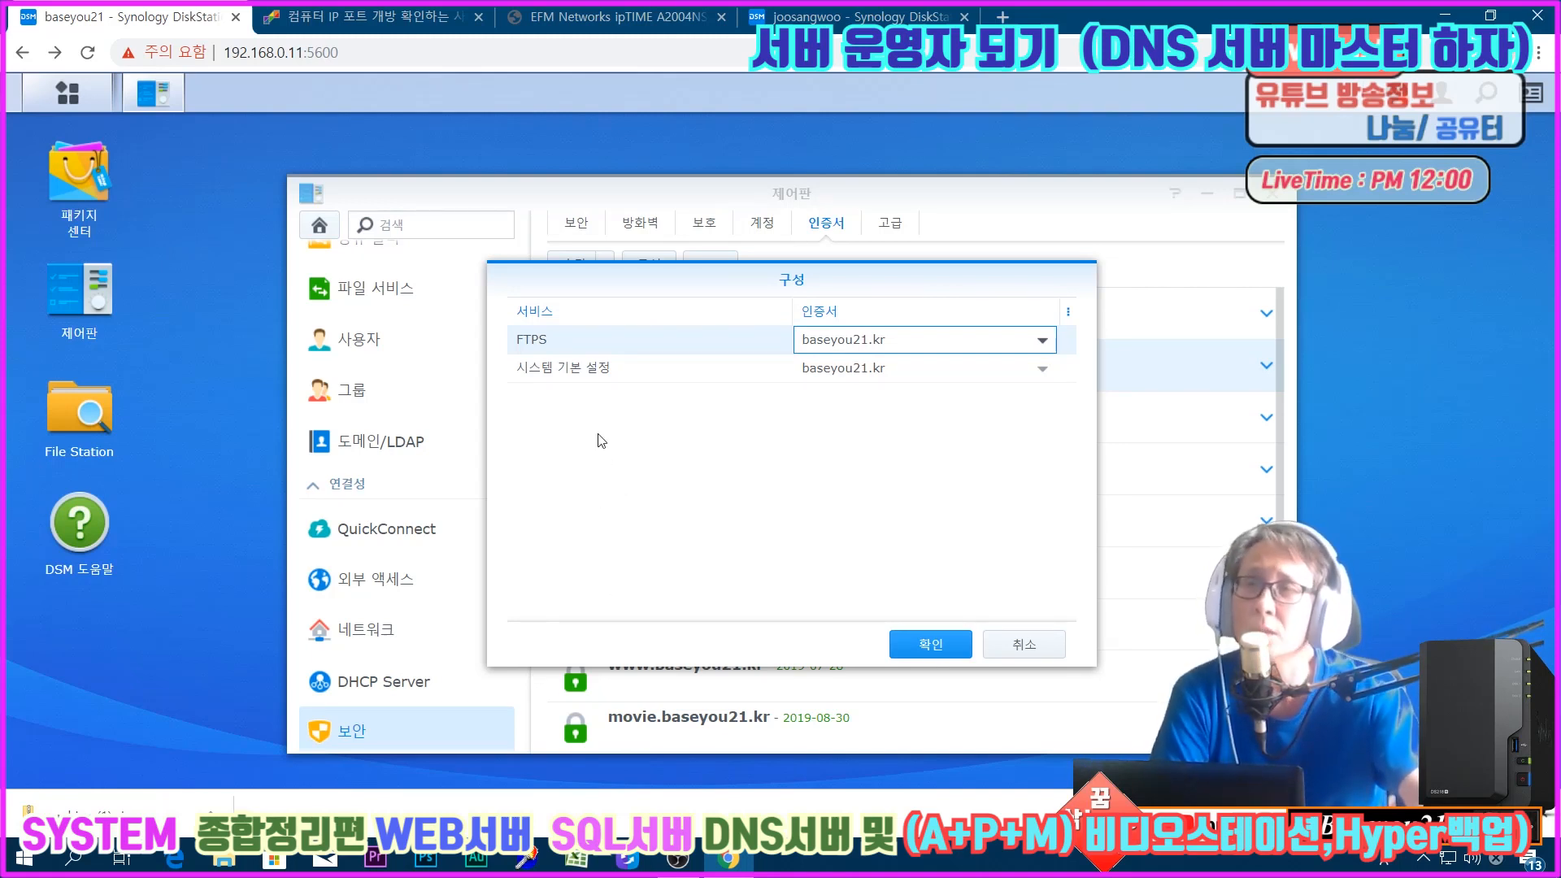
{"action": "left_click", "coordinate": [1025, 646]}
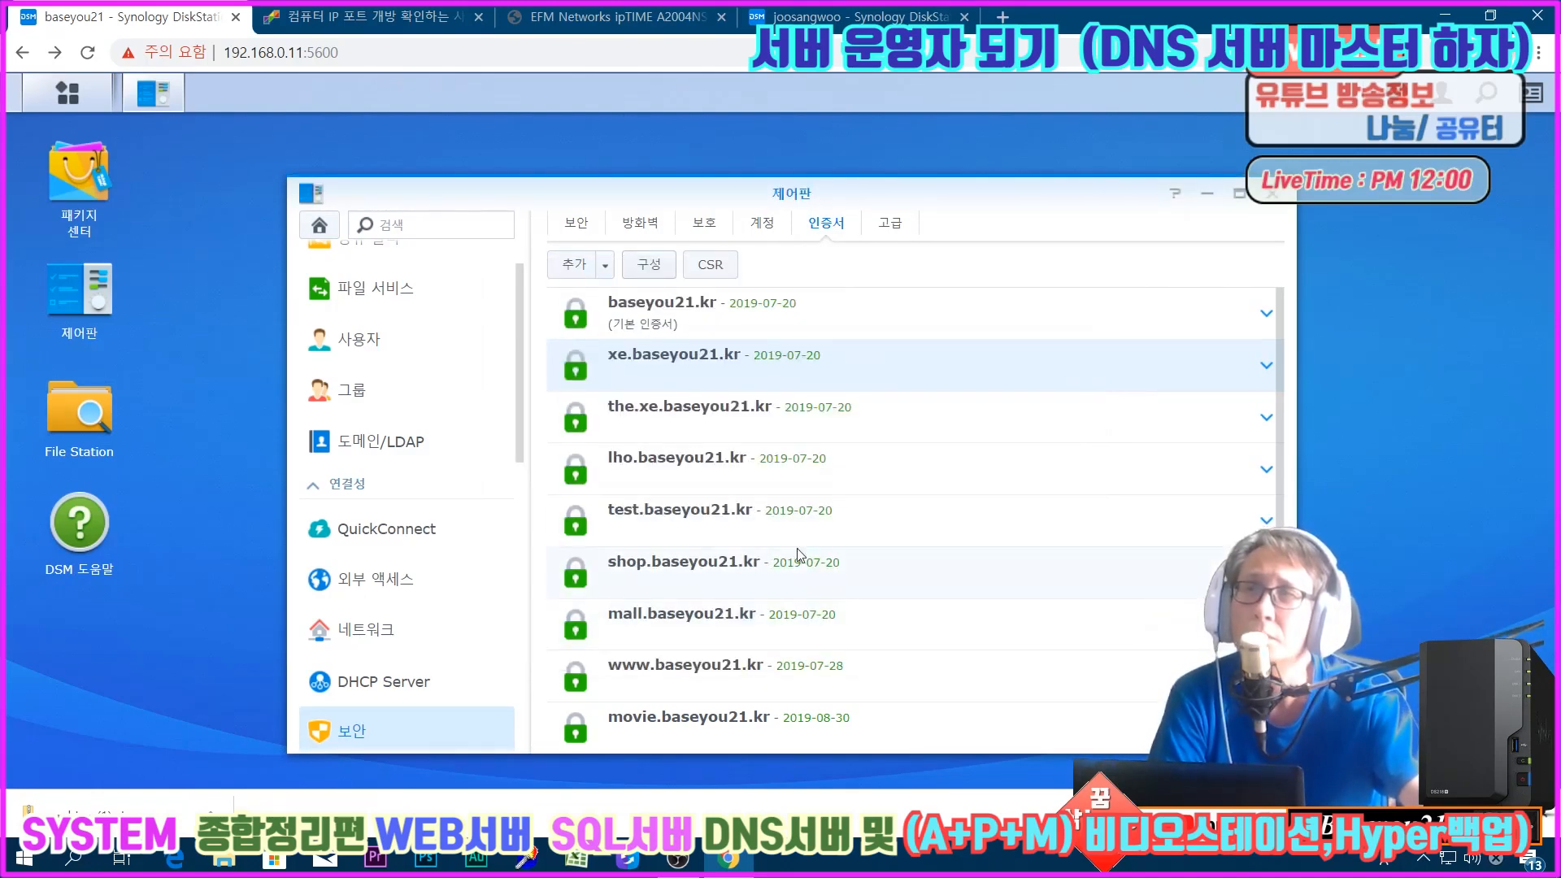
Step: Confirm FTPS still uses baseyou21.kr, cancel the dialog, and close the Control Panel
{"action": "left_click", "coordinate": [679, 369]}
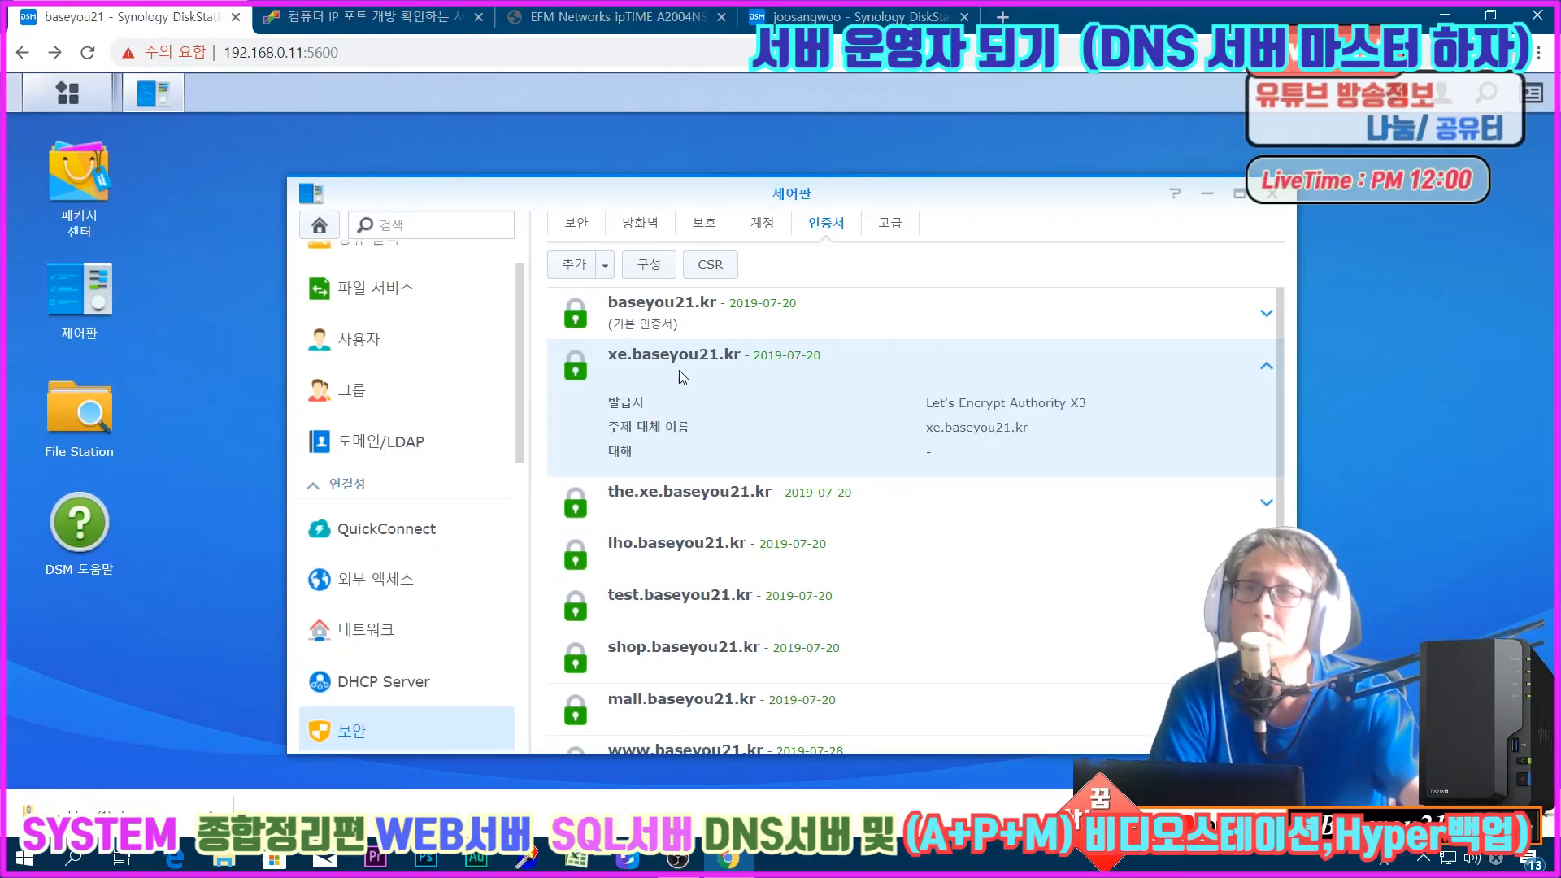
{"action": "left_click", "coordinate": [649, 266]}
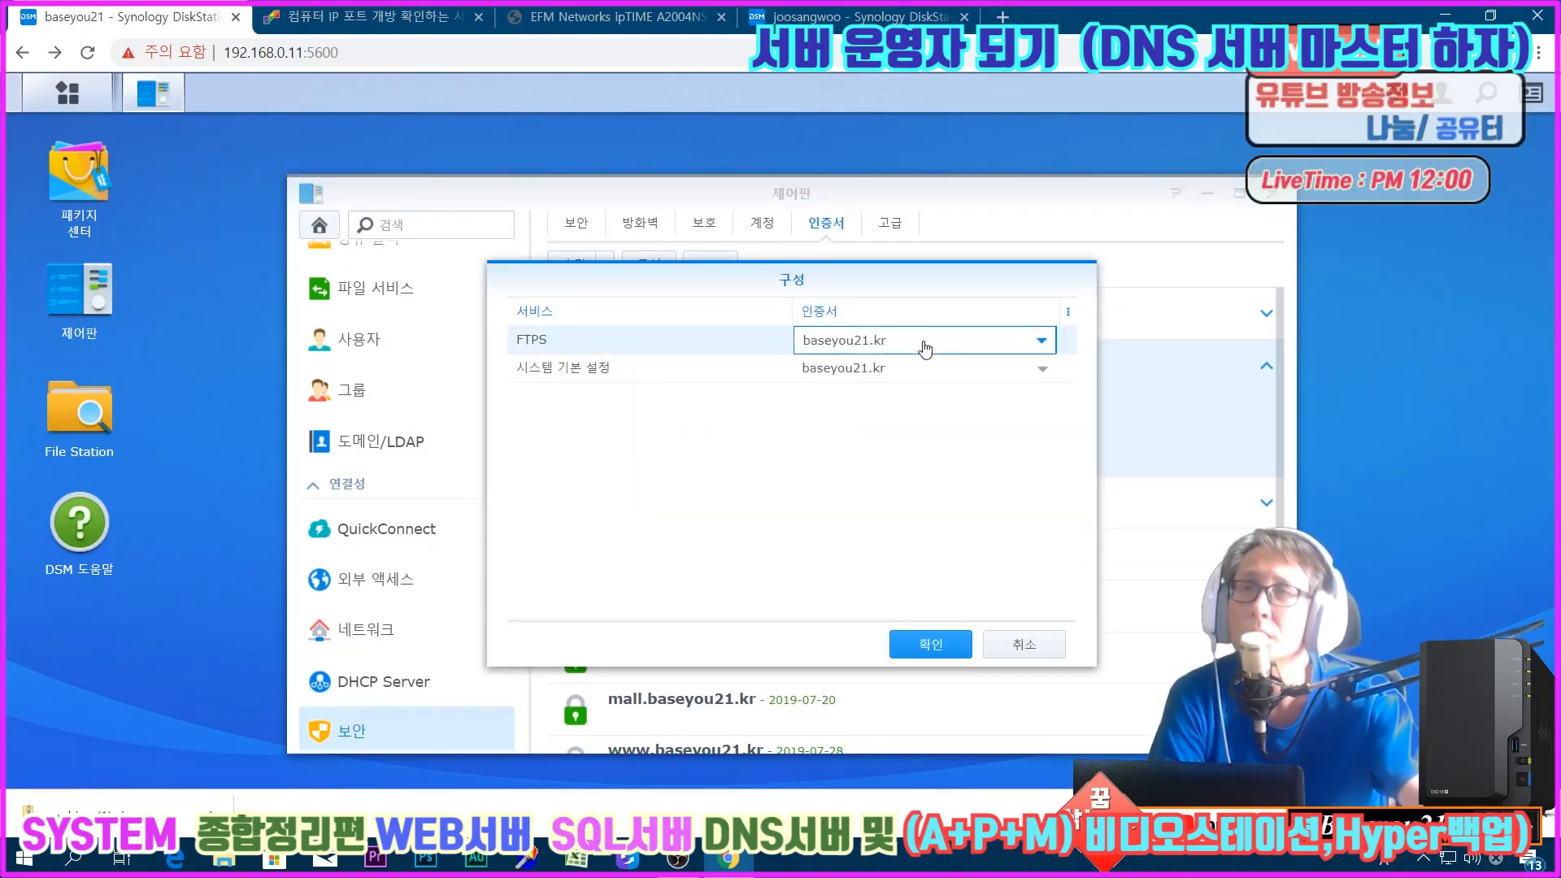
{"action": "left_click", "coordinate": [1047, 344]}
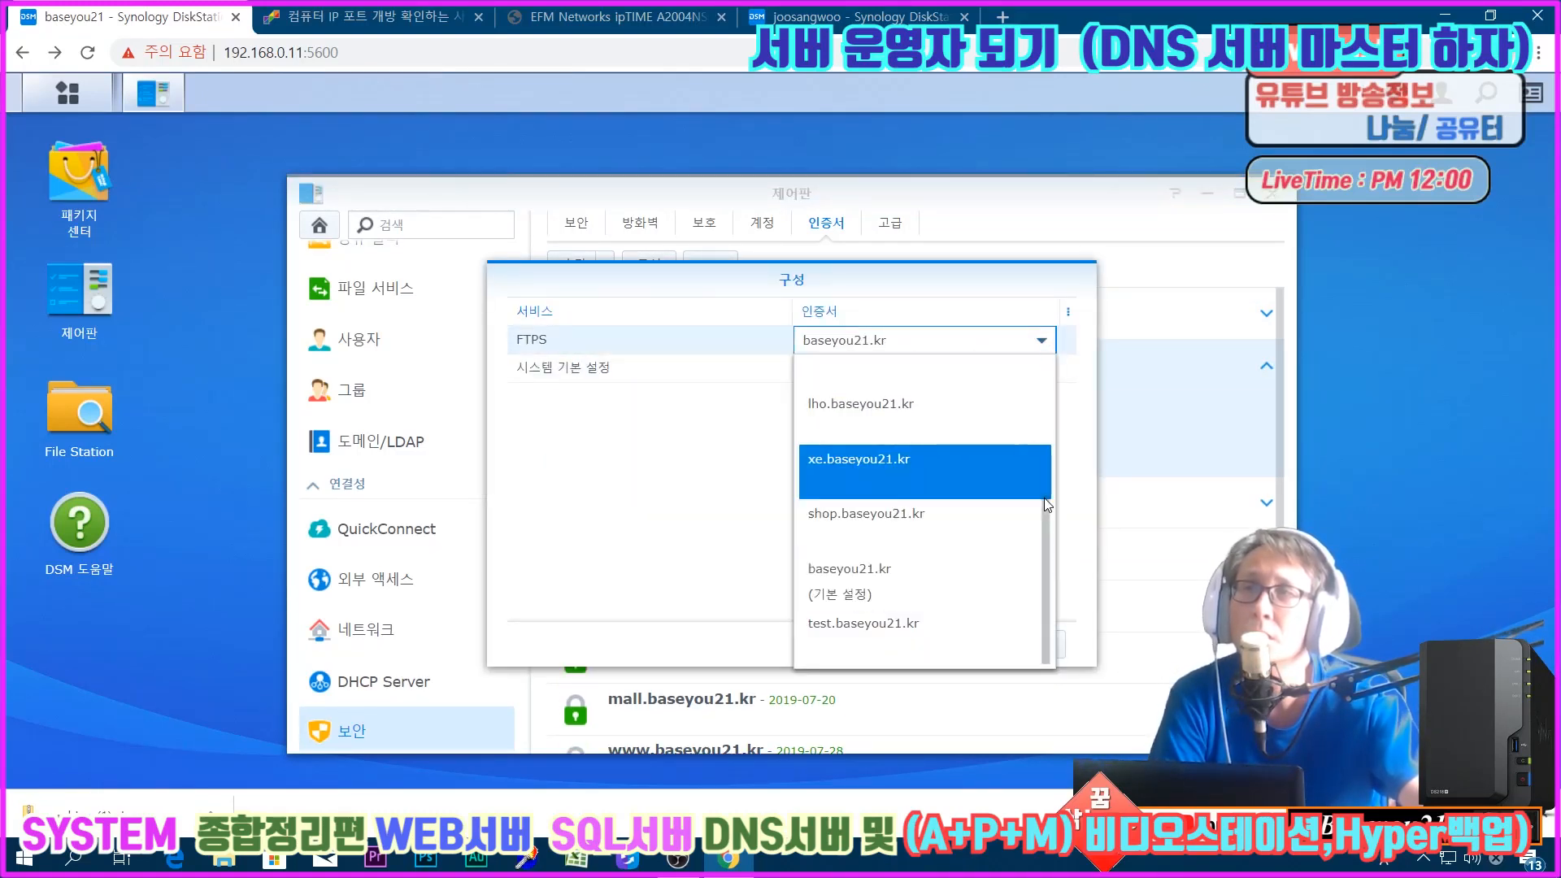
{"action": "left_click", "coordinate": [593, 470]}
{"action": "left_click", "coordinate": [1022, 644]}
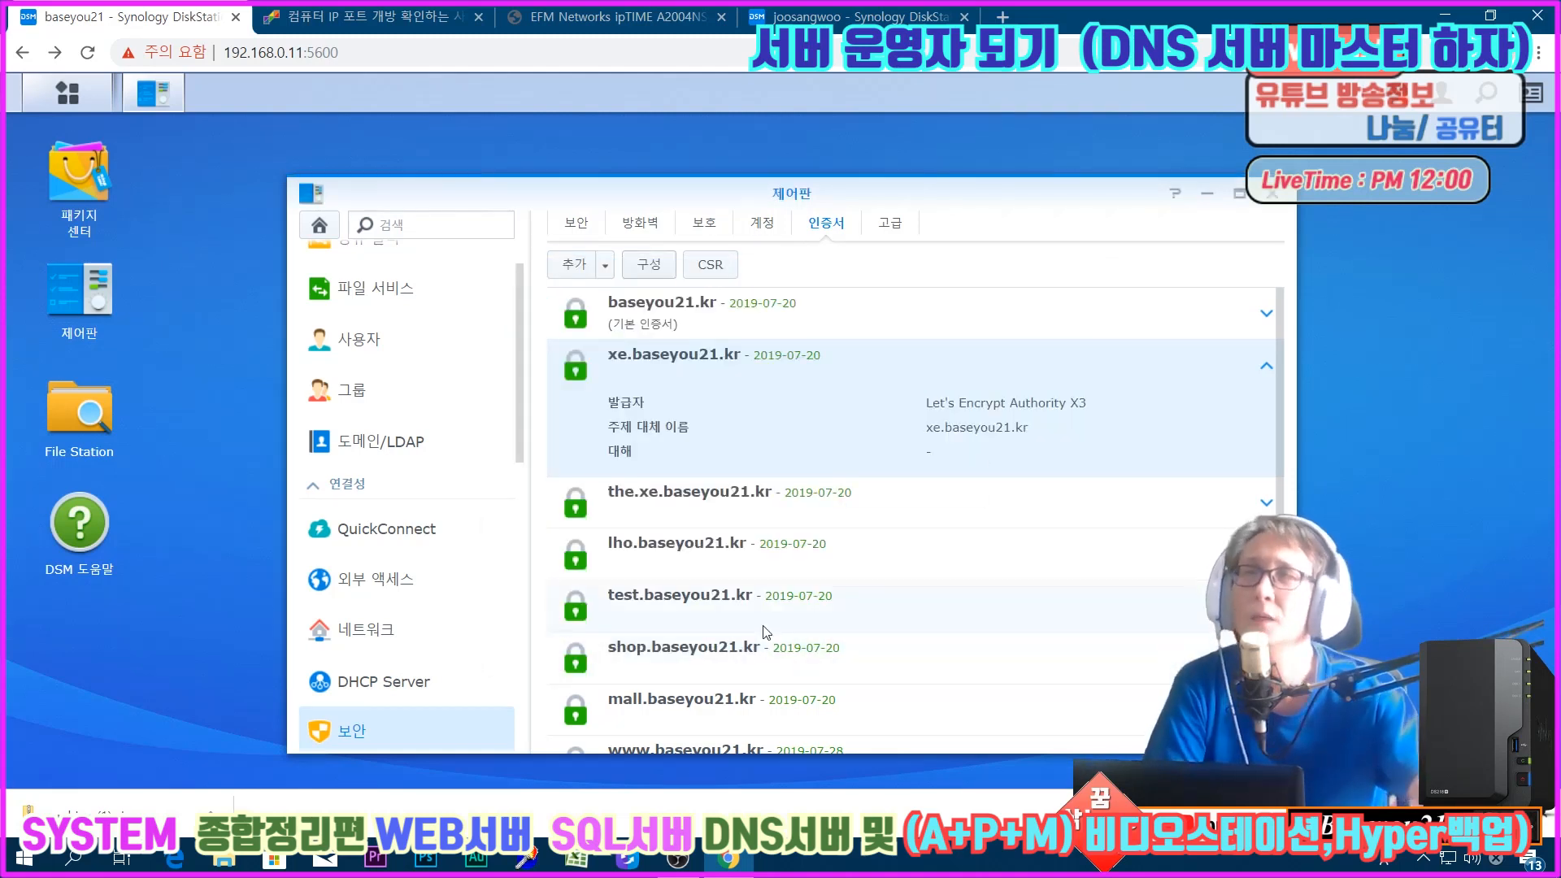
{"action": "left_click", "coordinate": [682, 325]}
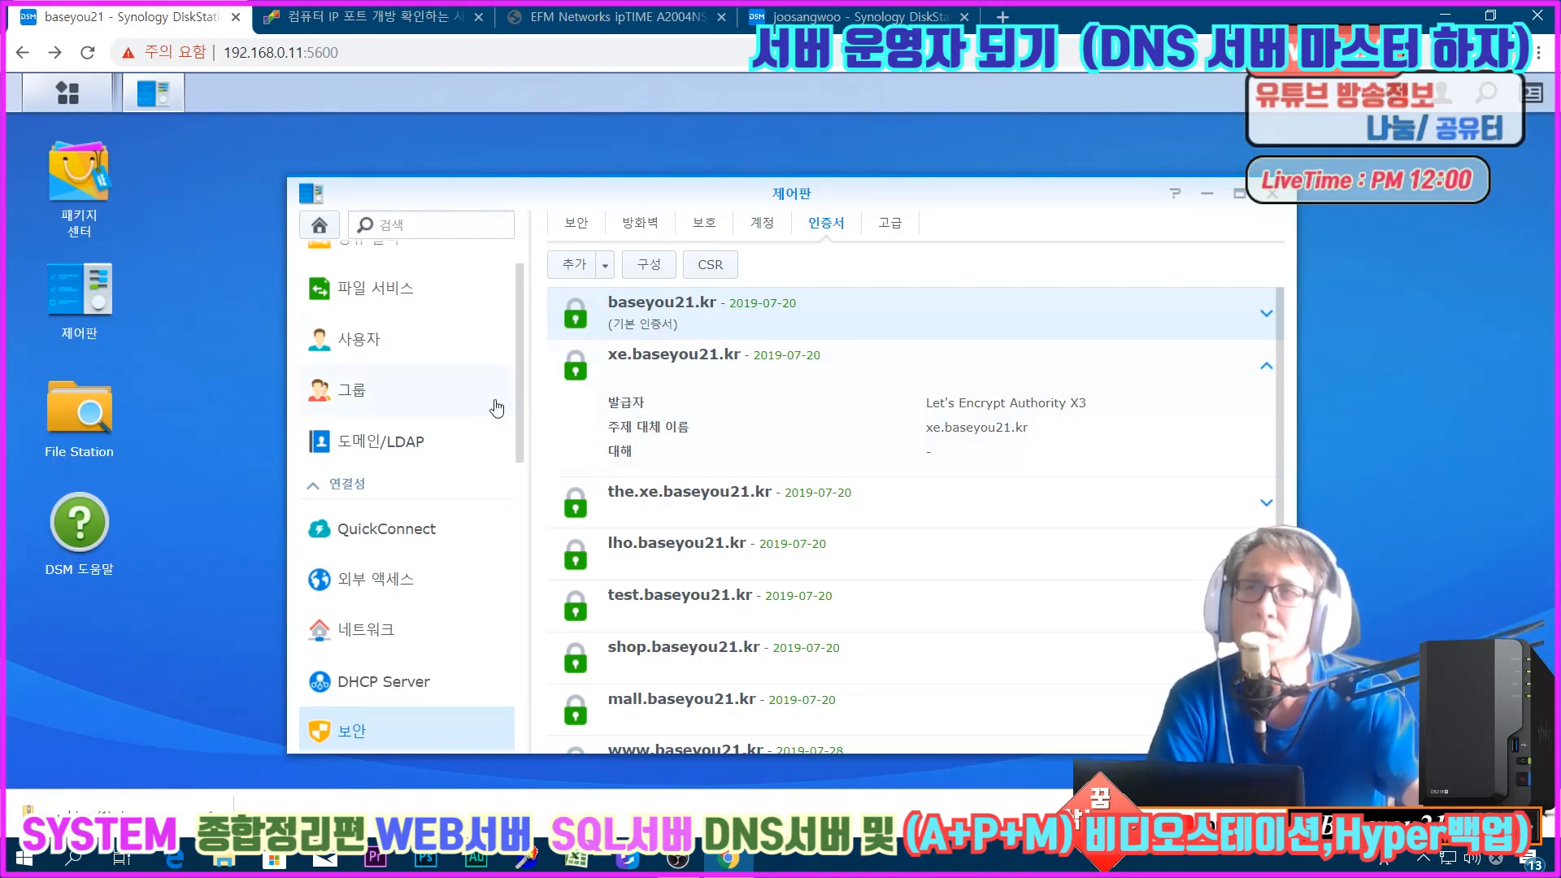
{"action": "left_click", "coordinate": [1270, 195]}
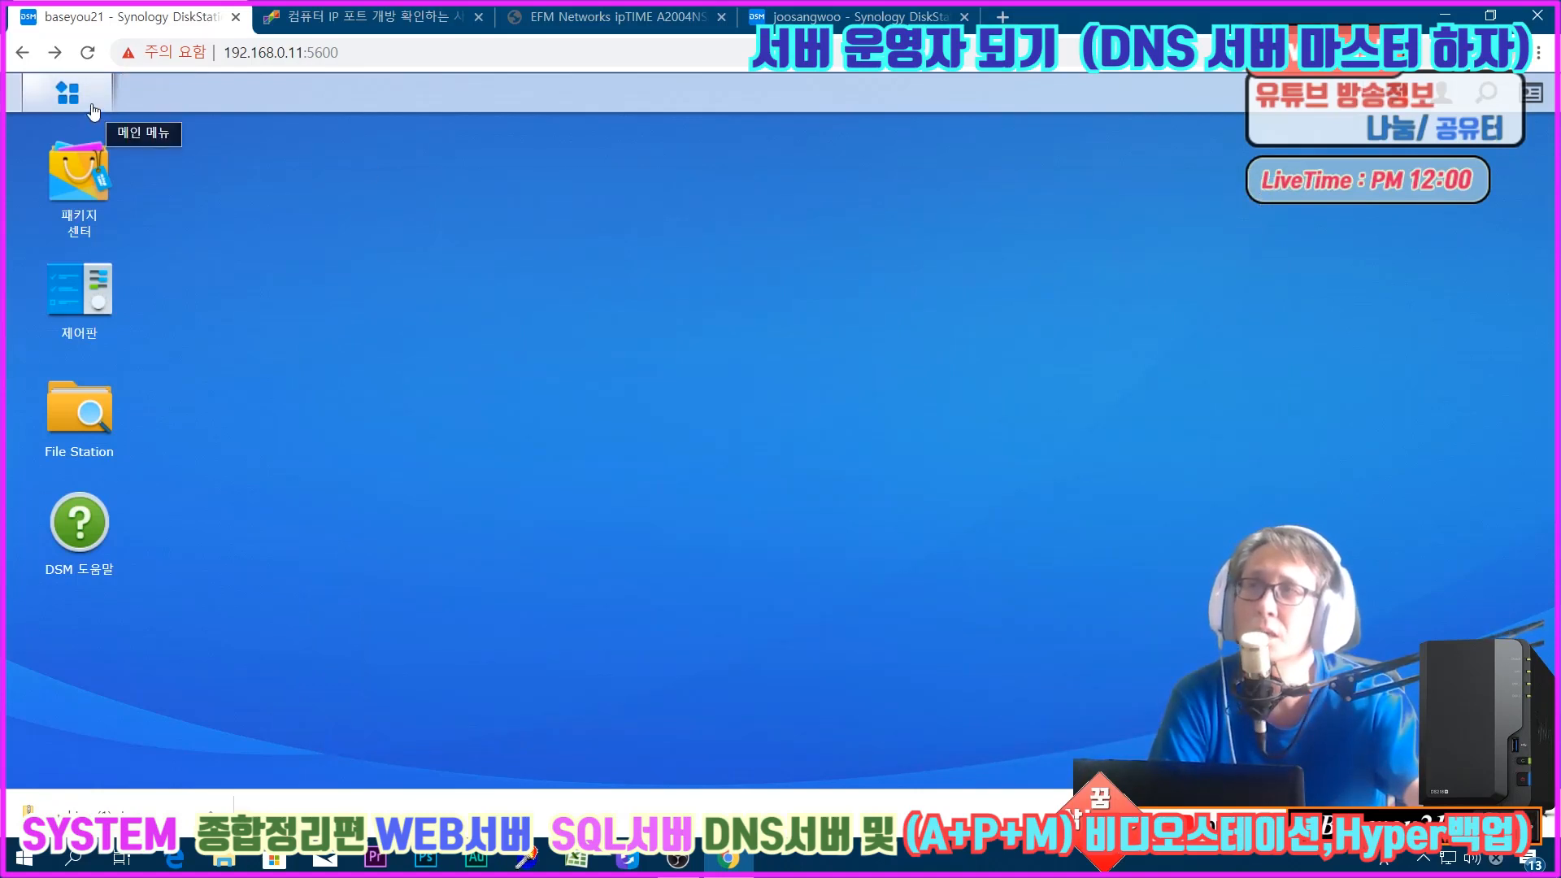
Step: Open Security Advisor's HTTPS redirection finding and follow its link to the Network DSM settings
{"action": "left_click", "coordinate": [81, 189]}
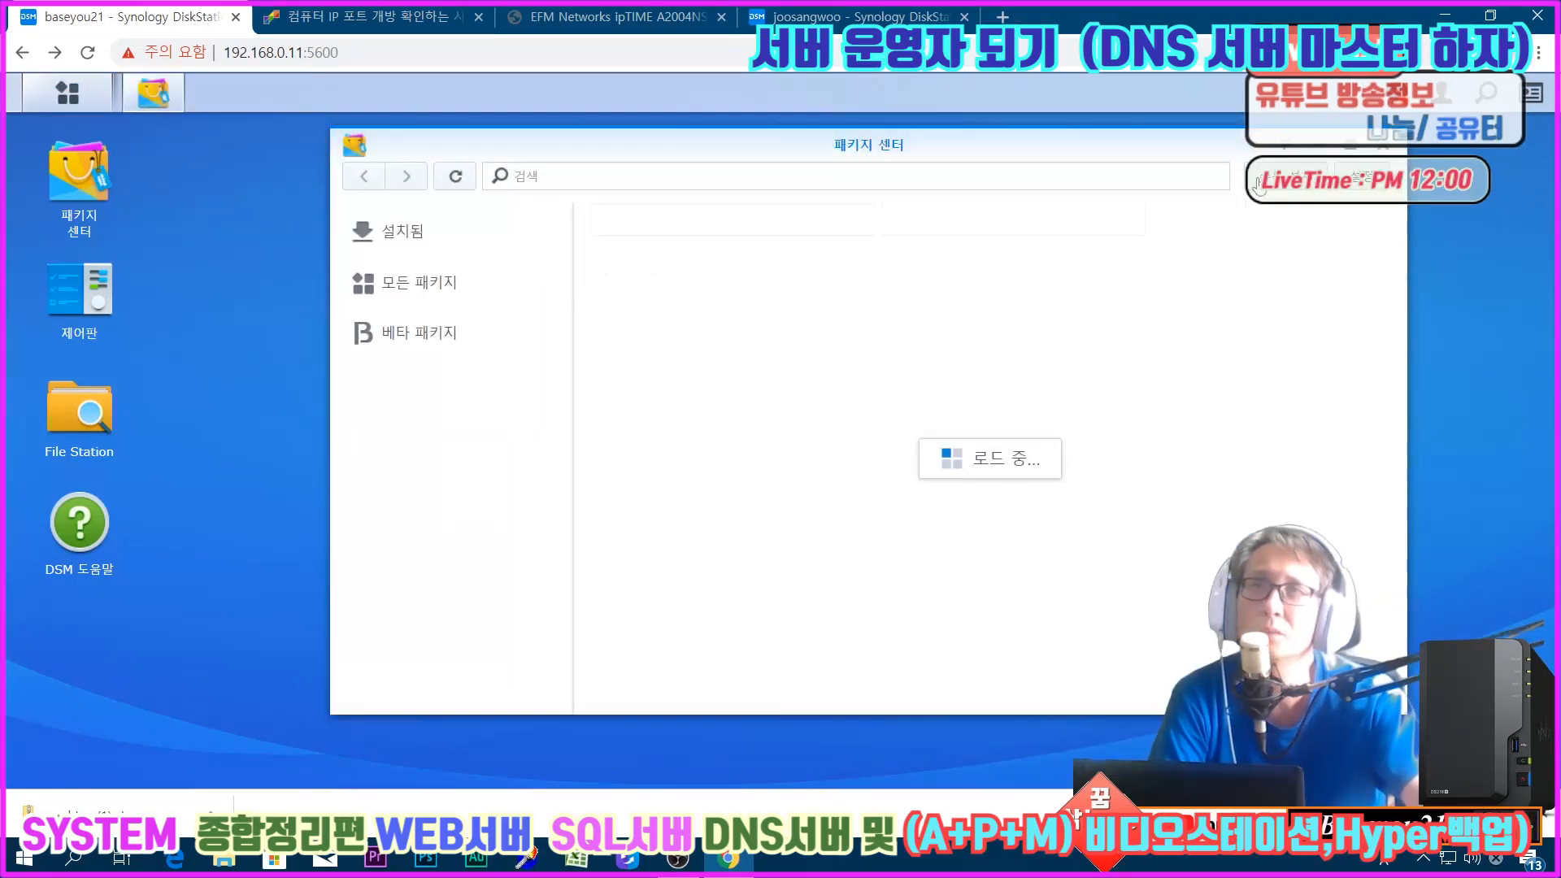
{"action": "left_click", "coordinate": [1383, 148]}
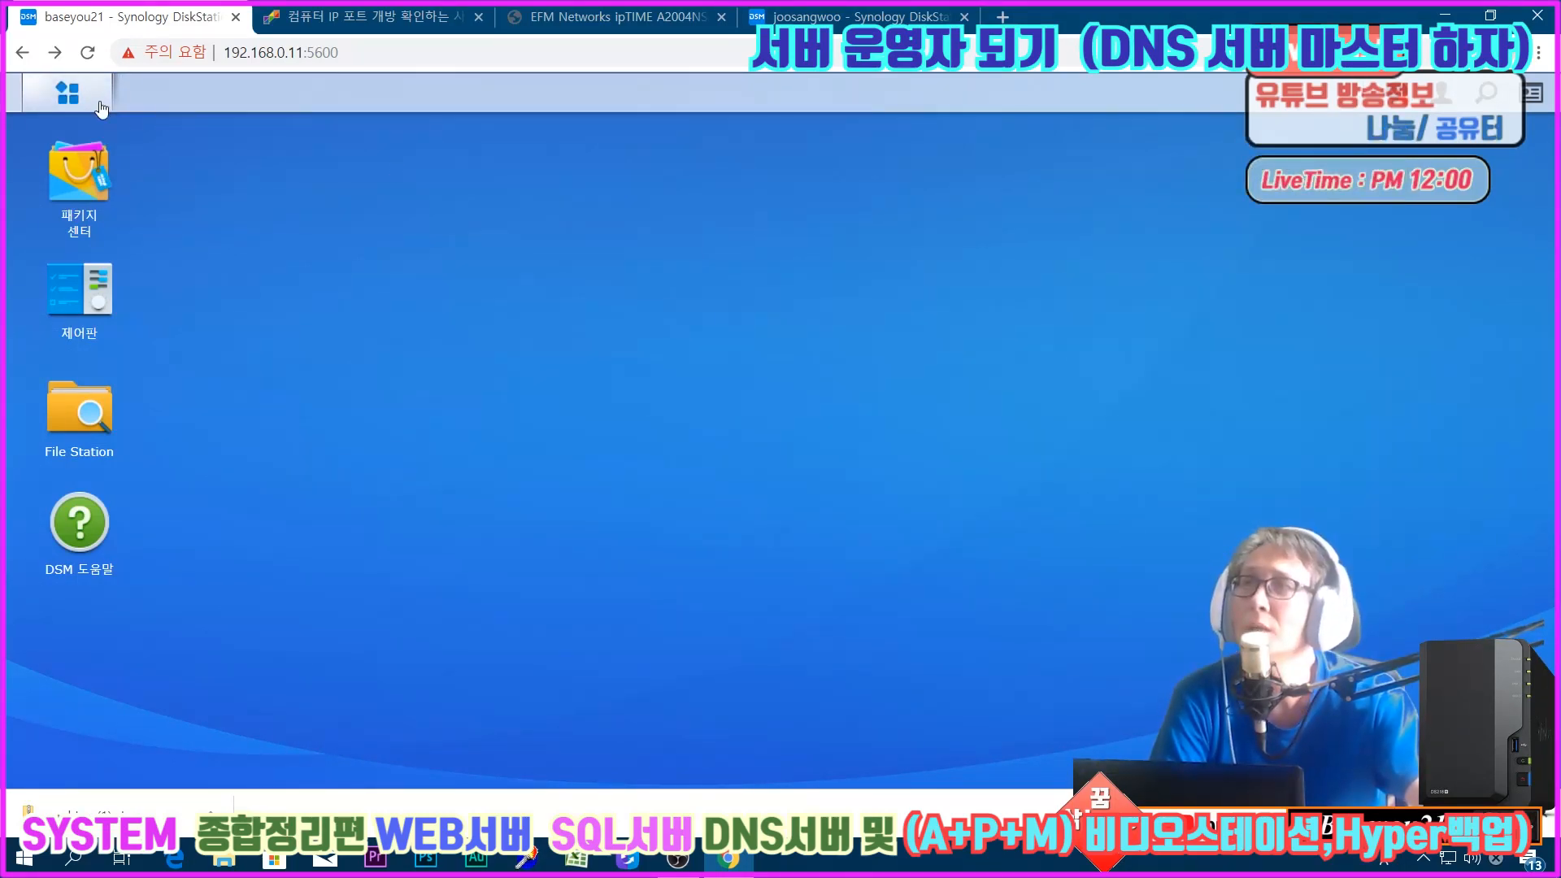
{"action": "left_click", "coordinate": [67, 92]}
{"action": "left_click", "coordinate": [771, 378]}
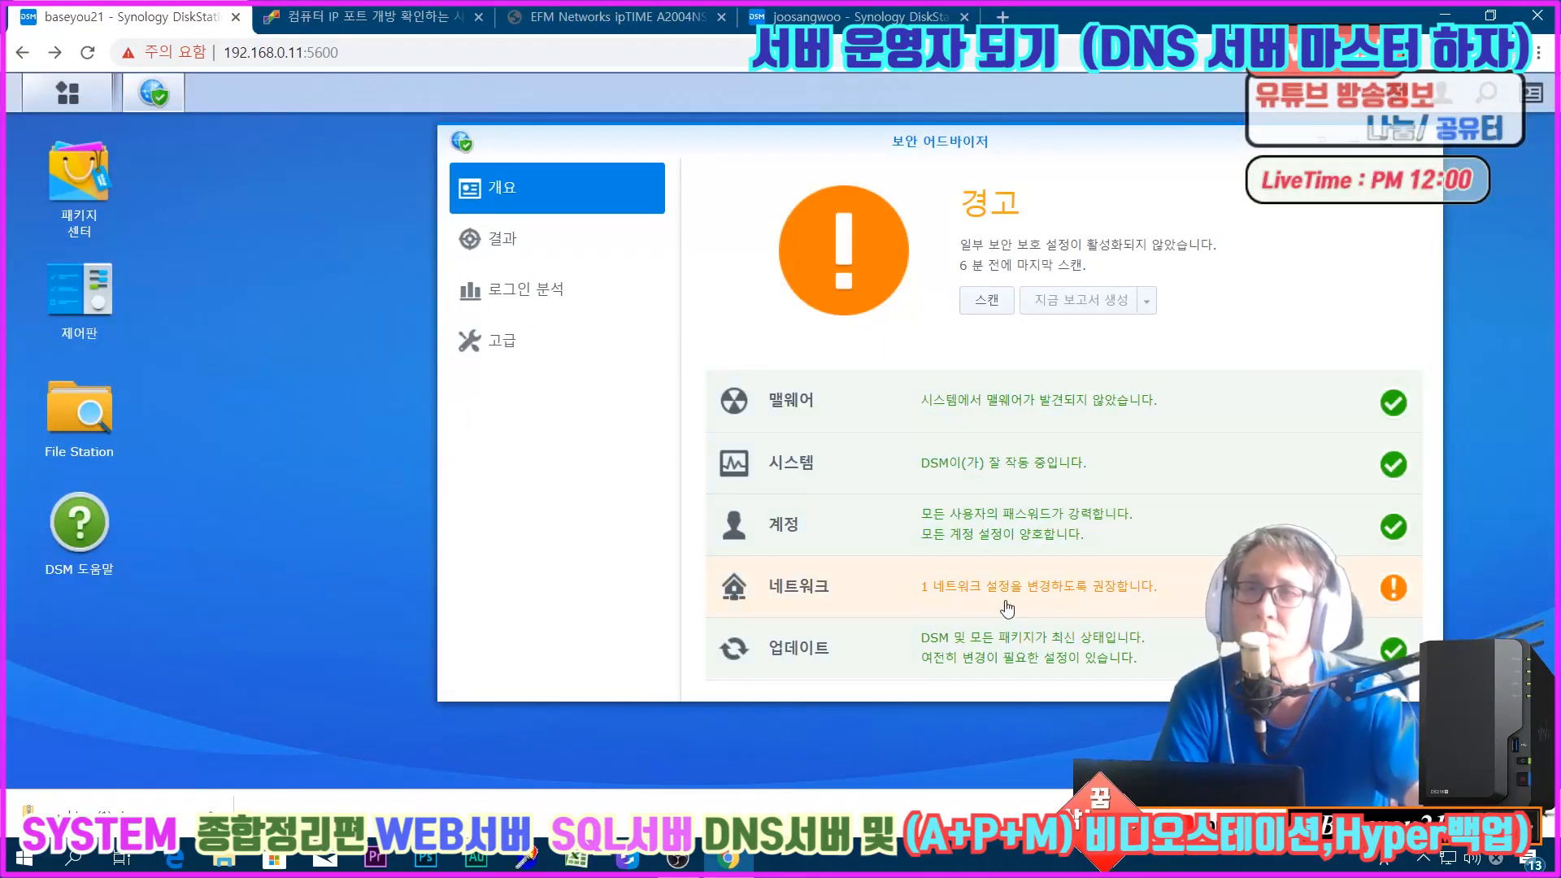
{"action": "left_click", "coordinate": [1400, 601]}
{"action": "double_click", "coordinate": [971, 244]}
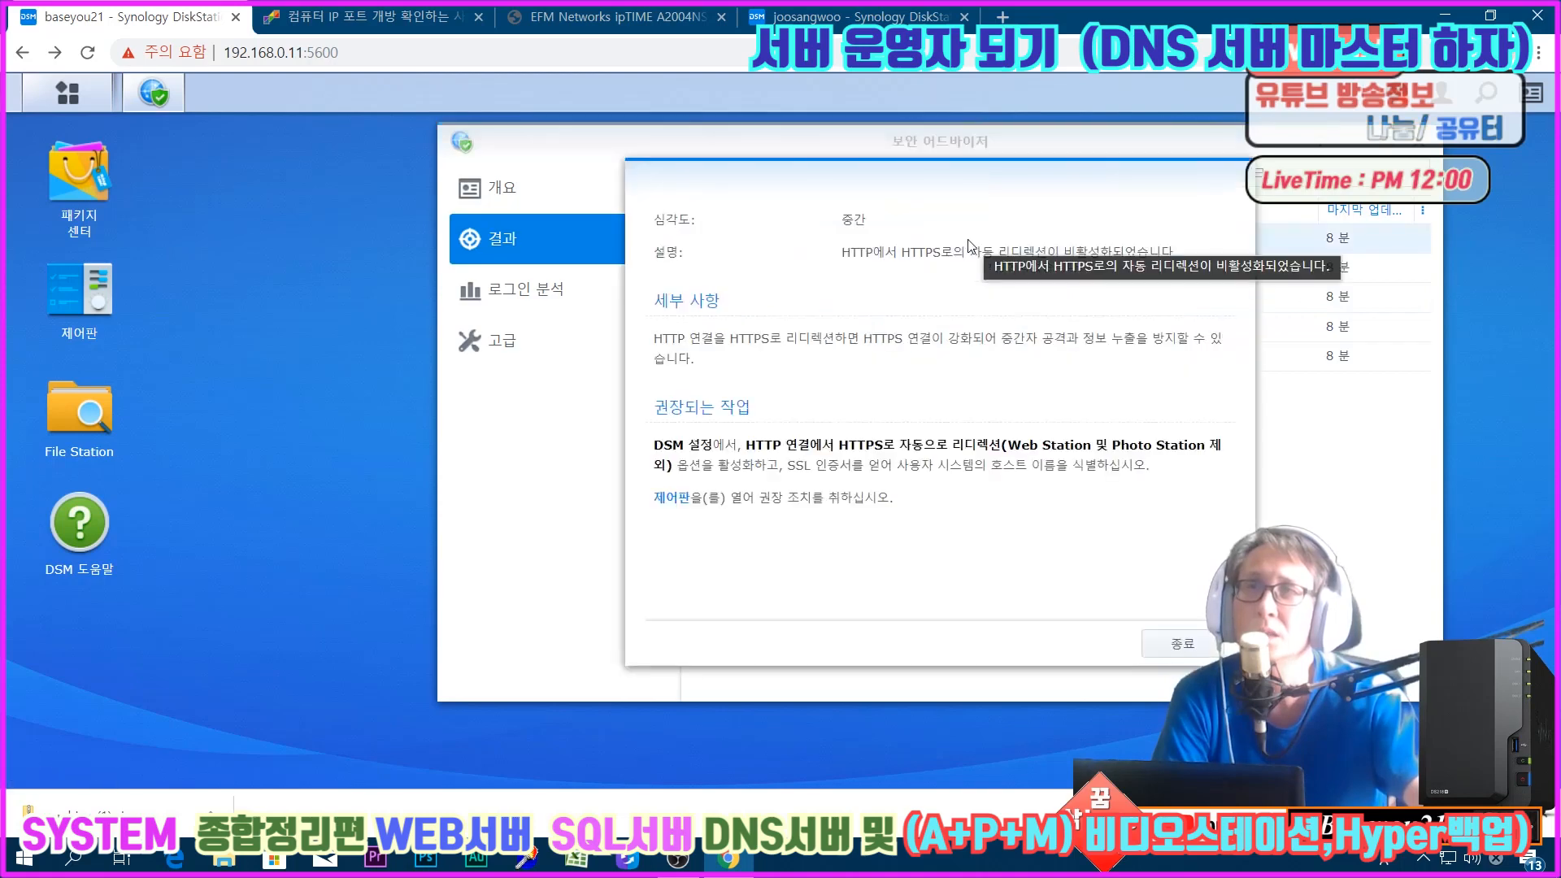
{"action": "left_click", "coordinate": [673, 497]}
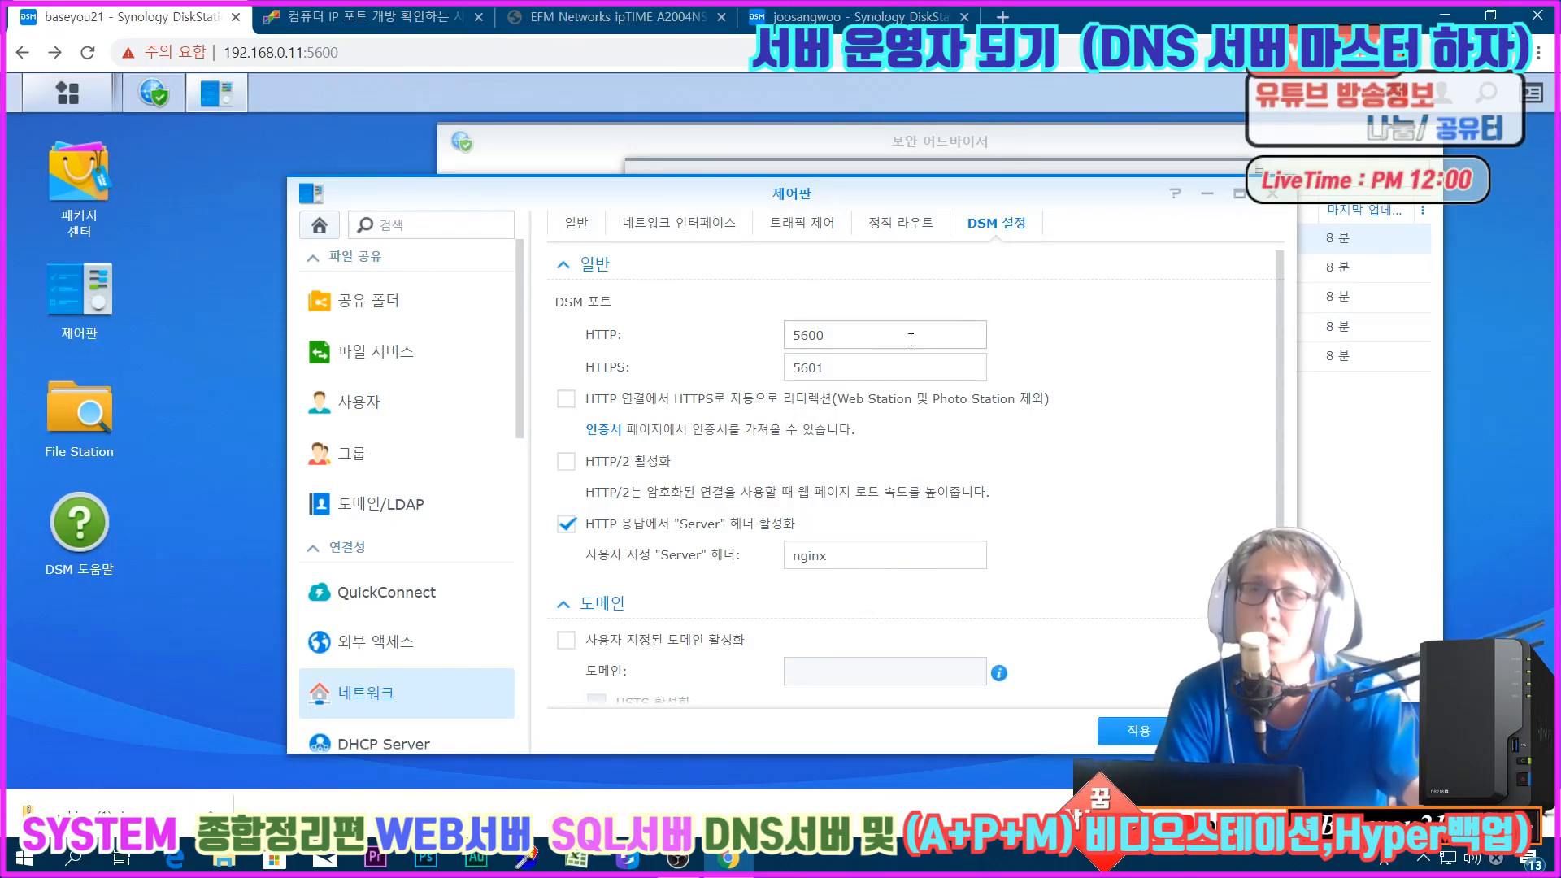
Step: Enable 'Automatically redirect HTTP connection to HTTPS' and apply the setting
{"action": "left_click", "coordinate": [567, 399]}
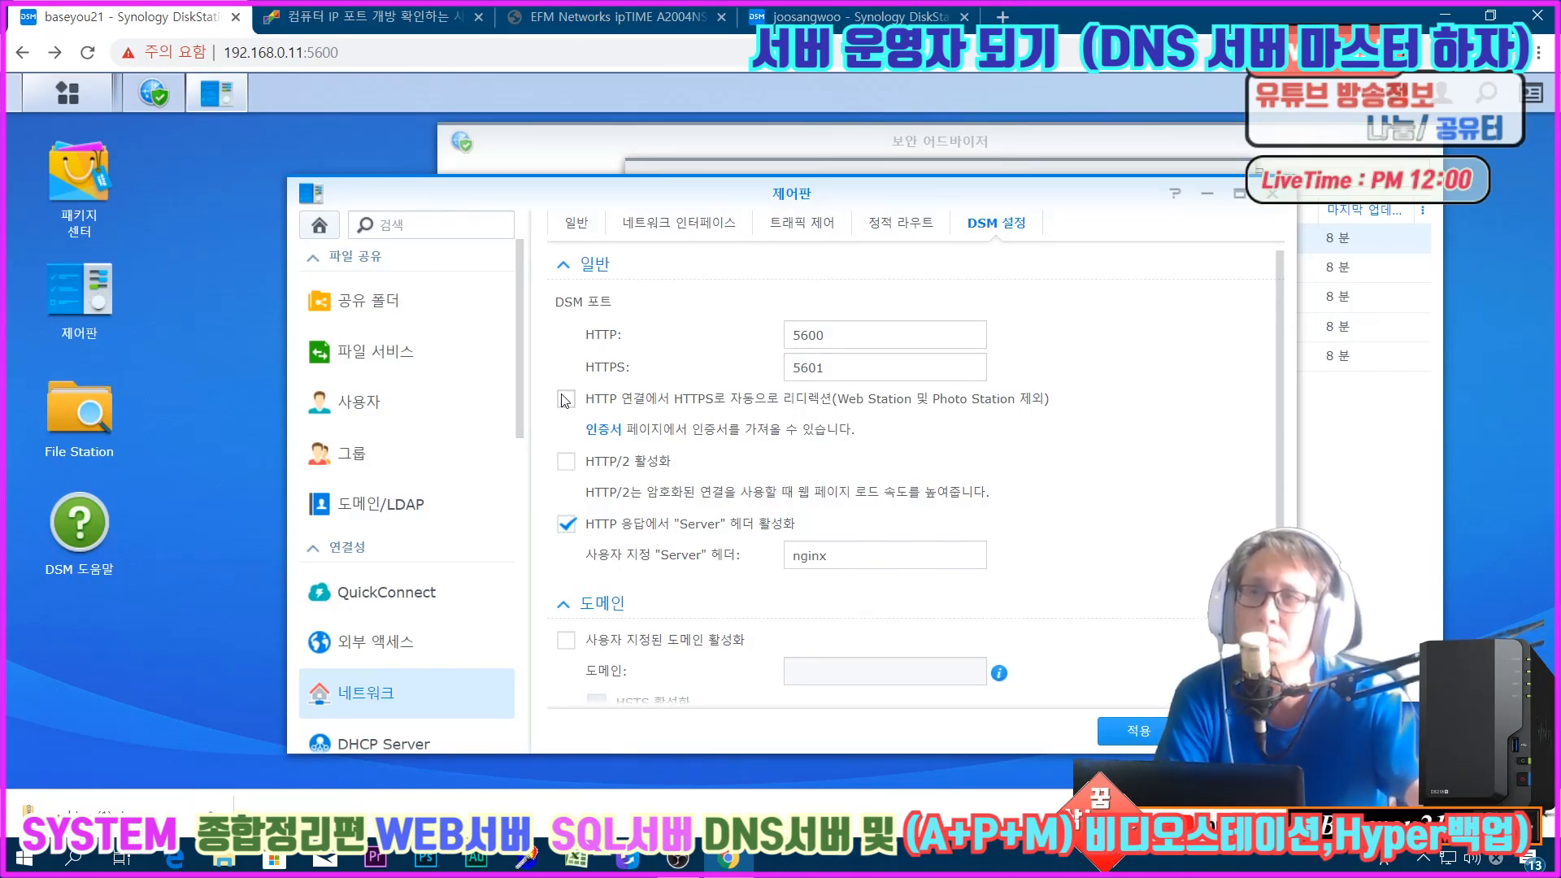
{"action": "left_click", "coordinate": [1129, 730]}
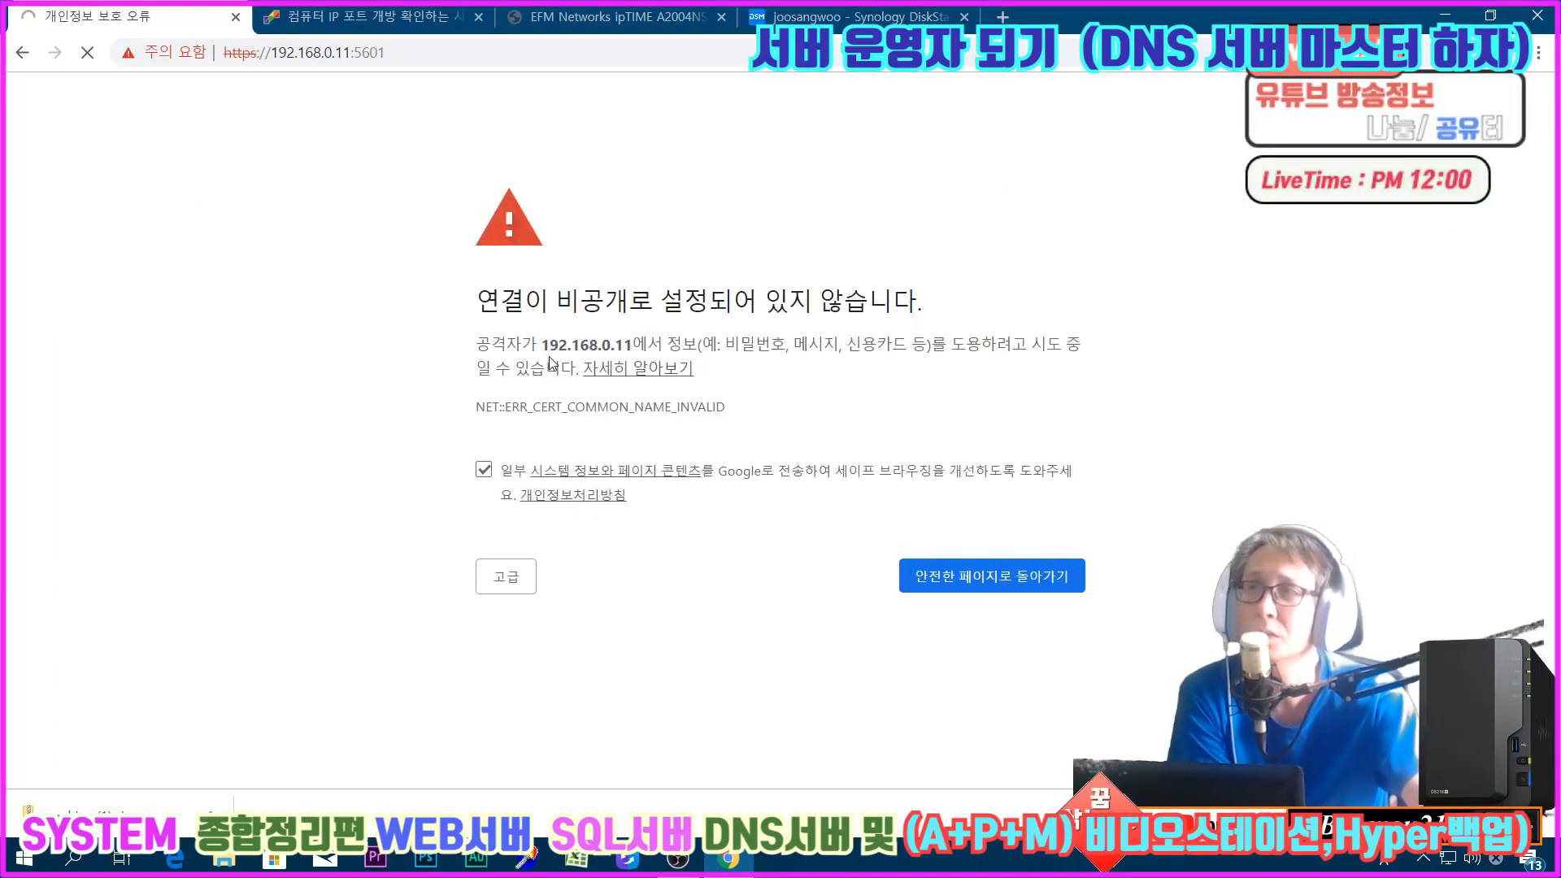
Step: Proceed past Chrome's certificate warning to 192.168.0.11:5601 and relaunch Security Advisor
{"action": "left_click", "coordinate": [502, 585]}
{"action": "left_click", "coordinate": [537, 735]}
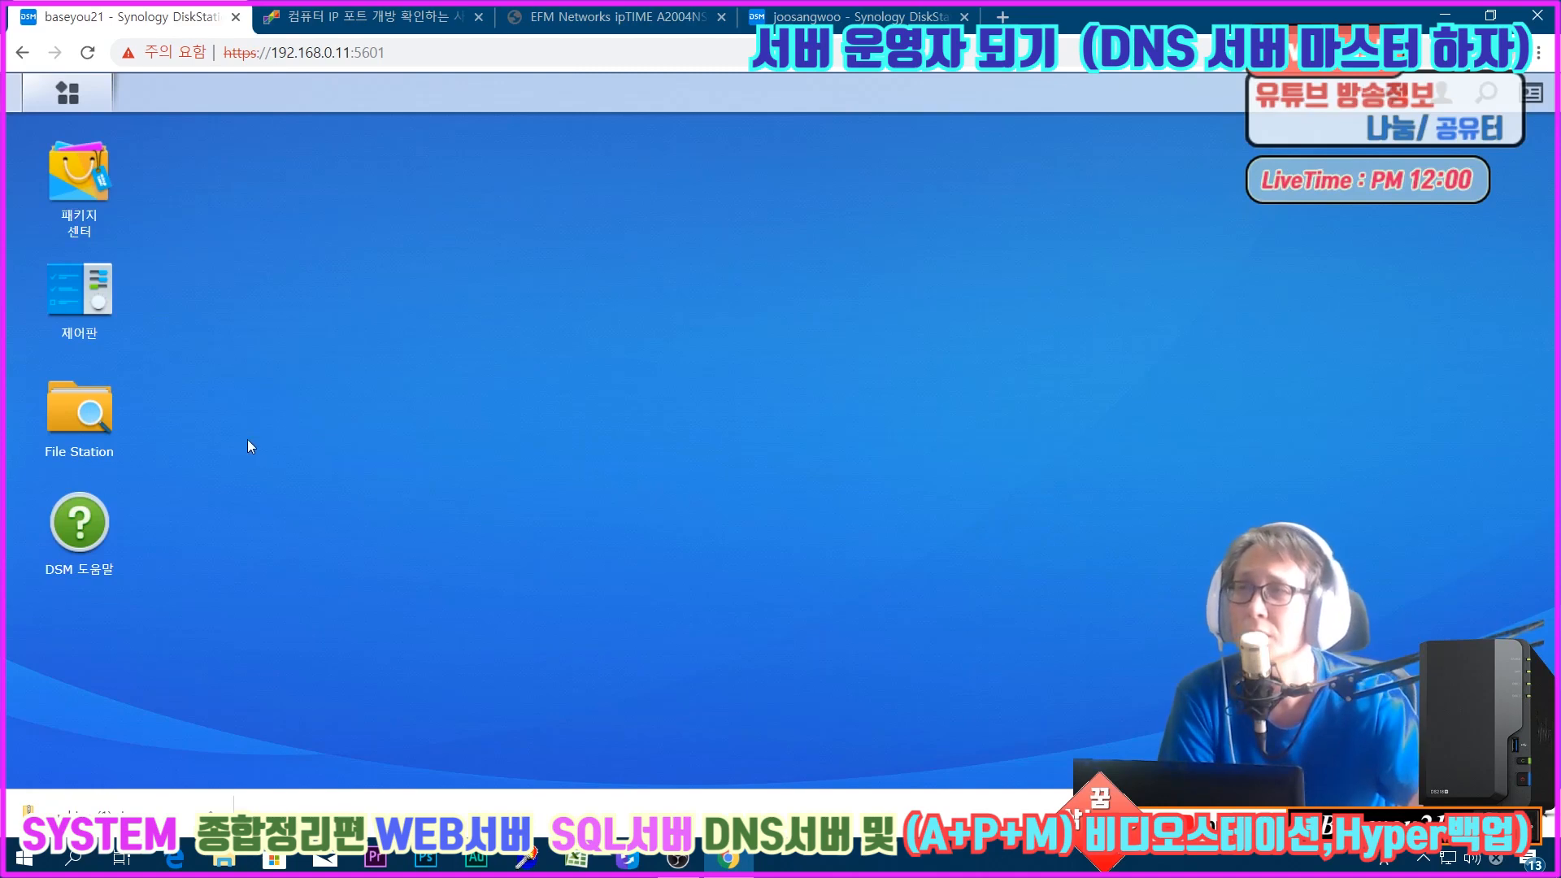
{"action": "left_click", "coordinate": [68, 93]}
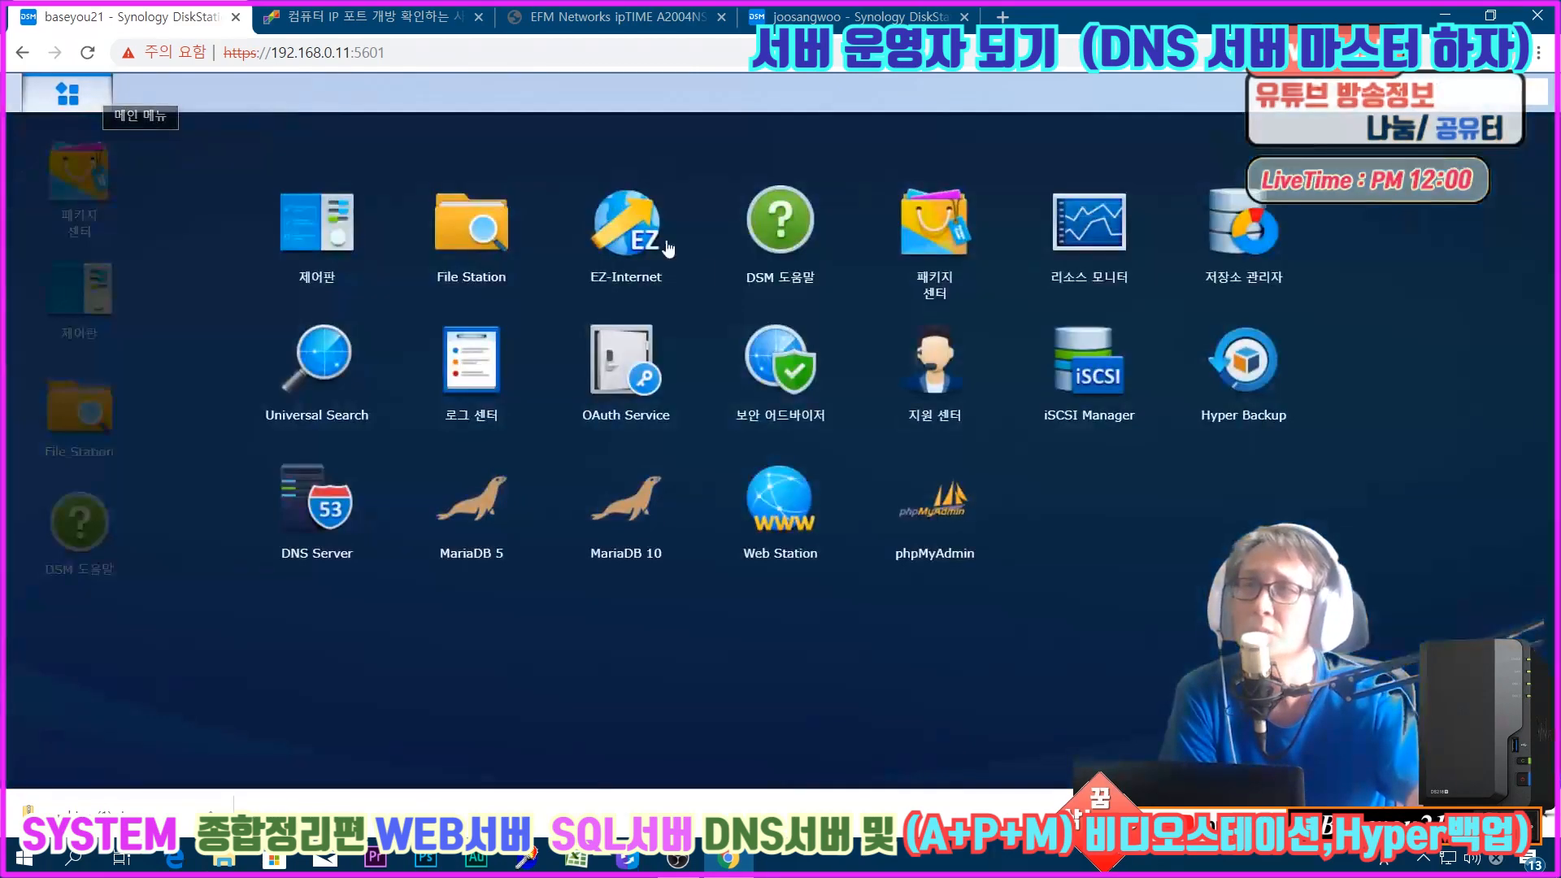
{"action": "left_click", "coordinate": [777, 441]}
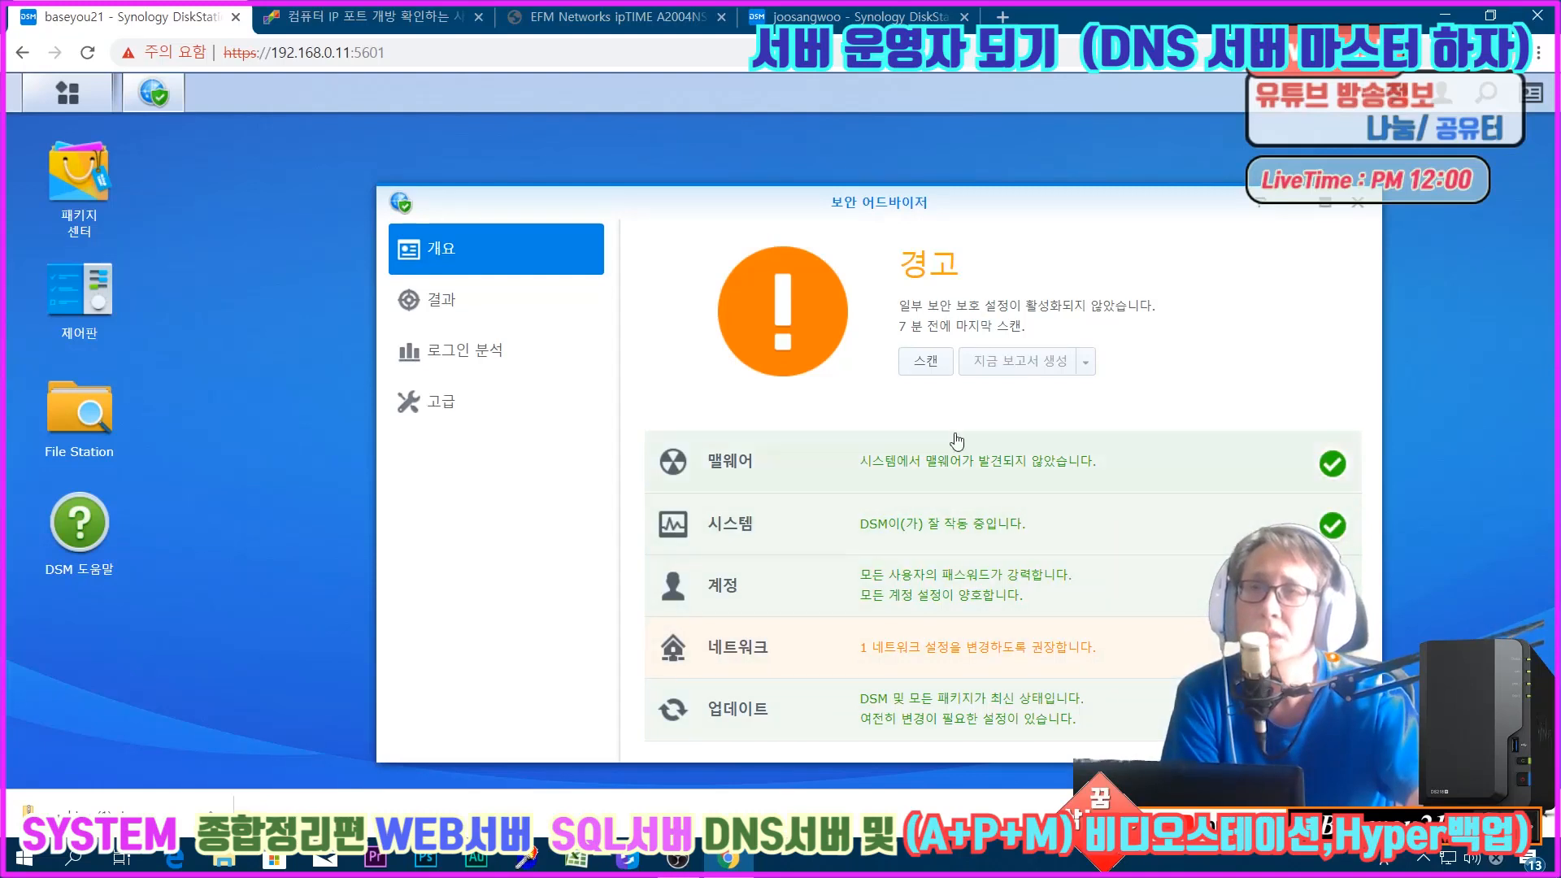
Step: Rescan security to a Good rating, dismissing the database update error, then close Security Advisor
{"action": "left_click", "coordinate": [925, 362]}
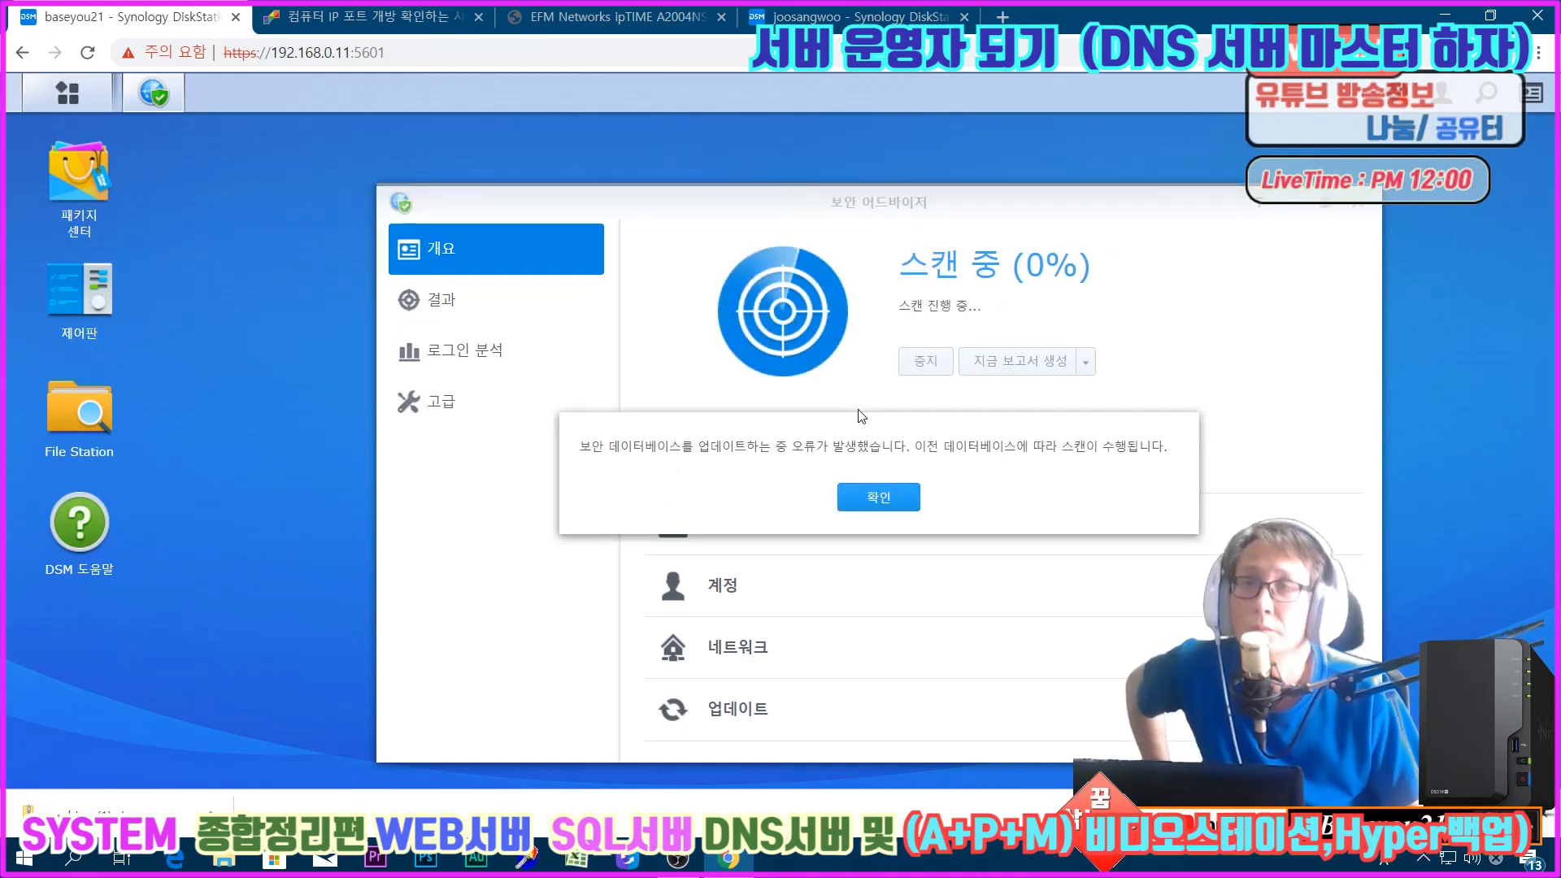
{"action": "left_click", "coordinate": [864, 493]}
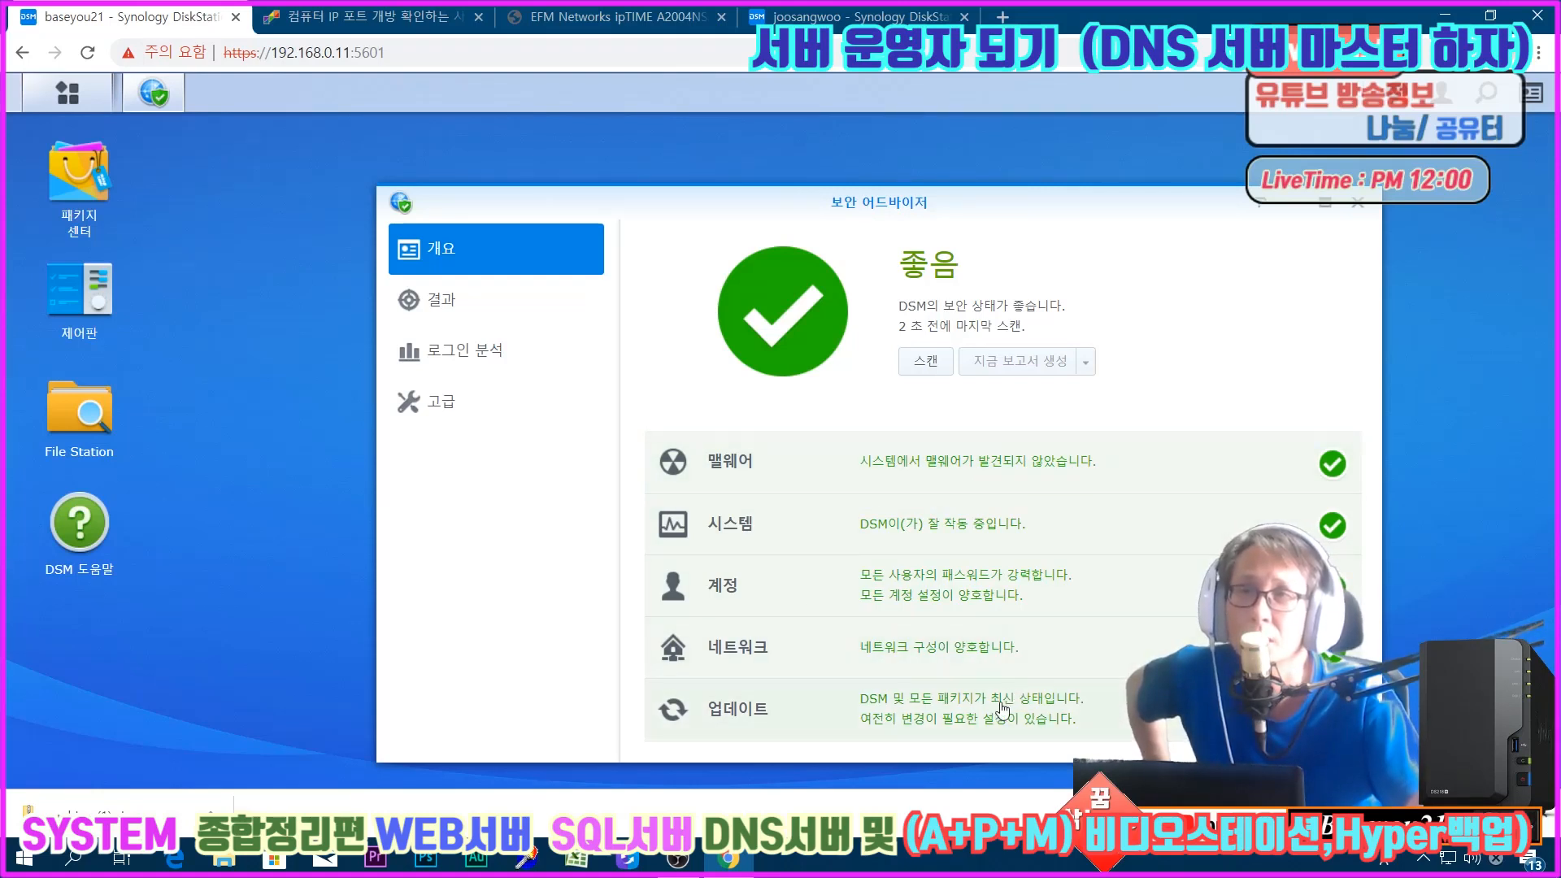
{"action": "left_click", "coordinate": [1359, 204]}
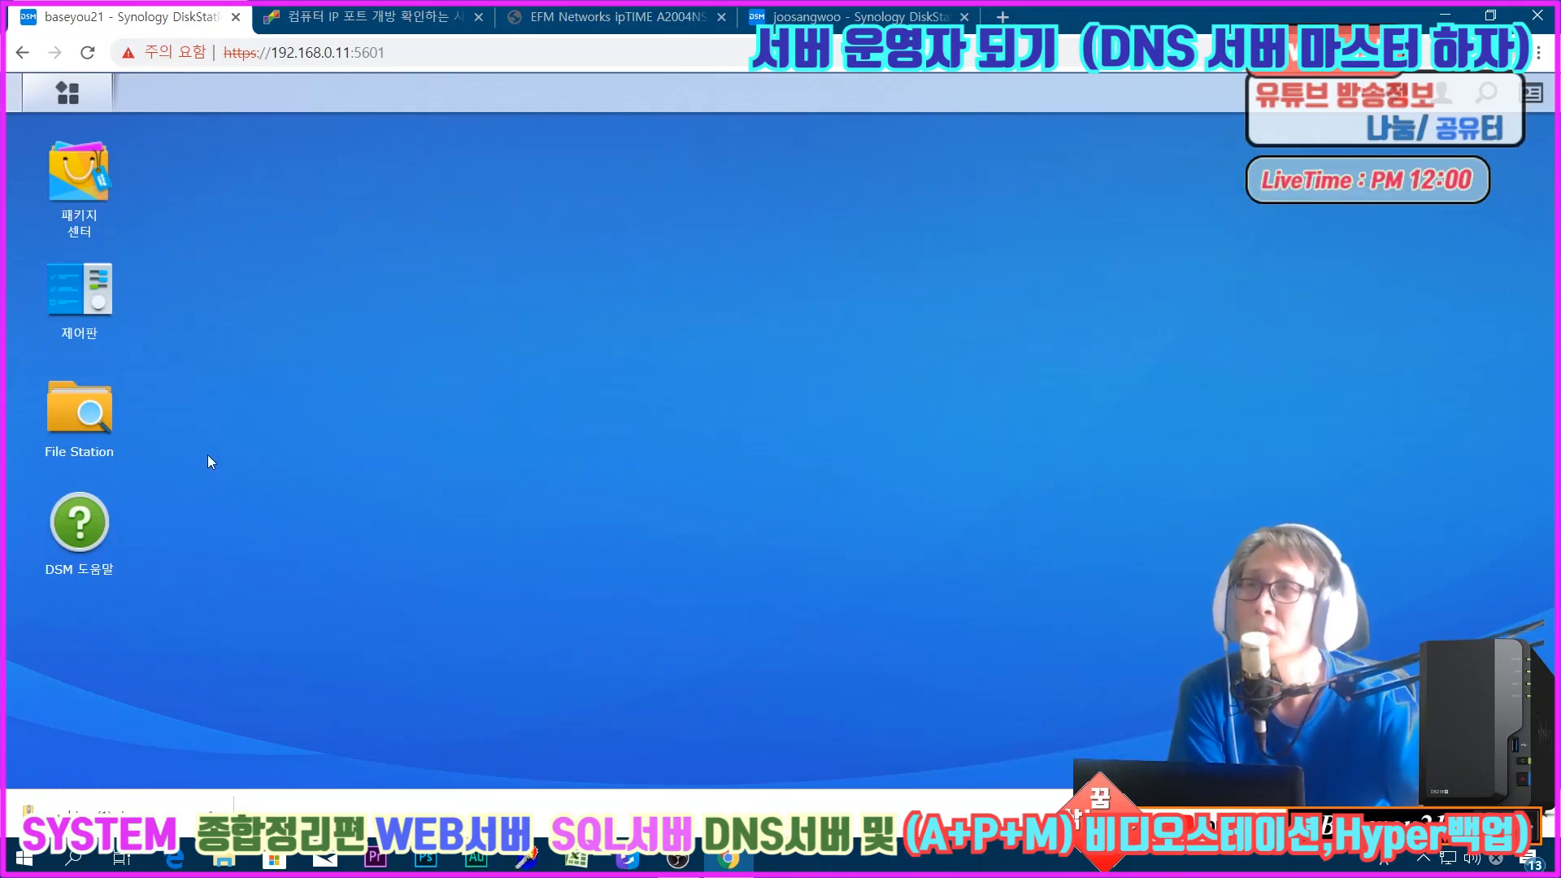
{"action": "left_click", "coordinate": [85, 321]}
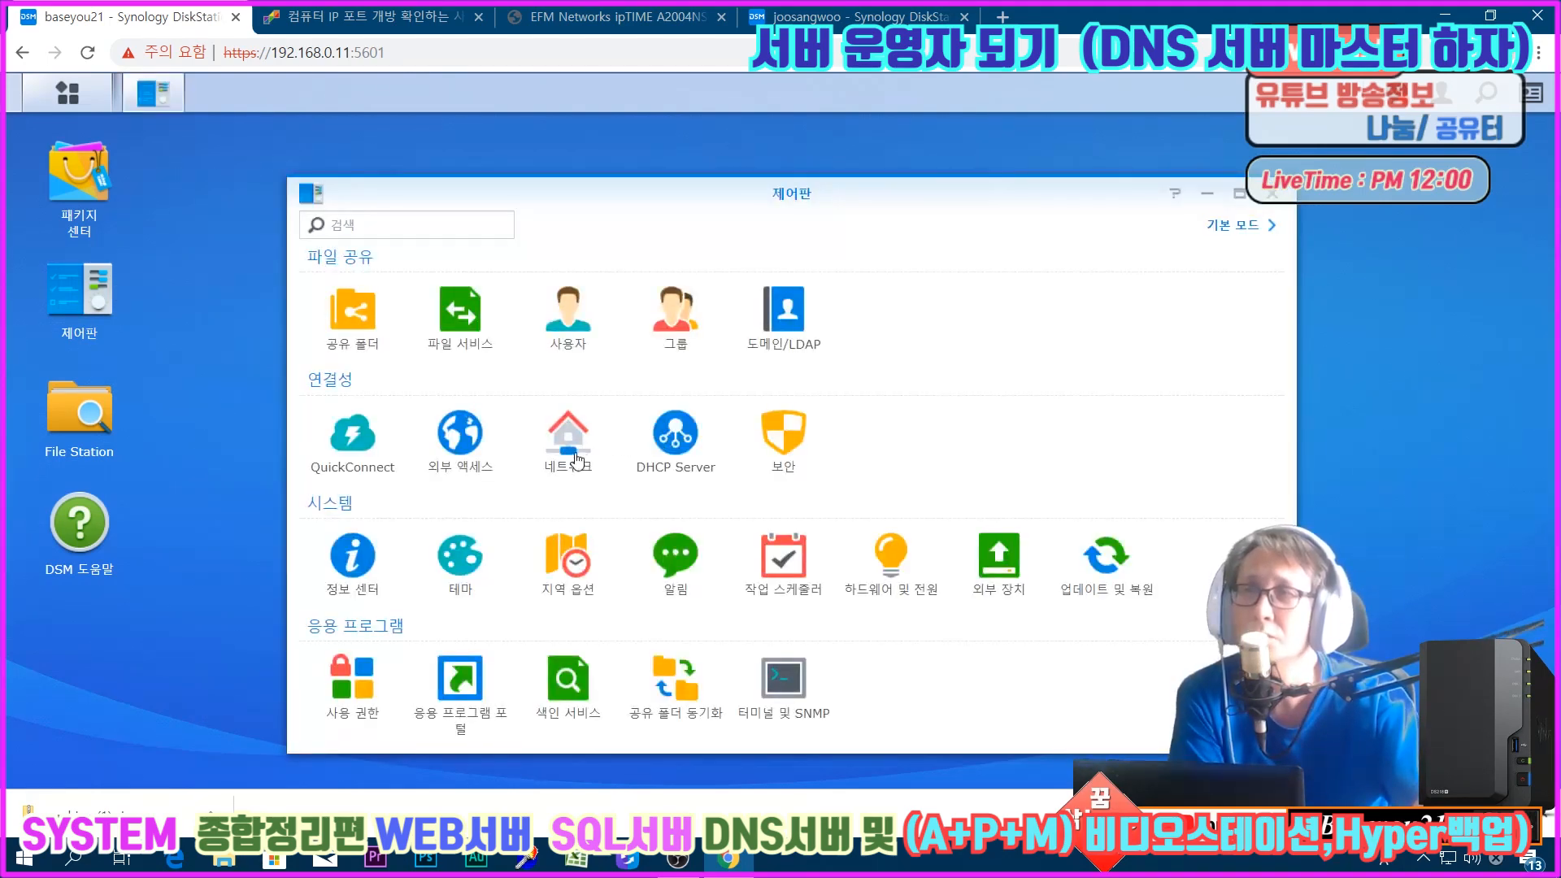
{"action": "left_click", "coordinate": [576, 461]}
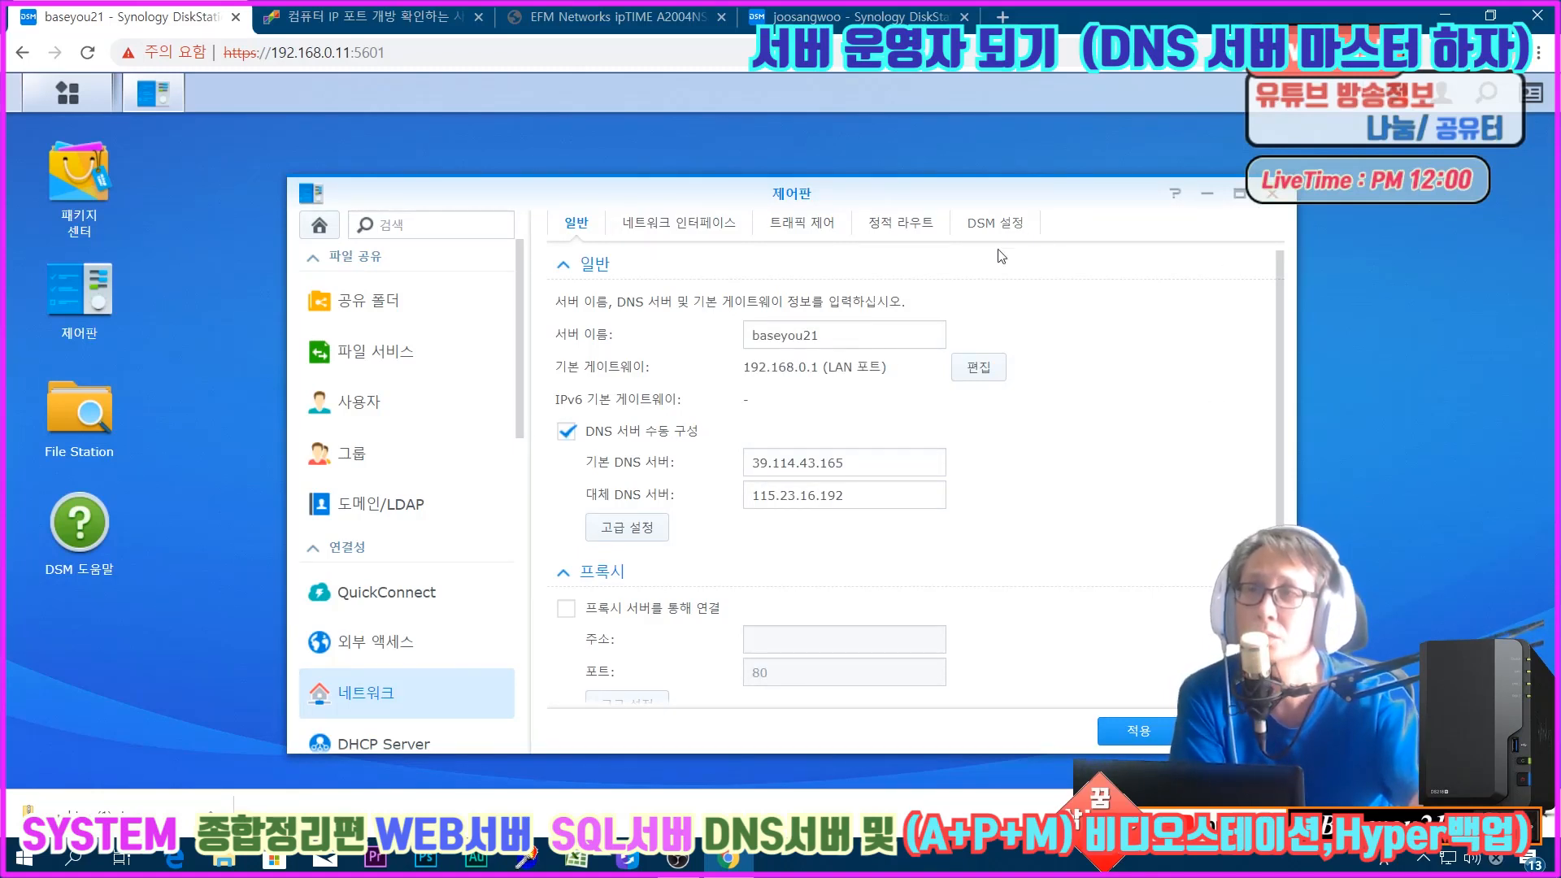
{"action": "scroll", "coordinate": [431, 697], "scroll_direction": "down", "scroll_amount": 5}
{"action": "scroll", "coordinate": [431, 697], "scroll_direction": "down", "scroll_amount": 5}
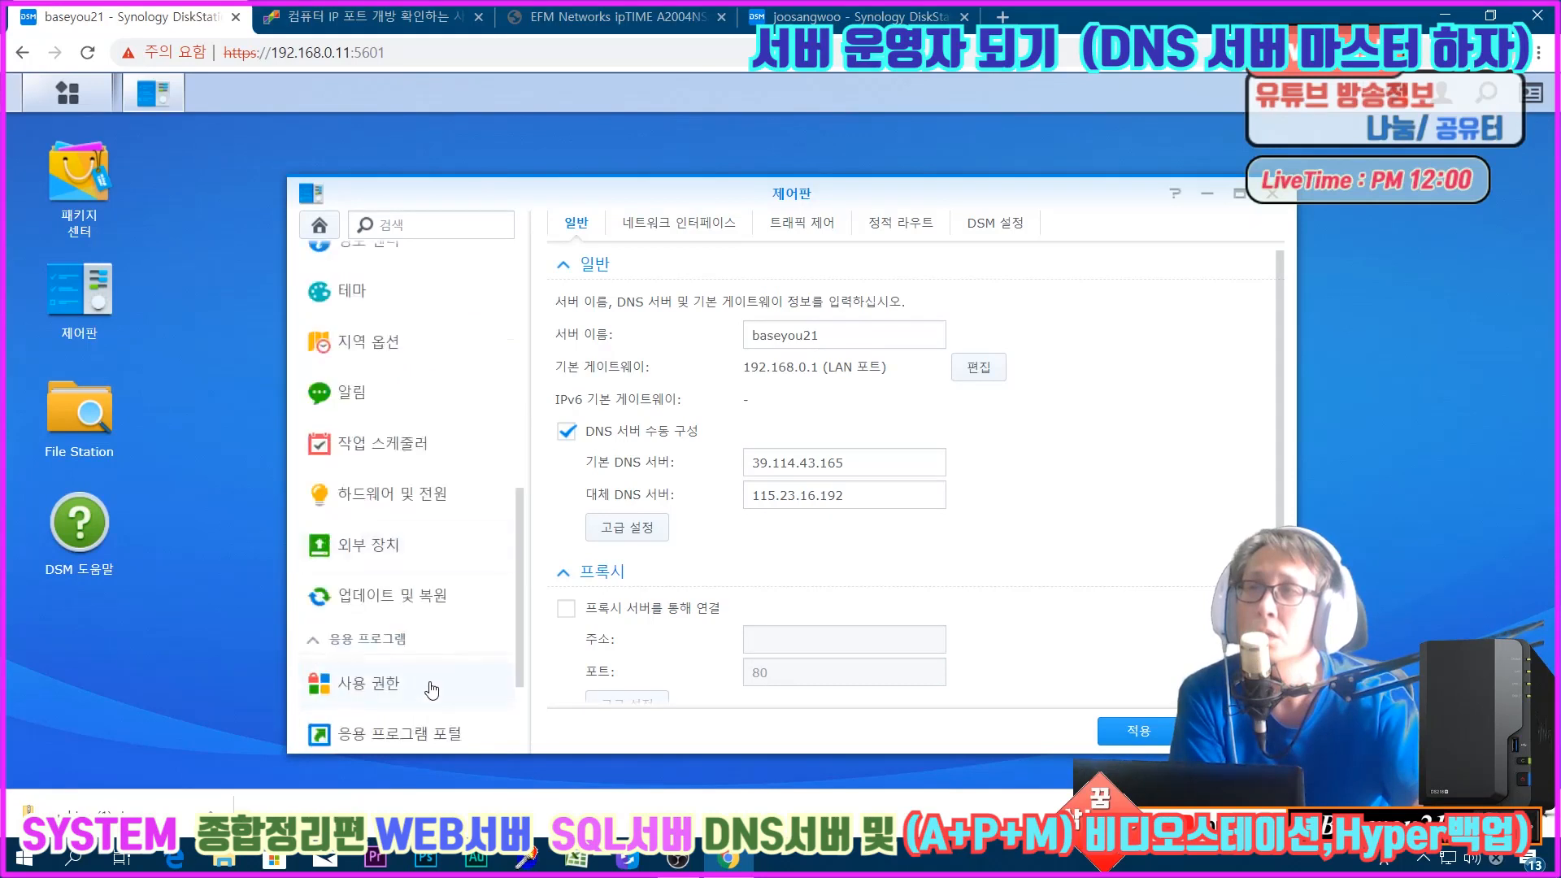
{"action": "scroll", "coordinate": [431, 689], "scroll_direction": "up", "scroll_amount": 9}
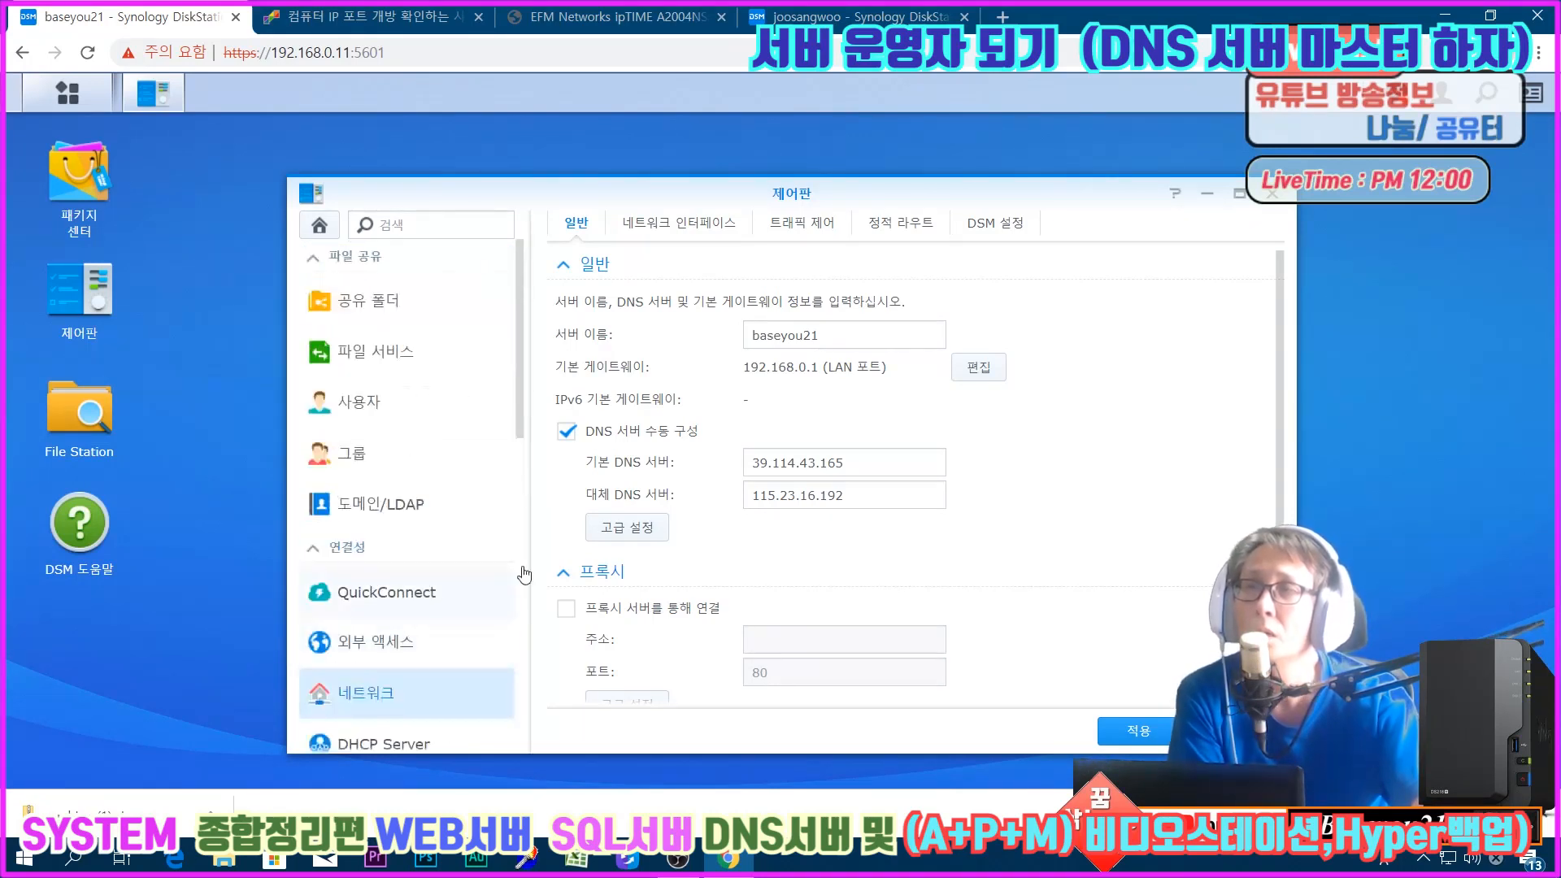
{"action": "left_click", "coordinate": [1267, 195]}
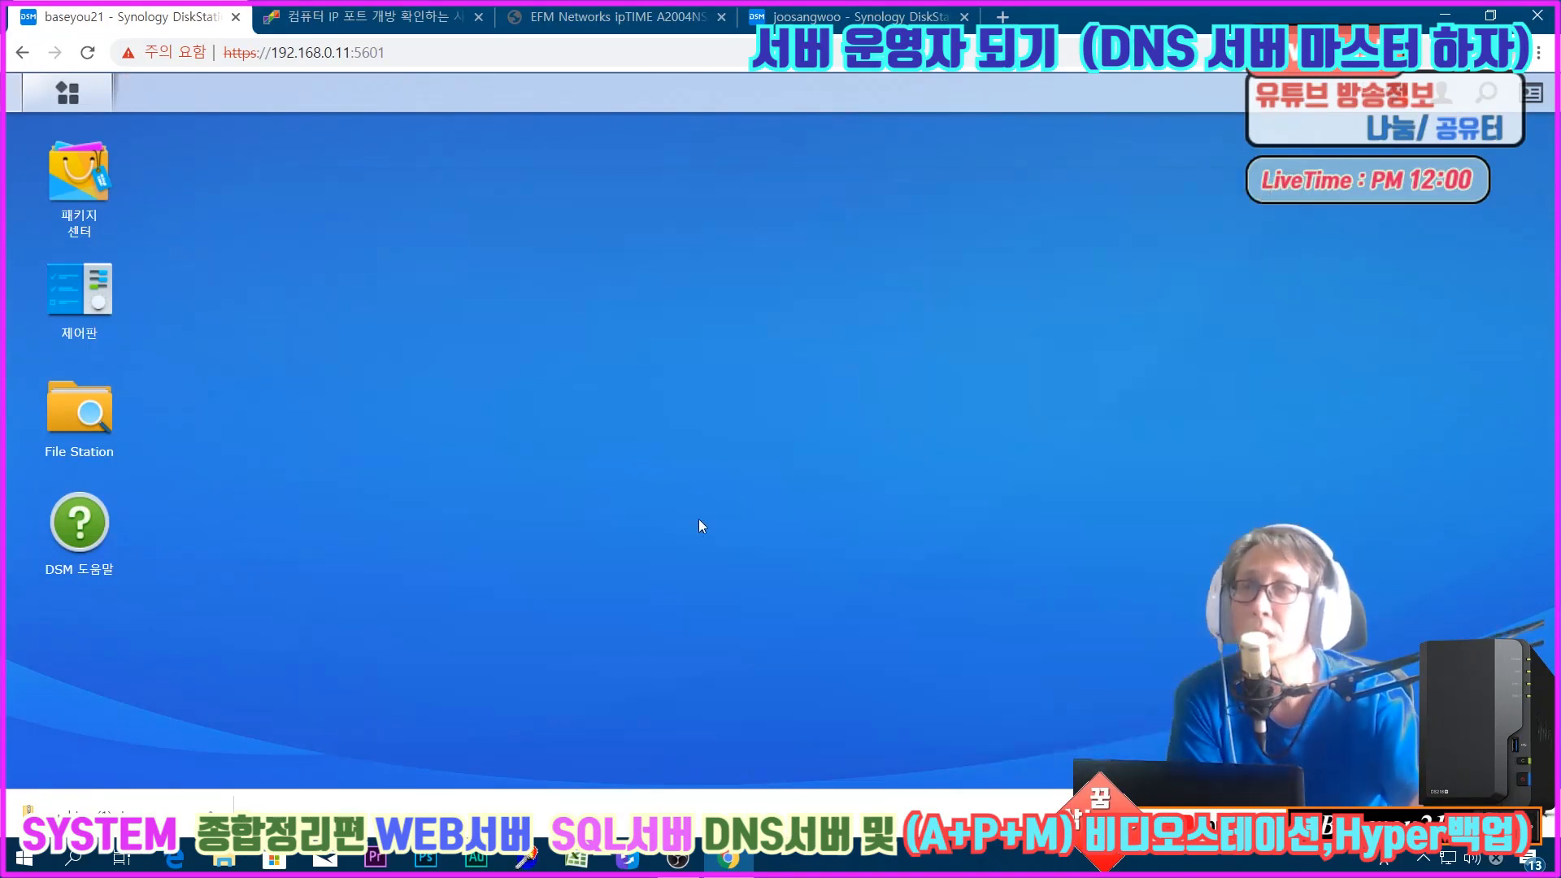
Step: Open the DNS Server app from the main menu on its 해상도 (resolution) settings
{"action": "left_click", "coordinate": [68, 92]}
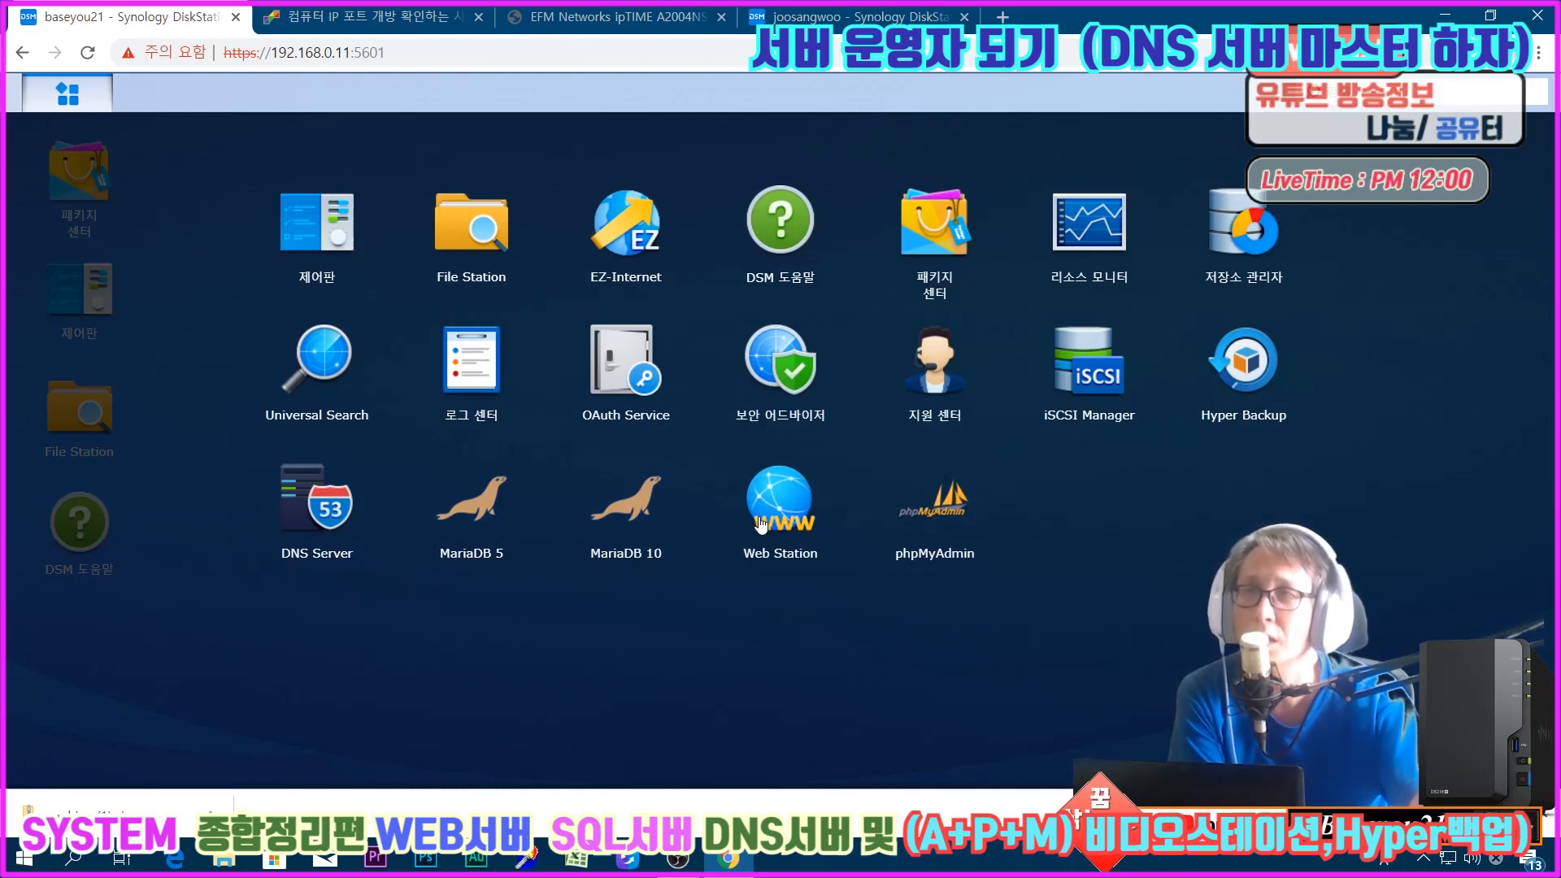
{"action": "left_click", "coordinate": [303, 502]}
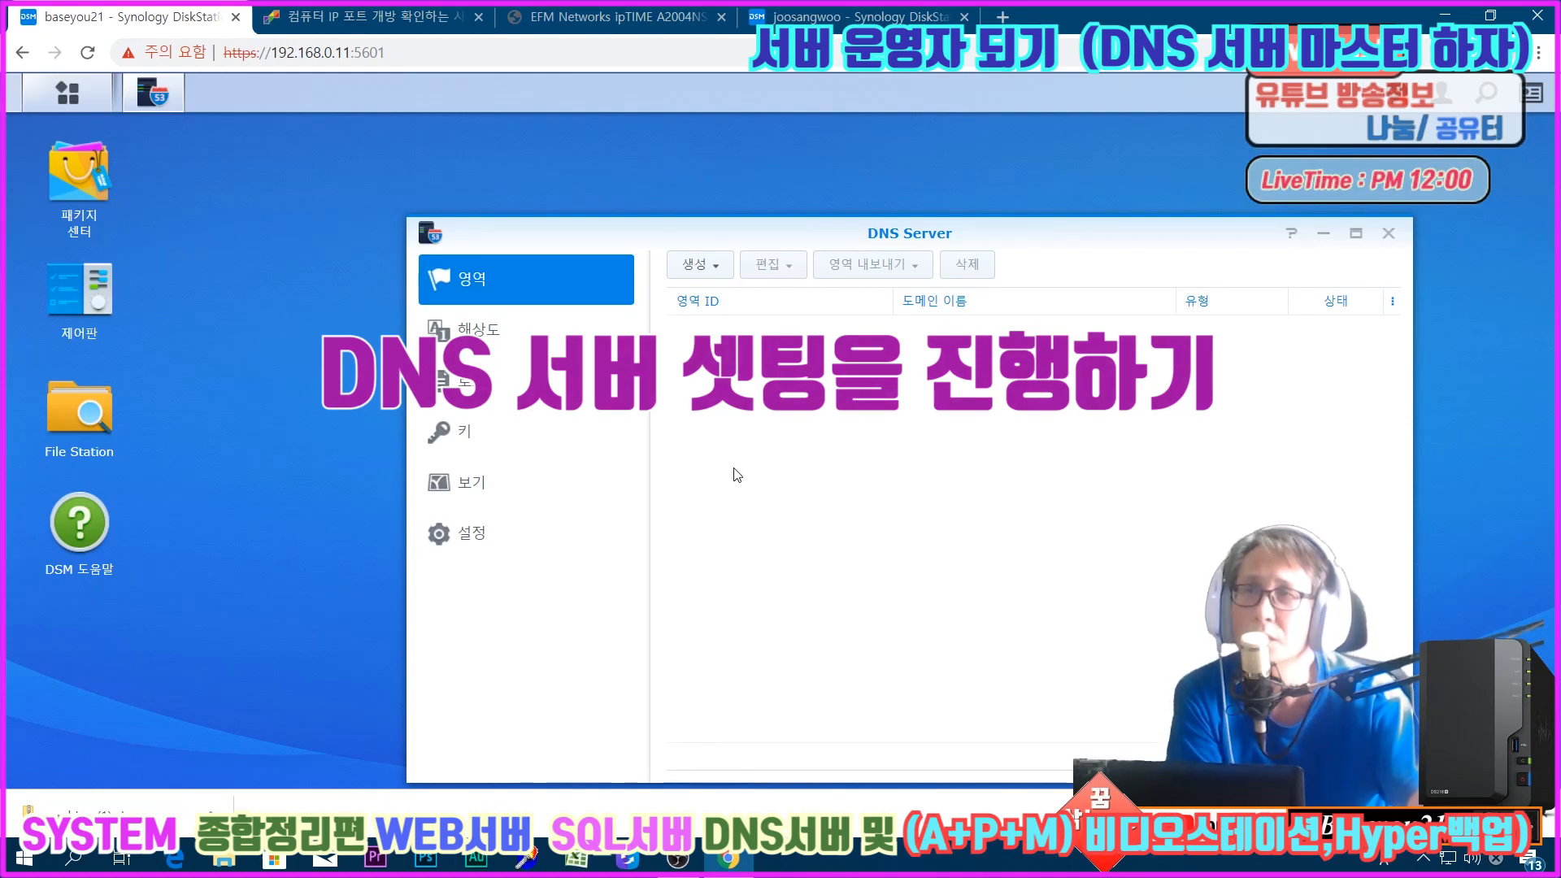
{"action": "left_click", "coordinate": [495, 342]}
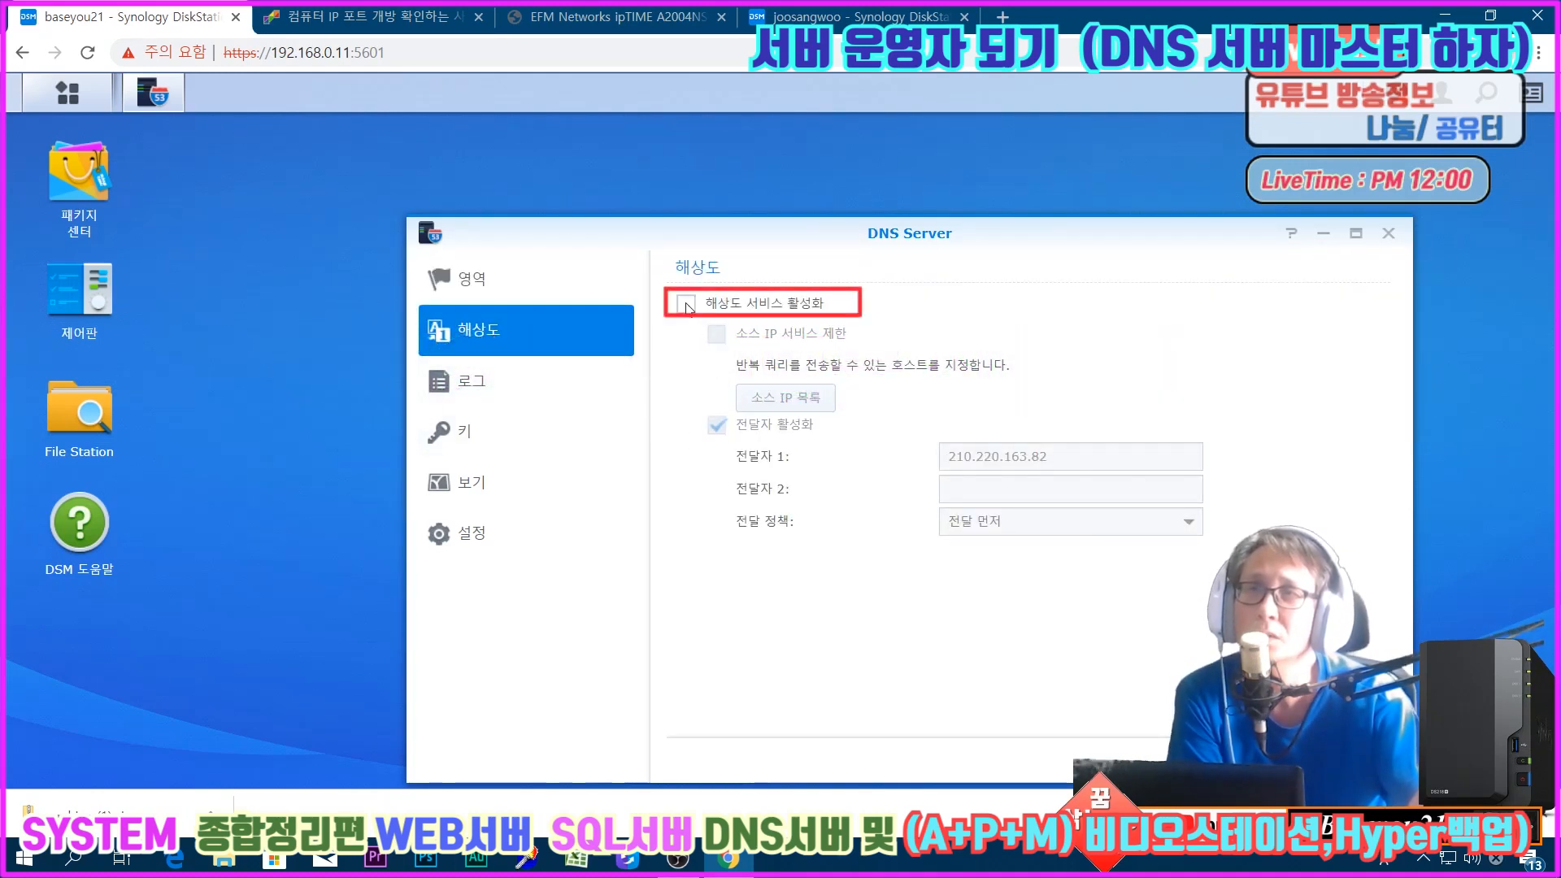
Step: Enable the resolution service with forwarder 1 set to 39.114.43.165 and apply it
{"action": "left_click", "coordinate": [687, 306]}
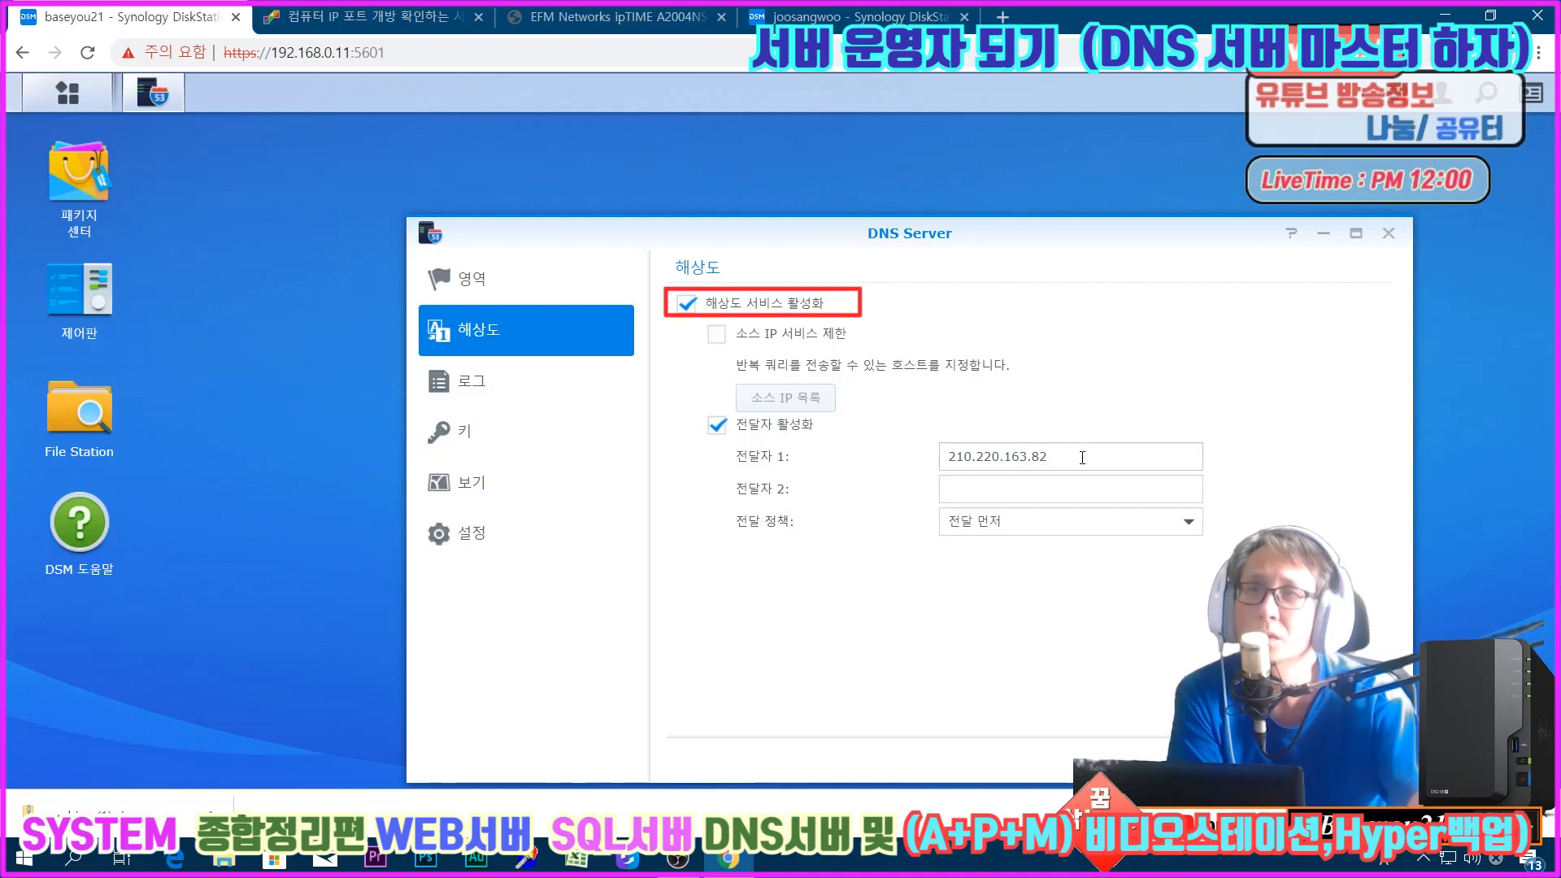
{"action": "left_click_drag", "start_coordinate": [1082, 457], "coordinate": [895, 456]}
{"action": "type", "text": "39.114."}
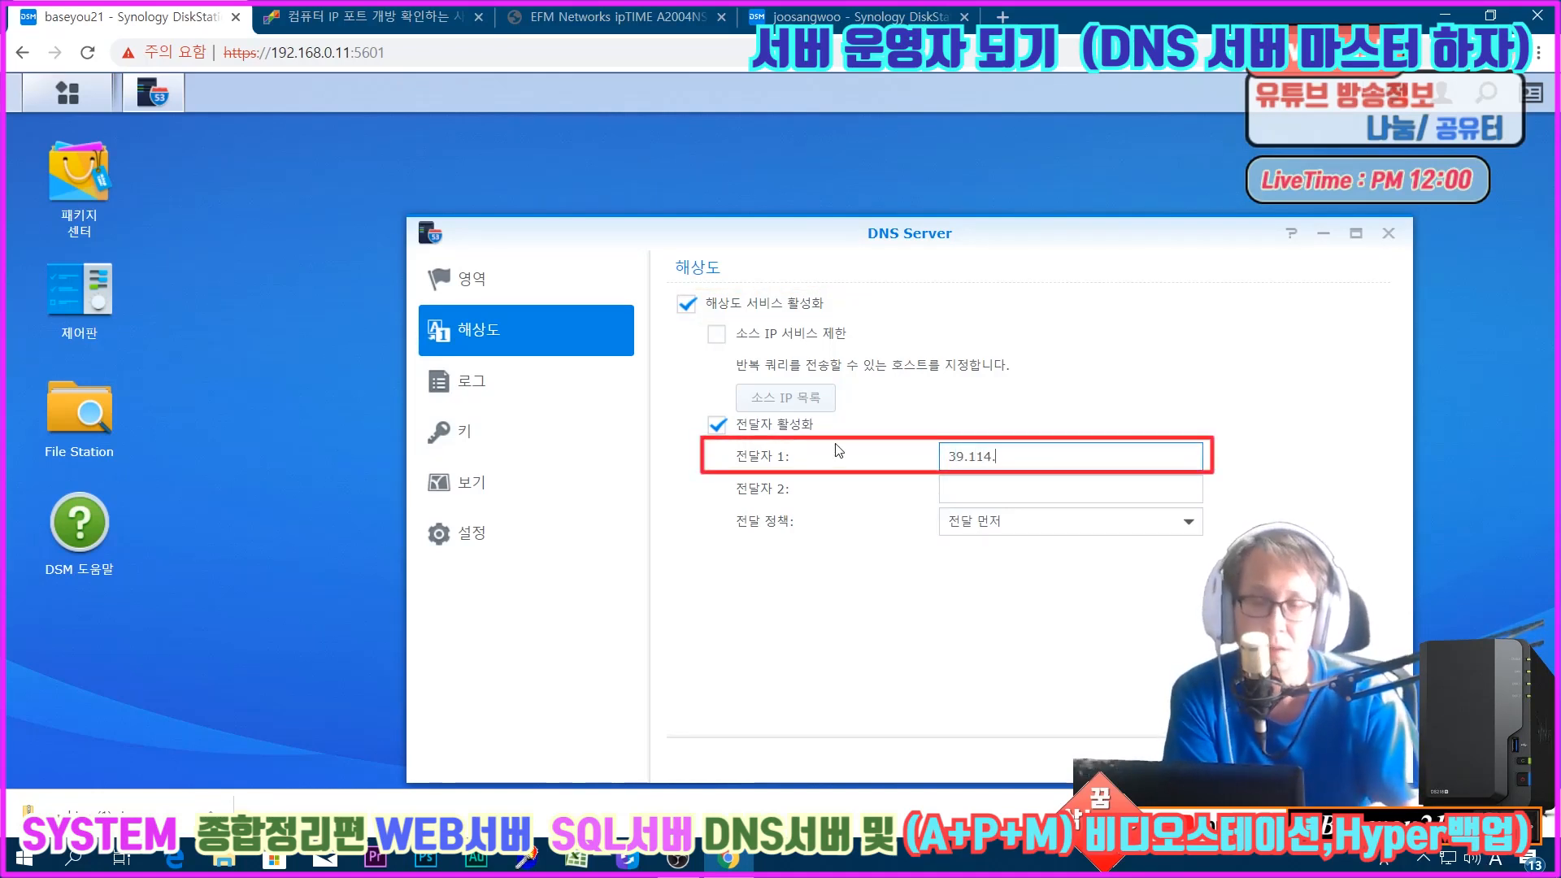
{"action": "type", "text": "43.165"}
{"action": "left_click", "coordinate": [985, 491]}
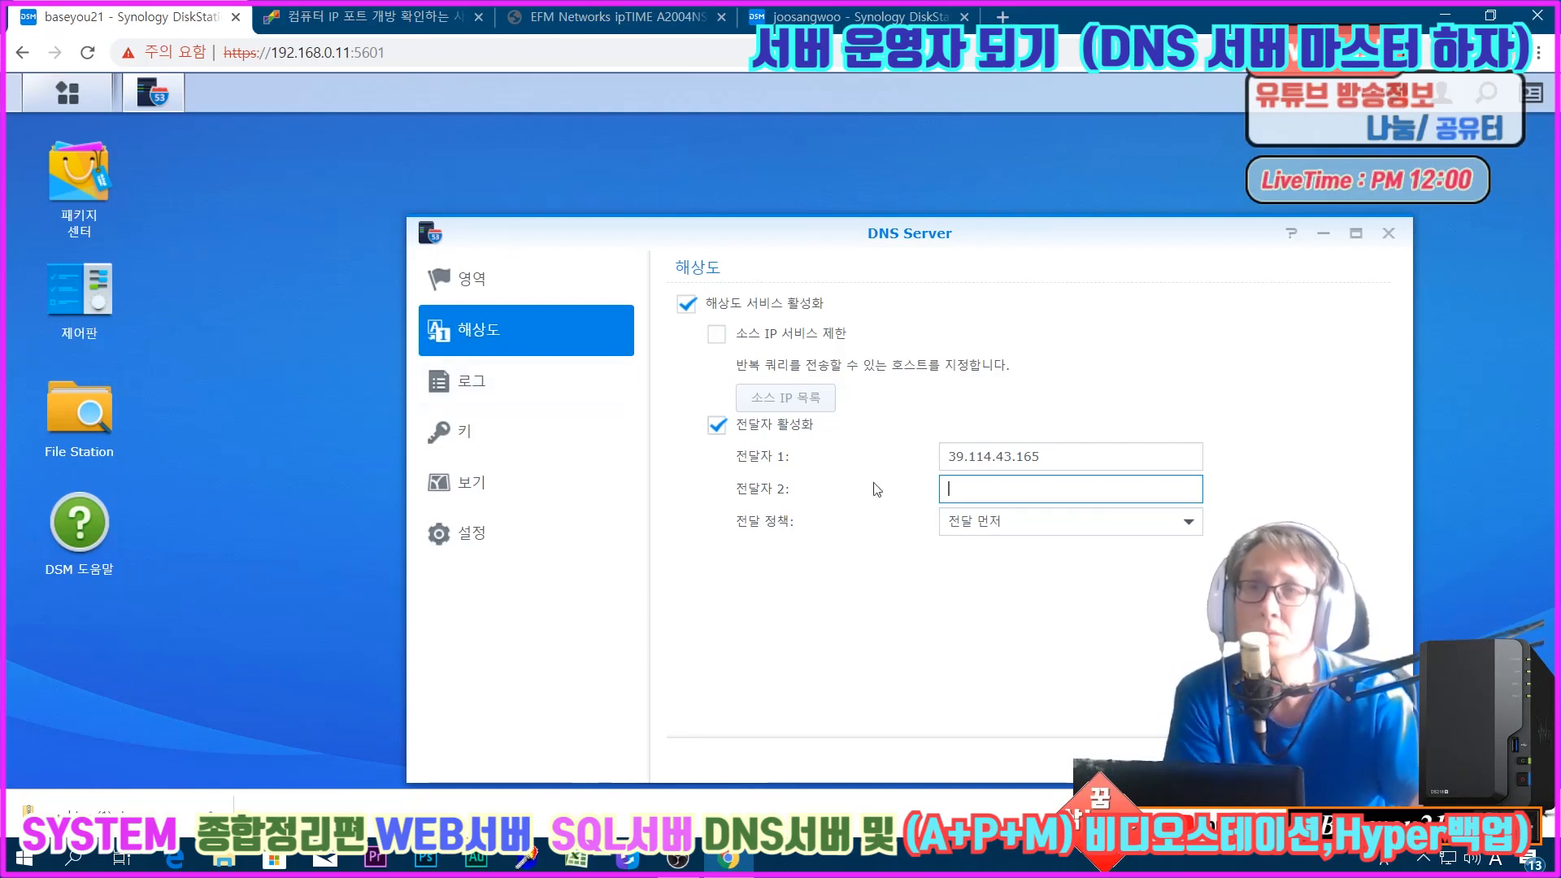
{"action": "left_click", "coordinate": [1258, 759]}
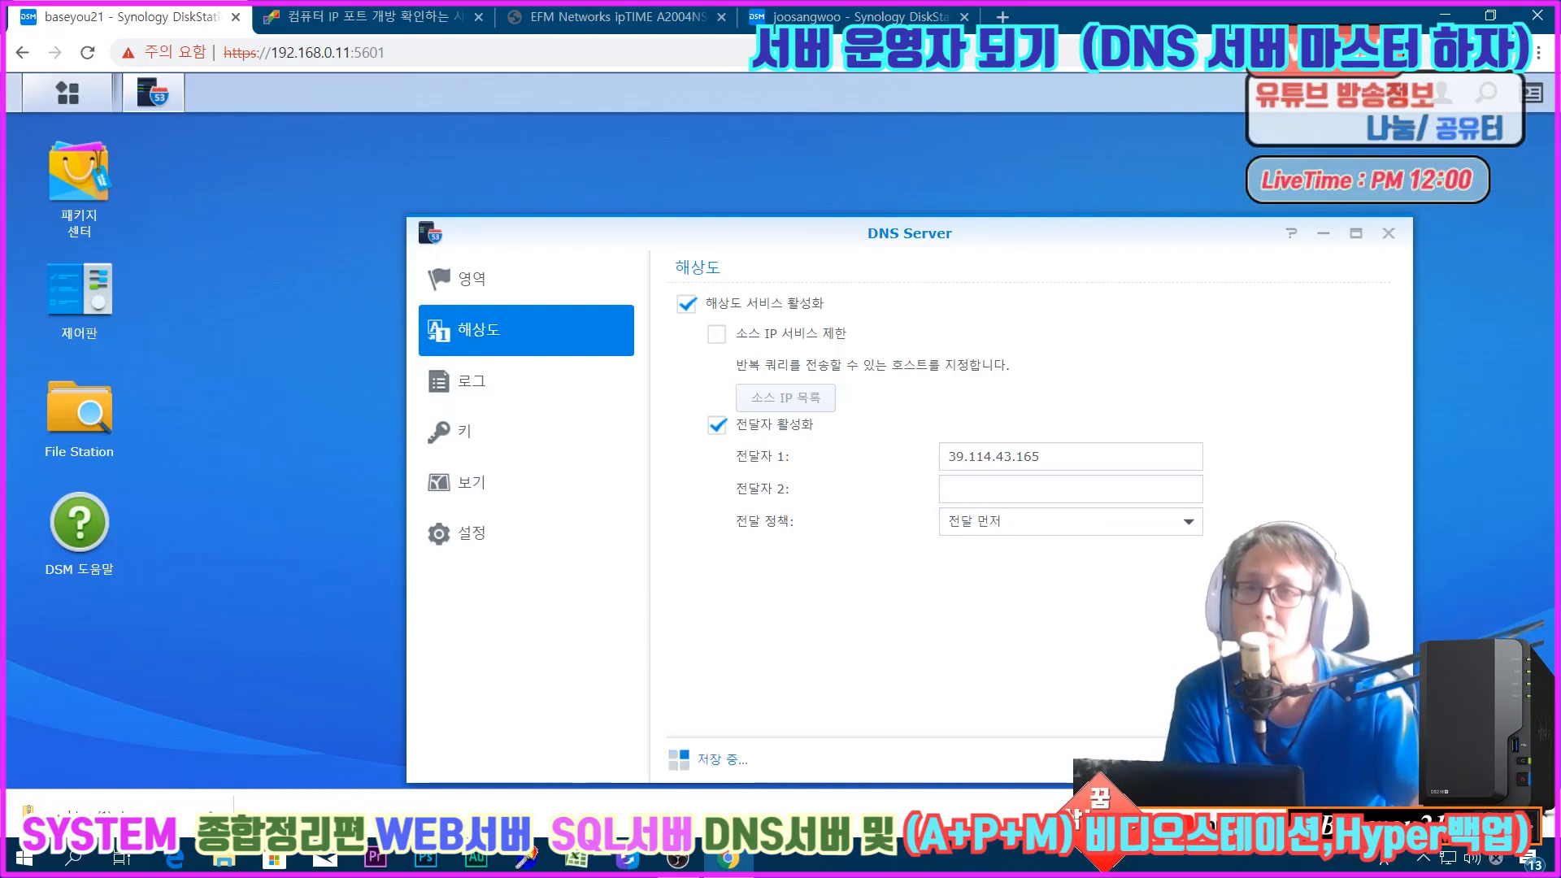
{"action": "left_click", "coordinate": [497, 282]}
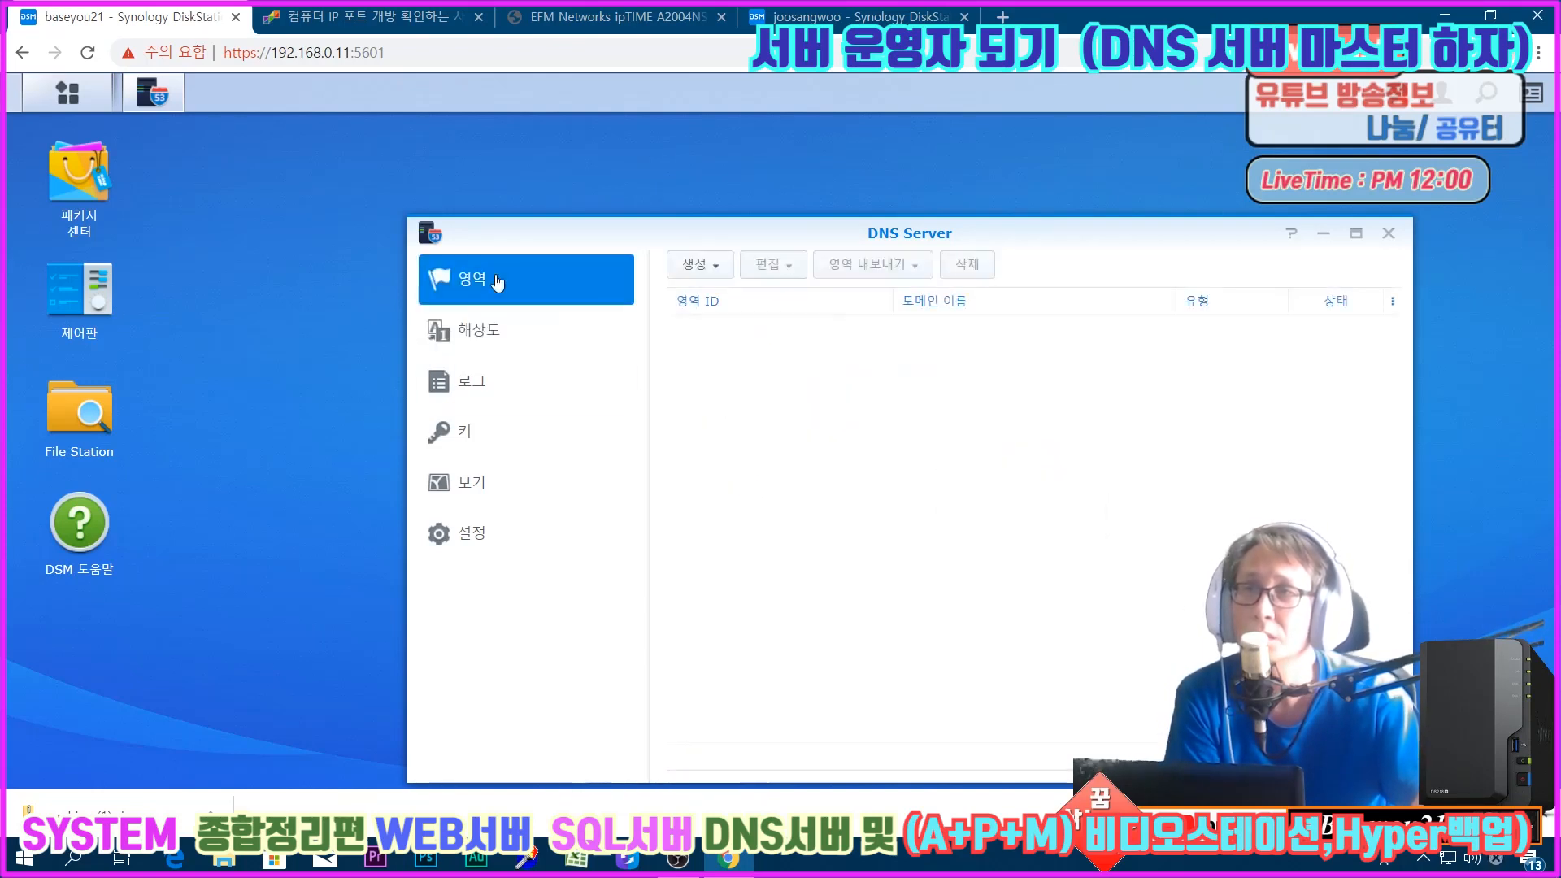
Step: Start a new master zone for baseyou21.kr with master DNS server 39.114.43.165
{"action": "left_click", "coordinate": [687, 265]}
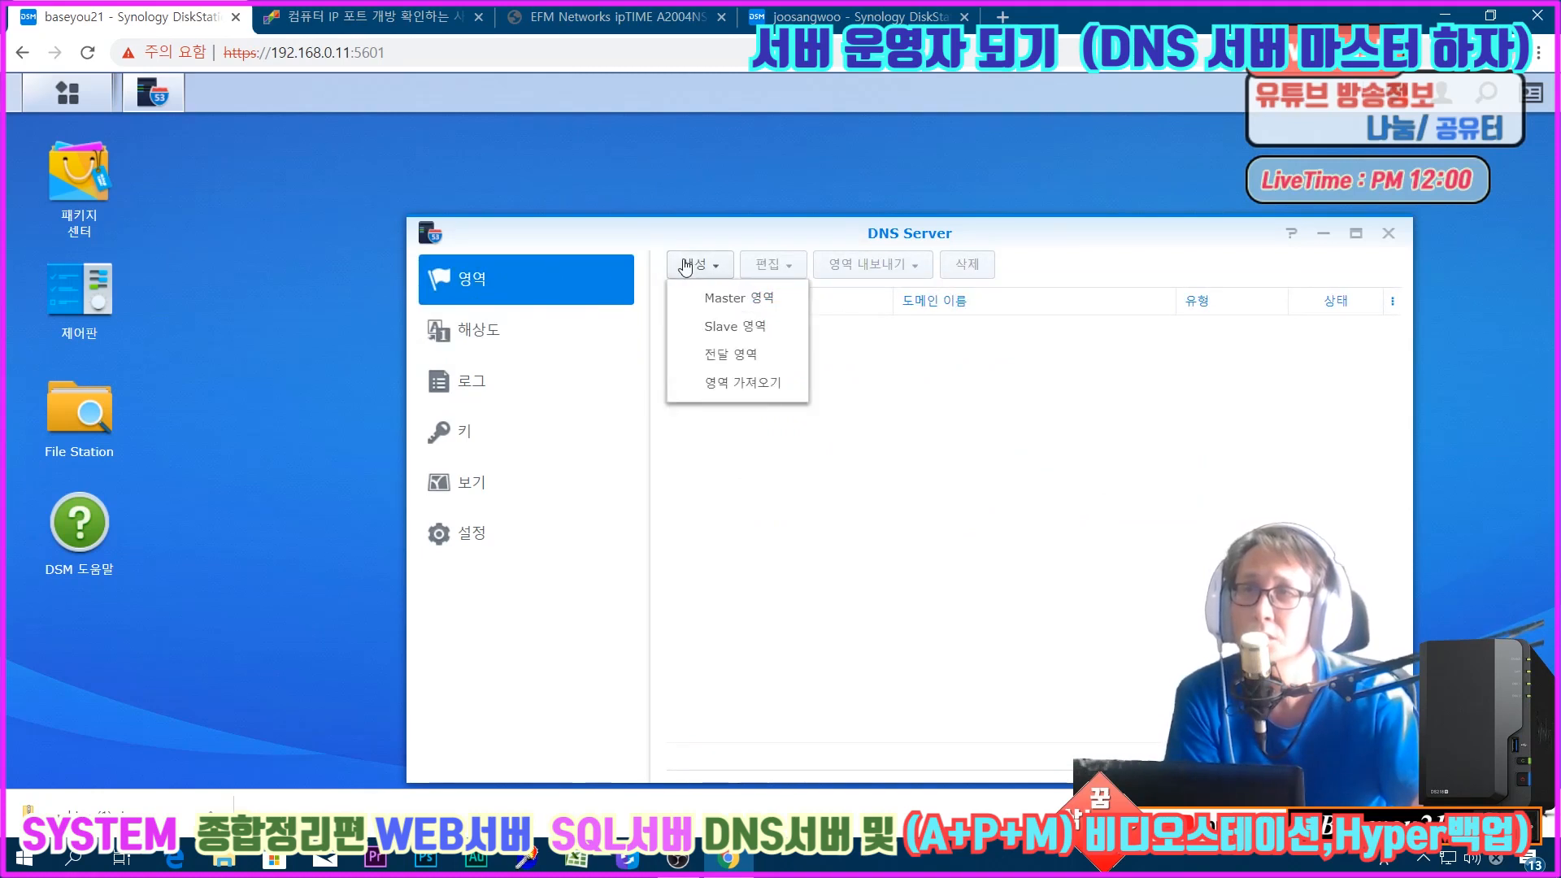
{"action": "left_click", "coordinate": [707, 299]}
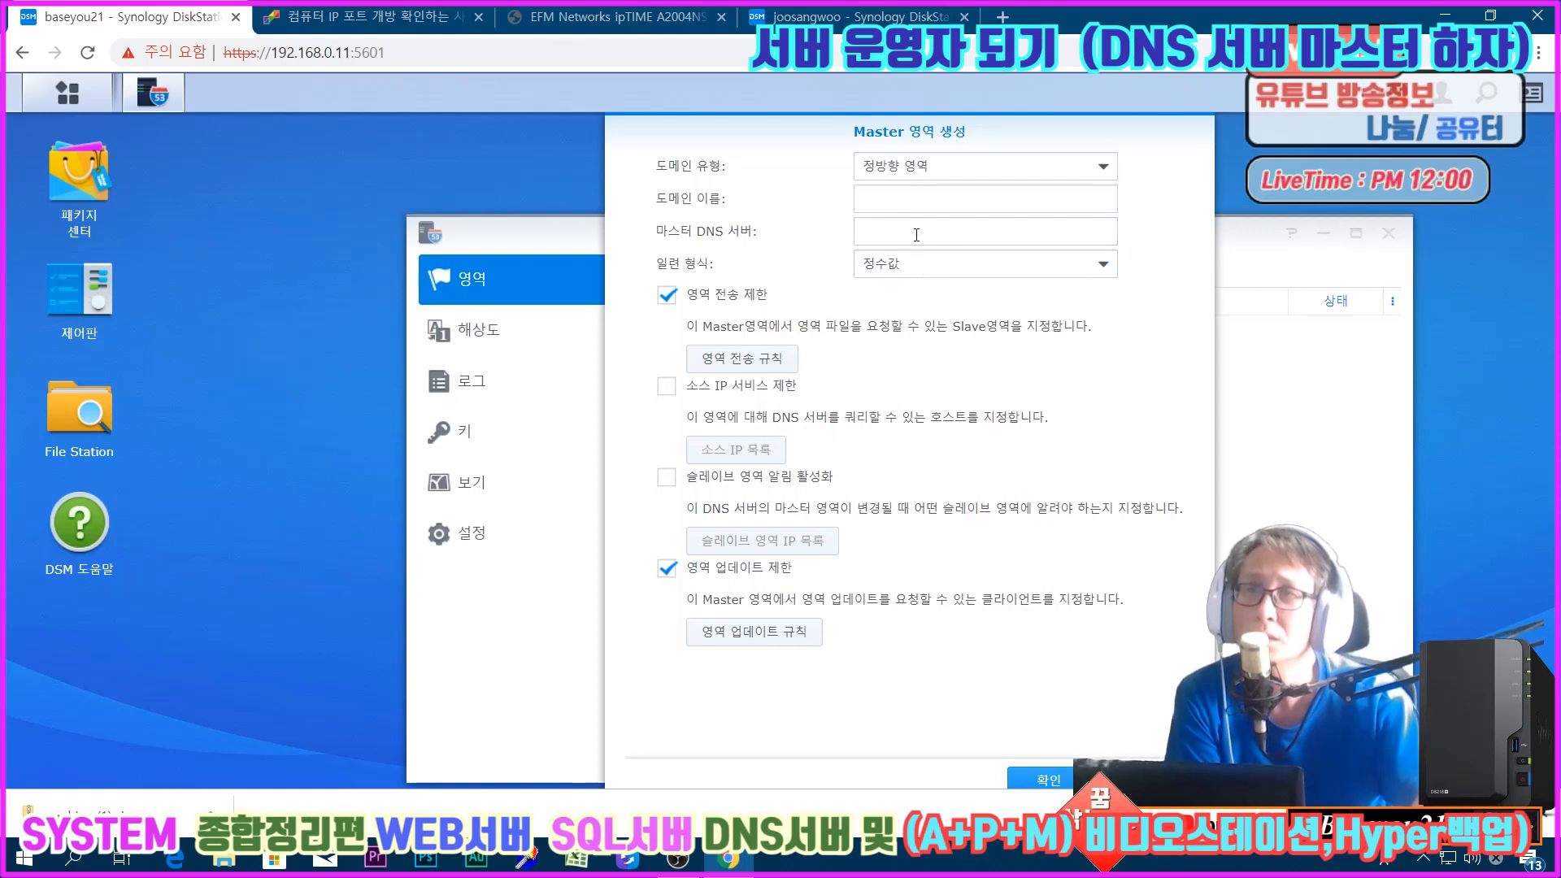
{"action": "left_click", "coordinate": [899, 203]}
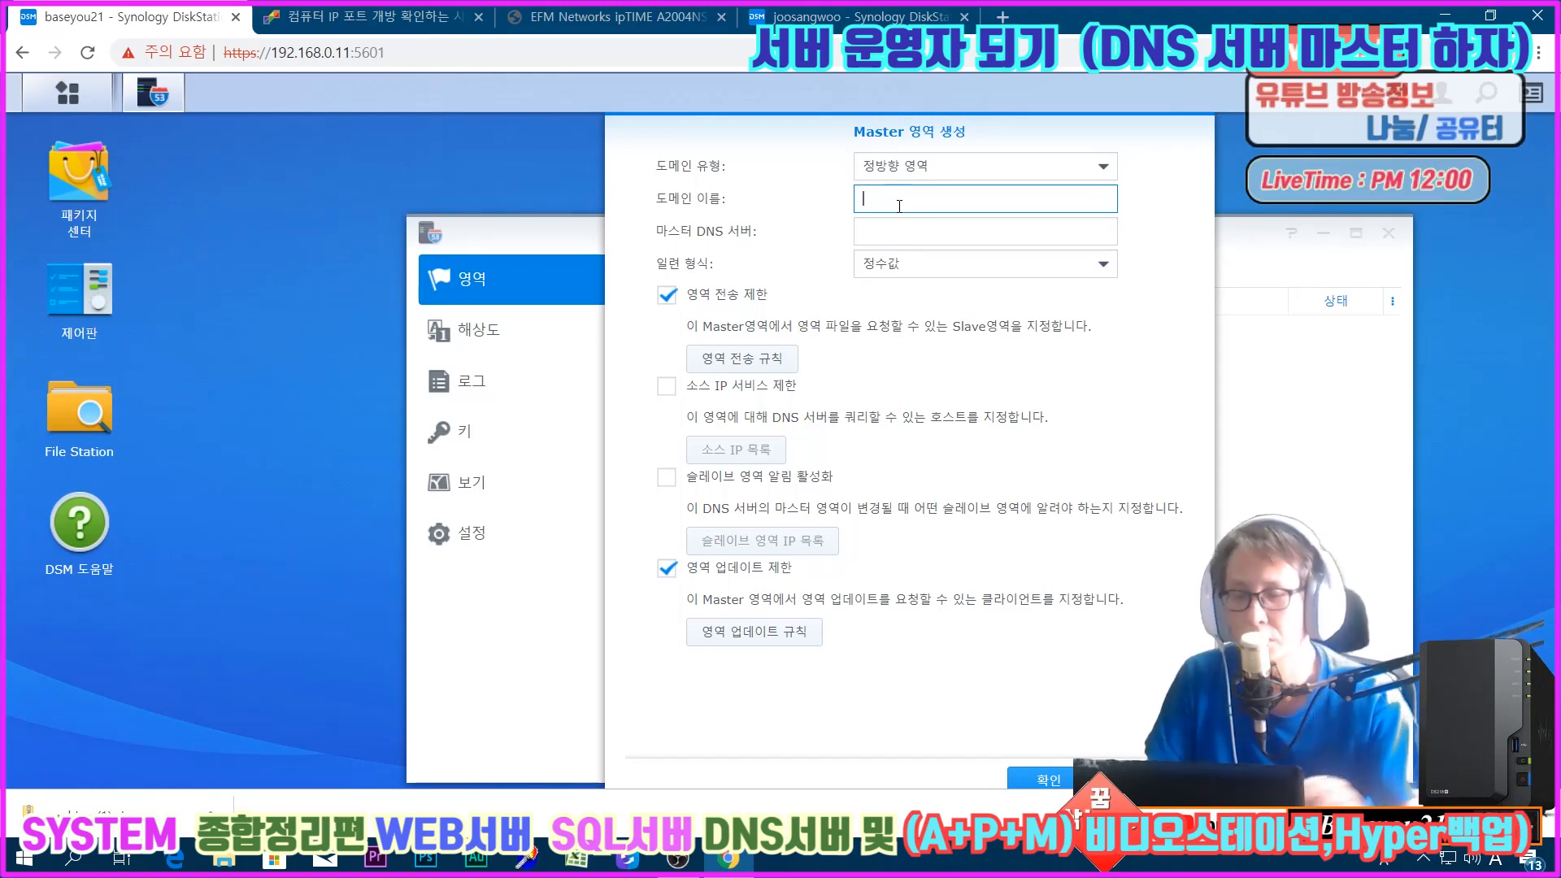
{"action": "type", "text": "baseyou21.kr"}
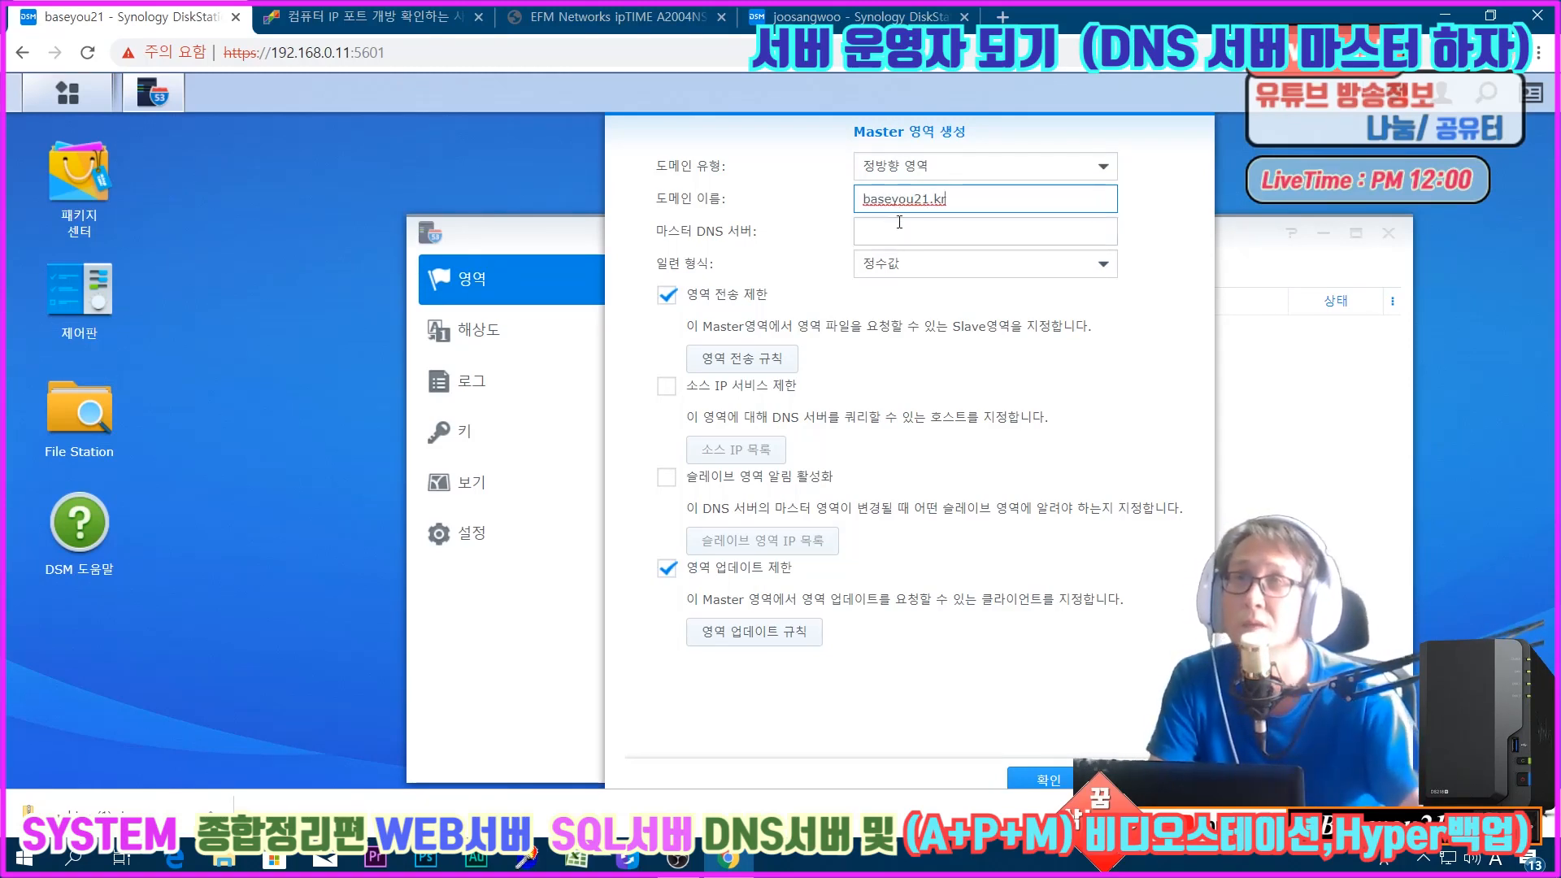
{"action": "left_click", "coordinate": [900, 232]}
{"action": "type", "text": "39."}
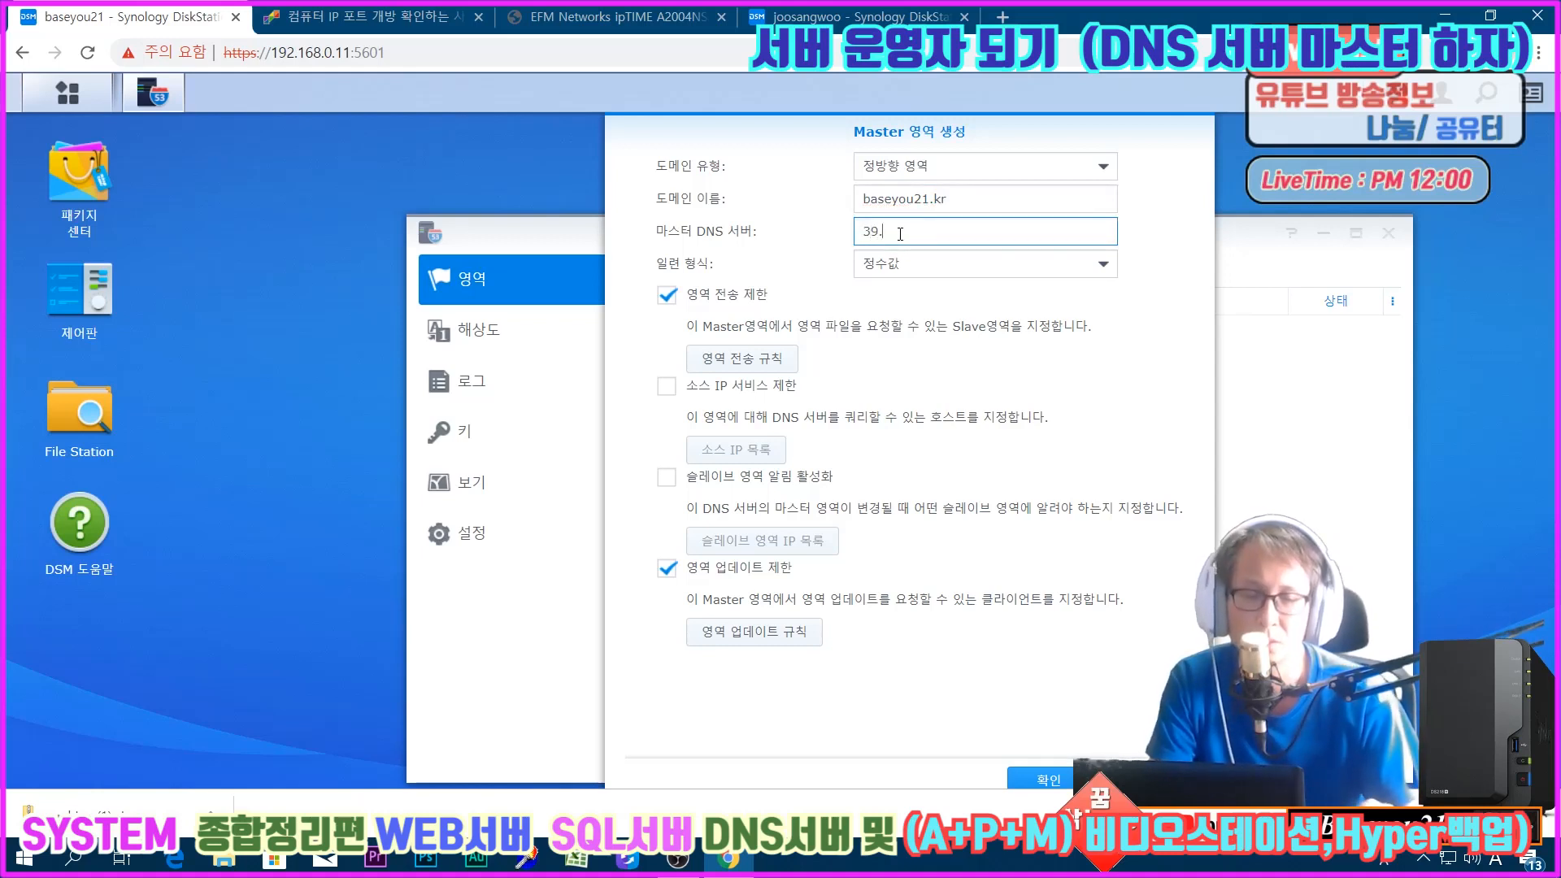
{"action": "type", "text": "114.43.165"}
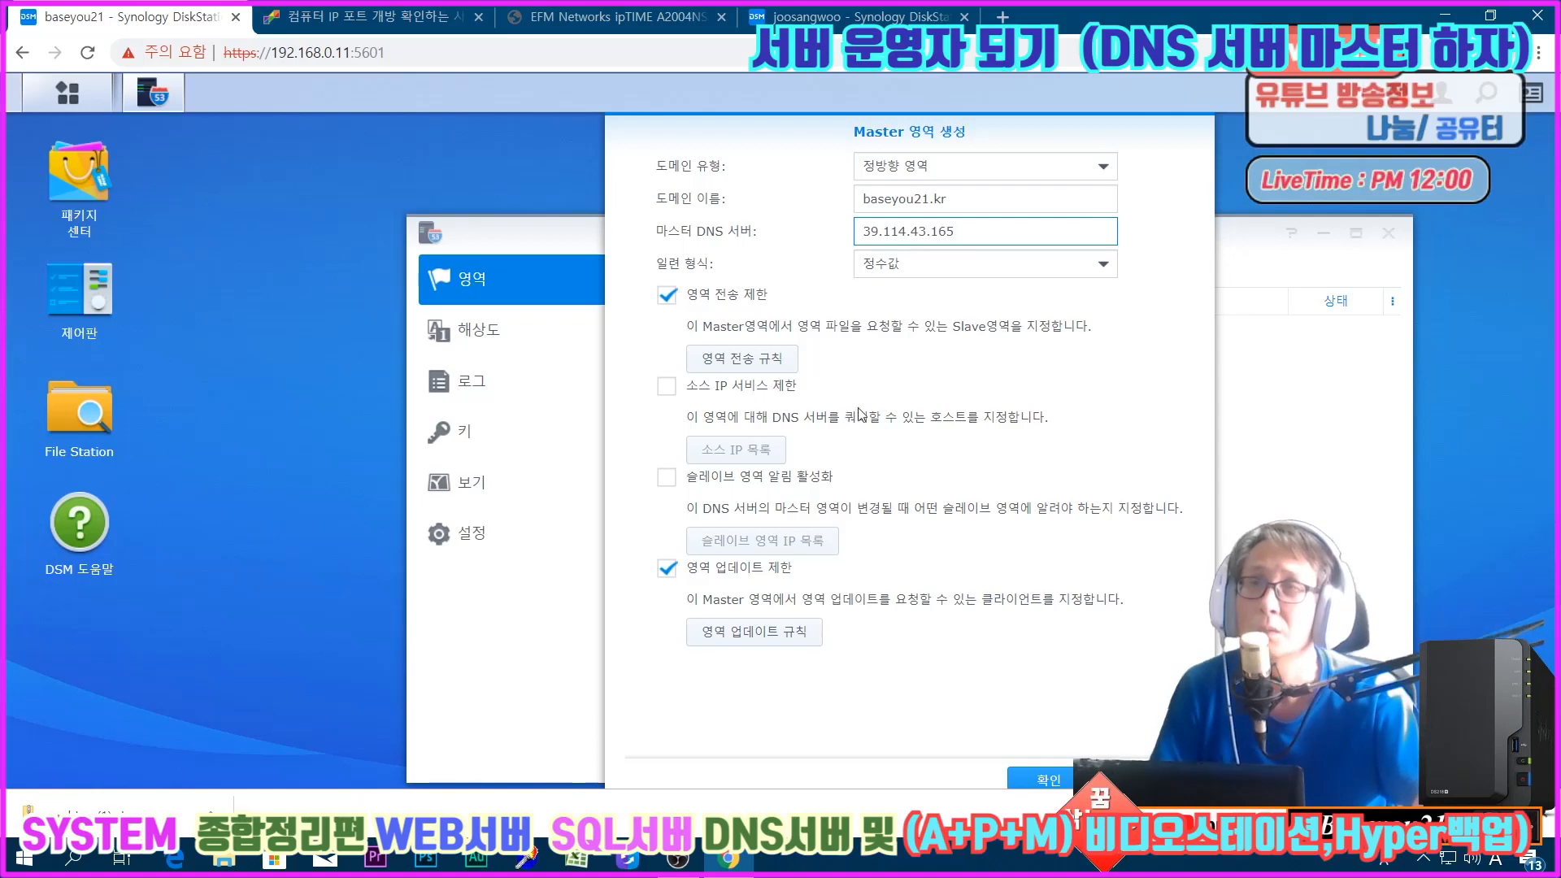
Step: Check the zone transfer rules without adding one, then create and select the zone
{"action": "left_click", "coordinate": [747, 362]}
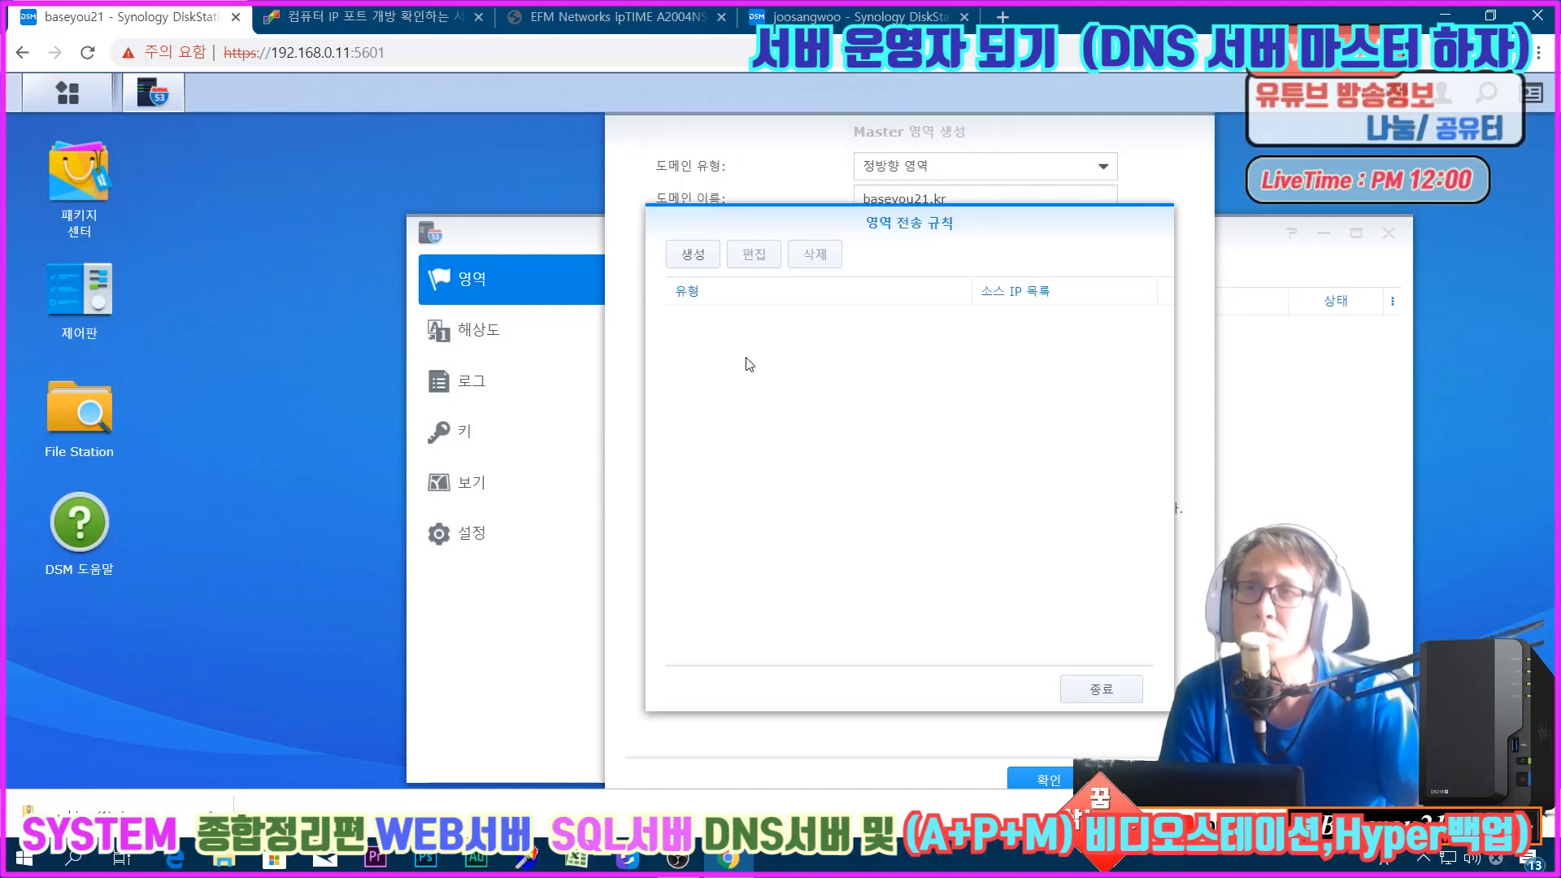
{"action": "left_click", "coordinate": [692, 253]}
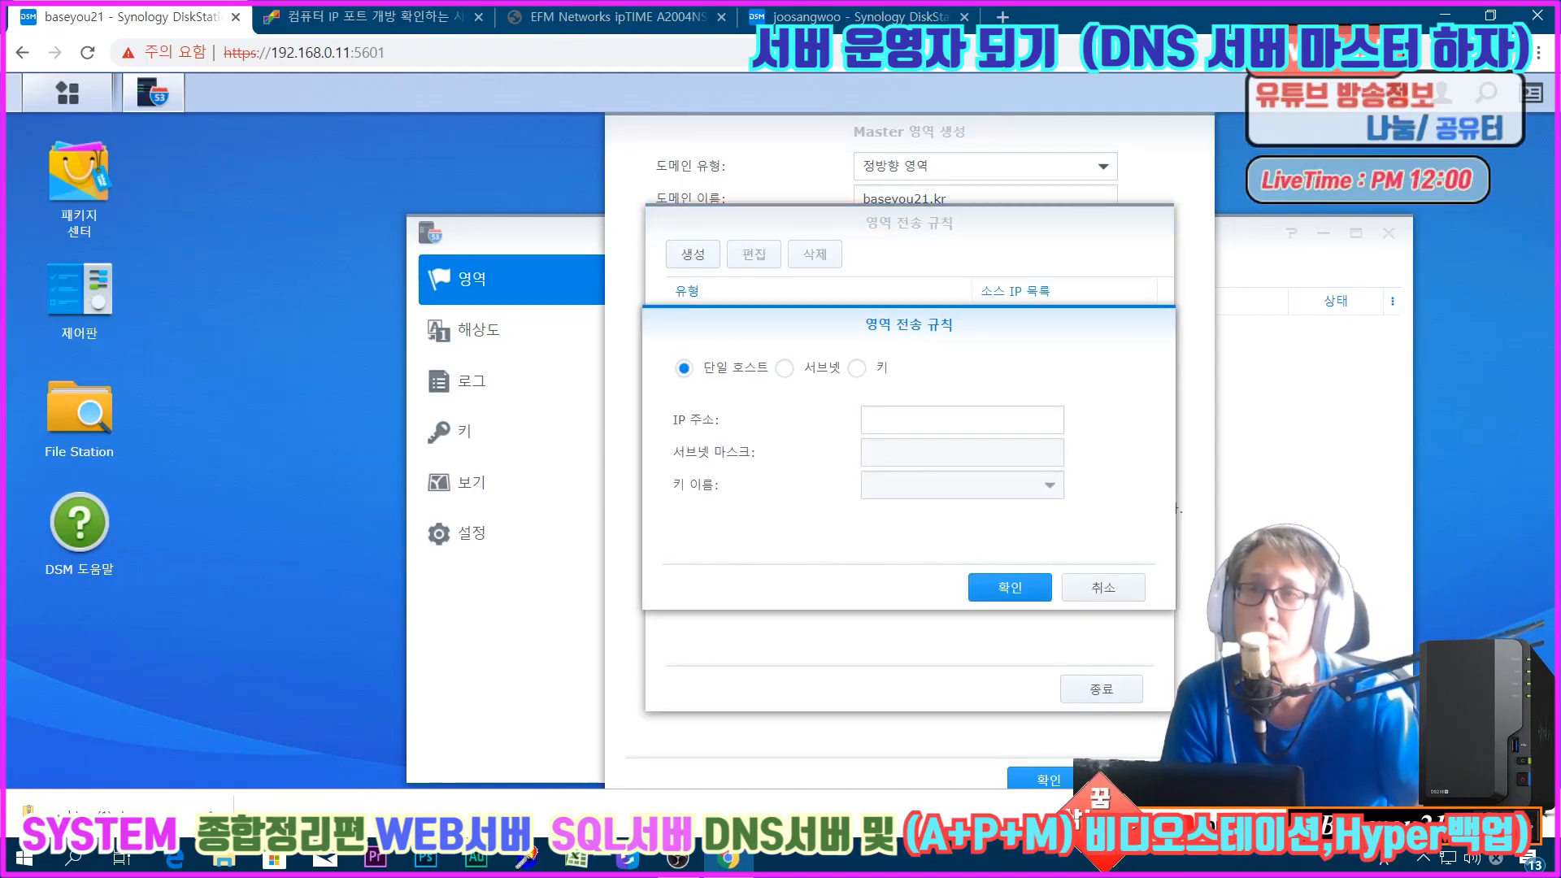
{"action": "left_click", "coordinate": [1109, 589]}
{"action": "left_click", "coordinate": [1081, 689]}
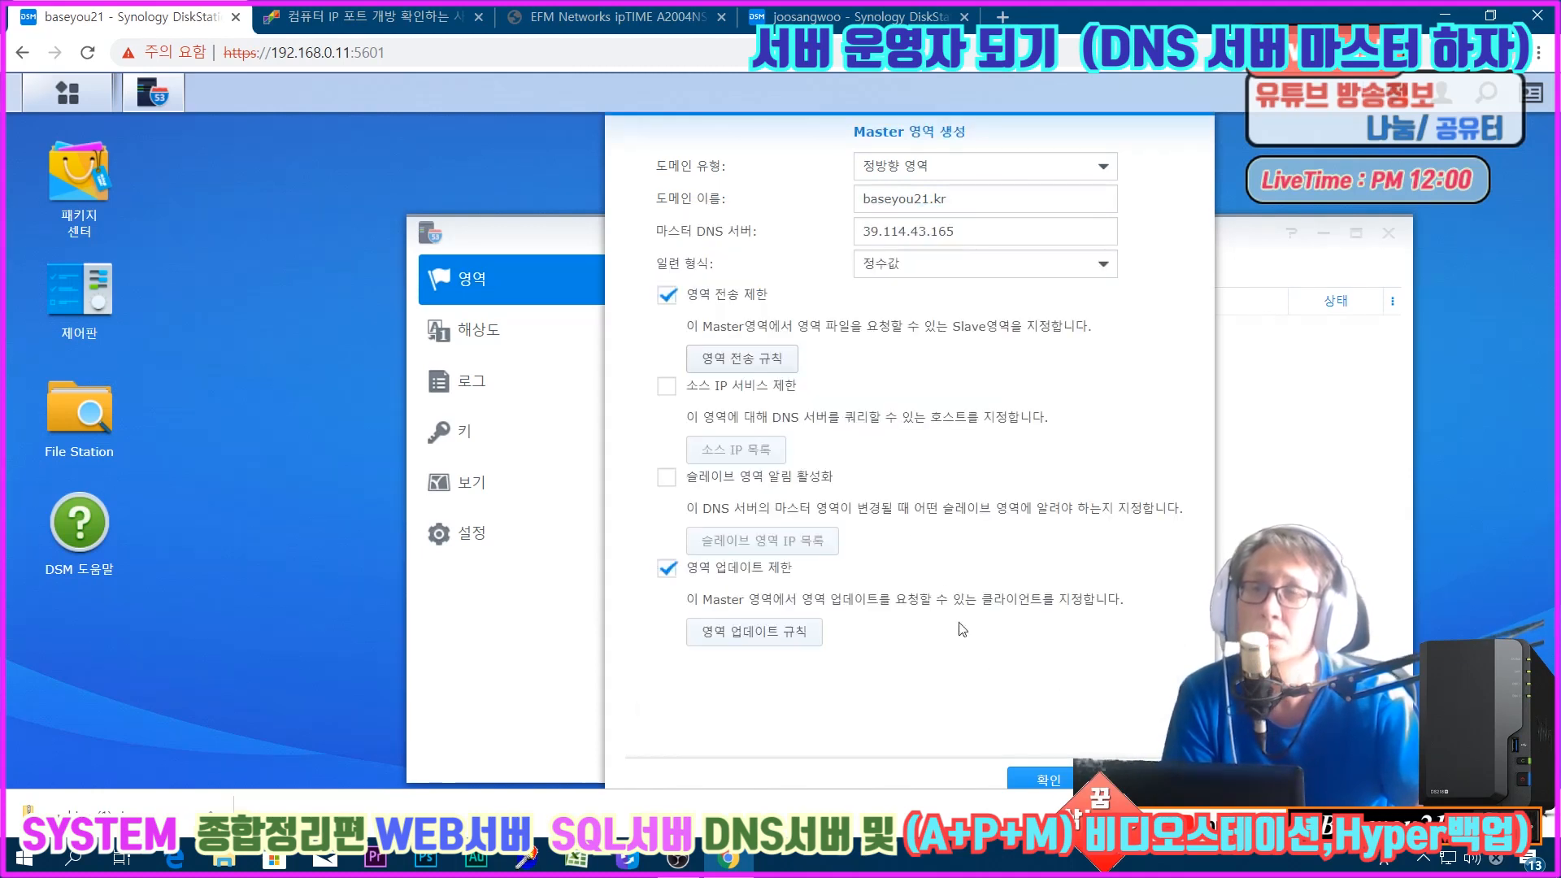
{"action": "left_click", "coordinate": [1049, 781]}
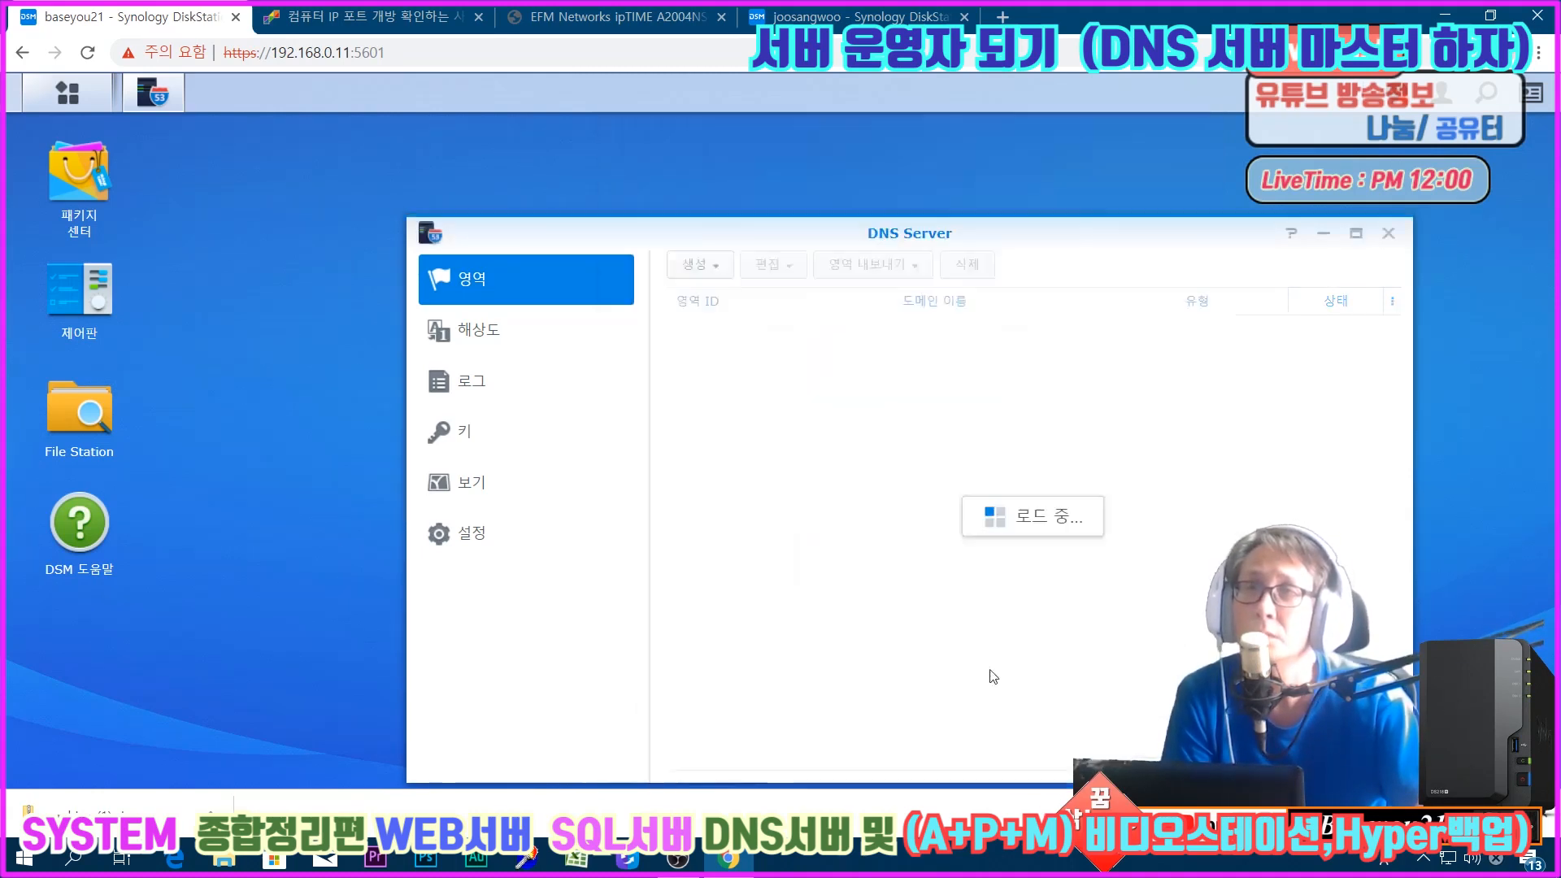
{"action": "left_click", "coordinate": [752, 327]}
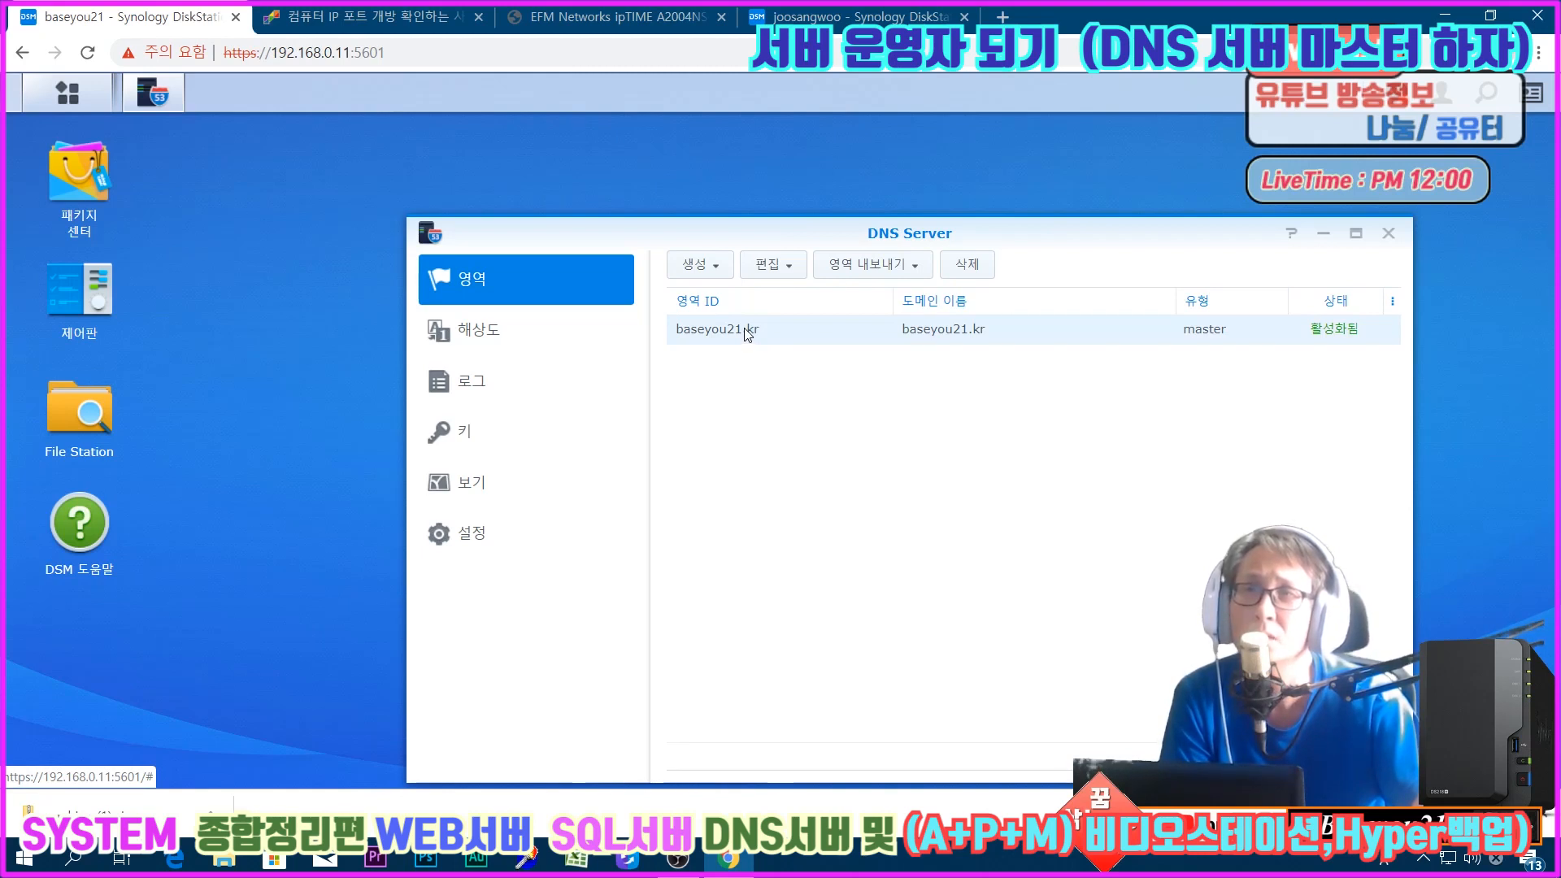
Step: Set the baseyou21.kr zone's serial format to date (YYYYMMDDNN) and save
{"action": "right_click", "coordinate": [743, 329]}
{"action": "left_click", "coordinate": [776, 373]}
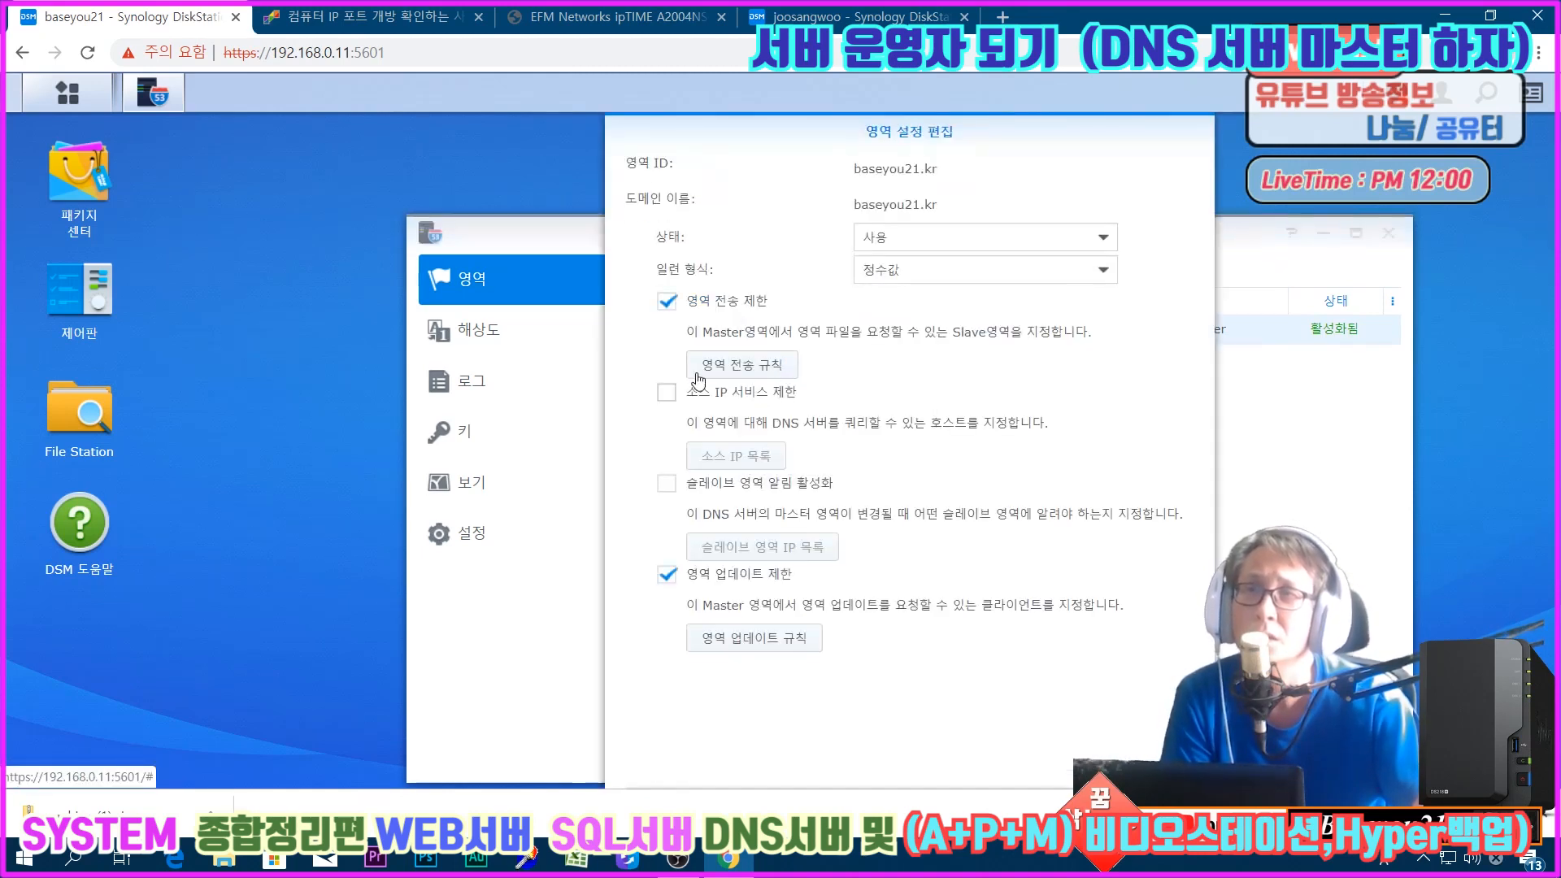
{"action": "left_click", "coordinate": [954, 276]}
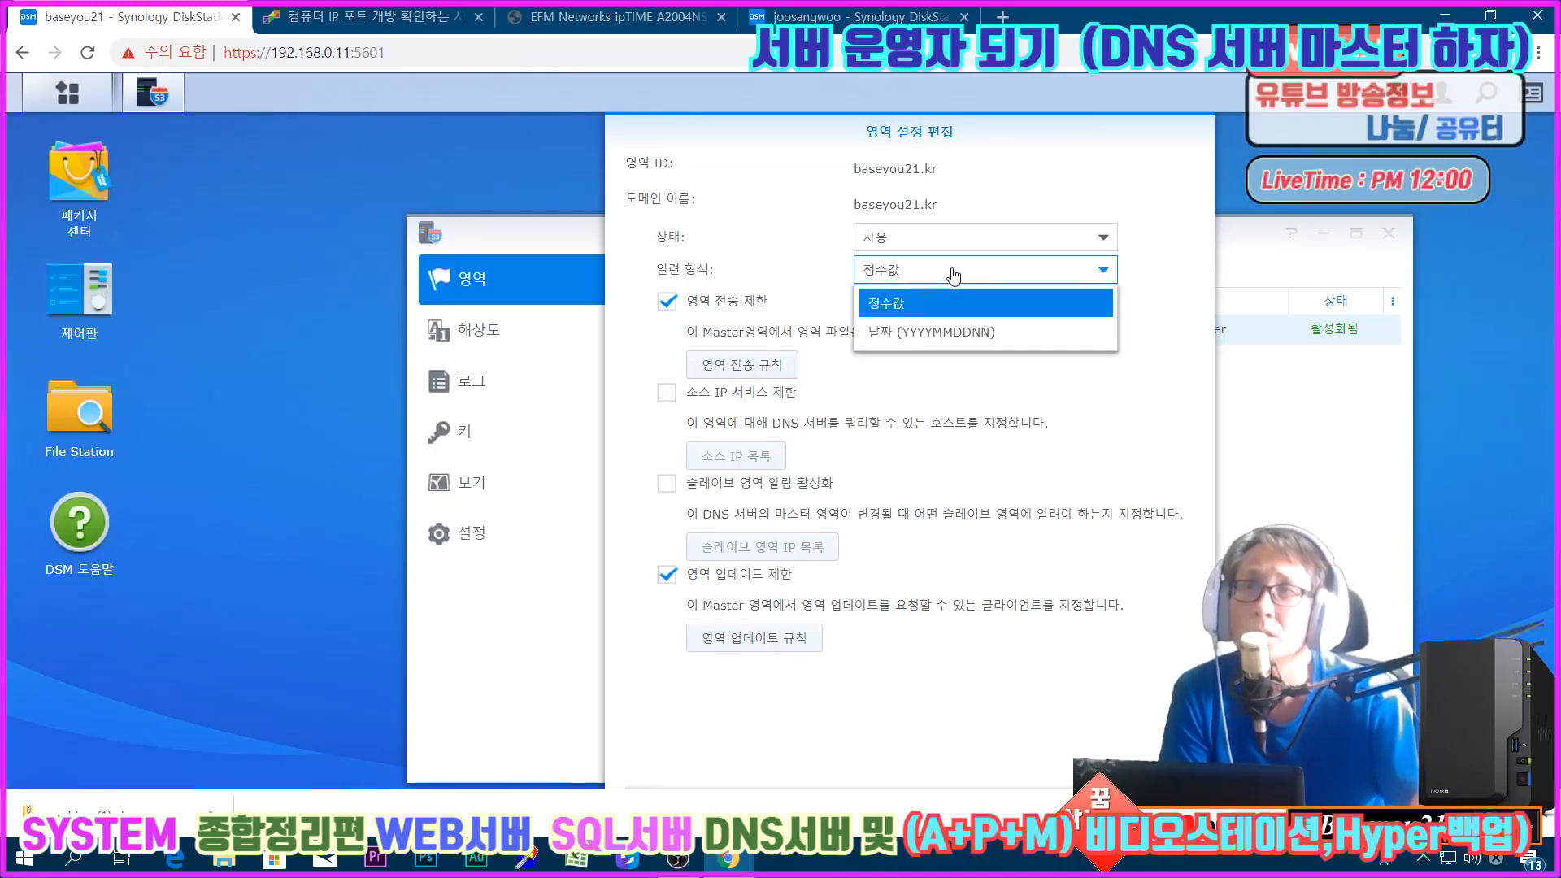
{"action": "left_click", "coordinate": [891, 329]}
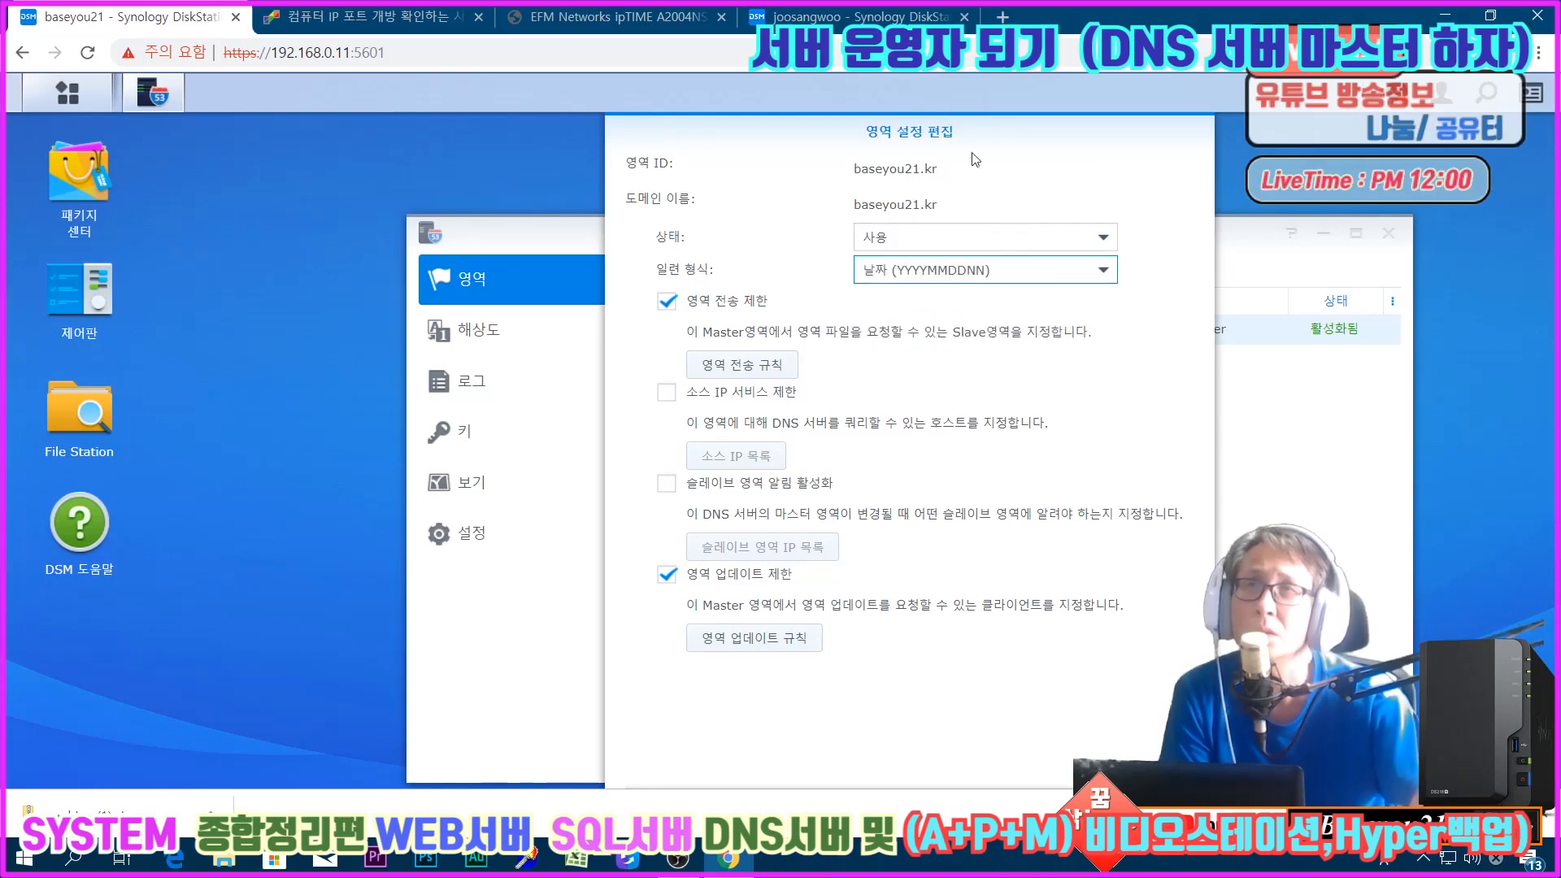
{"action": "left_click_drag", "start_coordinate": [966, 115], "coordinate": [960, 292]}
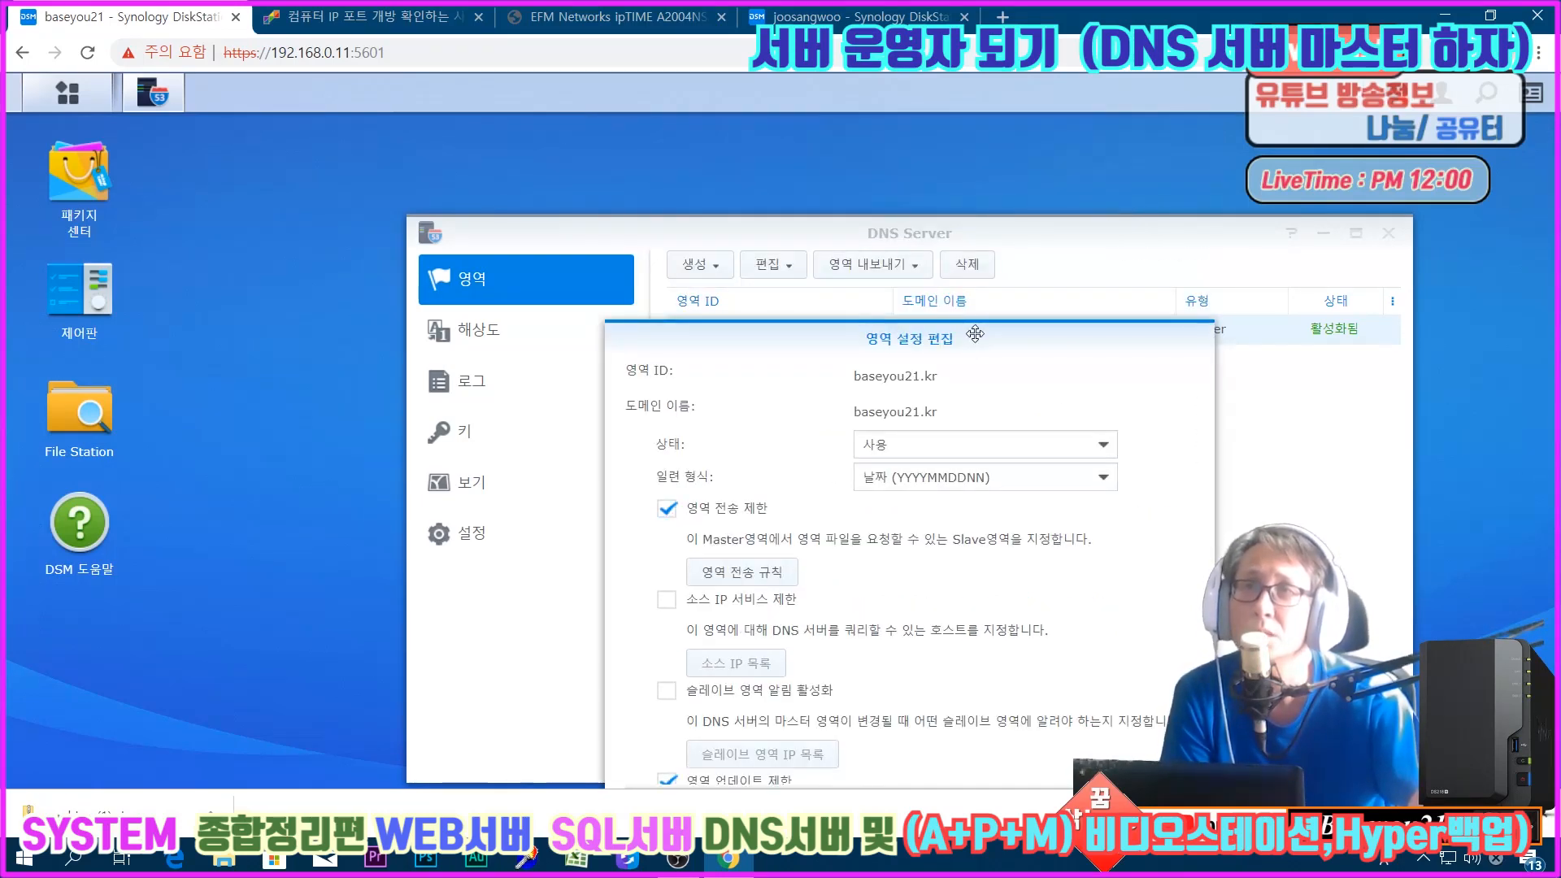
{"action": "left_click", "coordinate": [943, 646]}
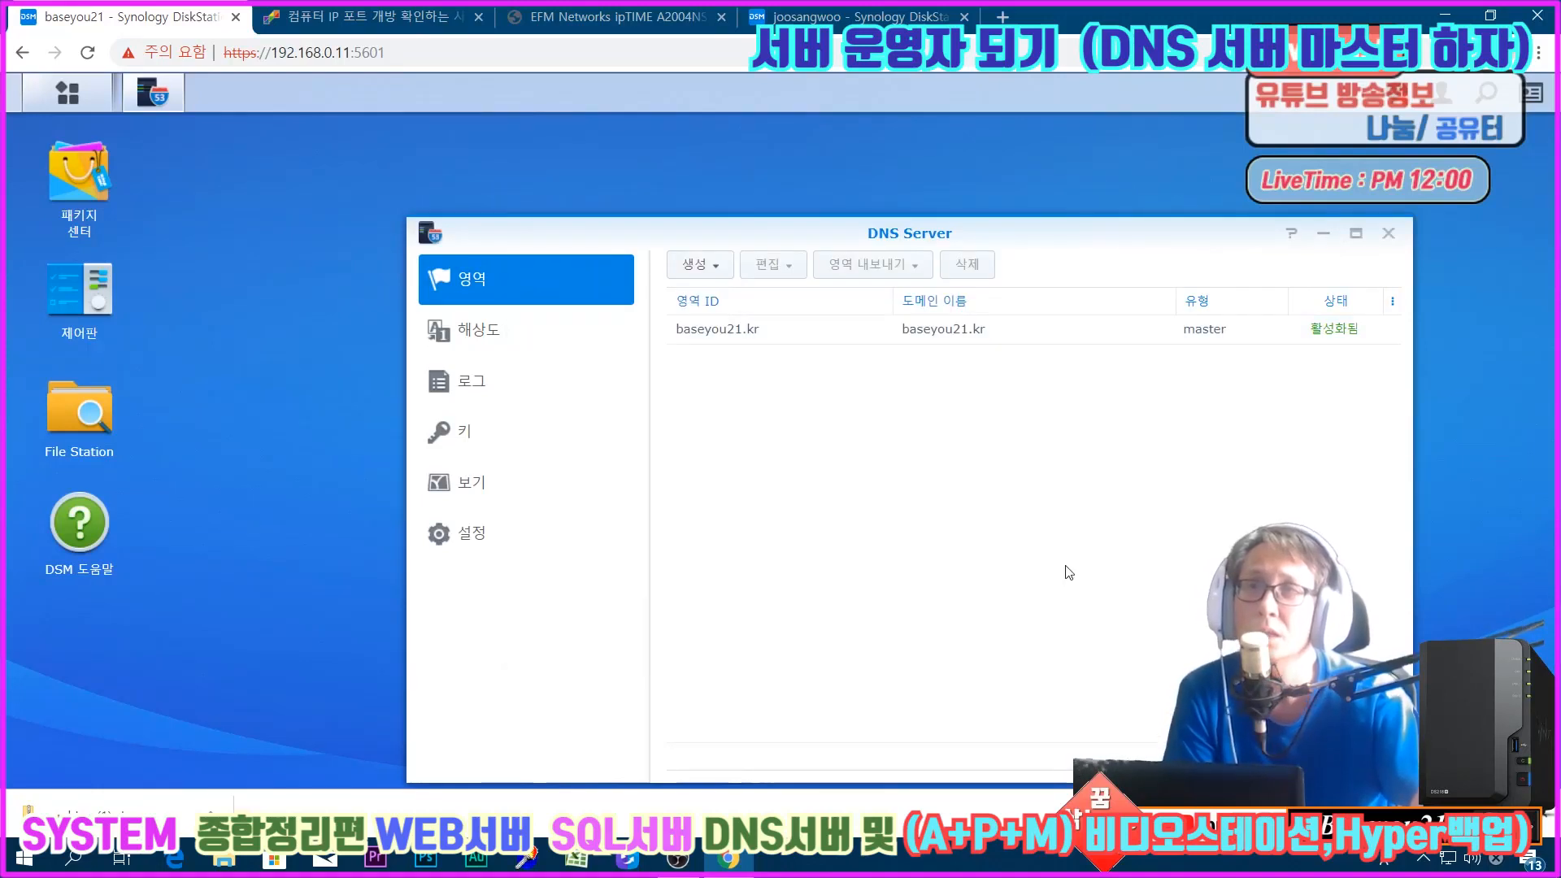
Step: View the zone's SOA record without changes, then switch to the other DiskStation's session
{"action": "right_click", "coordinate": [779, 326]}
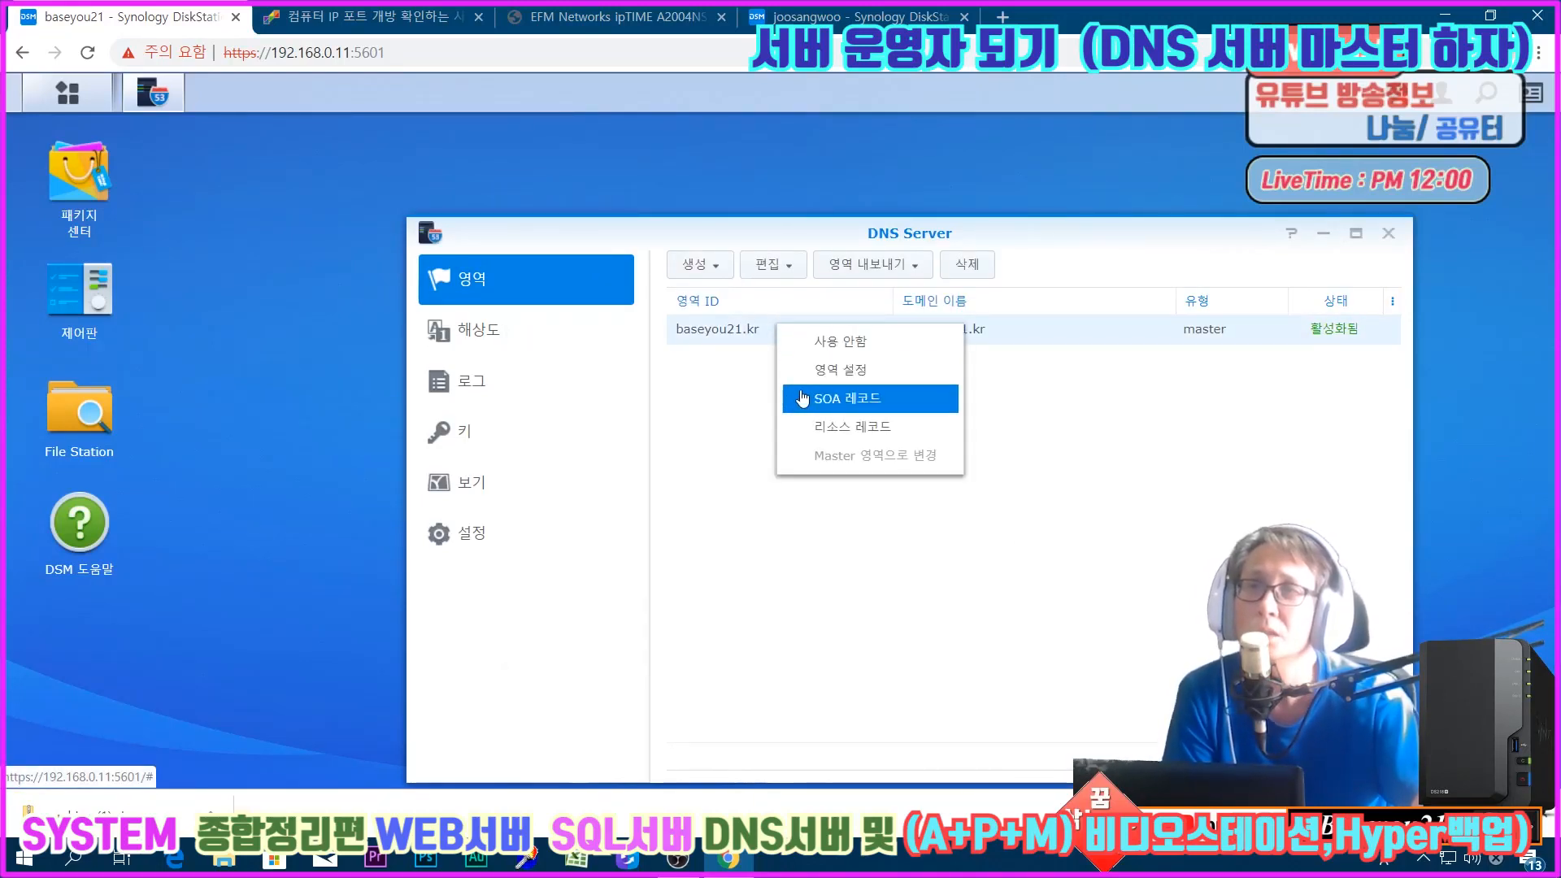
{"action": "left_click", "coordinate": [803, 398]}
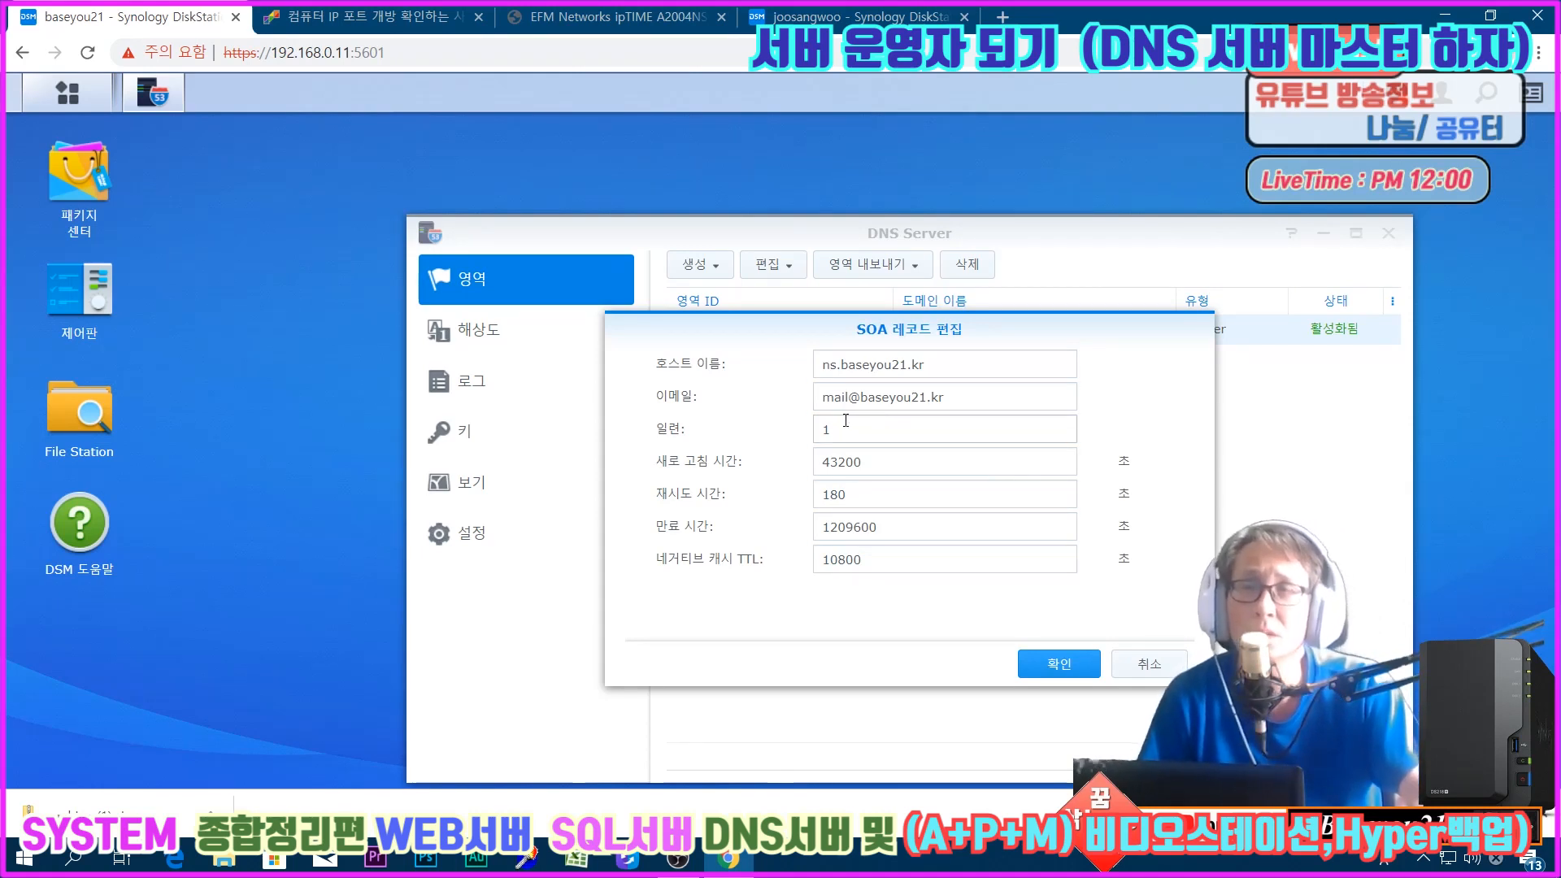
{"action": "left_click", "coordinate": [1148, 664]}
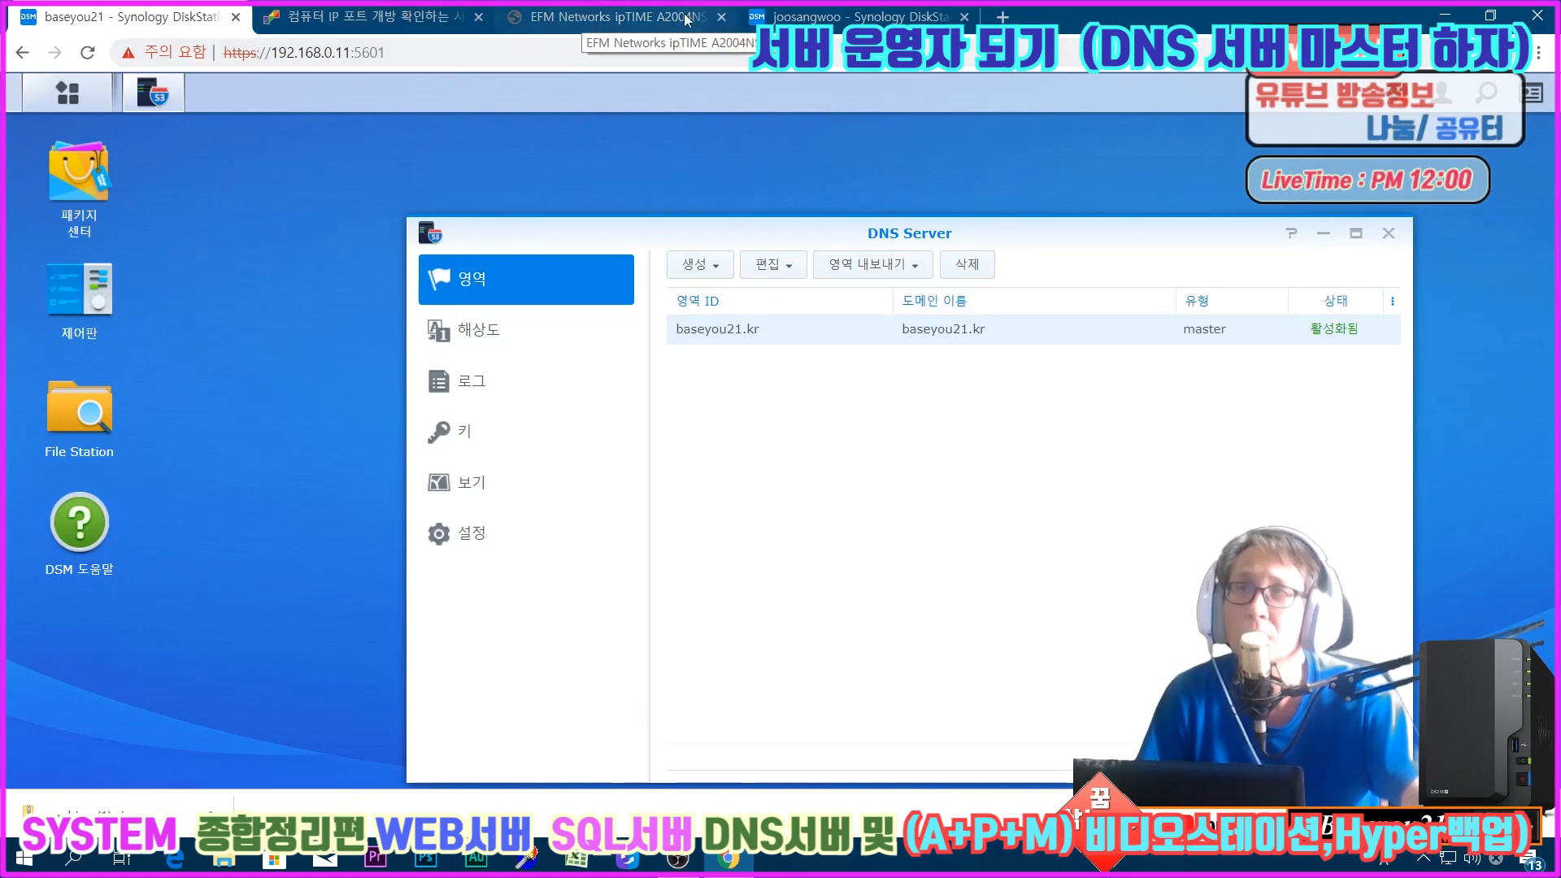
{"action": "left_click", "coordinate": [935, 17]}
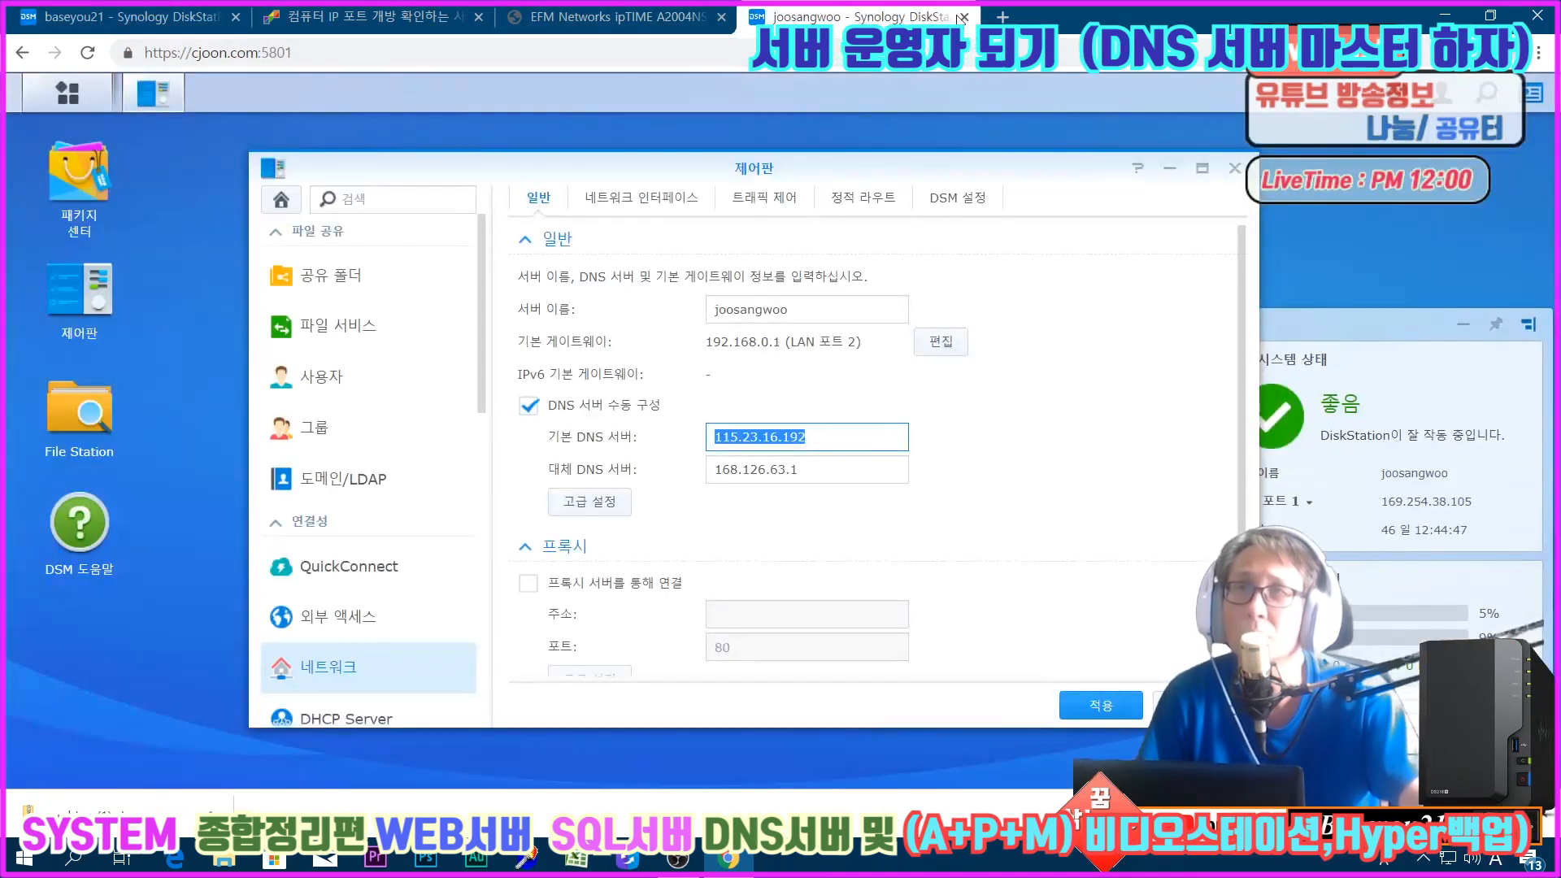
Step: Close the other DiskStation page and reach the Gabia site through a Google search for 가비아
{"action": "left_click", "coordinate": [964, 17]}
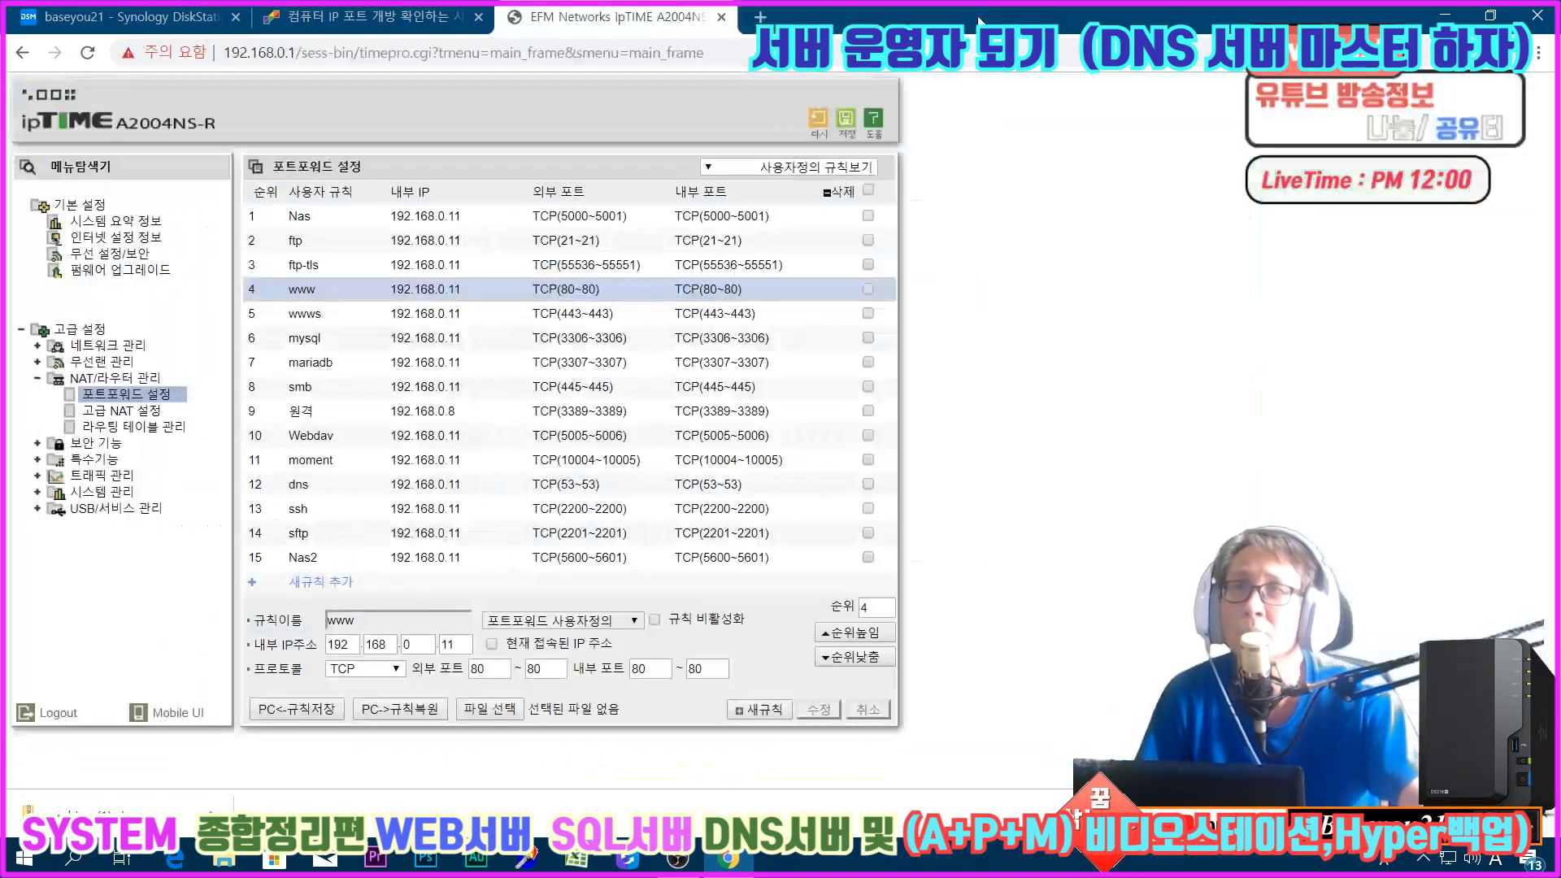
{"action": "left_click", "coordinate": [754, 18]}
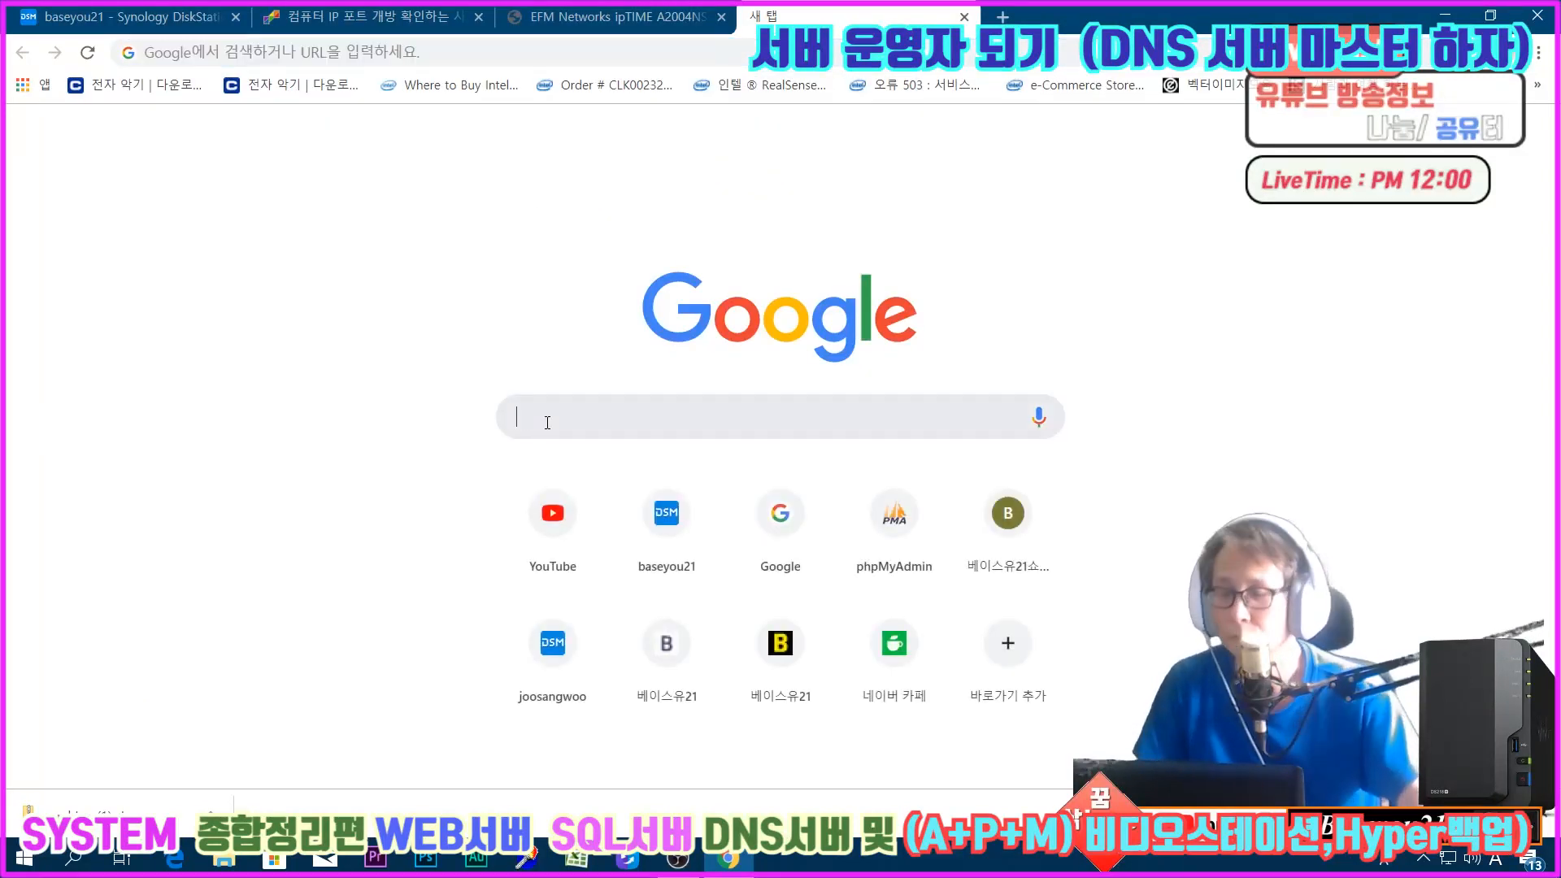
{"action": "type", "text": "가비아"}
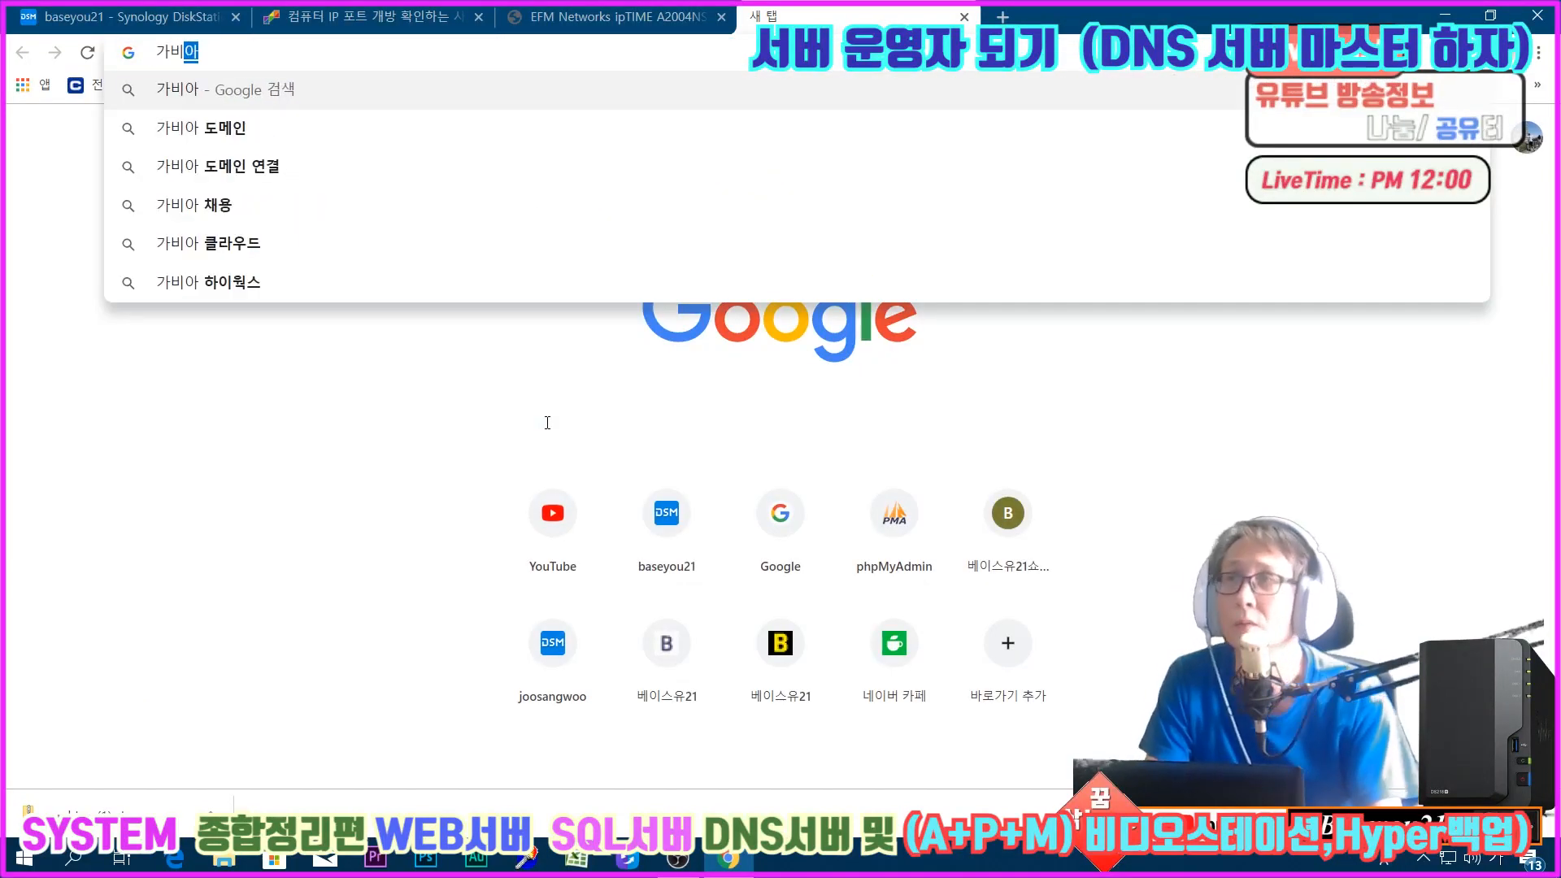
{"action": "key", "text": "Return"}
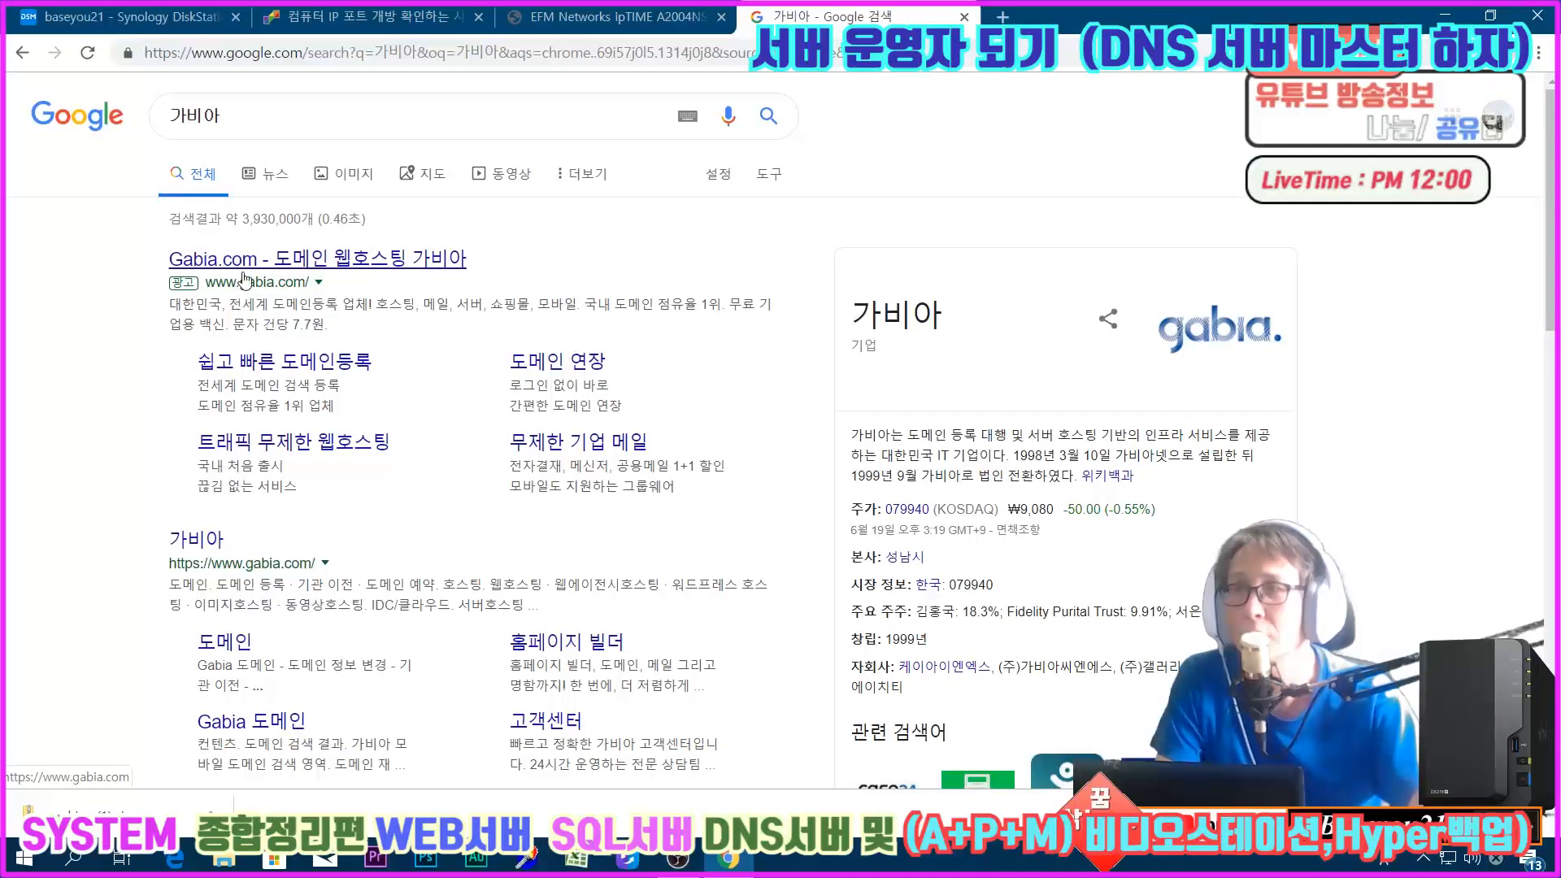
{"action": "left_click", "coordinate": [244, 258]}
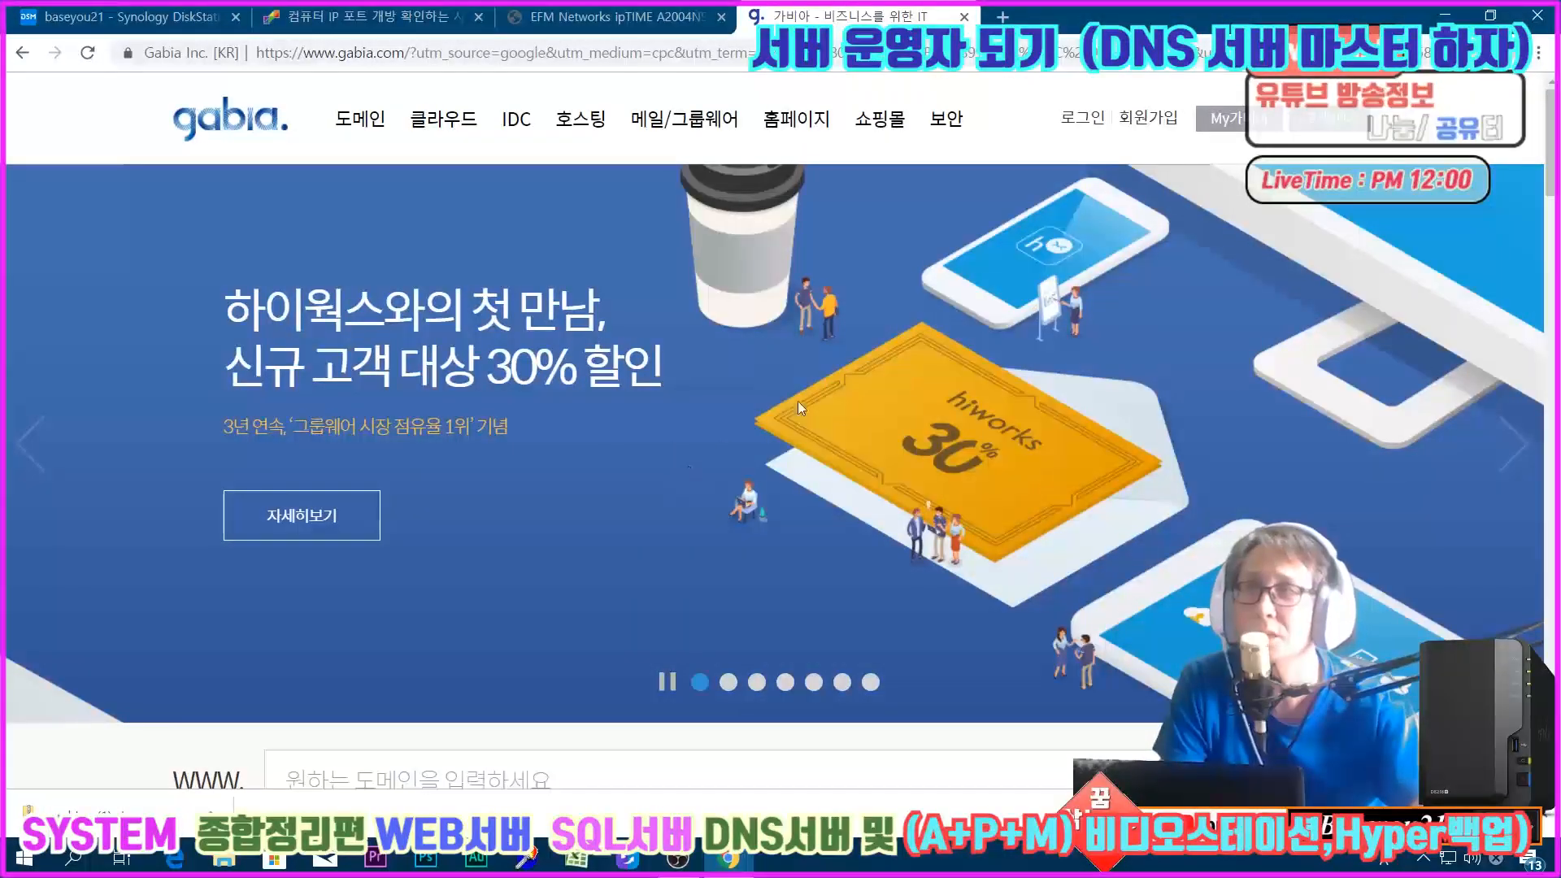
Step: Sign in to Gabia, entering the login security code
{"action": "left_click", "coordinate": [1074, 118]}
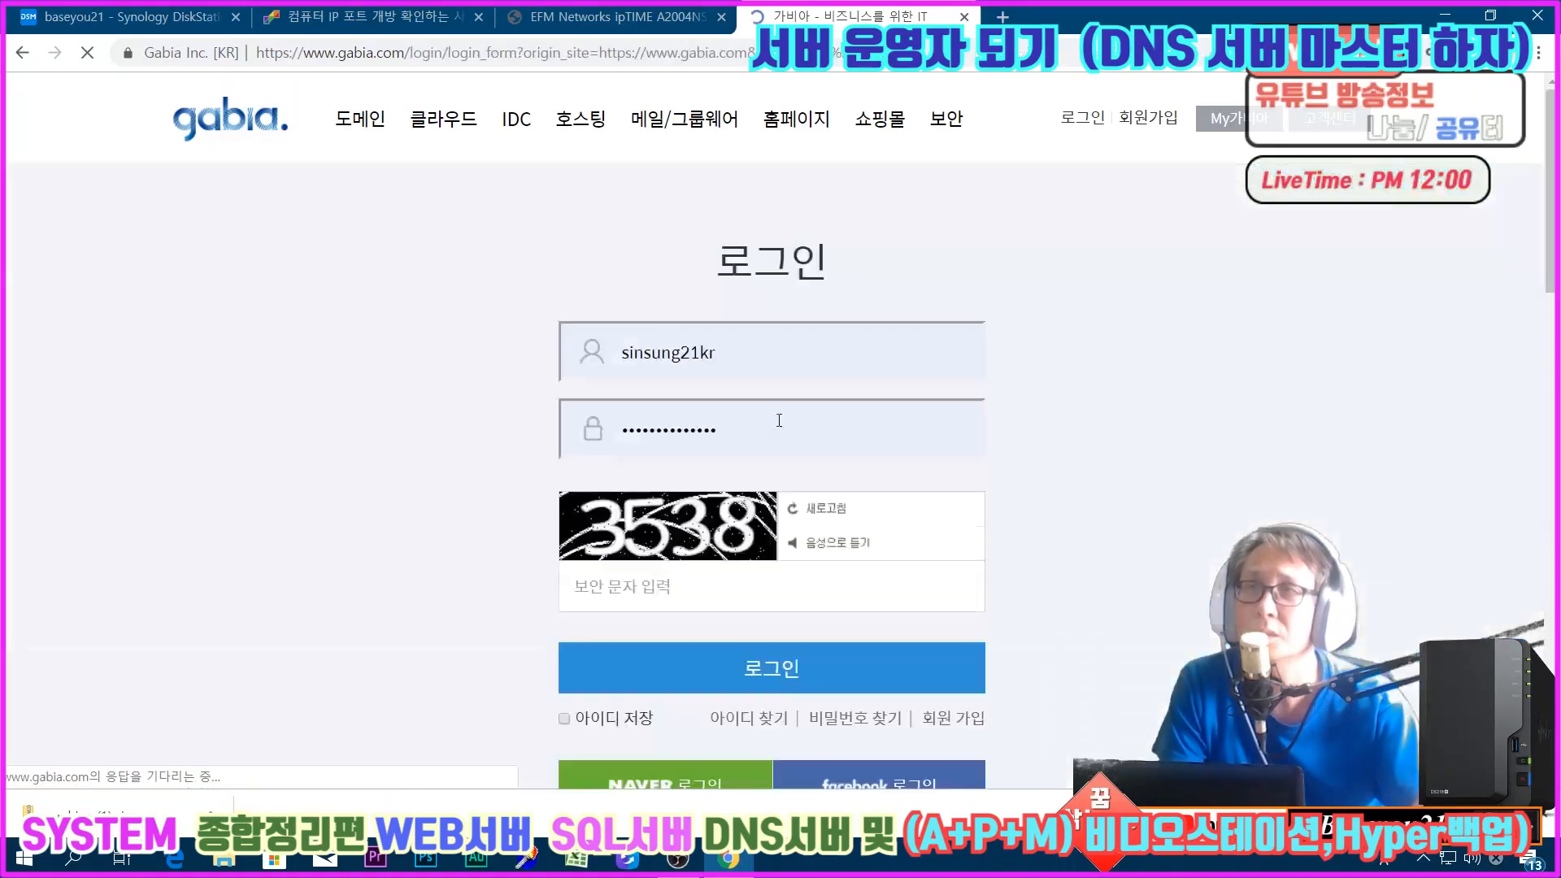
{"action": "left_click", "coordinate": [703, 580]}
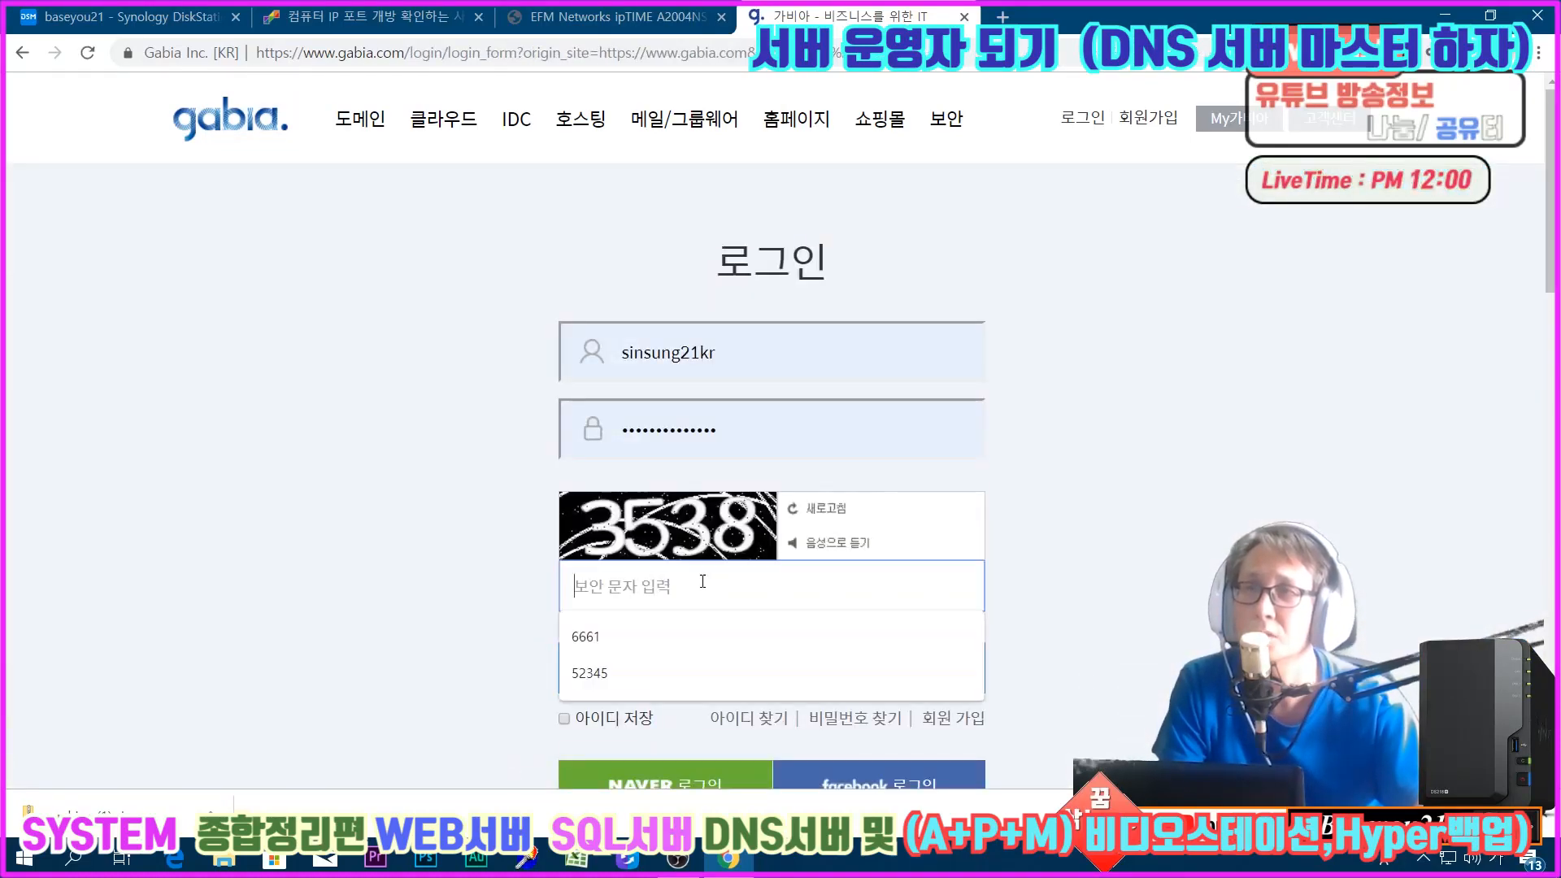
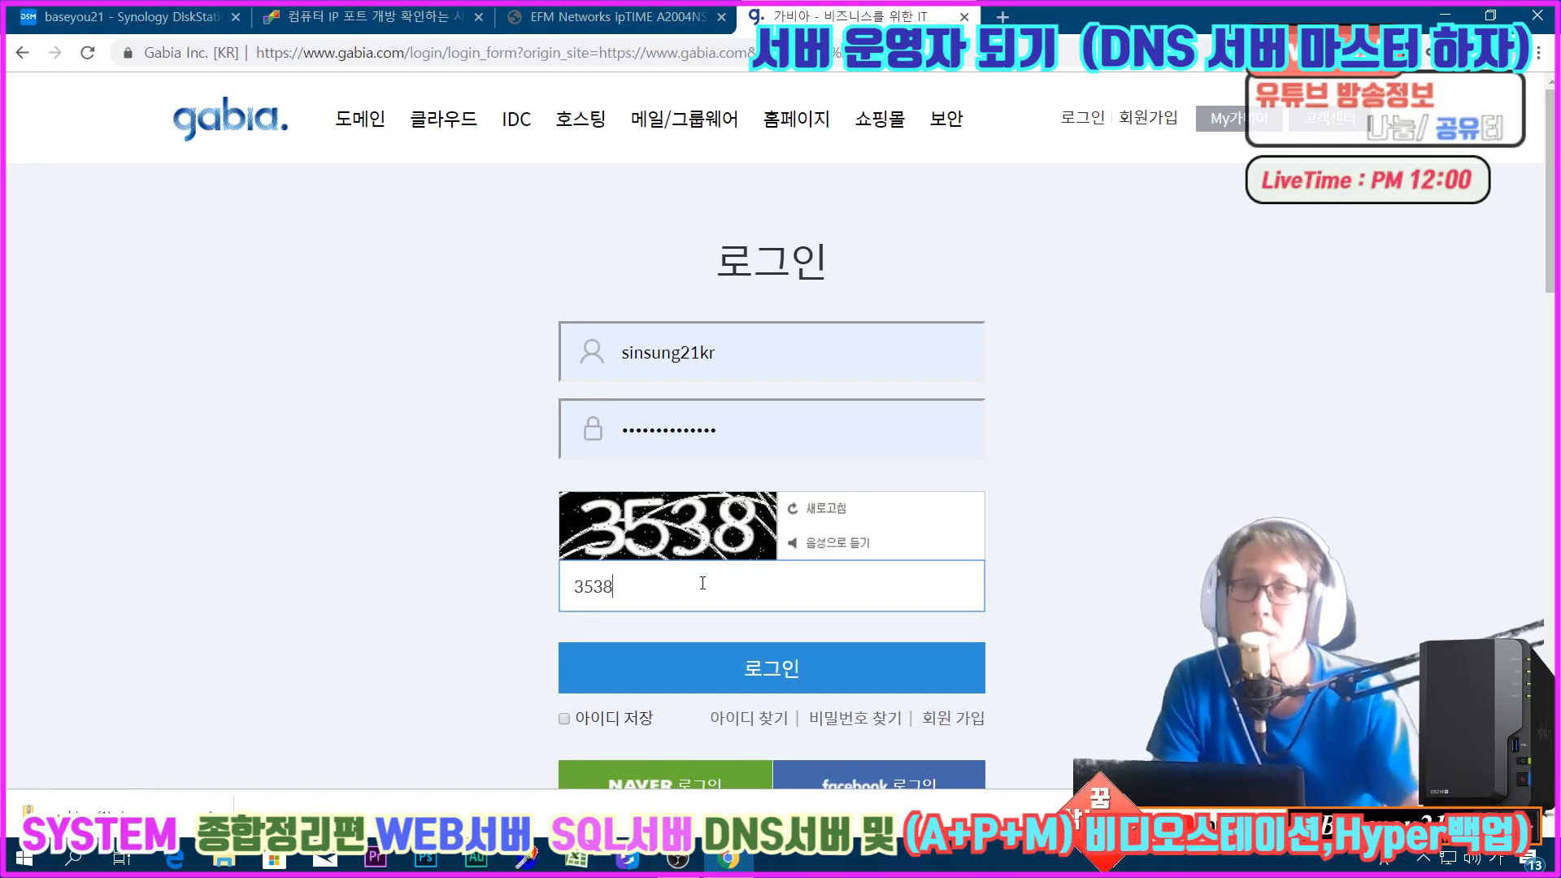
{"action": "left_click", "coordinate": [714, 665]}
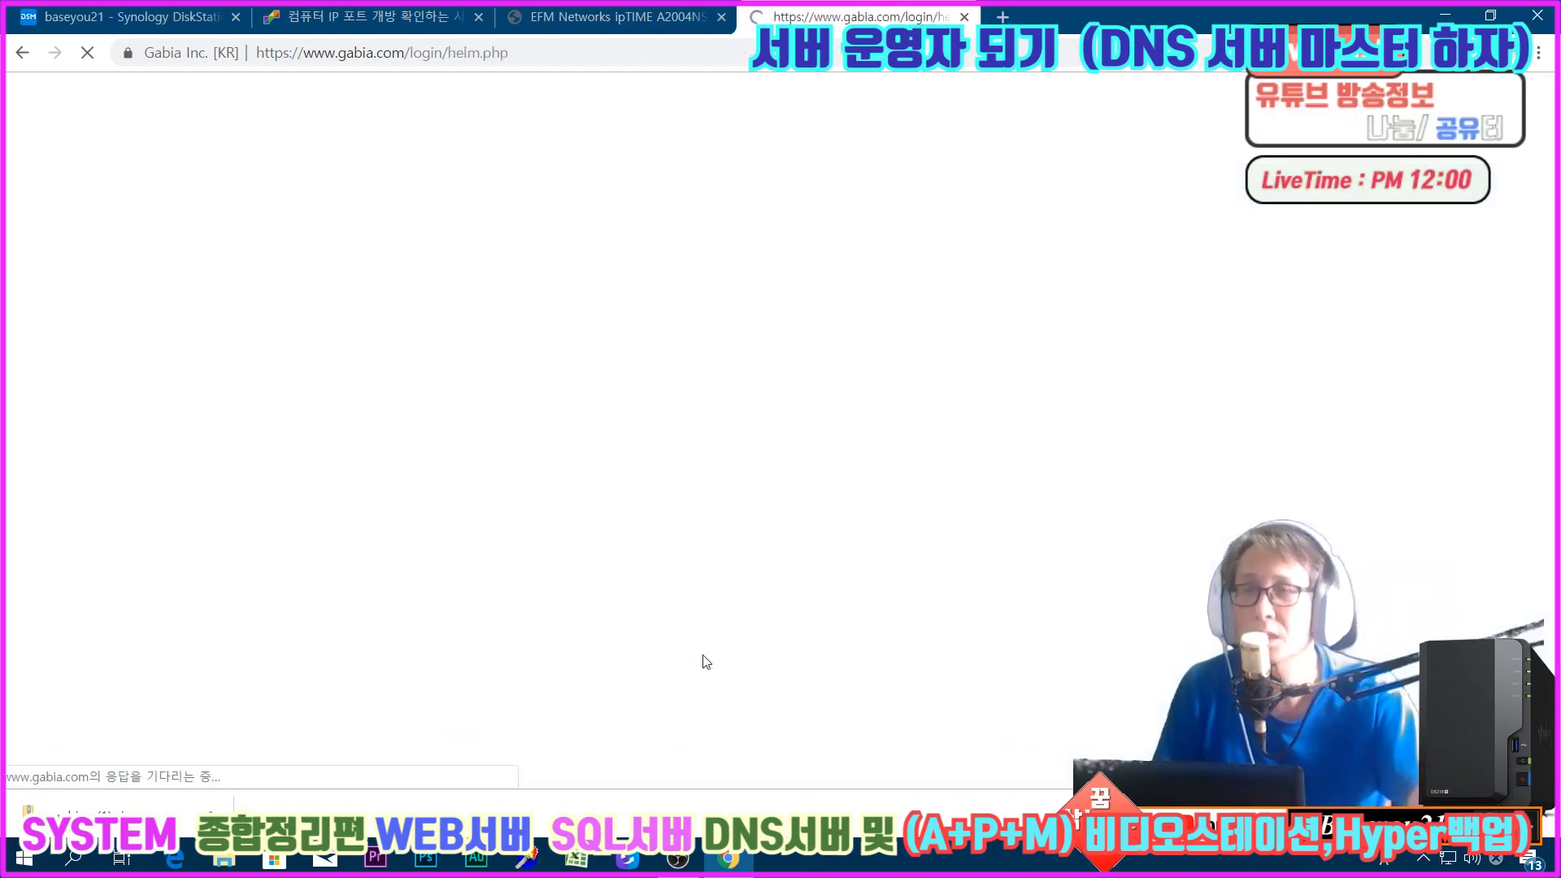
Step: Postpone the password change with 다음에 변경하기 and go to the My가비아 page
{"action": "scroll", "coordinate": [879, 502], "scroll_direction": "down", "scroll_amount": 5}
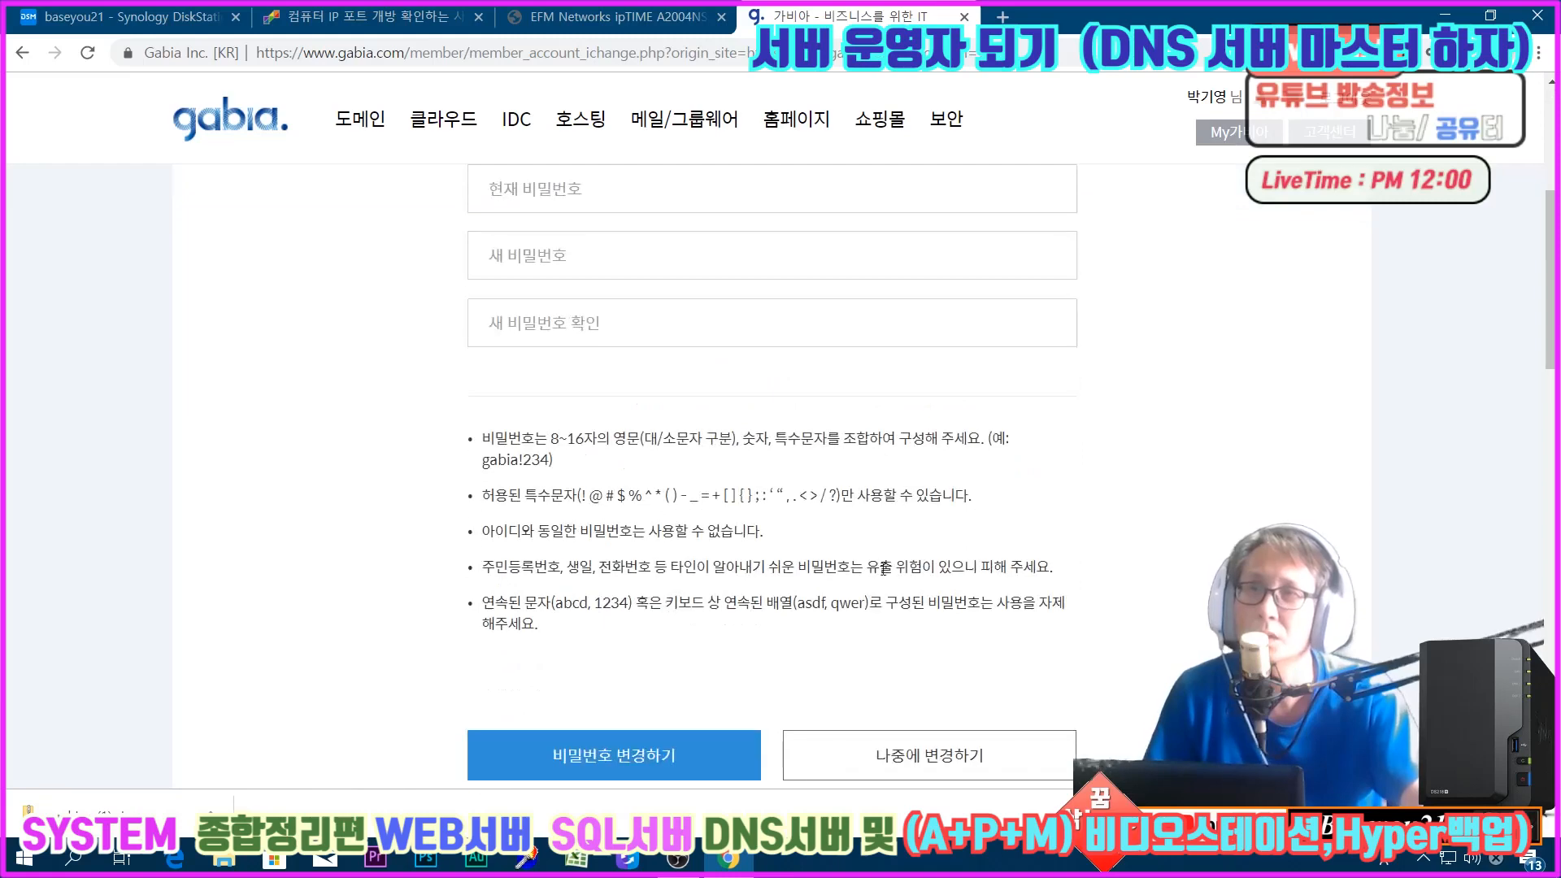
{"action": "left_click", "coordinate": [890, 753]}
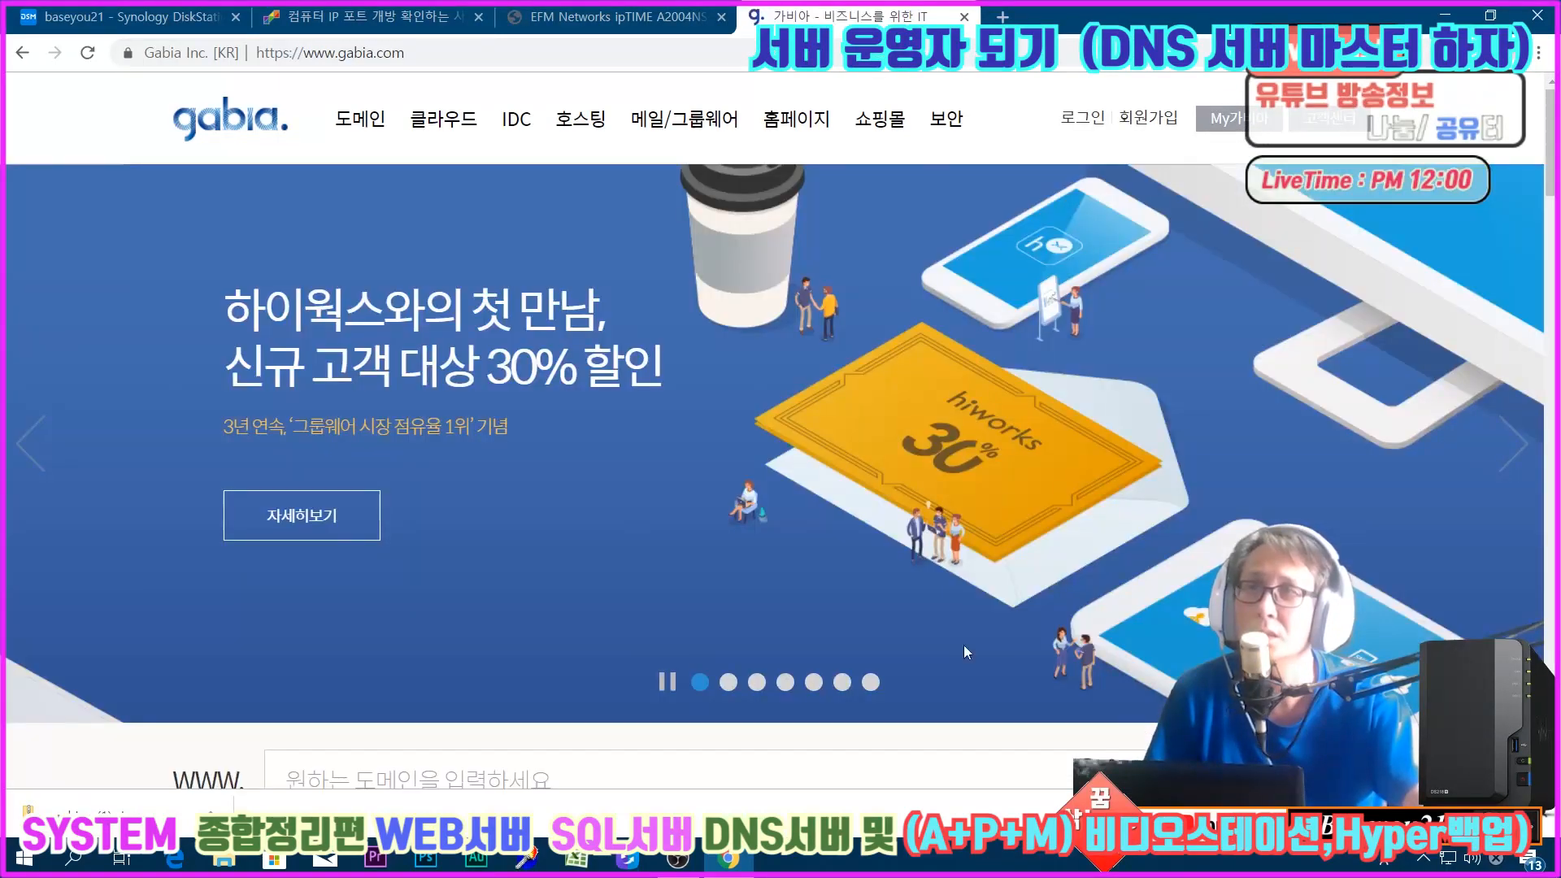
{"action": "scroll", "coordinate": [996, 663], "scroll_direction": "down", "scroll_amount": 15}
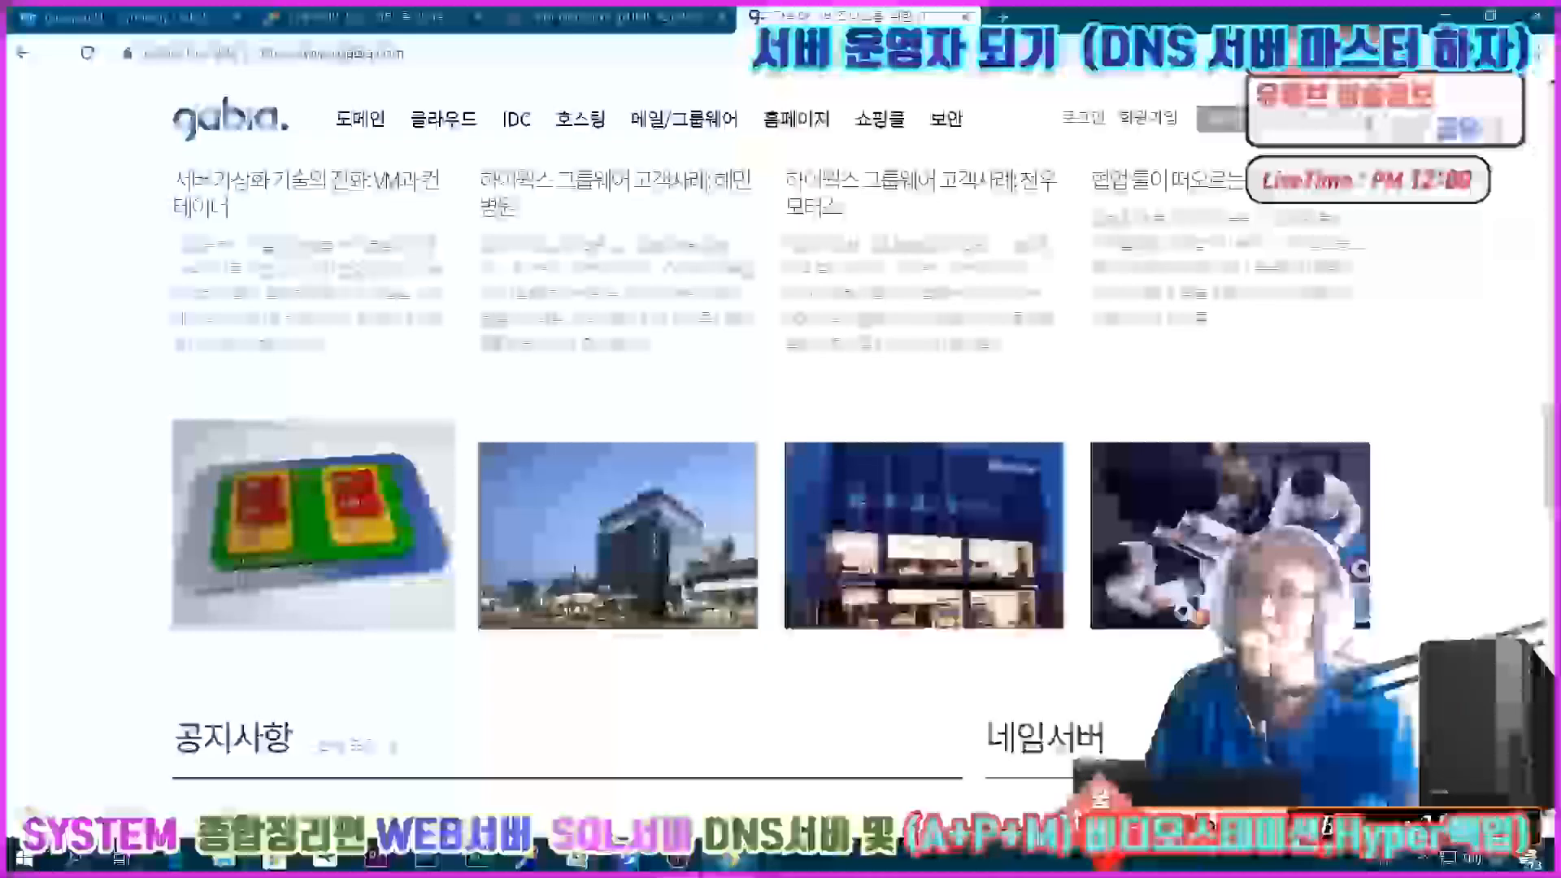
{"action": "scroll", "coordinate": [573, 569], "scroll_direction": "down", "scroll_amount": 10}
{"action": "scroll", "coordinate": [573, 569], "scroll_direction": "up", "scroll_amount": 15}
{"action": "scroll", "coordinate": [762, 559], "scroll_direction": "up", "scroll_amount": 10}
{"action": "left_click", "coordinate": [1219, 118]}
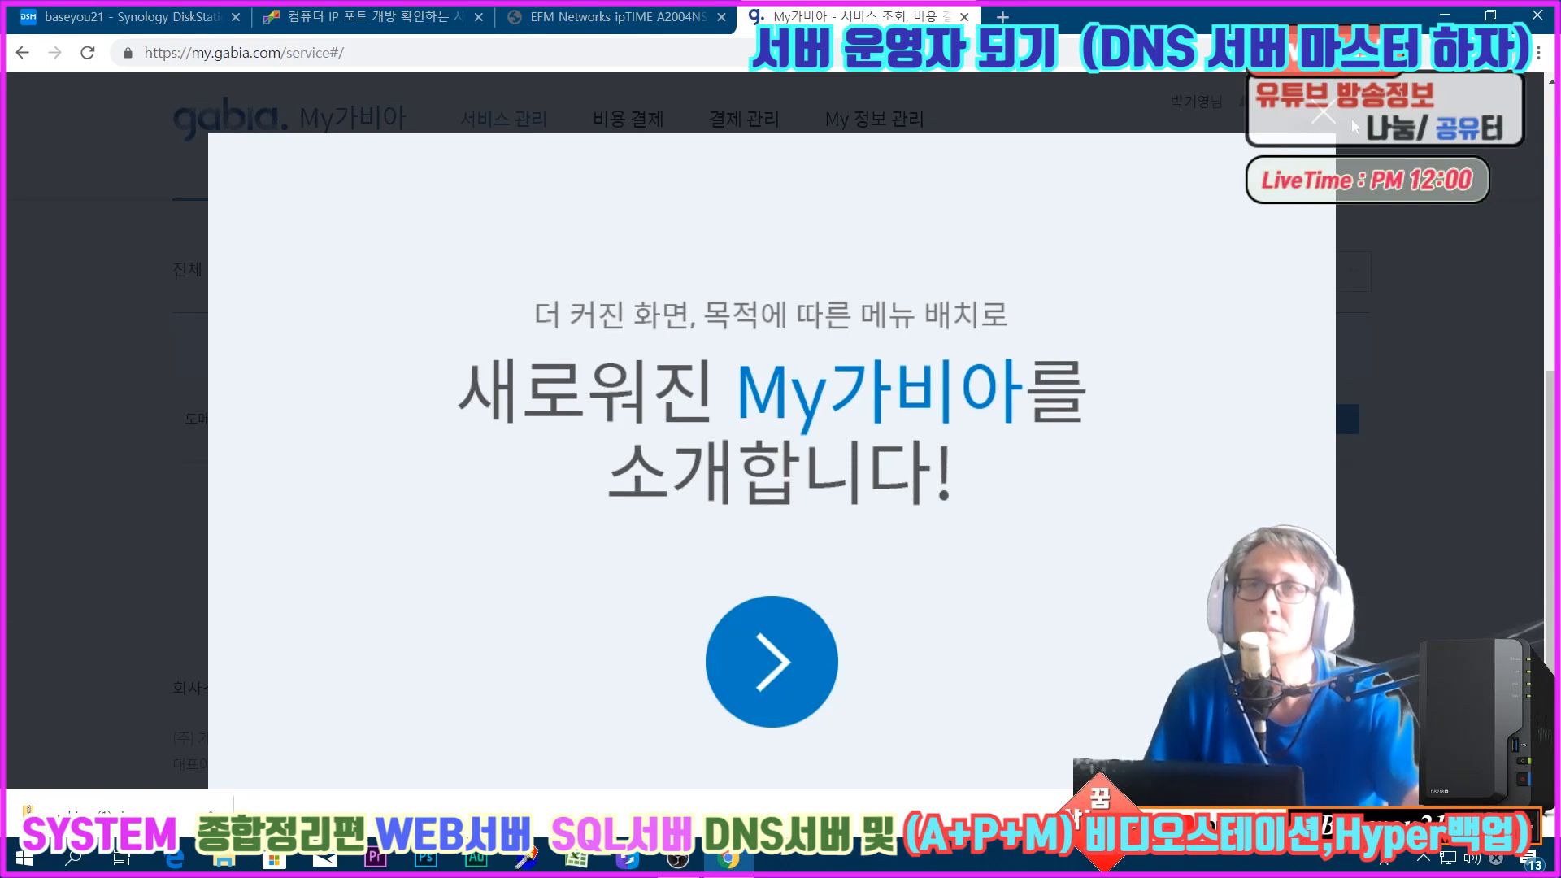
Step: Dismiss the My가비아 intro pop-up and open domain management for baseyou21.kr
{"action": "left_click", "coordinate": [1327, 114]}
{"action": "scroll", "coordinate": [1368, 398], "scroll_direction": "down", "scroll_amount": 2}
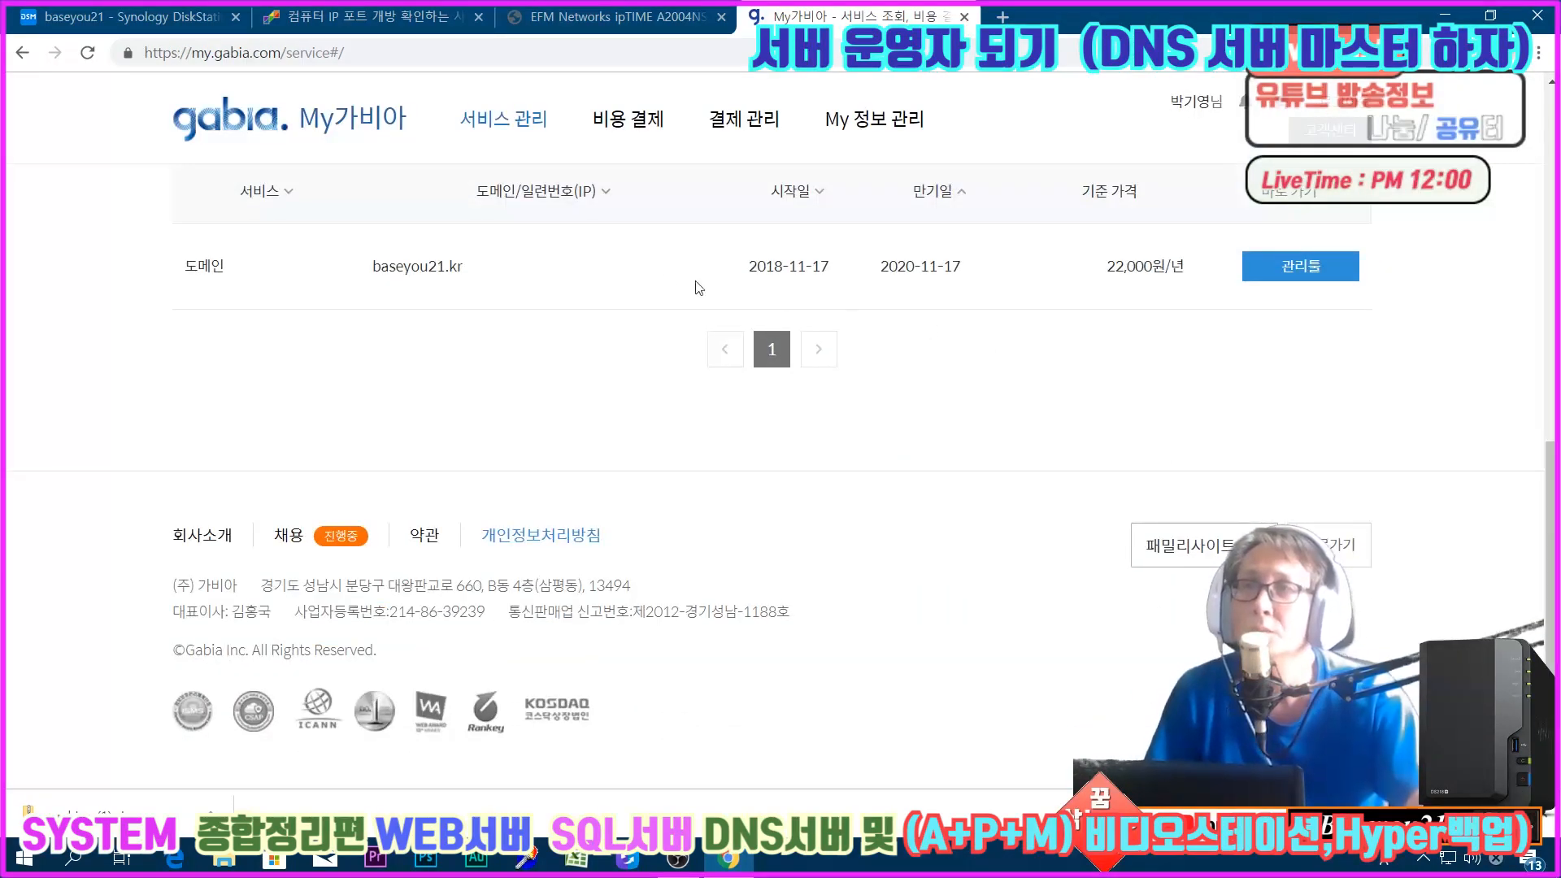
{"action": "scroll", "coordinate": [474, 579], "scroll_direction": "up", "scroll_amount": 4}
{"action": "scroll", "coordinate": [474, 578], "scroll_direction": "down", "scroll_amount": 1}
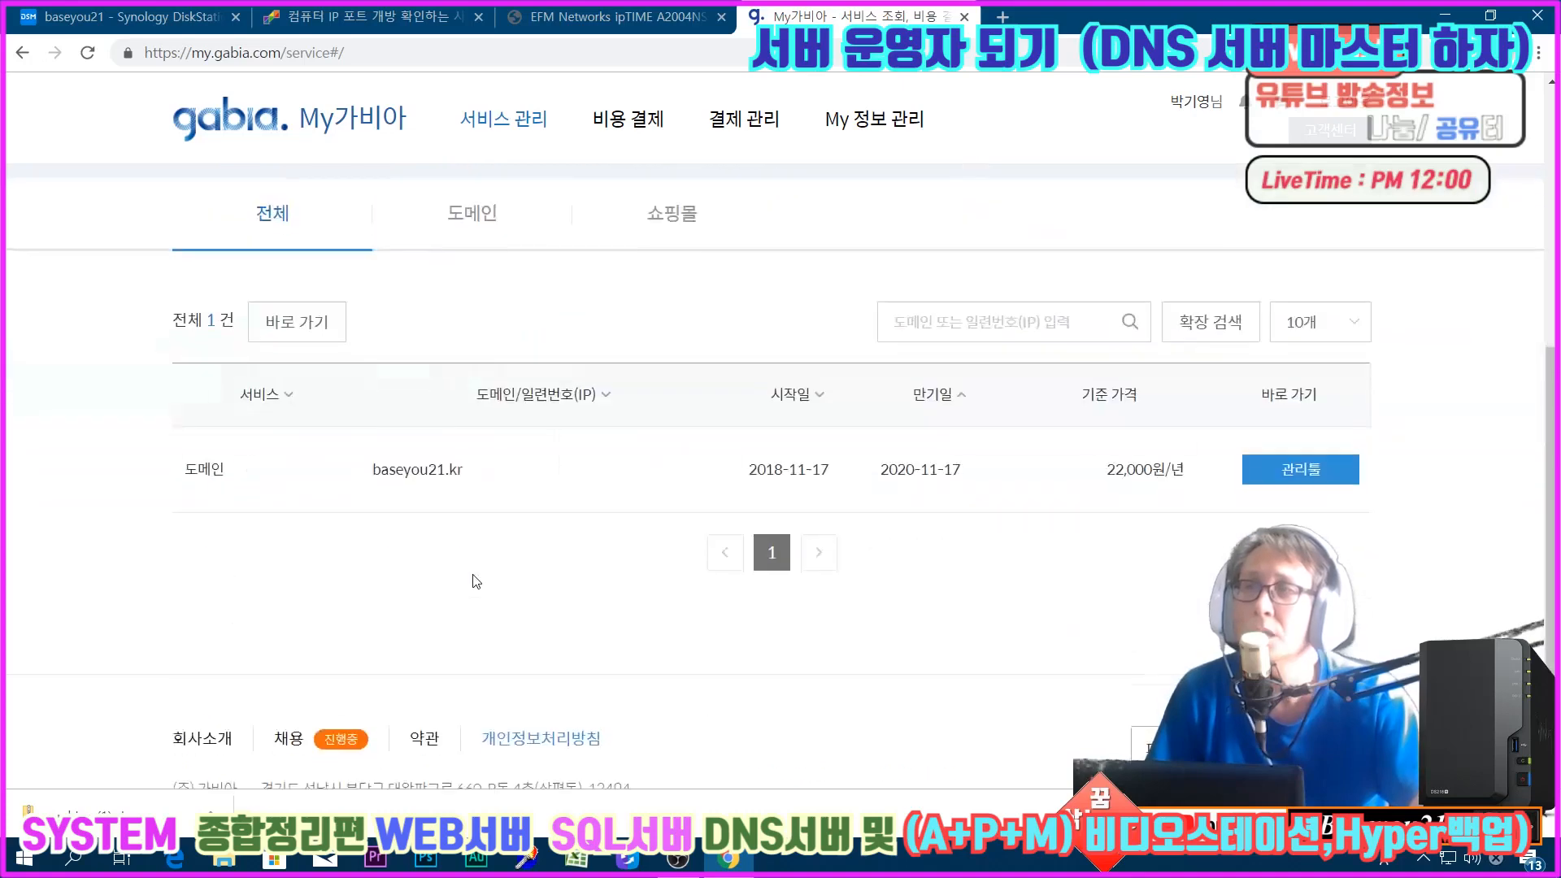
{"action": "left_click_drag", "start_coordinate": [418, 471], "coordinate": [474, 472]}
{"action": "left_click", "coordinate": [491, 481]}
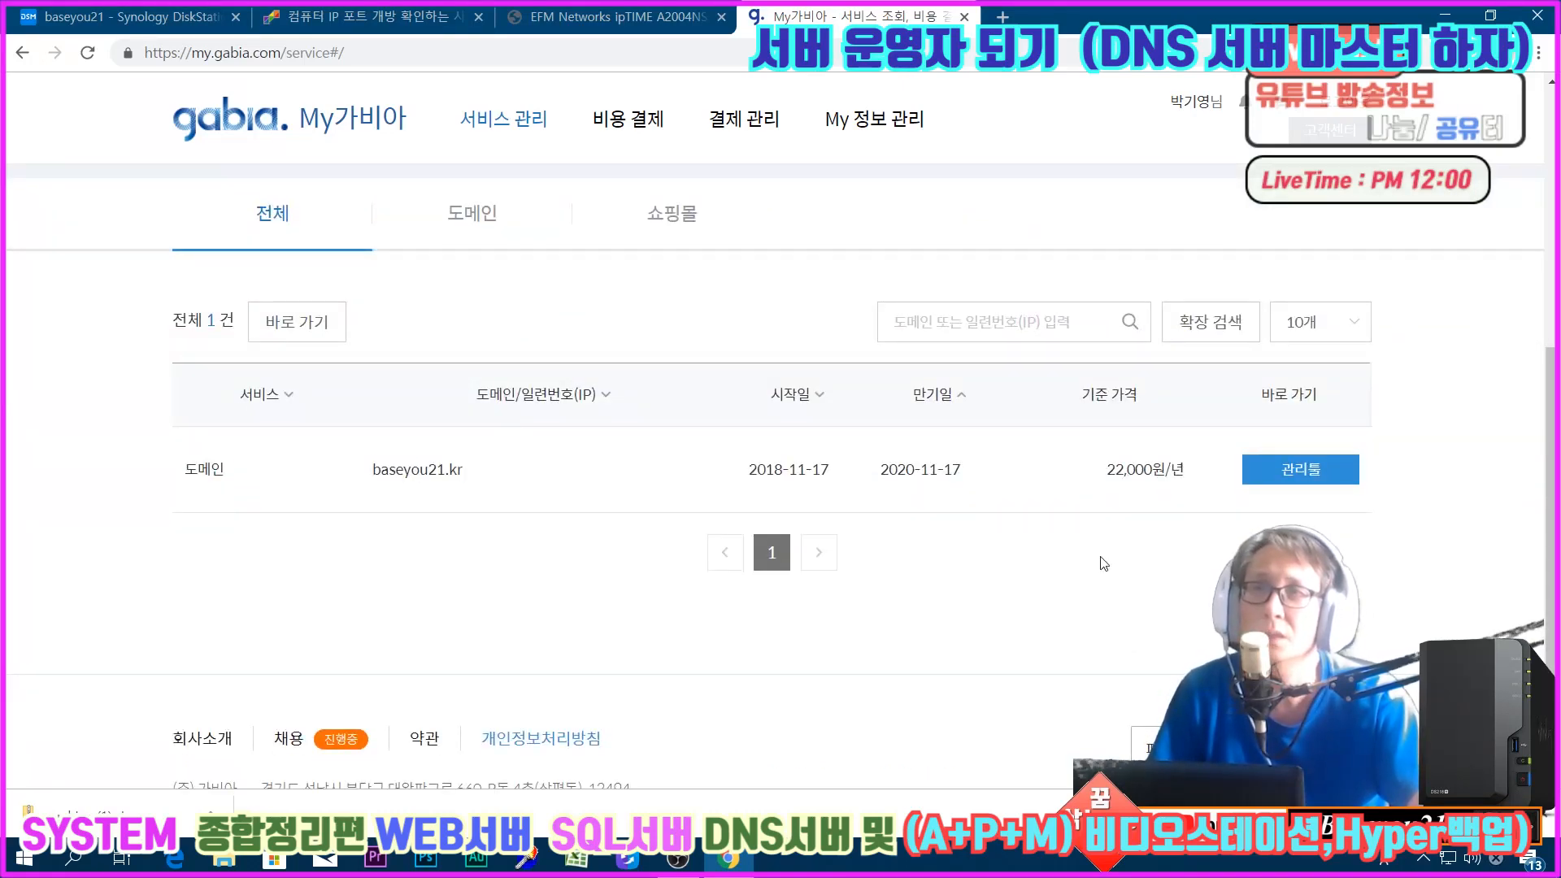
{"action": "left_click", "coordinate": [1298, 470]}
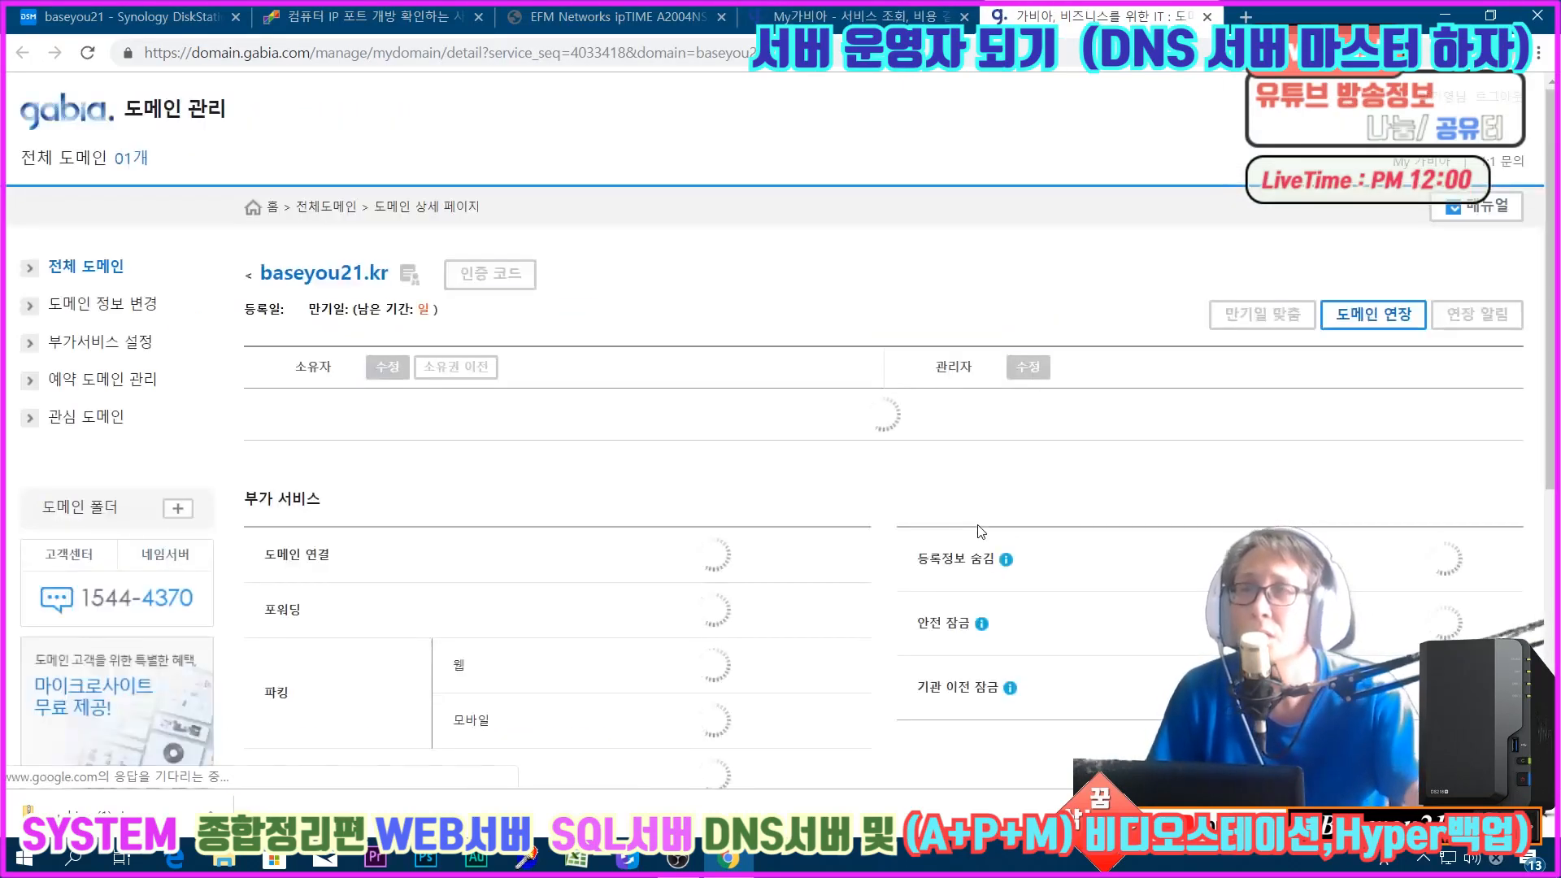
Step: Open the DNS host settings and select ns2's current IP 210.220.163.82
{"action": "scroll", "coordinate": [982, 531], "scroll_direction": "down", "scroll_amount": 6}
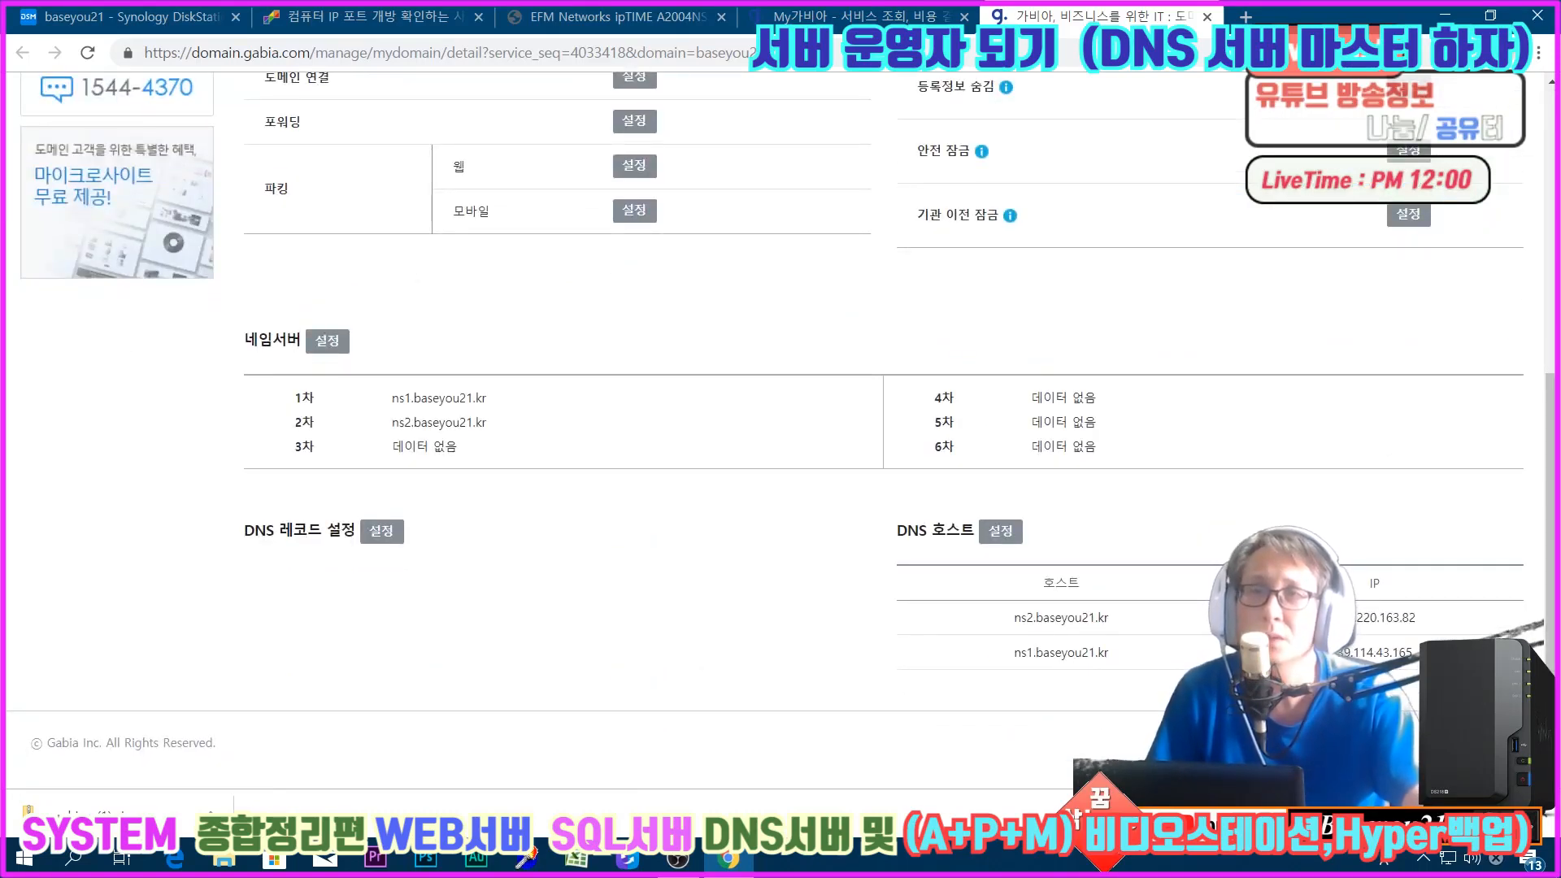
{"action": "left_click_drag", "start_coordinate": [1062, 620], "coordinate": [1125, 626]}
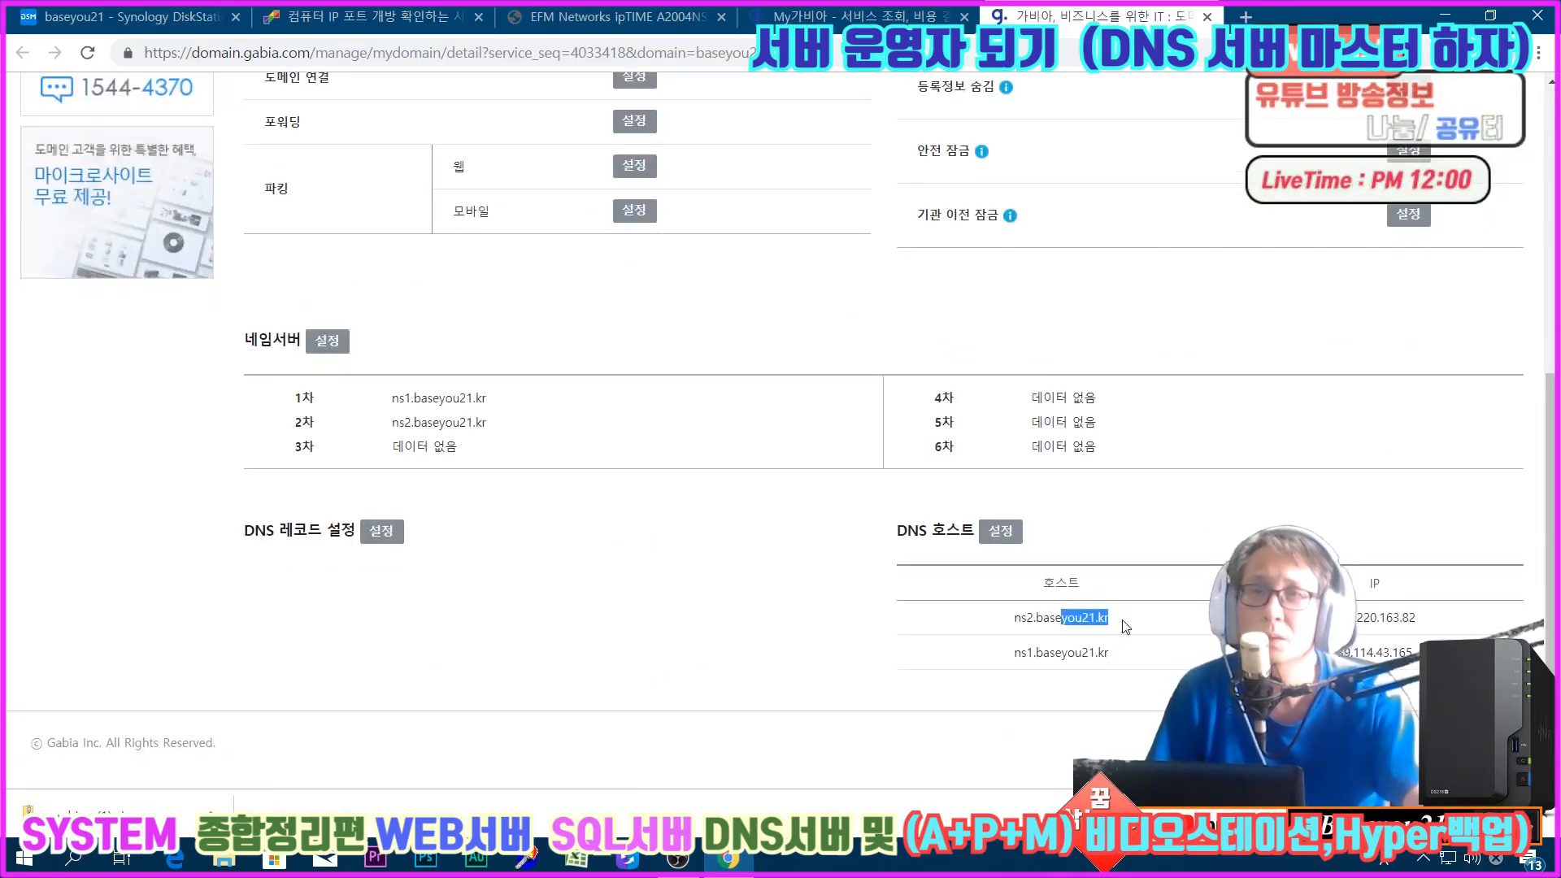
{"action": "left_click", "coordinate": [1042, 614]}
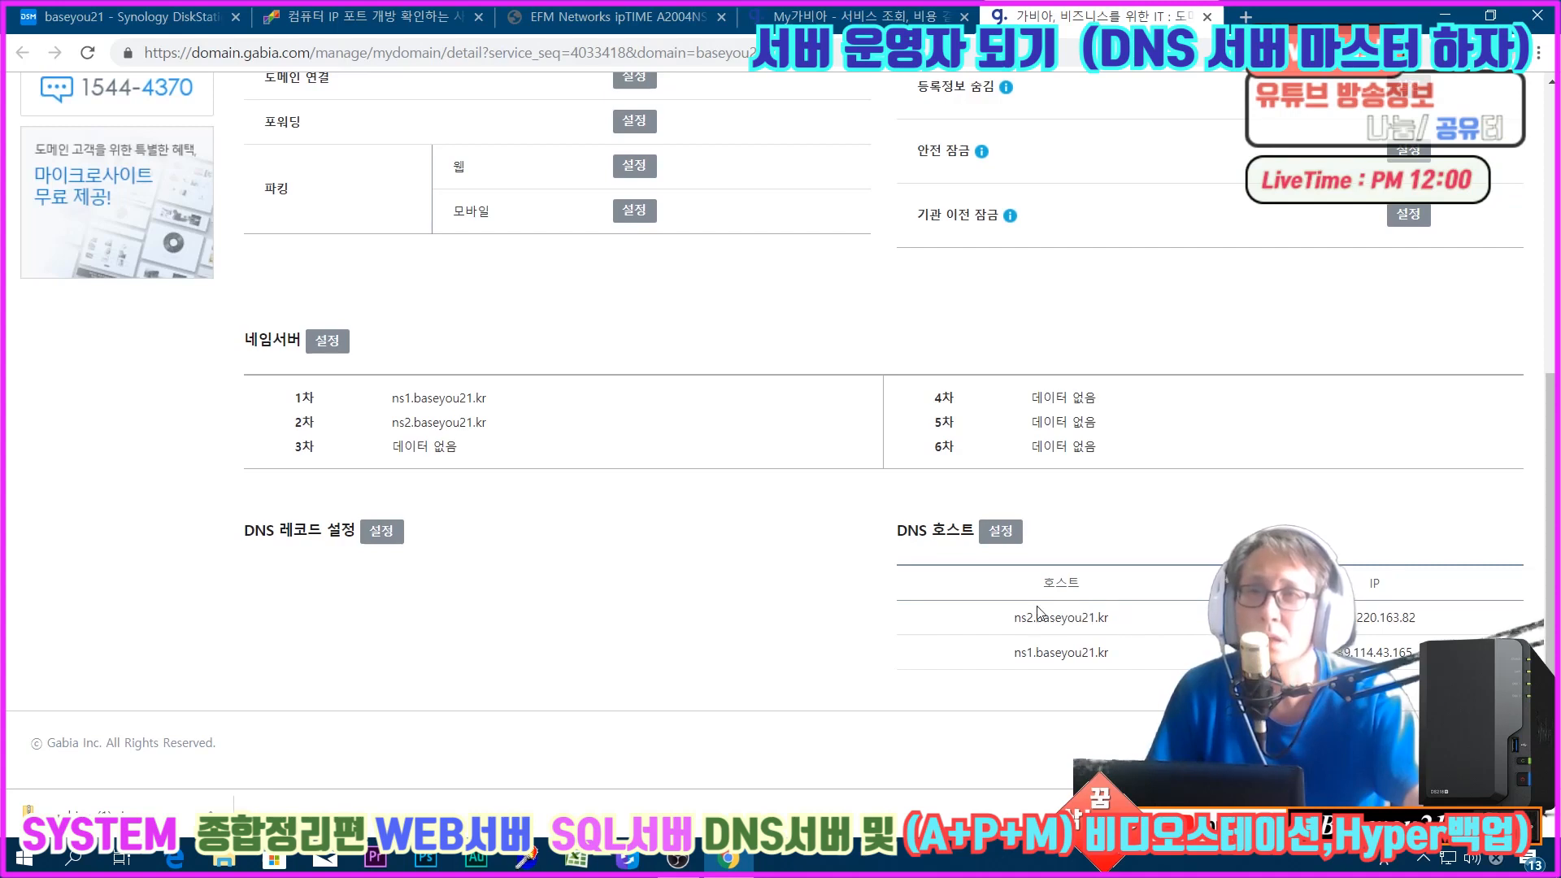
{"action": "left_click", "coordinate": [1004, 535]}
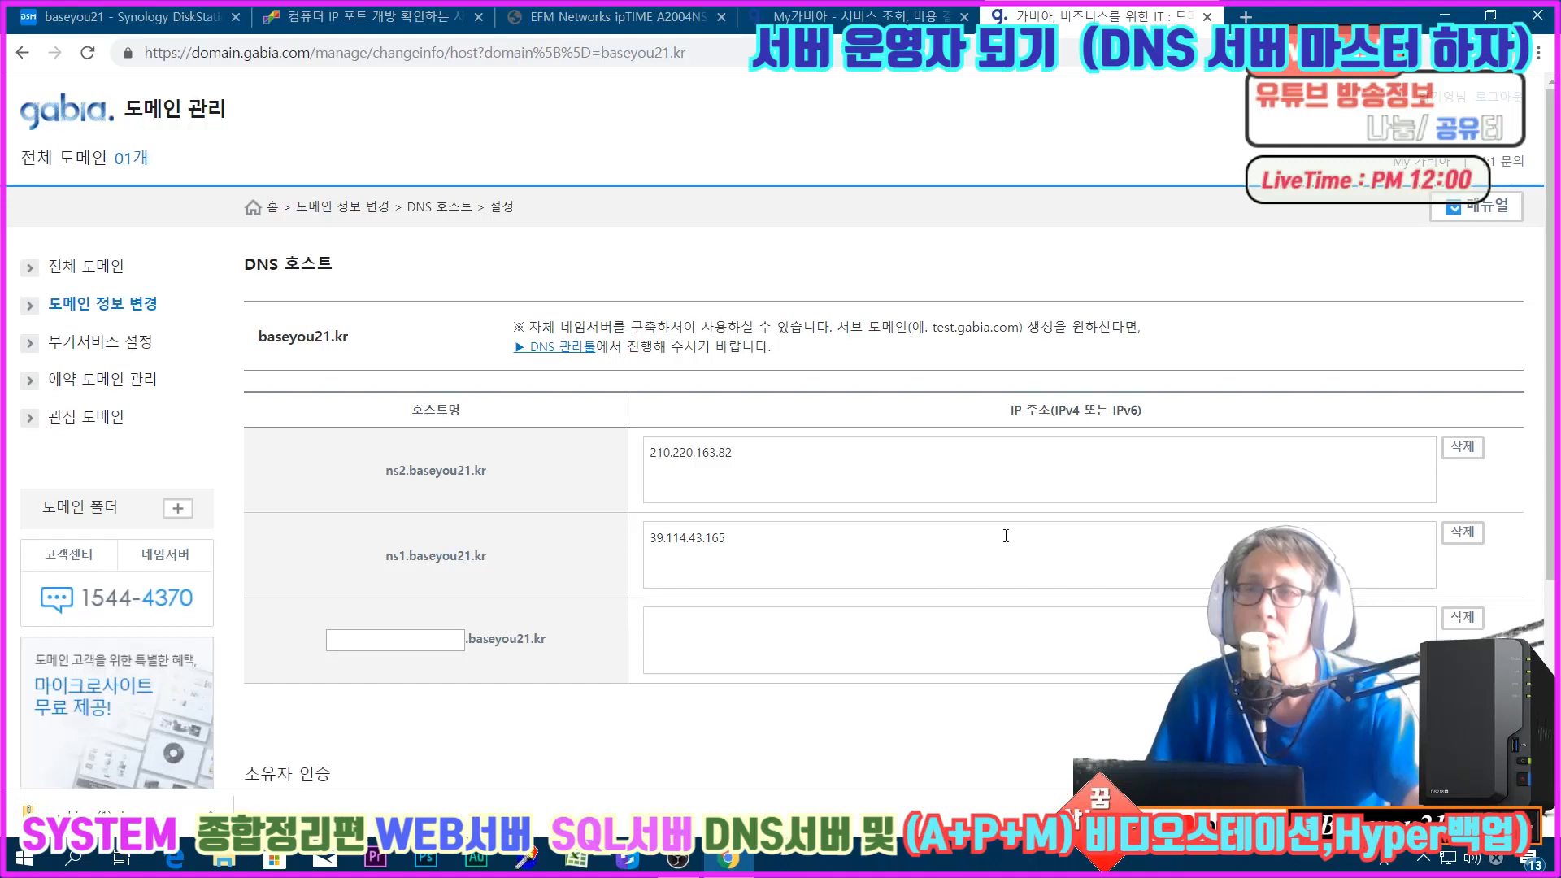
{"action": "left_click_drag", "start_coordinate": [825, 463], "coordinate": [480, 425]}
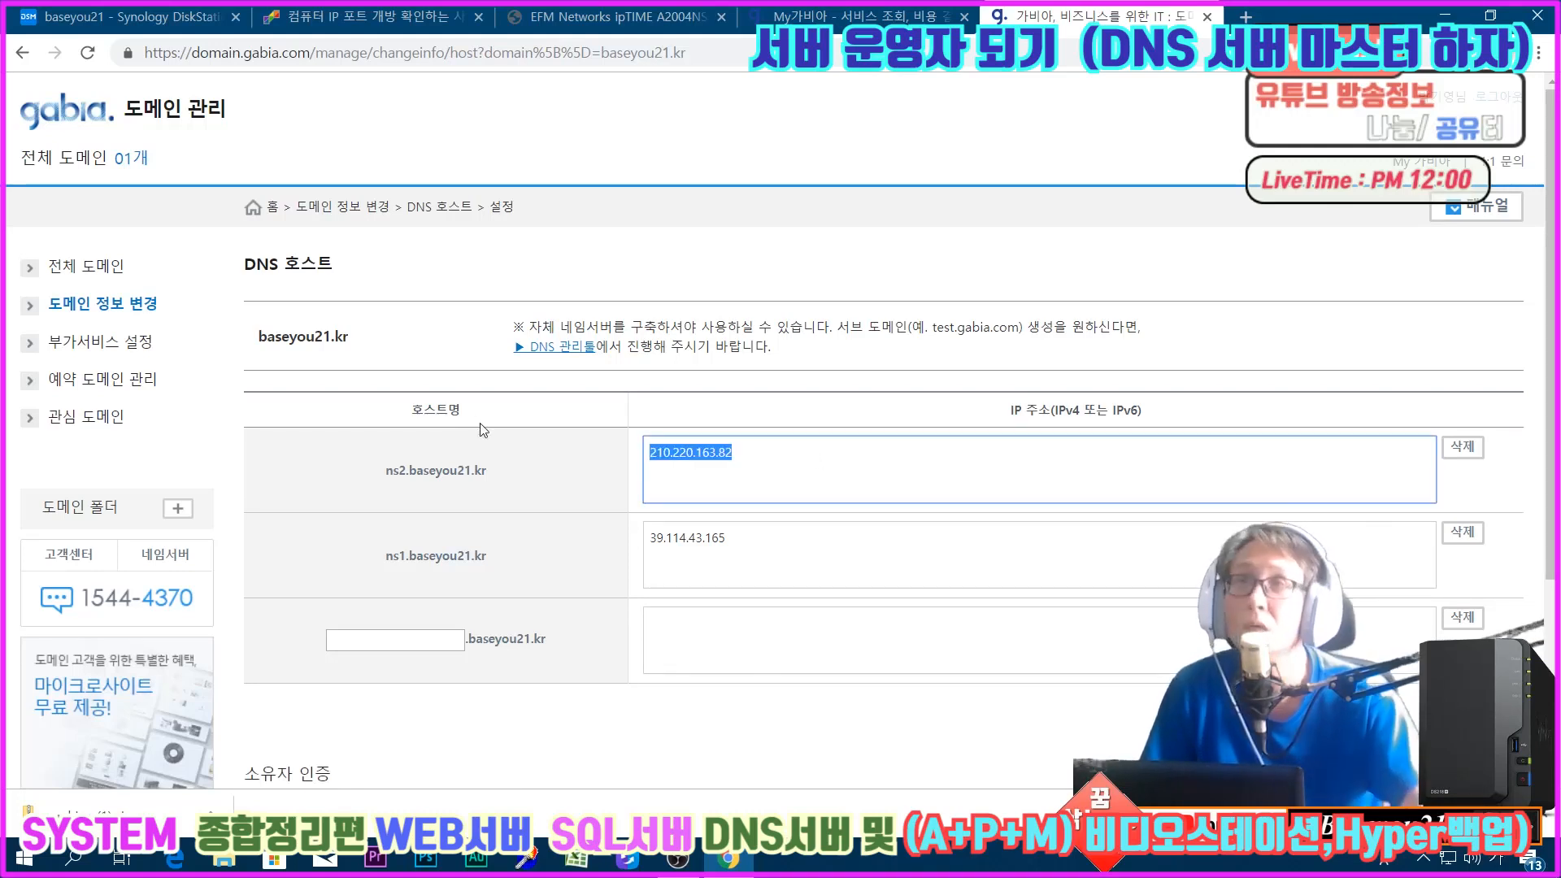
Step: Copy alternate DNS address 115.23.16.192 from DSM's Control Panel network settings, then return to Gabia
{"action": "left_click", "coordinate": [246, 17]}
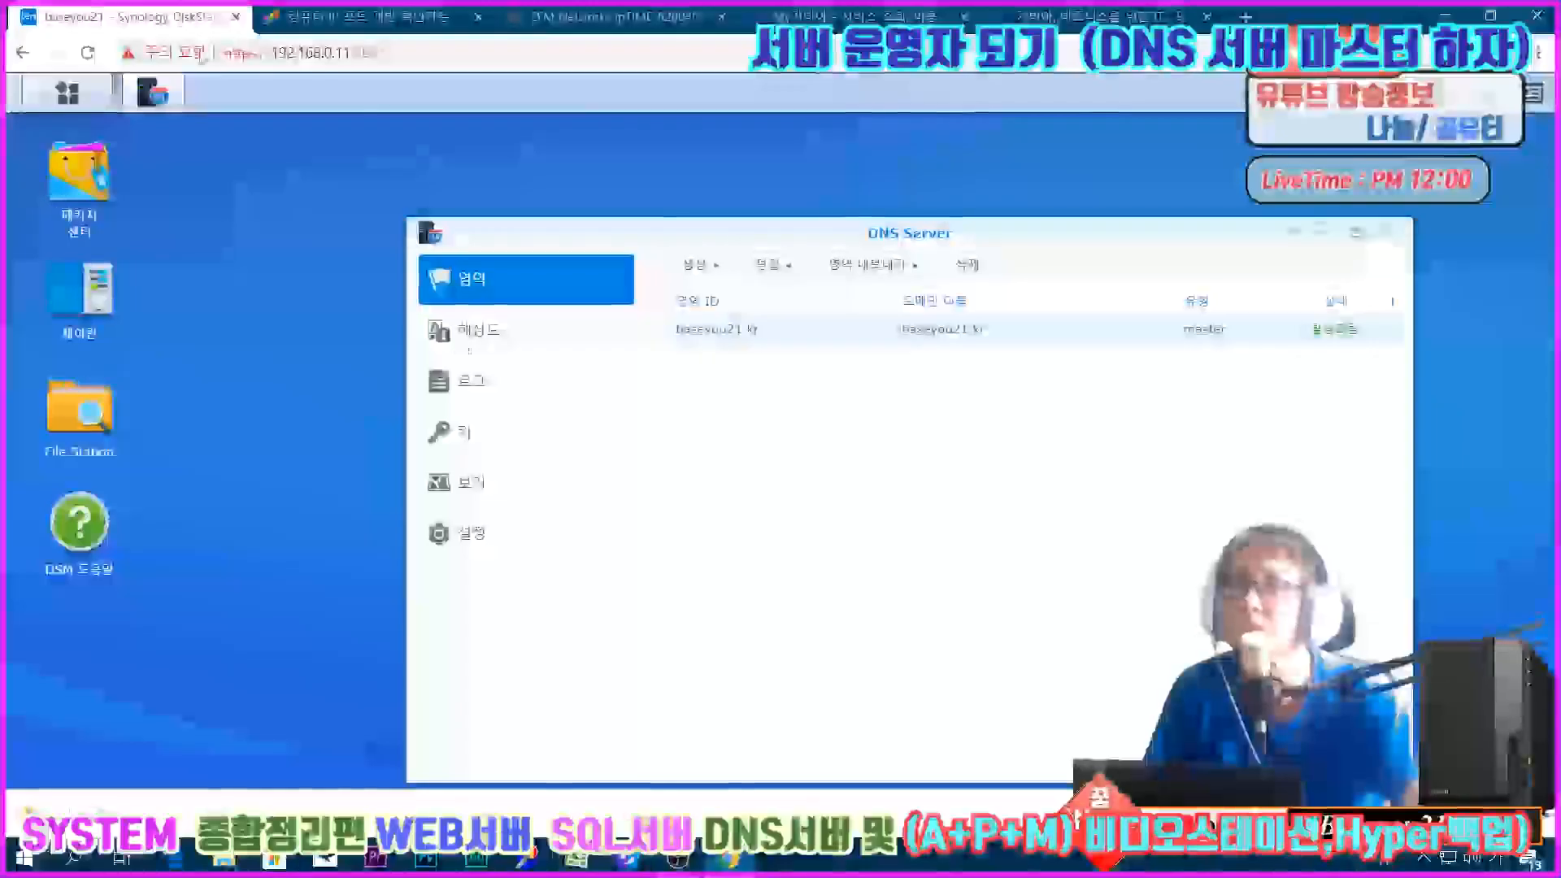
{"action": "left_click", "coordinate": [79, 290]}
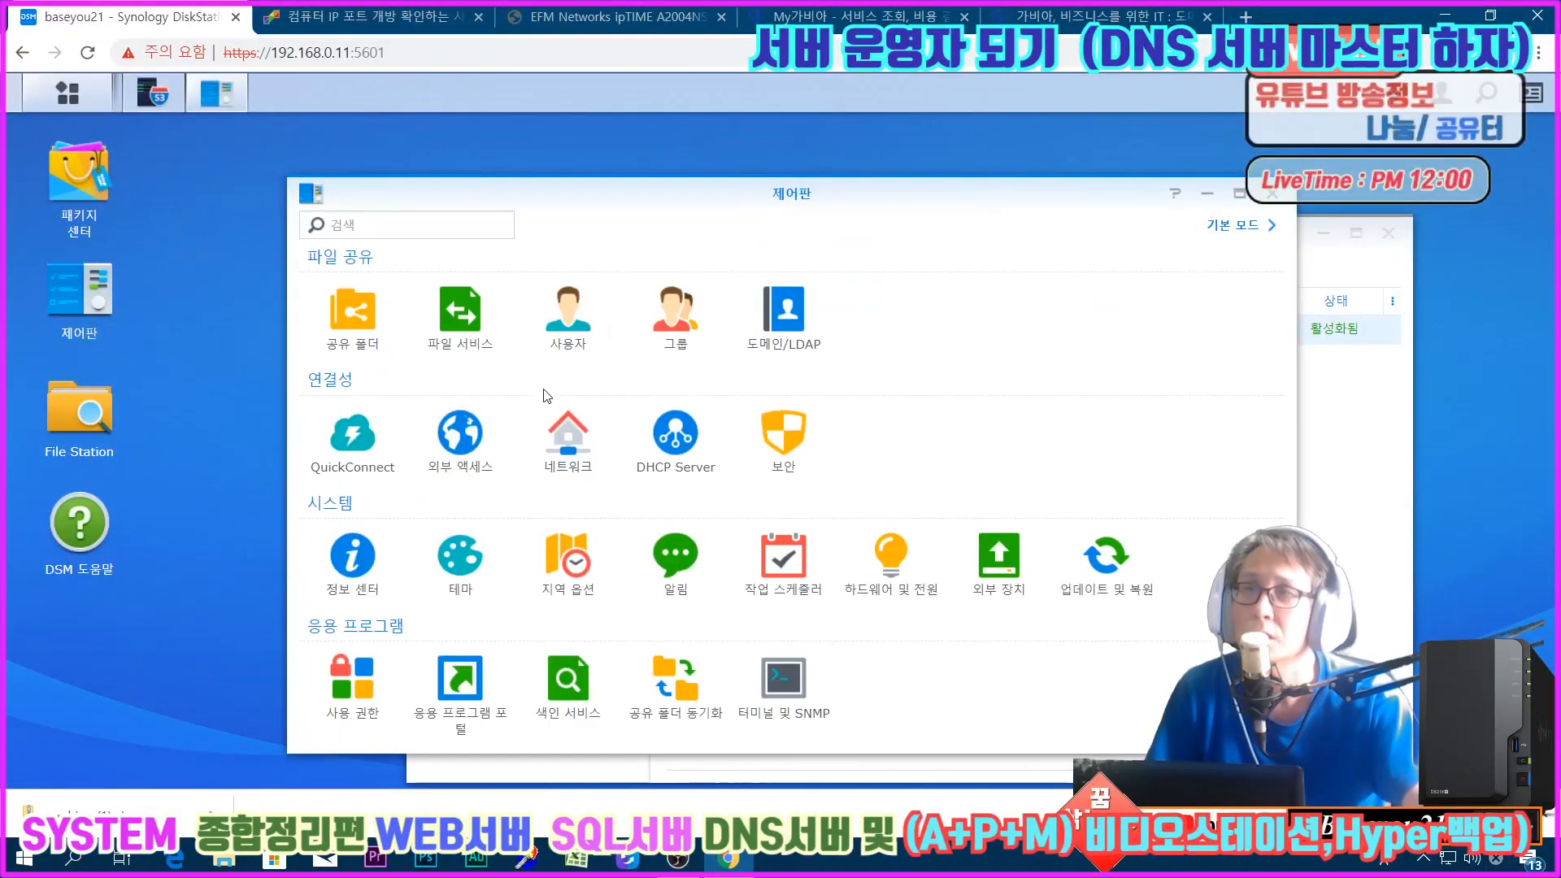
{"action": "left_click", "coordinate": [569, 449]}
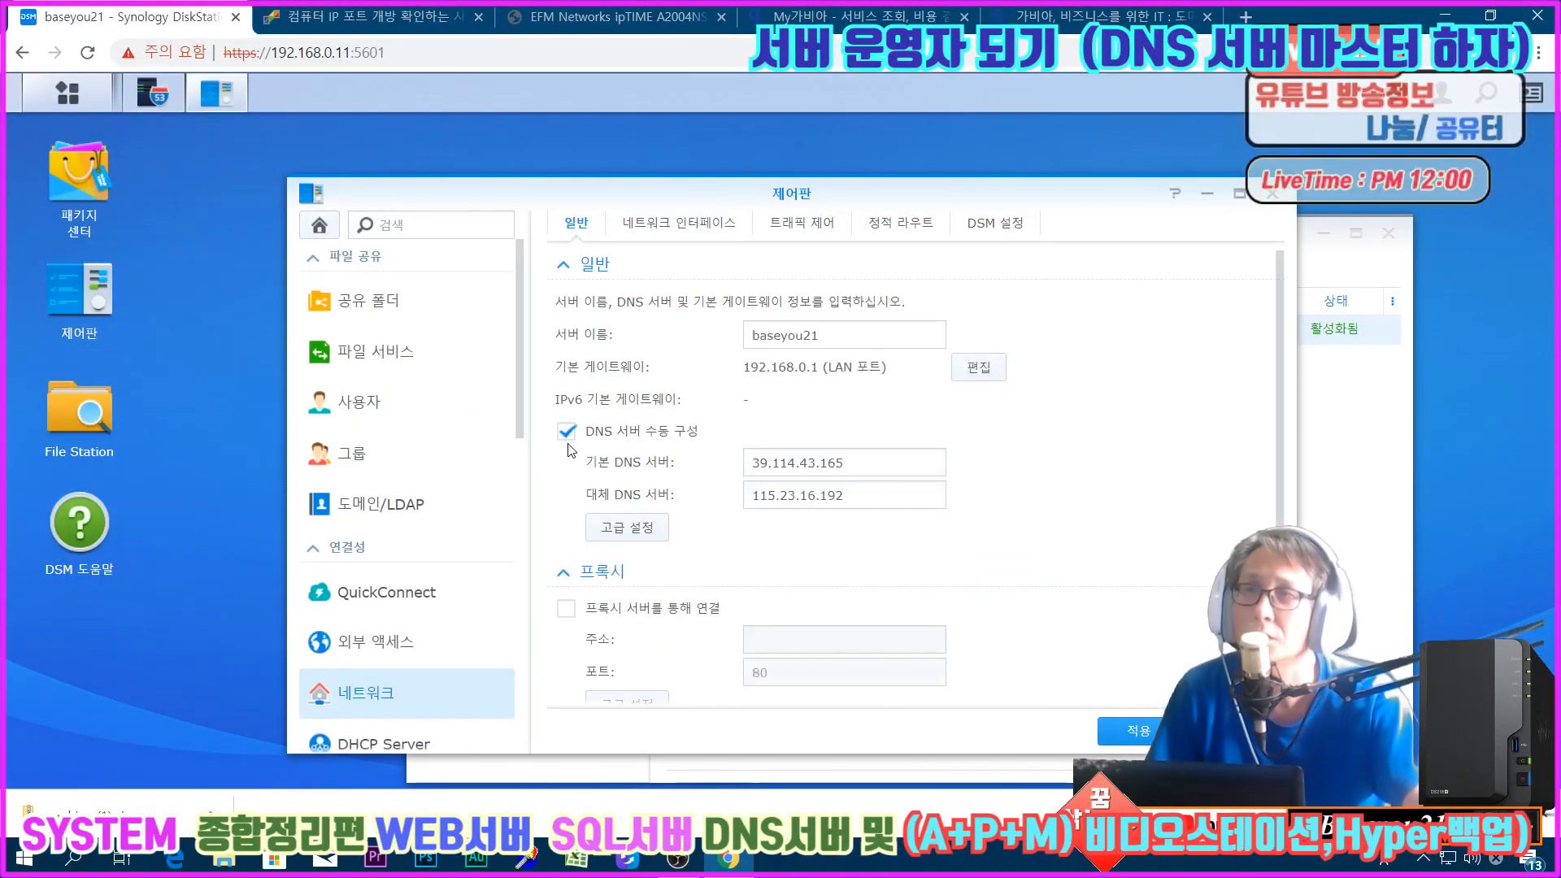
{"action": "left_click_drag", "start_coordinate": [893, 498], "coordinate": [608, 467]}
{"action": "key", "text": "ctrl+c"}
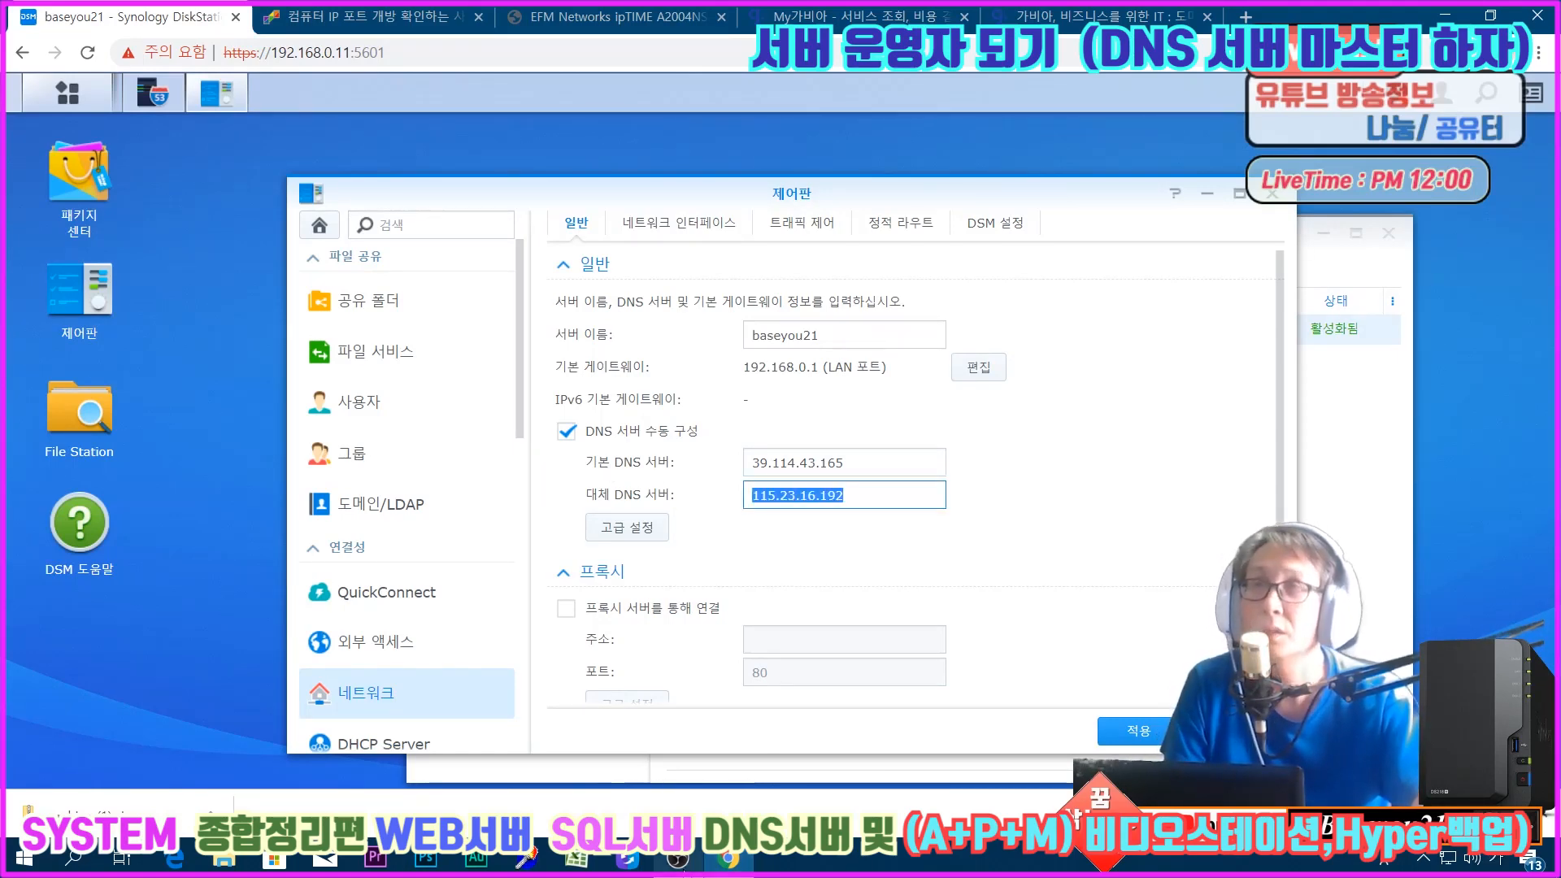
{"action": "left_click", "coordinate": [1085, 17]}
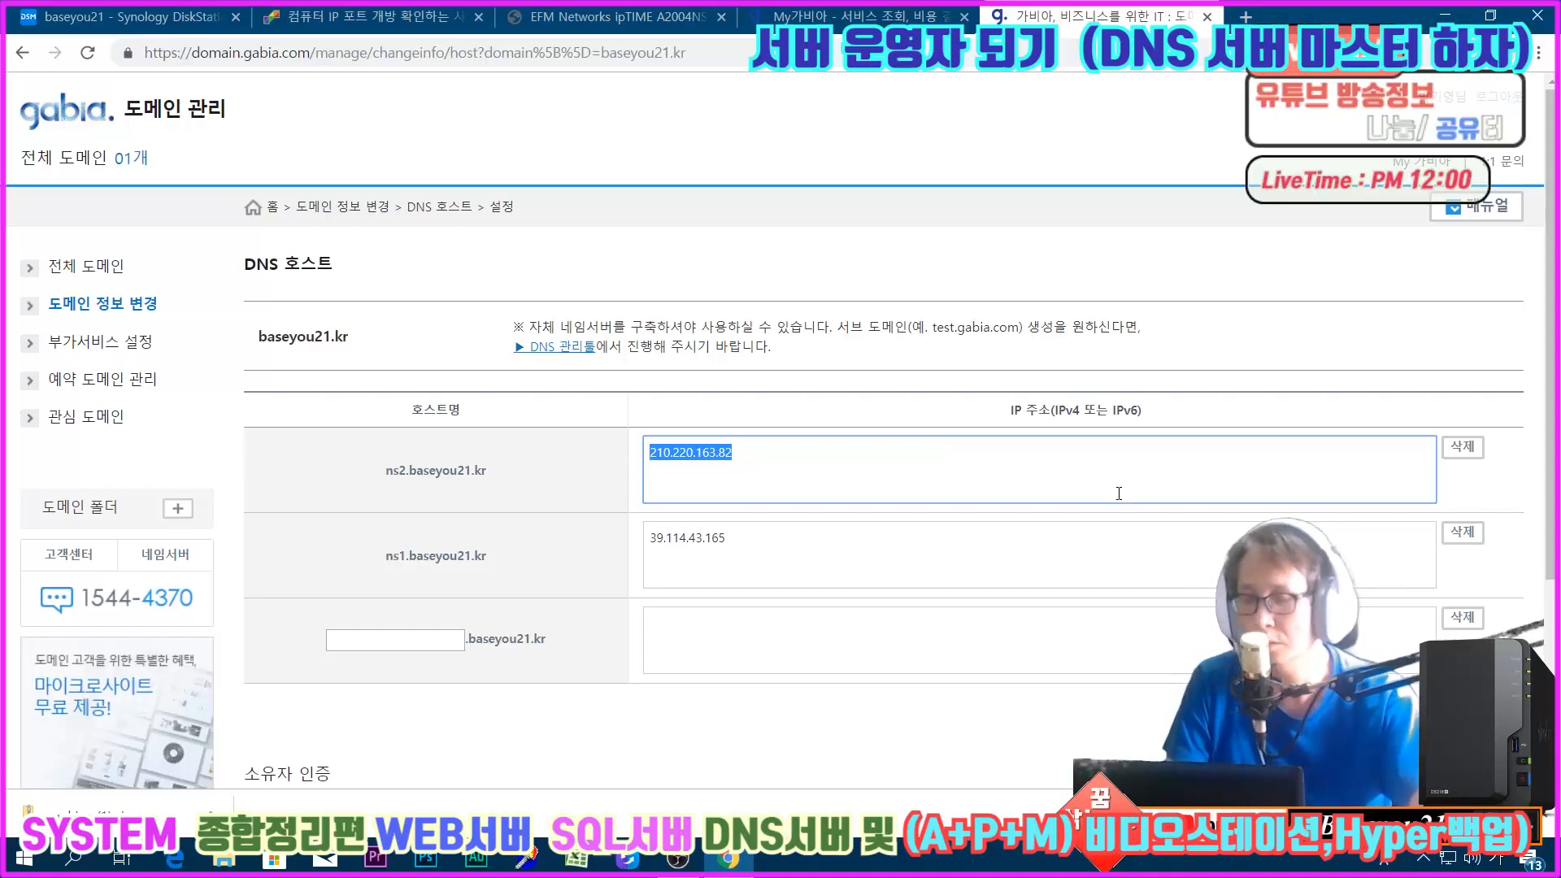
Step: Replace the ns2 host IP with 115.23.16.192 and apply the change
{"action": "key", "text": "ctrl+v"}
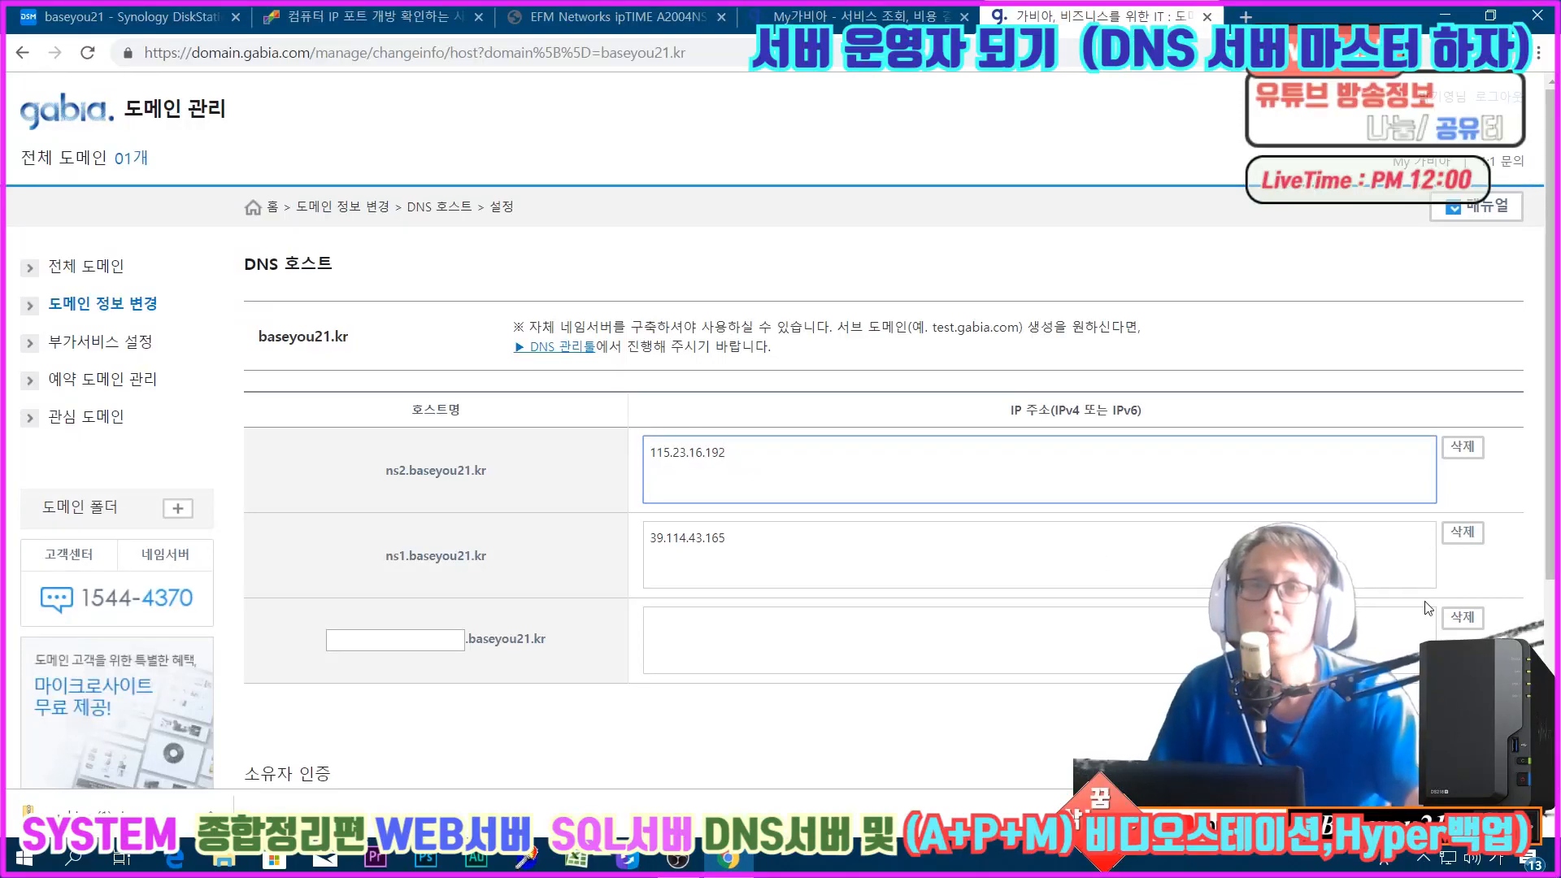
{"action": "scroll", "coordinate": [1425, 607], "scroll_direction": "down", "scroll_amount": 3}
{"action": "left_click", "coordinate": [832, 736]}
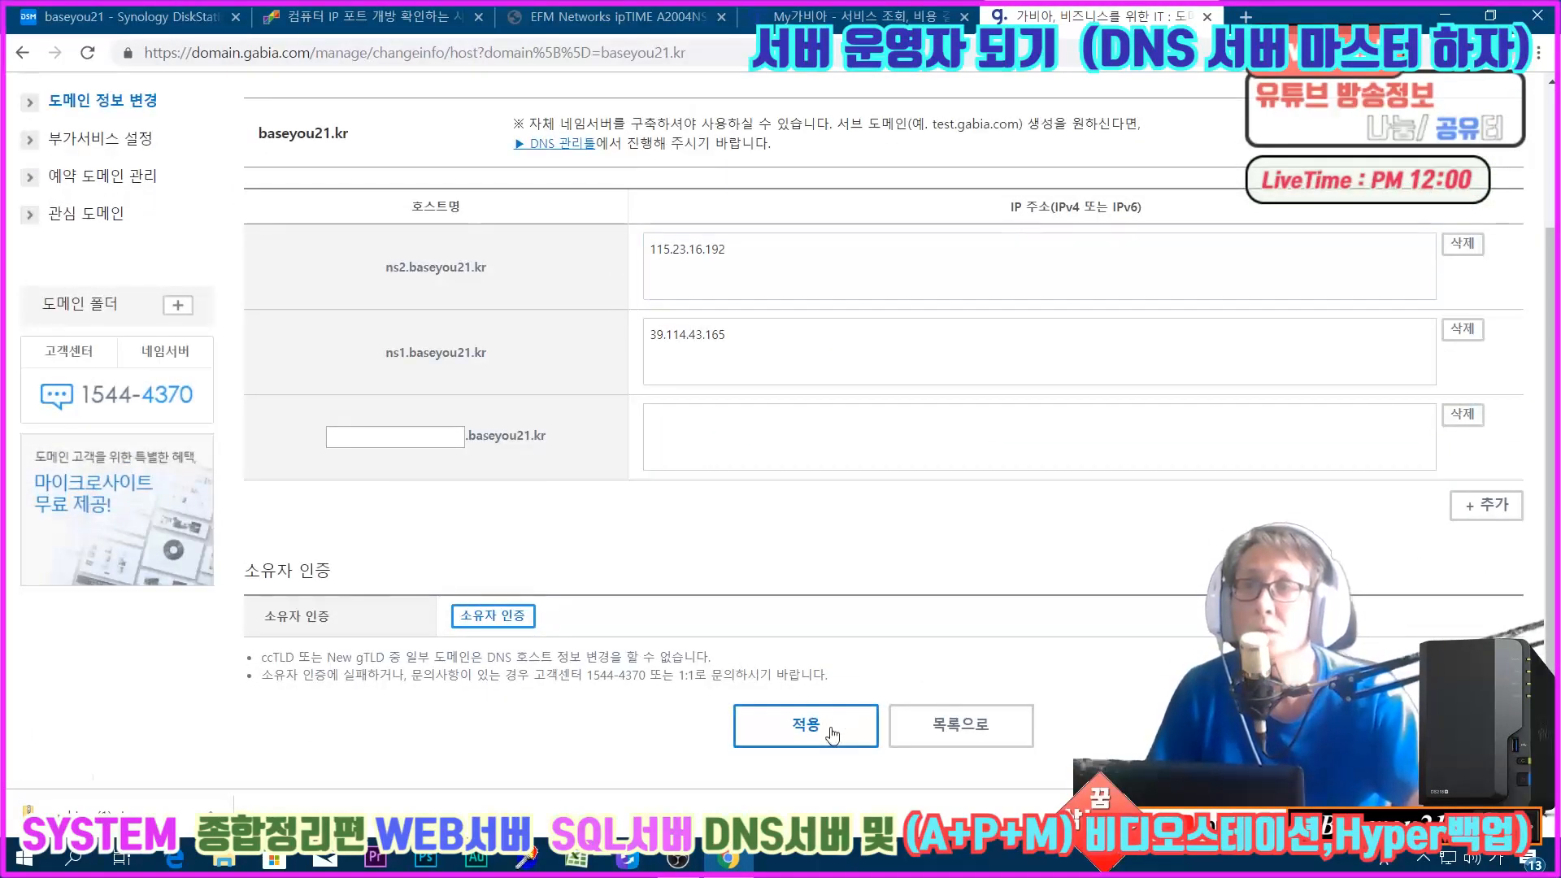
{"action": "left_click", "coordinate": [955, 169]}
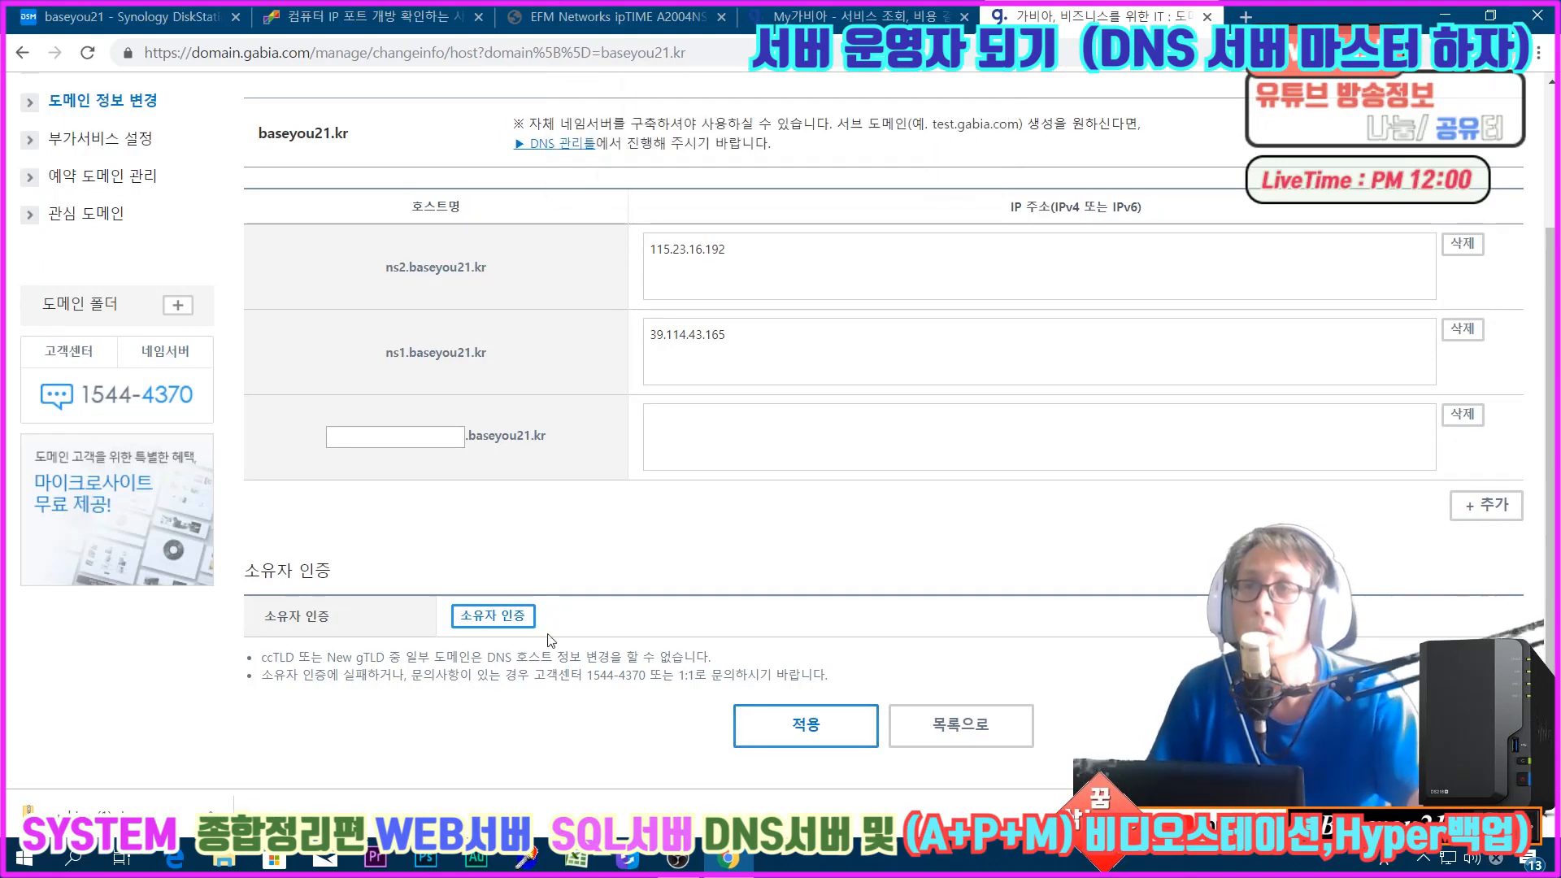
Step: Pass owner verification using the mobile phone code, then apply the ns2 change again
{"action": "left_click", "coordinate": [493, 616]}
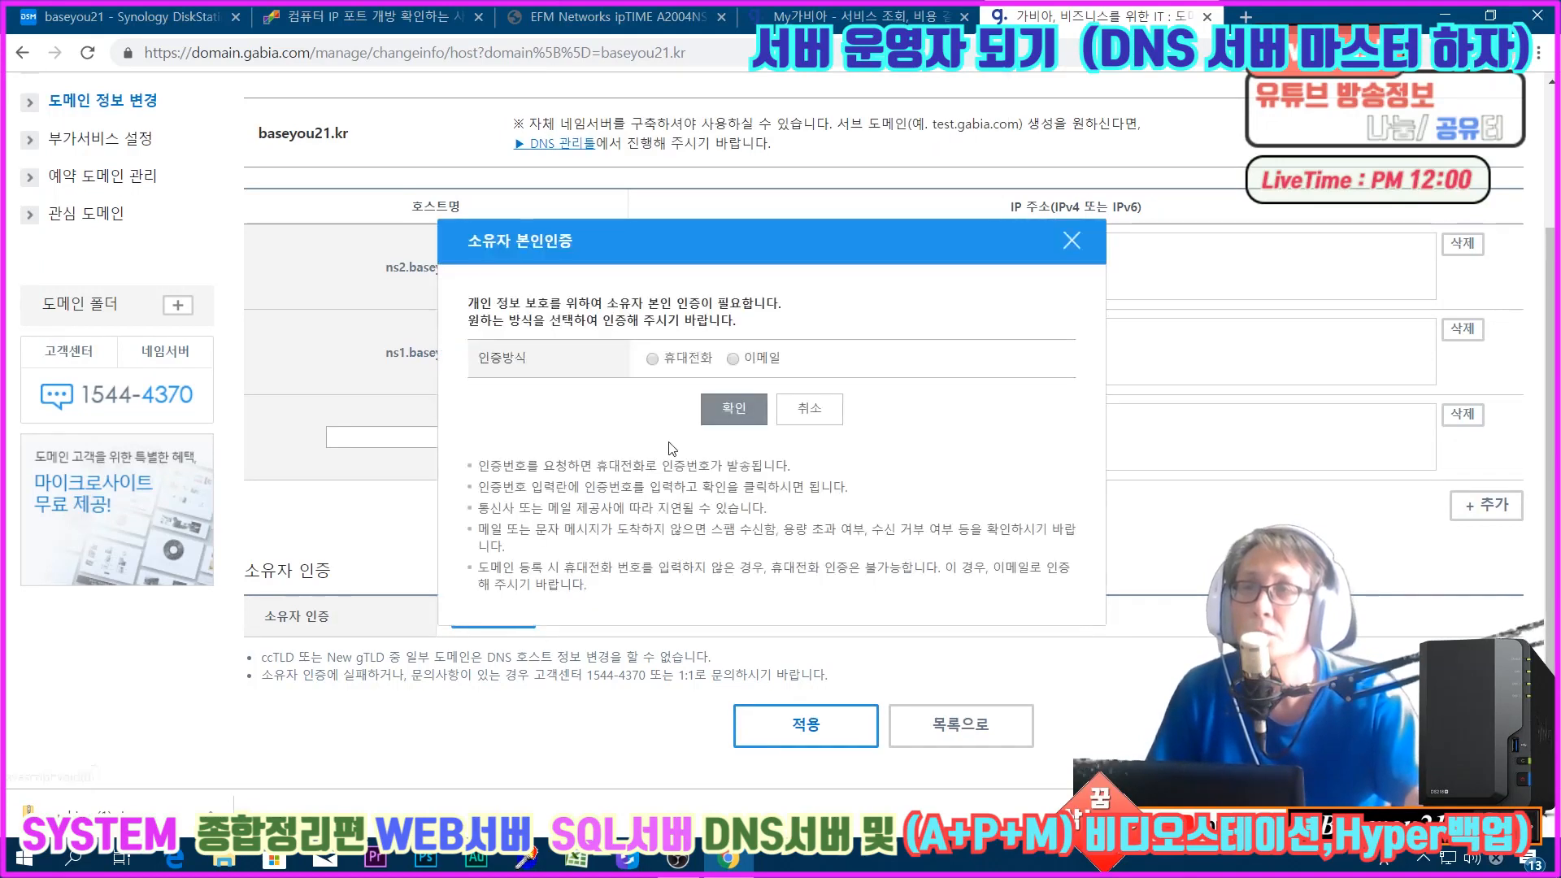
{"action": "left_click", "coordinate": [653, 359]}
{"action": "left_click", "coordinate": [764, 406]}
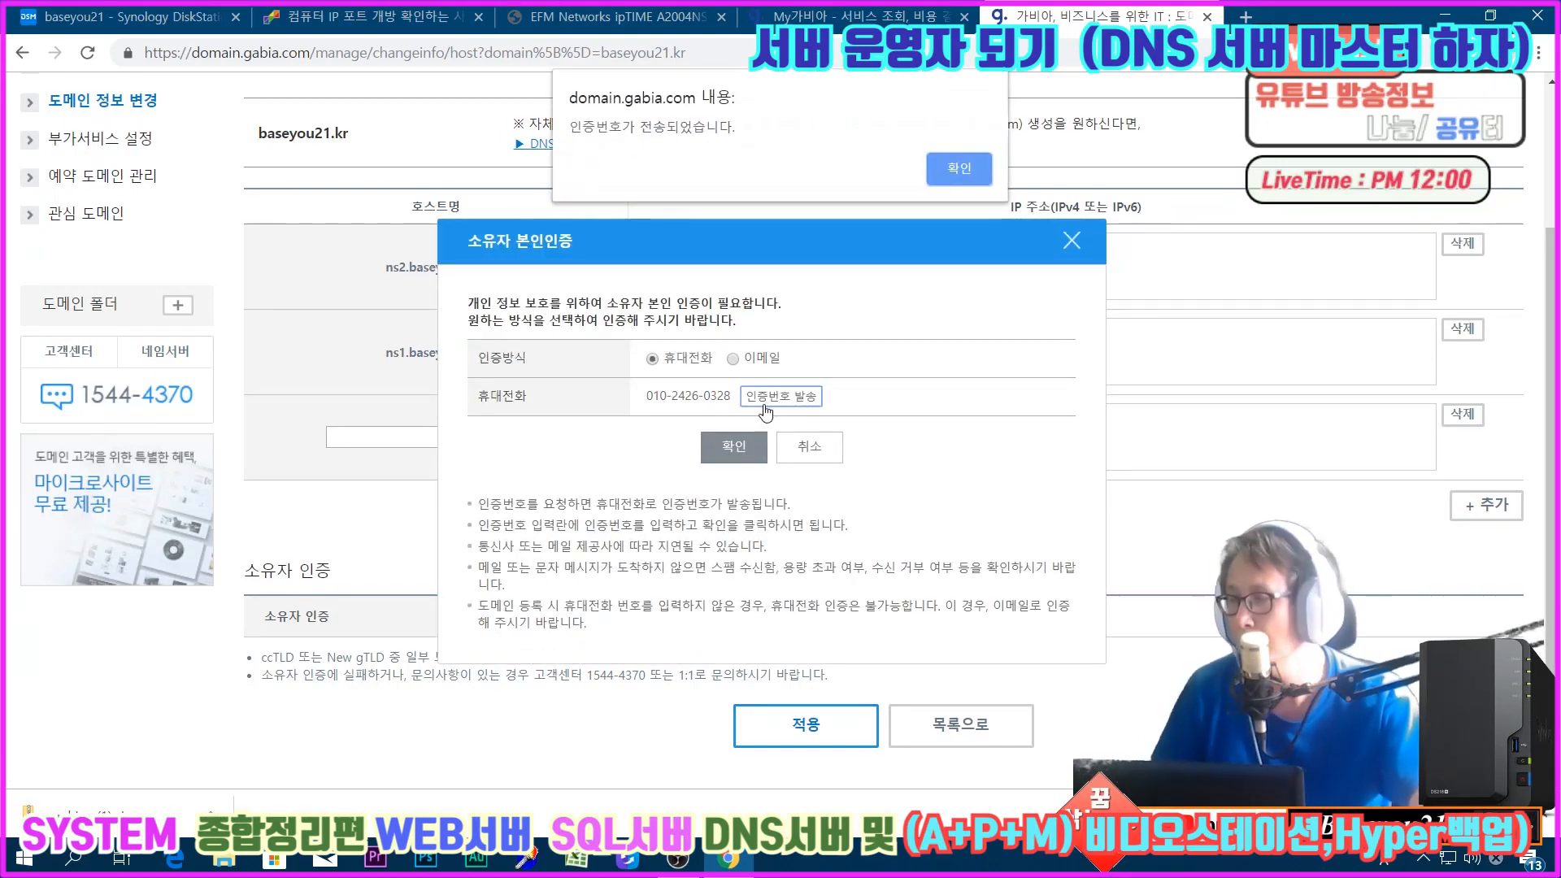
{"action": "left_click", "coordinate": [945, 156]}
{"action": "left_click", "coordinate": [676, 435]}
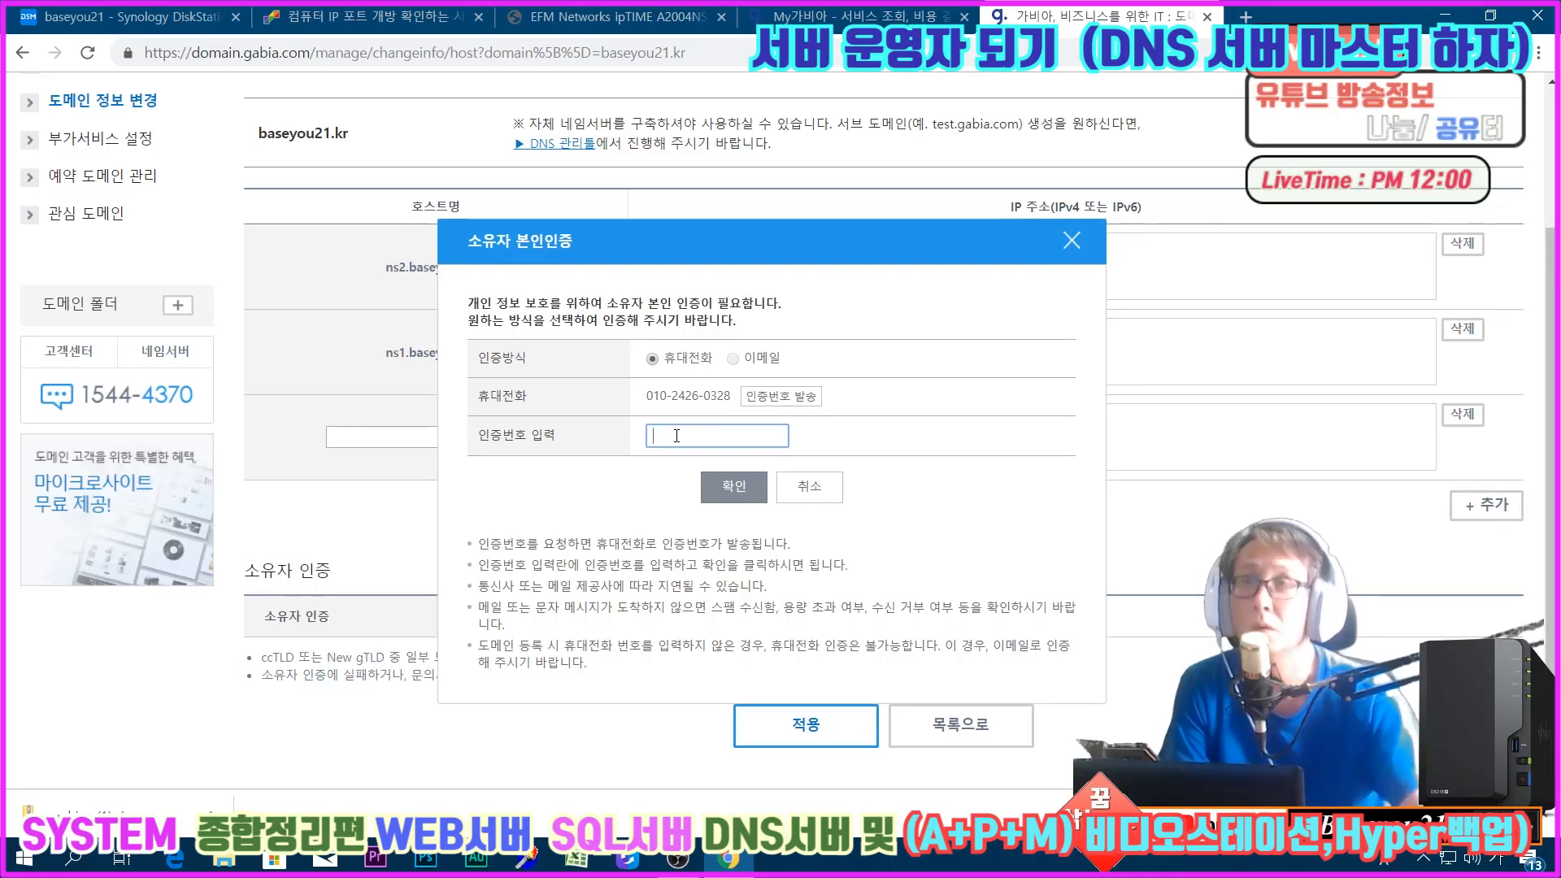
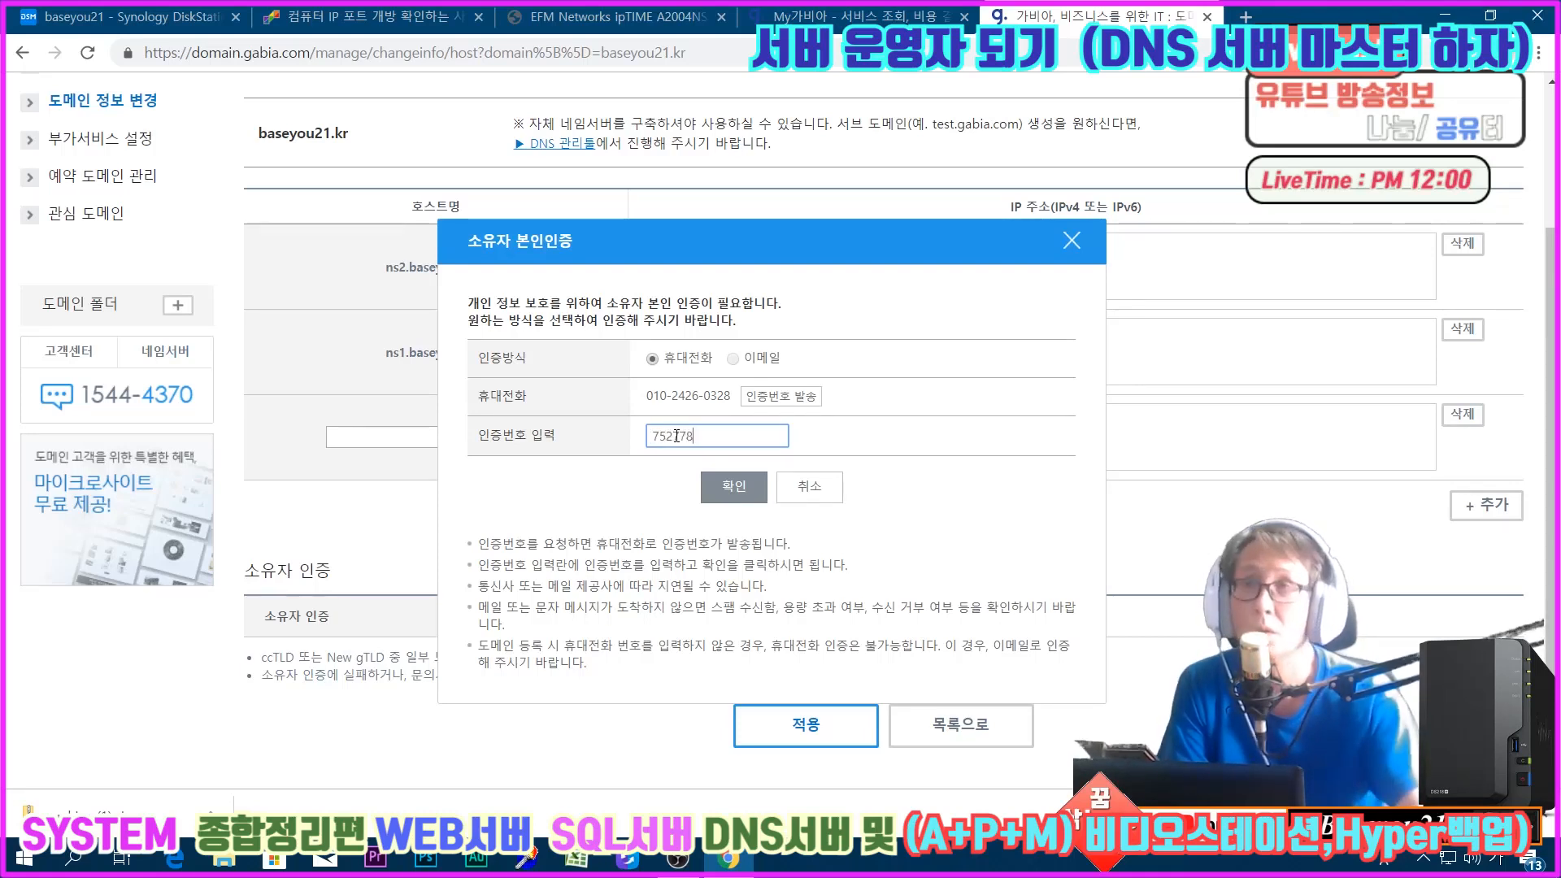
{"action": "left_click", "coordinate": [741, 504]}
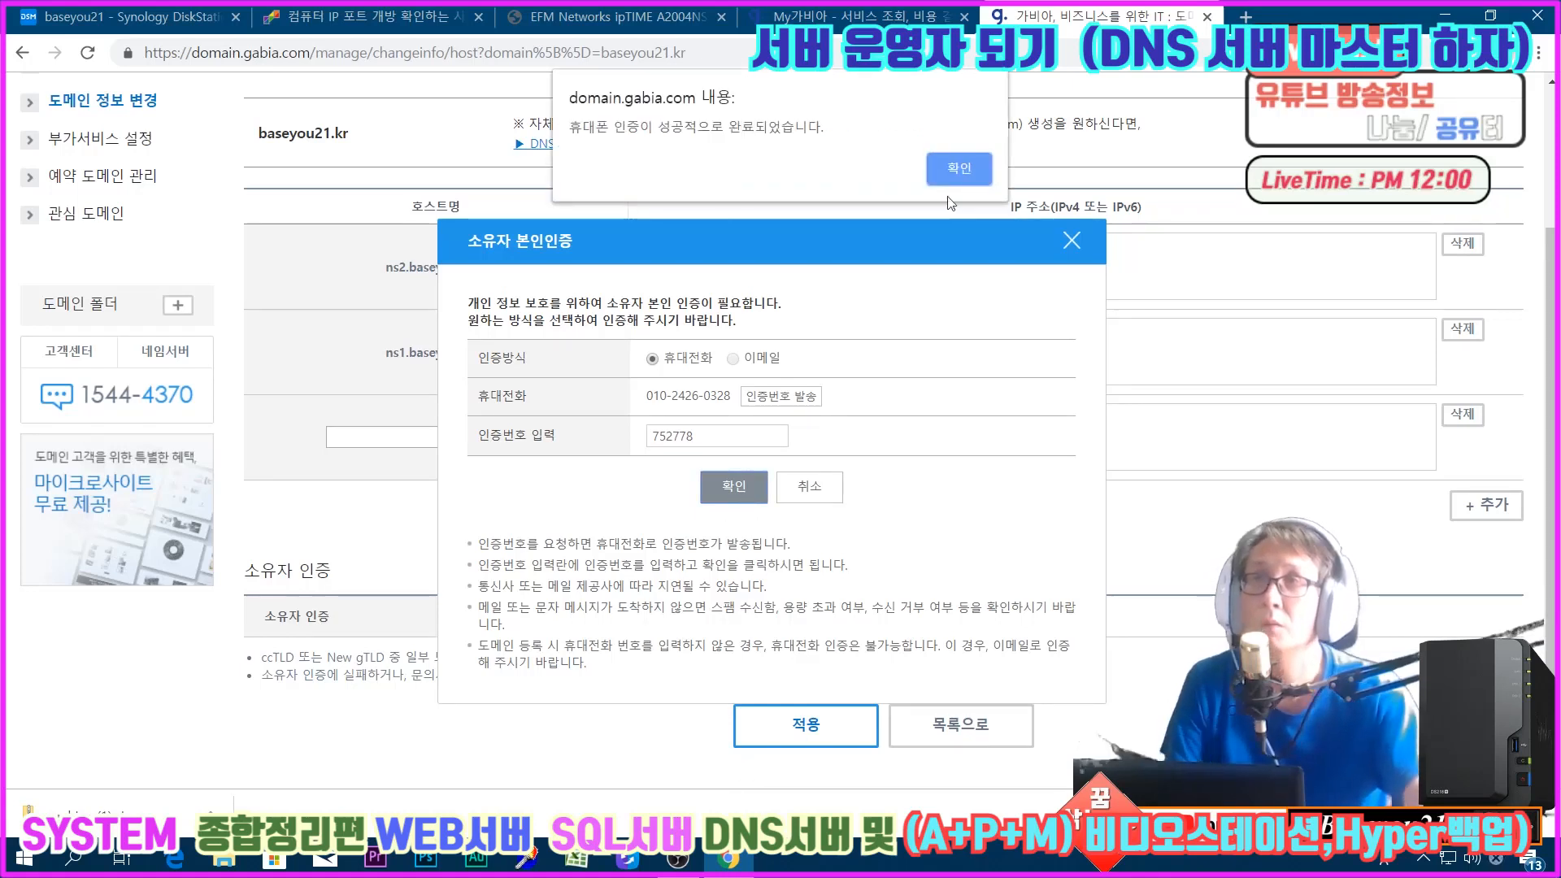
{"action": "left_click", "coordinate": [959, 170]}
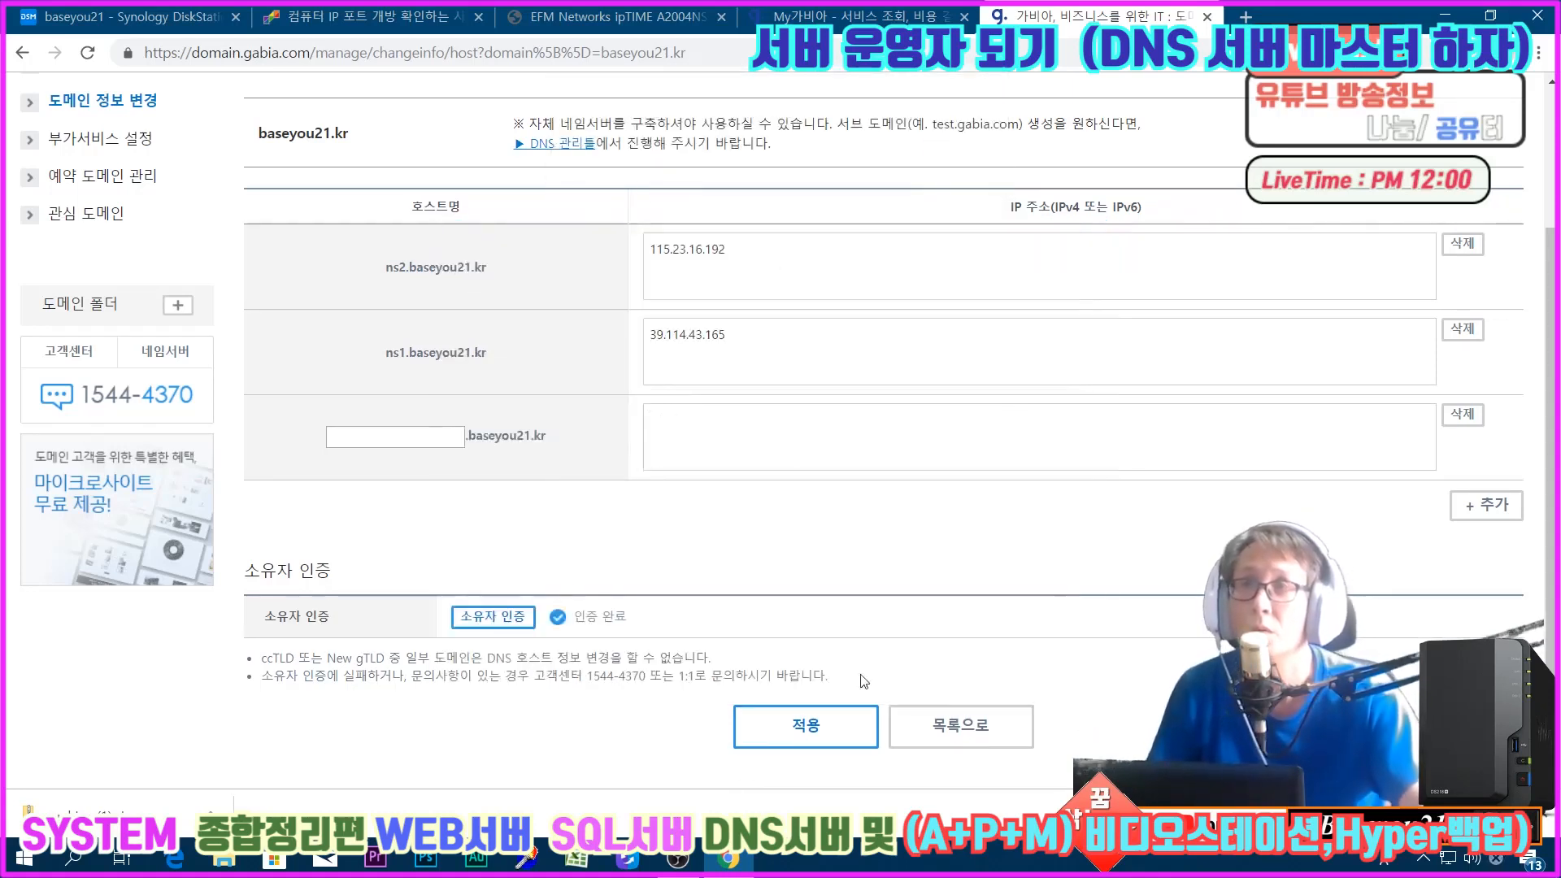
{"action": "left_click", "coordinate": [830, 734]}
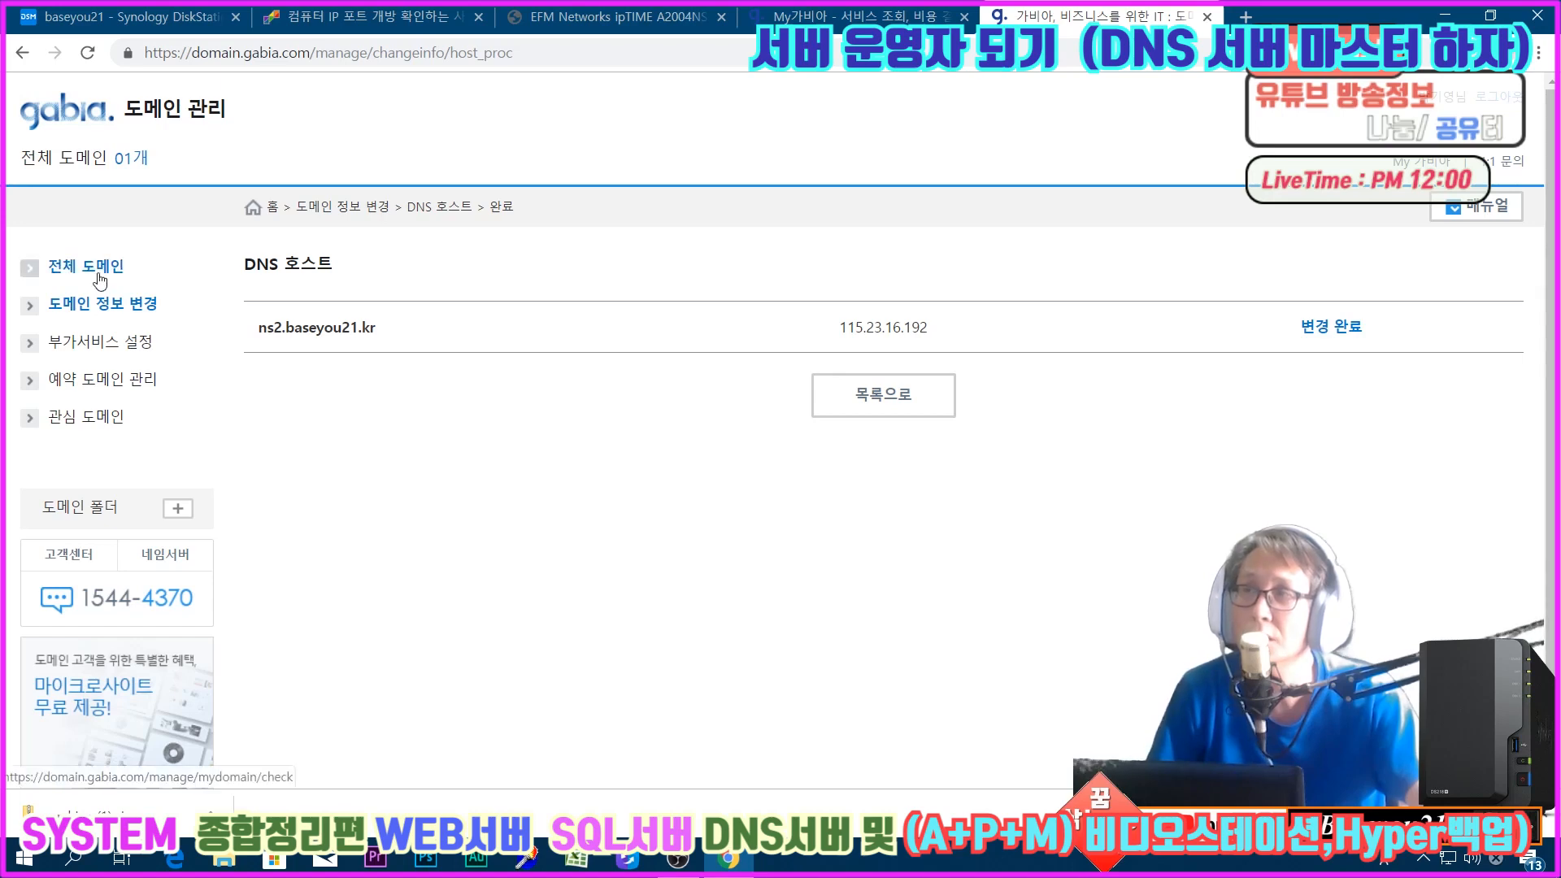
Step: Check Gabia's nameserver settings for baseyou21.kr: ns1.baseyou21.kr and ns2.baseyou21.kr
{"action": "scroll", "coordinate": [340, 409], "scroll_direction": "down", "scroll_amount": 2}
{"action": "scroll", "coordinate": [339, 409], "scroll_direction": "up", "scroll_amount": 2}
{"action": "left_click", "coordinate": [69, 268]}
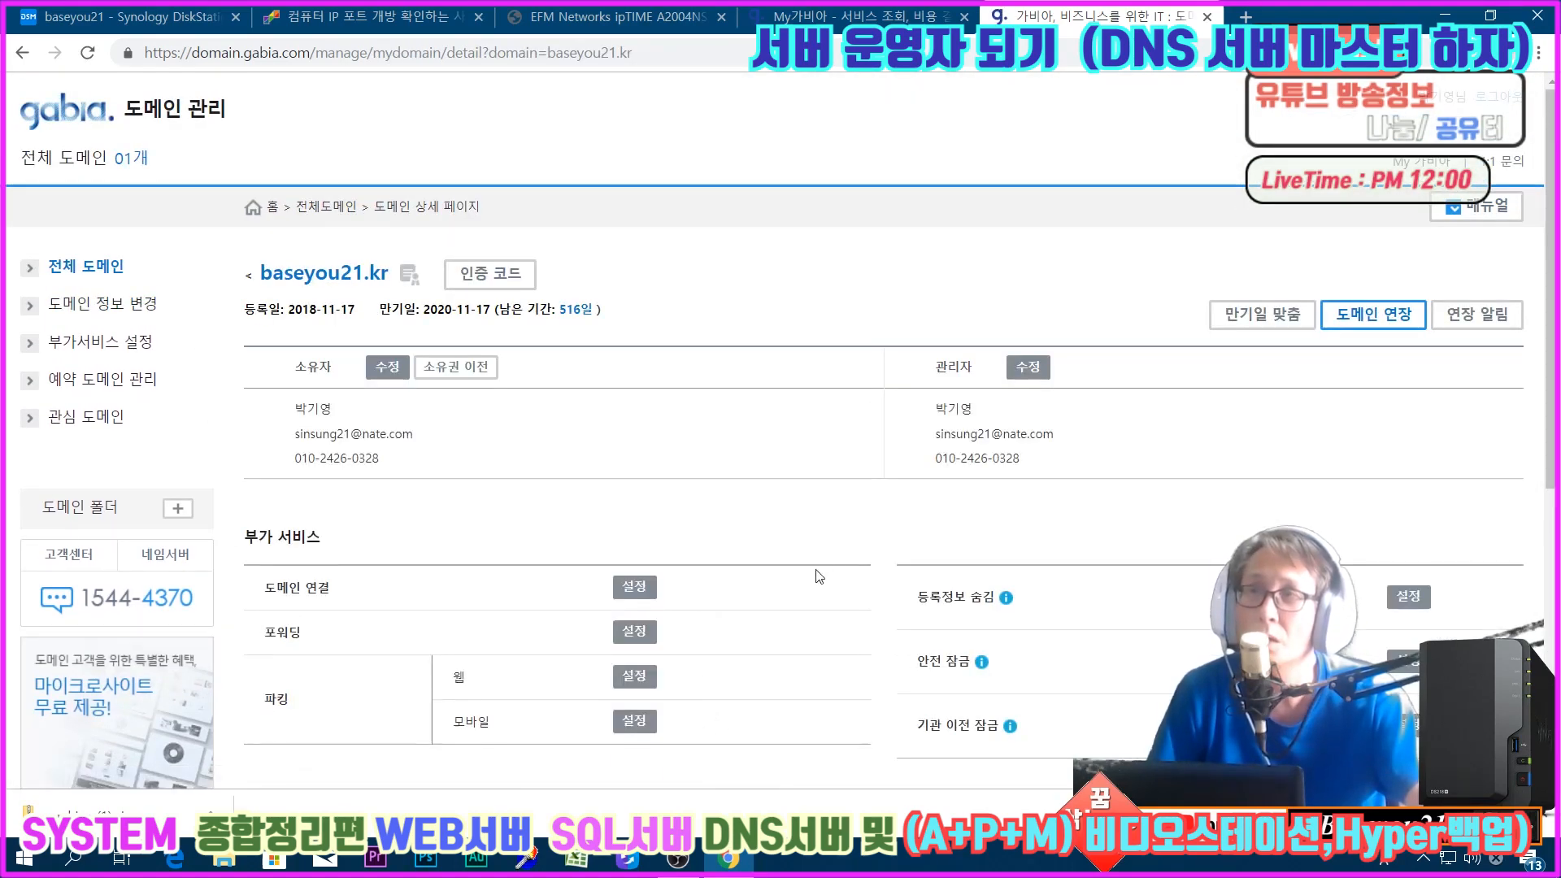
{"action": "scroll", "coordinate": [817, 582], "scroll_direction": "down", "scroll_amount": 4}
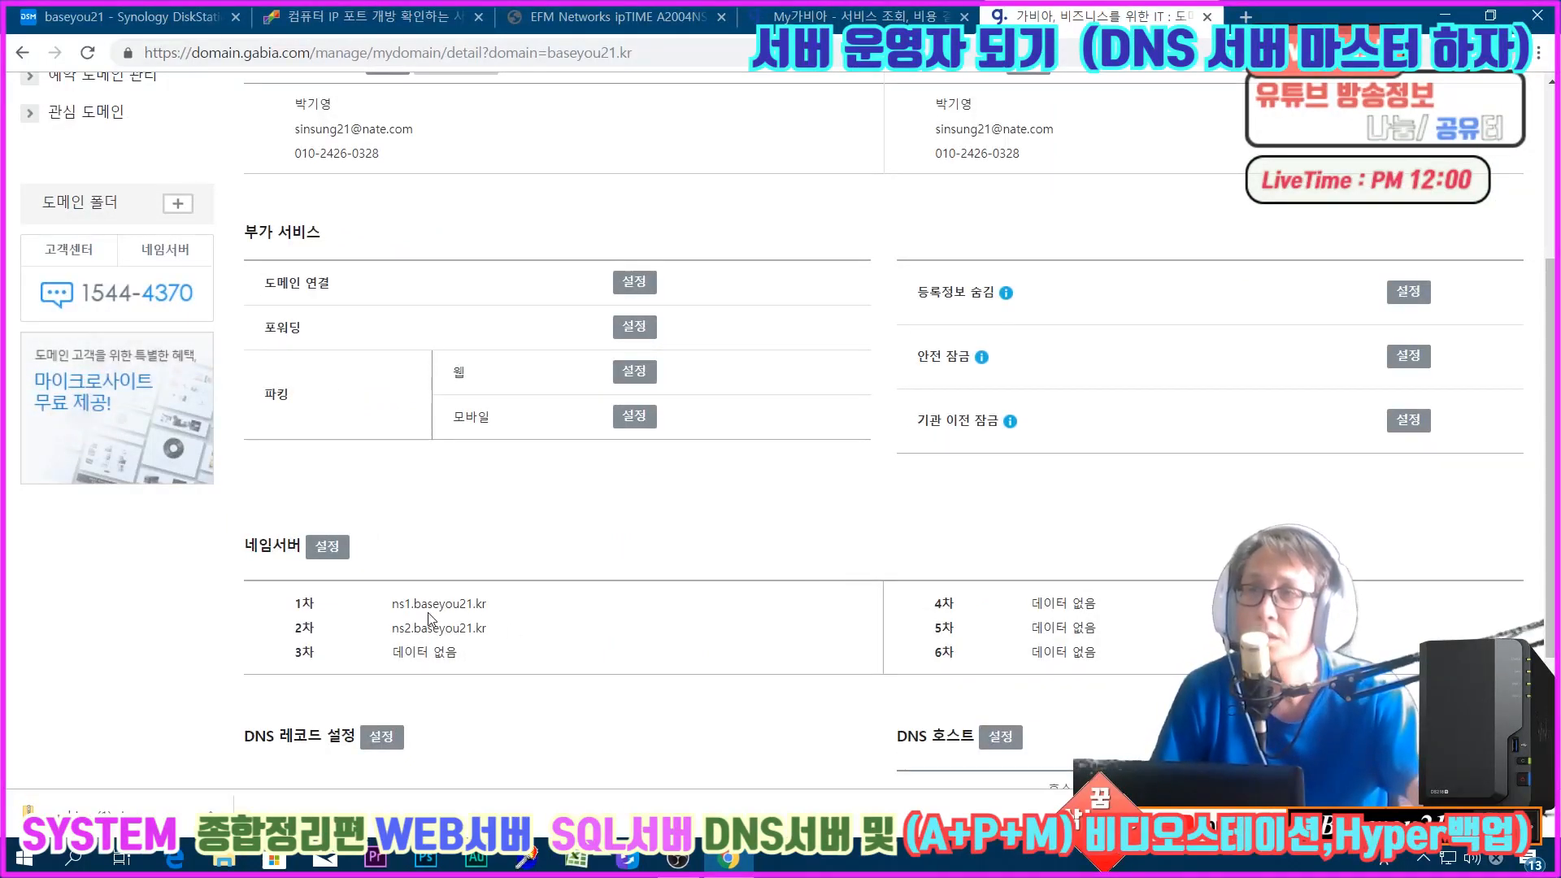
{"action": "scroll", "coordinate": [435, 619], "scroll_direction": "down", "scroll_amount": 3}
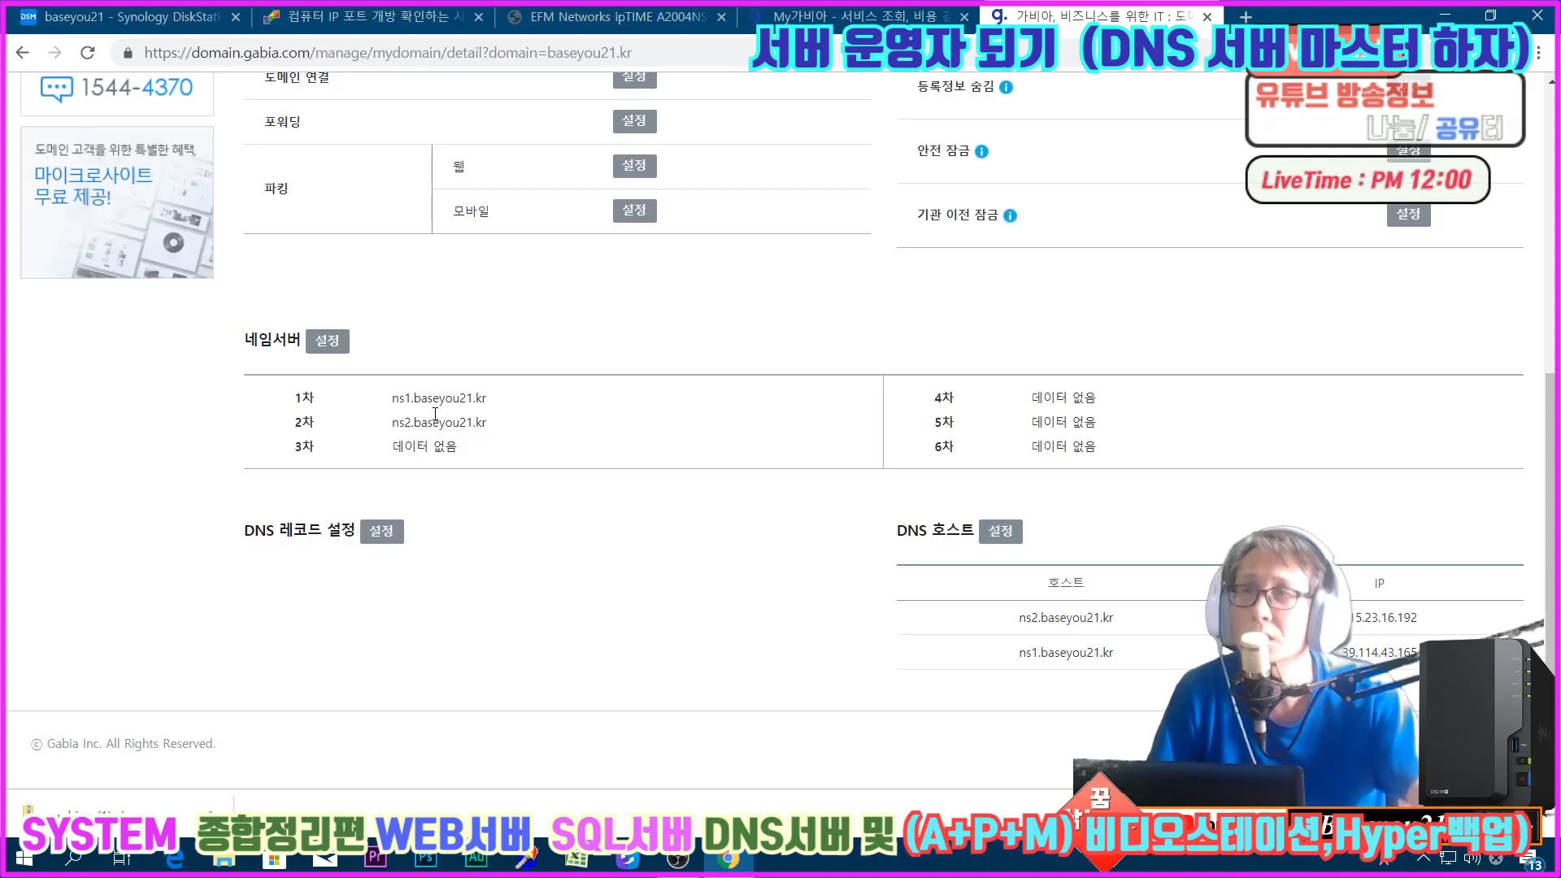
{"action": "left_click", "coordinate": [327, 343]}
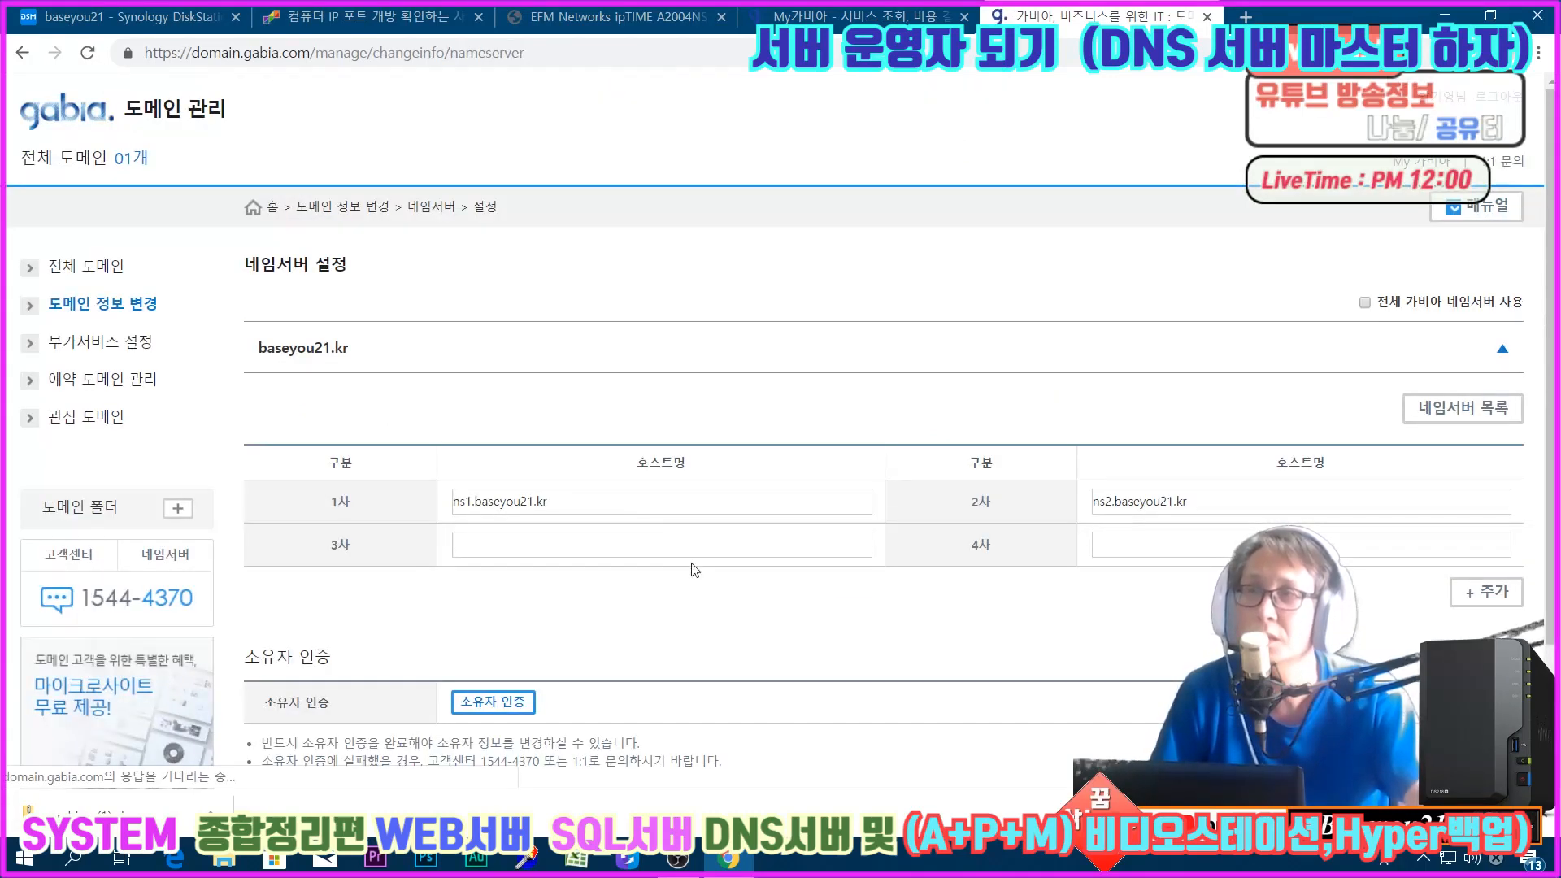
{"action": "left_click", "coordinate": [674, 509]}
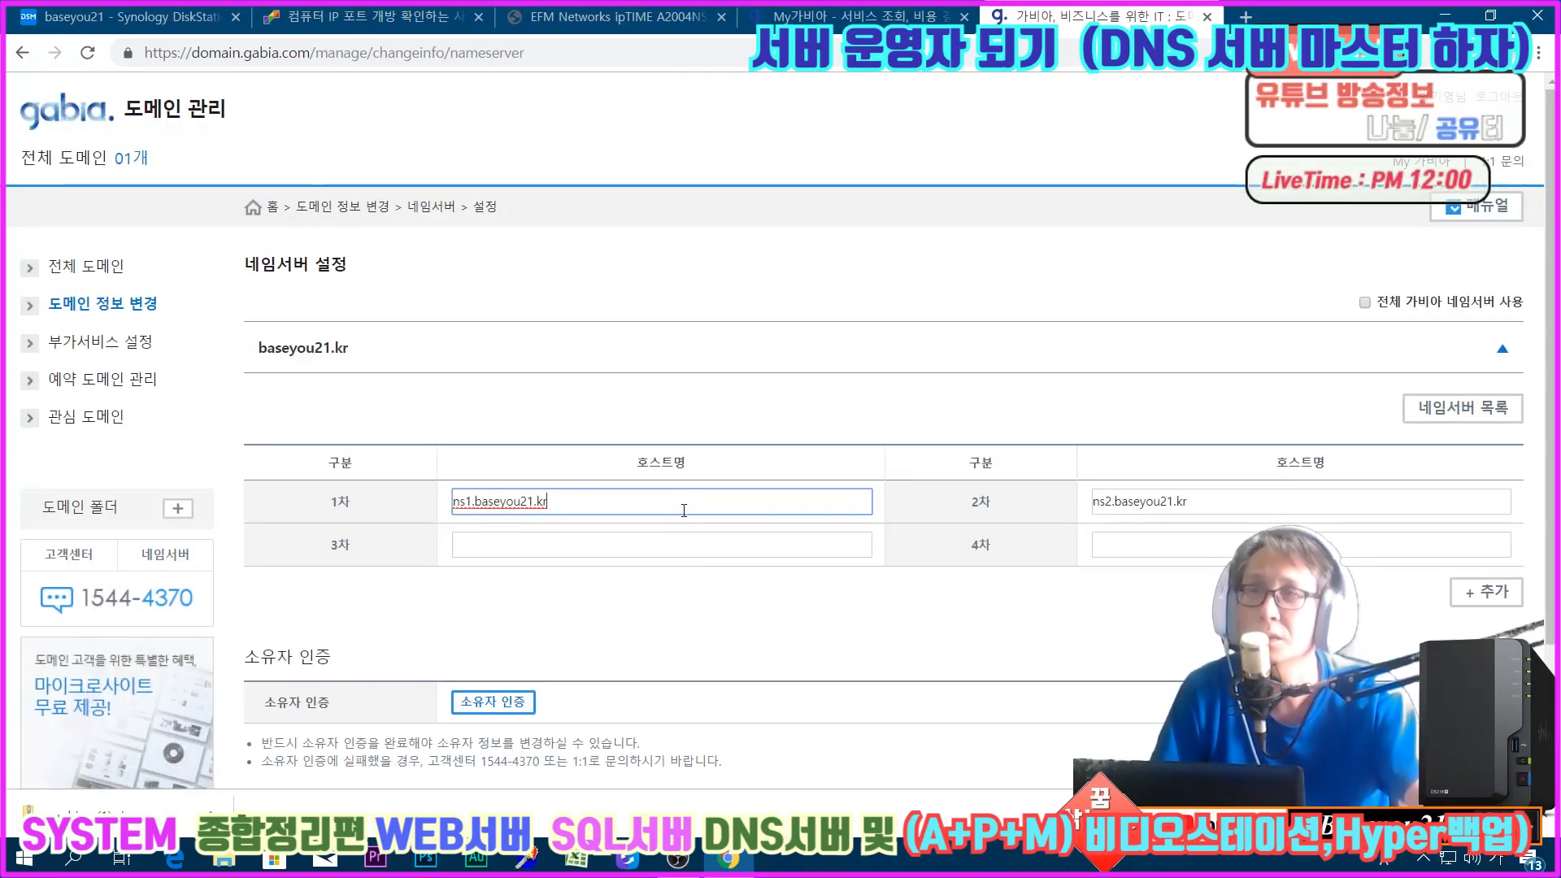
{"action": "left_click", "coordinate": [1233, 508]}
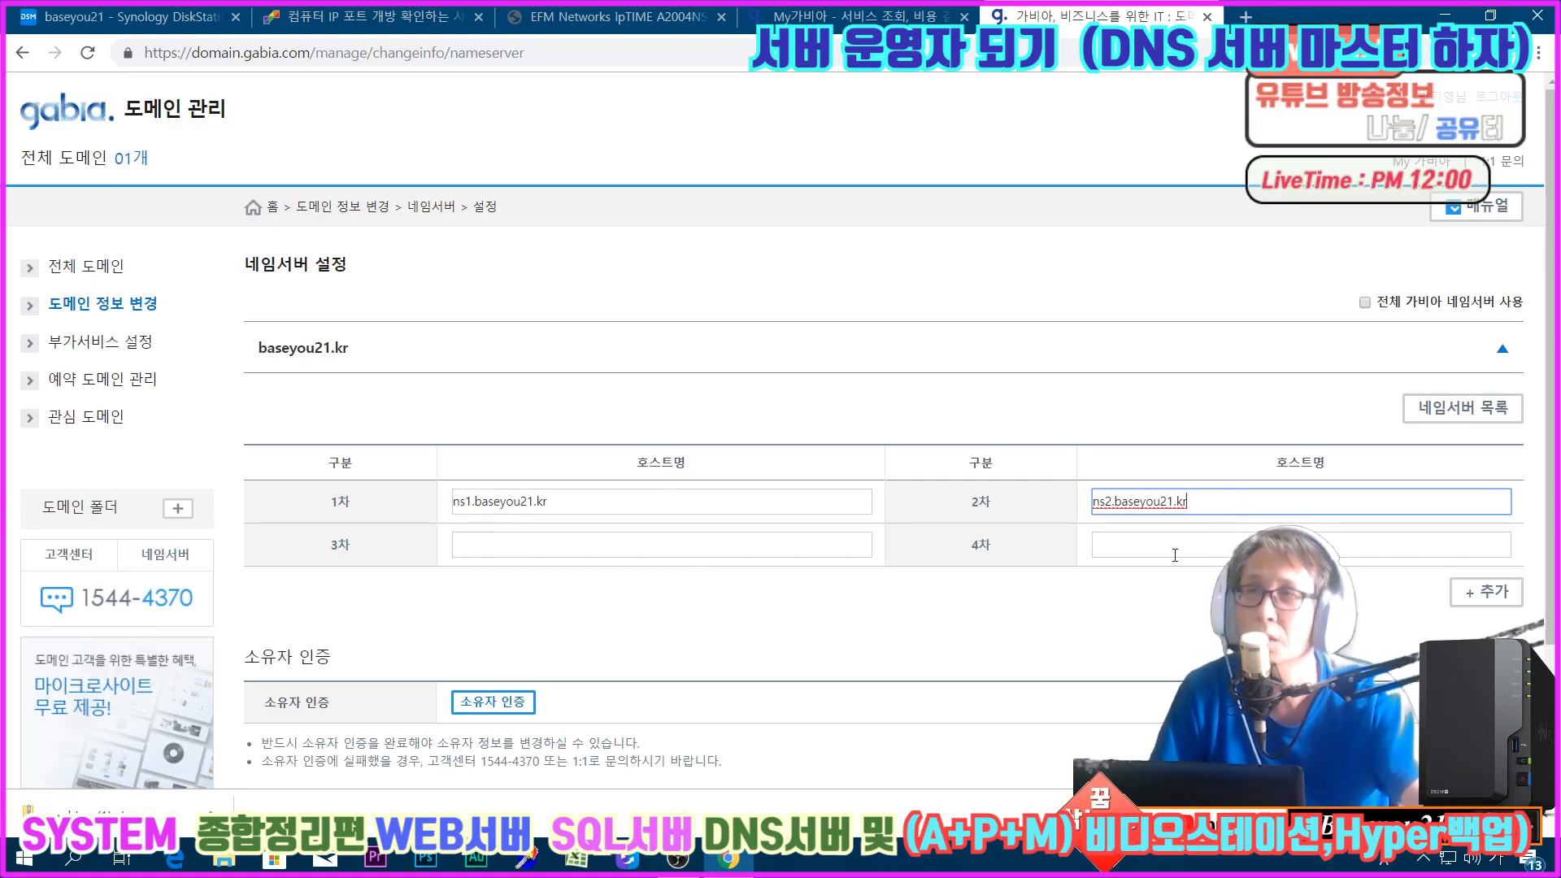
Step: Return to the baseyou21.kr domain details and review the DNS host list showing ns2 at 115.23.16.192
{"action": "scroll", "coordinate": [1187, 551], "scroll_direction": "down", "scroll_amount": 2}
{"action": "scroll", "coordinate": [1135, 597], "scroll_direction": "up", "scroll_amount": 2}
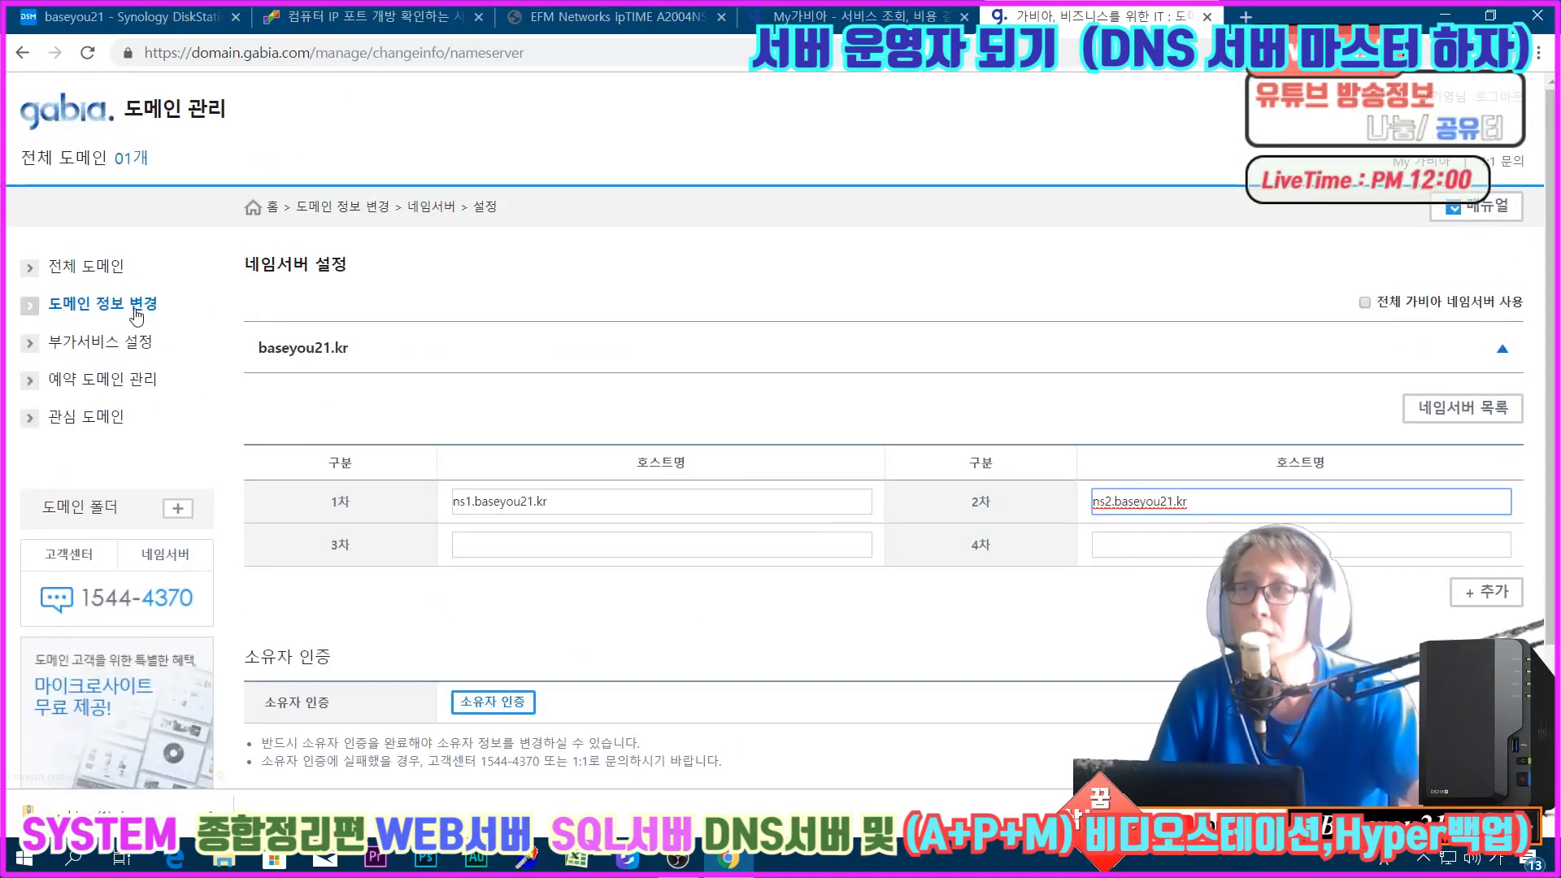
{"action": "left_click", "coordinate": [101, 271]}
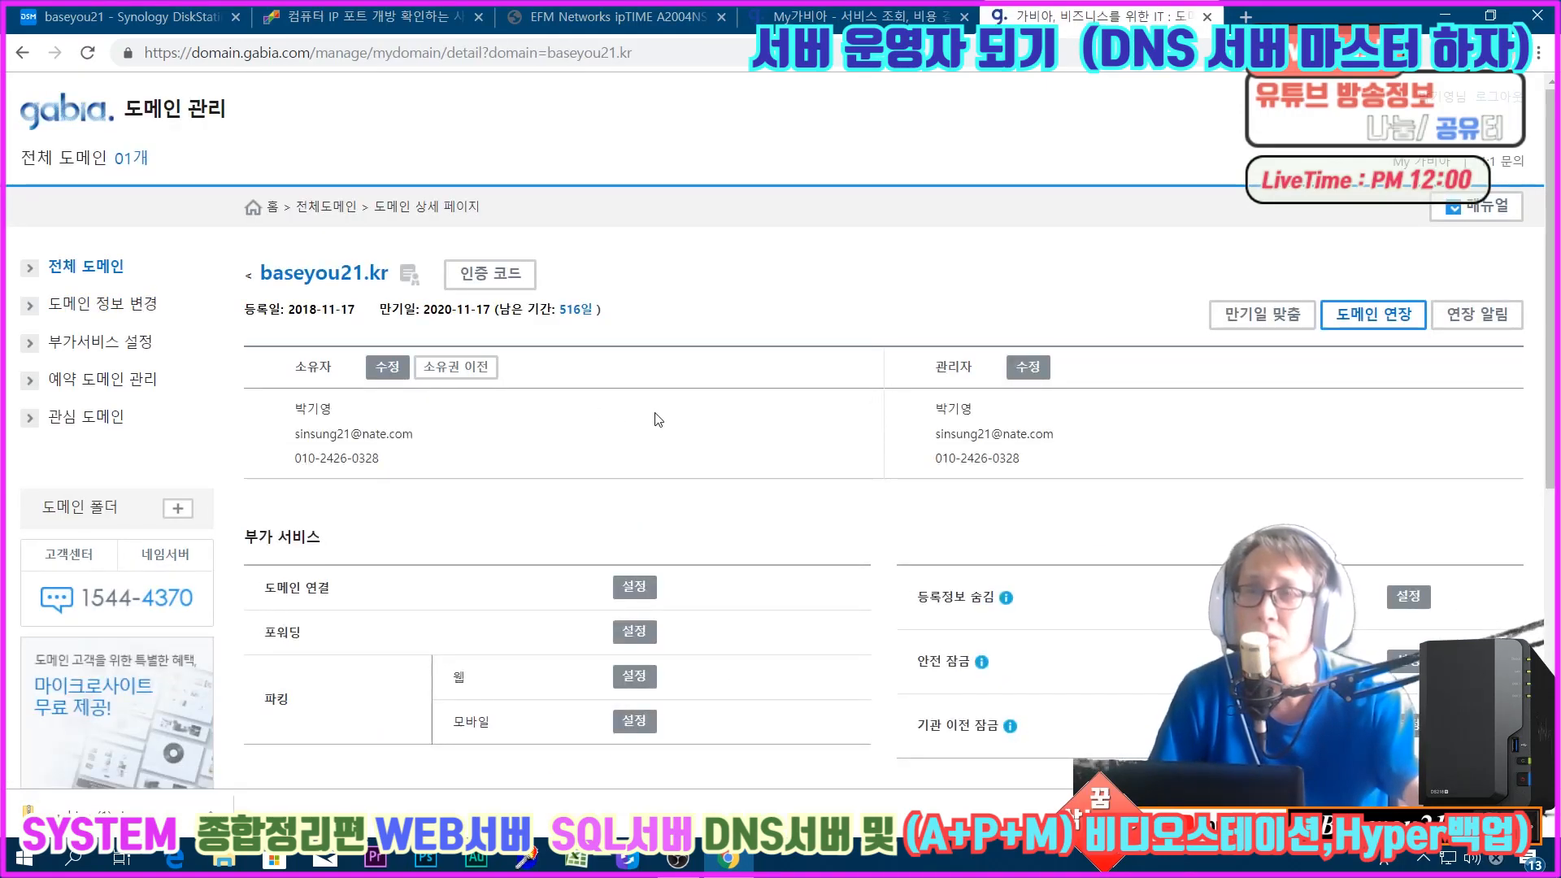
{"action": "scroll", "coordinate": [658, 419], "scroll_direction": "down", "scroll_amount": 3}
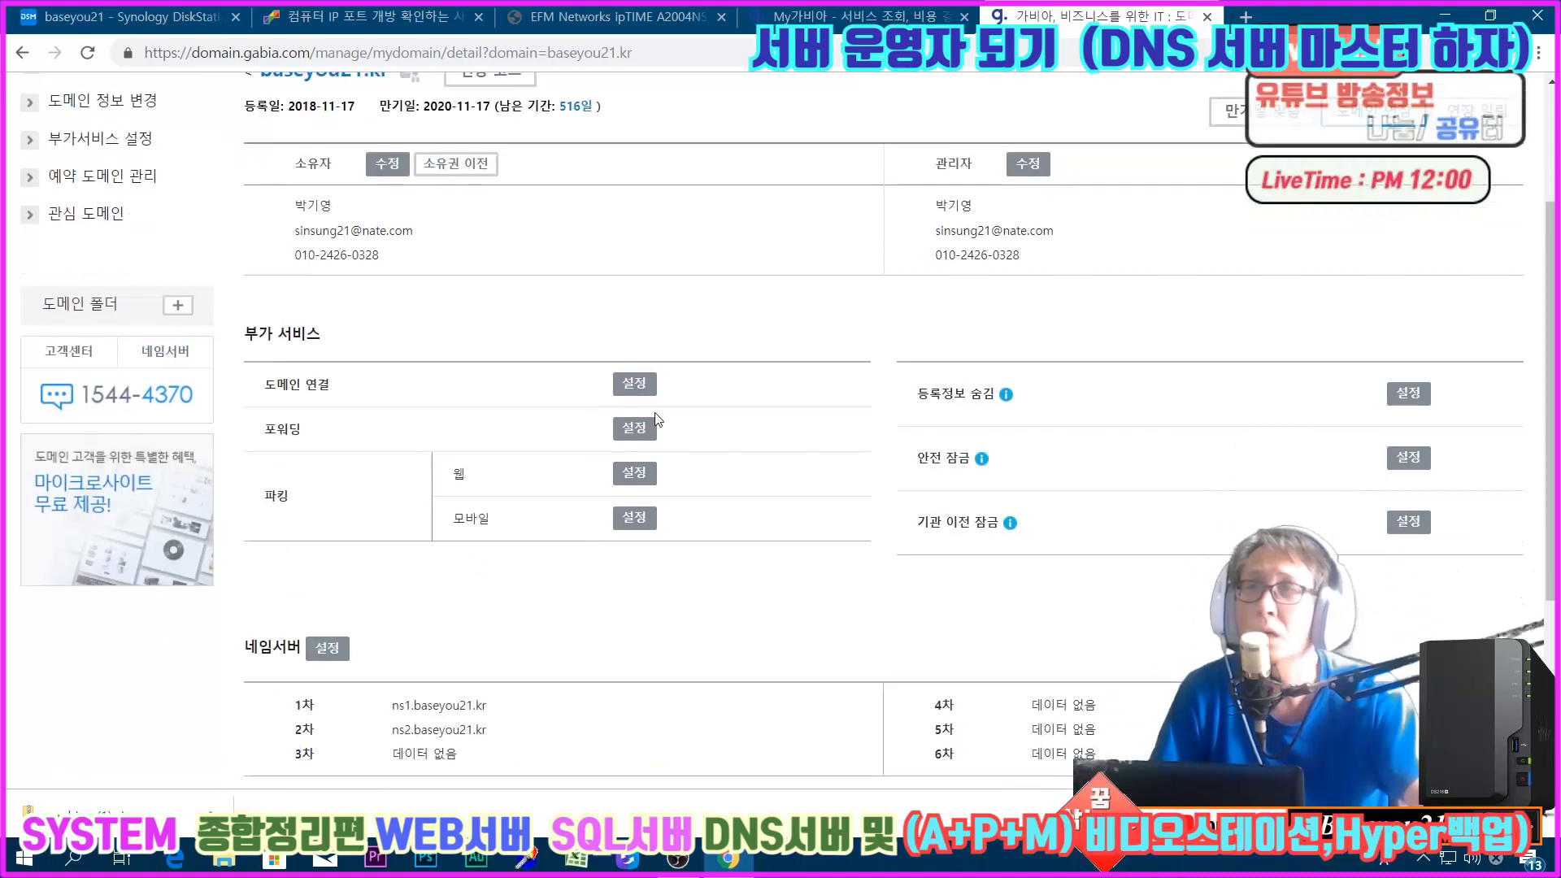
{"action": "scroll", "coordinate": [659, 419], "scroll_direction": "down", "scroll_amount": 4}
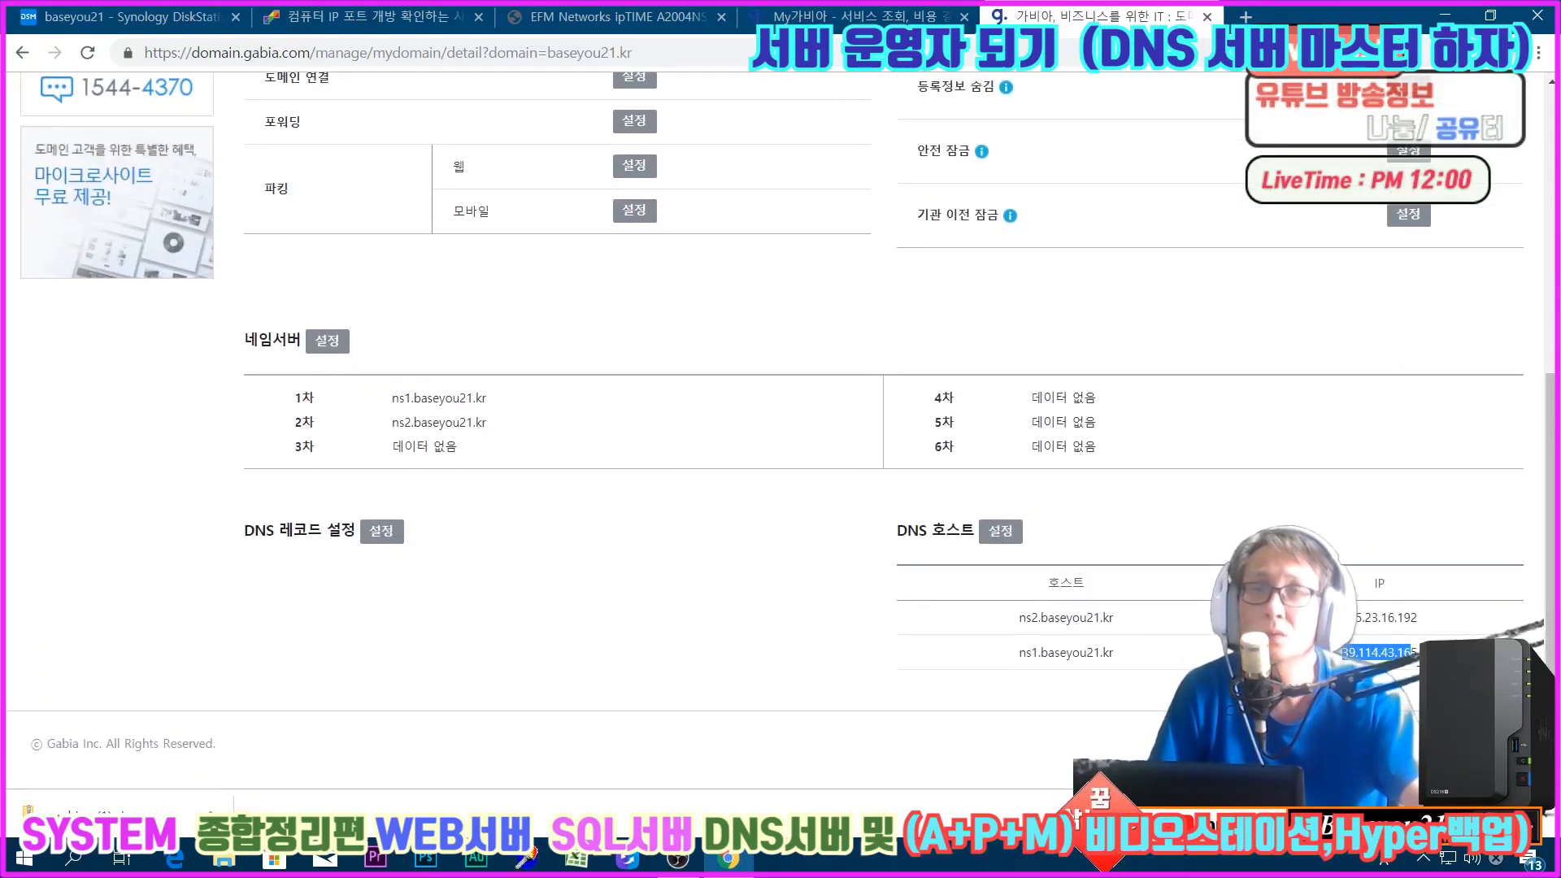
{"action": "left_click", "coordinate": [837, 685]}
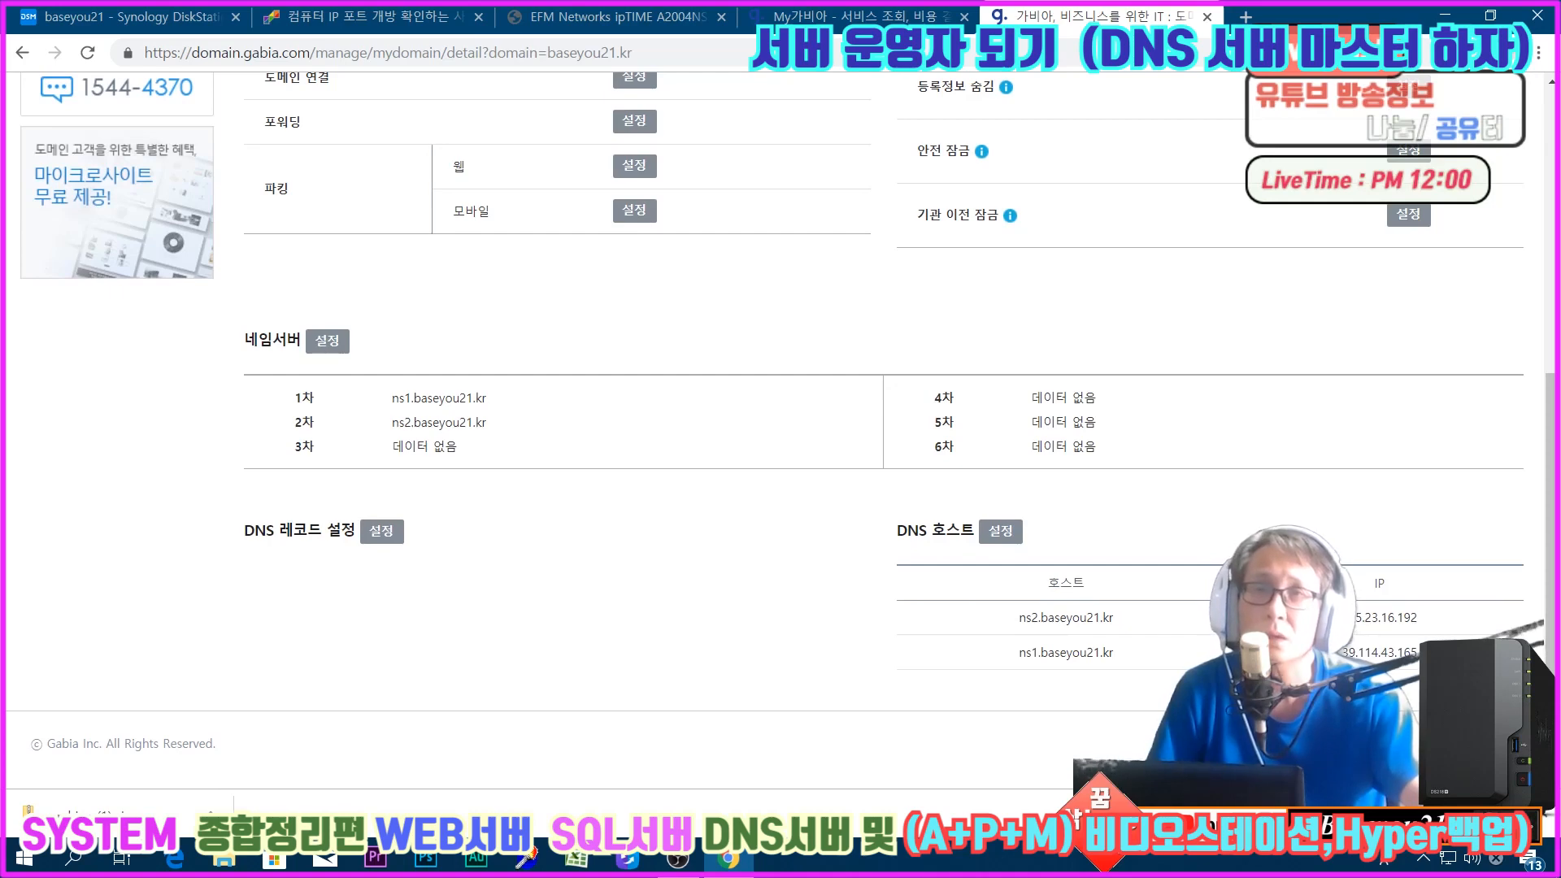
Step: Resize and restore the browser window, then go to the Synology DiskStation page
{"action": "left_click", "coordinate": [1490, 15]}
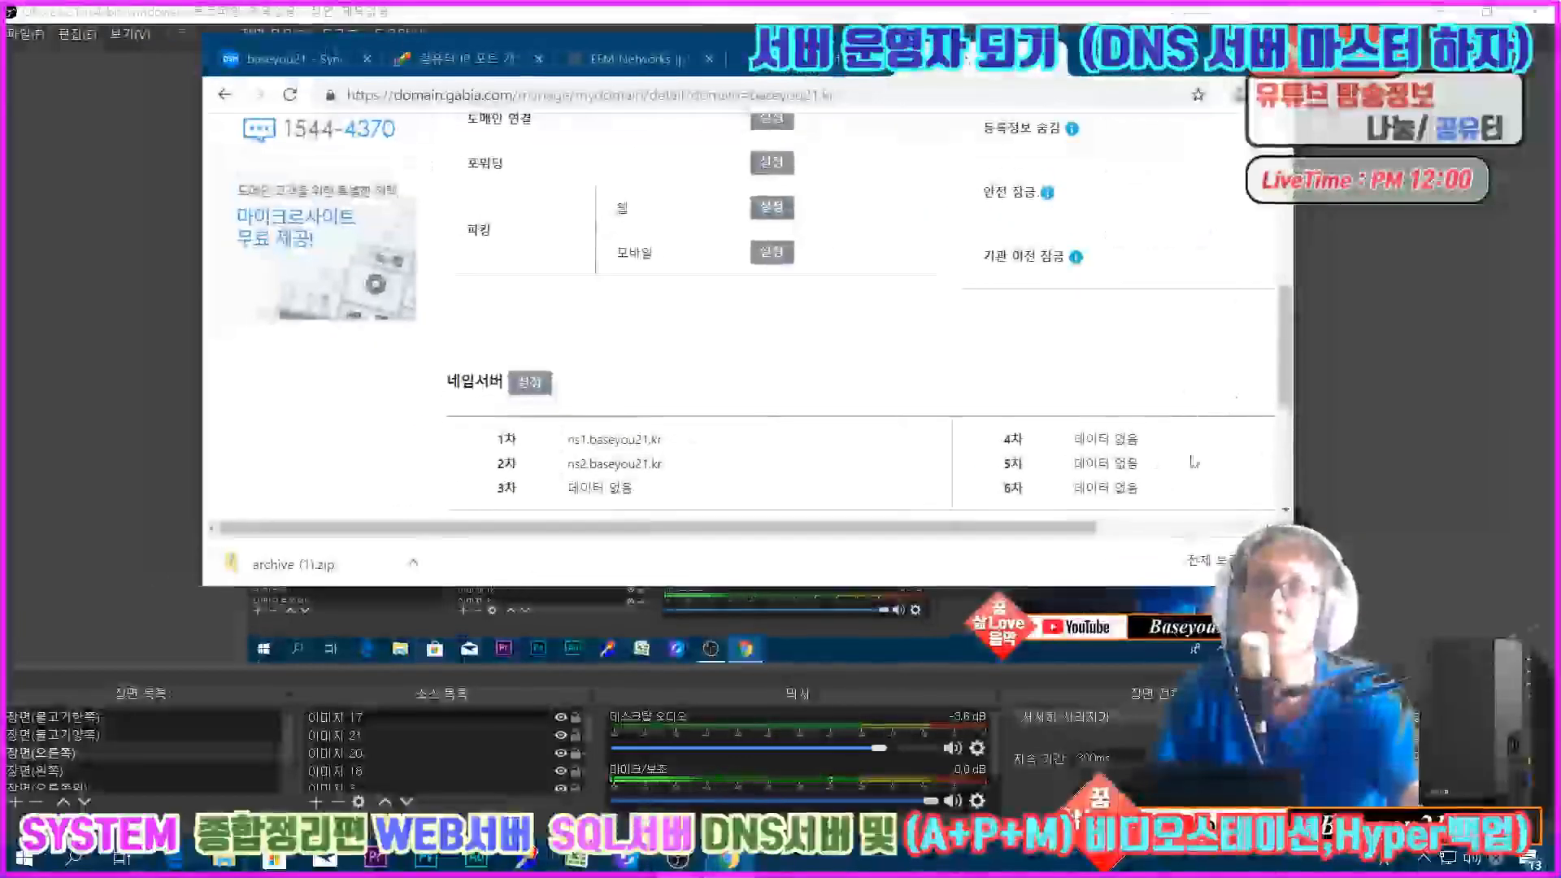
{"action": "left_click_drag", "start_coordinate": [1284, 328], "coordinate": [1281, 419]}
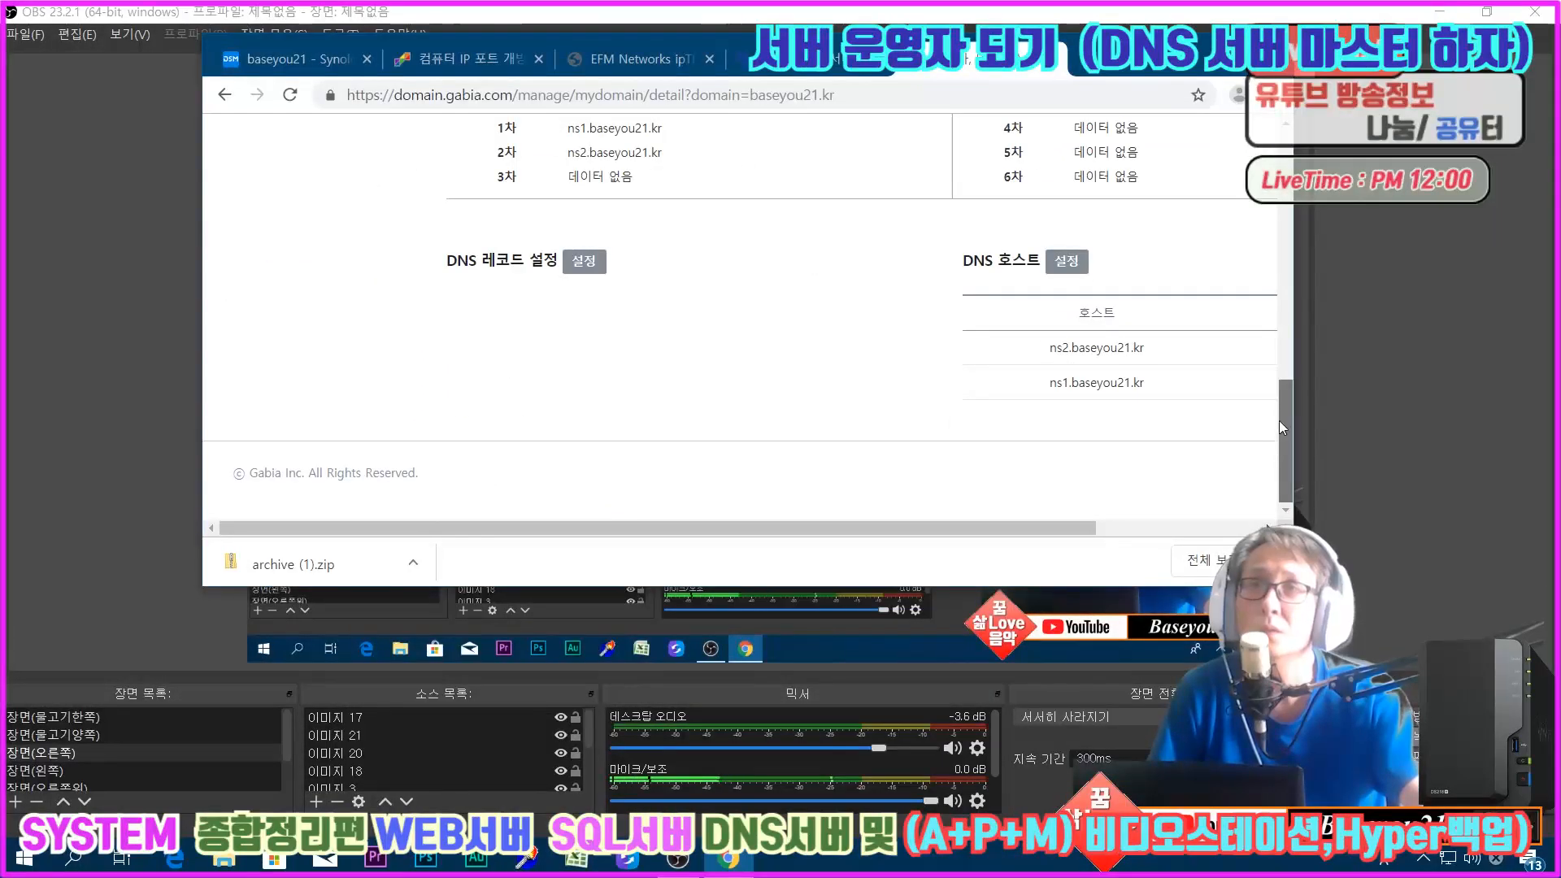
{"action": "left_click_drag", "start_coordinate": [1026, 525], "coordinate": [1186, 530]}
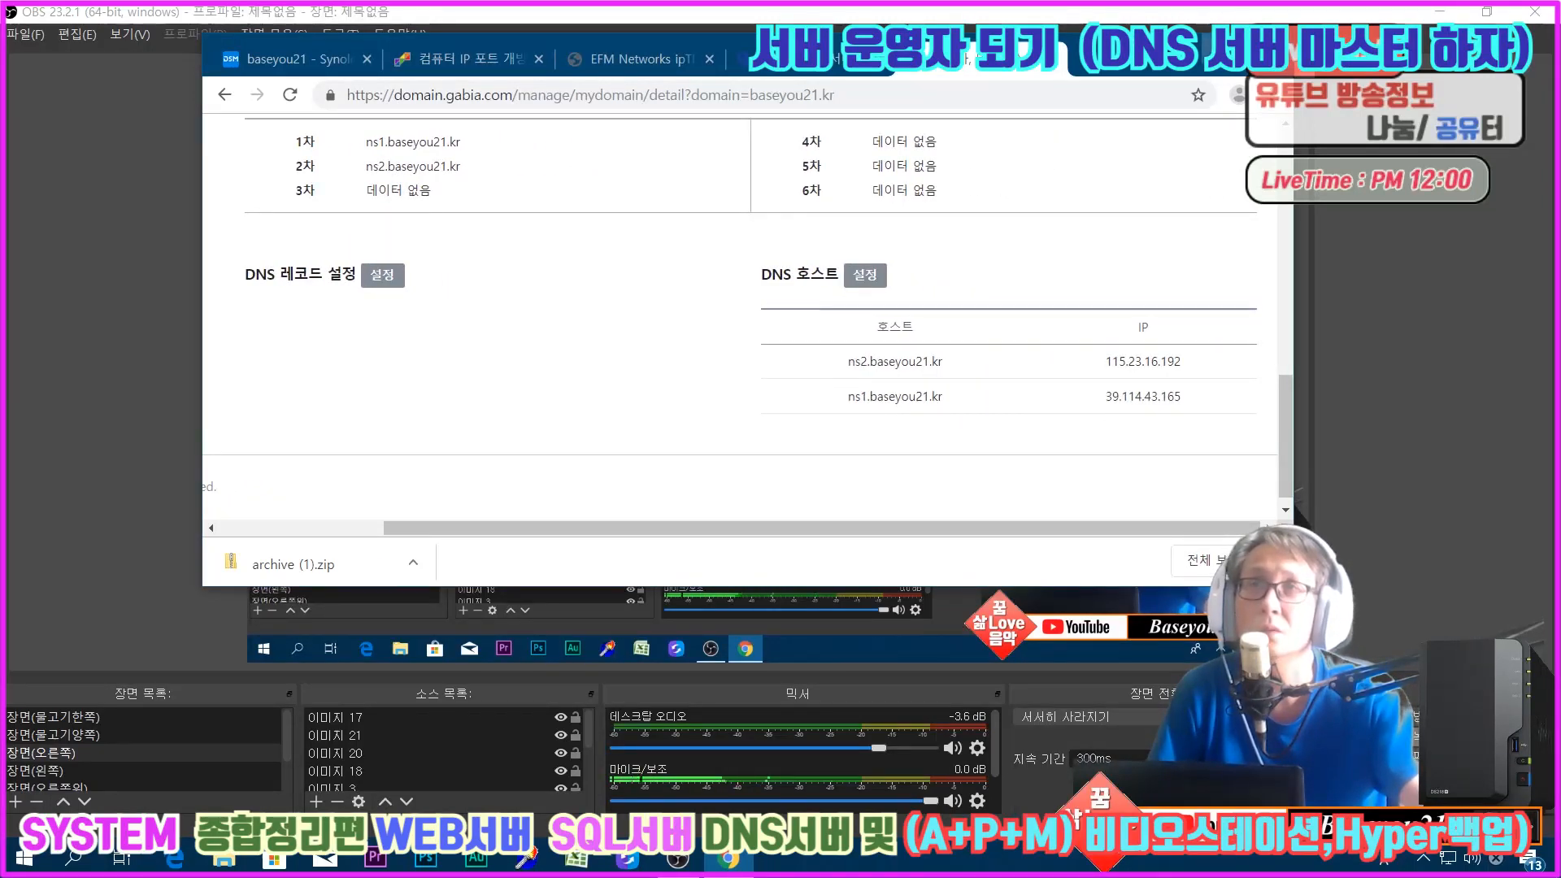
{"action": "left_click", "coordinate": [1207, 45]}
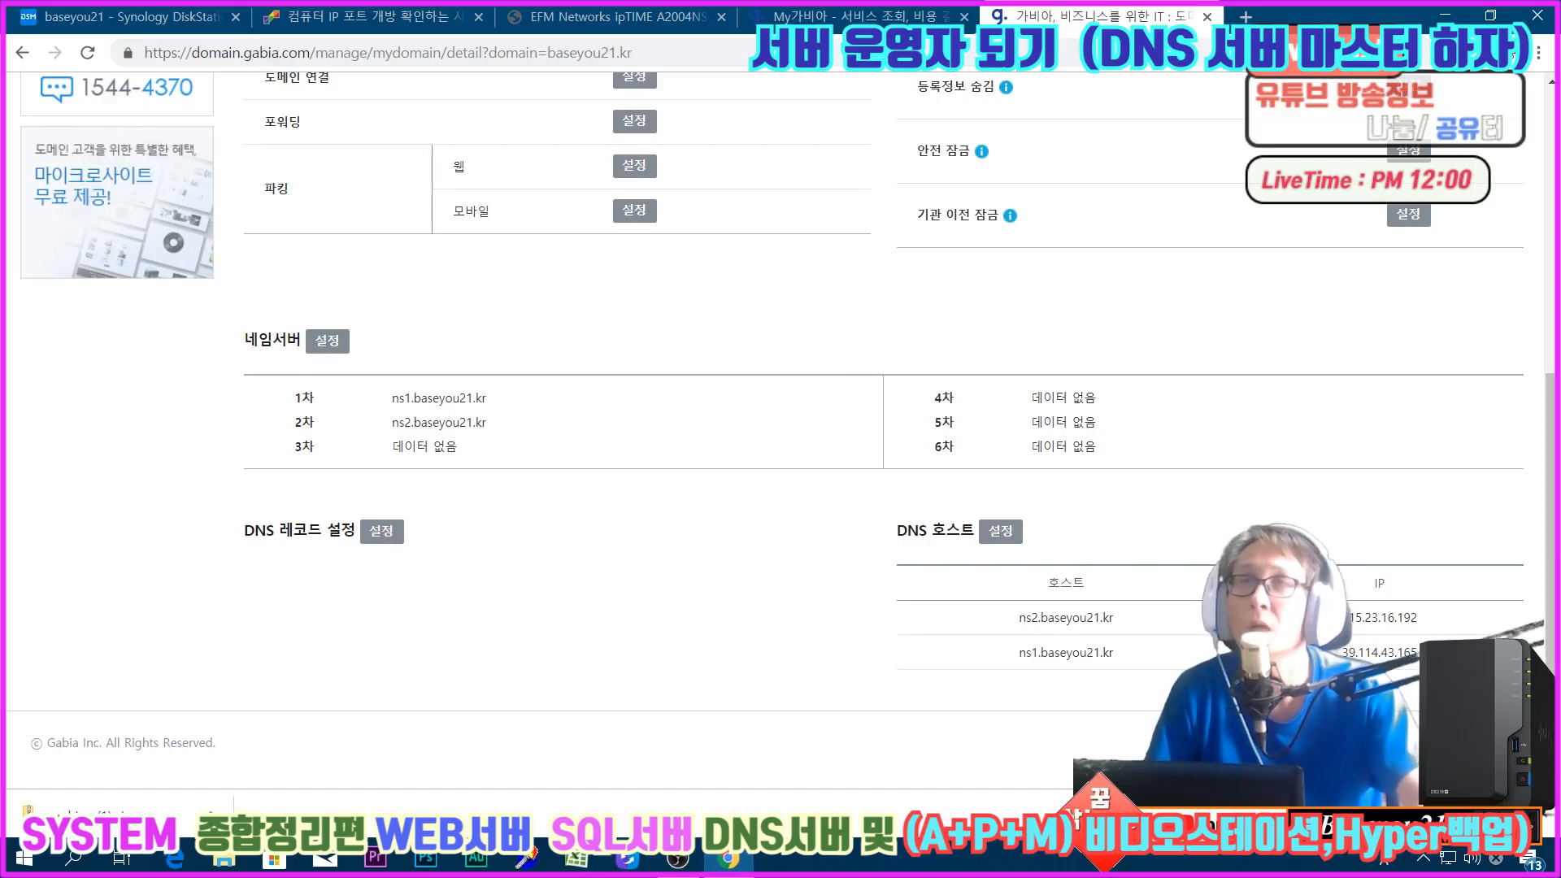
{"action": "left_click", "coordinate": [1446, 15]}
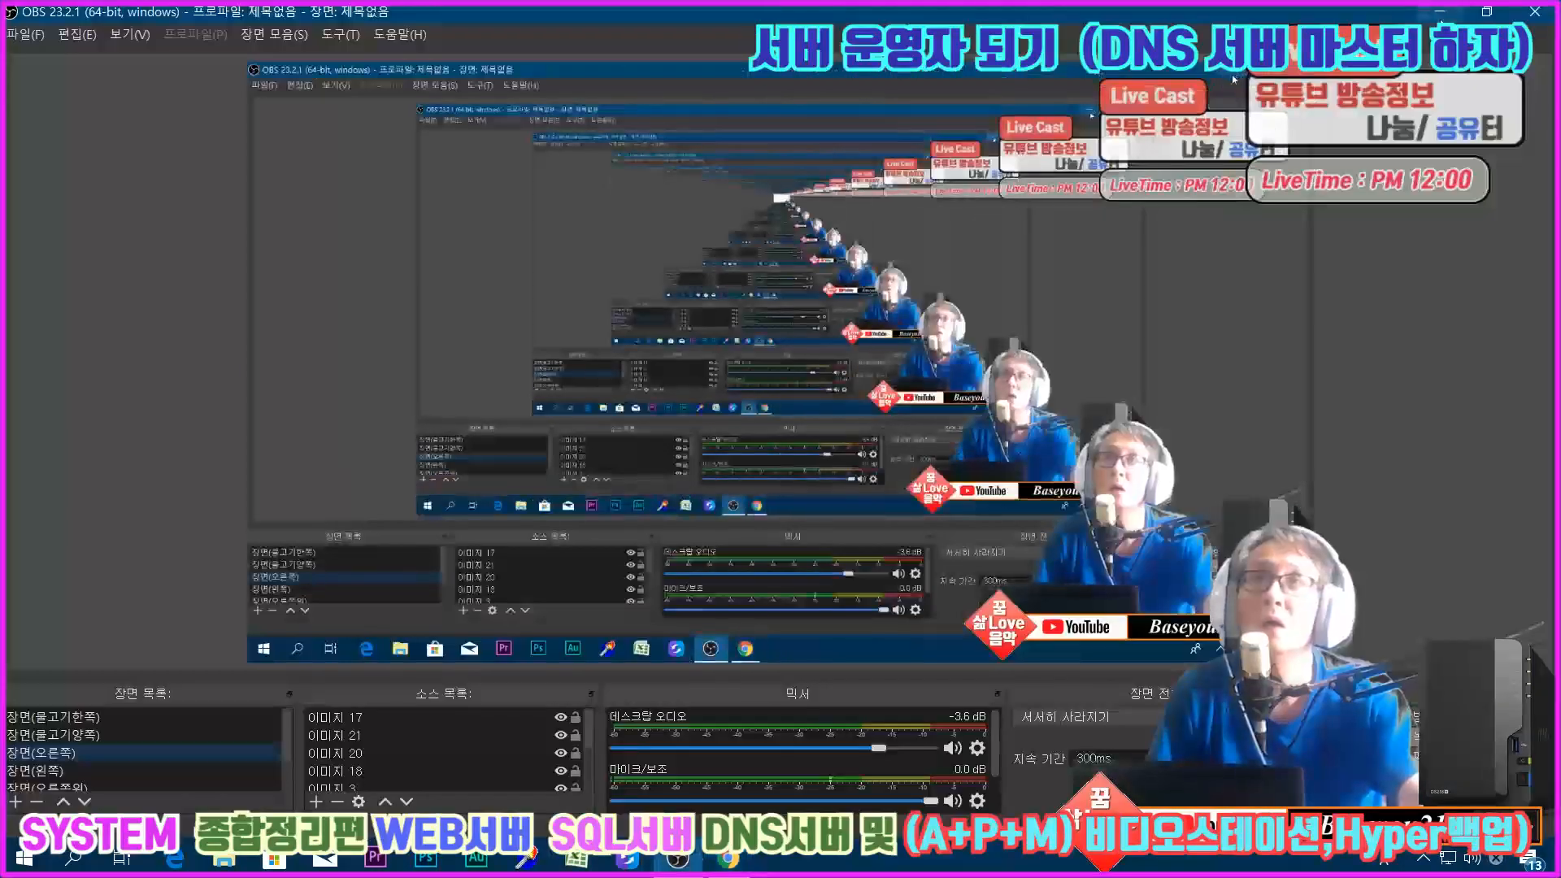
{"action": "left_click", "coordinate": [1446, 16]}
{"action": "left_click", "coordinate": [728, 858]}
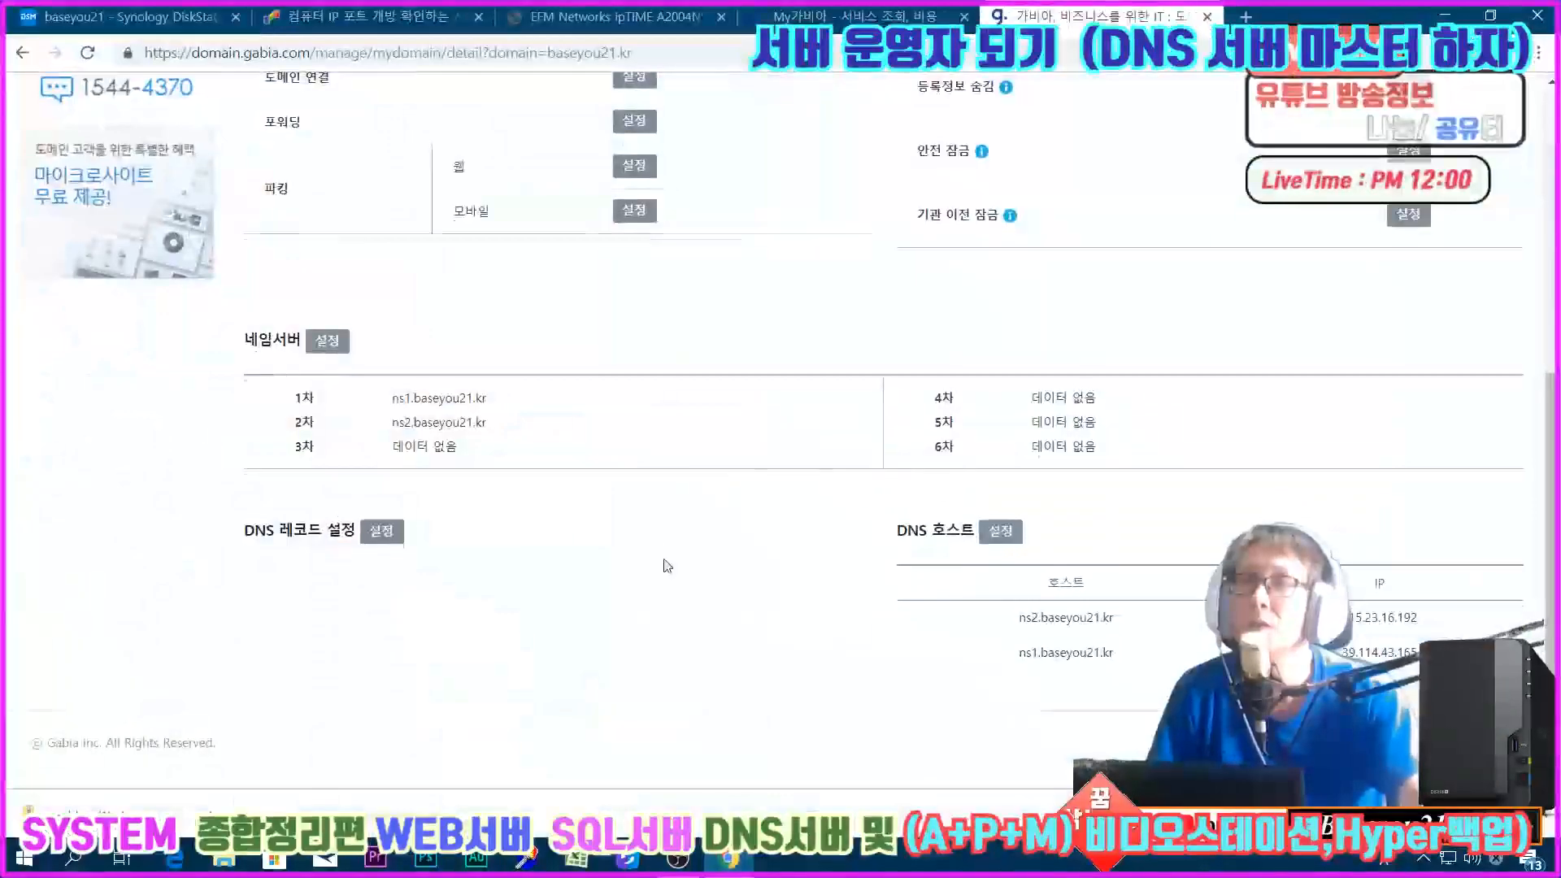
{"action": "scroll", "coordinate": [734, 323], "scroll_direction": "up", "scroll_amount": 10}
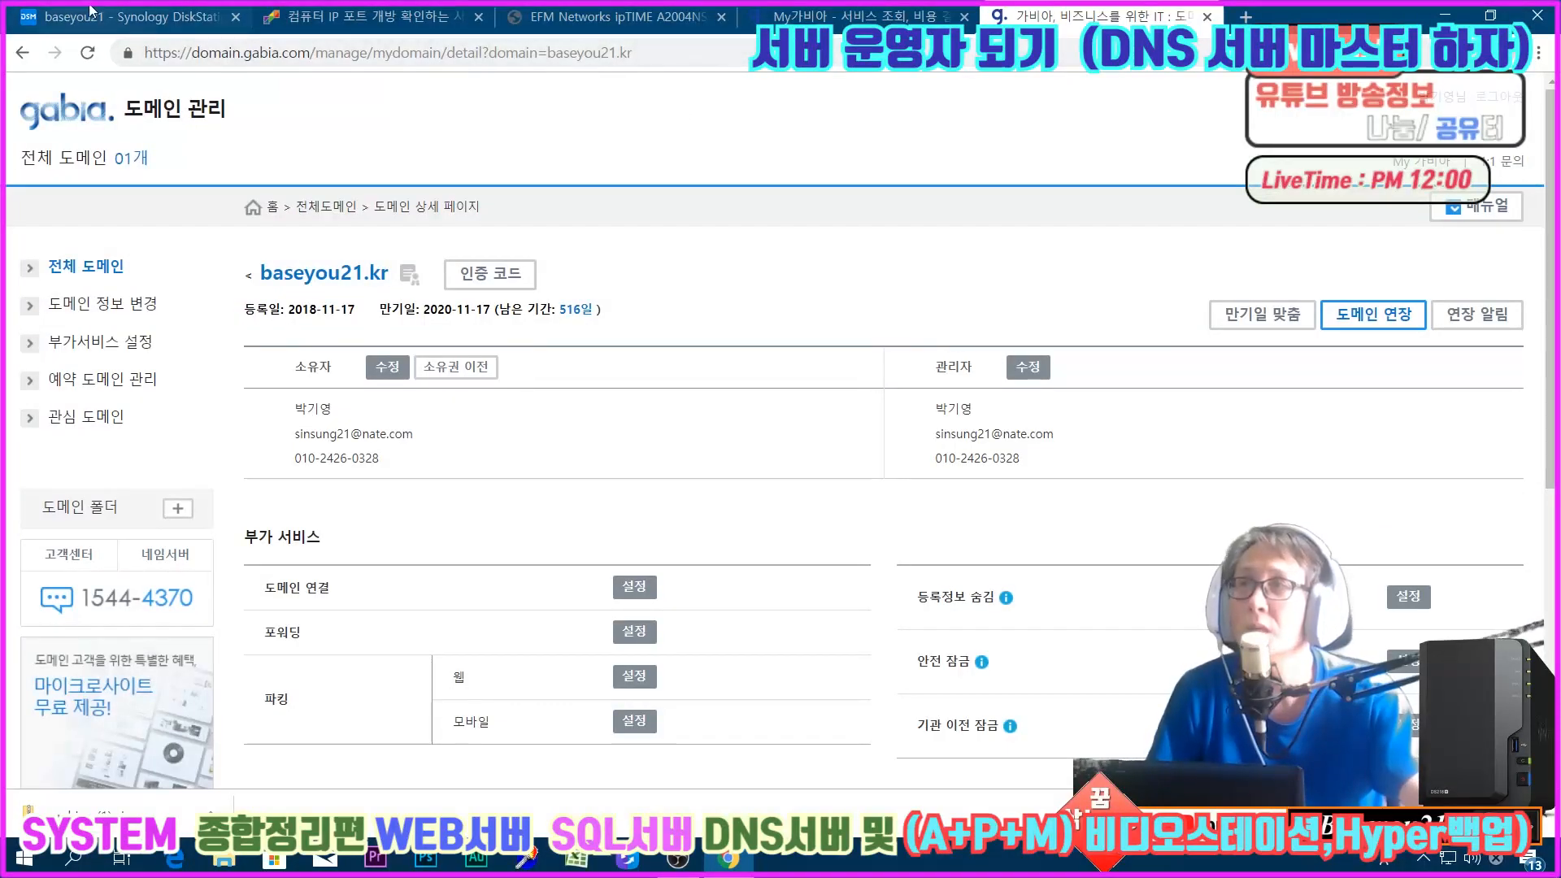
{"action": "left_click", "coordinate": [106, 20]}
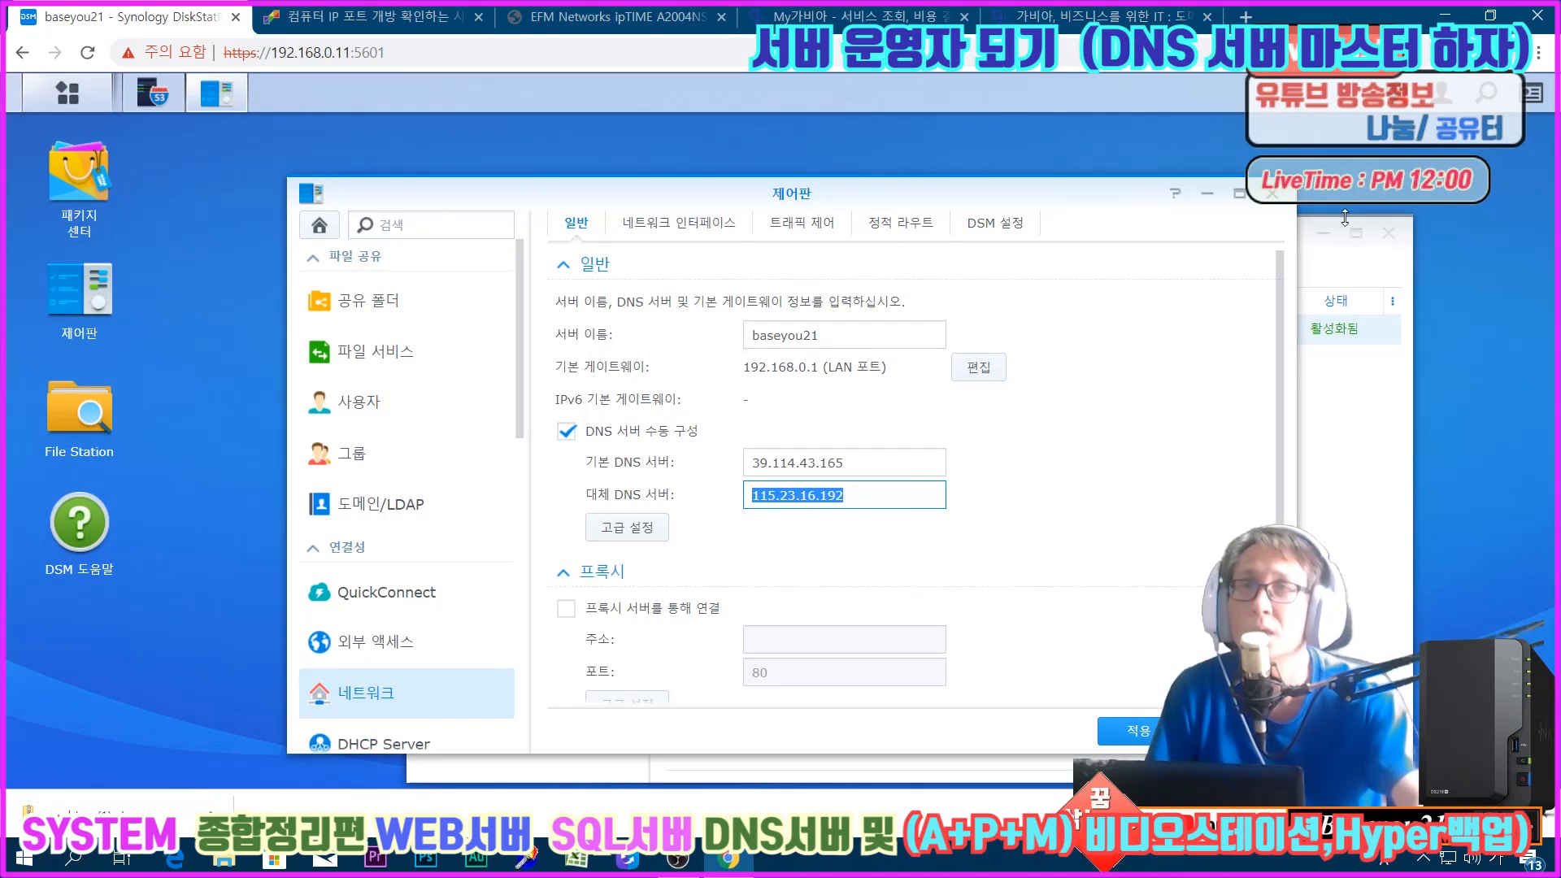
Step: Close Control Panel and review the baseyou21.kr SOA record with host ns.baseyou21.kr
{"action": "left_click", "coordinate": [1273, 195]}
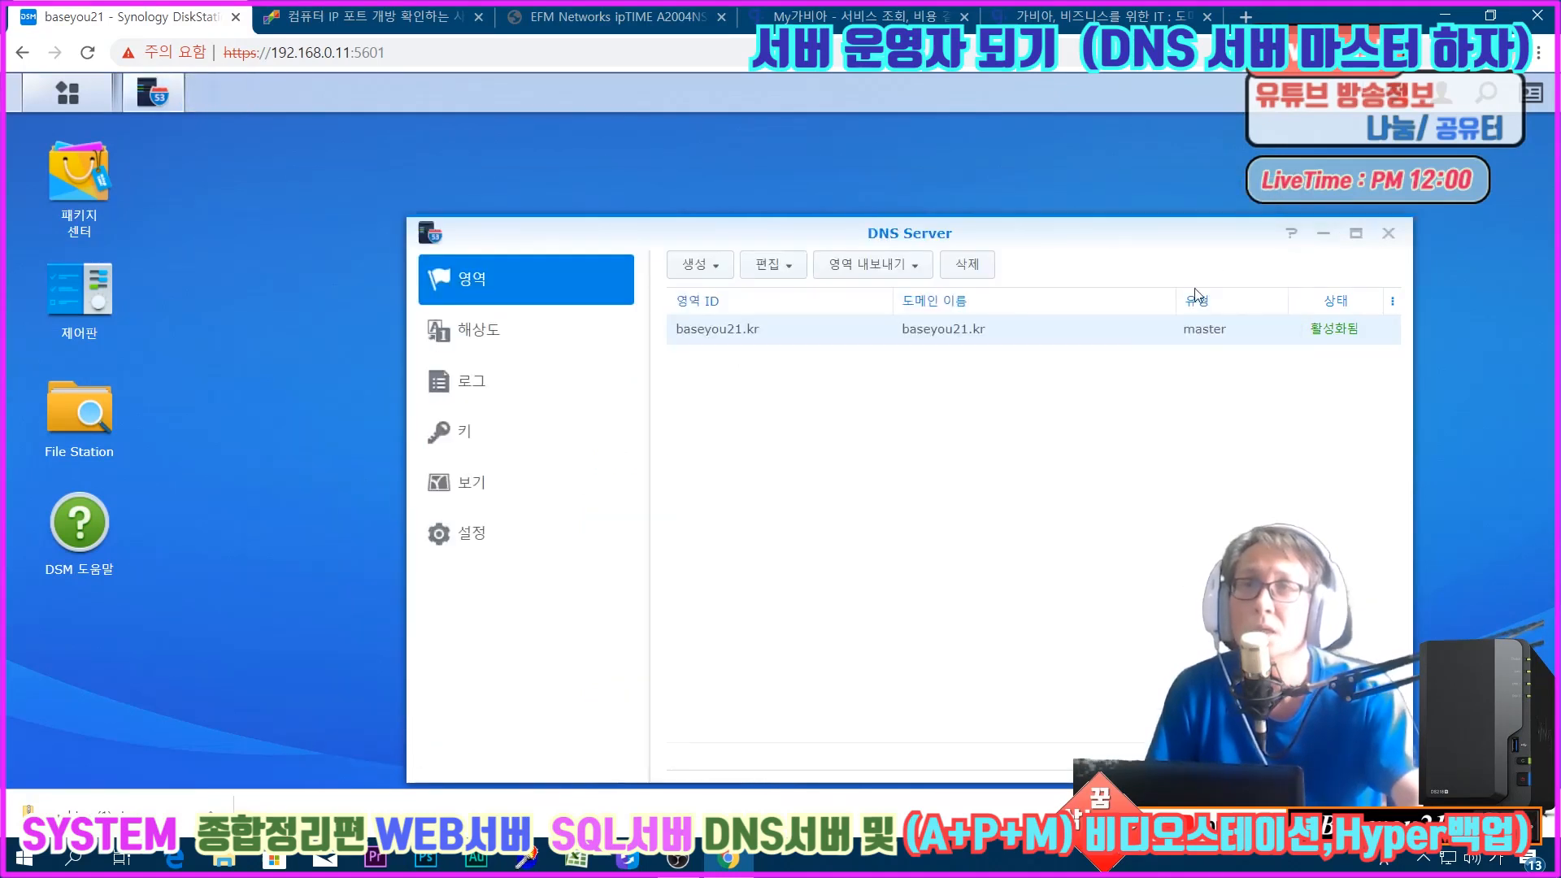
{"action": "right_click", "coordinate": [740, 337]}
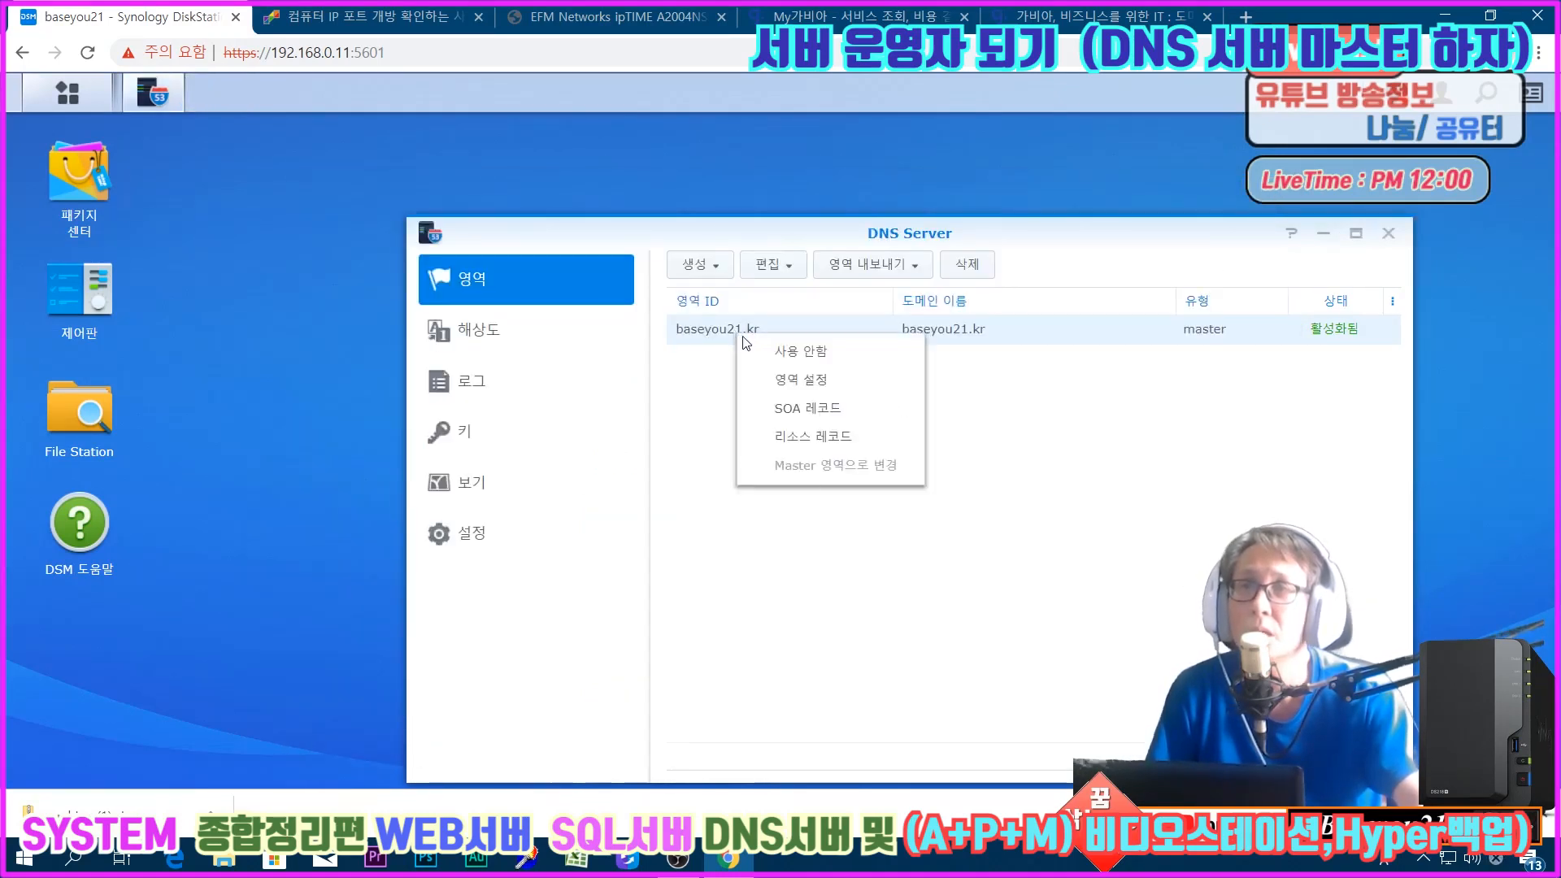
{"action": "left_click", "coordinate": [806, 409]}
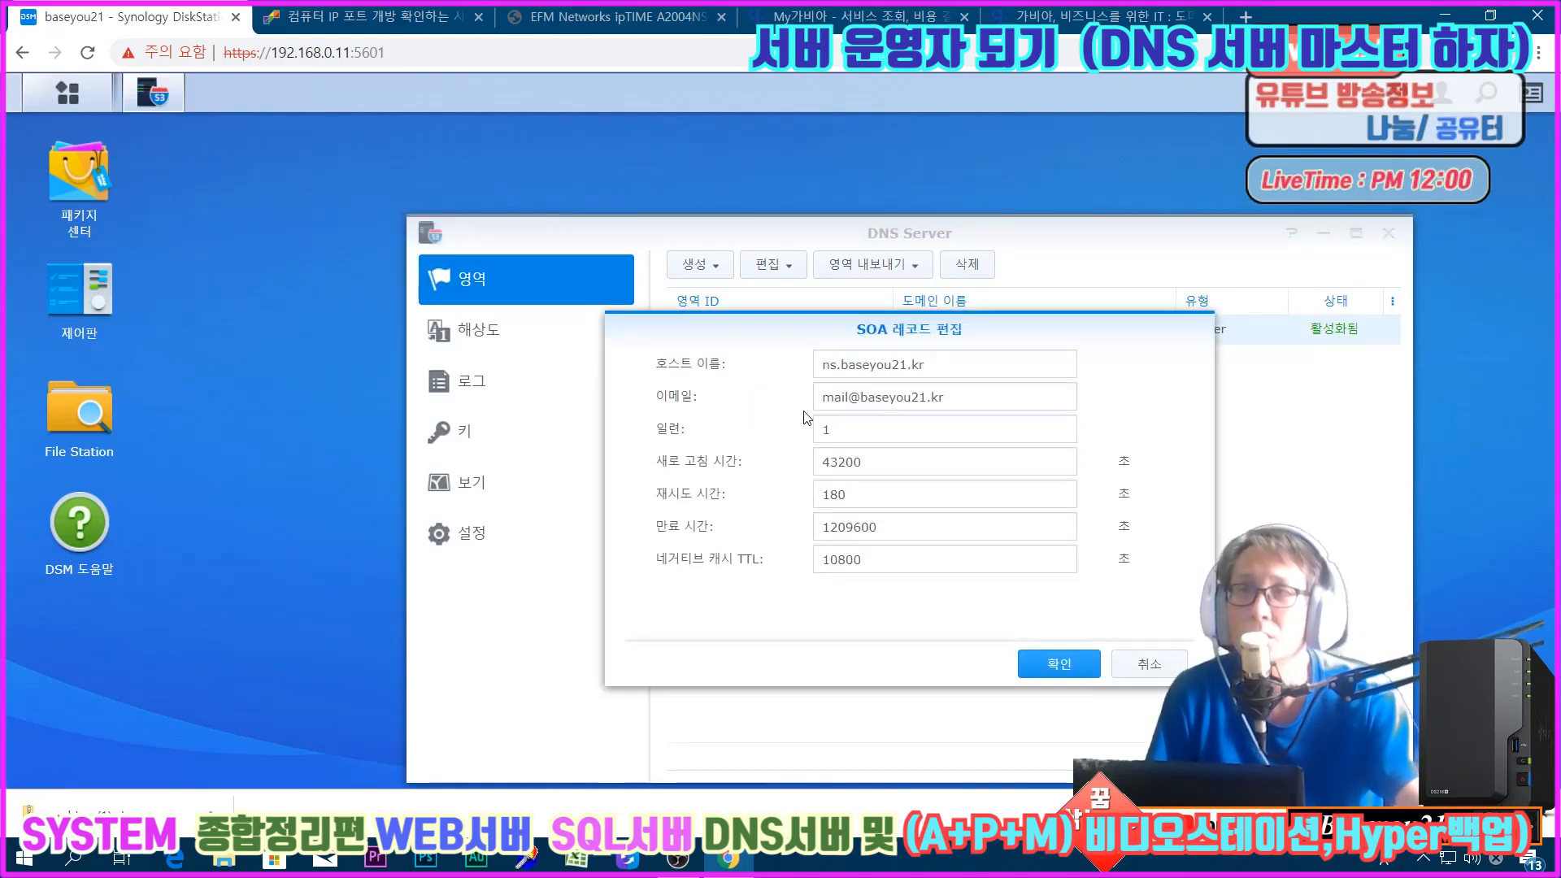
{"action": "left_click", "coordinate": [835, 368]}
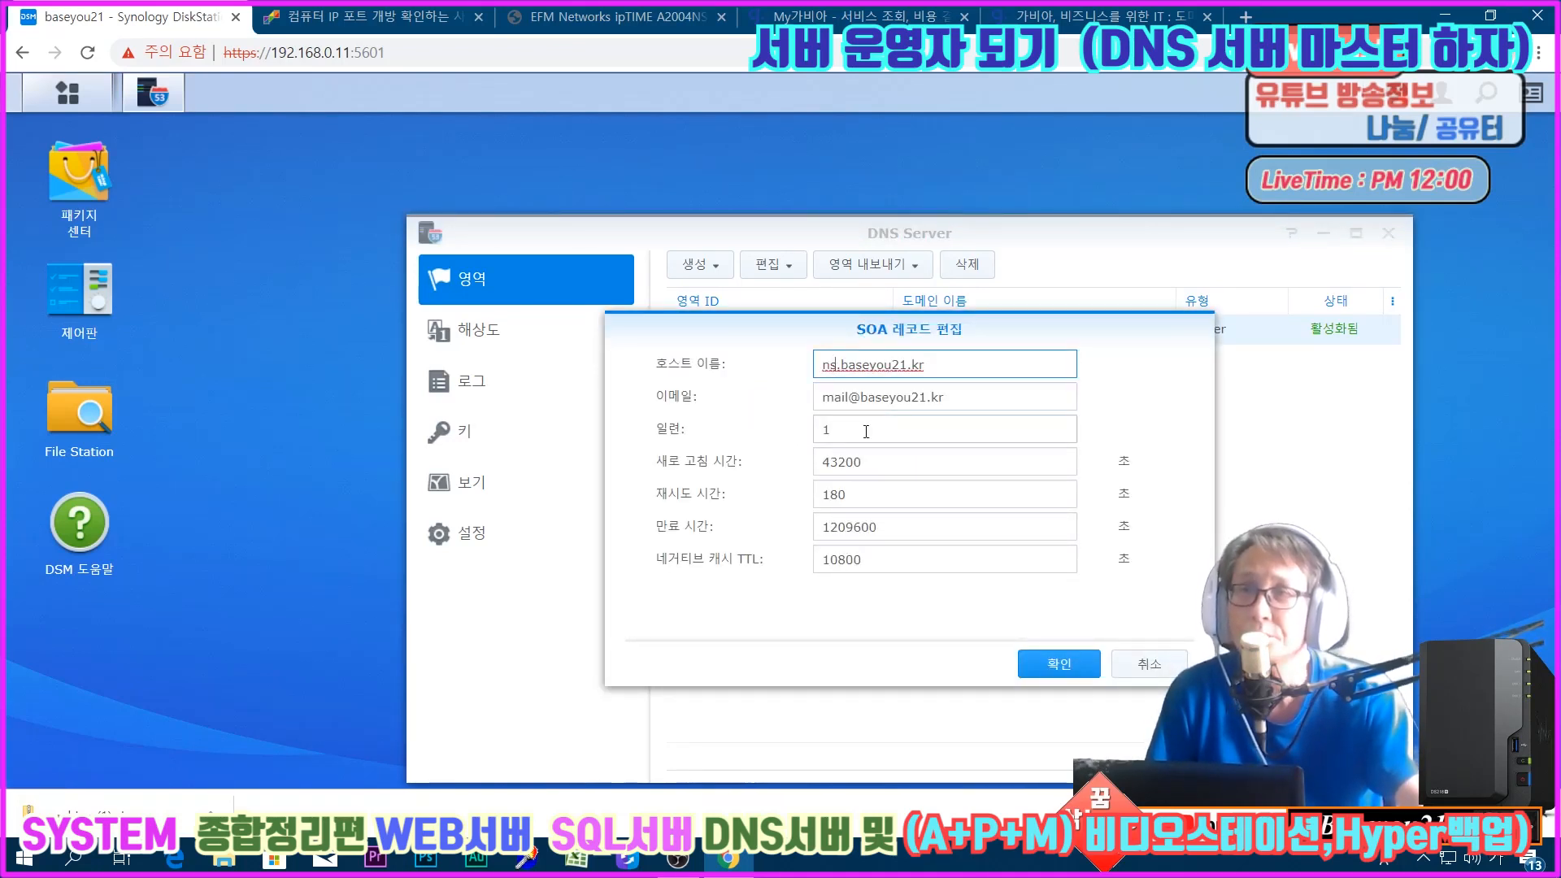
{"action": "left_click", "coordinate": [1073, 673]}
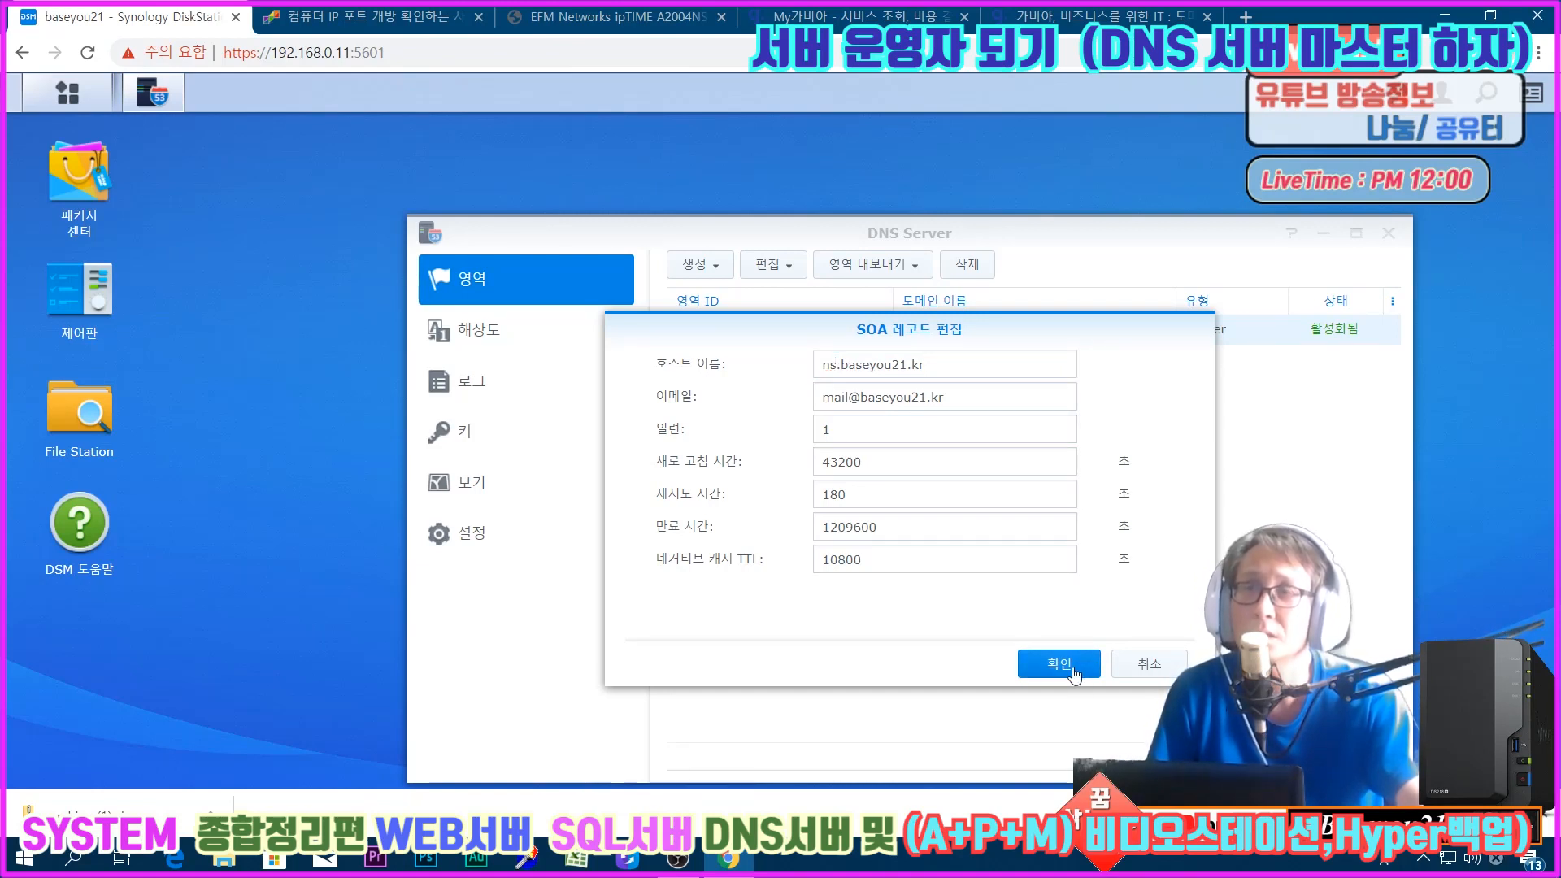
Step: Reconfirm the baseyou21.kr SOA record and open the zone's resource records list
{"action": "right_click", "coordinate": [773, 336]}
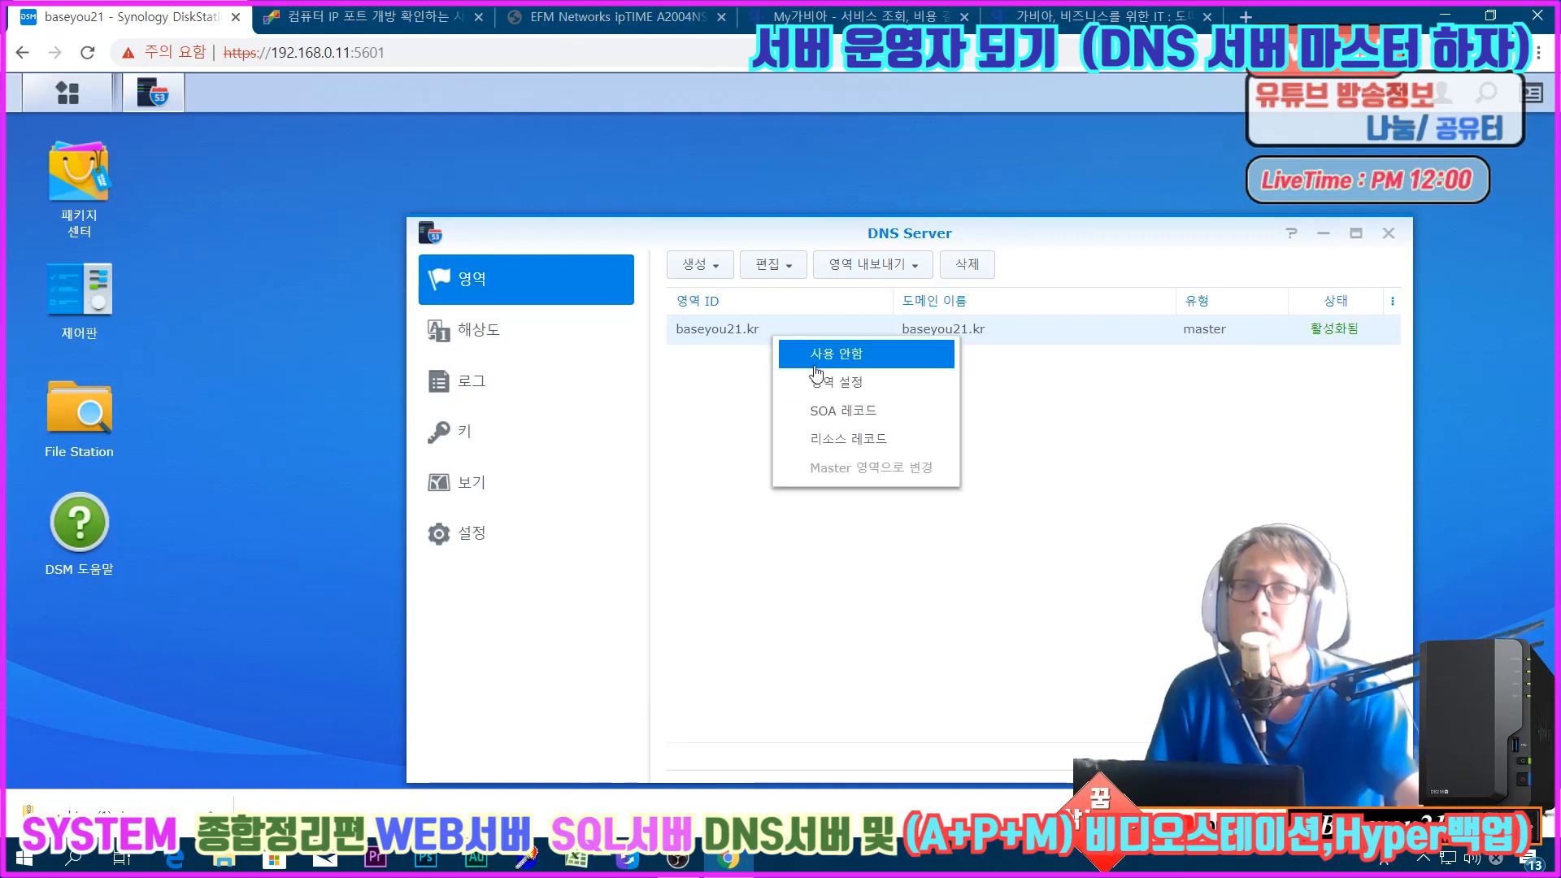
{"action": "left_click", "coordinate": [821, 411]}
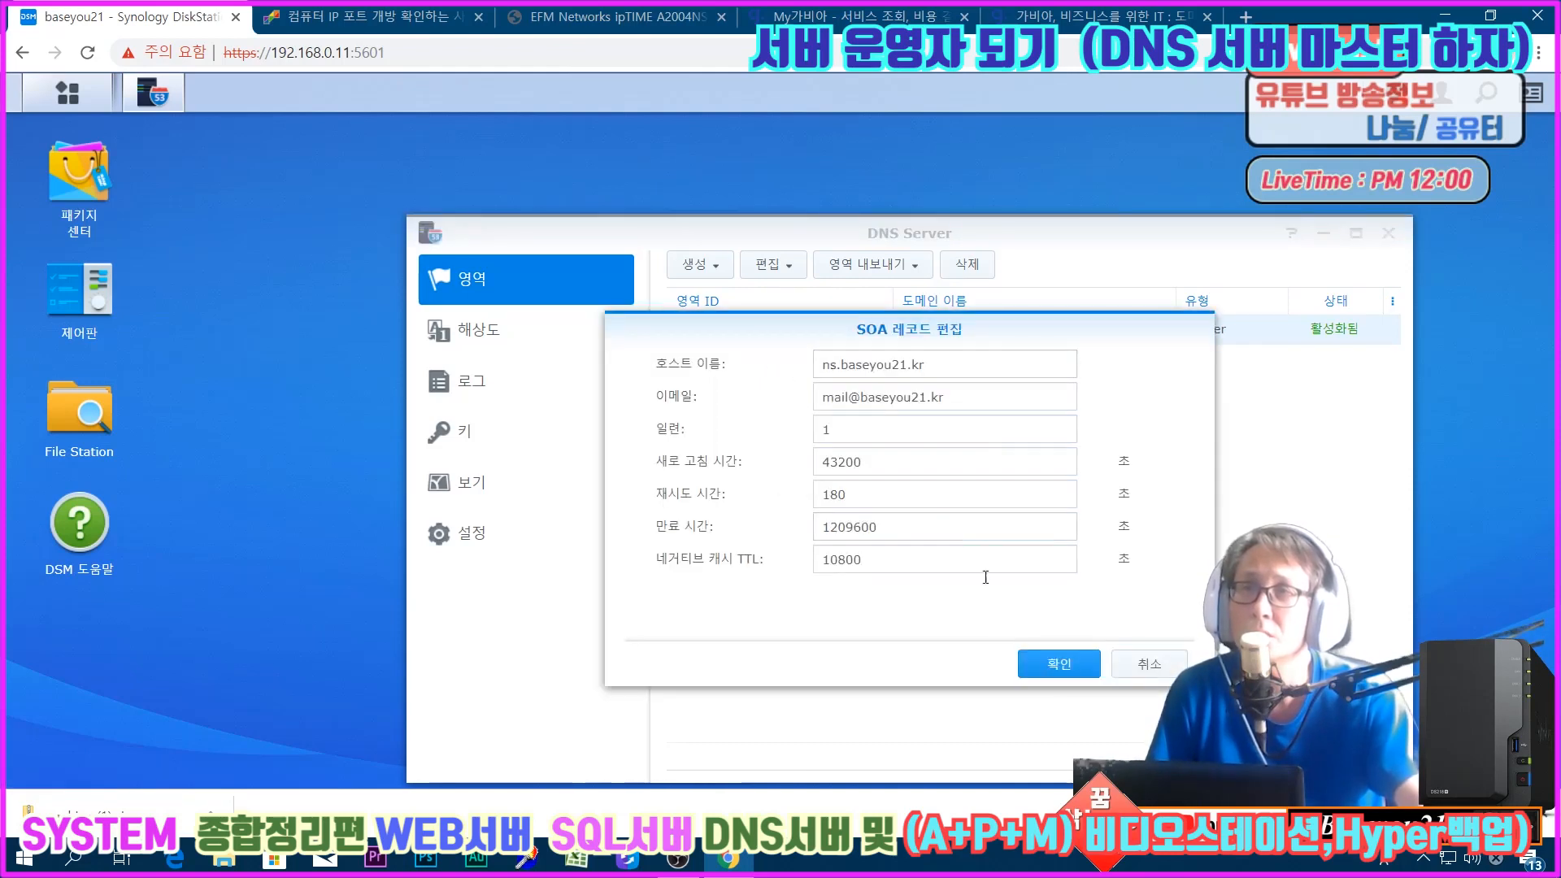
{"action": "left_click", "coordinate": [1071, 665]}
{"action": "right_click", "coordinate": [747, 347]}
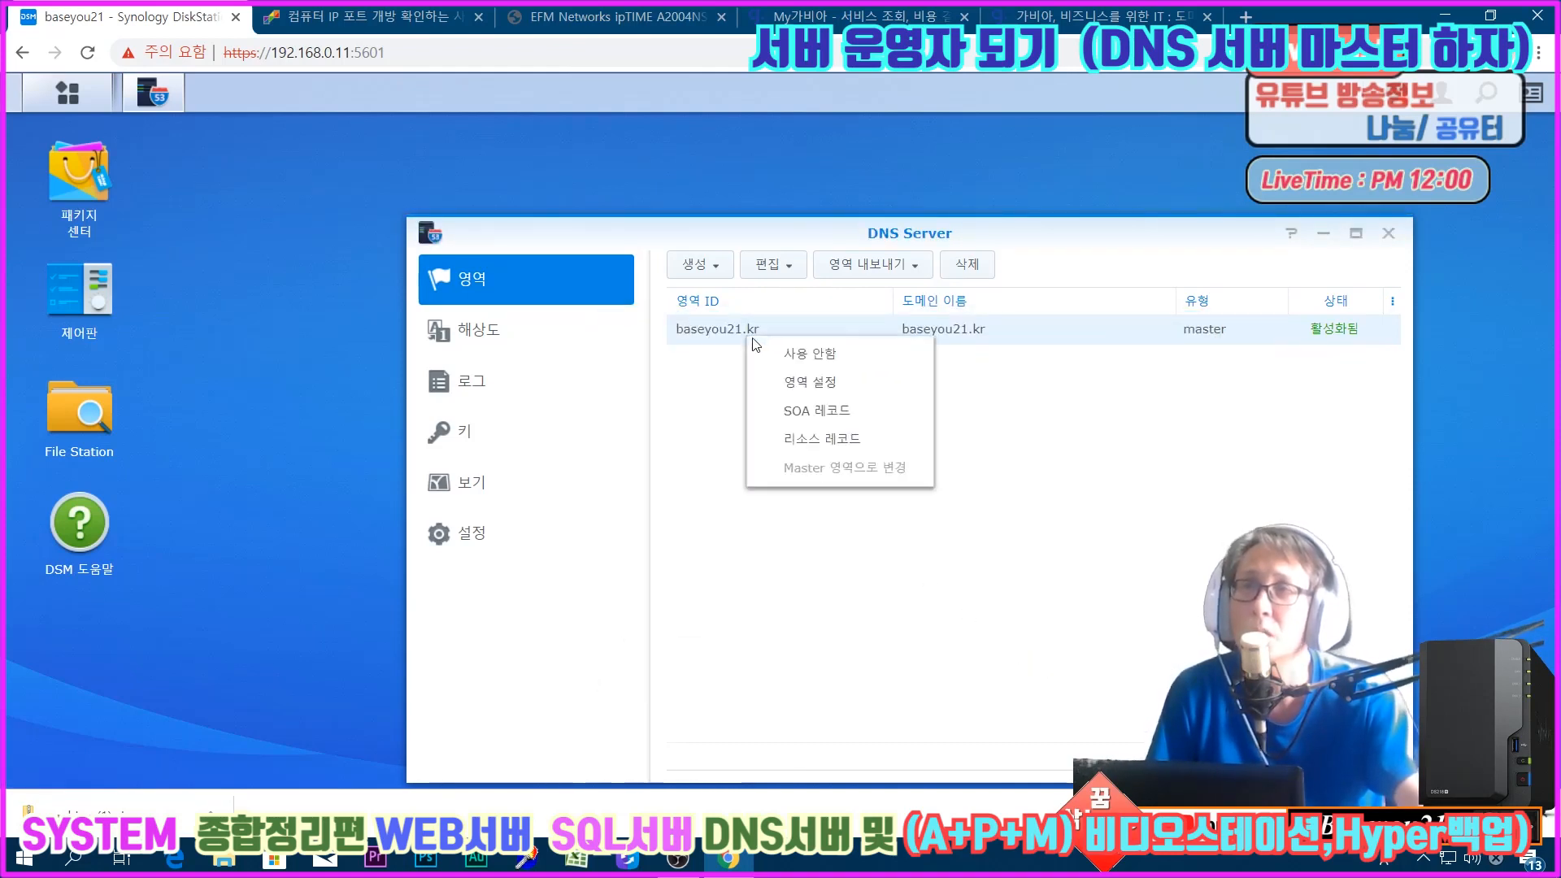
{"action": "left_click", "coordinate": [804, 437]}
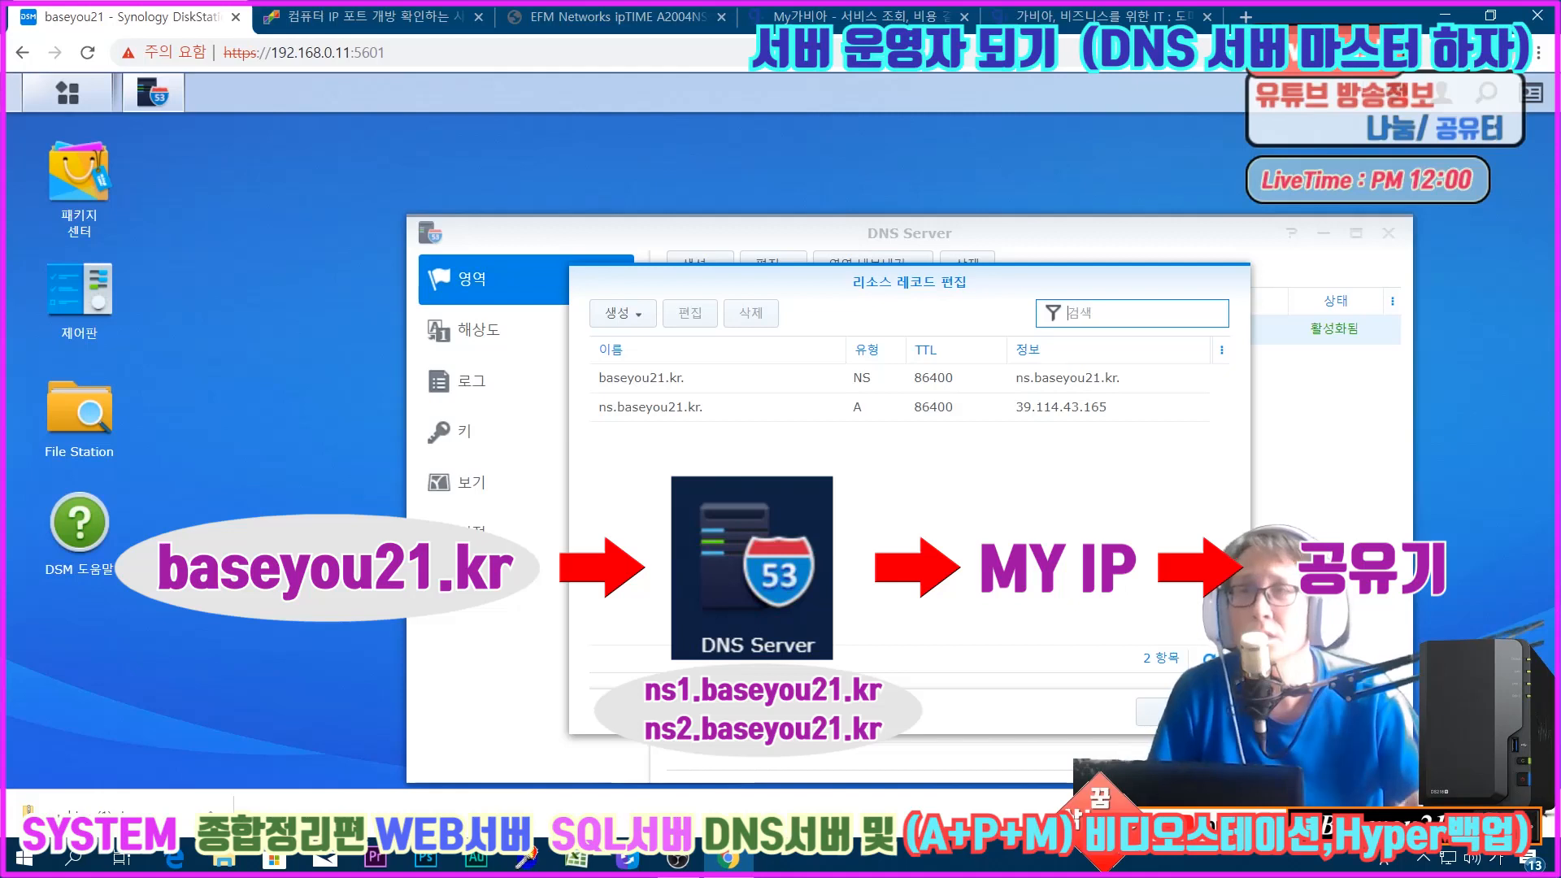
{"action": "left_click", "coordinate": [691, 411]}
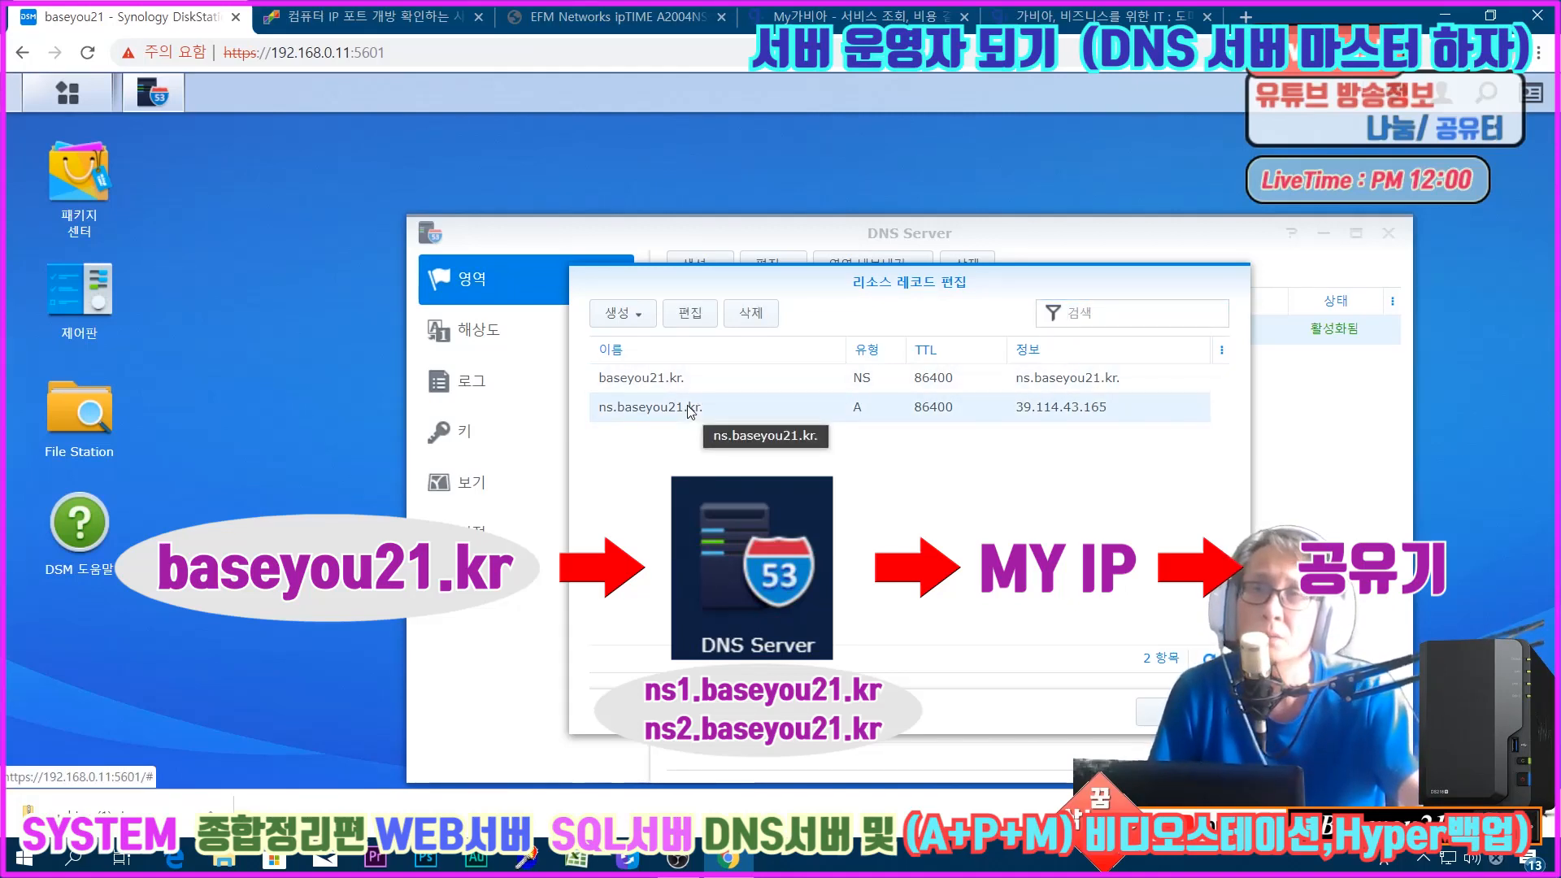
{"action": "left_click", "coordinate": [646, 382]}
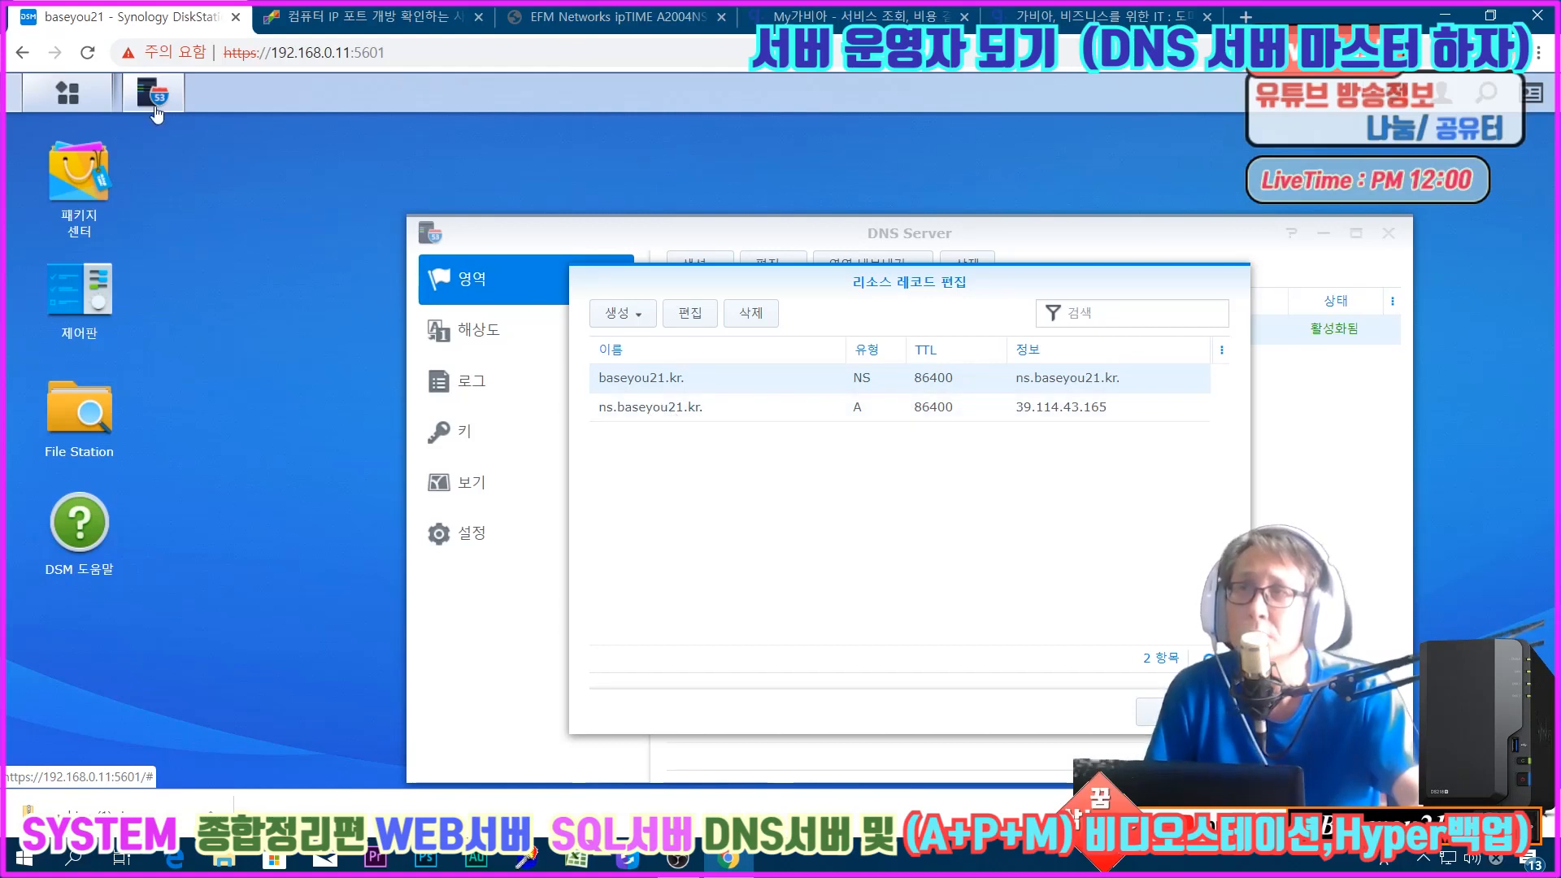
{"action": "mouse_move", "coordinate": [134, 108]}
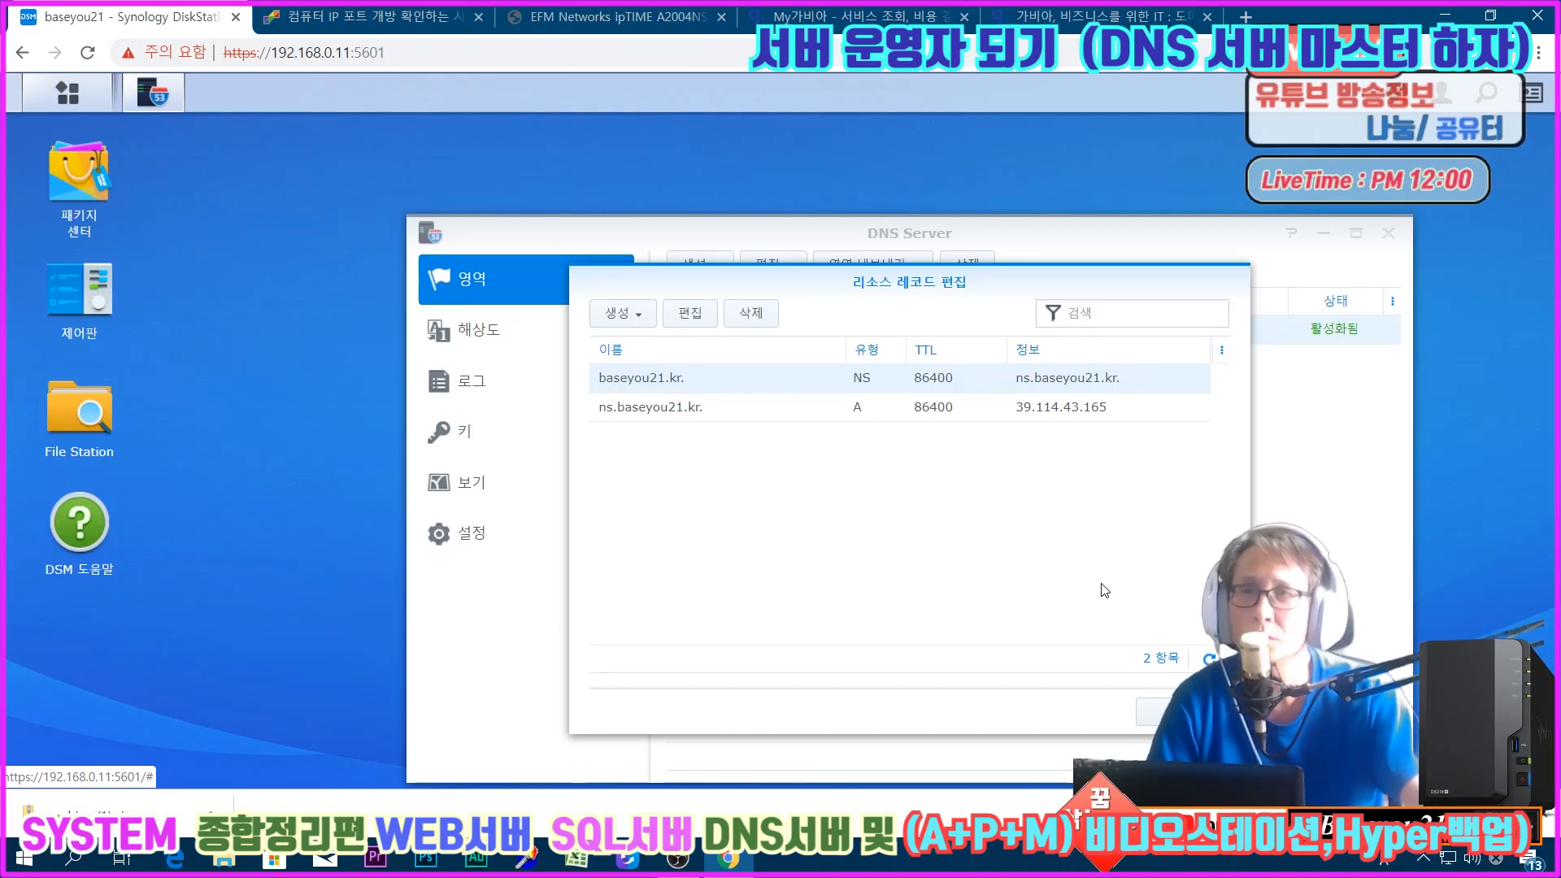
Step: Change the NS record's host name to ns1.baseyou21.kr
{"action": "double_click", "coordinate": [723, 389]}
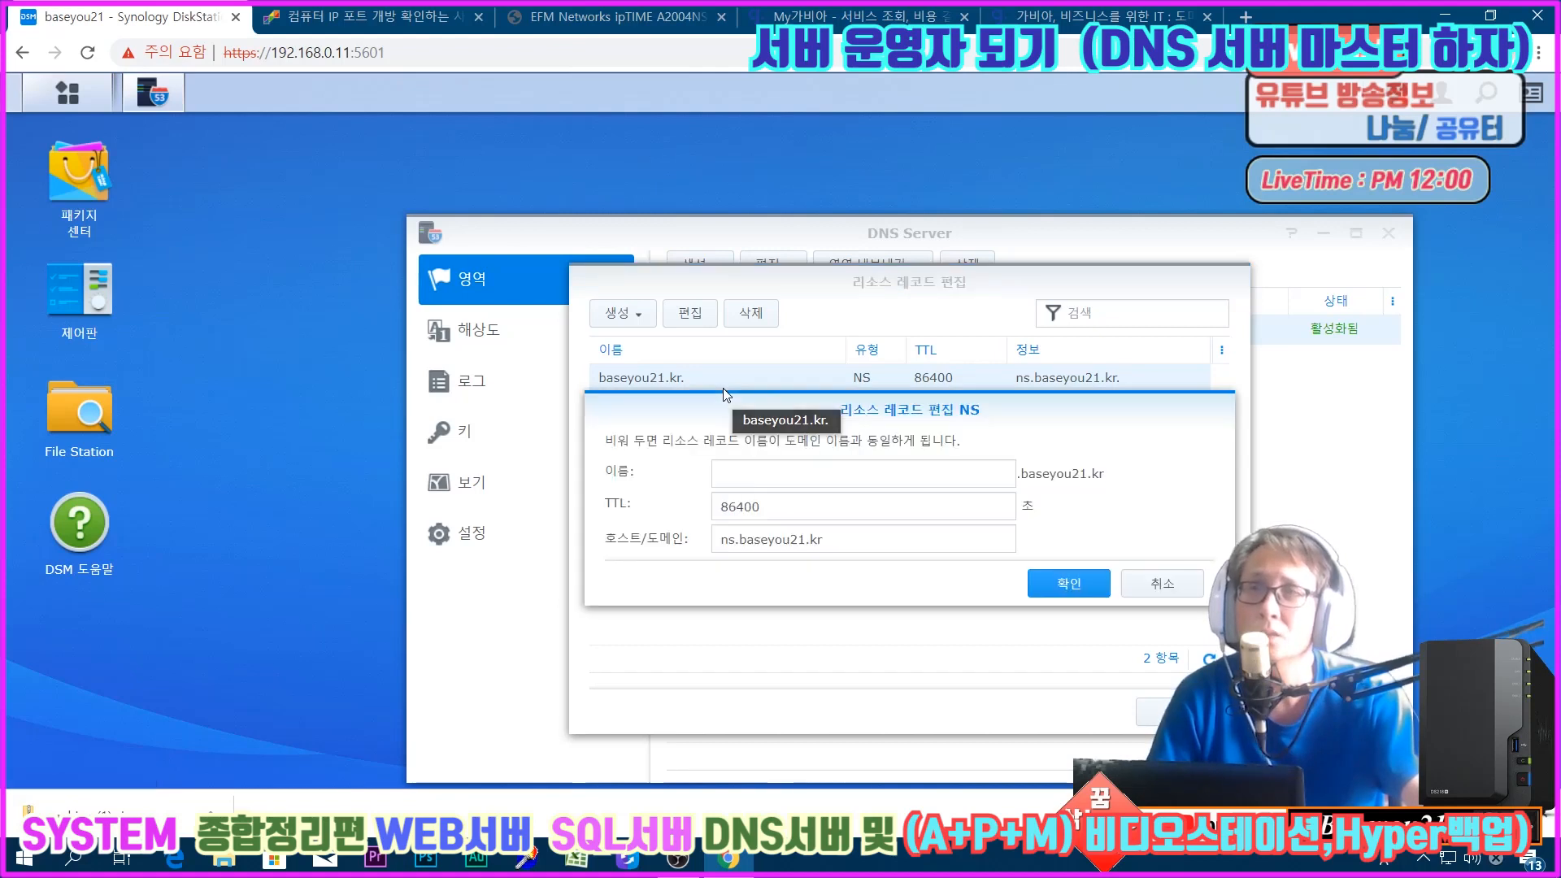
{"action": "left_click", "coordinate": [737, 540]}
{"action": "type", "text": "1"}
{"action": "left_click", "coordinate": [1069, 584]}
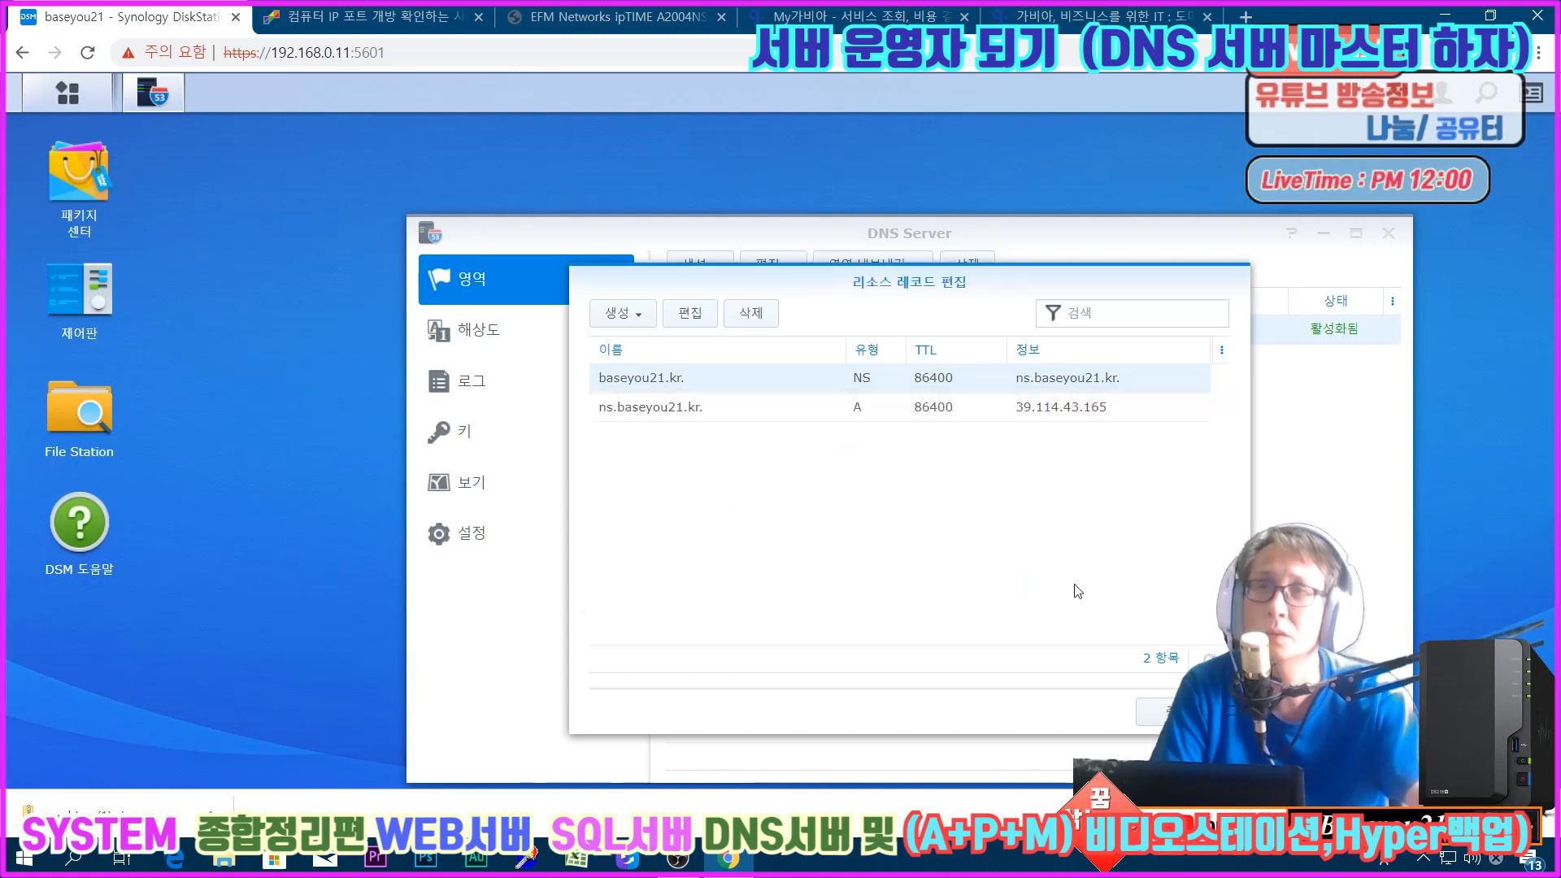
Step: Rename the A record for 39.114.43.165 to ns1 and close the resource record editor
{"action": "double_click", "coordinate": [736, 408]}
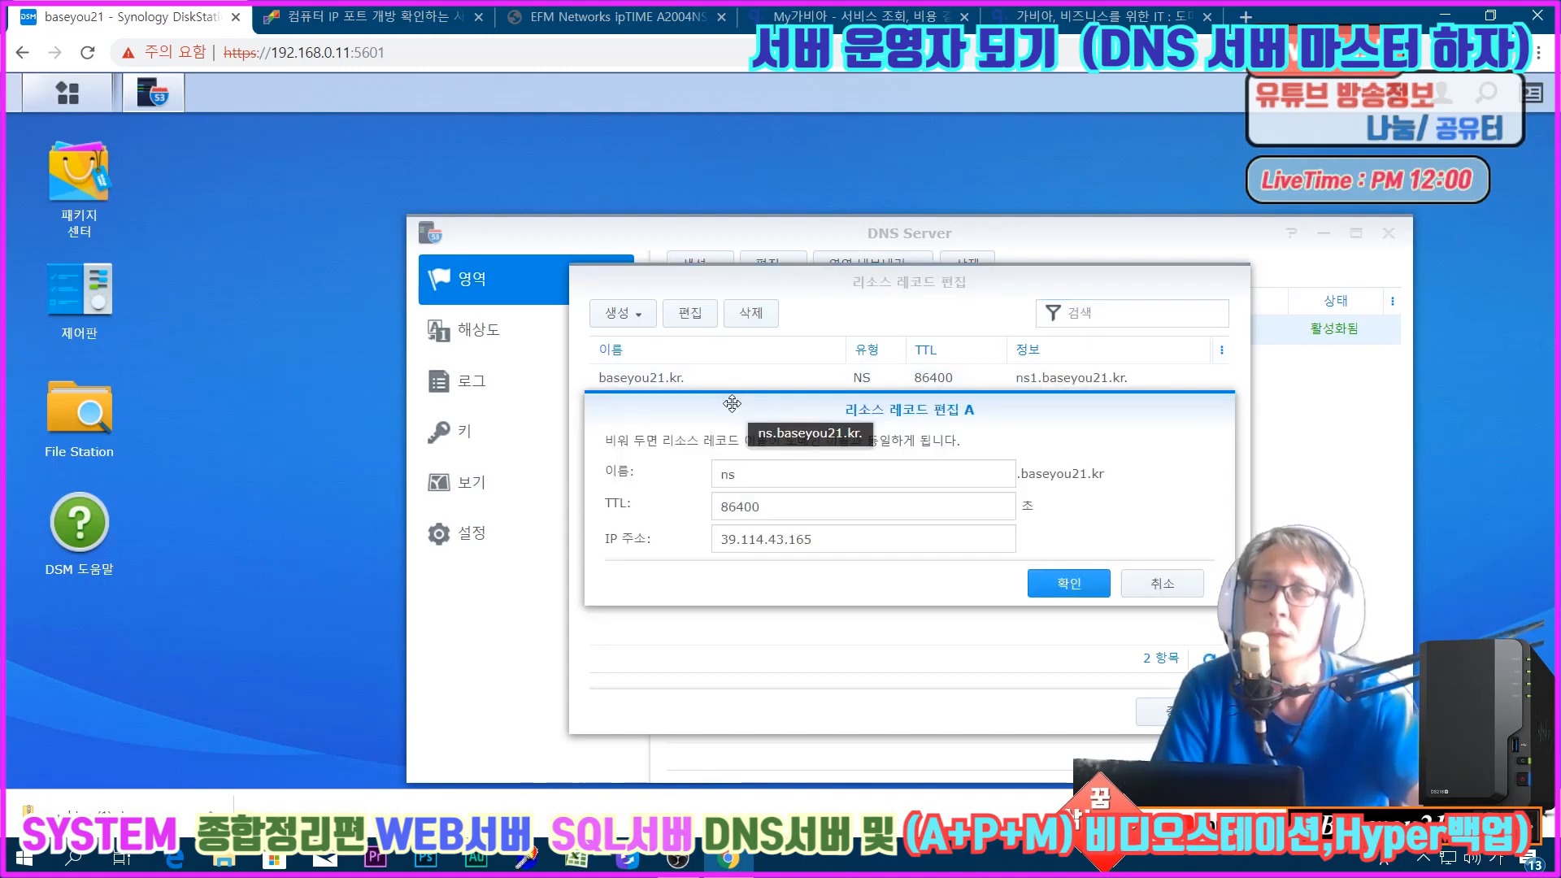
{"action": "left_click", "coordinate": [737, 474]}
{"action": "type", "text": "1"}
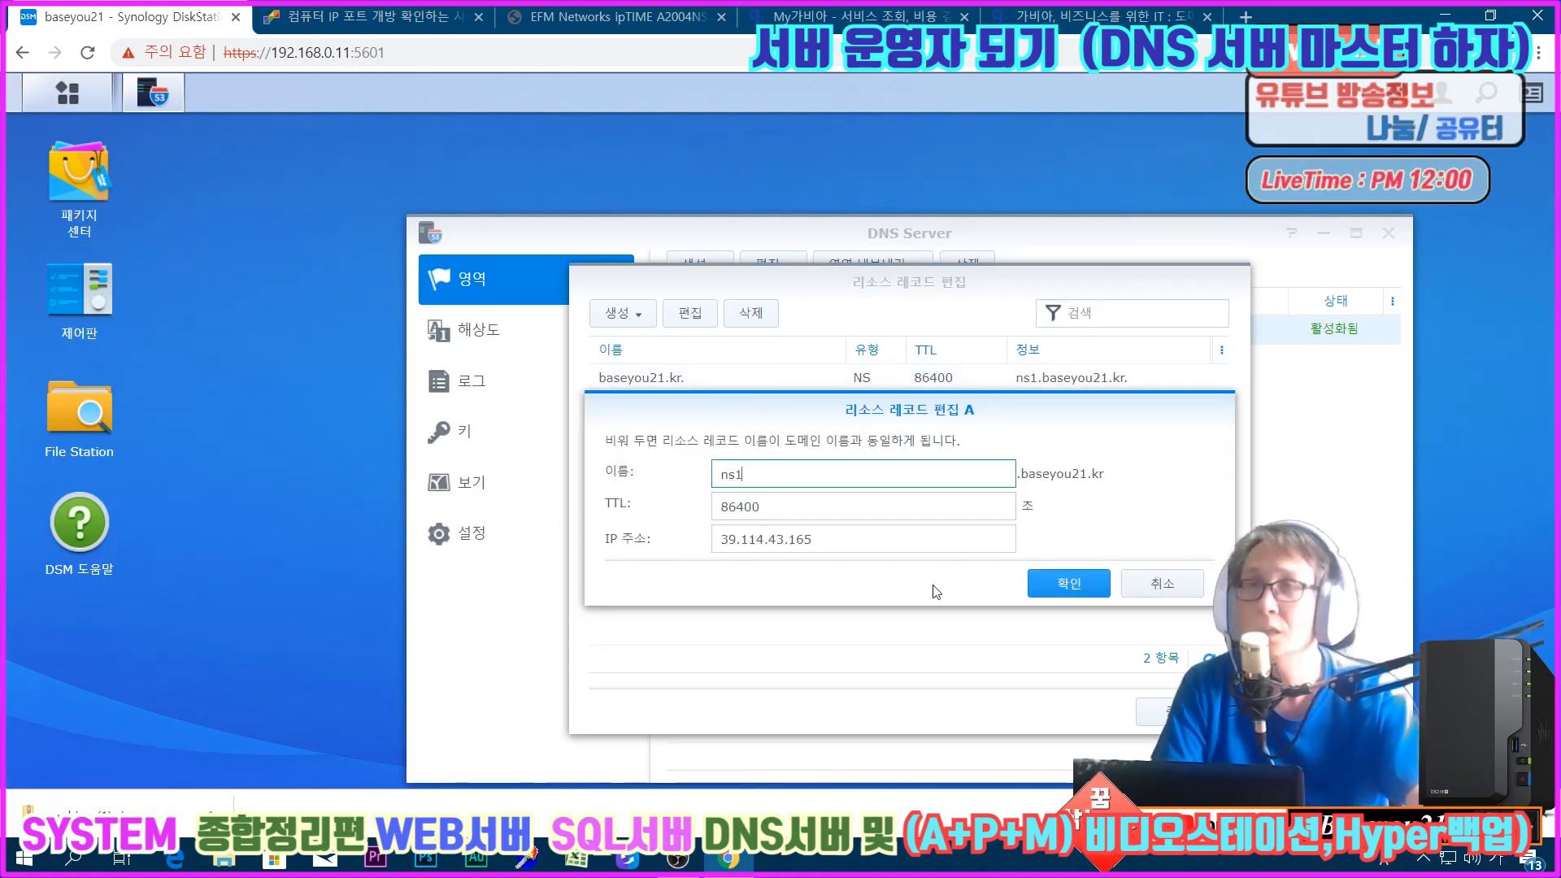
{"action": "left_click", "coordinate": [1070, 584]}
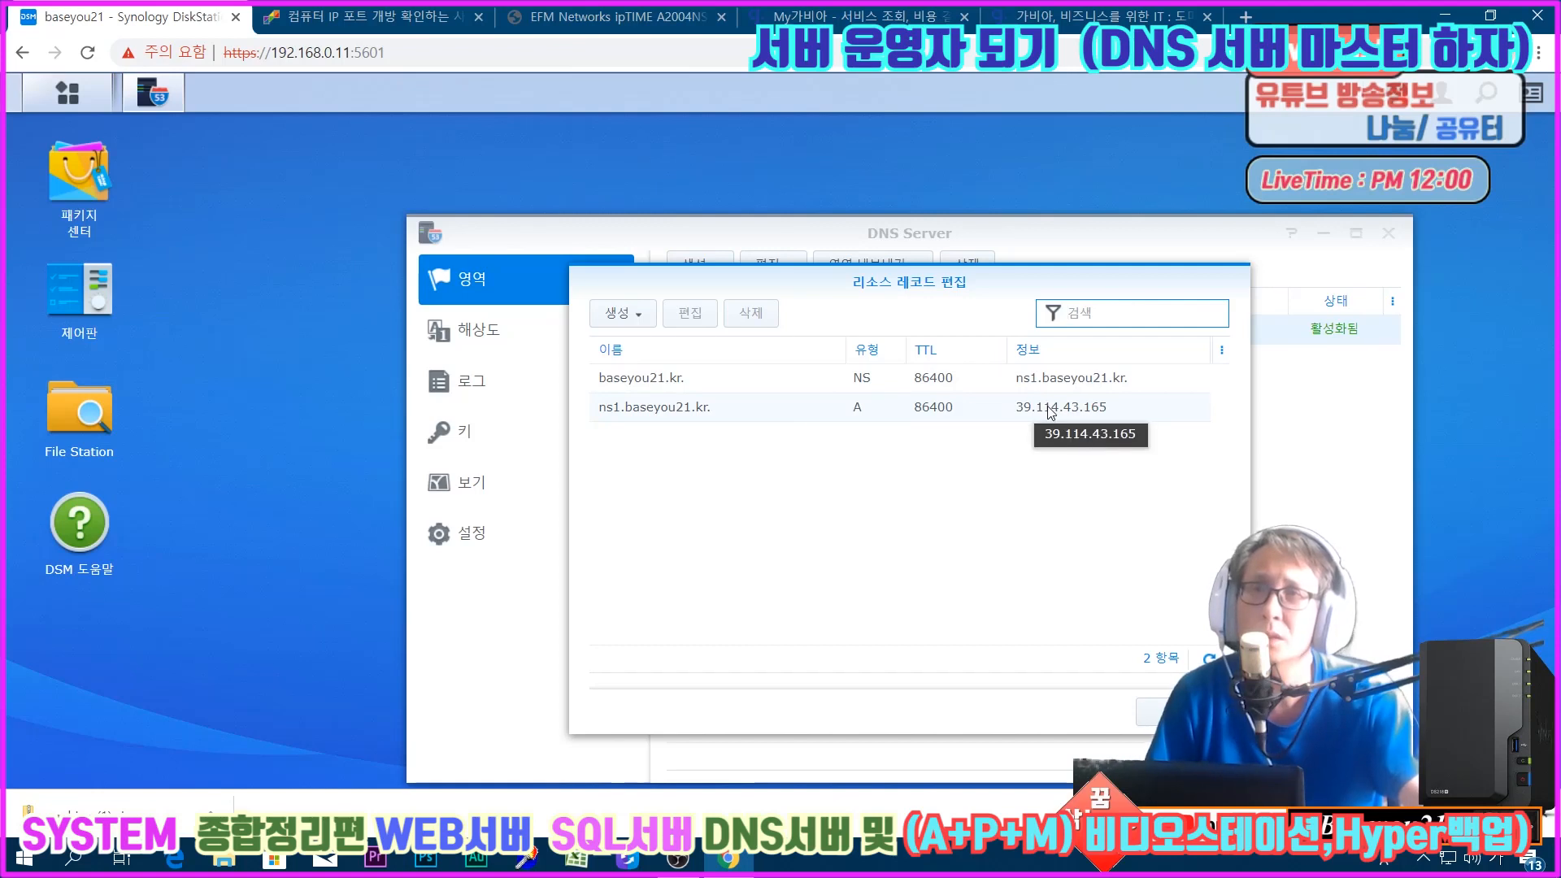
{"action": "key", "text": "Escape"}
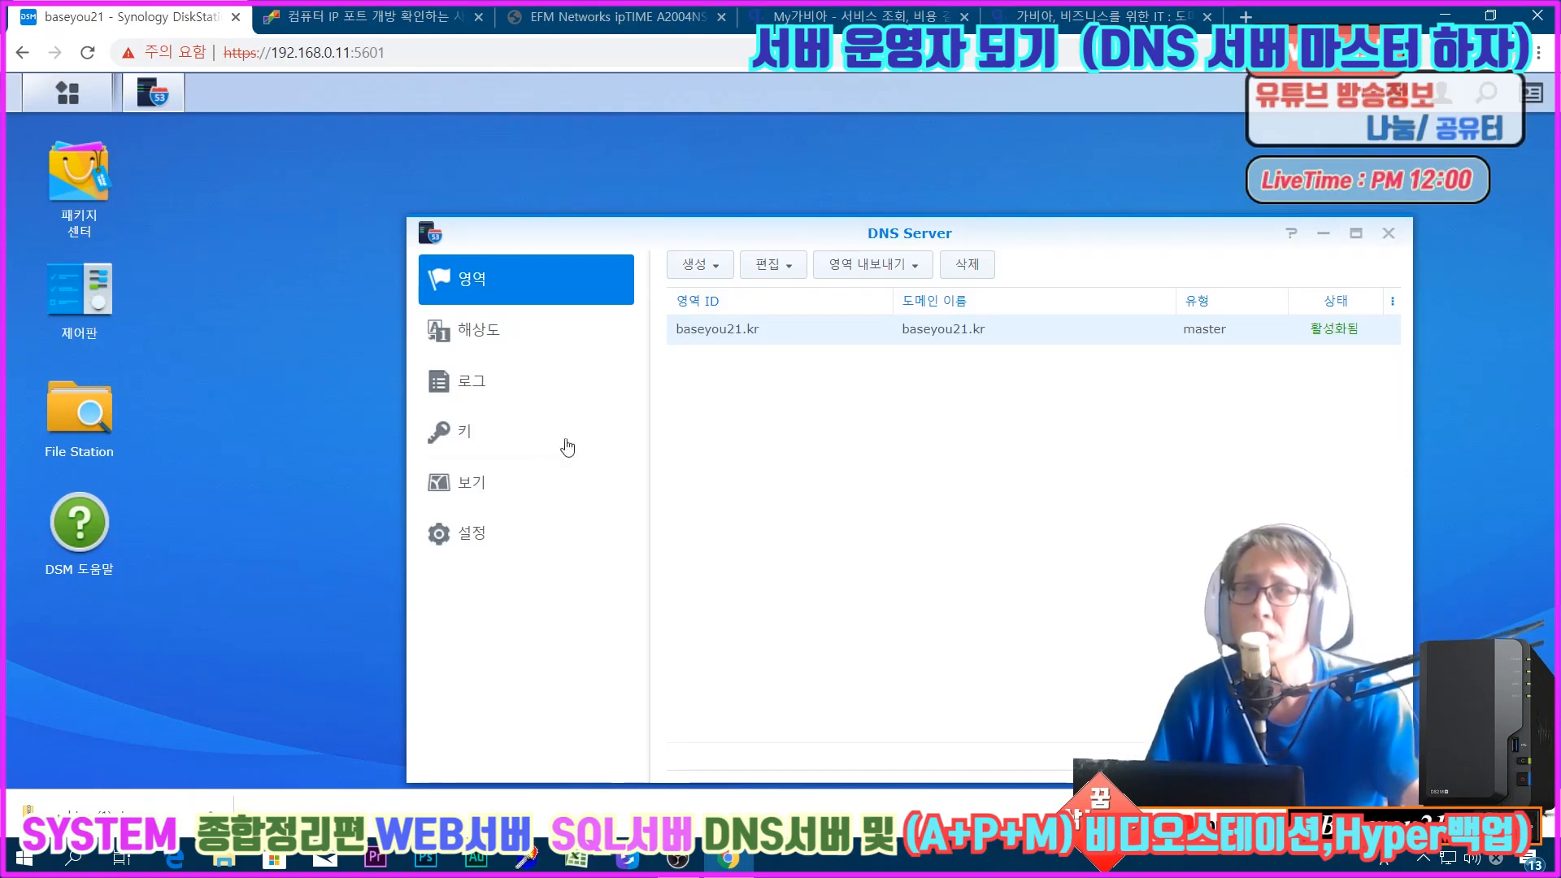
Step: Review the DNS Server log and zone list, then close DNS Server
{"action": "left_click", "coordinate": [514, 400]}
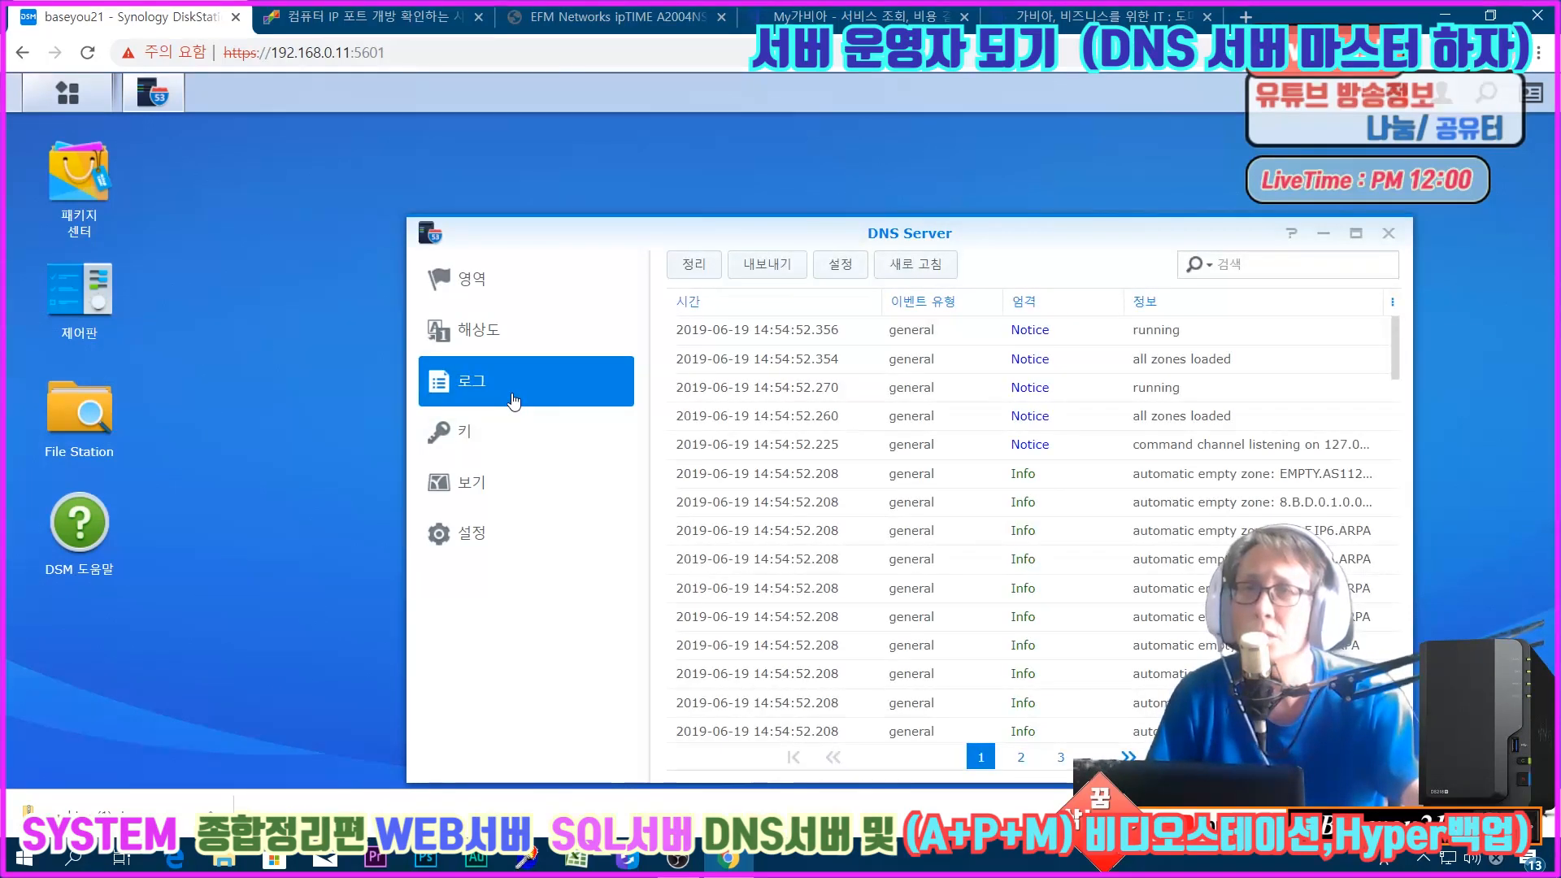
{"action": "left_click", "coordinate": [498, 294]}
{"action": "left_click", "coordinate": [486, 382]}
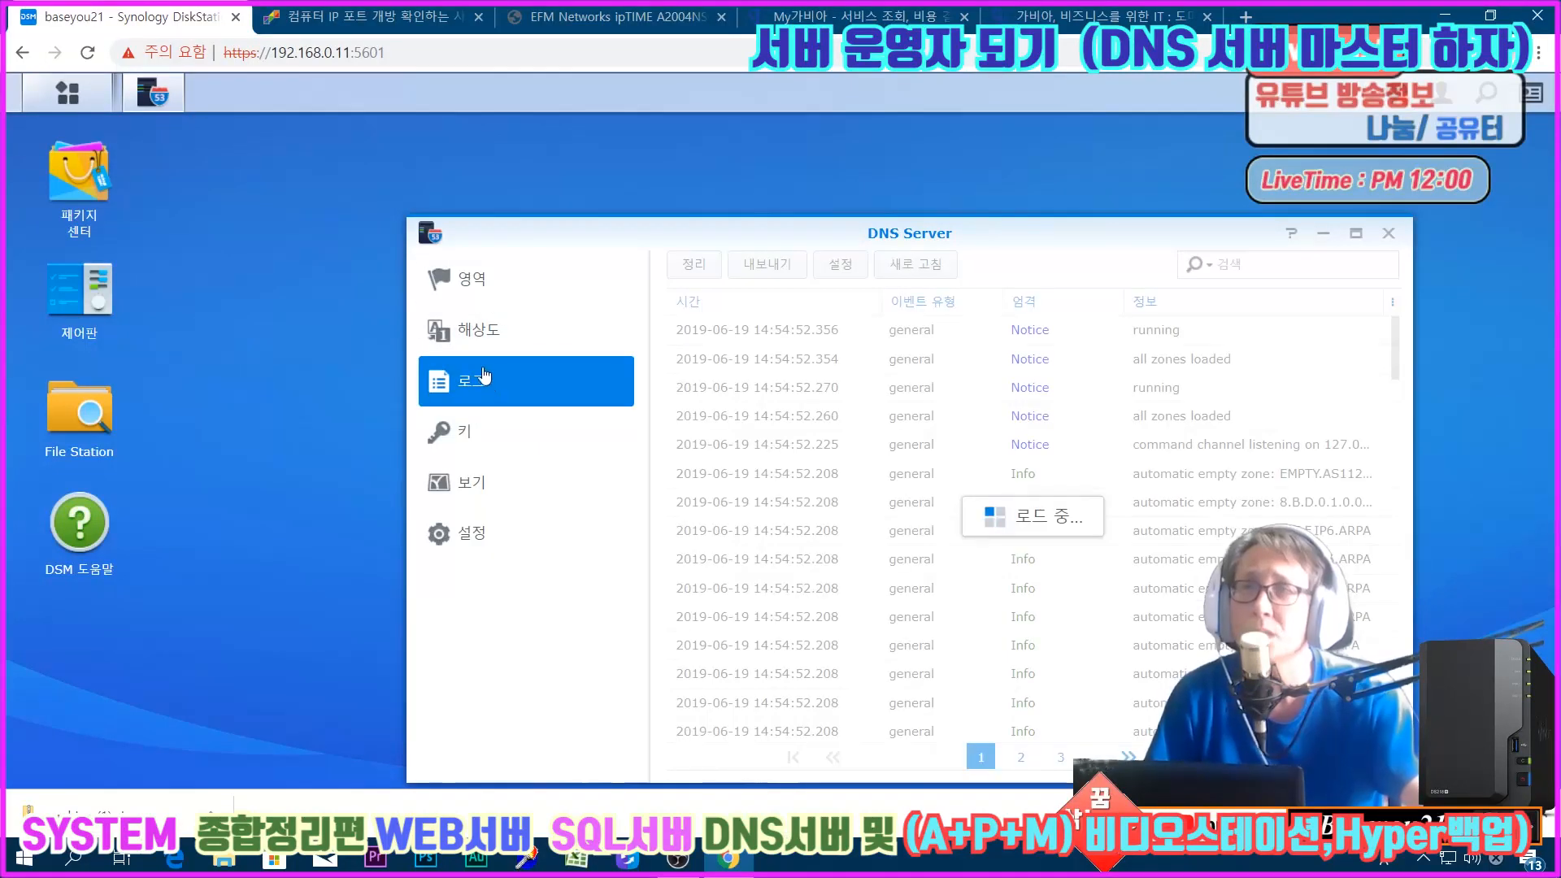
{"action": "left_click", "coordinate": [174, 109]}
{"action": "left_click", "coordinate": [174, 109]}
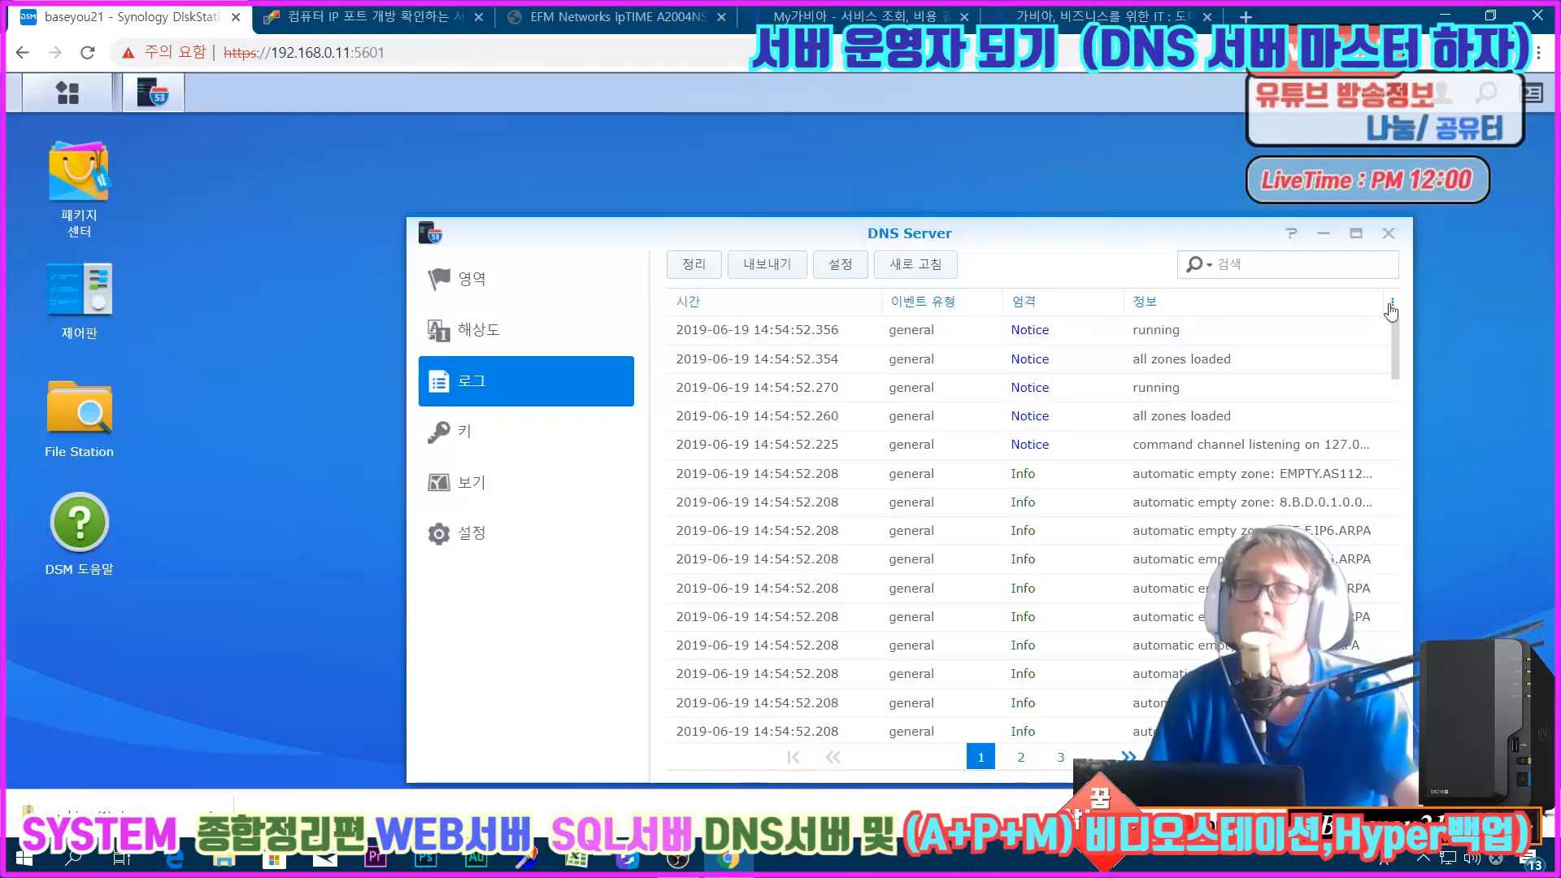
{"action": "left_click", "coordinate": [1389, 233]}
Step: Stop the DNS Server service from Package Center's installed packages
{"action": "left_click", "coordinate": [98, 116]}
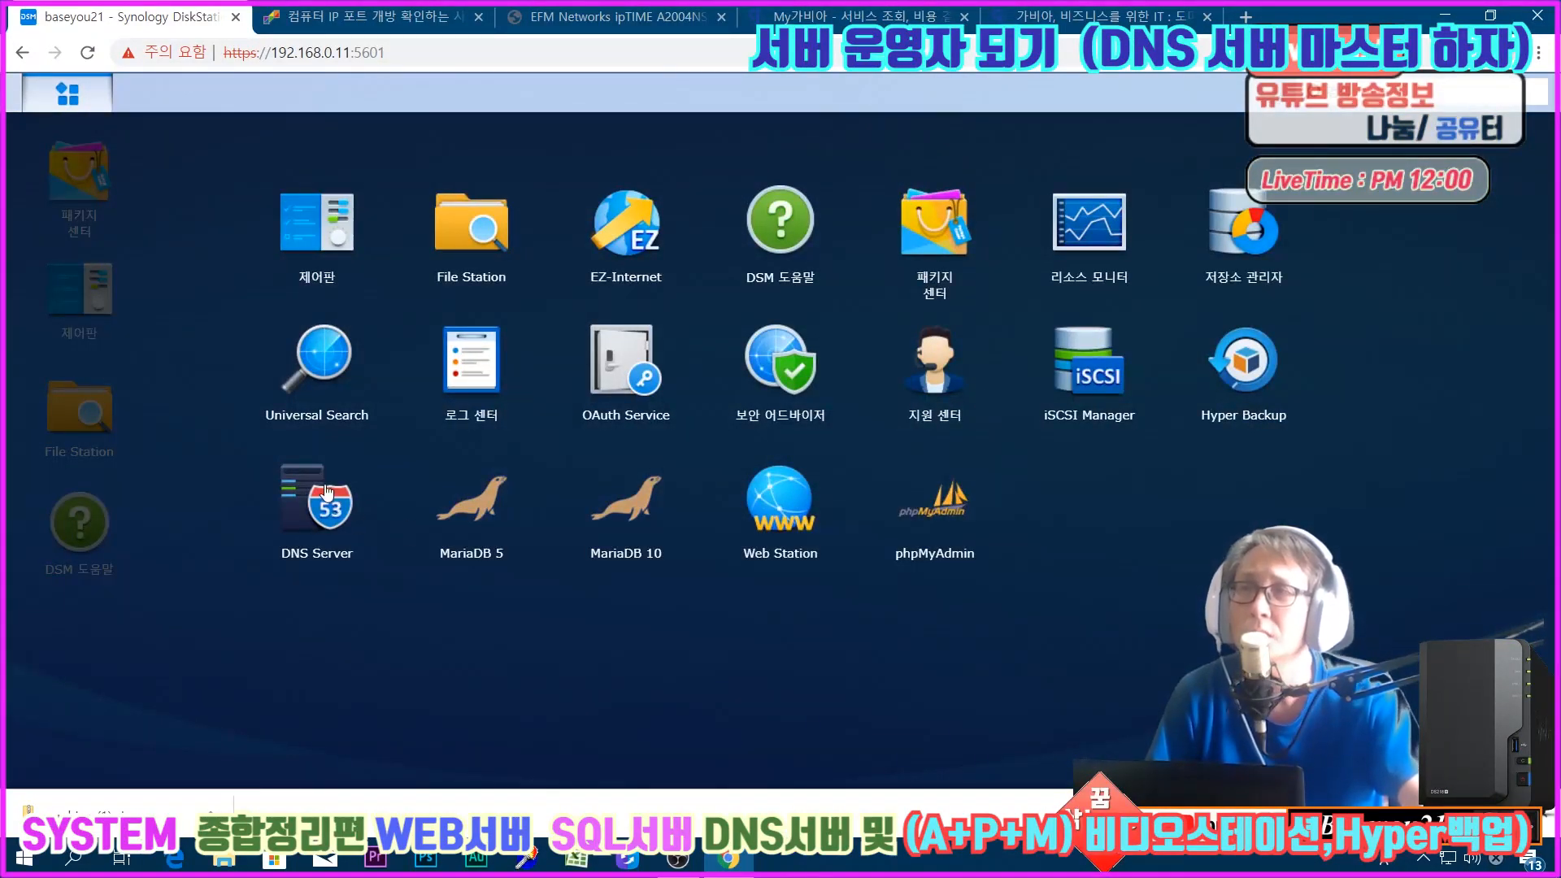
{"action": "left_click", "coordinate": [59, 102]}
{"action": "left_click", "coordinate": [69, 168]}
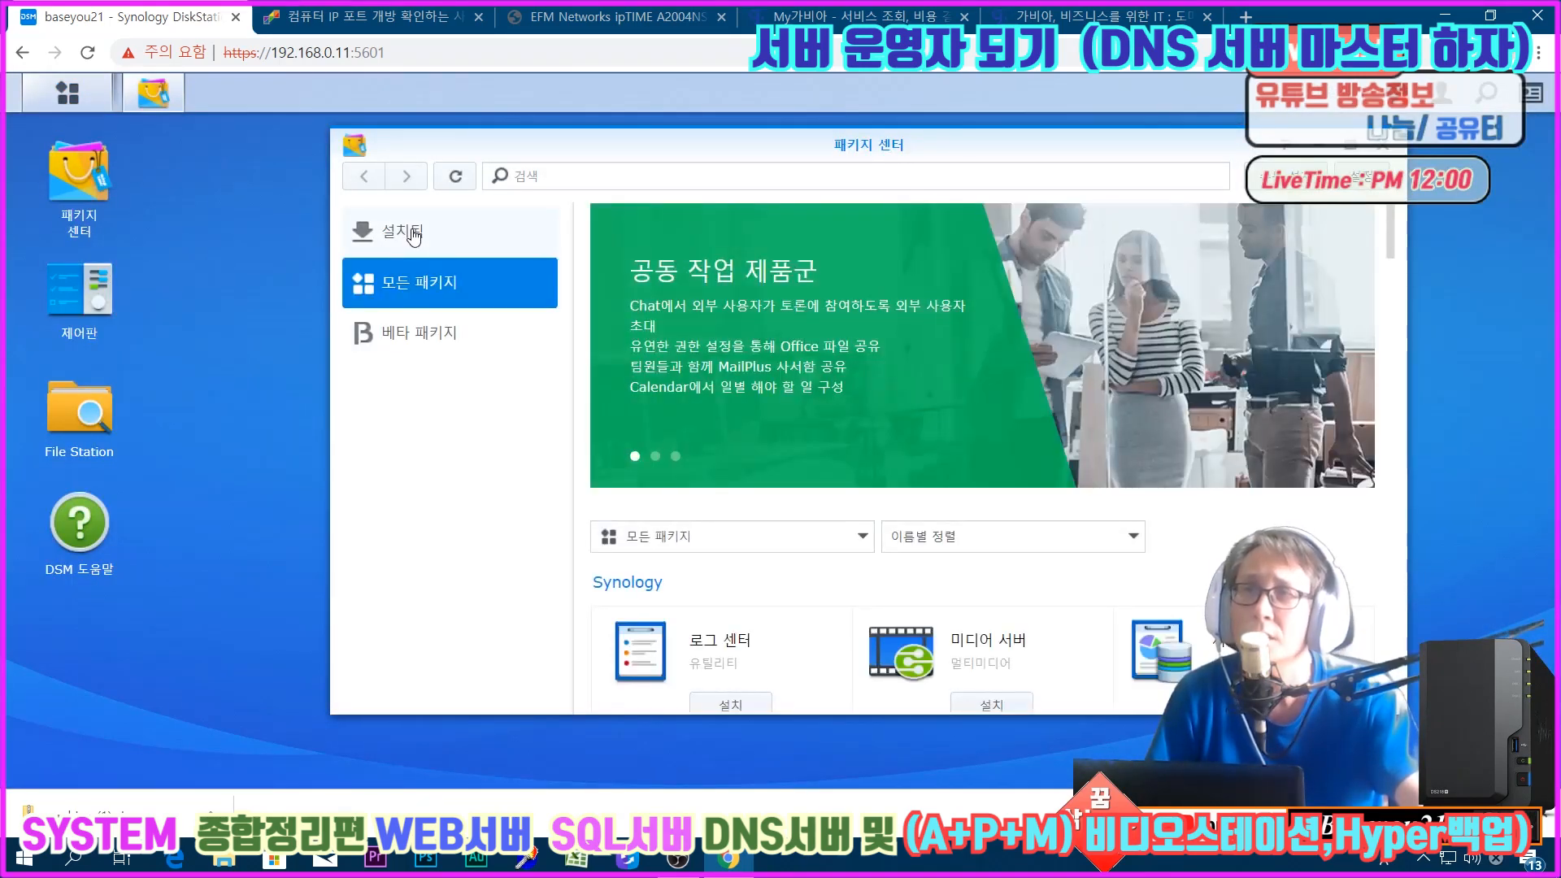
{"action": "left_click", "coordinate": [413, 234]}
{"action": "scroll", "coordinate": [968, 583], "scroll_direction": "down", "scroll_amount": 3}
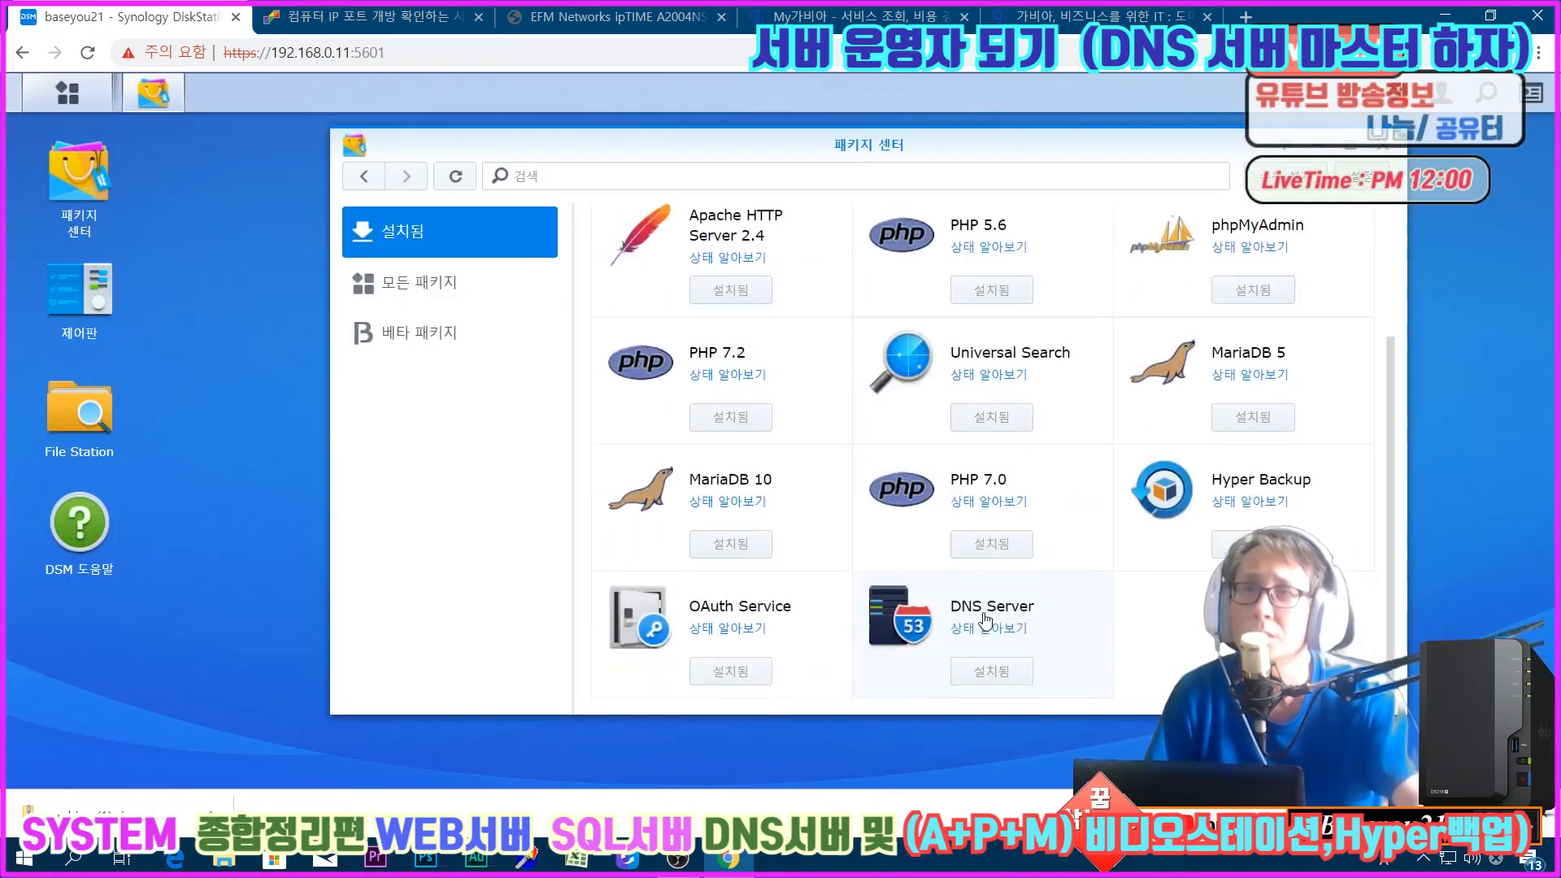
{"action": "left_click", "coordinate": [1042, 636]}
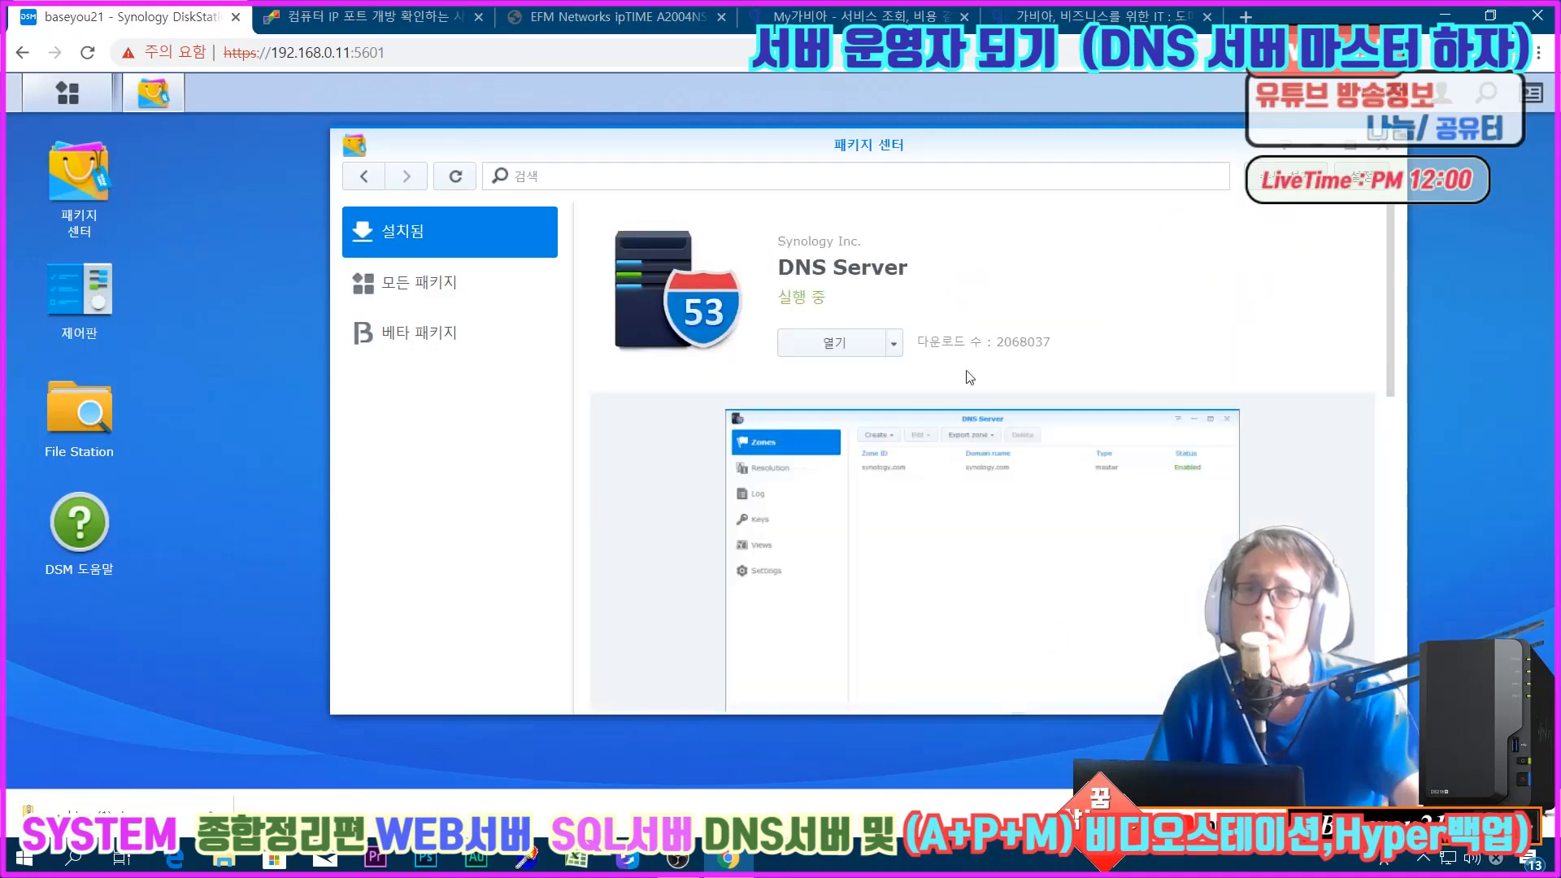
{"action": "left_click", "coordinate": [894, 343]}
{"action": "left_click", "coordinate": [873, 373]}
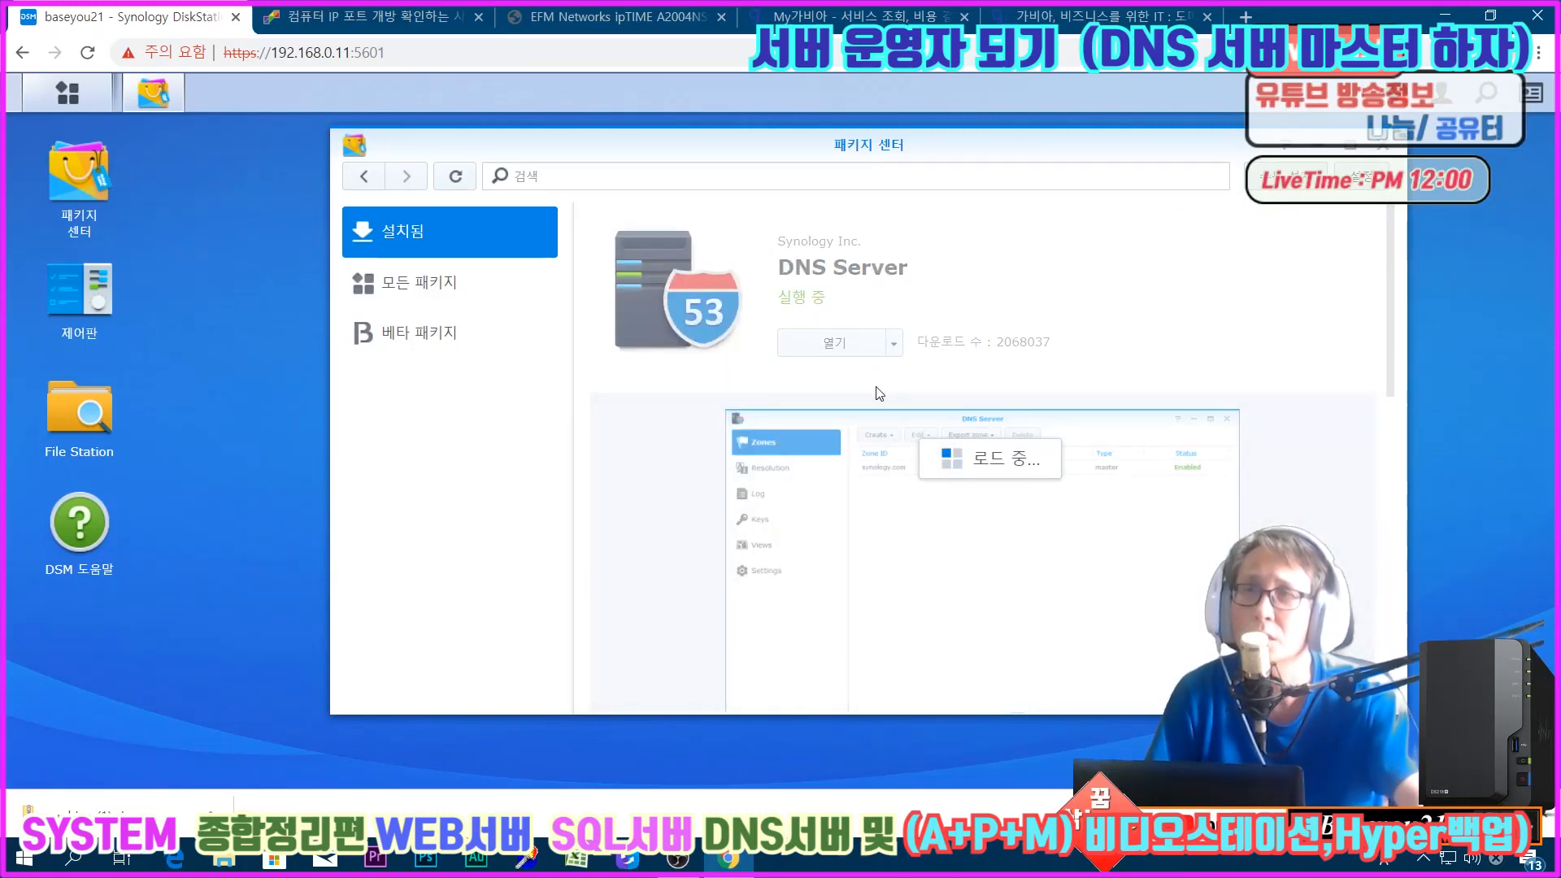
{"action": "left_click", "coordinate": [878, 459]}
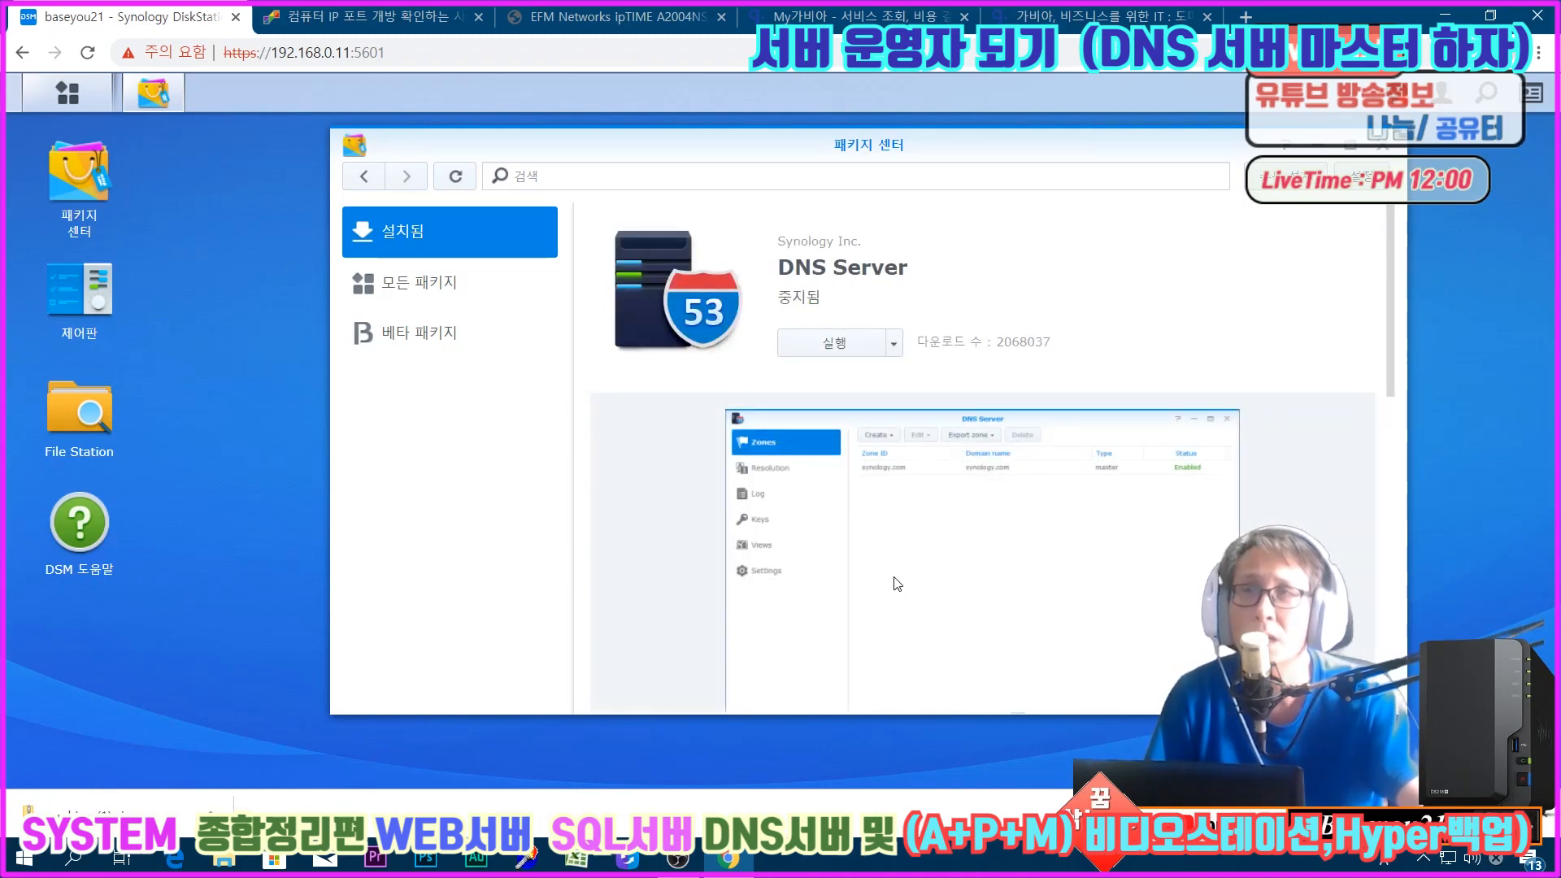
Step: Start DNS Server again and check its log for fresh running and all-zones-loaded entries
{"action": "left_click", "coordinate": [860, 347]}
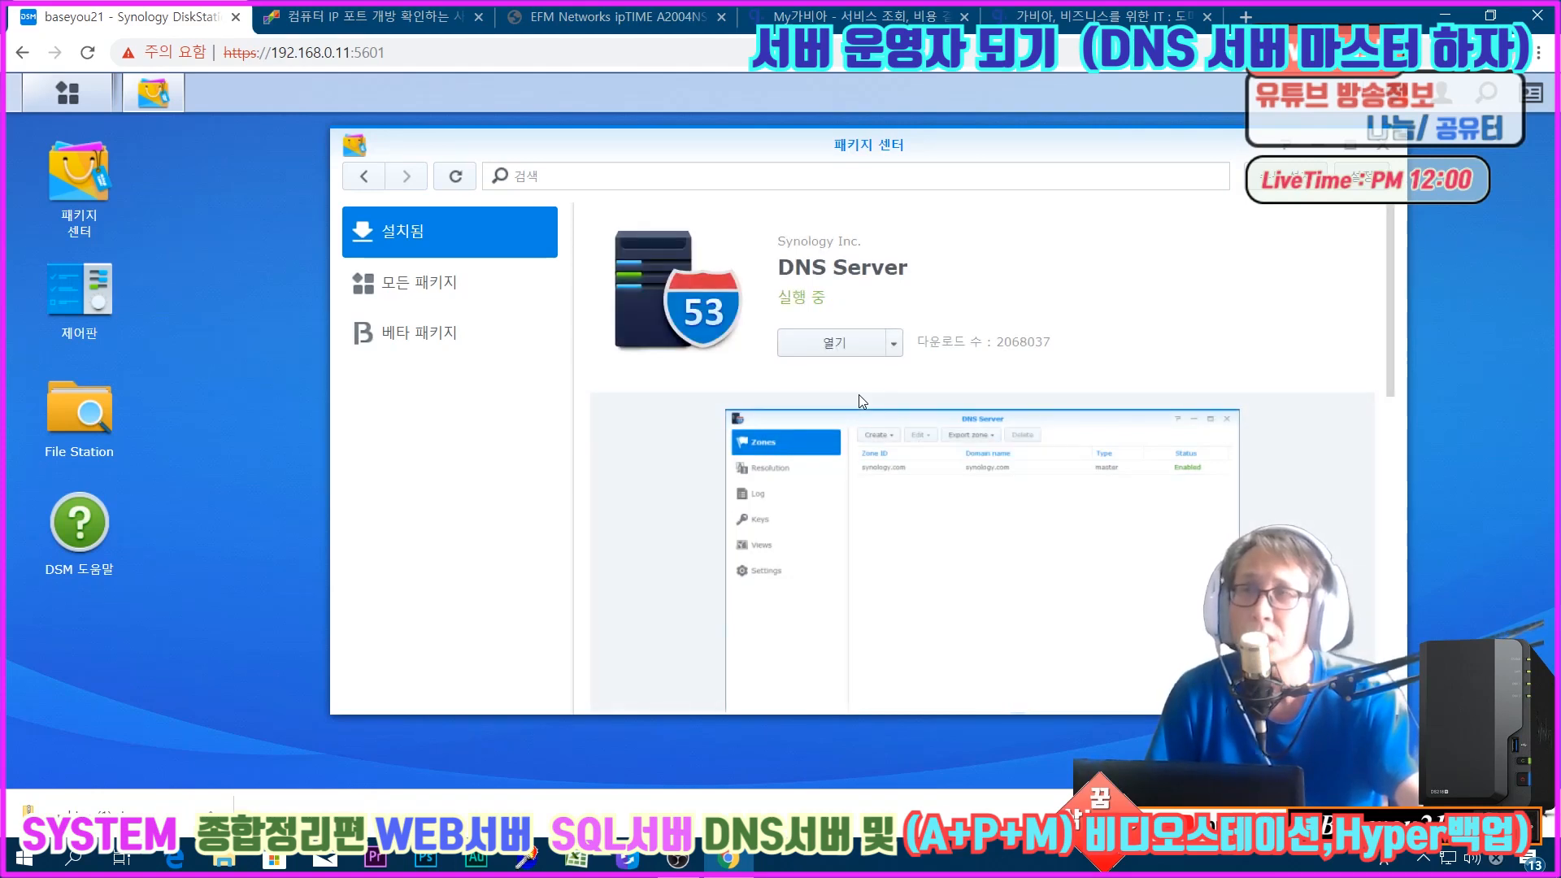
{"action": "left_click", "coordinate": [1381, 150]}
{"action": "left_click", "coordinate": [68, 92]}
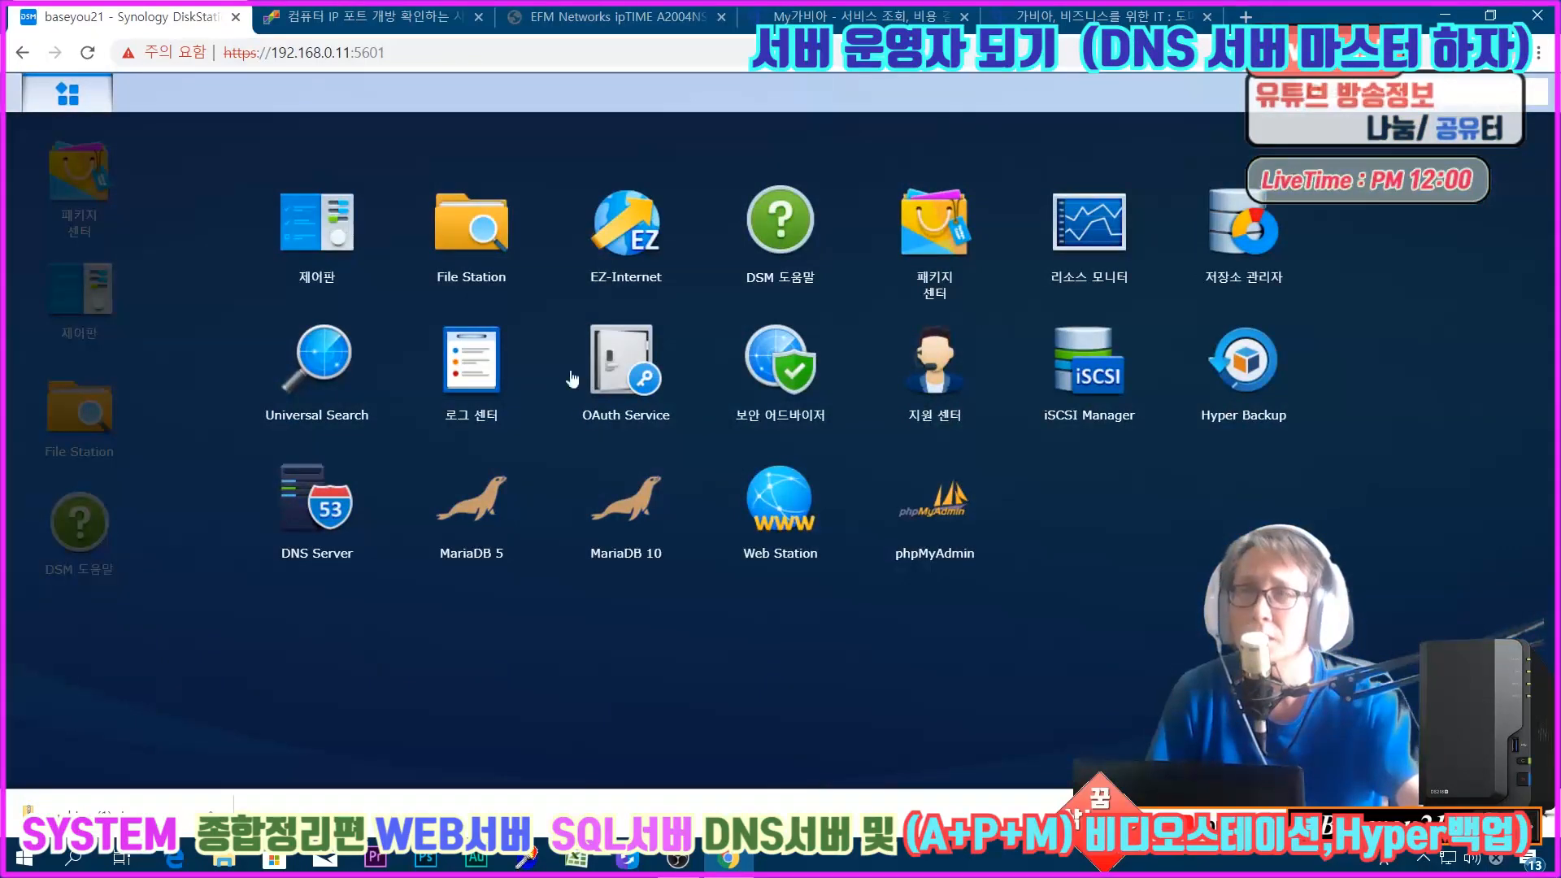
{"action": "left_click", "coordinate": [302, 510]}
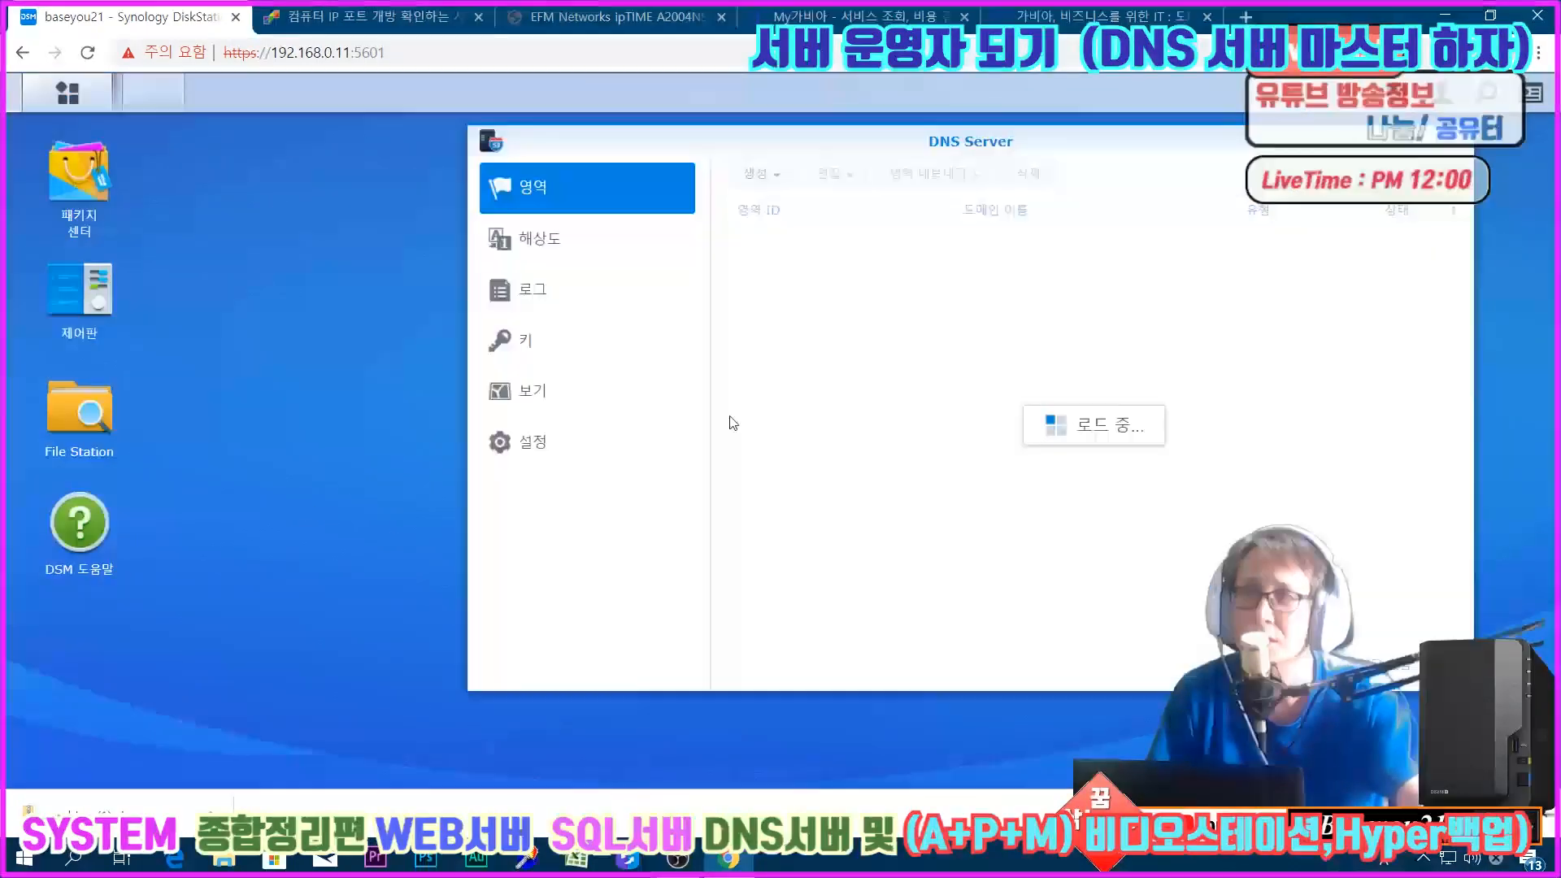
{"action": "left_click", "coordinate": [573, 307]}
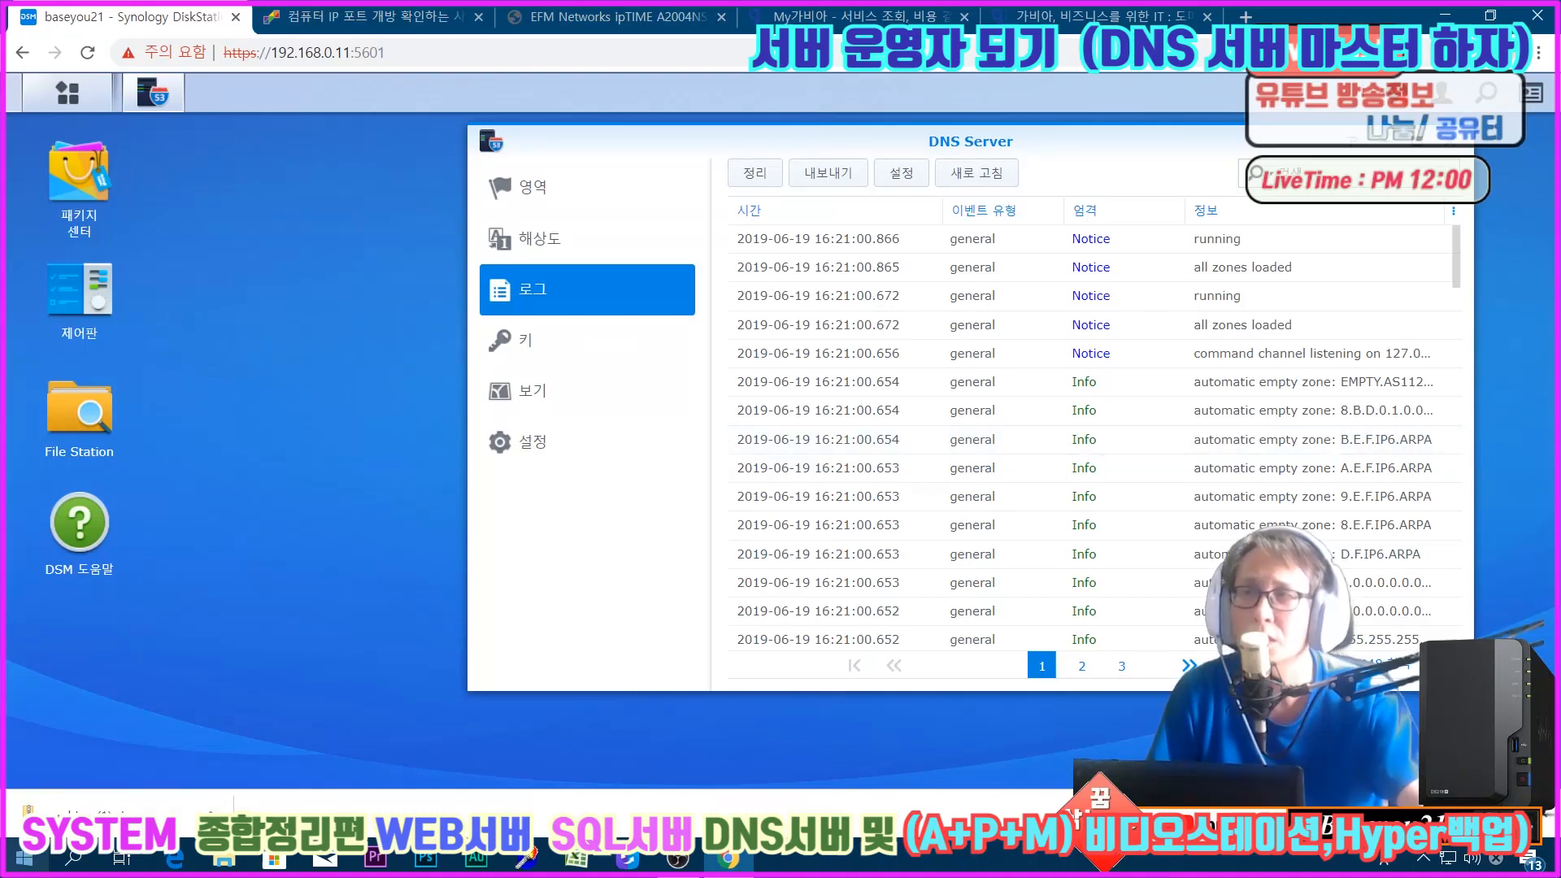
{"action": "left_click", "coordinate": [73, 857]}
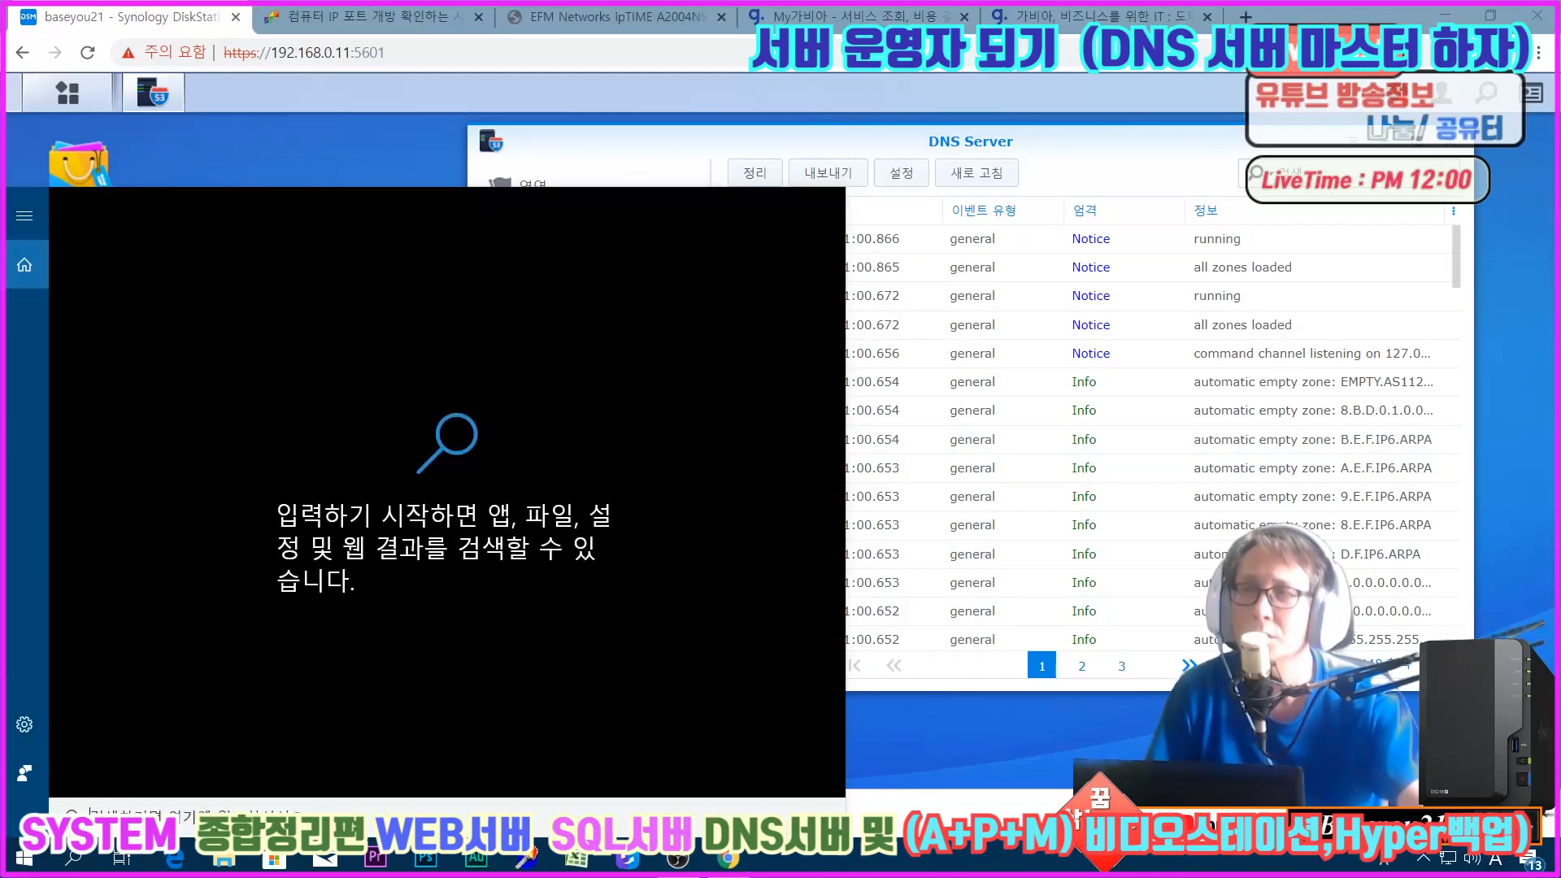
Step: Run nslookup baseyou21.kr in Command Prompt, getting the address 39.114.43.165
{"action": "type", "text": "cmd"}
{"action": "key", "text": "Return"}
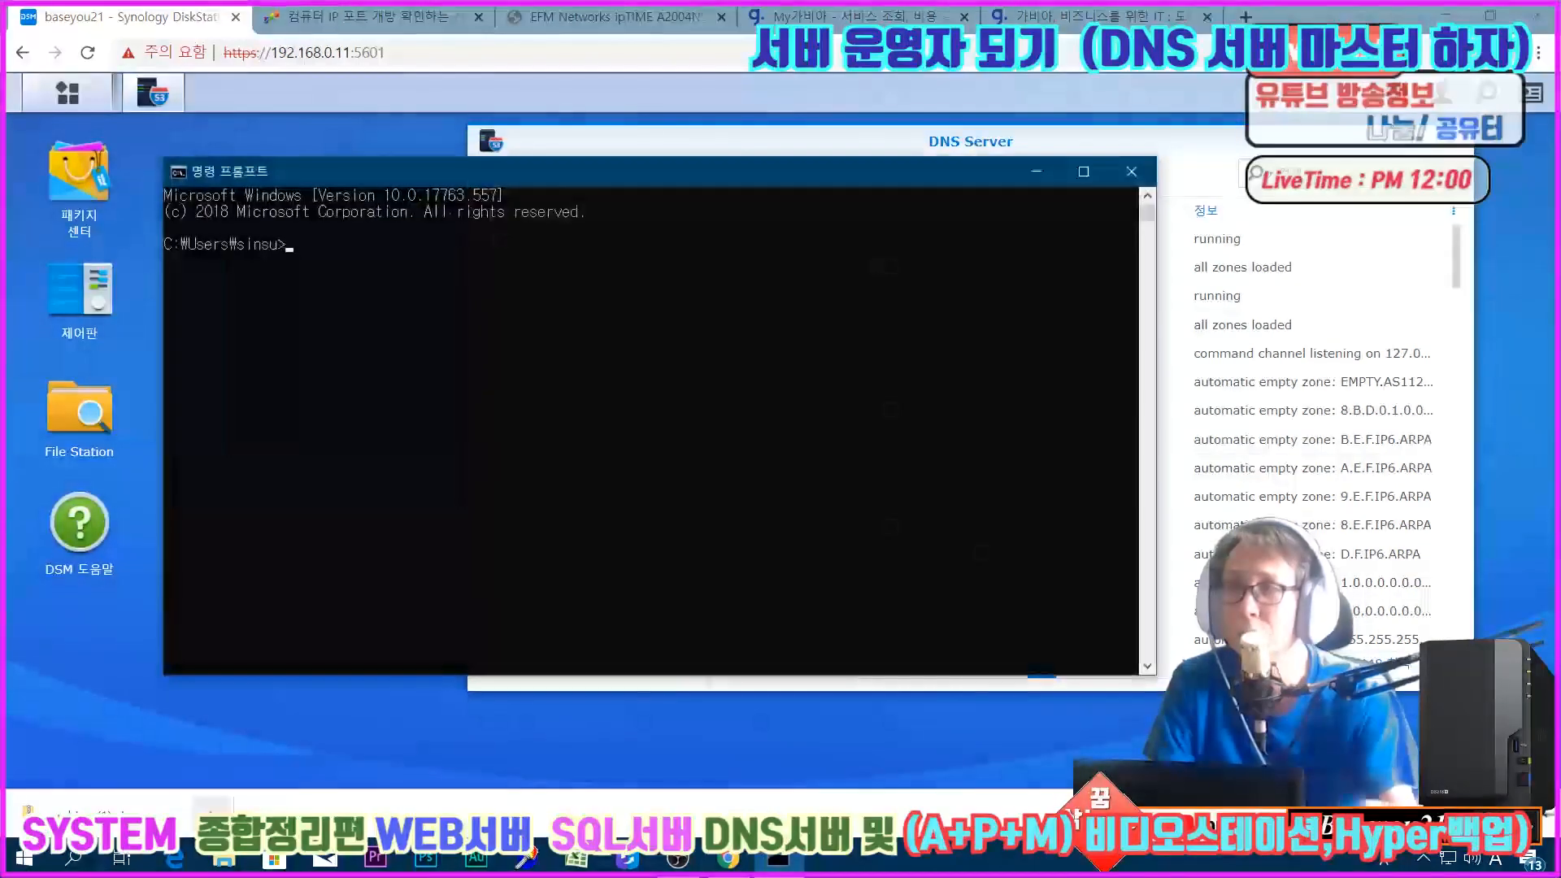
{"action": "left_click", "coordinate": [484, 367]}
{"action": "type", "text": "n"}
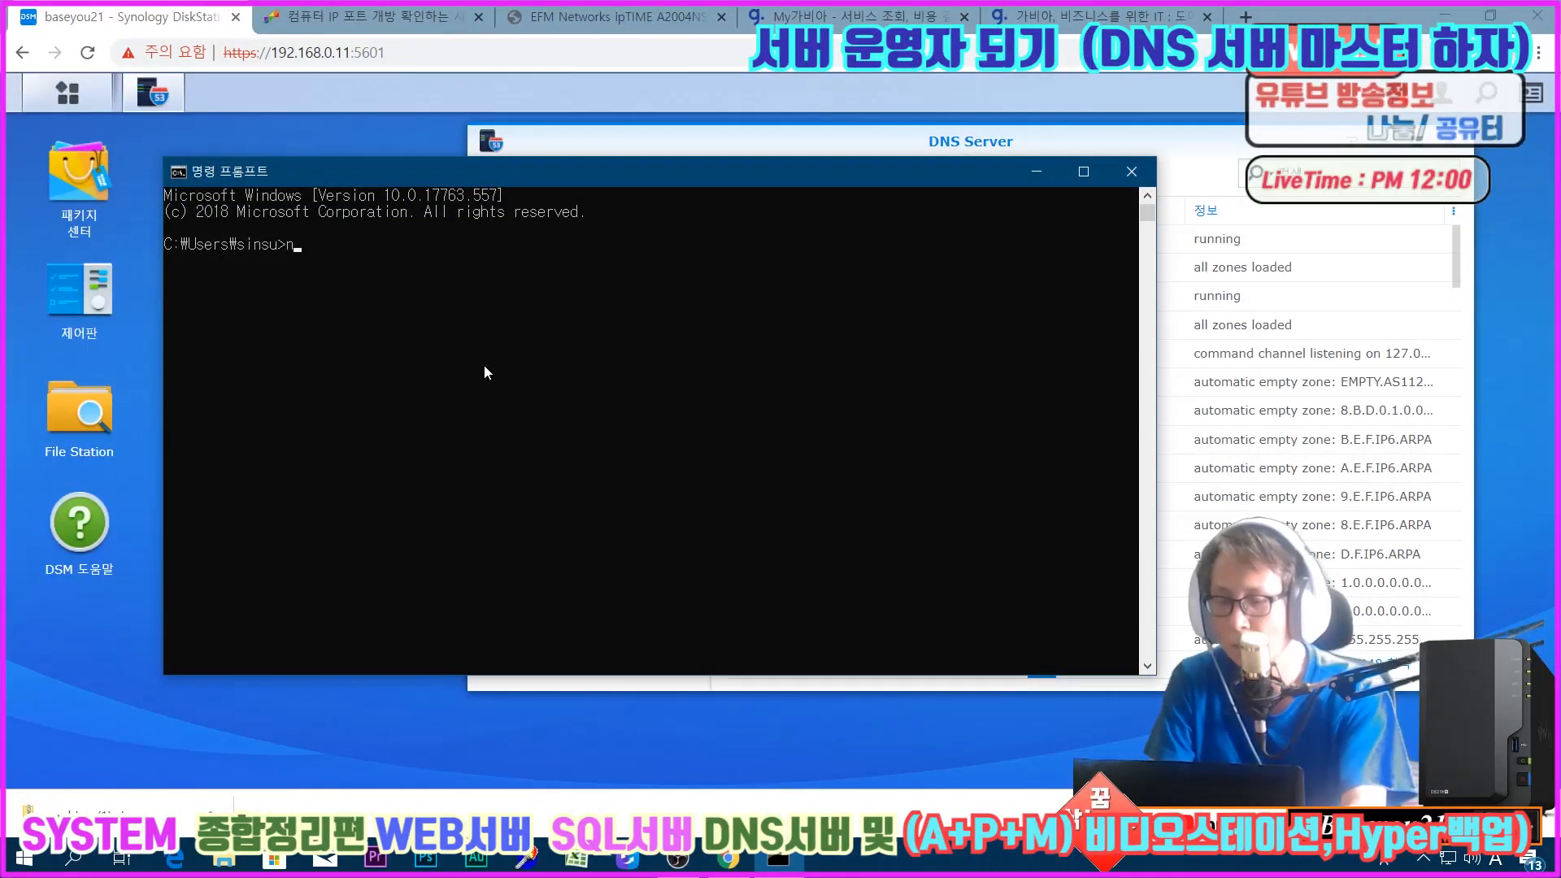
{"action": "type", "text": "slokkup"}
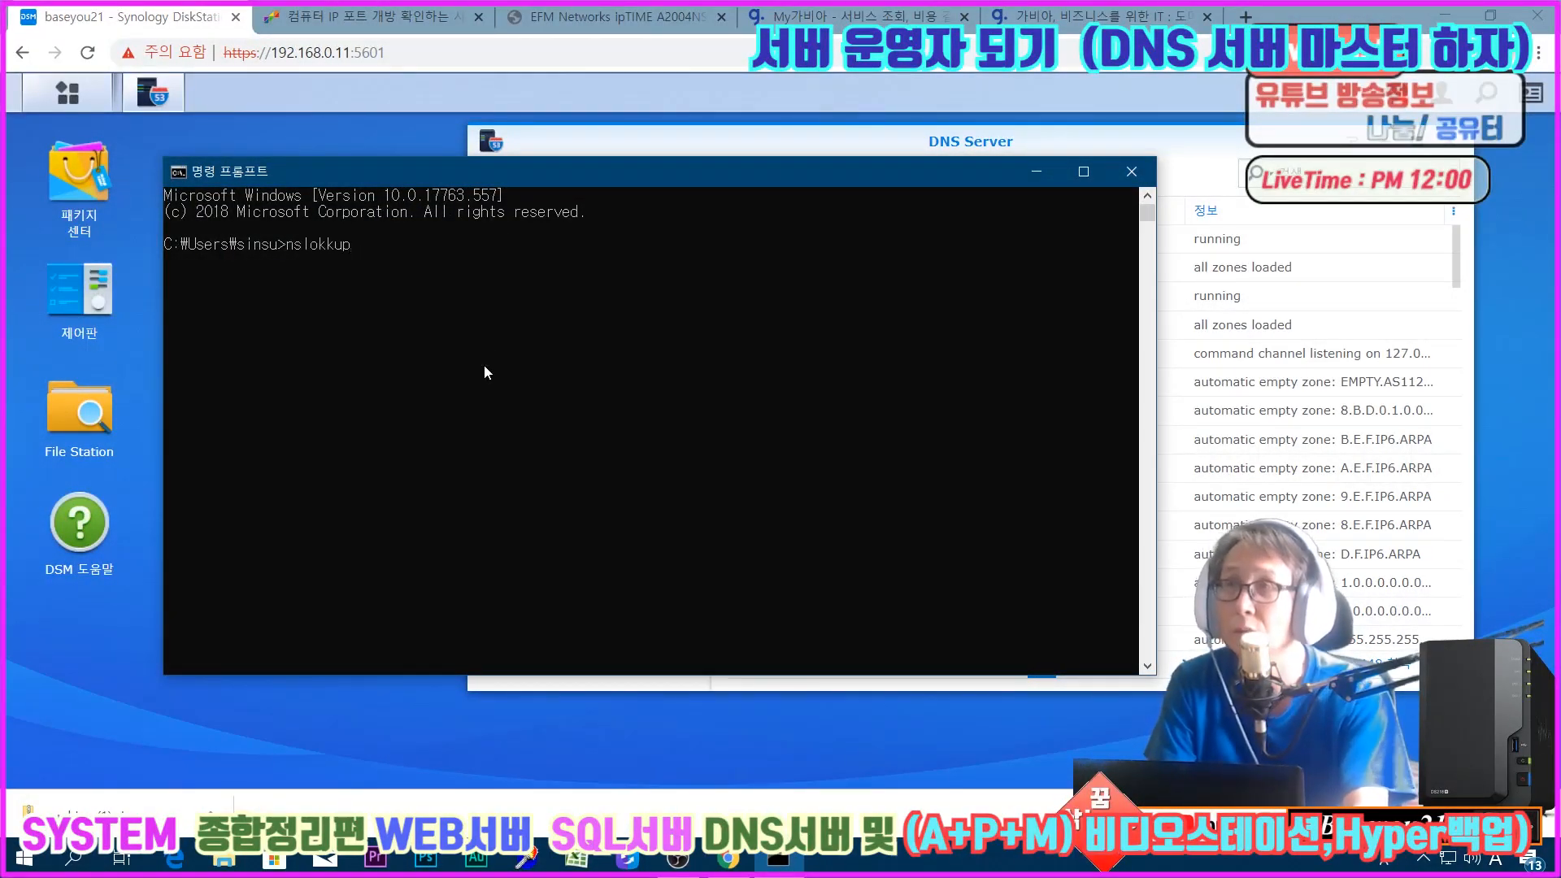
{"action": "key", "text": "BackSpace"}
{"action": "key", "text": "BackSpace"}
{"action": "key", "text": "BackSpace"}
{"action": "key", "text": "BackSpace"}
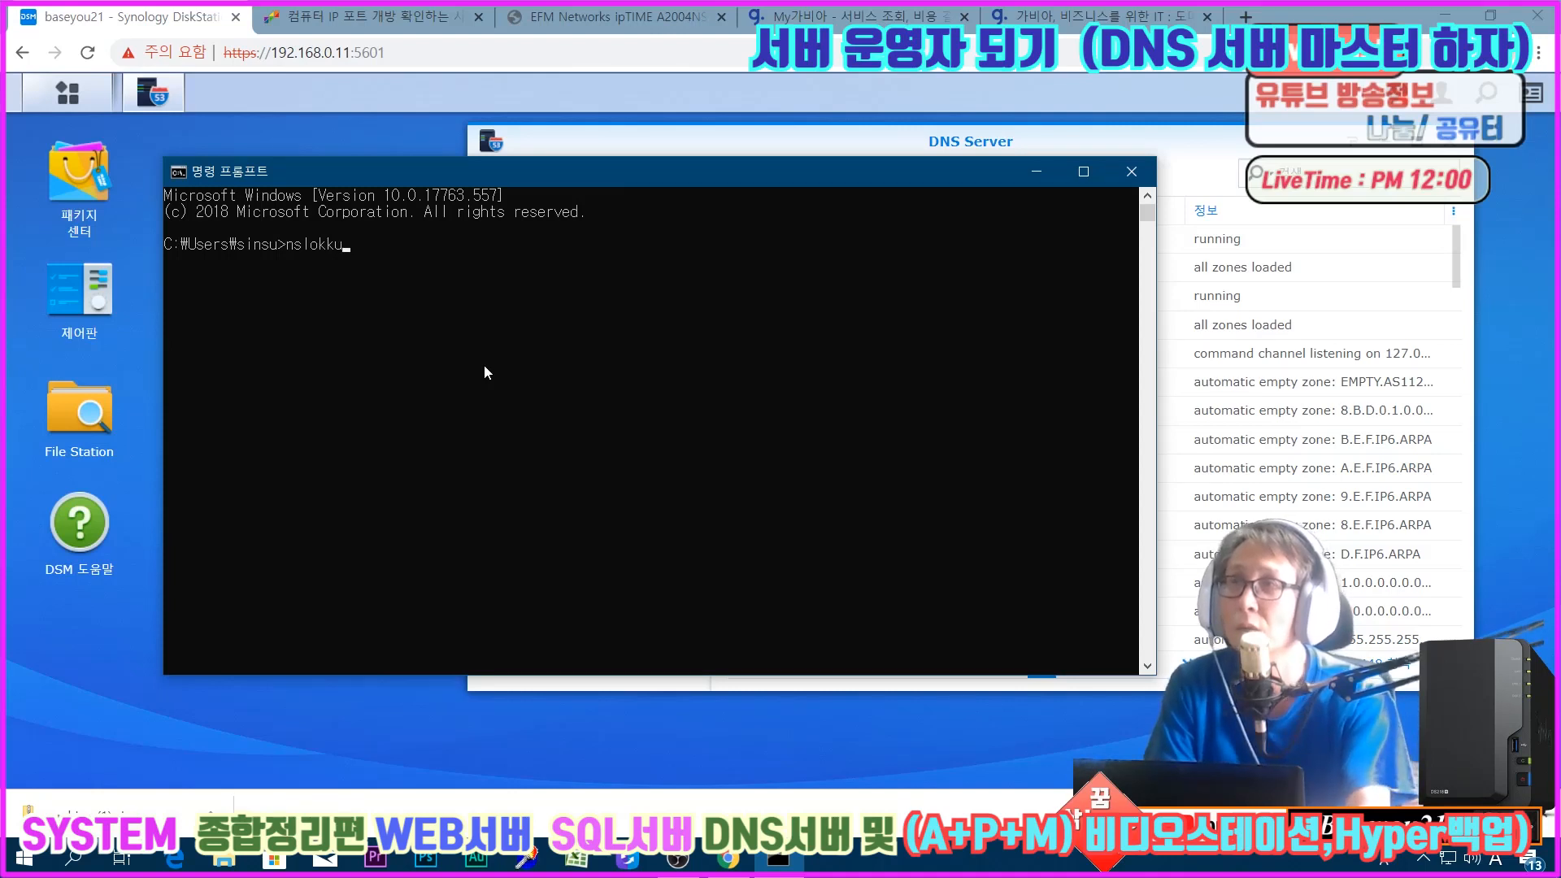
{"action": "type", "text": "oku"}
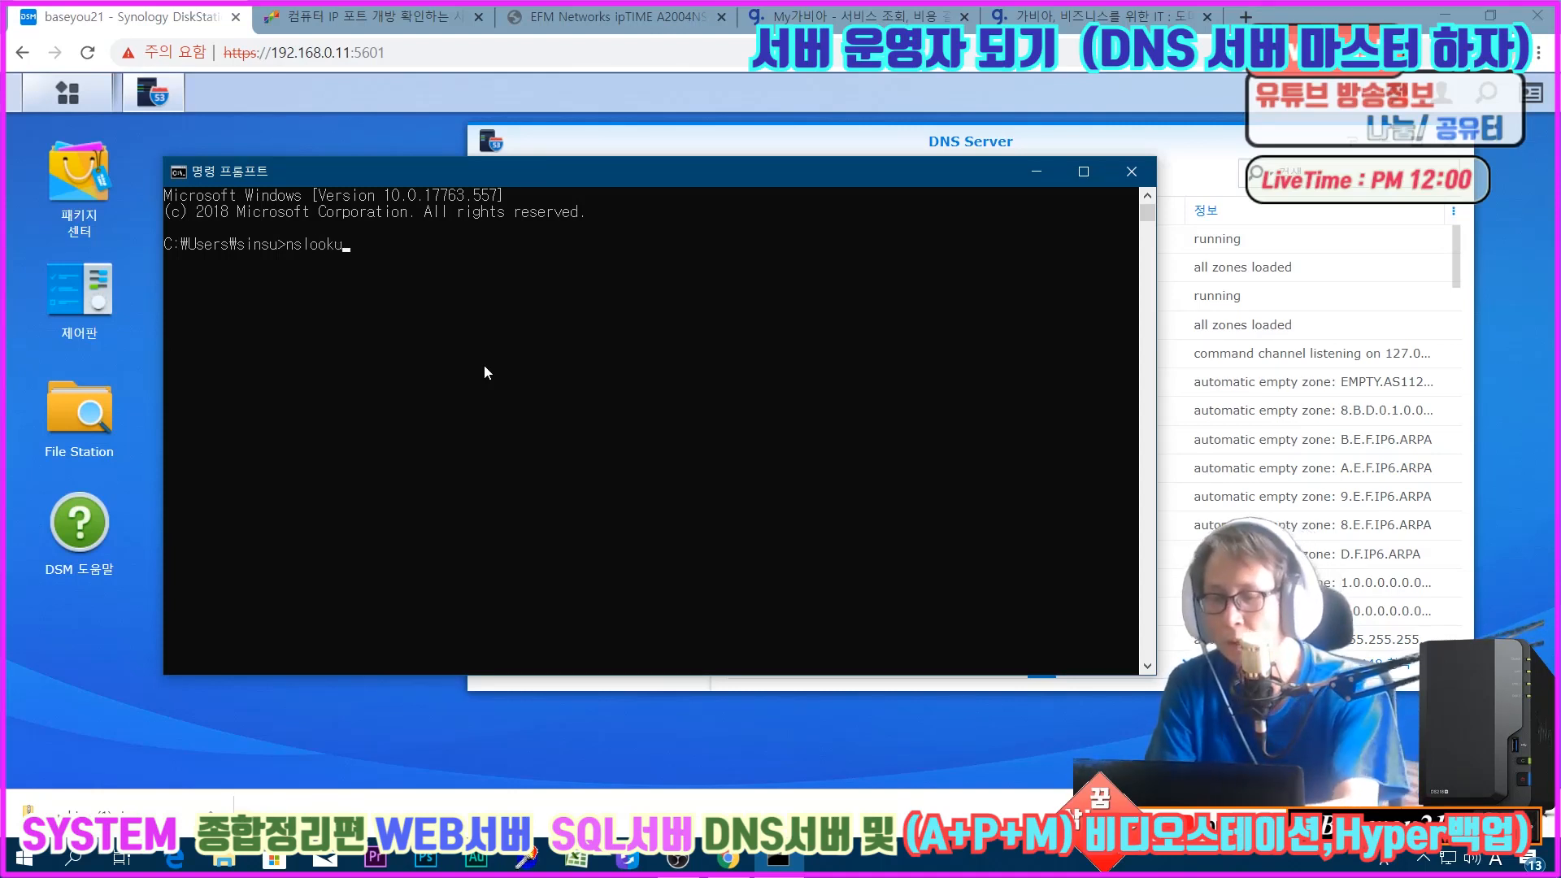
{"action": "type", "text": "p baseyou21.kr"}
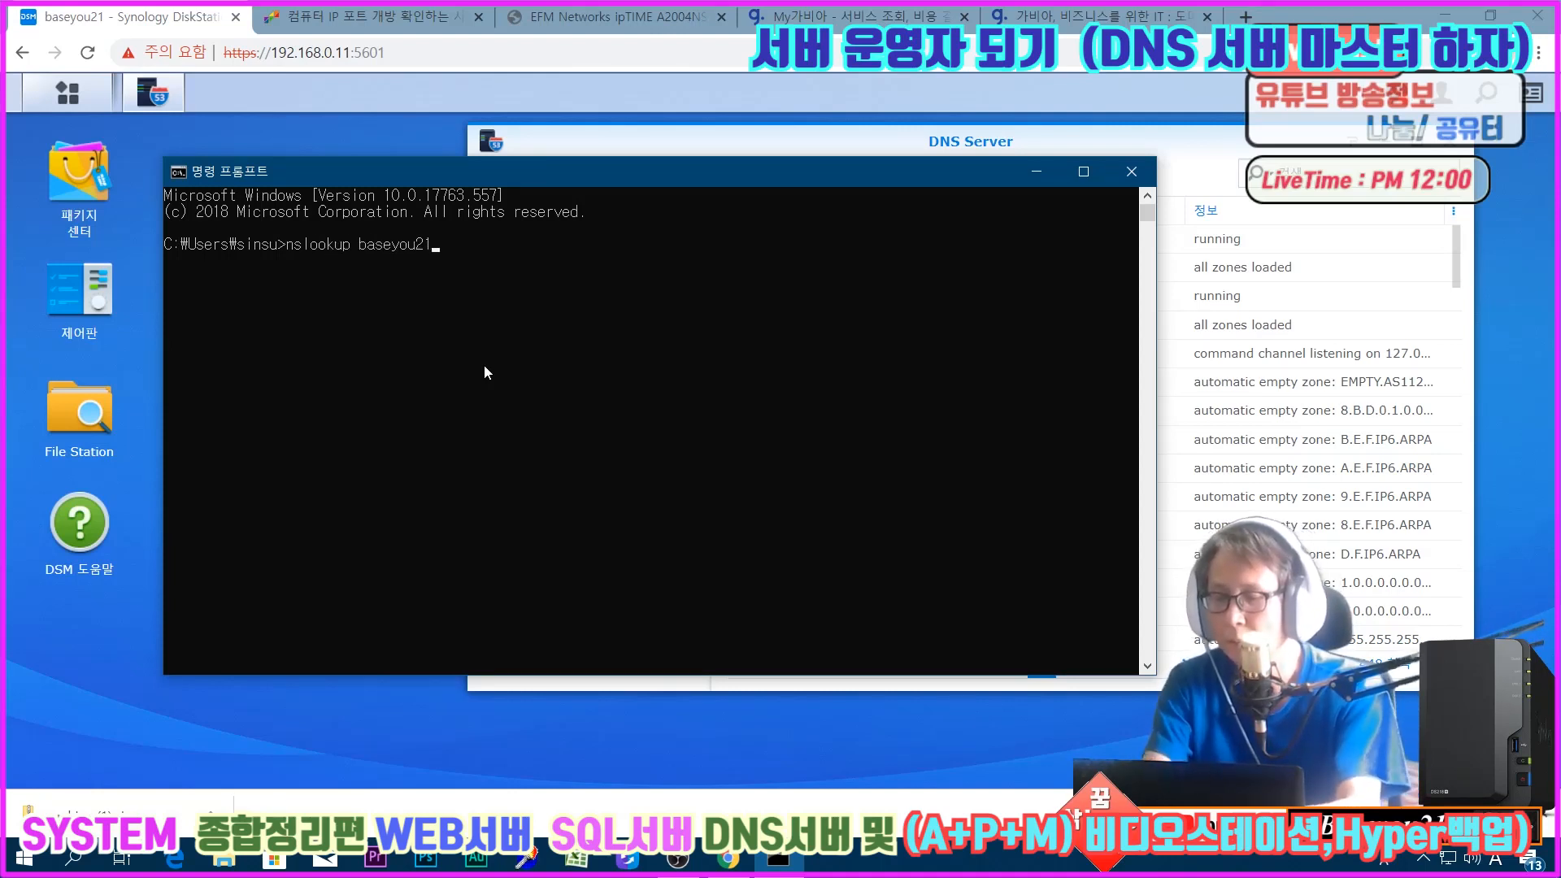
{"action": "key", "text": "Return"}
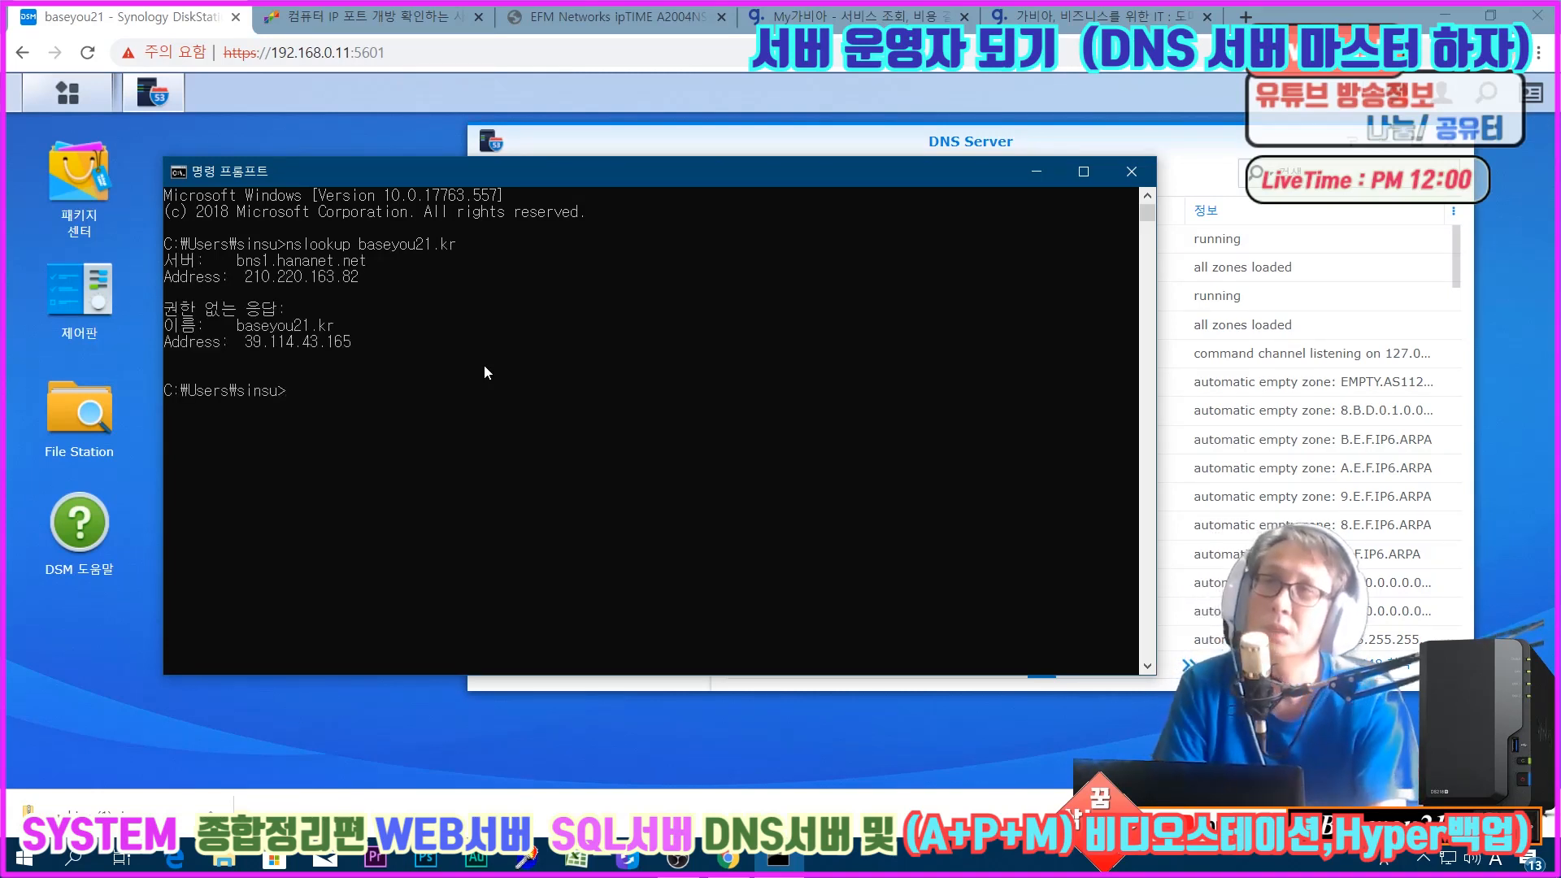
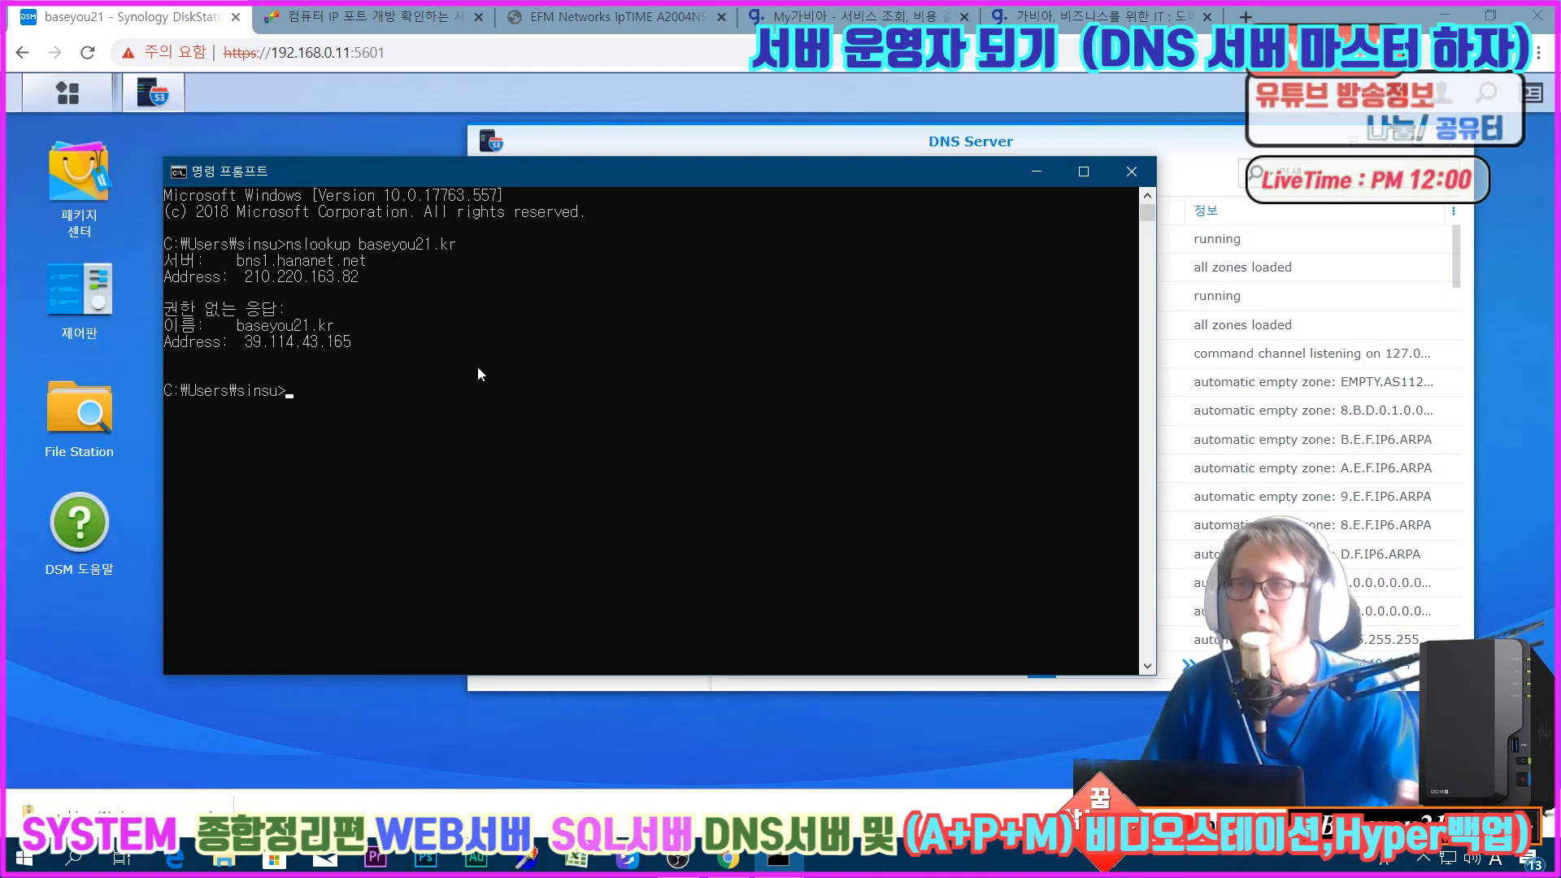
Step: Ping baseyou21.kr twice in Command Prompt; both attempts report the host cannot be found
{"action": "type", "text": "ping basey"}
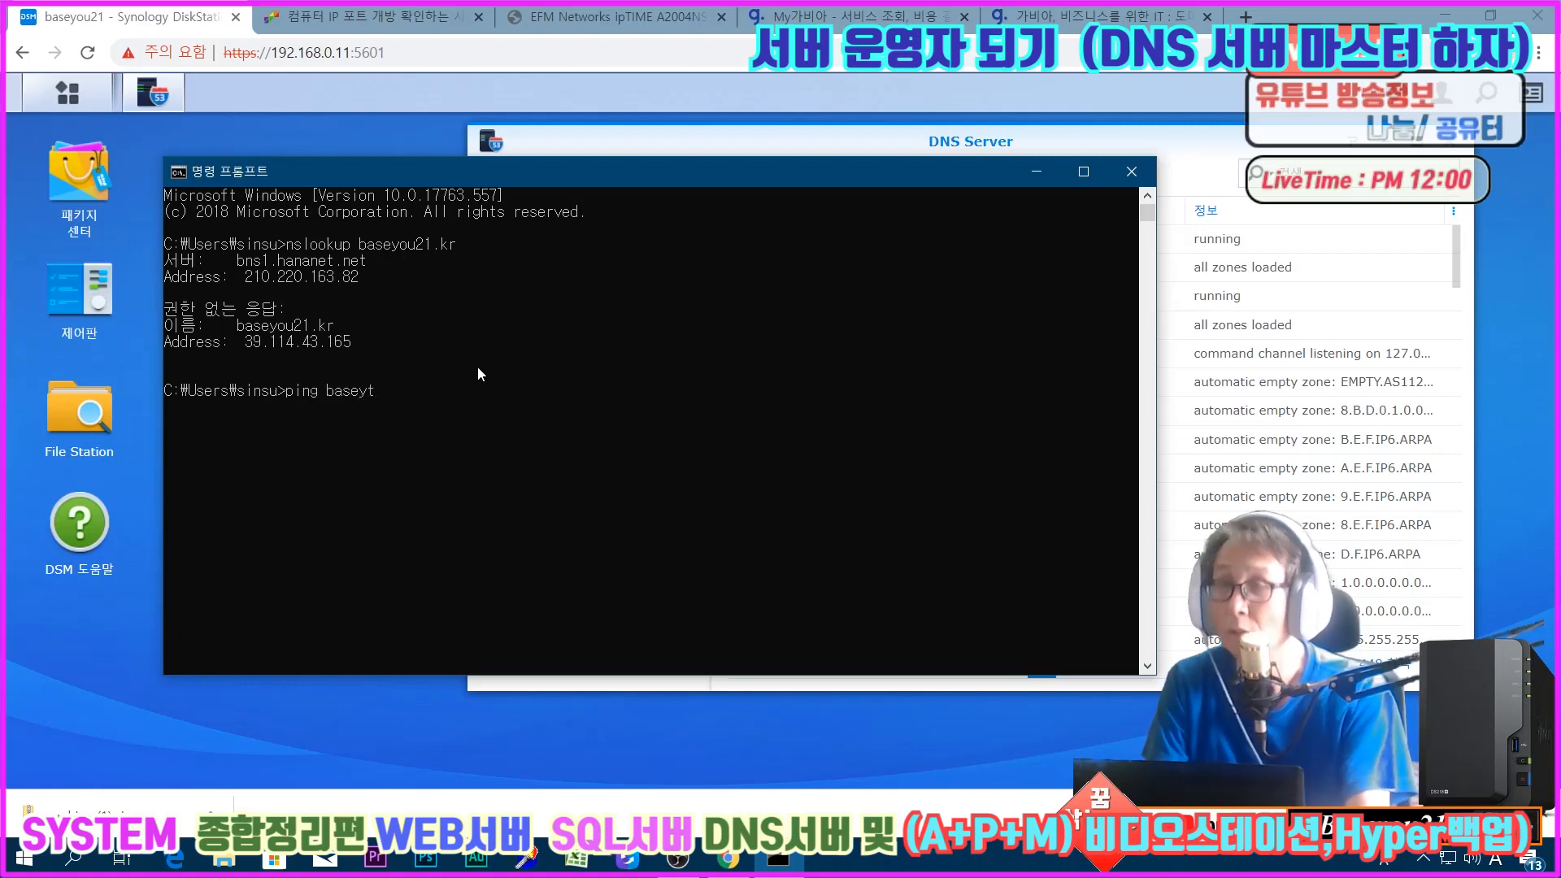
{"action": "key", "text": "BackSpace"}
{"action": "type", "text": "you21.kr"}
{"action": "key", "text": "Return"}
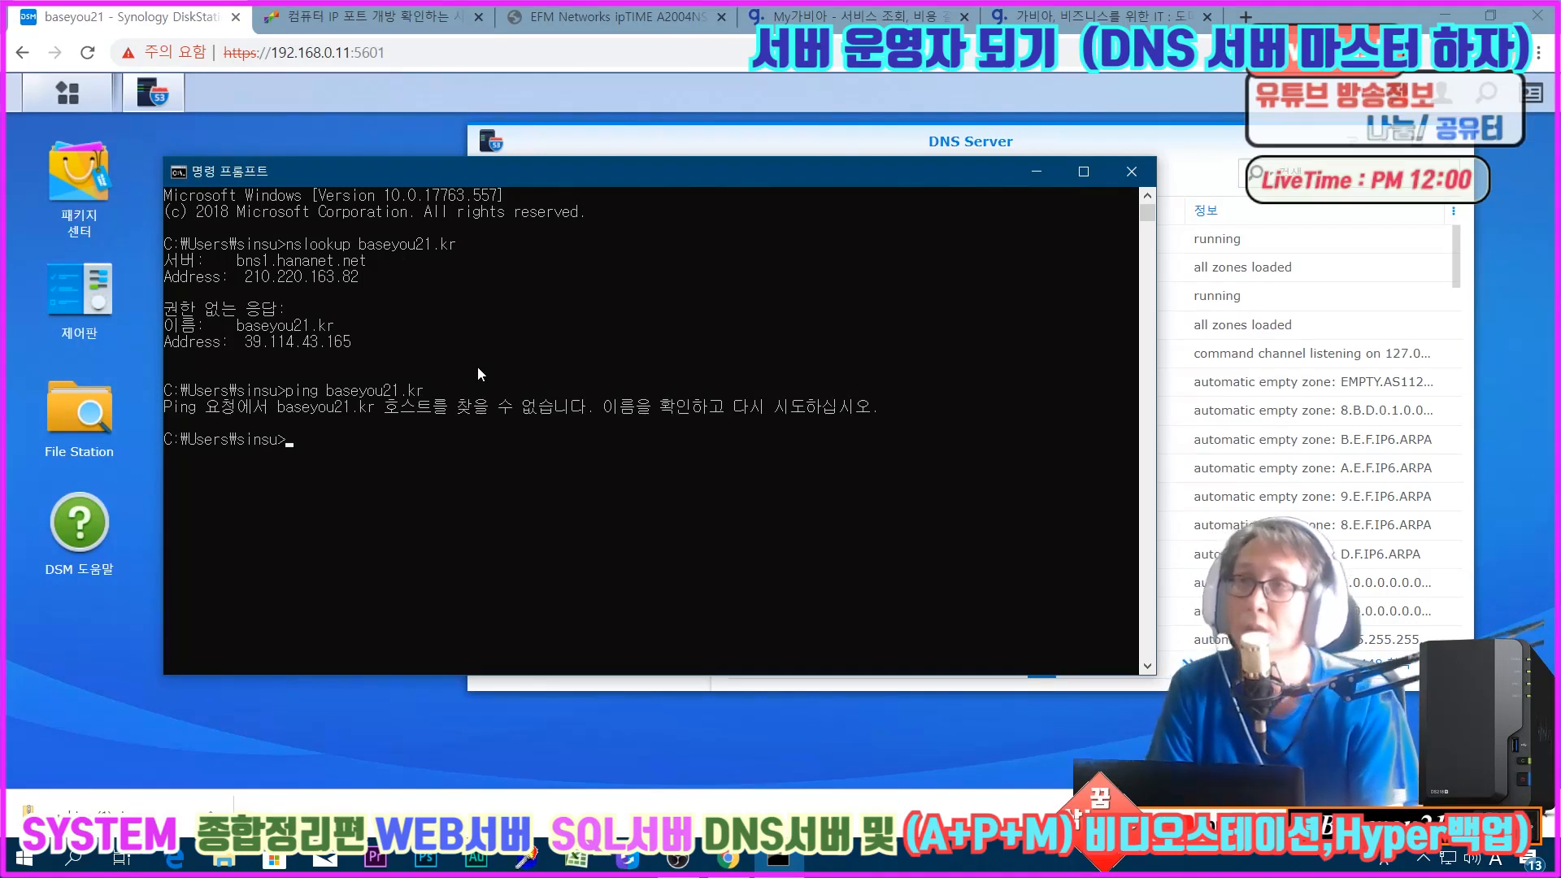
{"action": "key", "text": "Up"}
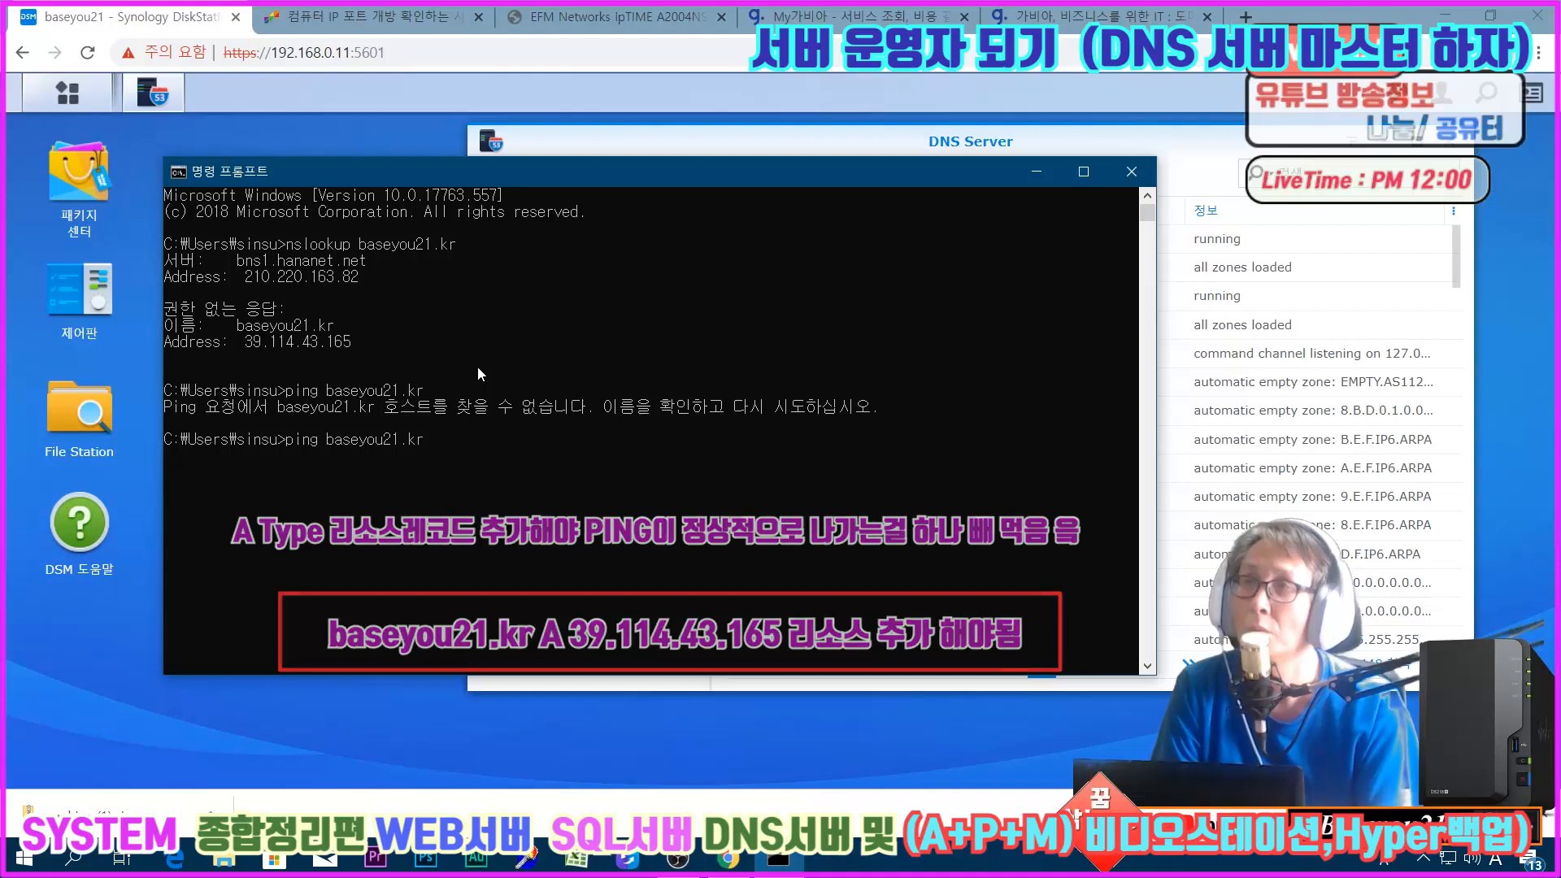
{"action": "key", "text": "BackSpace"}
{"action": "key", "text": "BackSpace"}
{"action": "key", "text": "BackSpace"}
{"action": "key", "text": "BackSpace"}
{"action": "key", "text": "BackSpace"}
{"action": "key", "text": "BackSpace"}
{"action": "key", "text": "BackSpace"}
{"action": "key", "text": "BackSpace"}
{"action": "key", "text": "BackSpace"}
{"action": "key", "text": "BackSpace"}
{"action": "key", "text": "BackSpace"}
{"action": "key", "text": "BackSpace"}
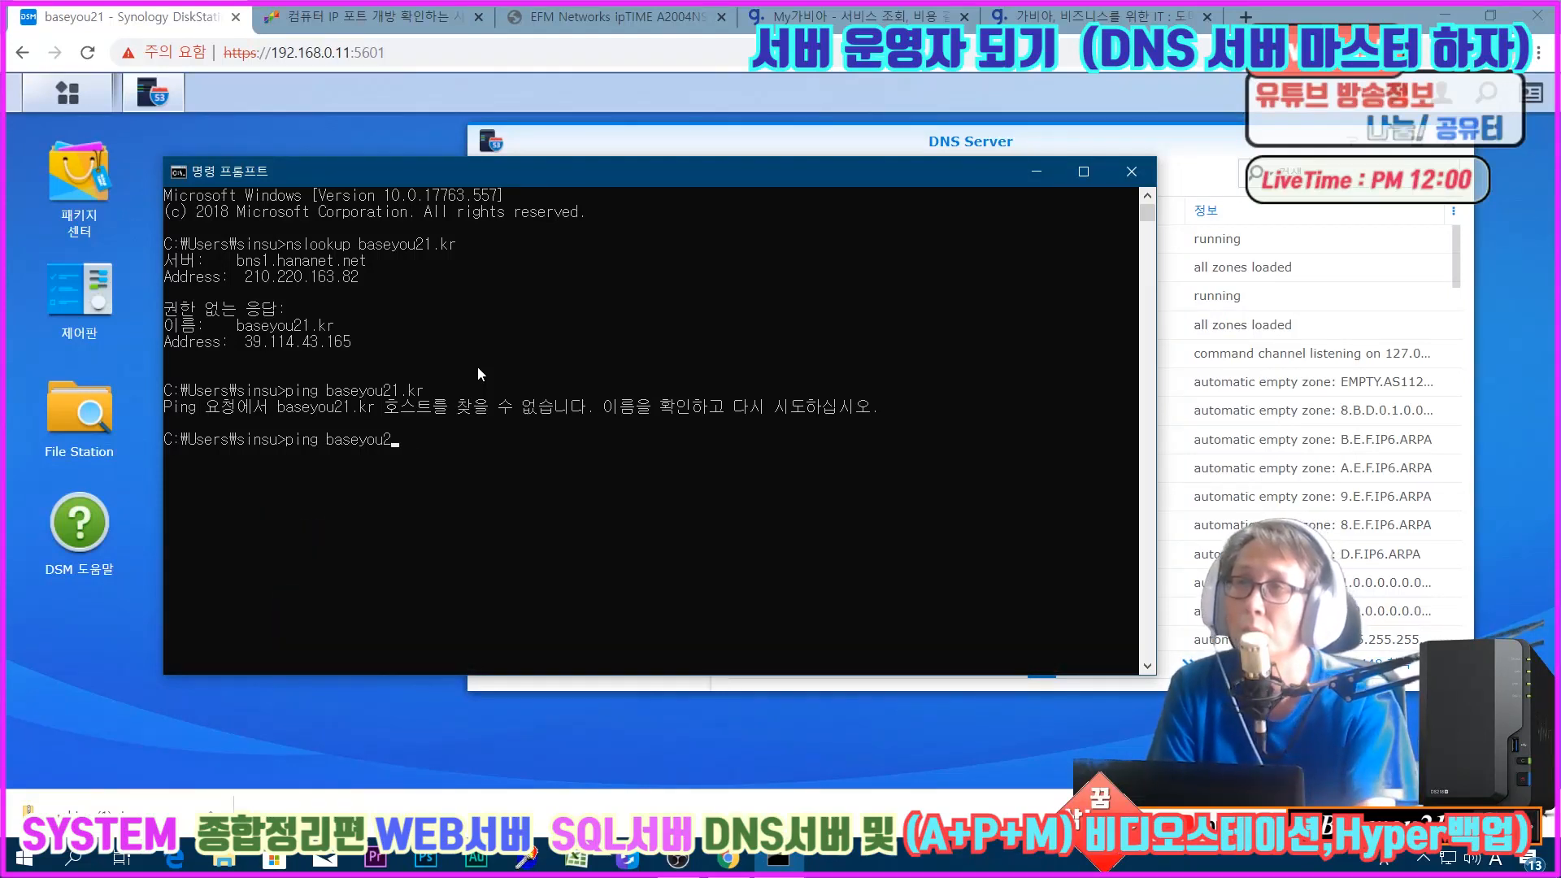
{"action": "type", "text": "baseyo"}
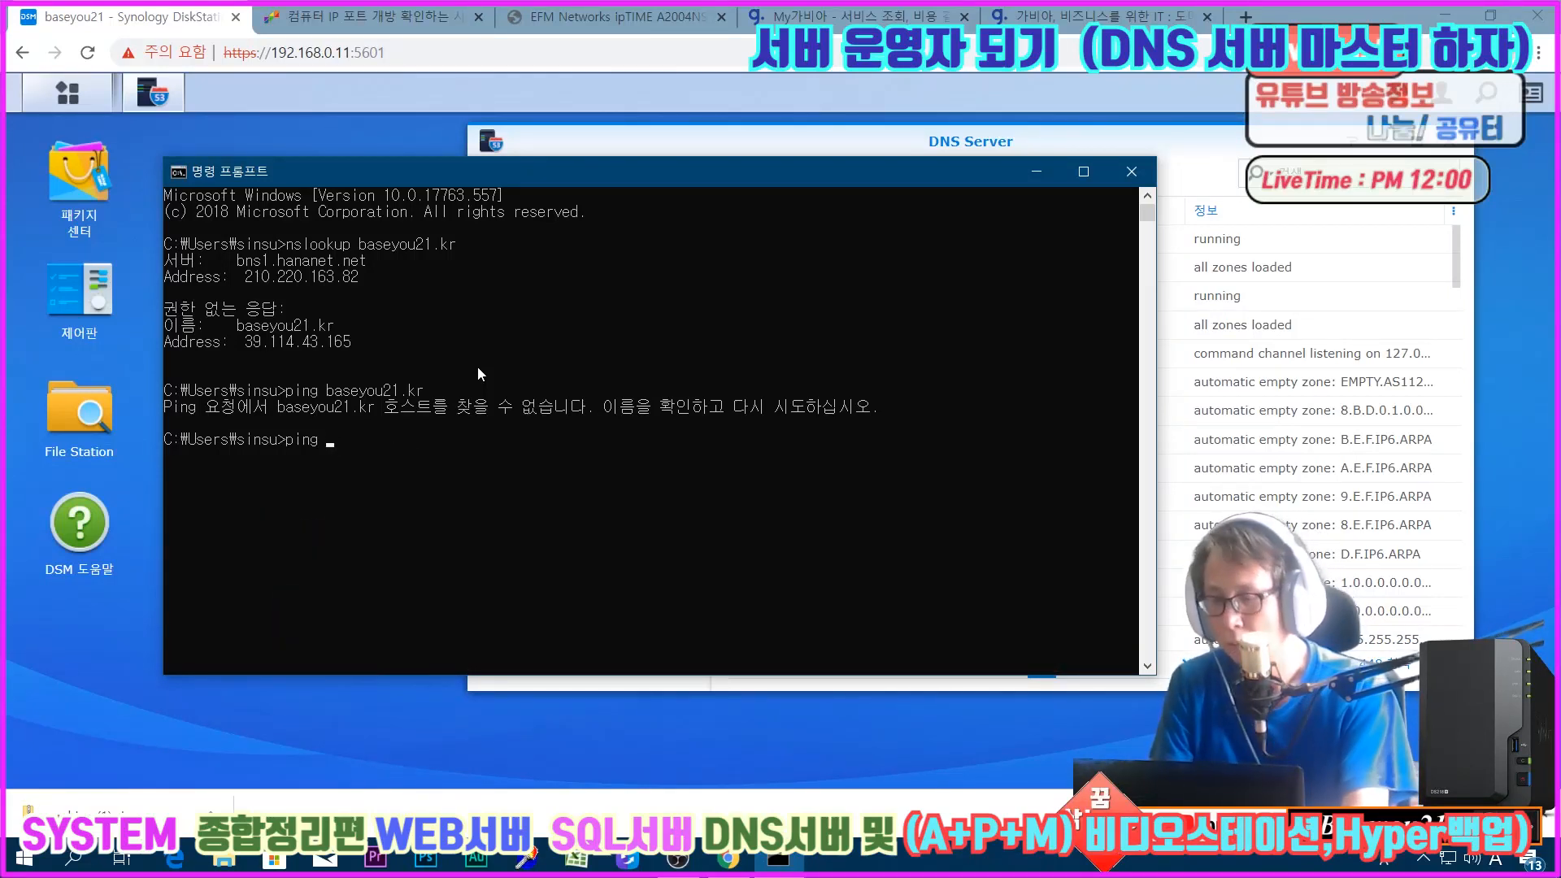
{"action": "type", "text": "u21.kr"}
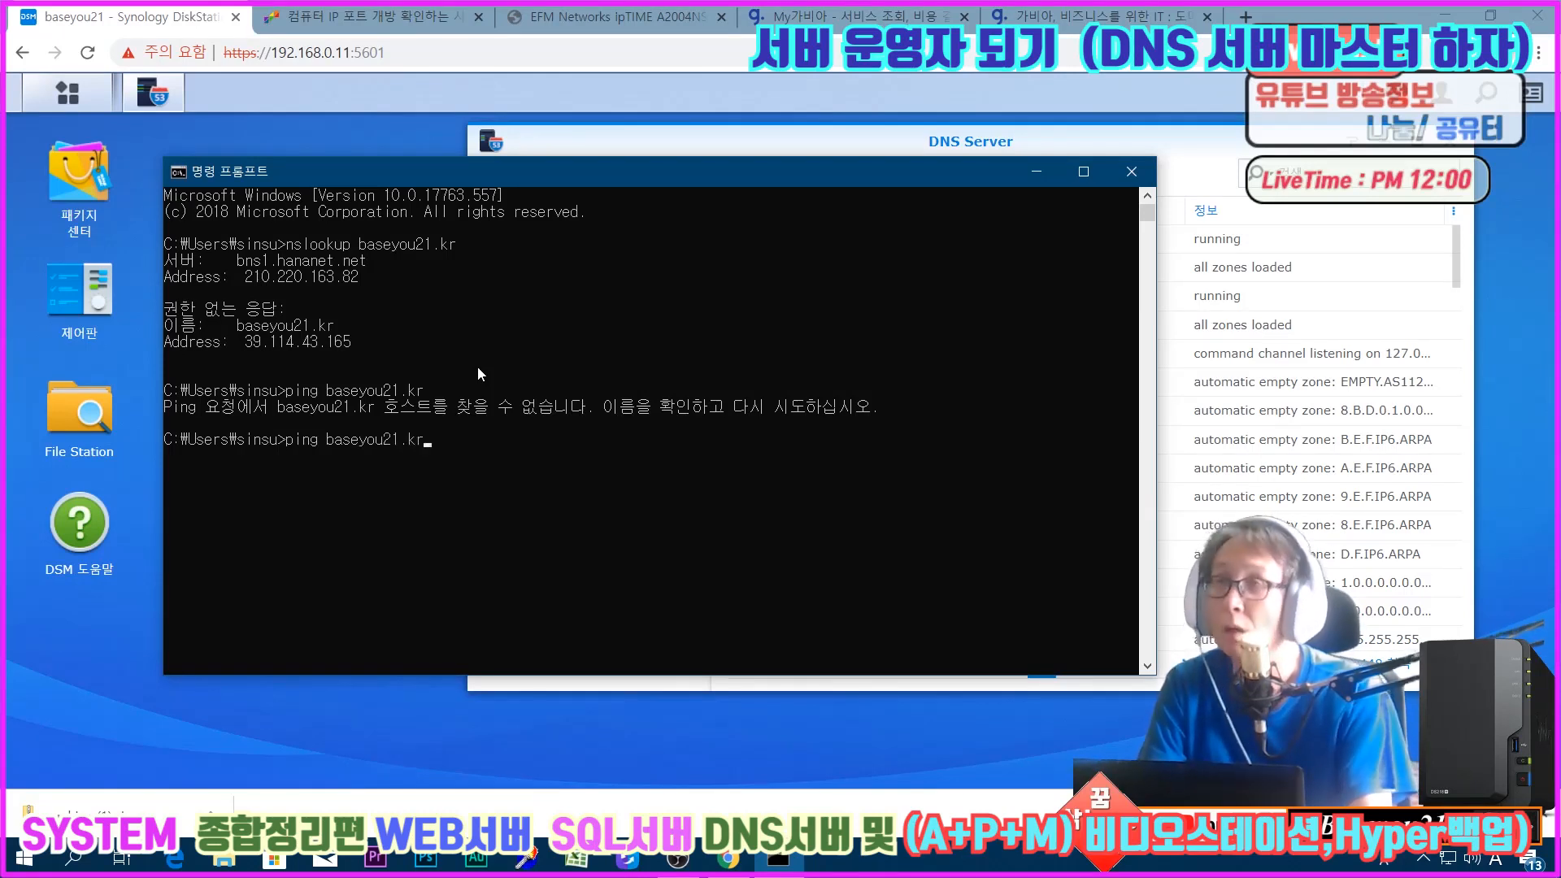
{"action": "key", "text": "Return"}
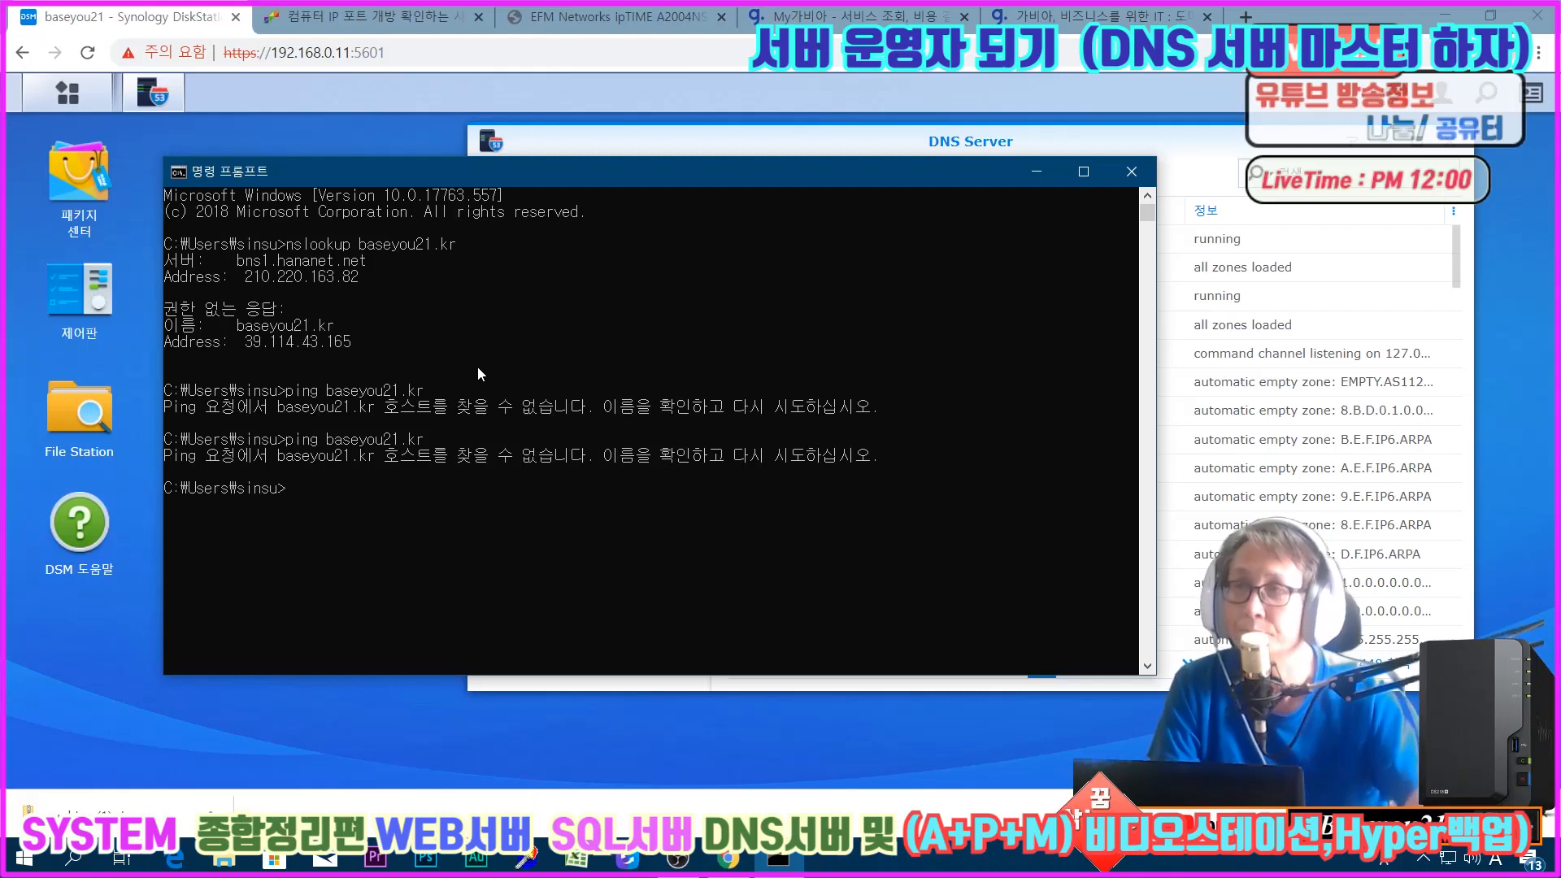
Step: Close the Command Prompt and DNS Server windows, leaving the DSM desktop
{"action": "left_click", "coordinate": [1116, 179]}
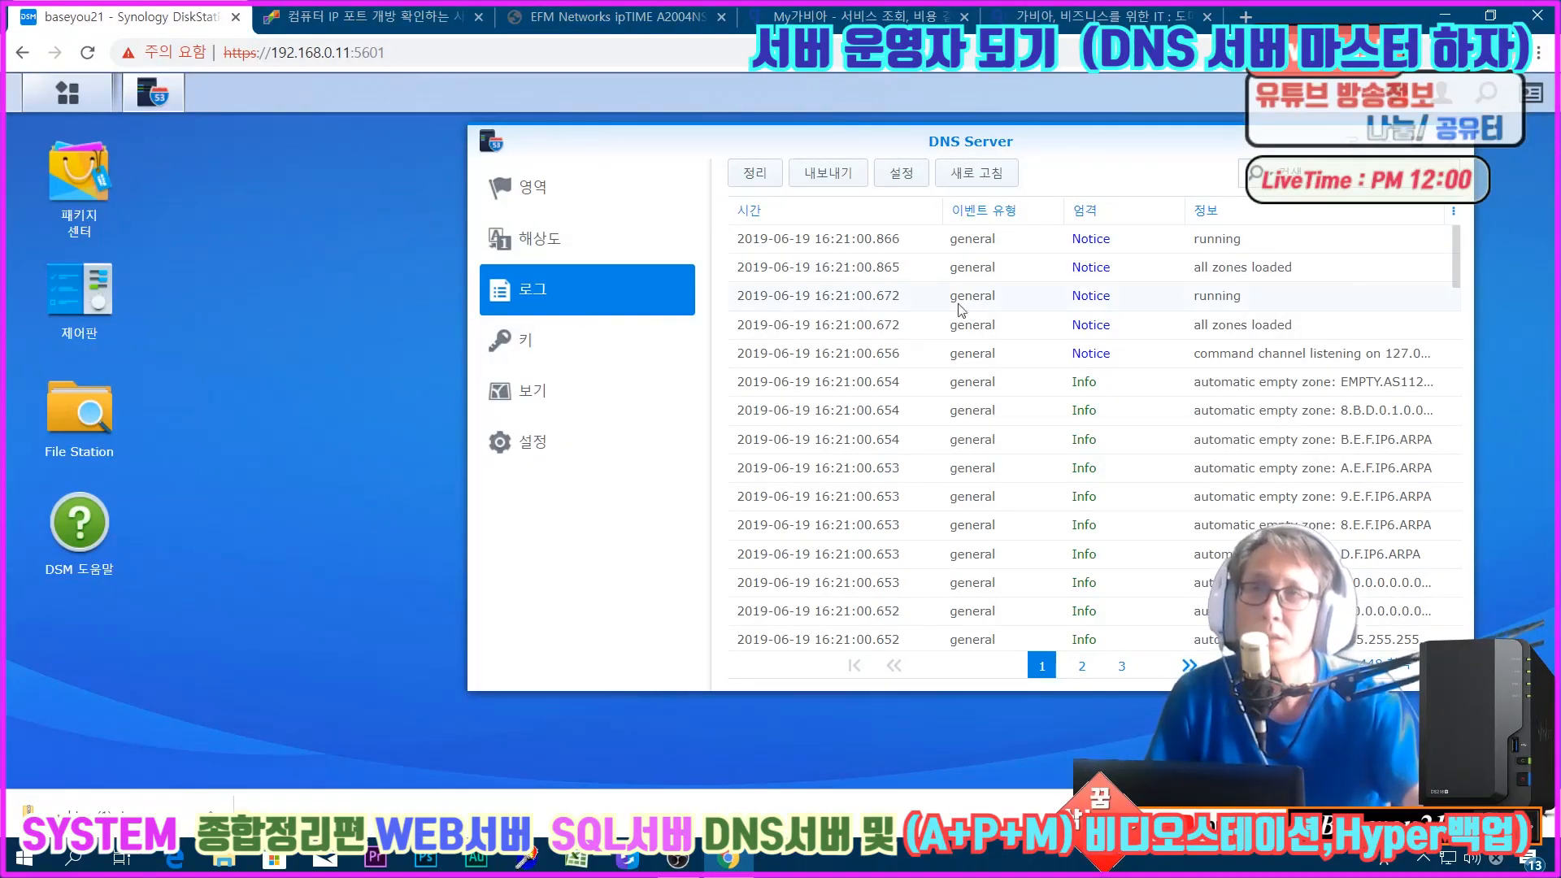
{"action": "left_click", "coordinate": [1459, 147]}
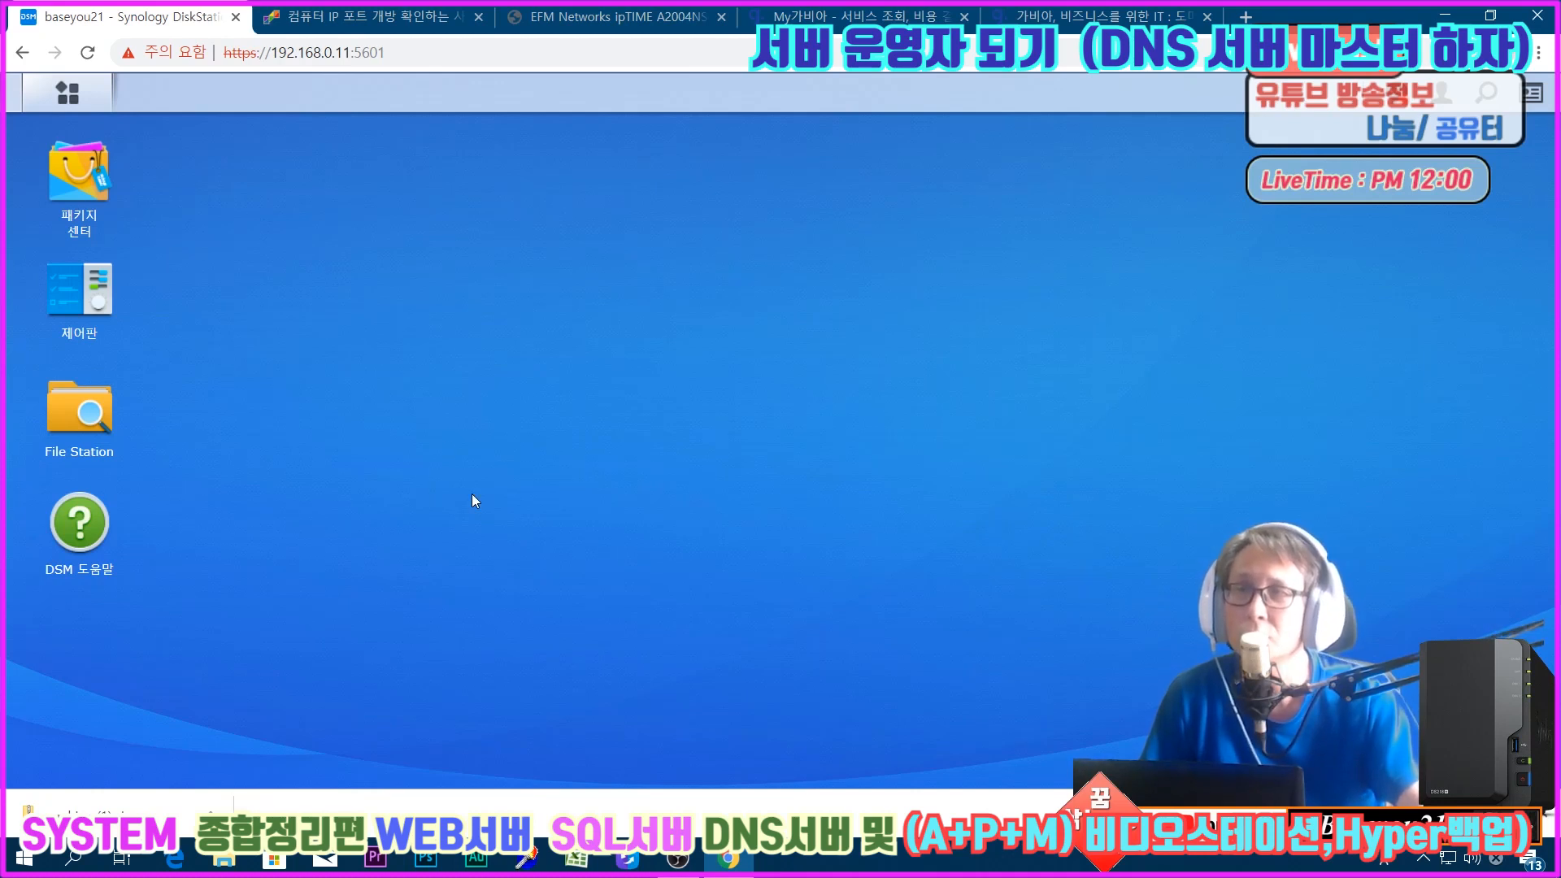
{"action": "mouse_move", "coordinate": [726, 854]}
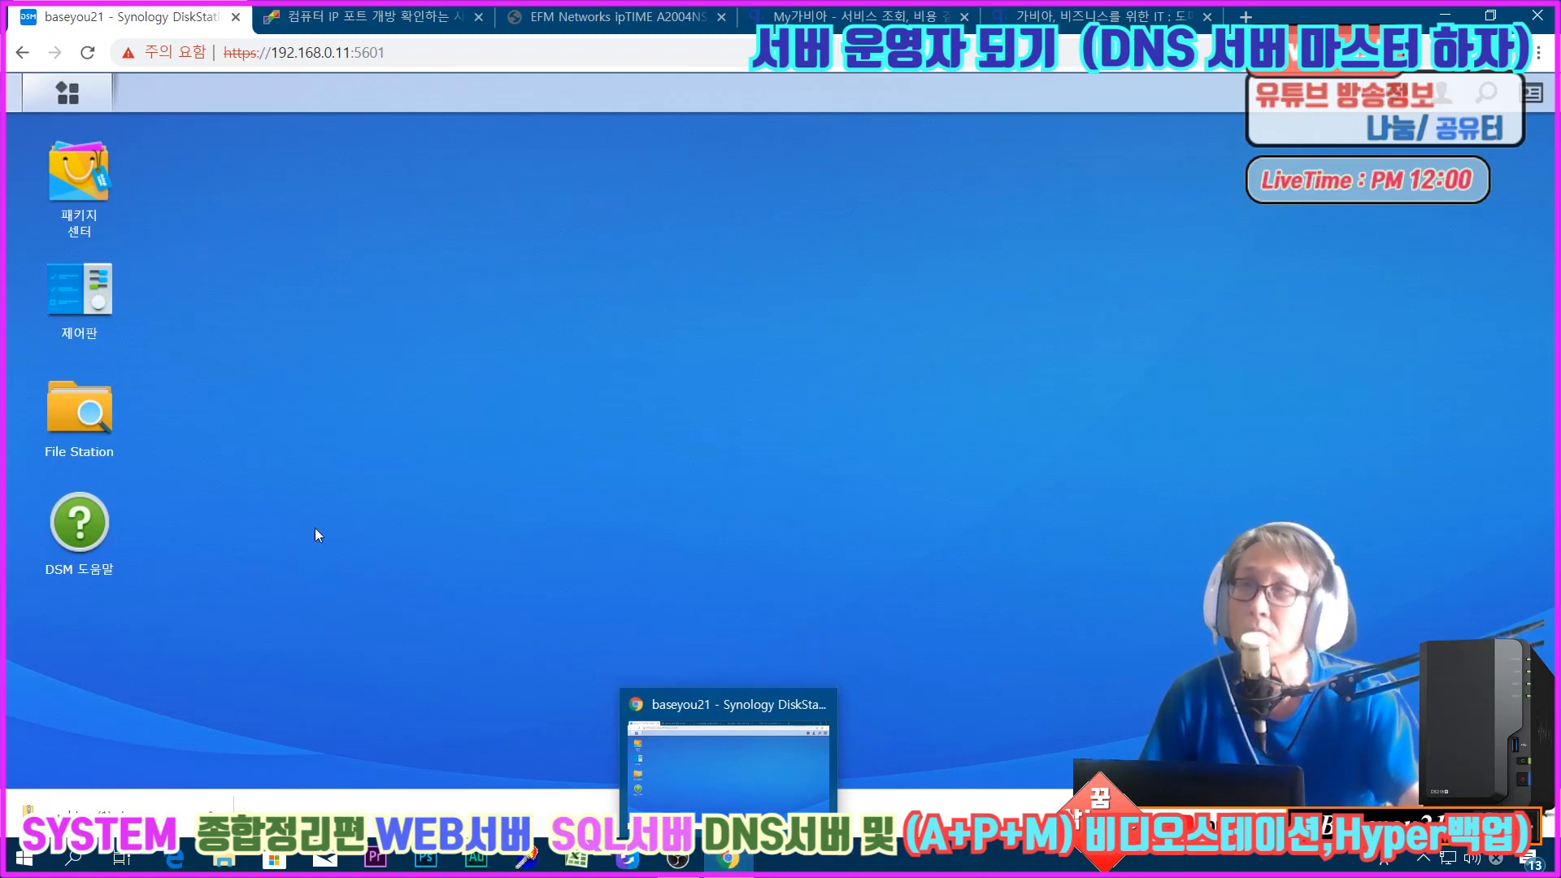
{"action": "left_click", "coordinate": [263, 59]}
{"action": "left_click_drag", "start_coordinate": [272, 53], "coordinate": [385, 52]}
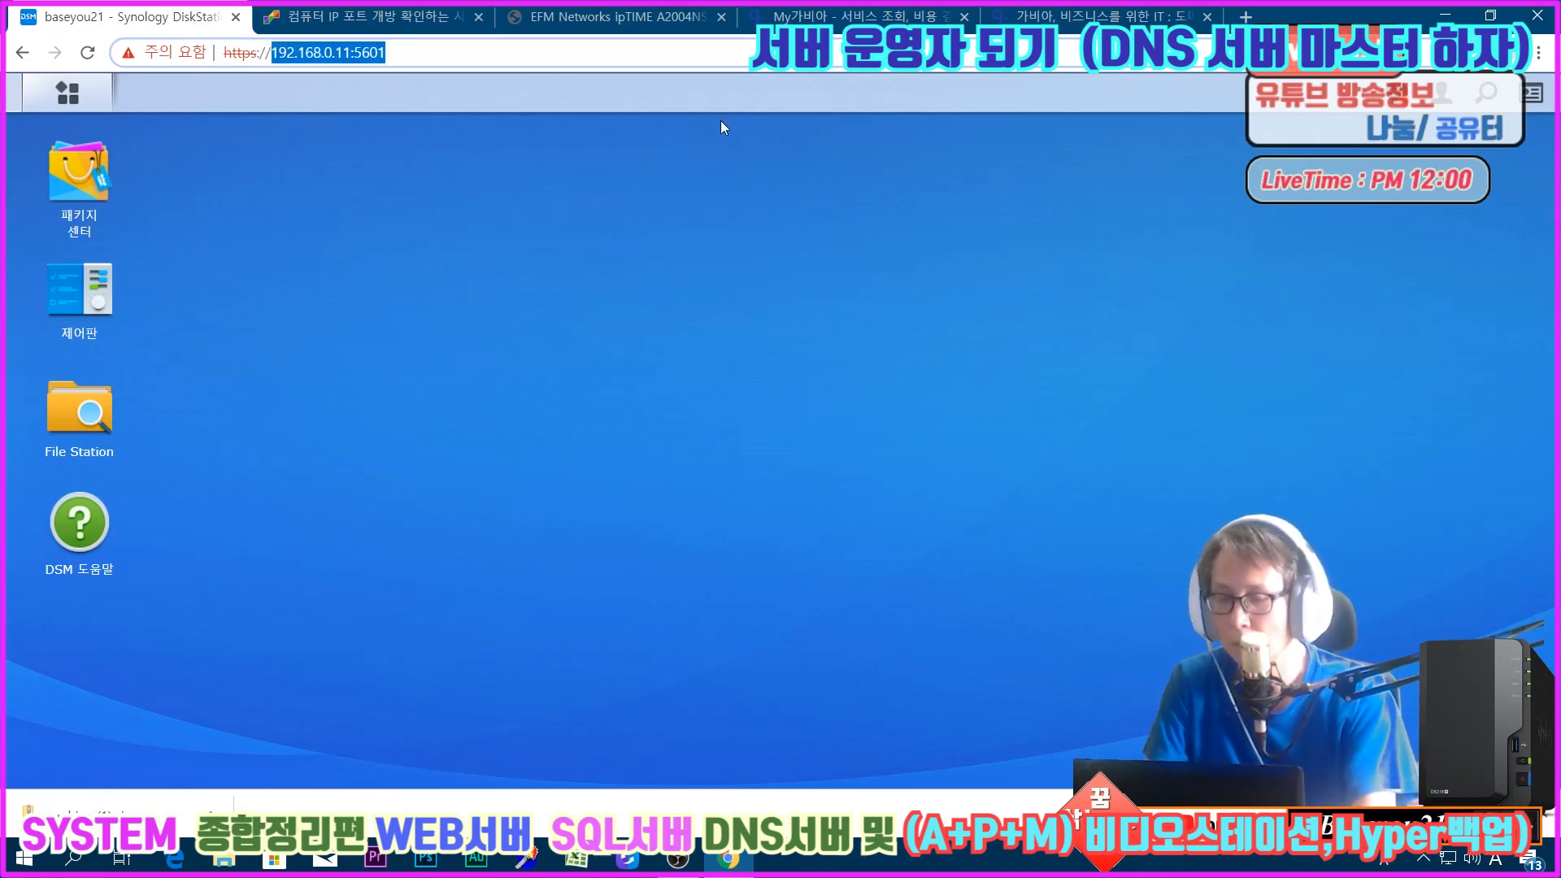
{"action": "key", "text": "End"}
{"action": "key", "text": "shift+Home"}
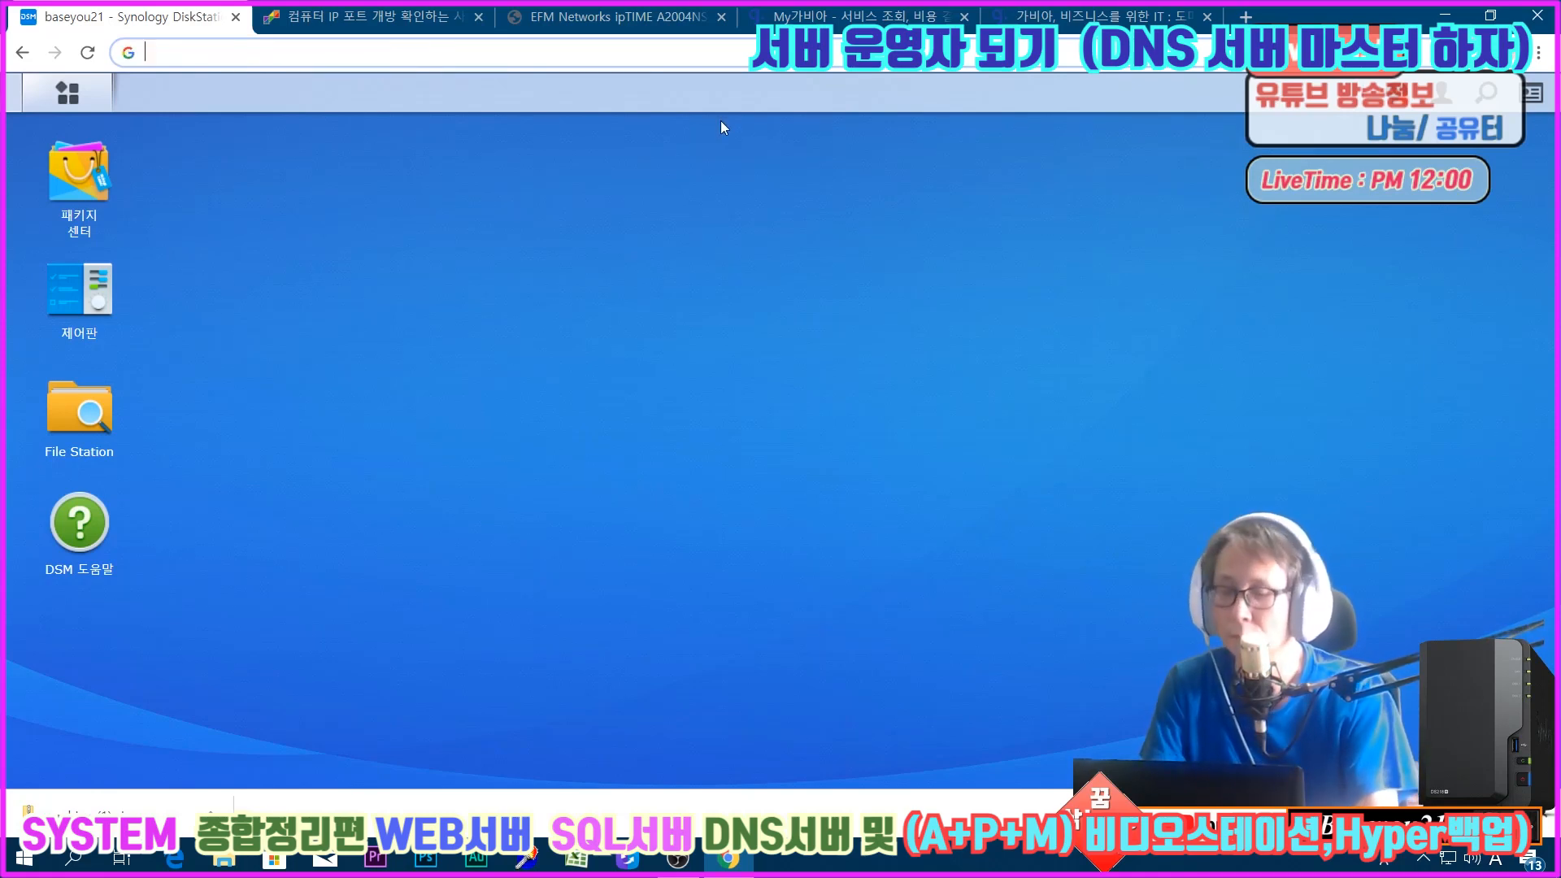
{"action": "type", "text": "https://baseyou21.kr:5601"}
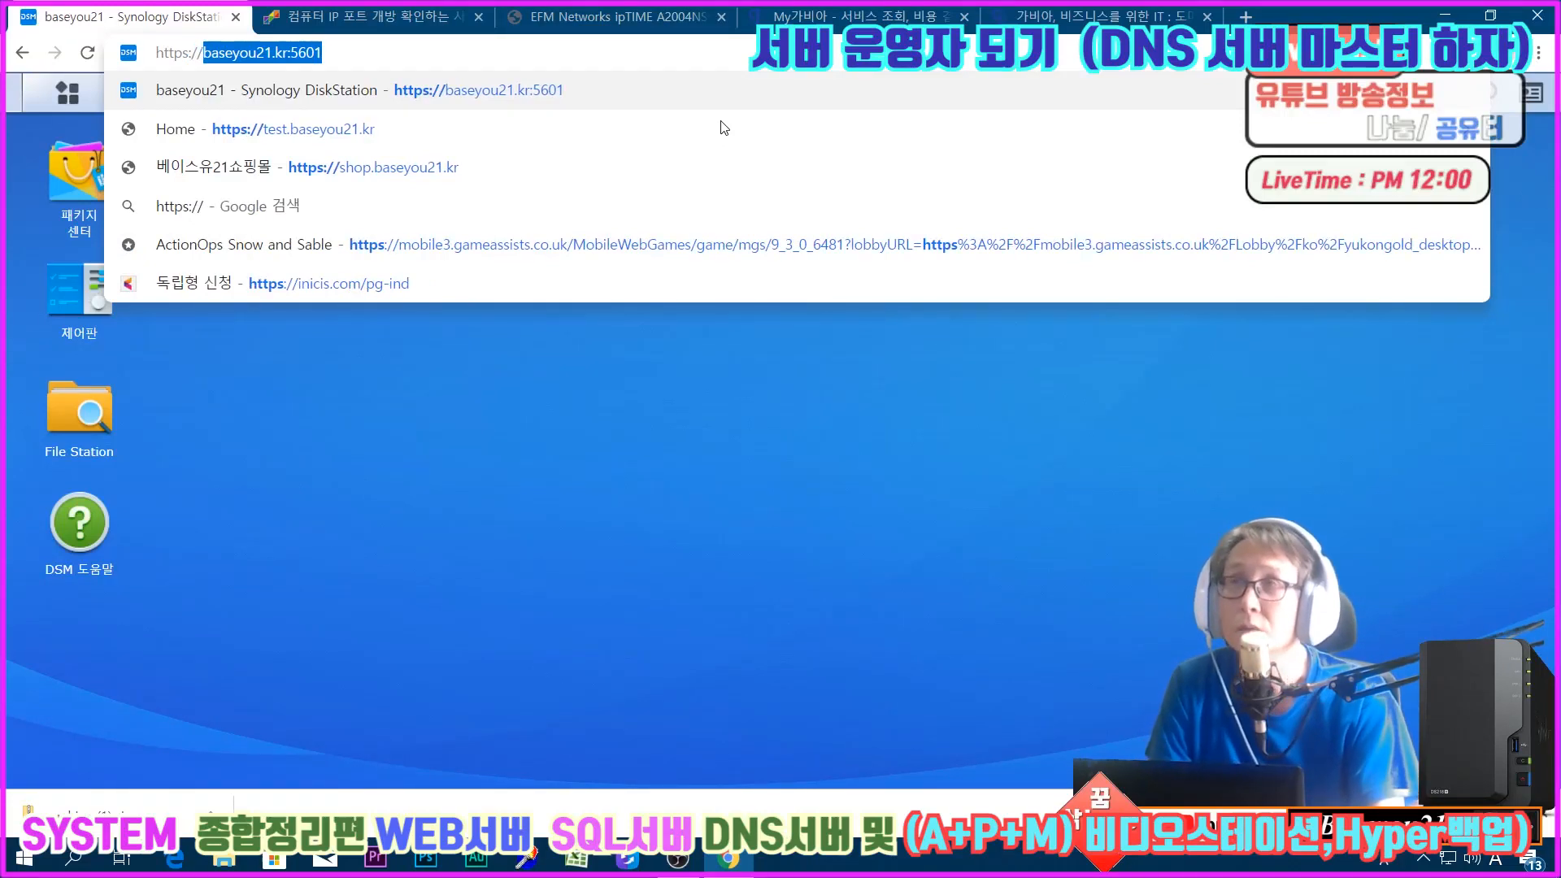
{"action": "key", "text": "Return"}
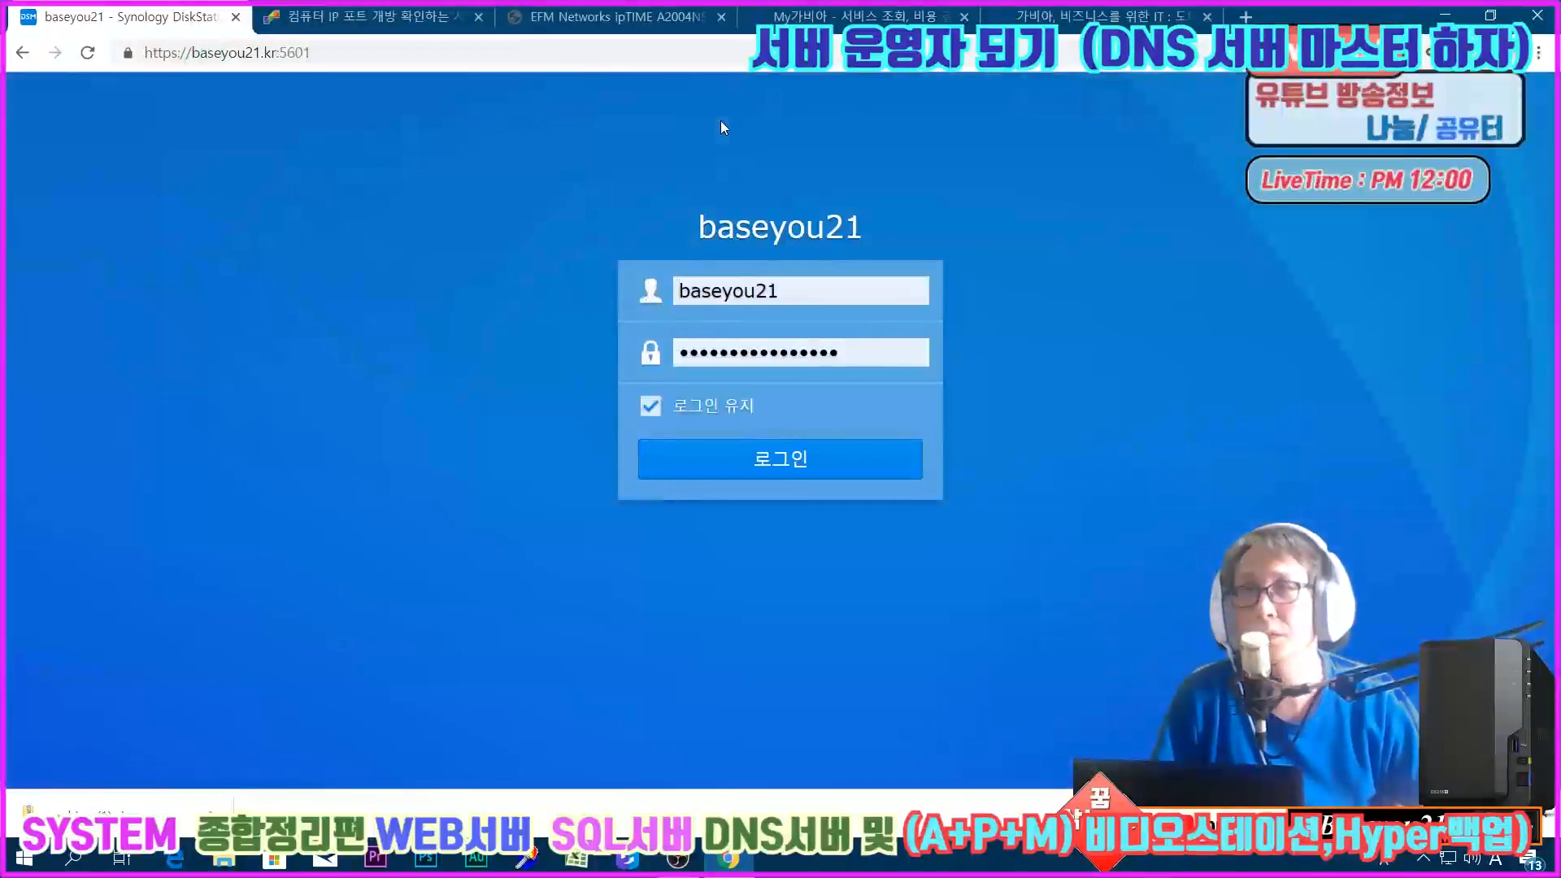
{"action": "left_click", "coordinate": [725, 472]}
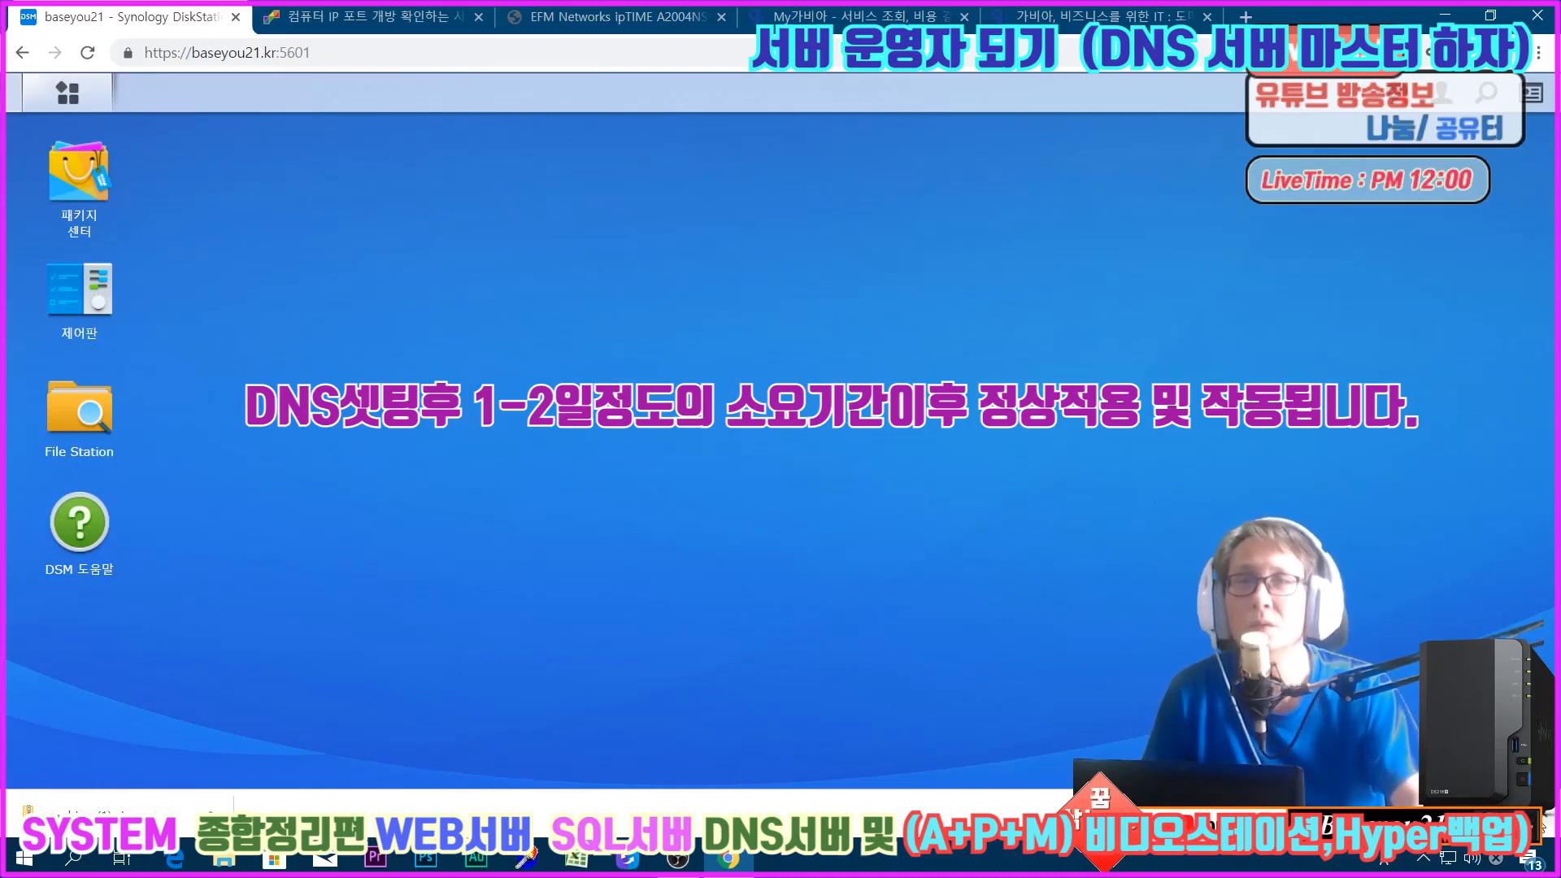
{"action": "left_click", "coordinate": [1539, 819]}
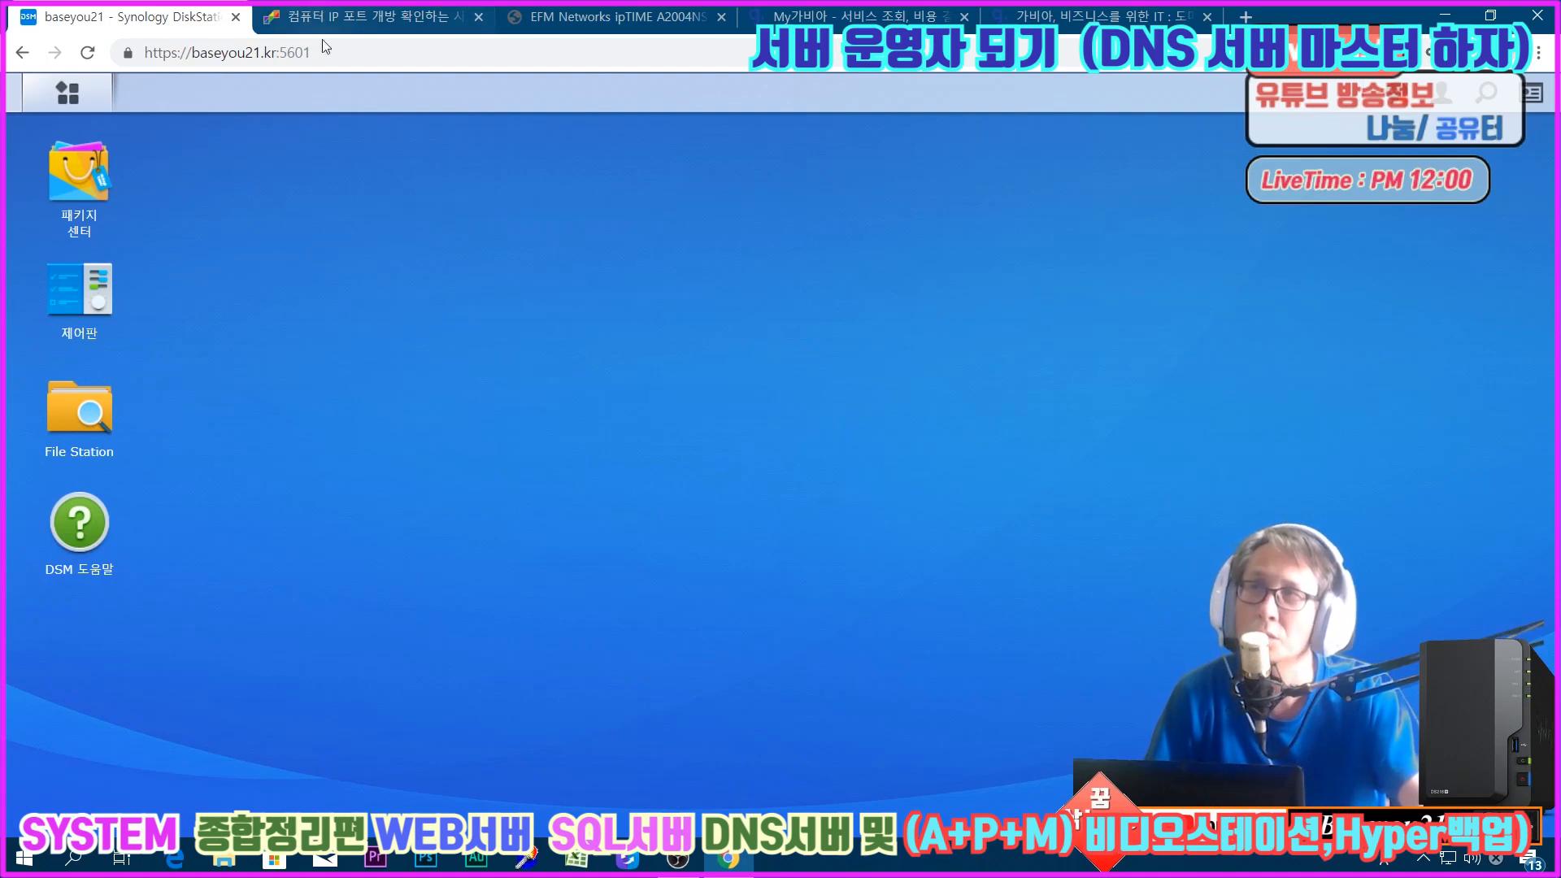
{"action": "left_click", "coordinate": [339, 58]}
{"action": "left_click", "coordinate": [339, 58]}
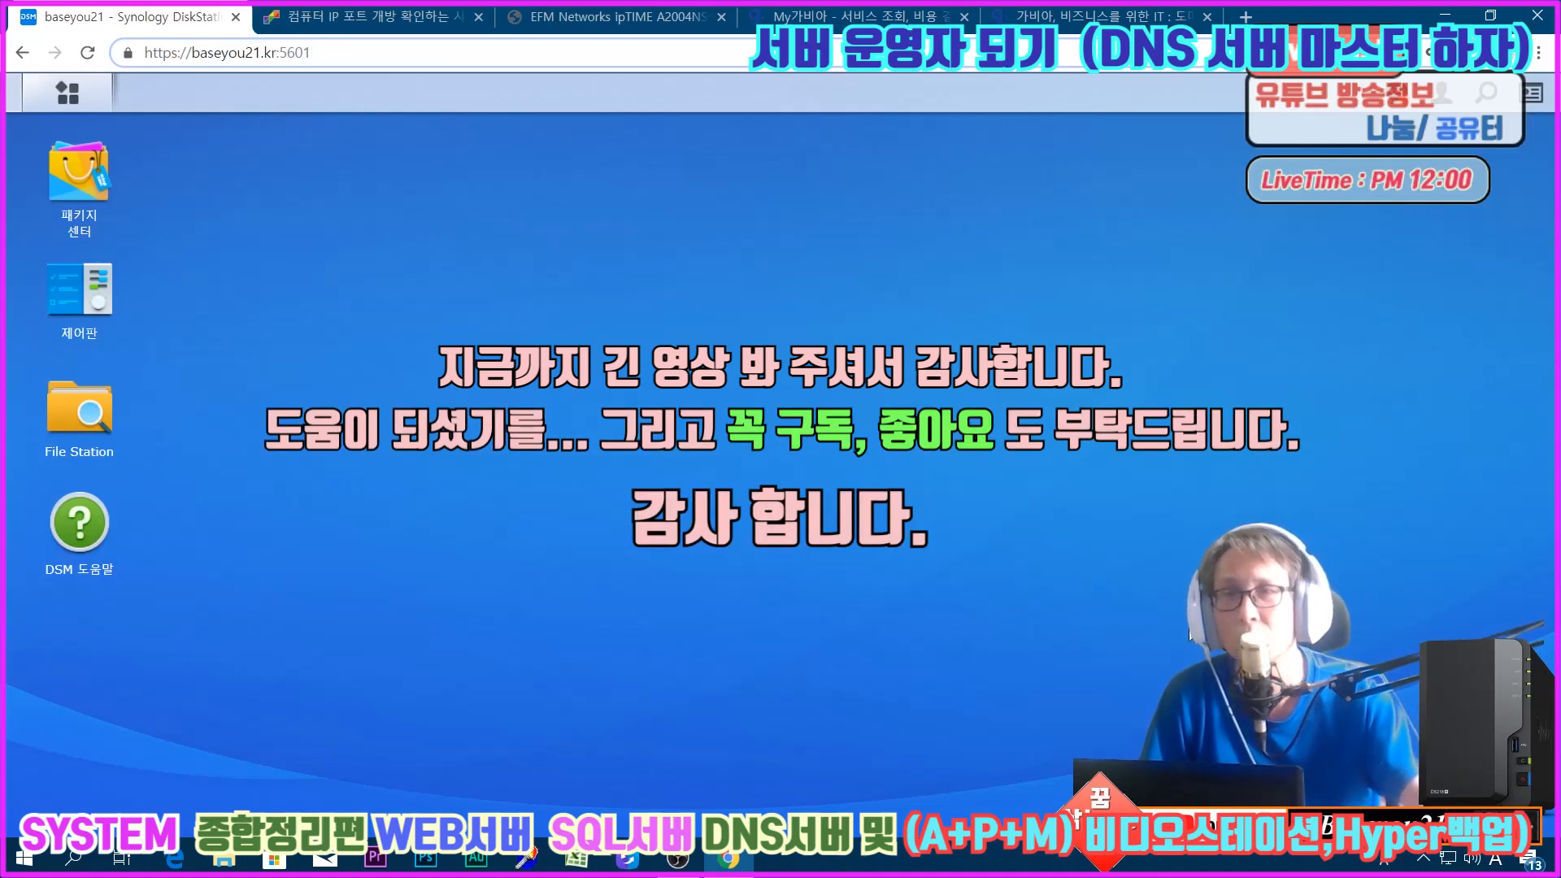
{"action": "left_click", "coordinate": [1423, 863]}
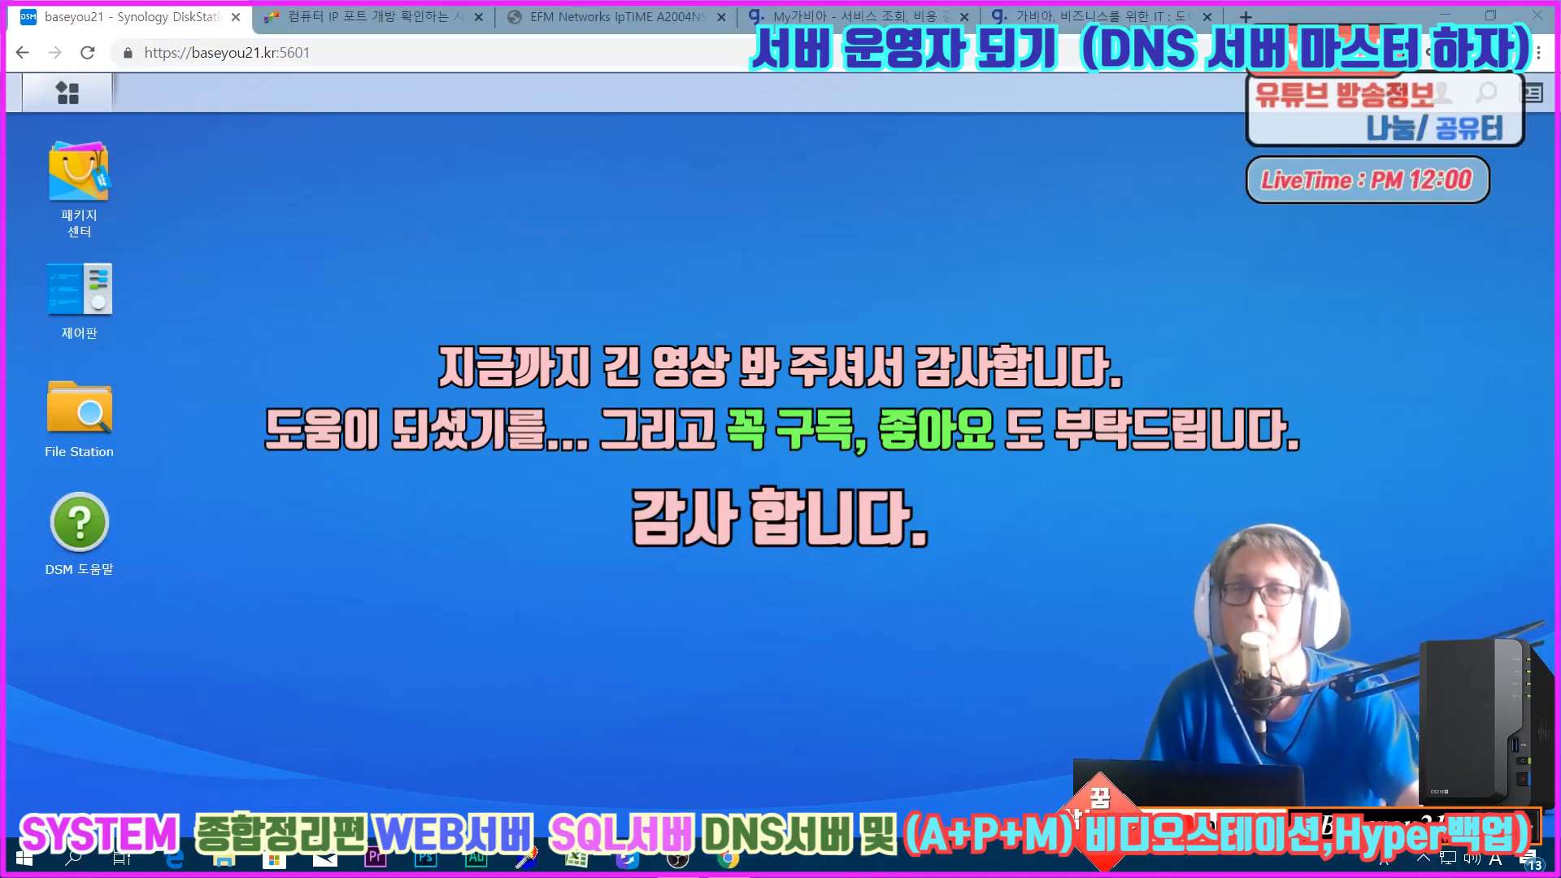
{"action": "right_click", "coordinate": [1426, 737]}
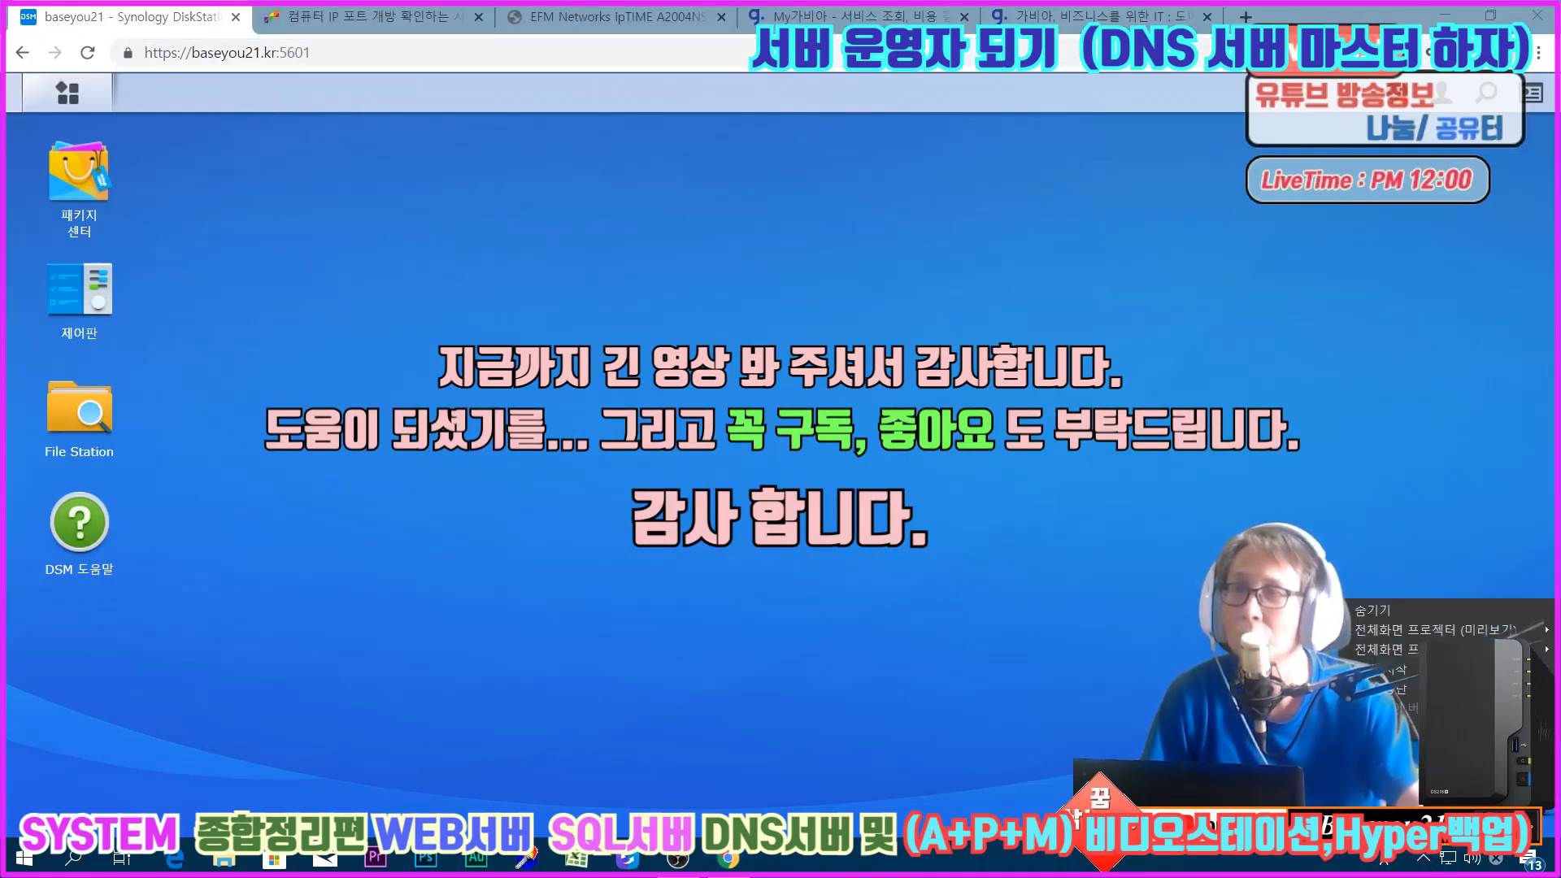